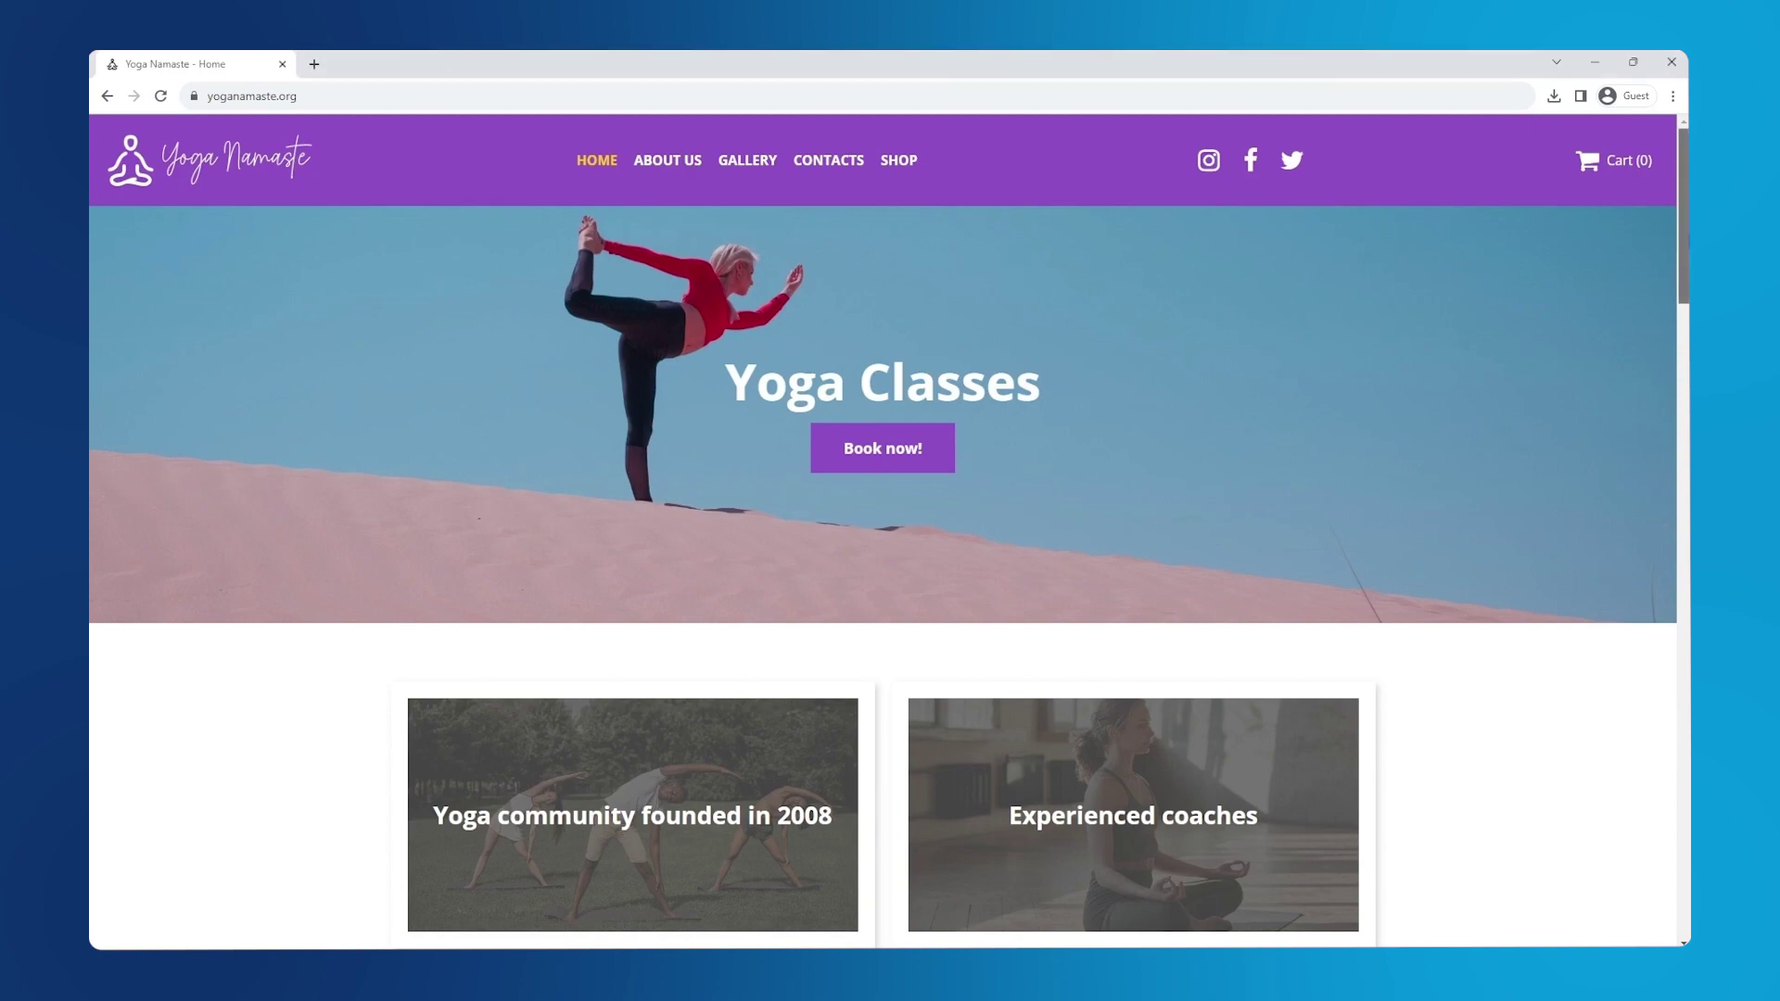
# - Scroll the Yoga Namaste home page to the footer and back up, then open the Shop page
pyautogui.scroll(-7, 890, 532)
pyautogui.scroll(-7, 889, 532)
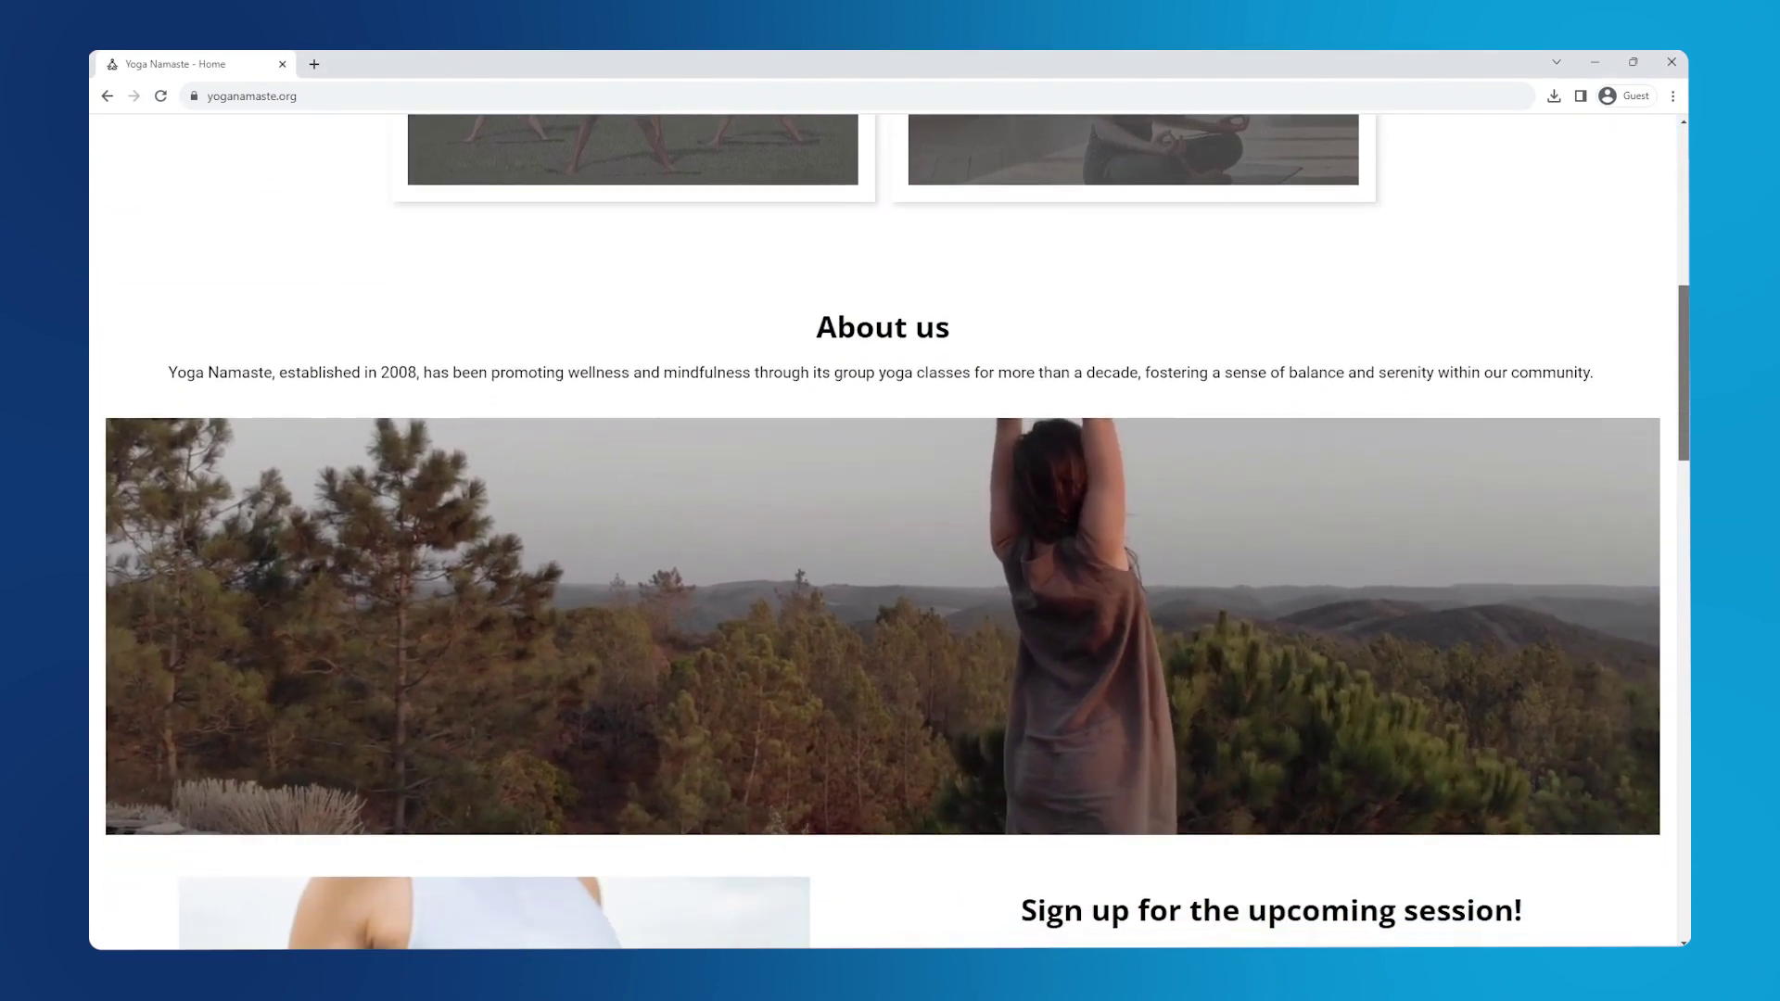
pyautogui.scroll(-8, 890, 532)
pyautogui.scroll(-8, 890, 533)
pyautogui.scroll(-2, 889, 533)
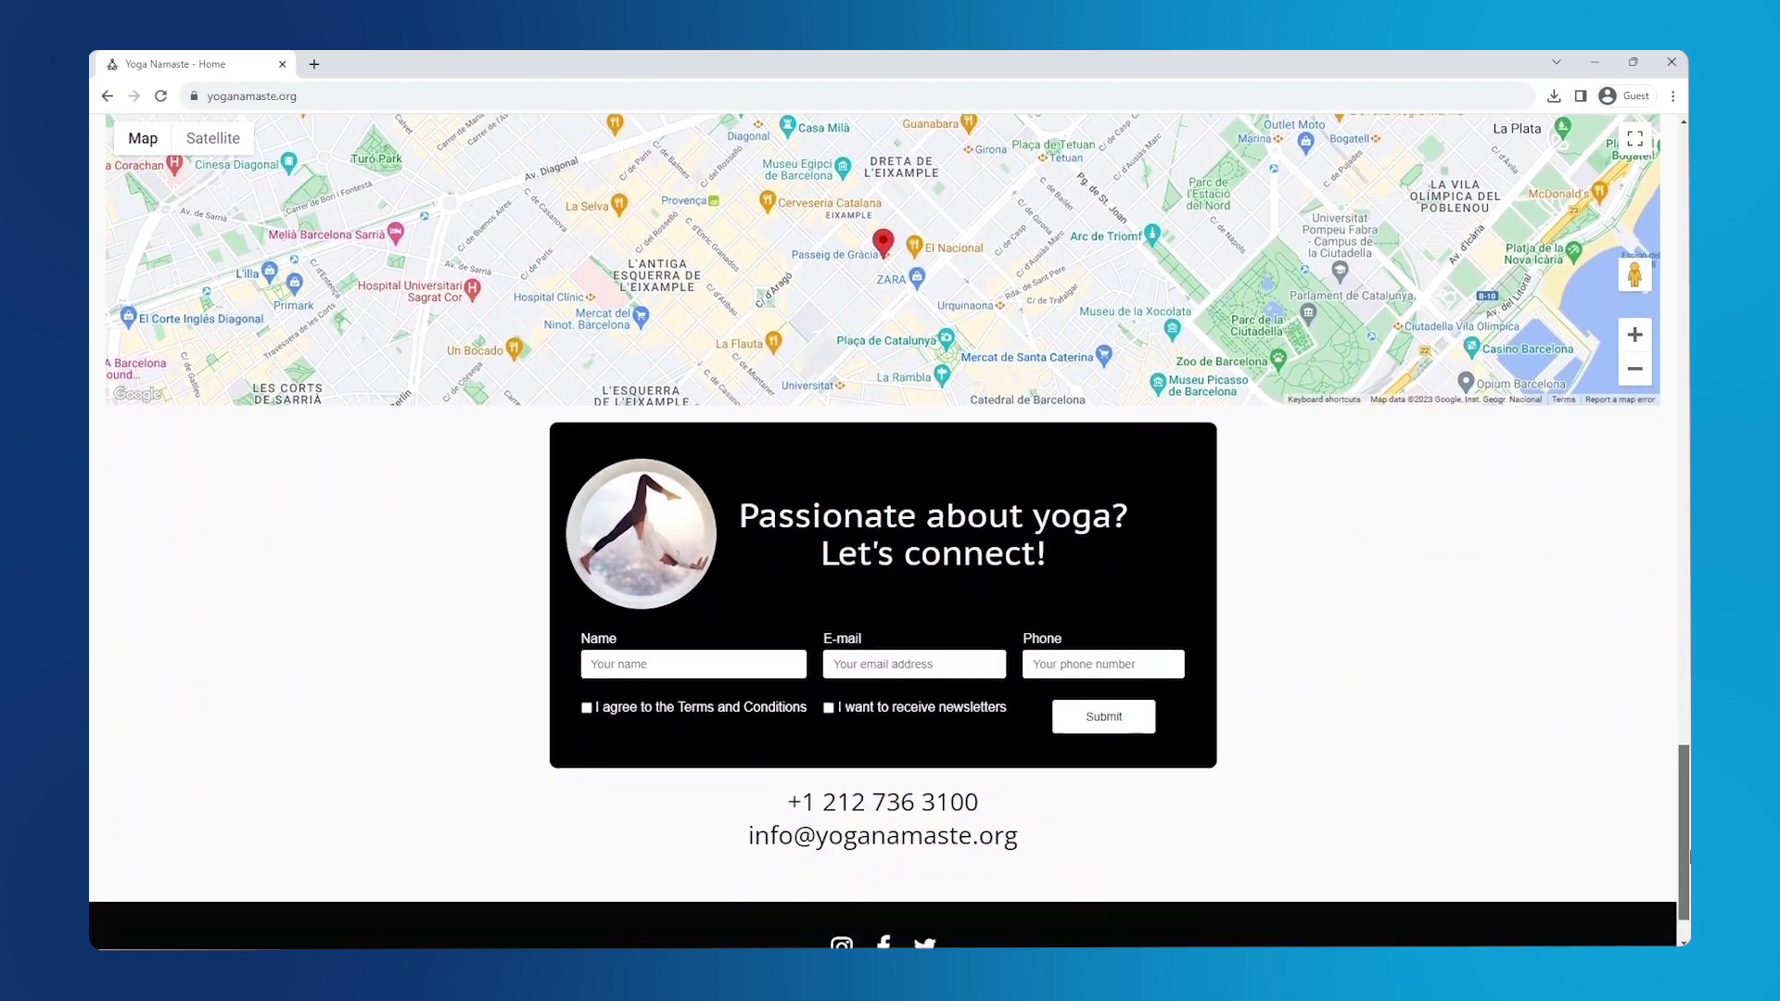
pyautogui.moveTo(1687, 881); pyautogui.dragTo(1687, 200)
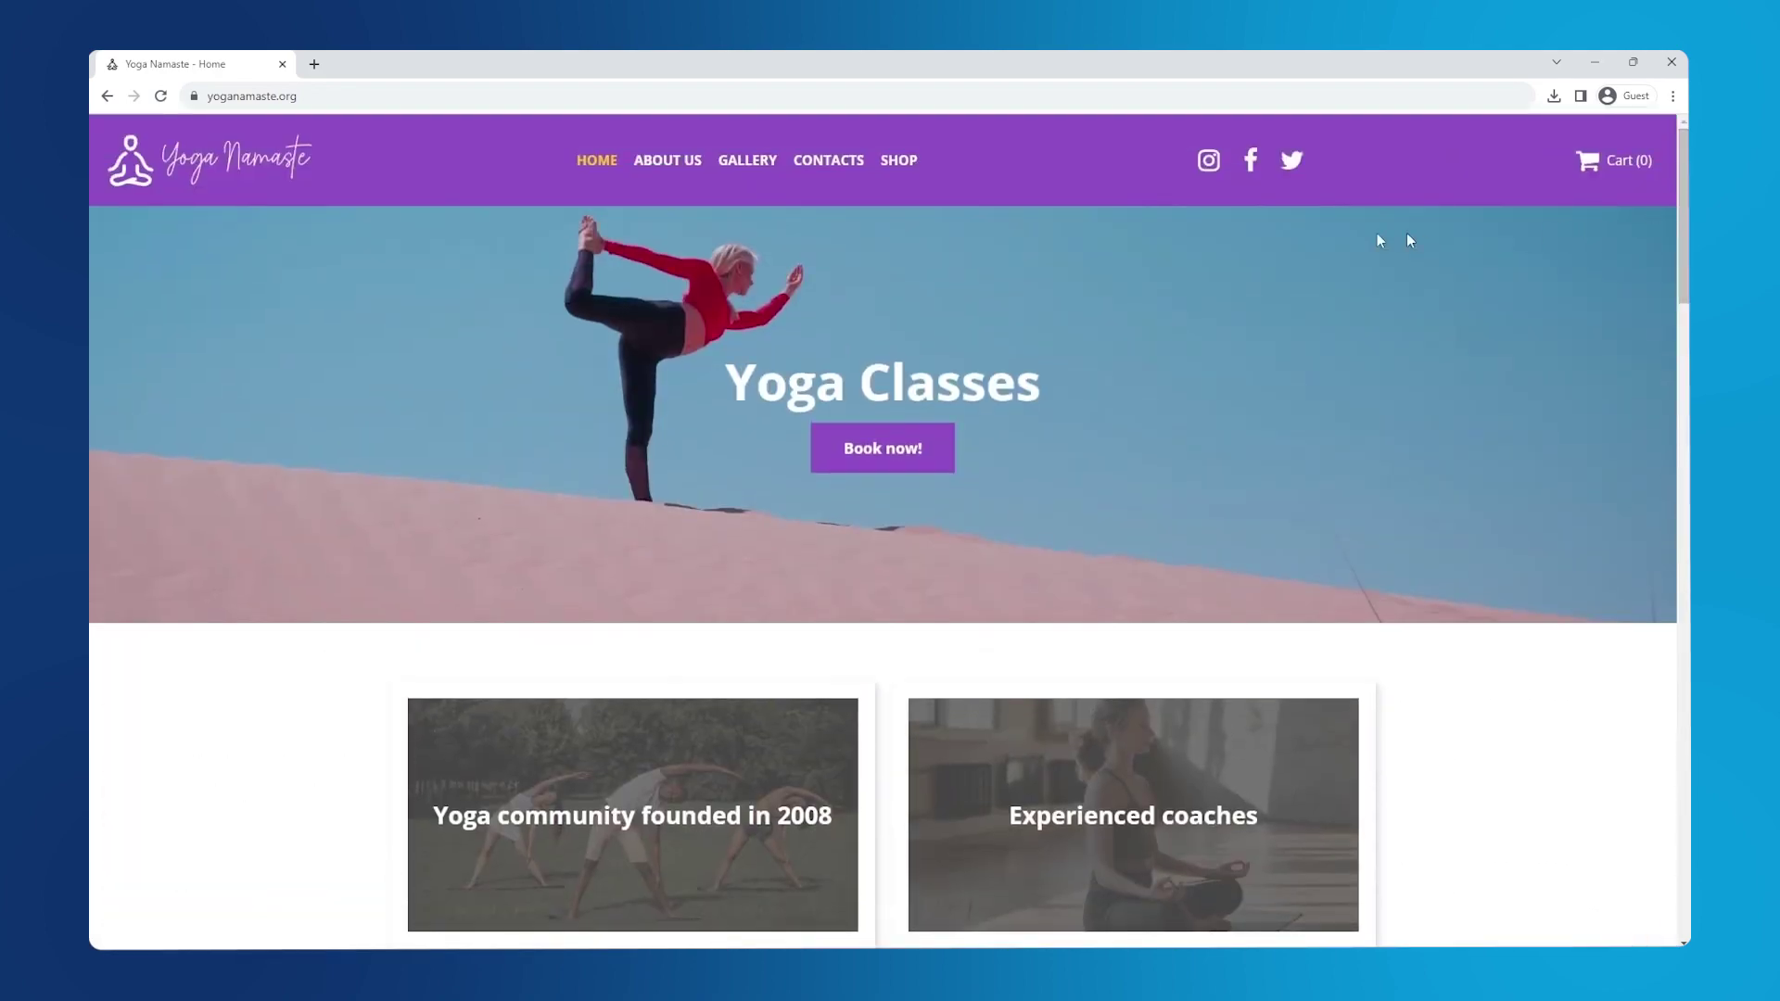
pyautogui.click(906, 165)
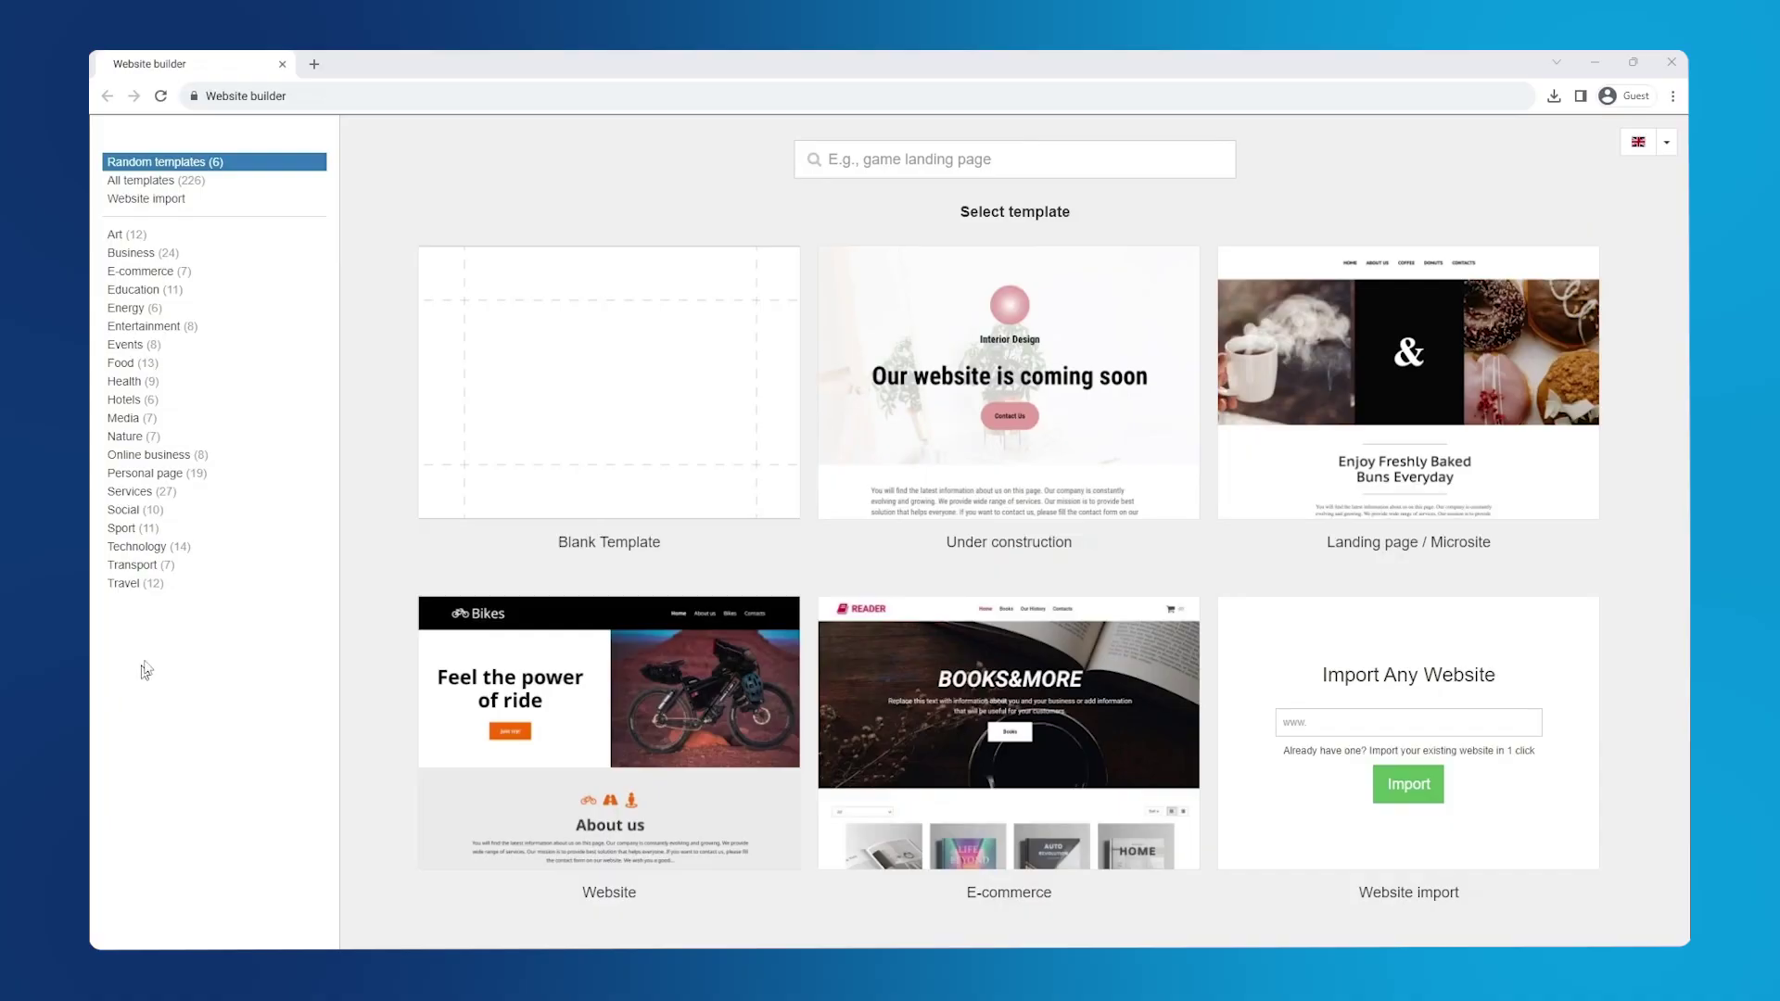
# - Filter the templates to Travel and start a site from the Adventure Tours template
pyautogui.click(165, 594)
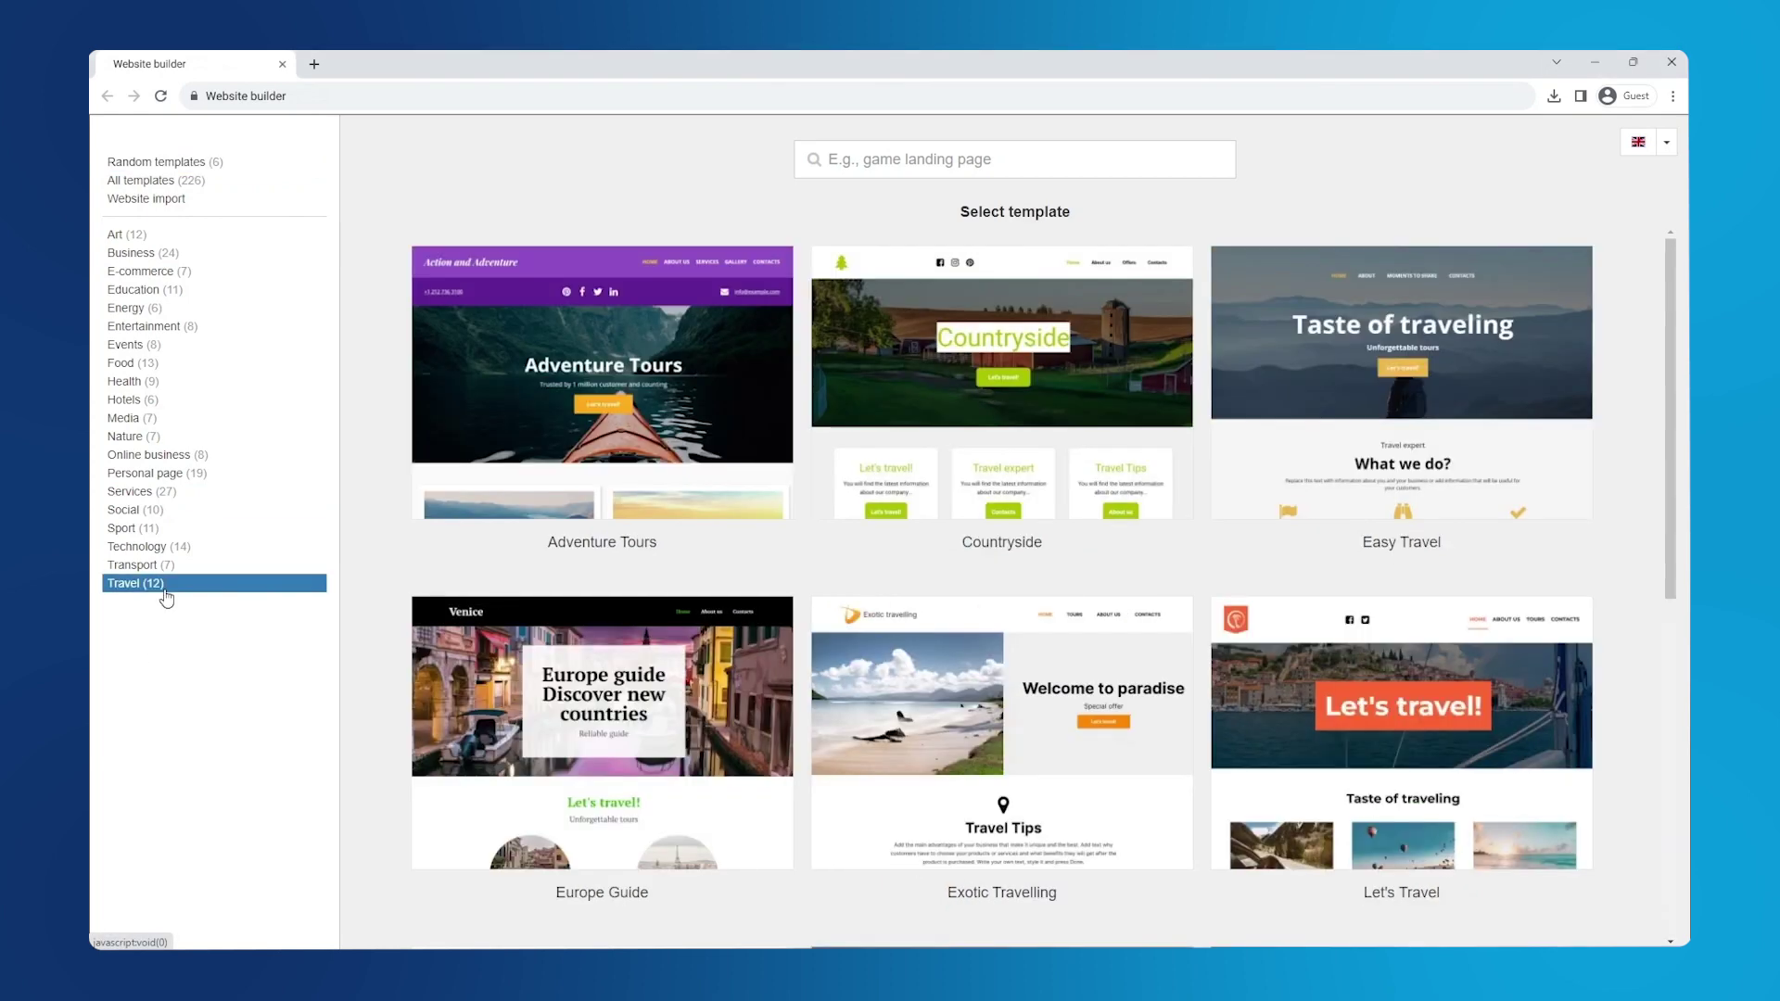
pyautogui.moveTo(491, 454)
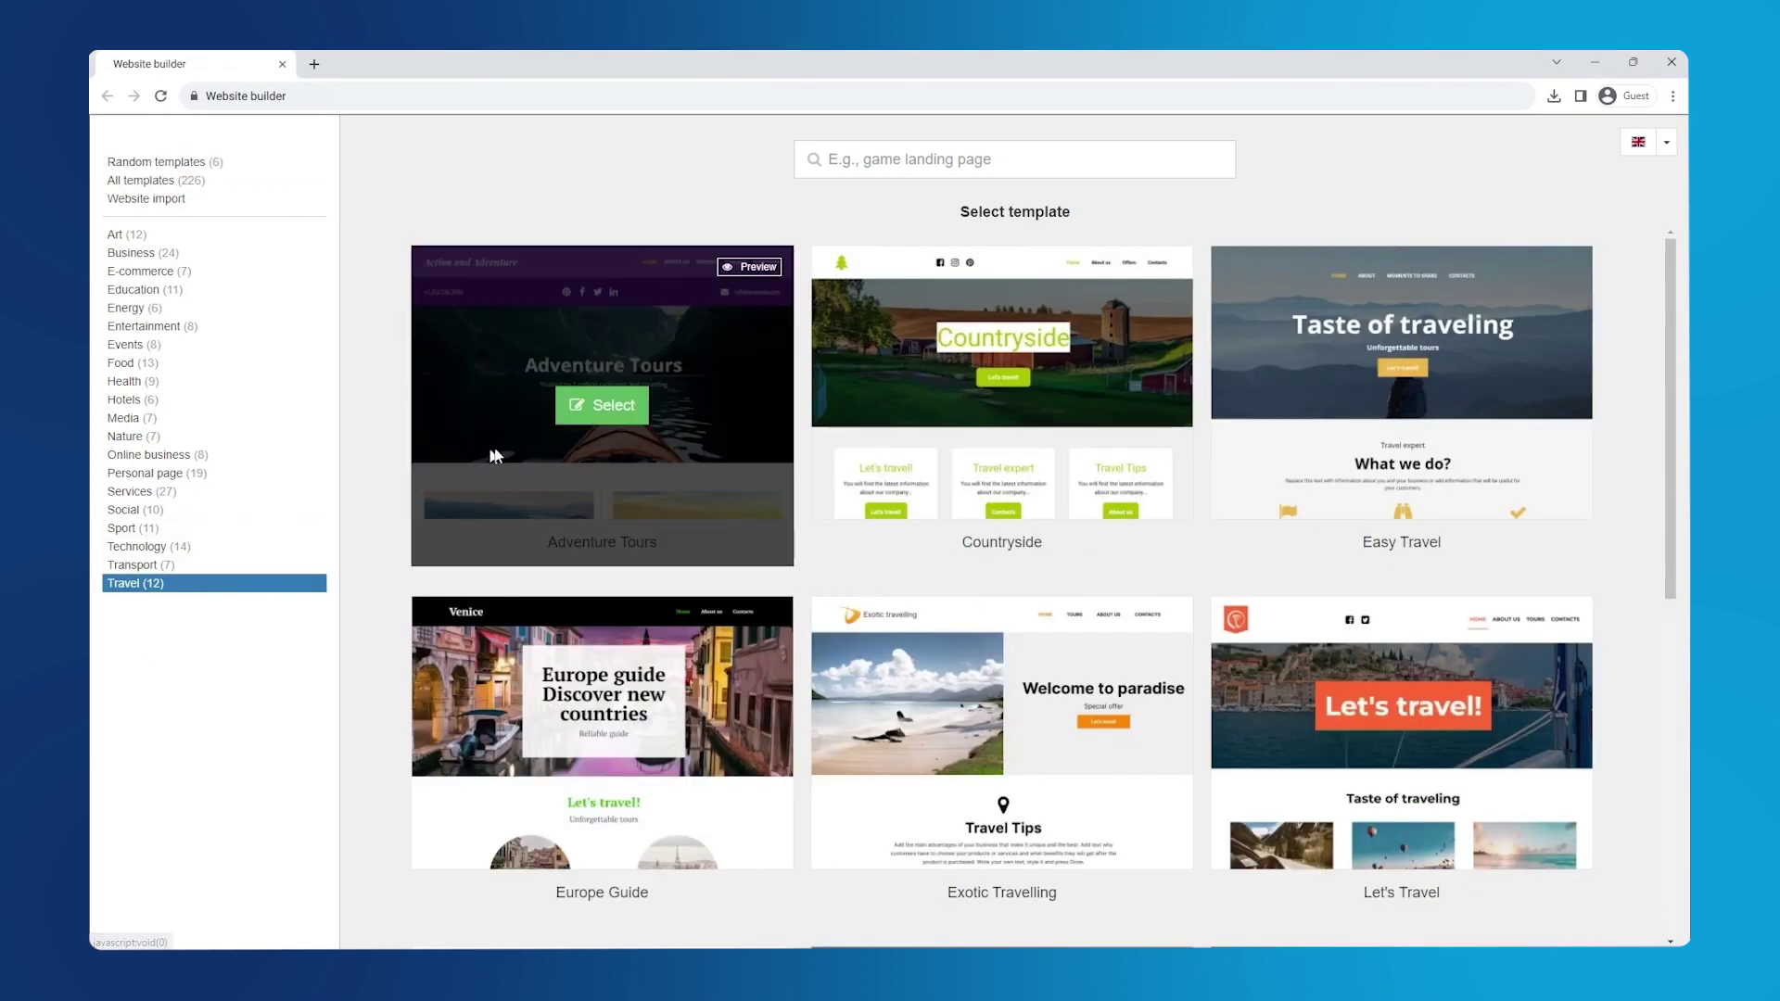
pyautogui.click(590, 418)
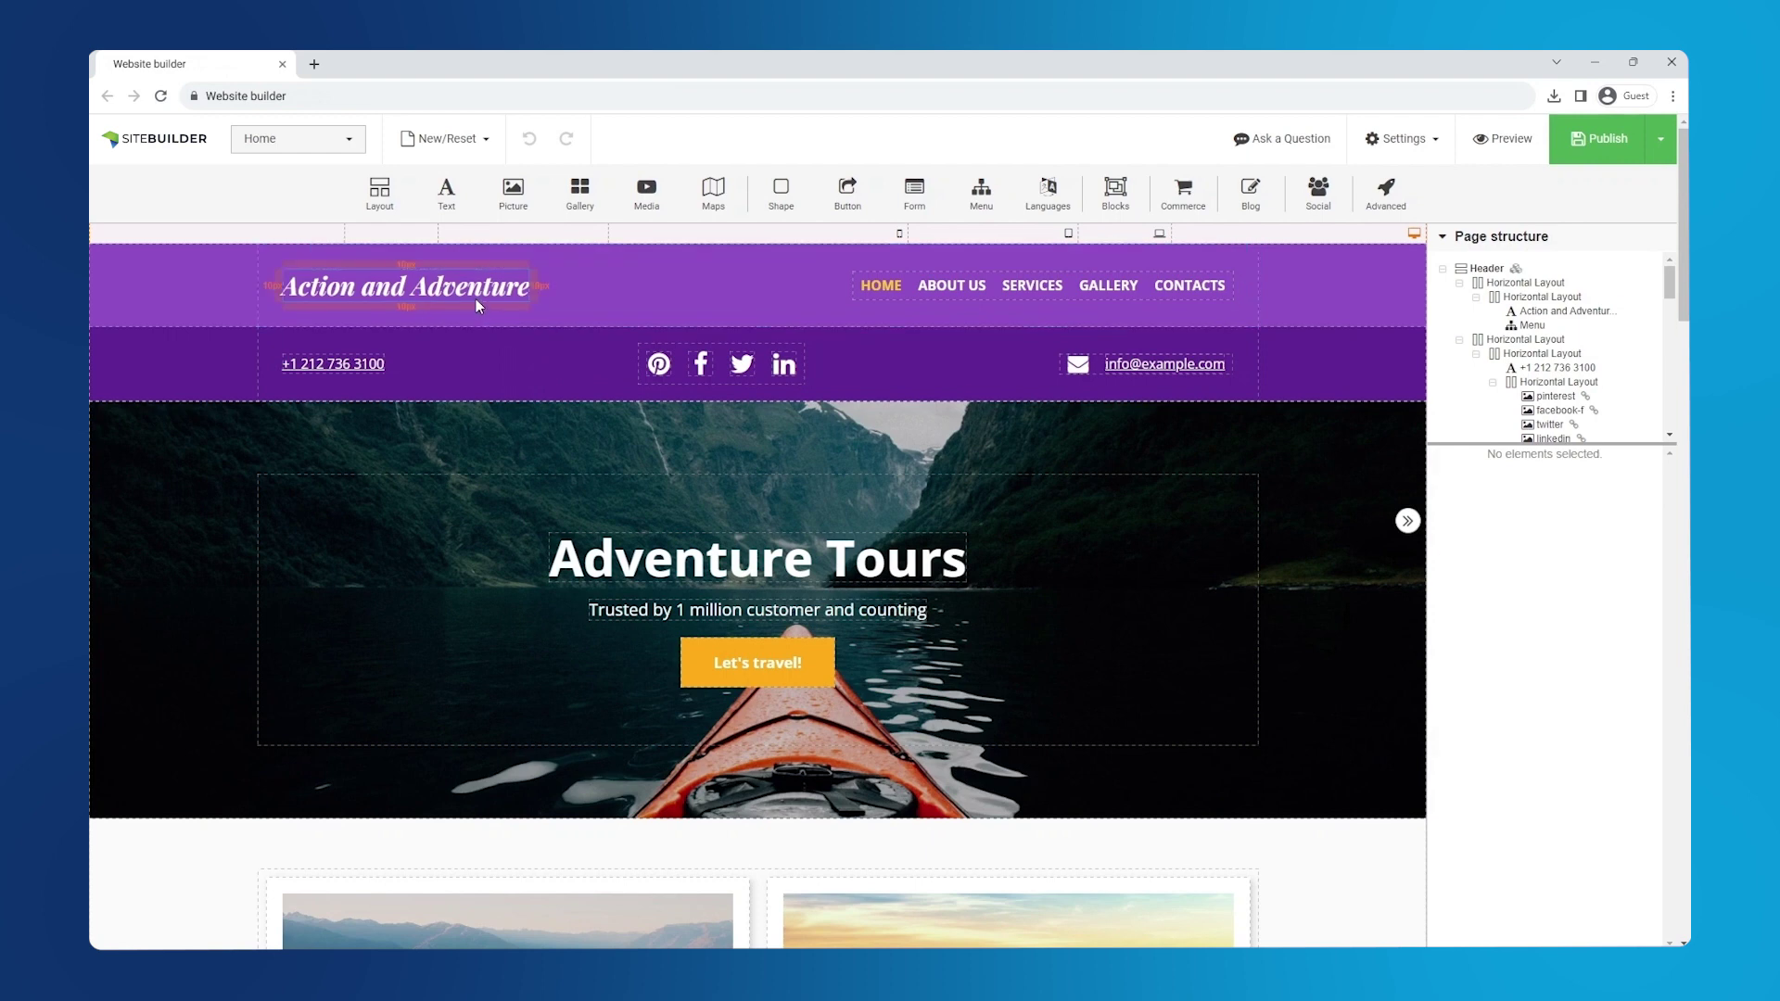
# - Change the header logo text to 'Yoga Namaste' and enter the yoganamaste.org contact address as the header e-mail
pyautogui.click(475, 299)
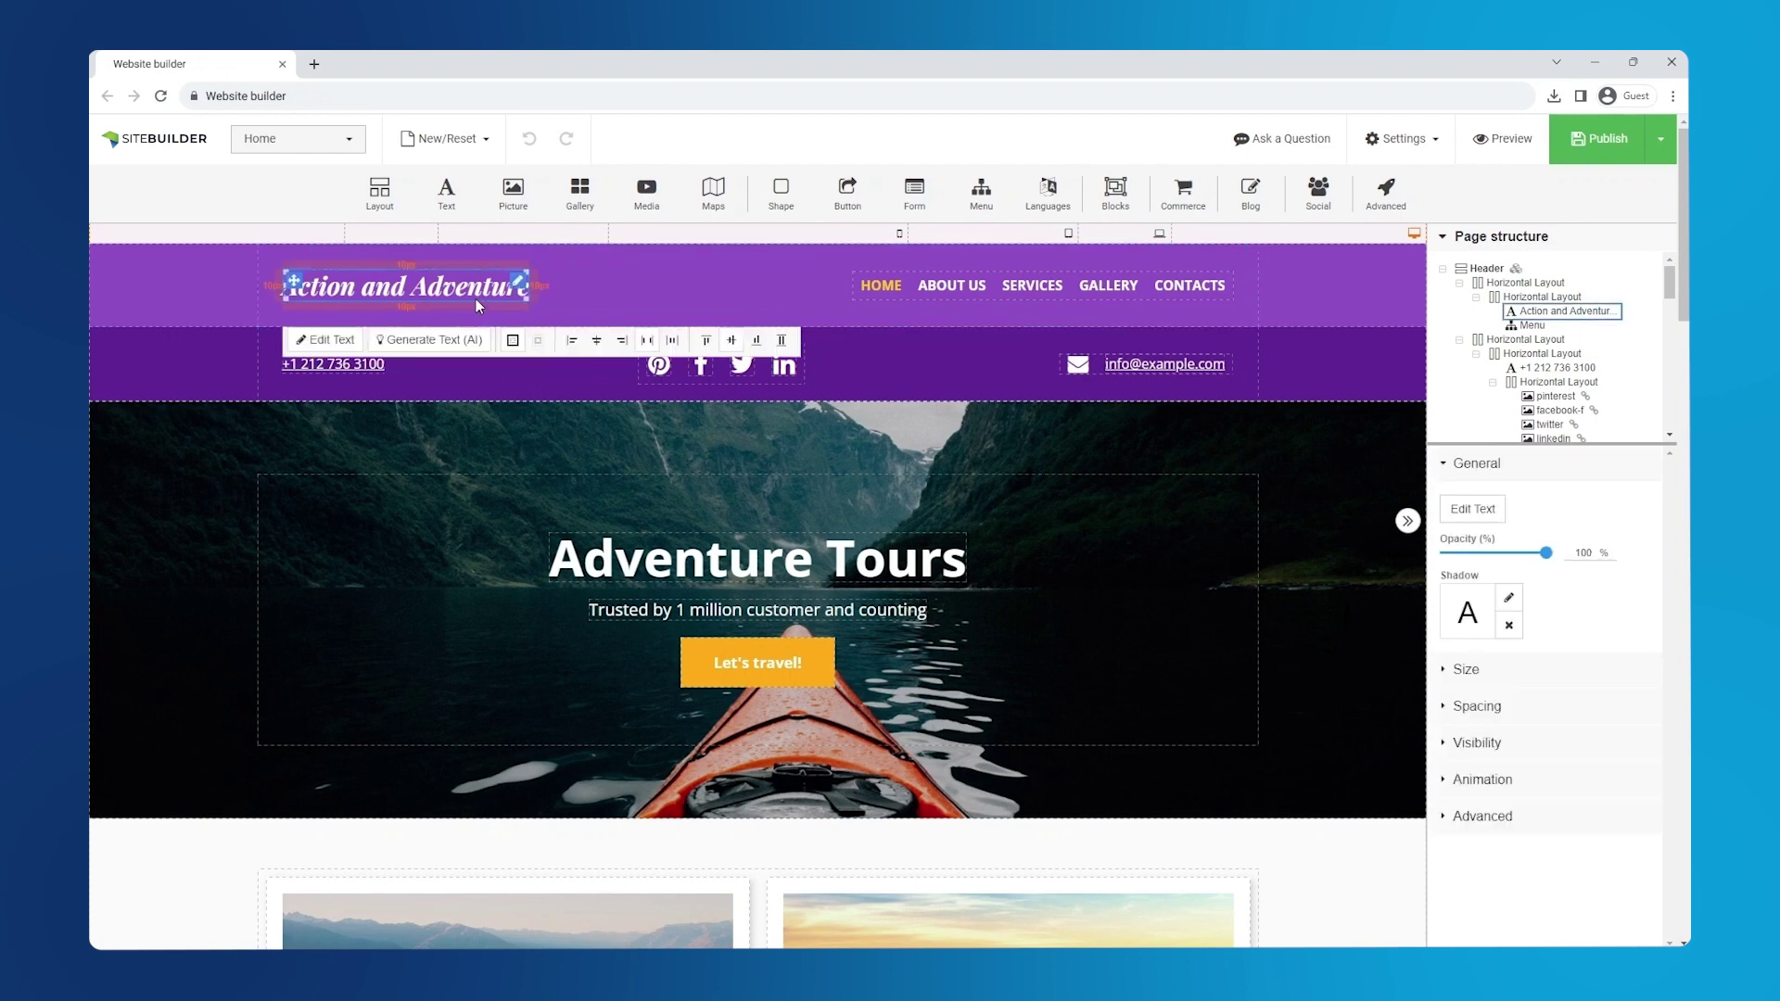
pyautogui.click(332, 340)
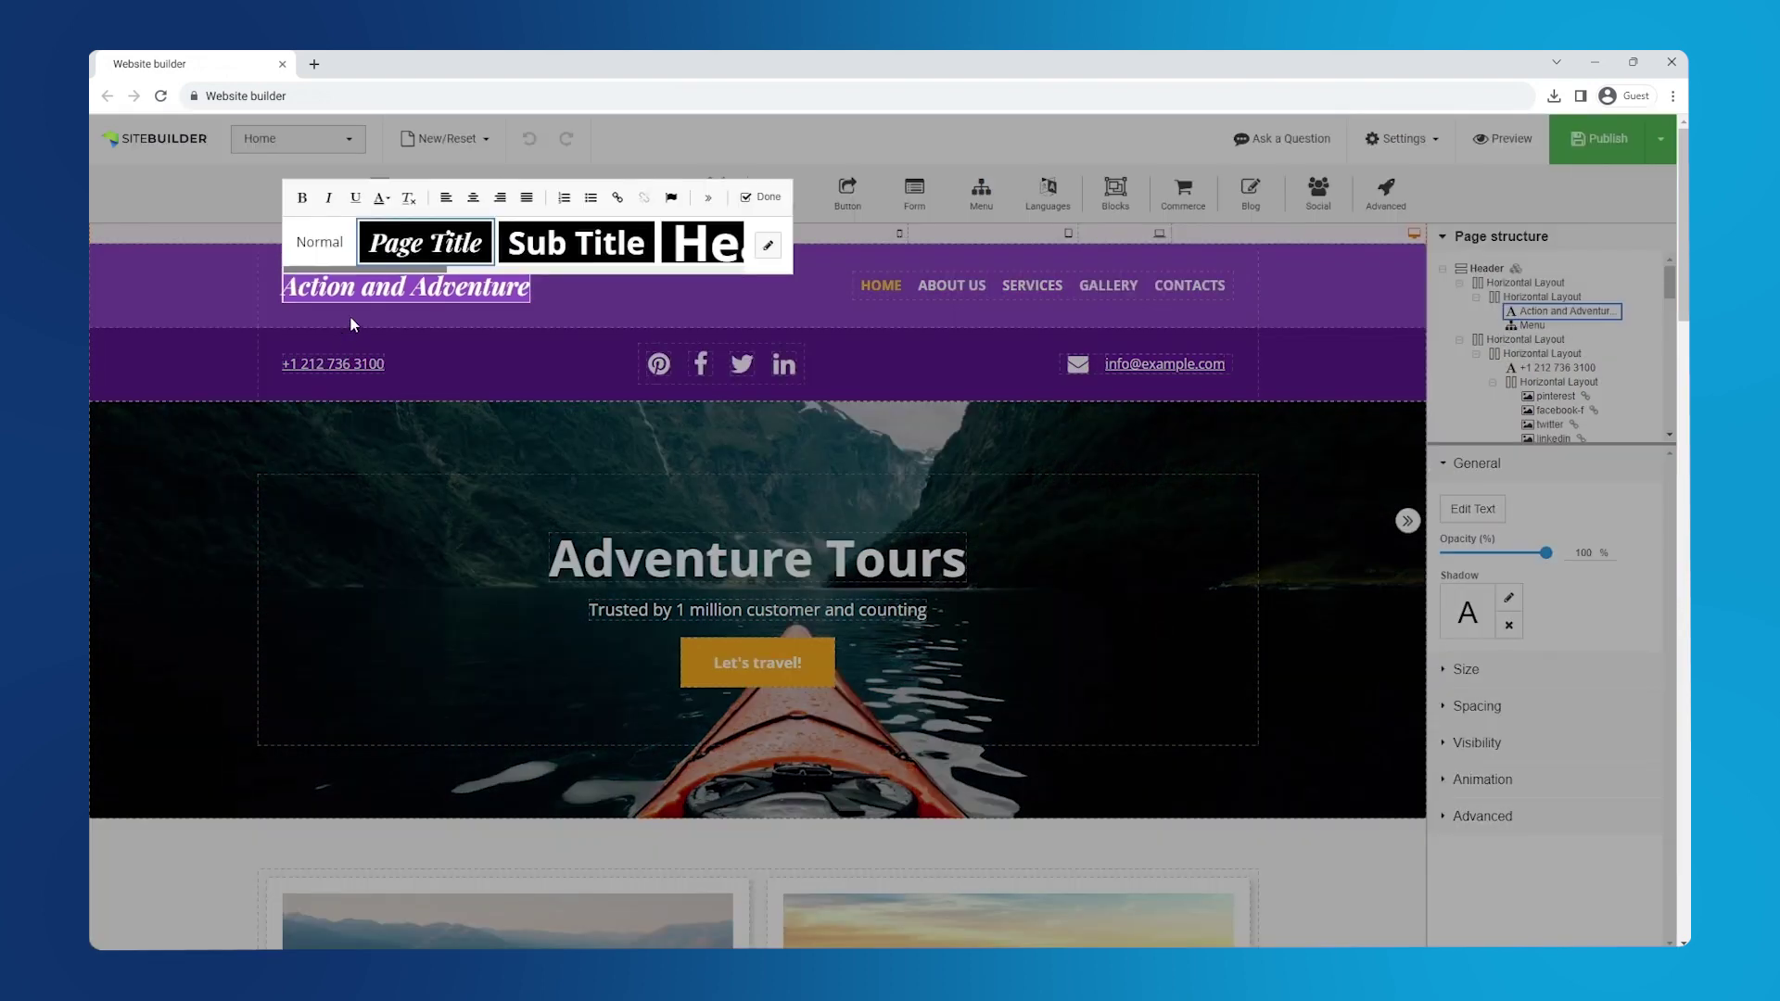
pyautogui.write('Yoga N')
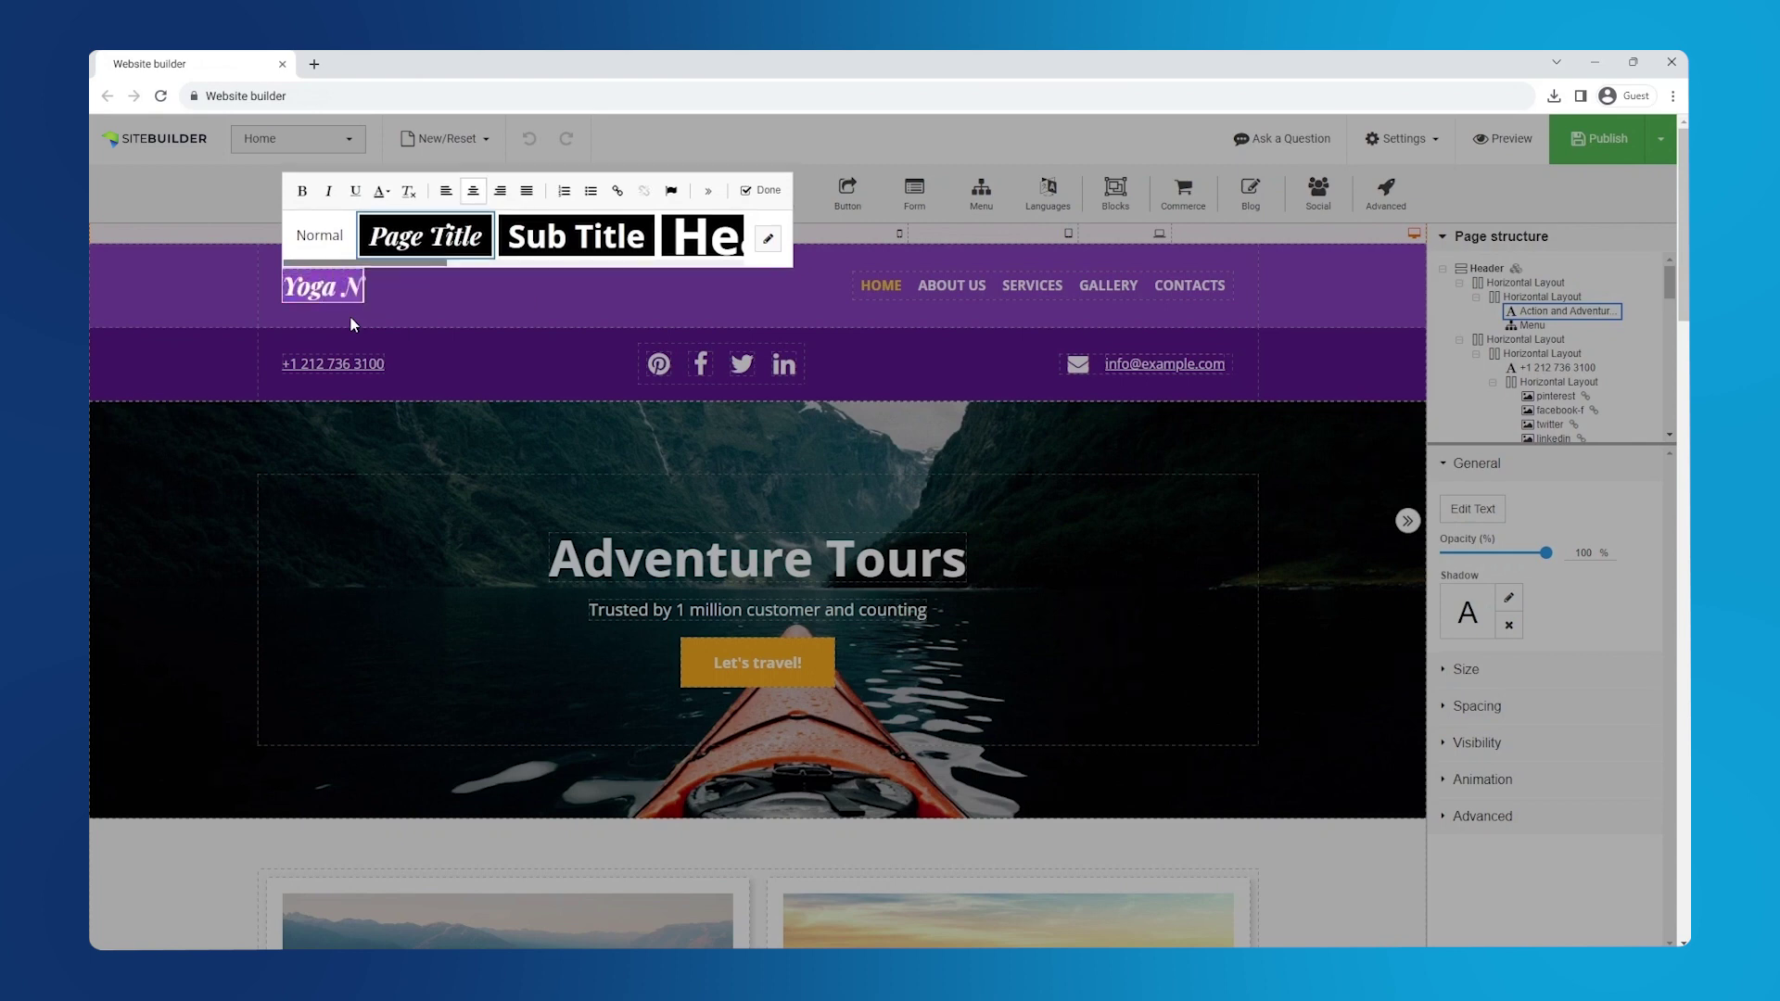
pyautogui.write('amaste')
pyautogui.click(745, 223)
pyautogui.click(765, 190)
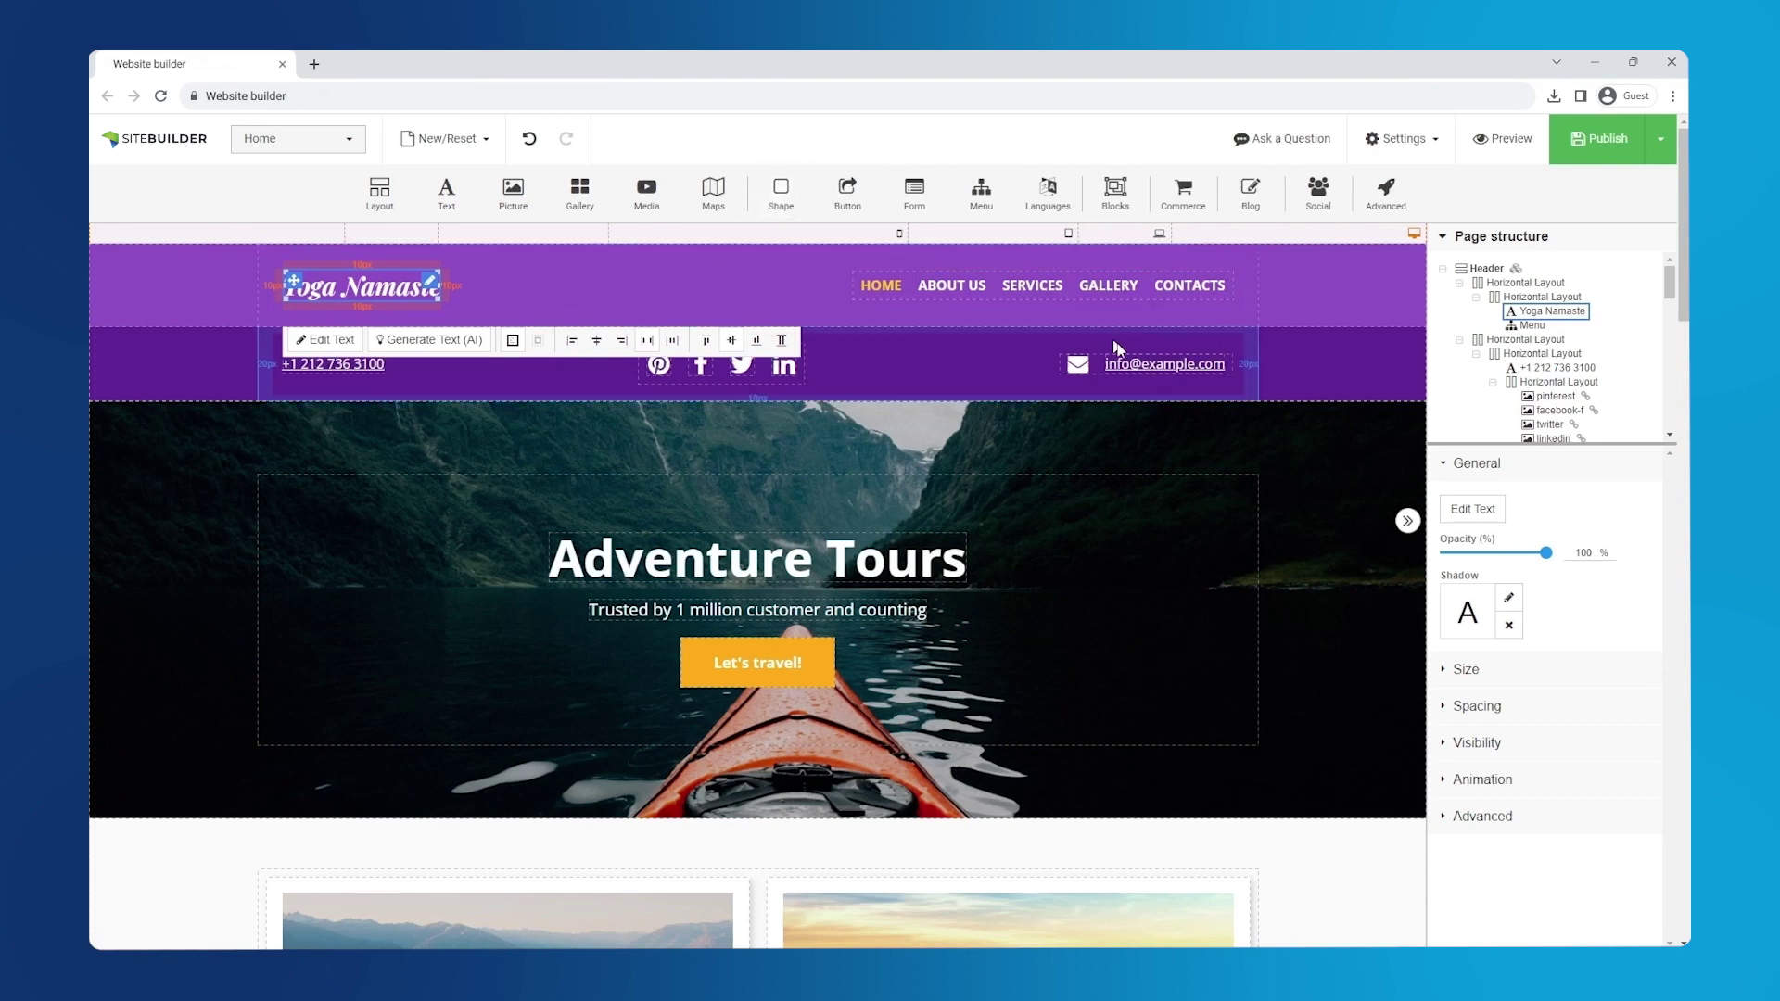
pyautogui.doubleClick(1146, 365)
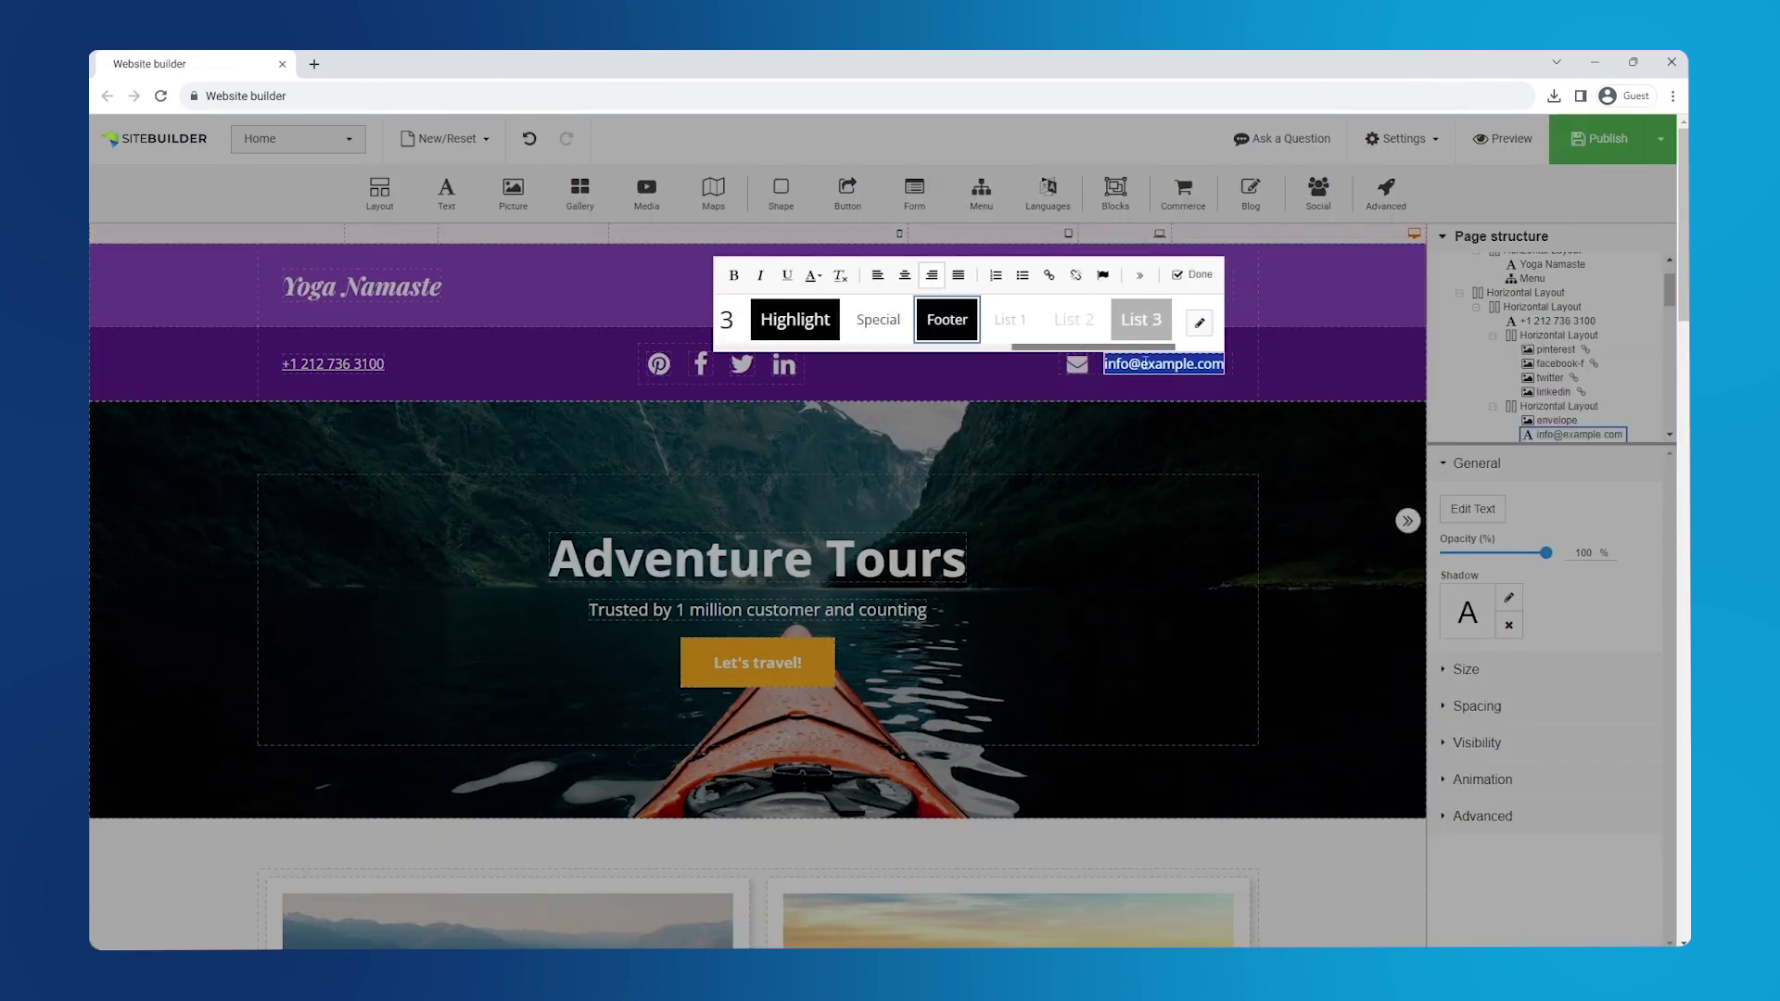
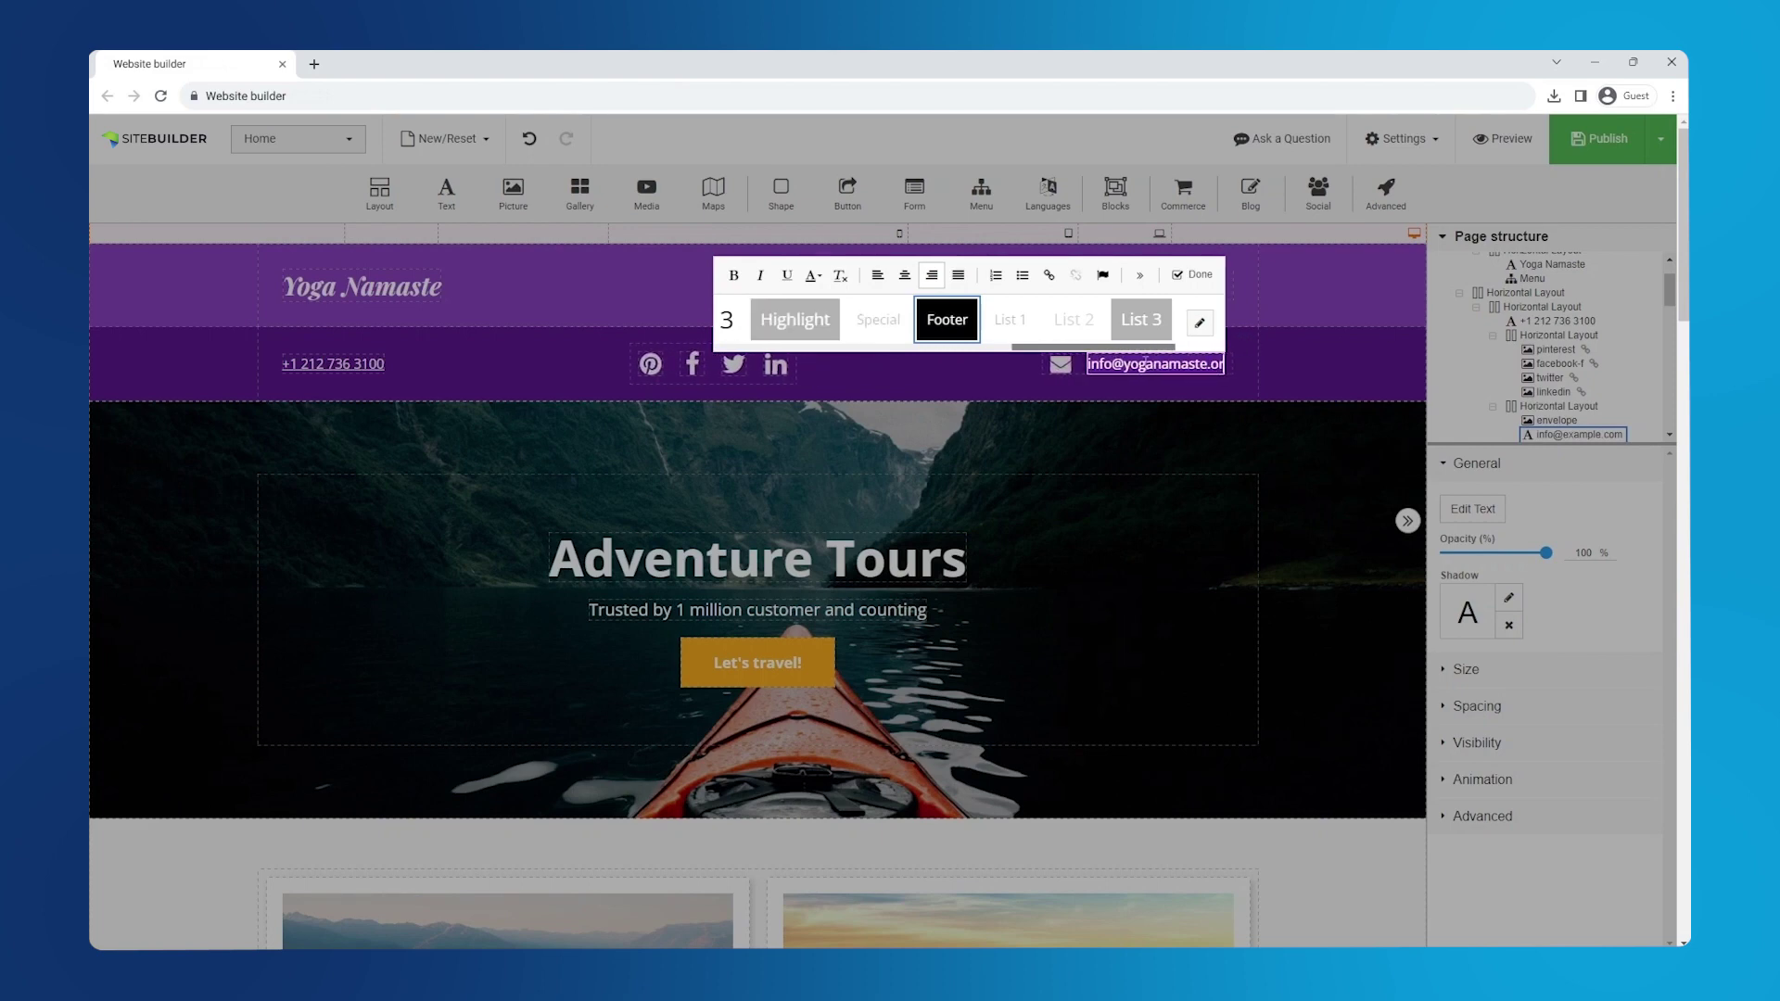
# - Confirm the header e-mail and rewrite the hero heading as 'Yoga Classes'
pyautogui.click(1193, 274)
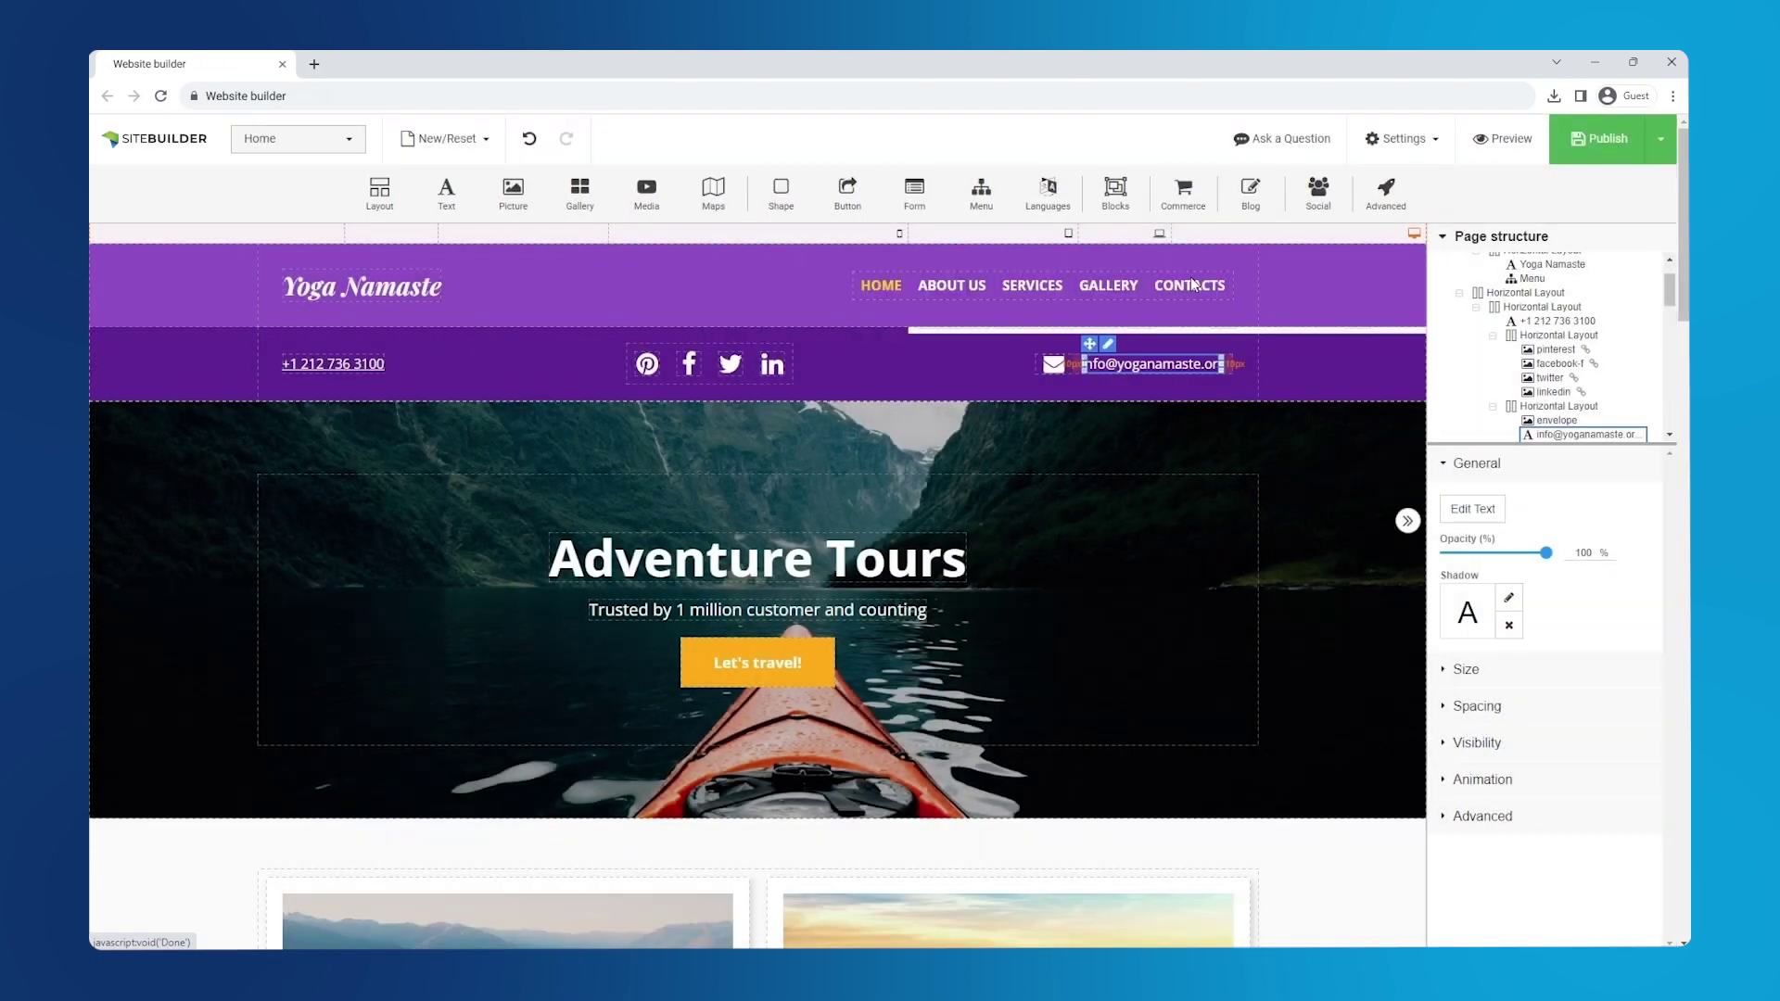
pyautogui.click(874, 557)
pyautogui.click(598, 495)
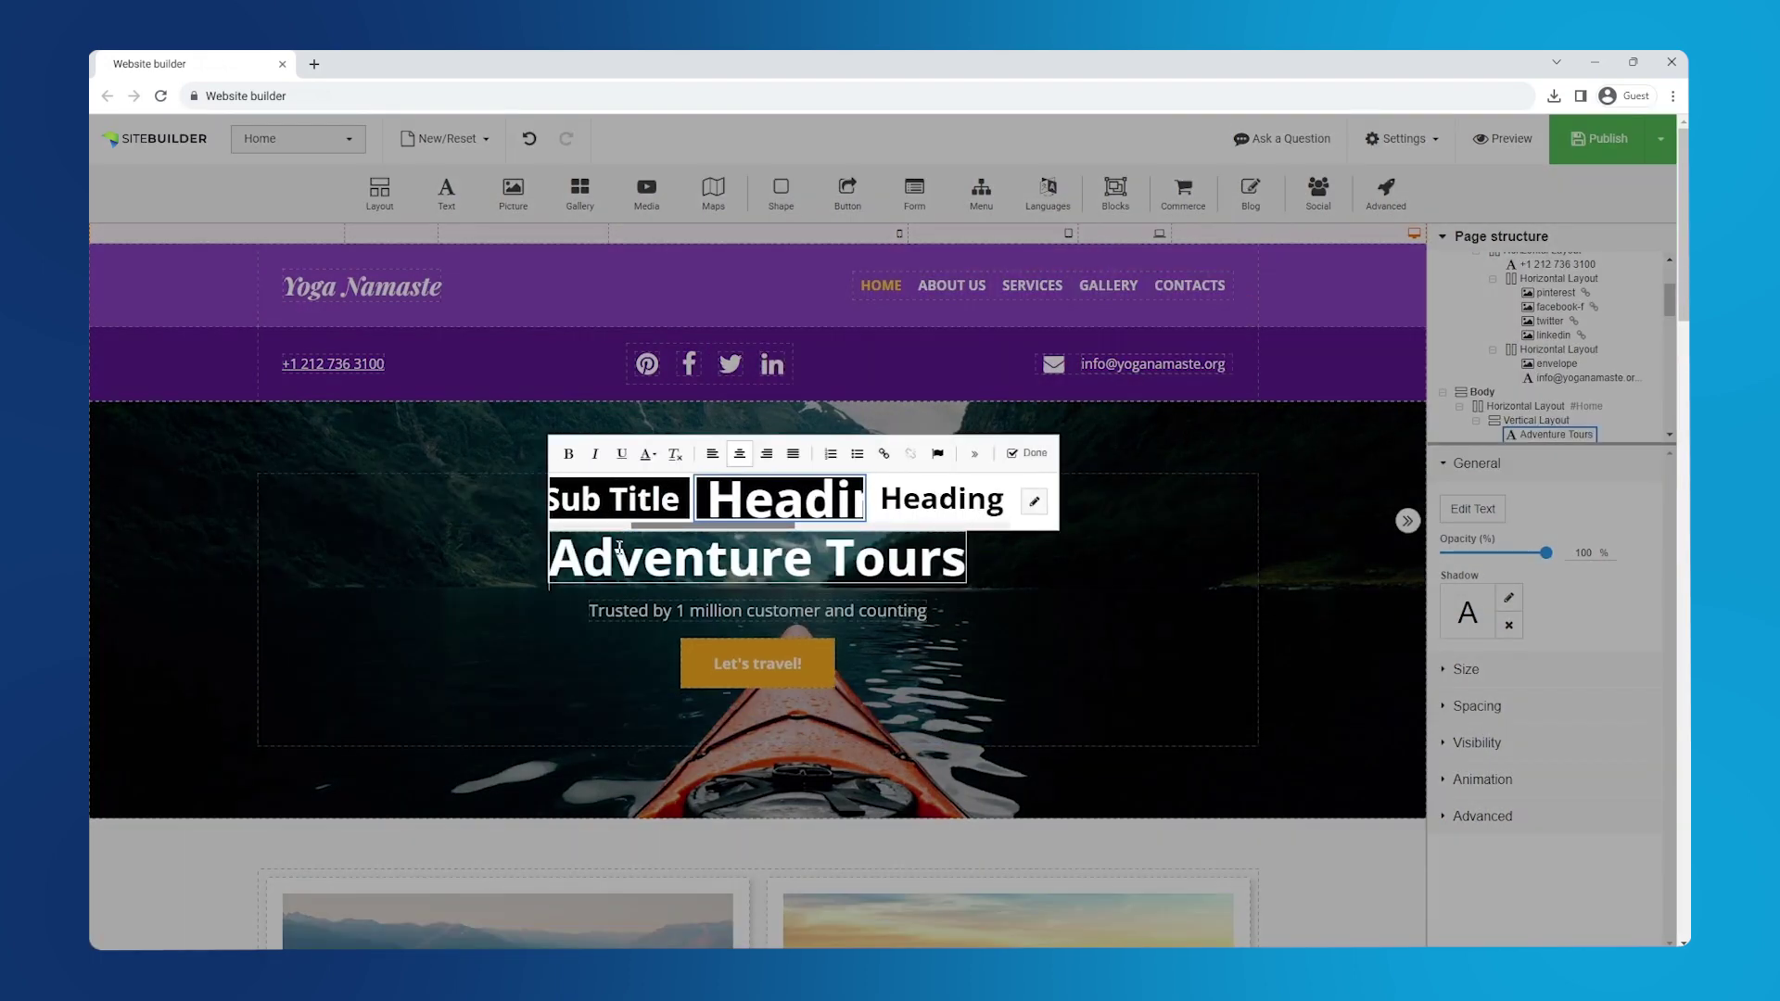
pyautogui.hotkey('ctrl', 'a')
pyautogui.write('Yoga Classes')
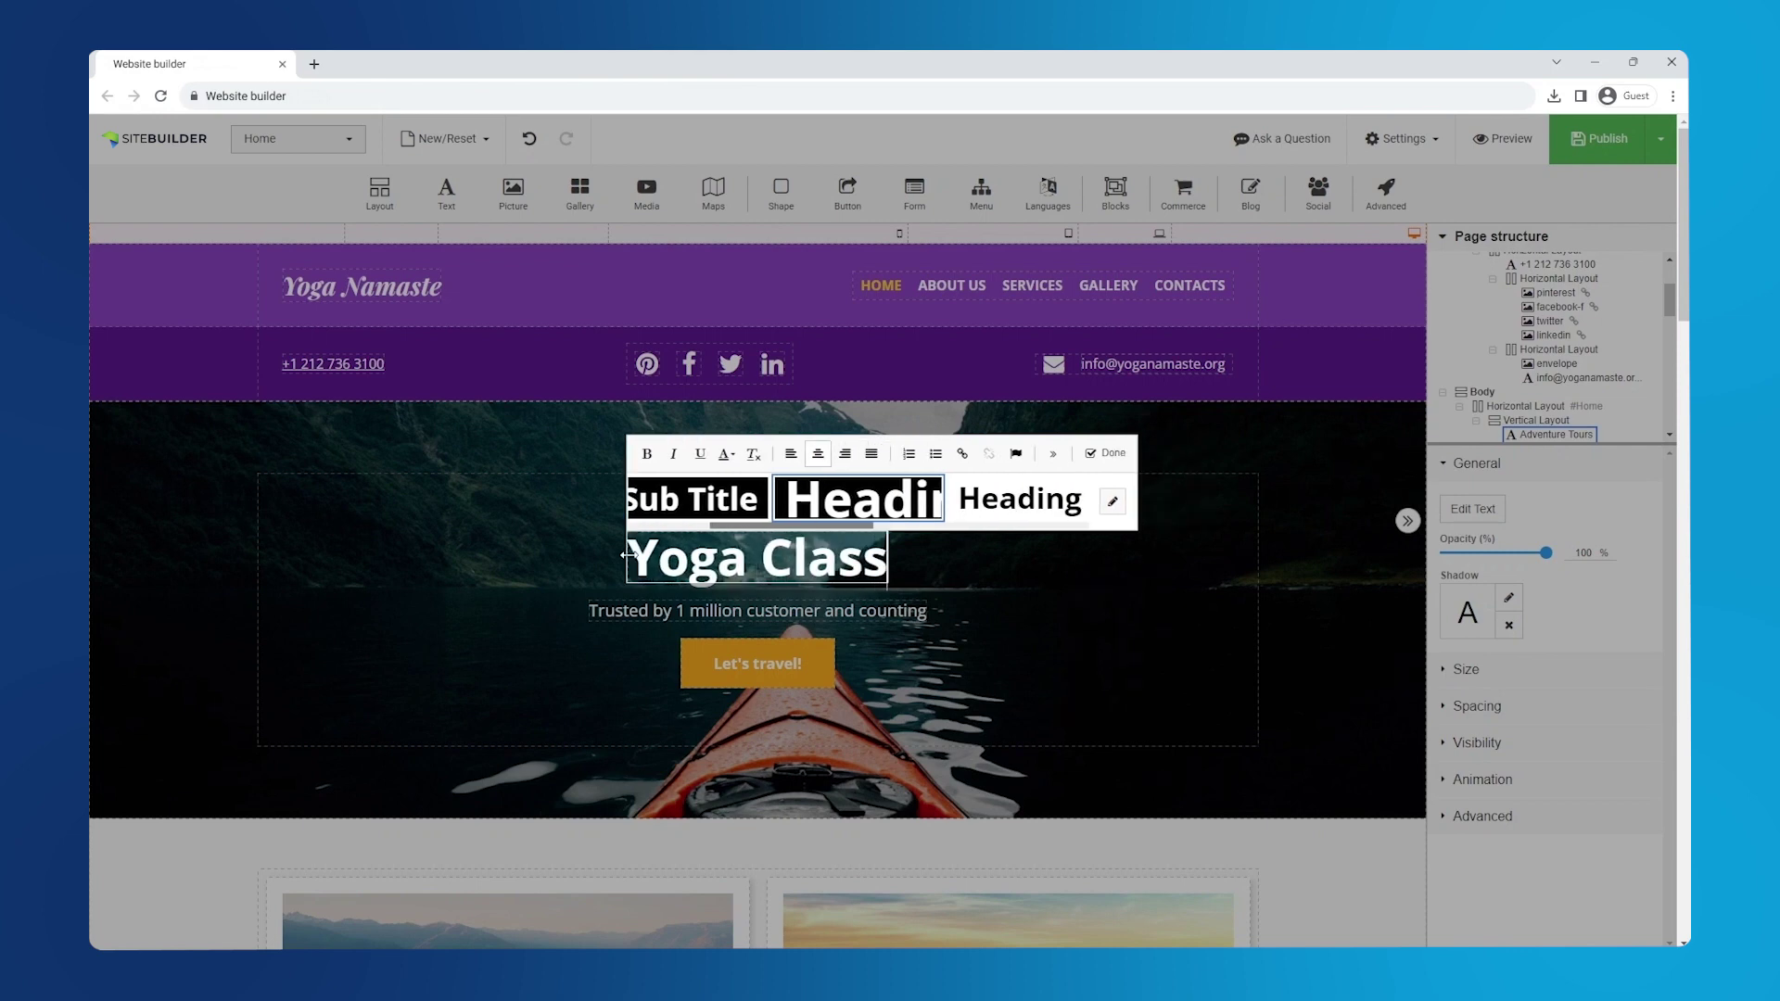
pyautogui.click(1078, 452)
# - Remove the subtitle line beneath the hero heading
pyautogui.click(815, 617)
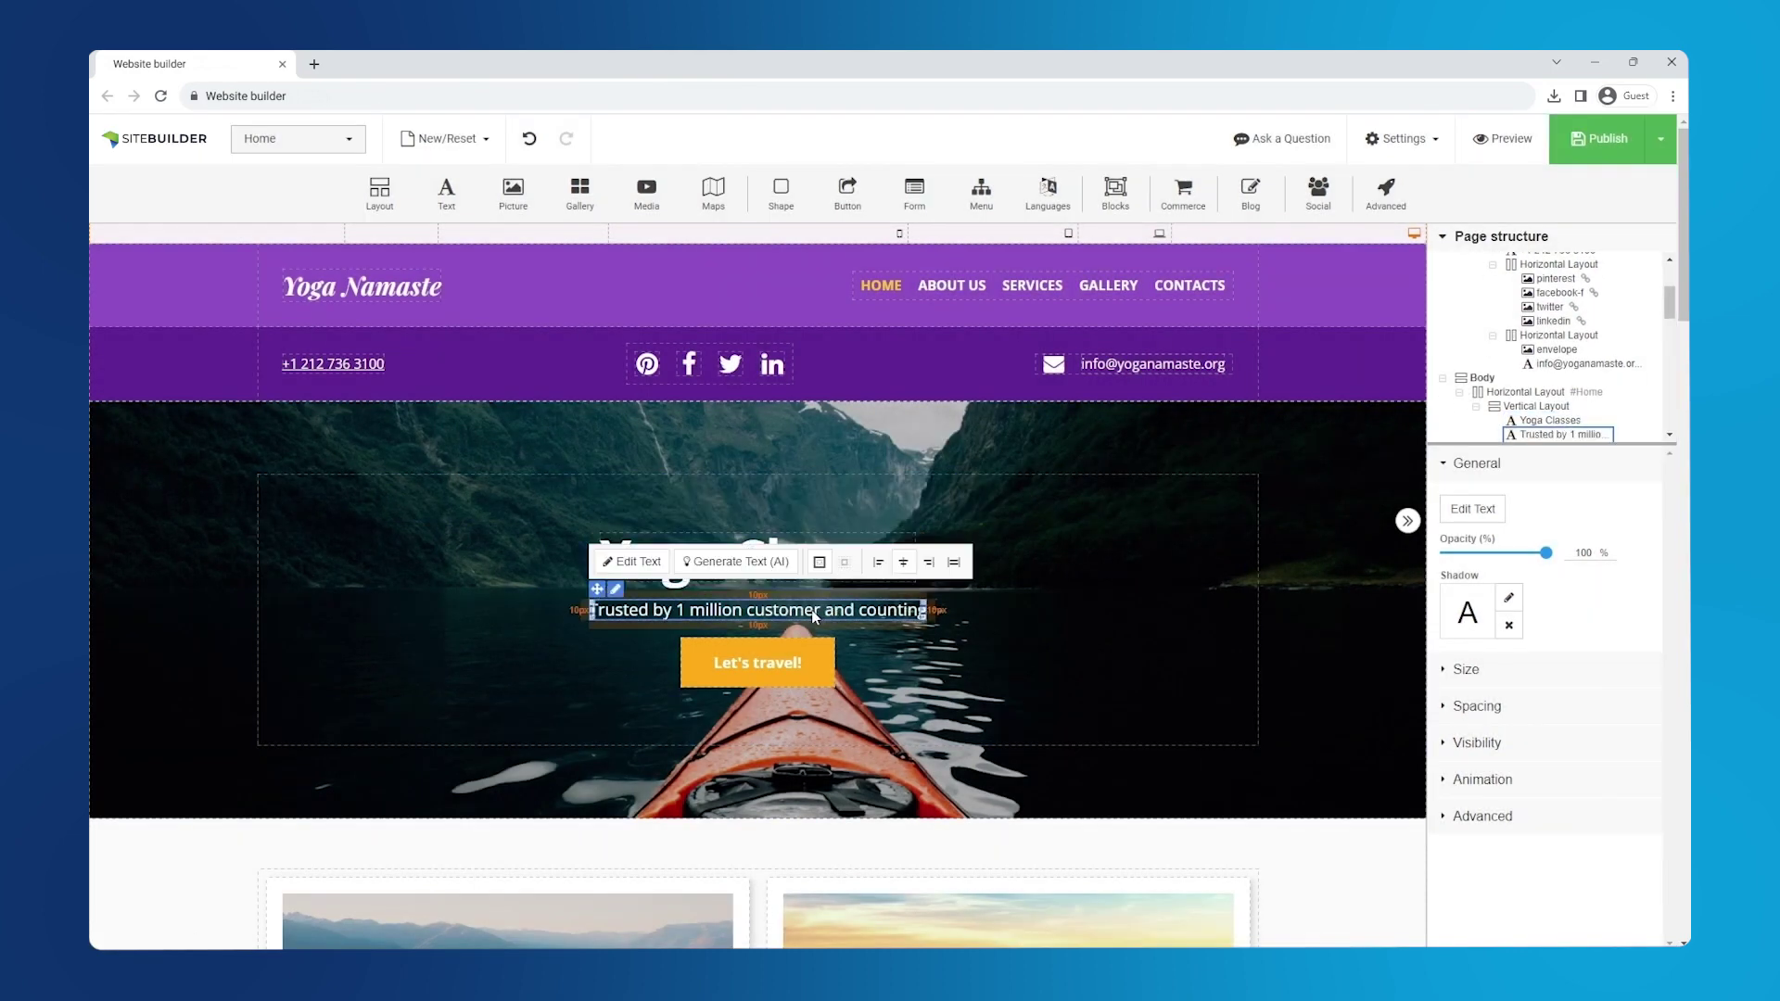
pyautogui.rightClick(615, 598)
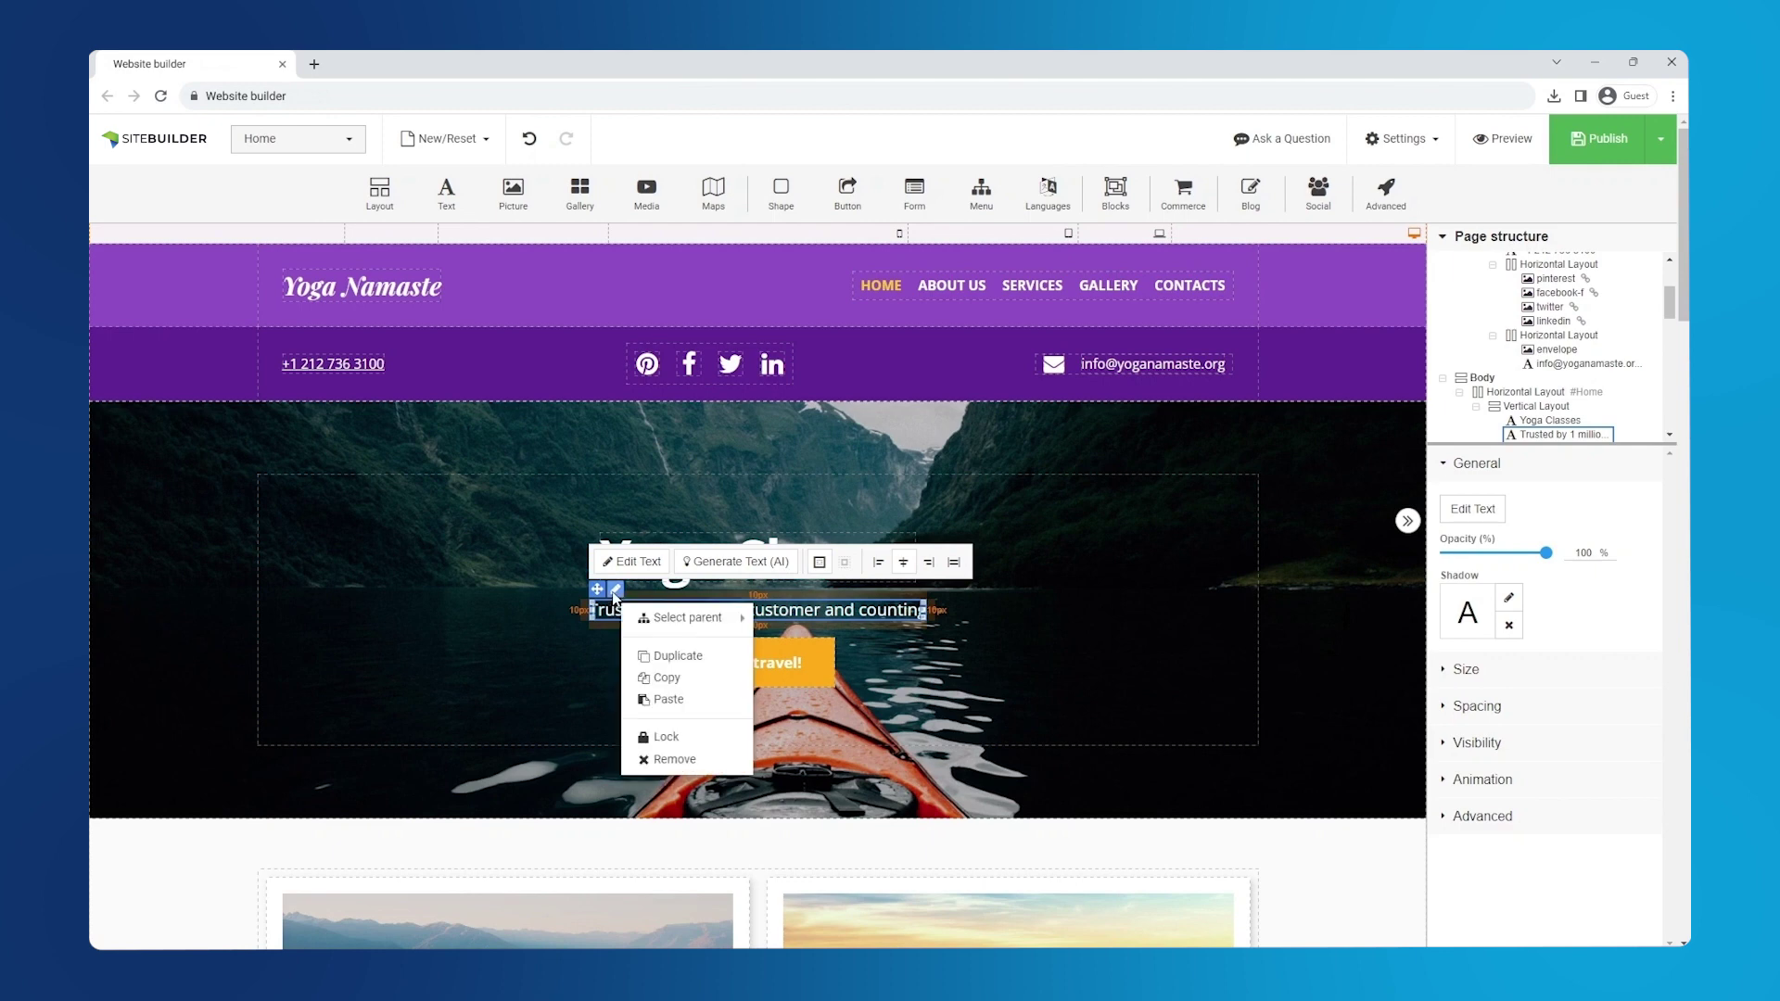
pyautogui.click(706, 764)
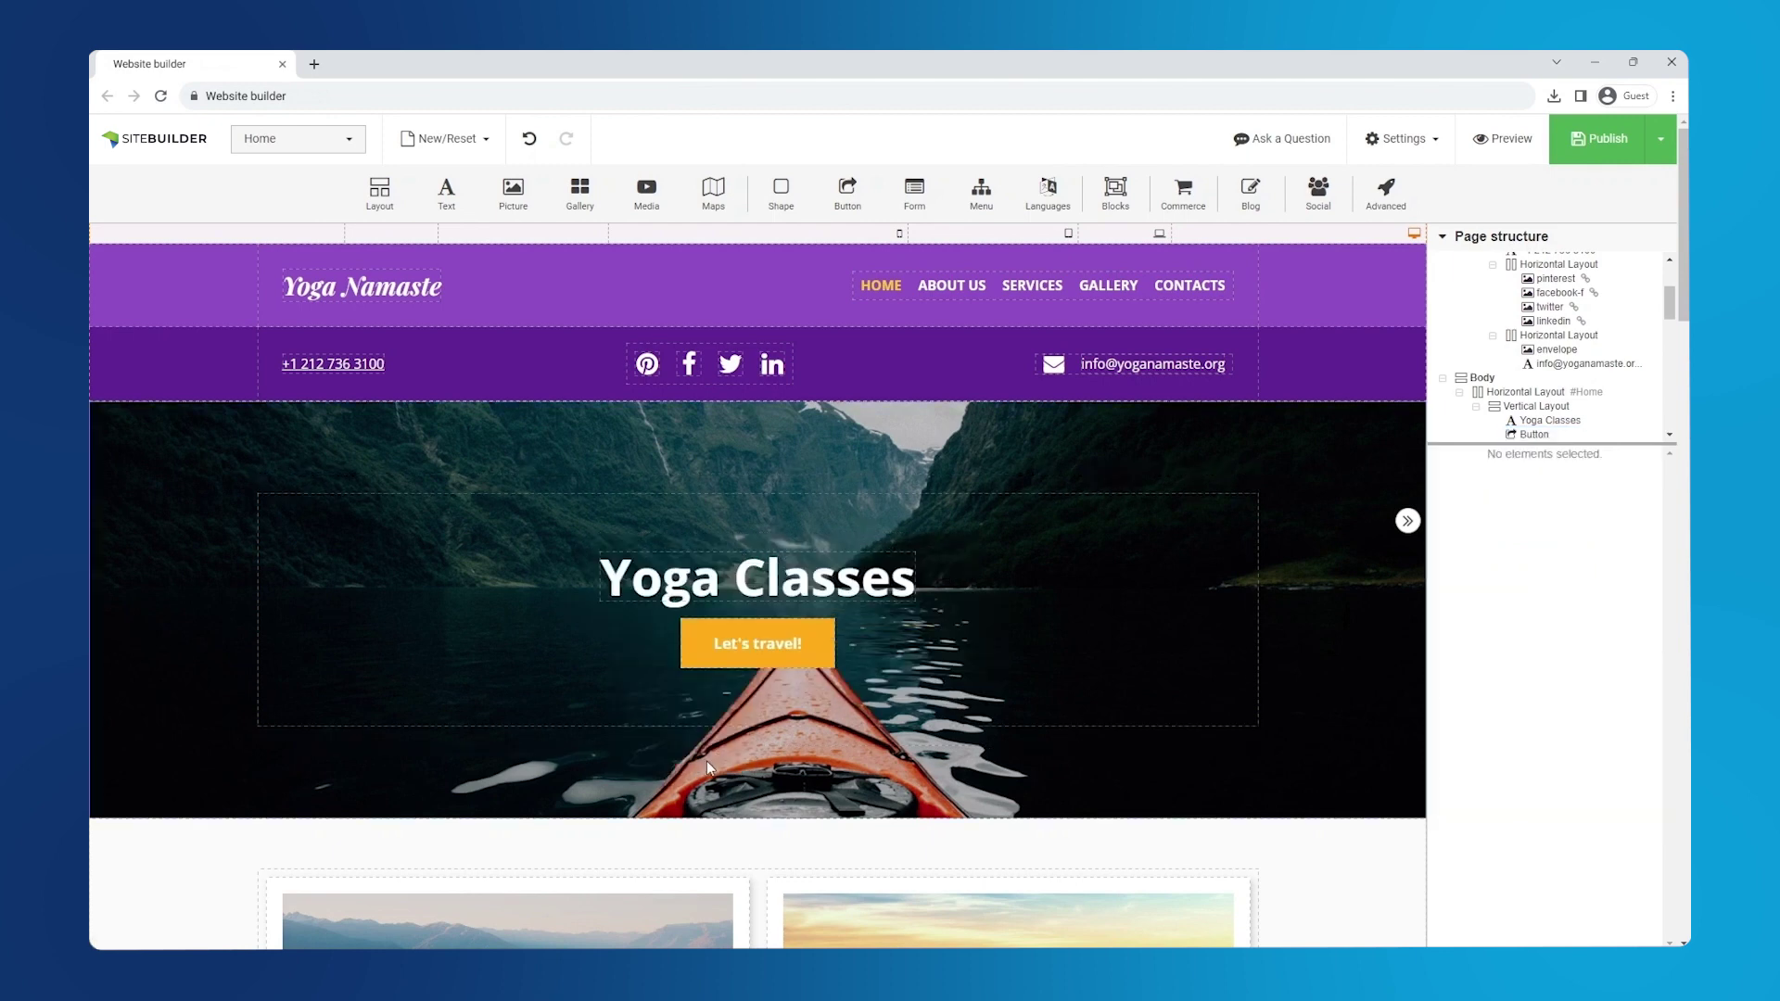
# - Relabel the hero's Let's travel! button as 'Book now!'
pyautogui.click(753, 650)
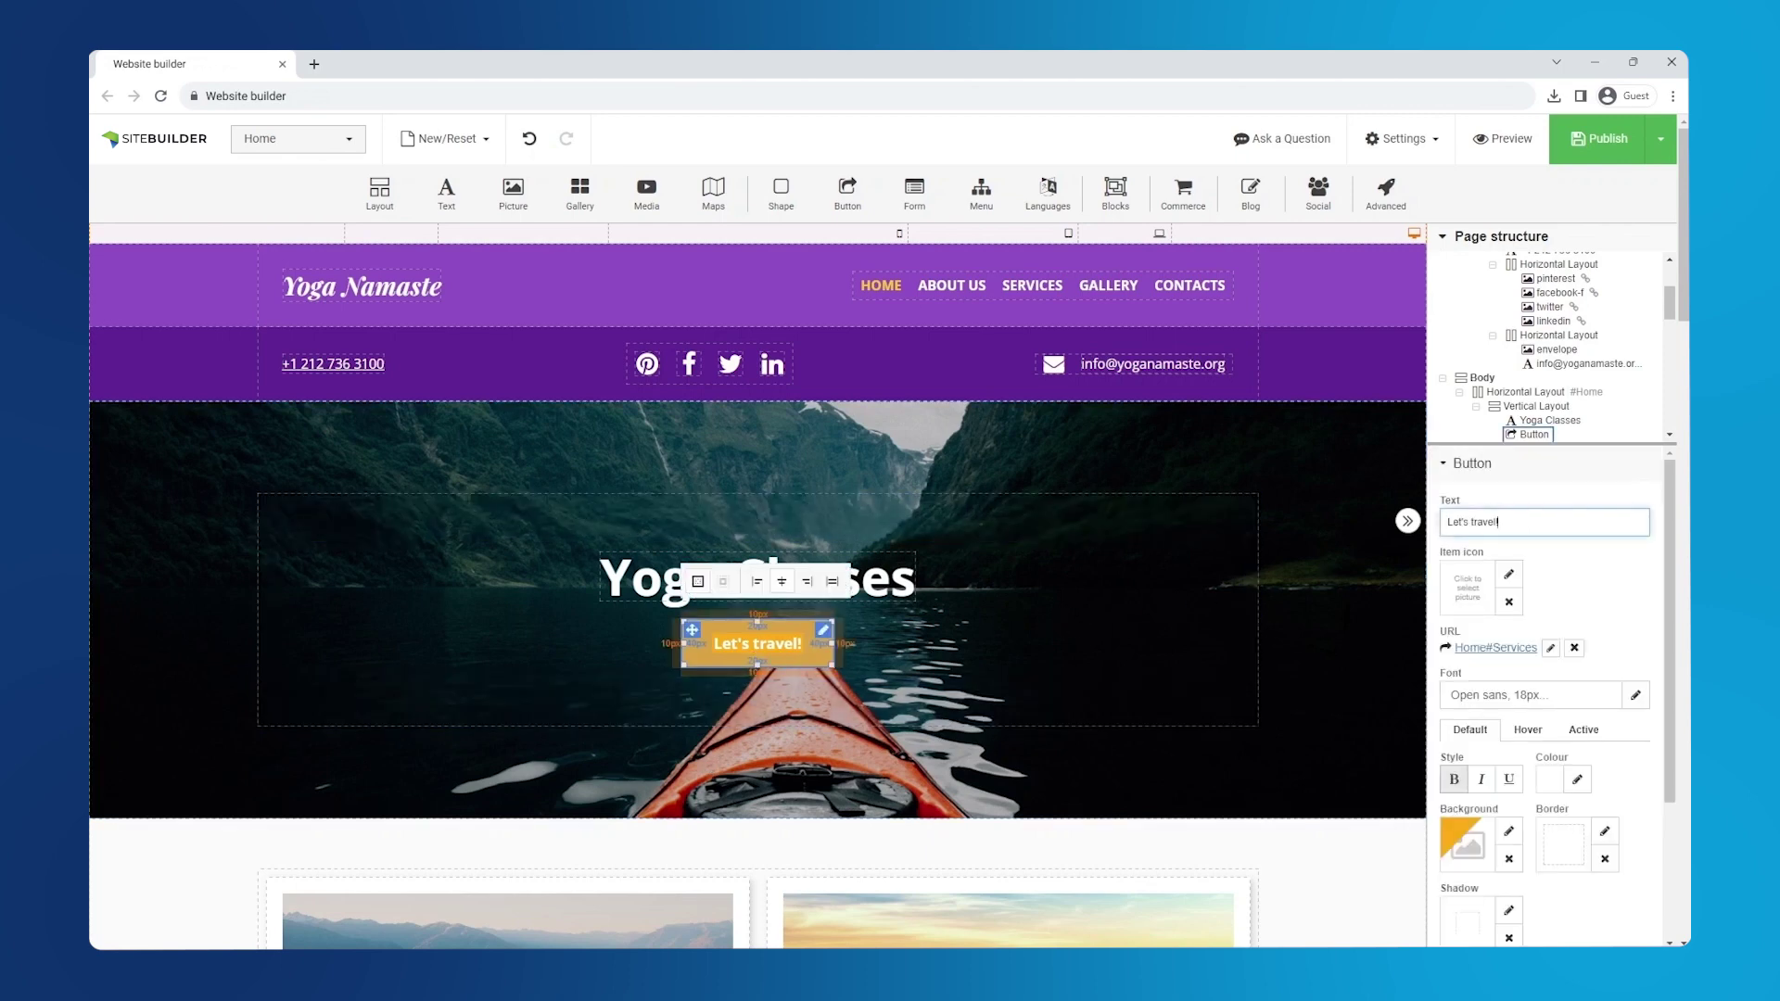
pyautogui.tripleClick(1477, 522)
pyautogui.write('Bo')
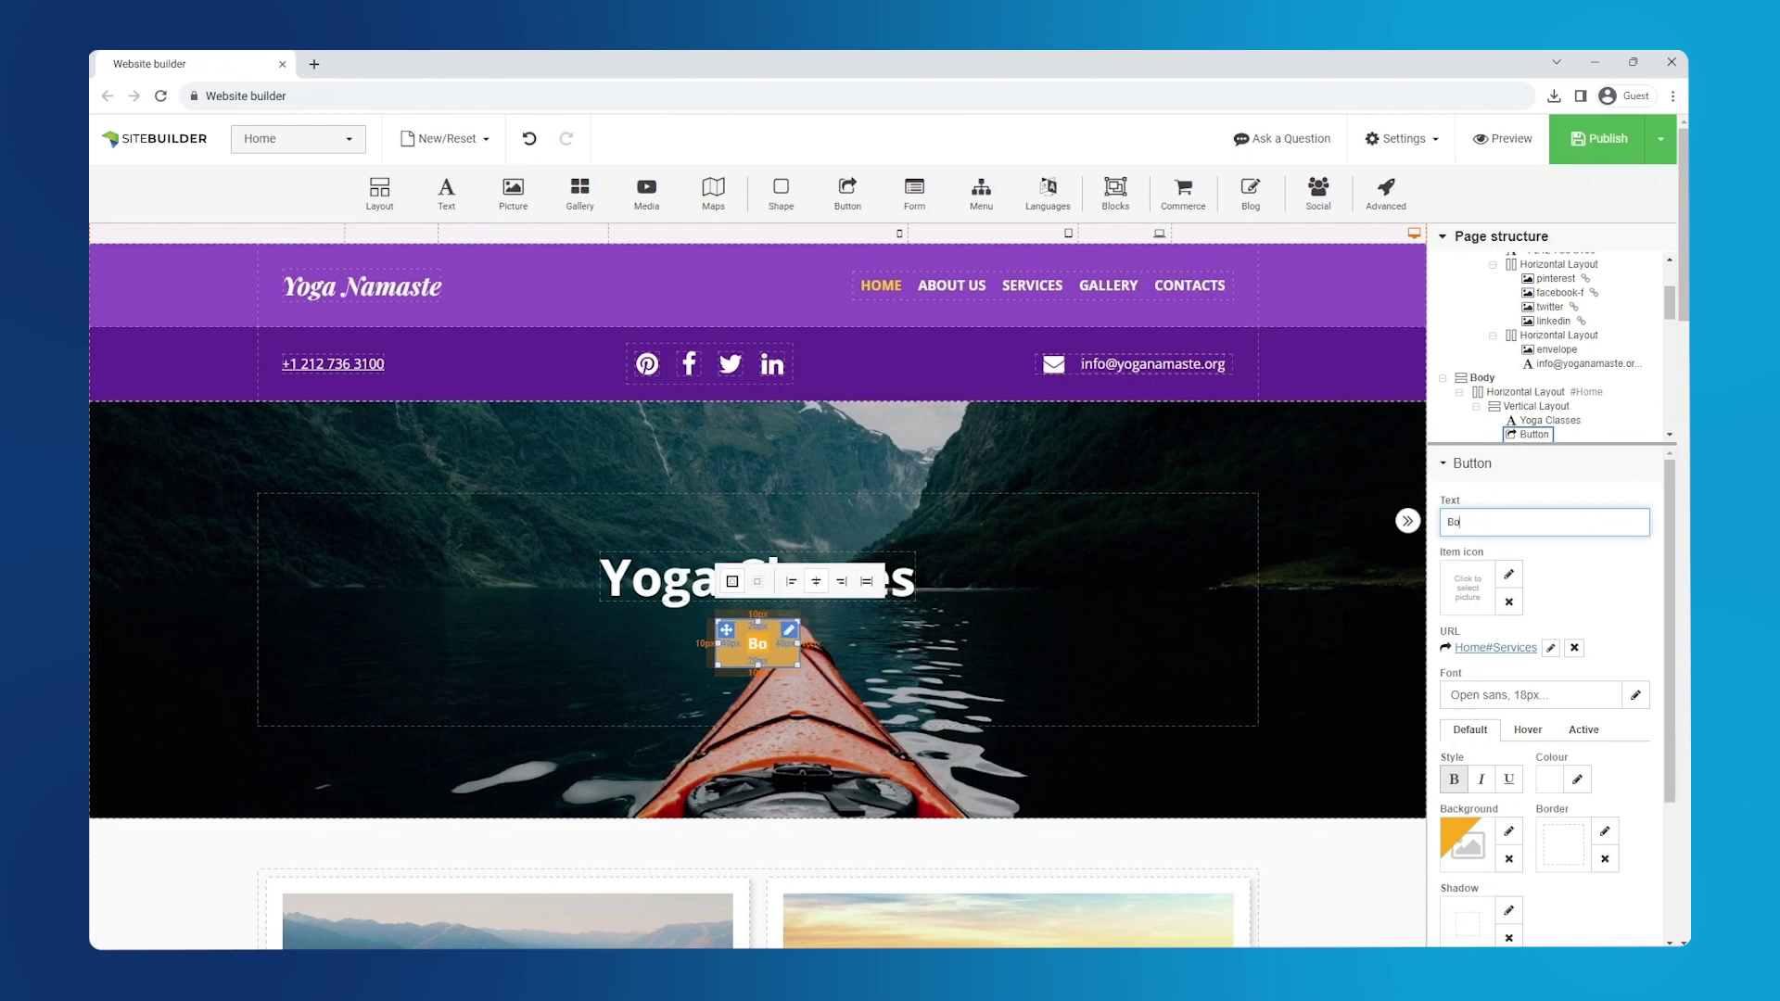
pyautogui.write('ok now!')
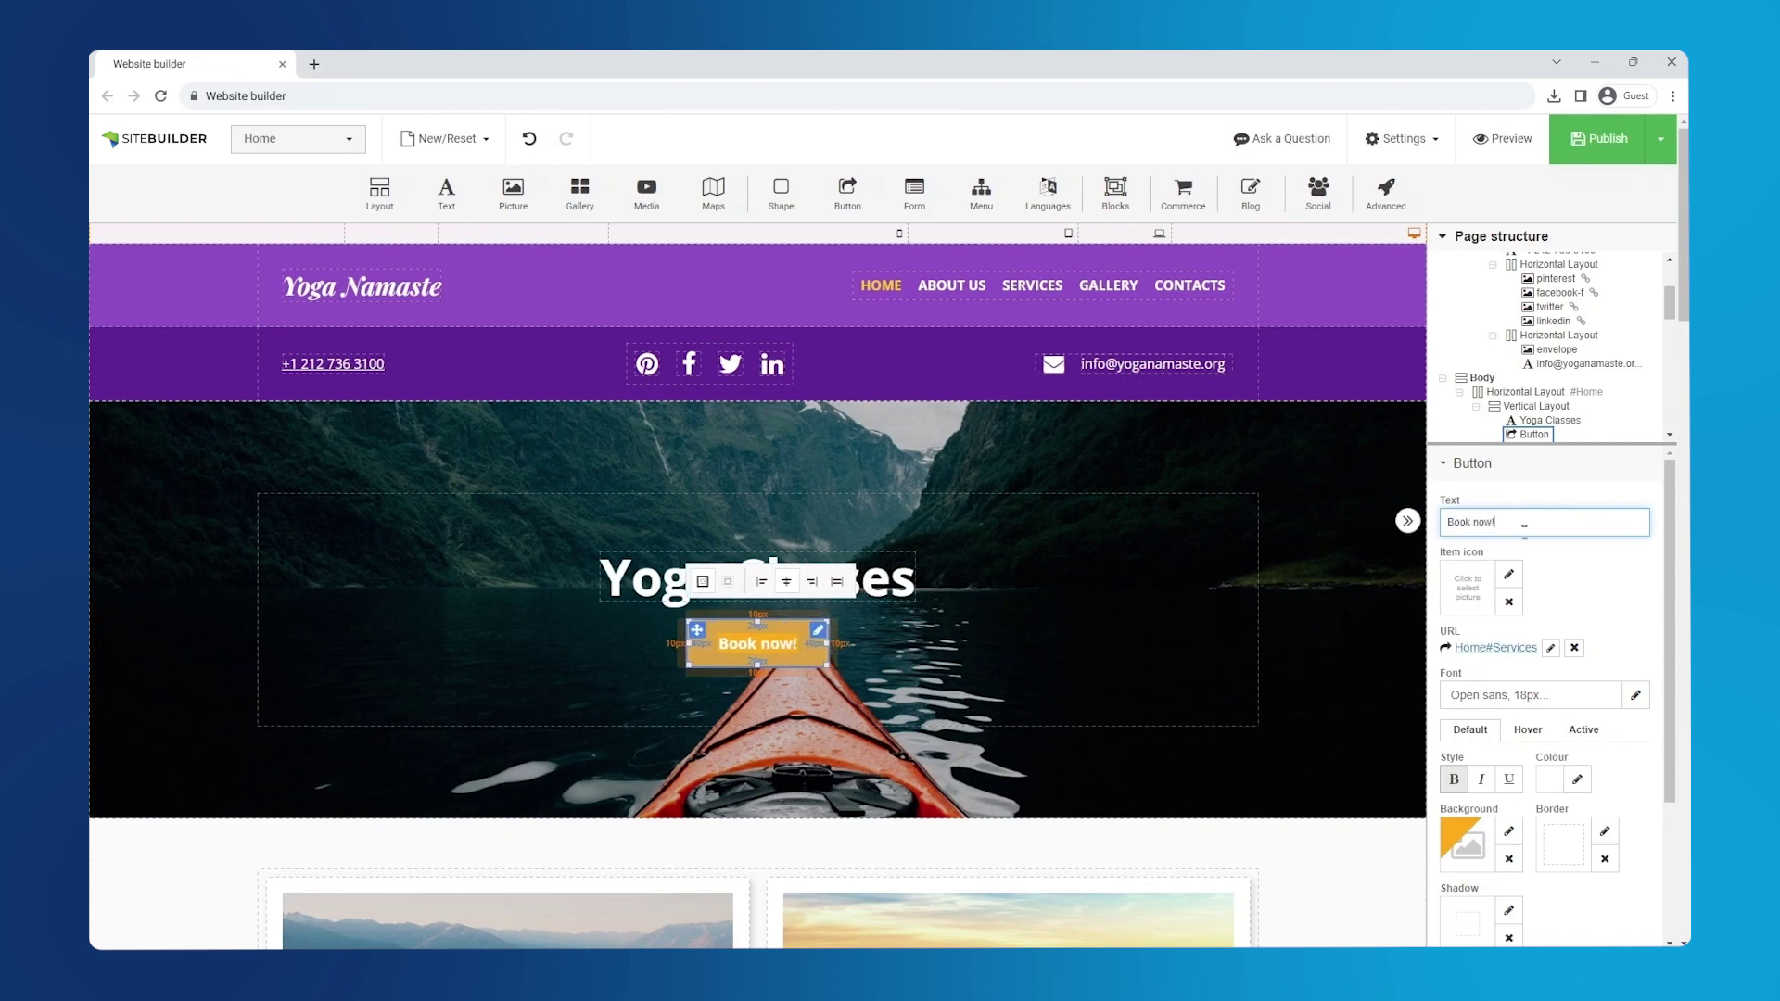
# - Set the button background colour to purple hex 8E50C4
pyautogui.click(1508, 834)
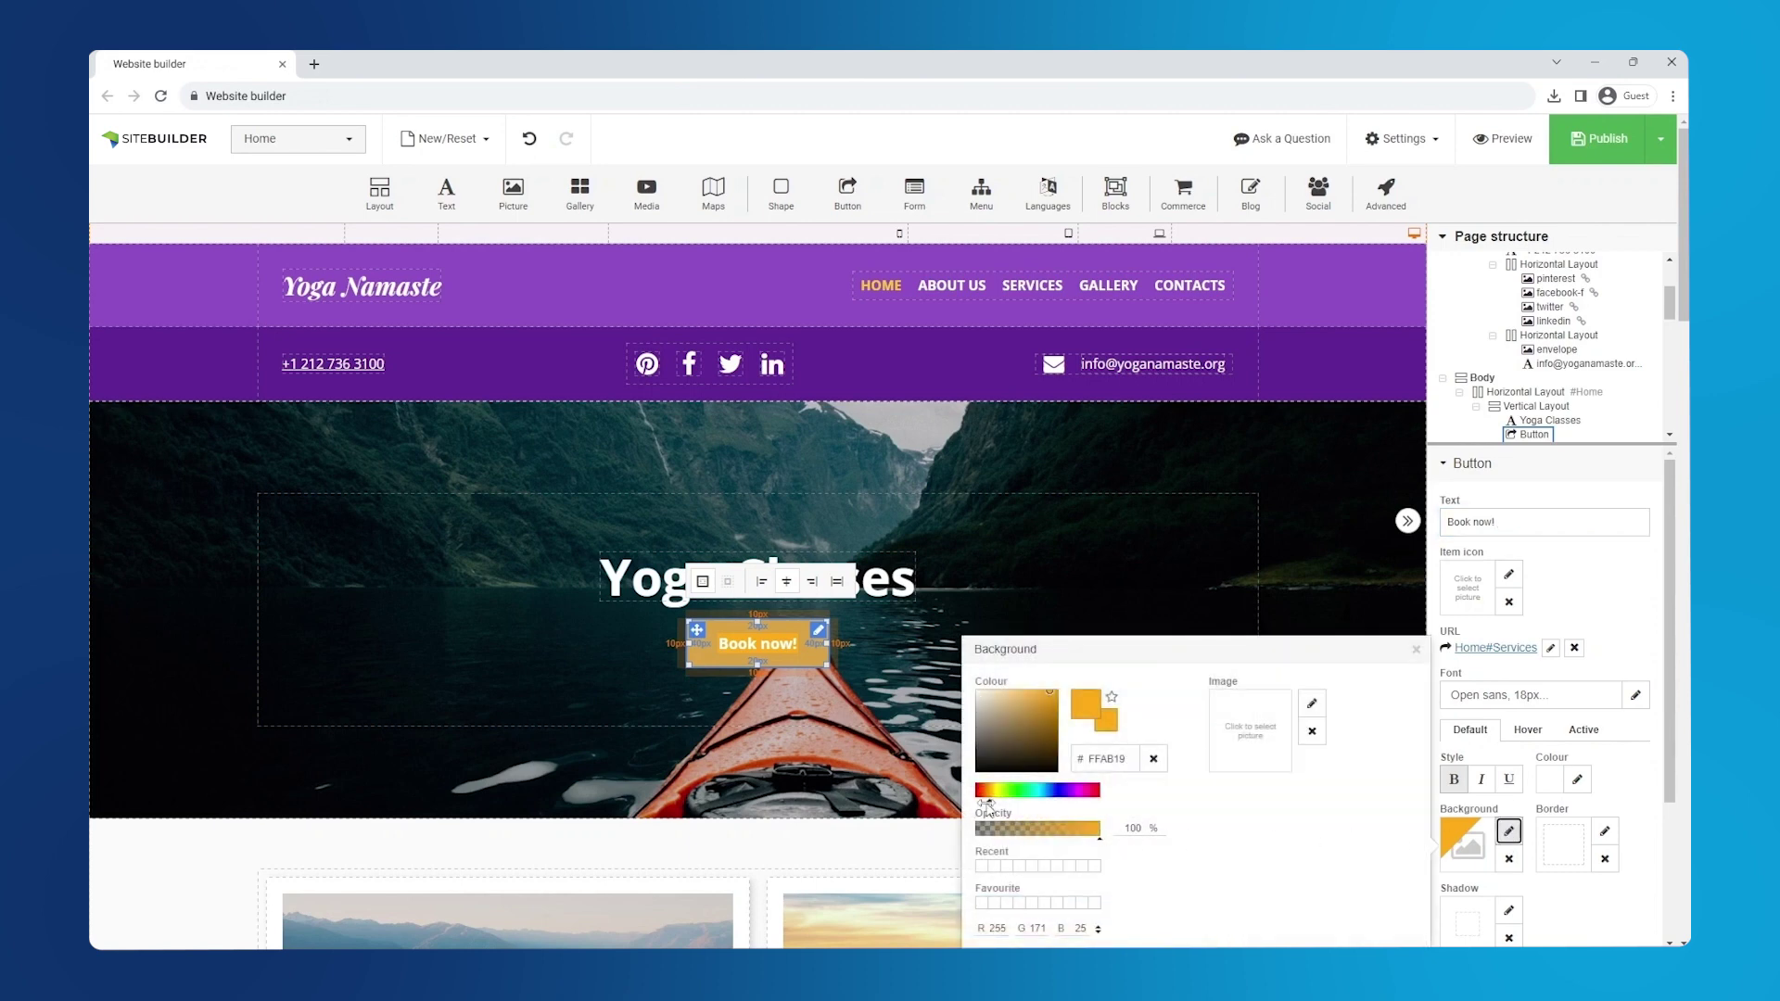
pyautogui.moveTo(989, 797); pyautogui.dragTo(1081, 797)
pyautogui.click(1117, 763)
pyautogui.press('Return')
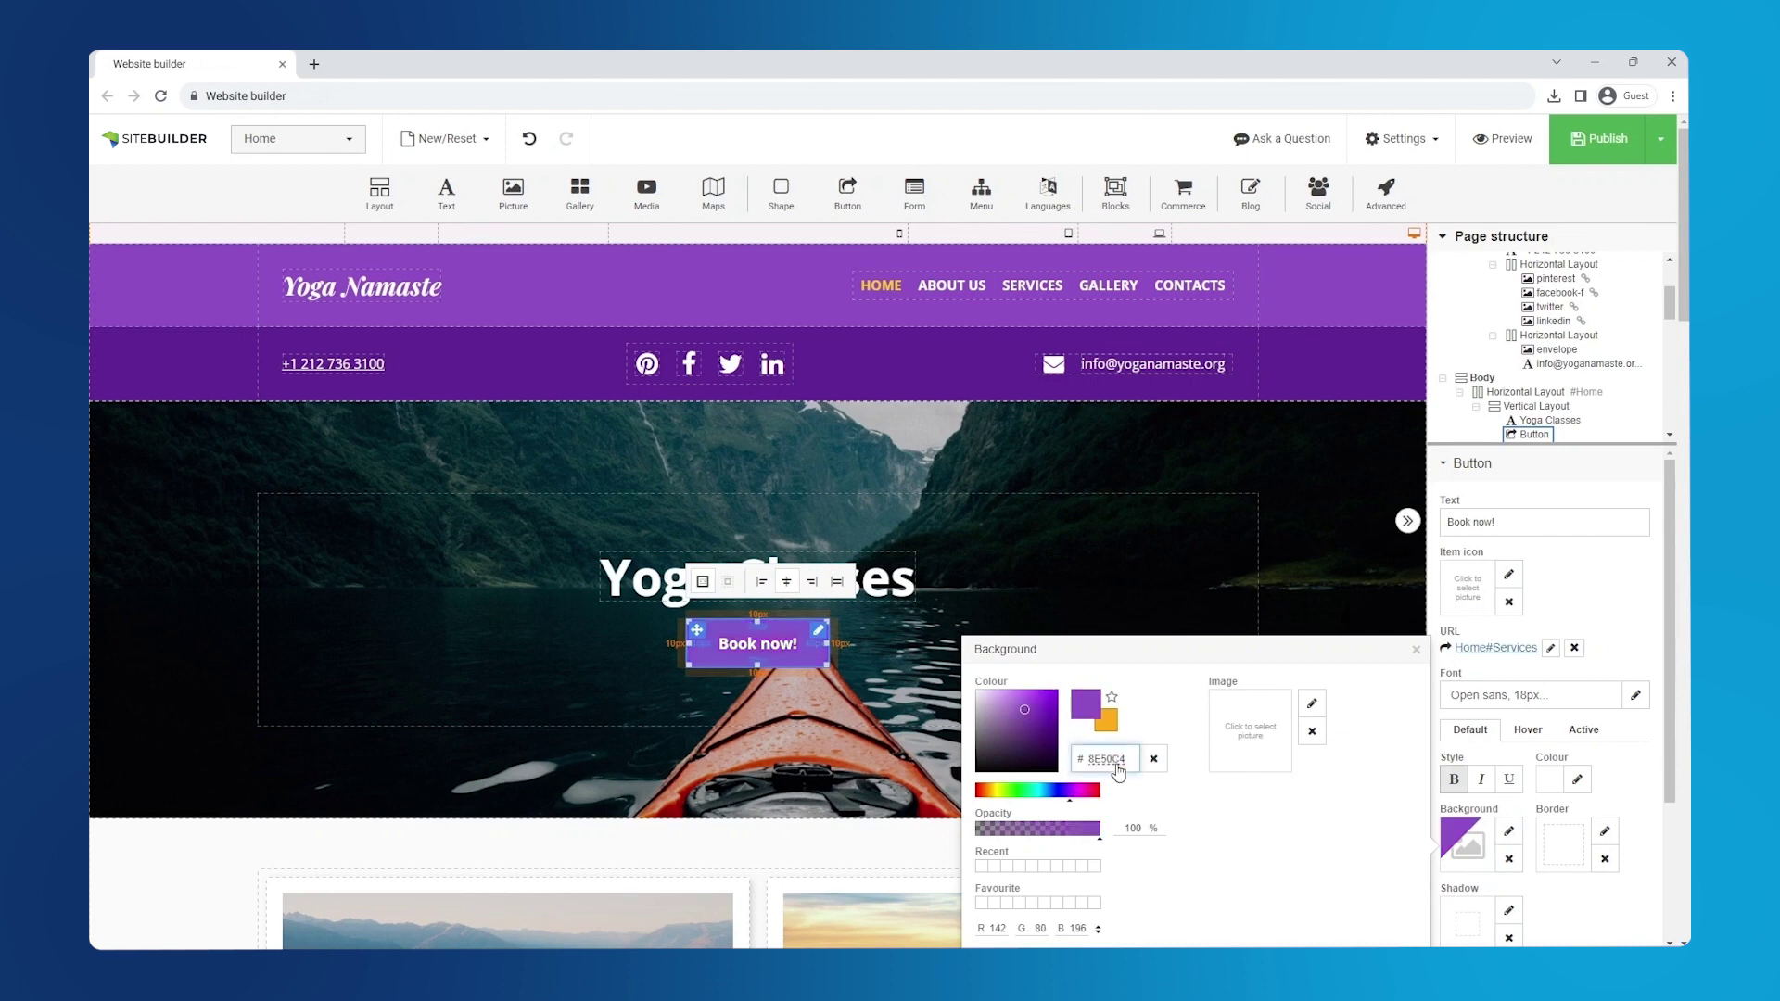
# - Upload PrimaryBackground.jpg as a new background image for the hero section
pyautogui.click(1414, 652)
pyautogui.click(1341, 667)
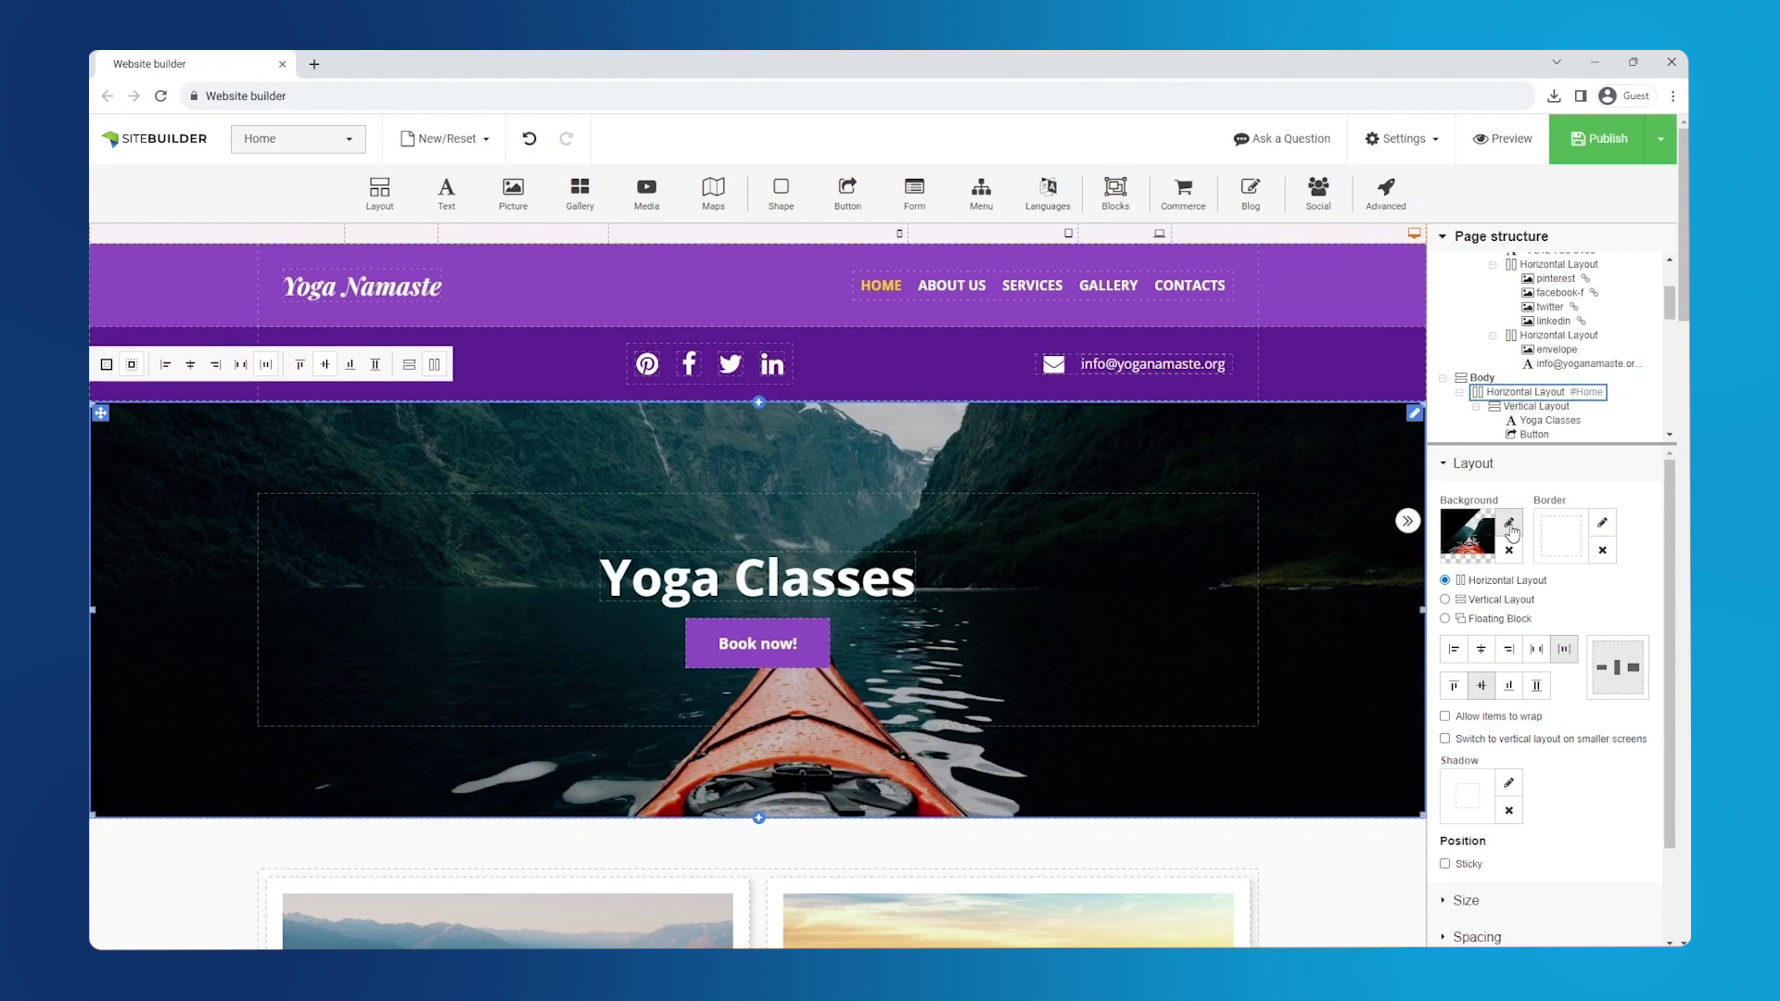
pyautogui.click(1509, 525)
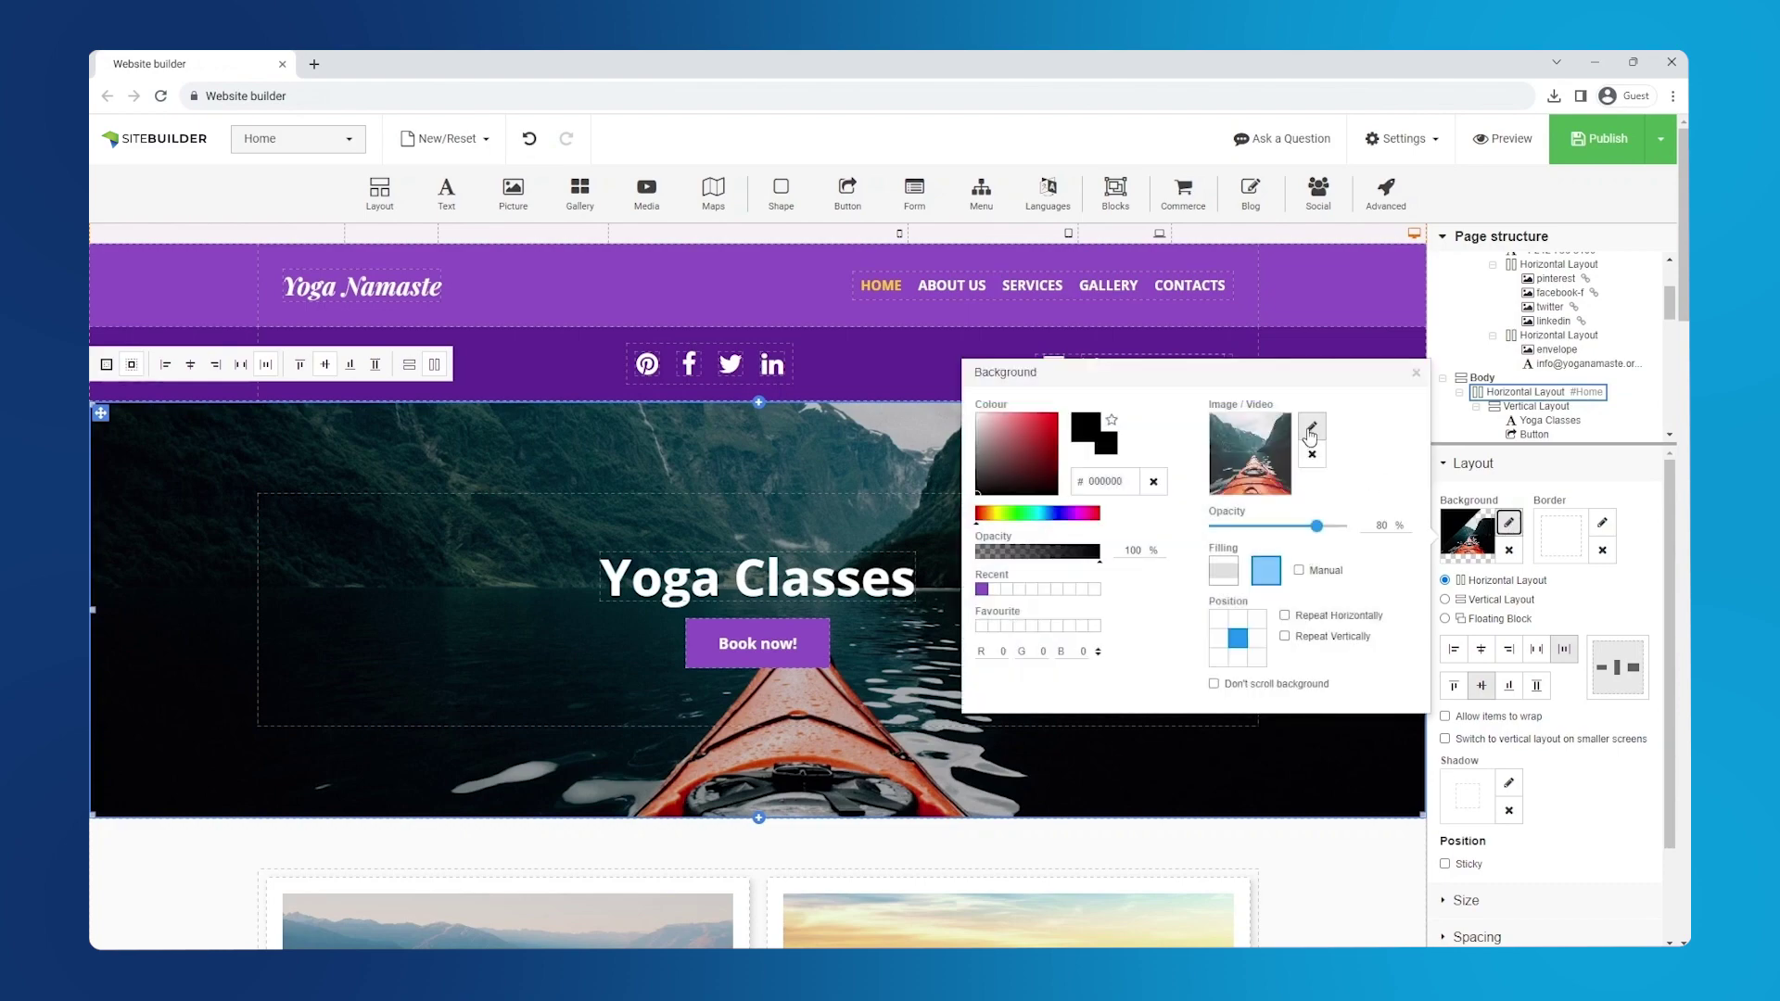
pyautogui.click(1310, 430)
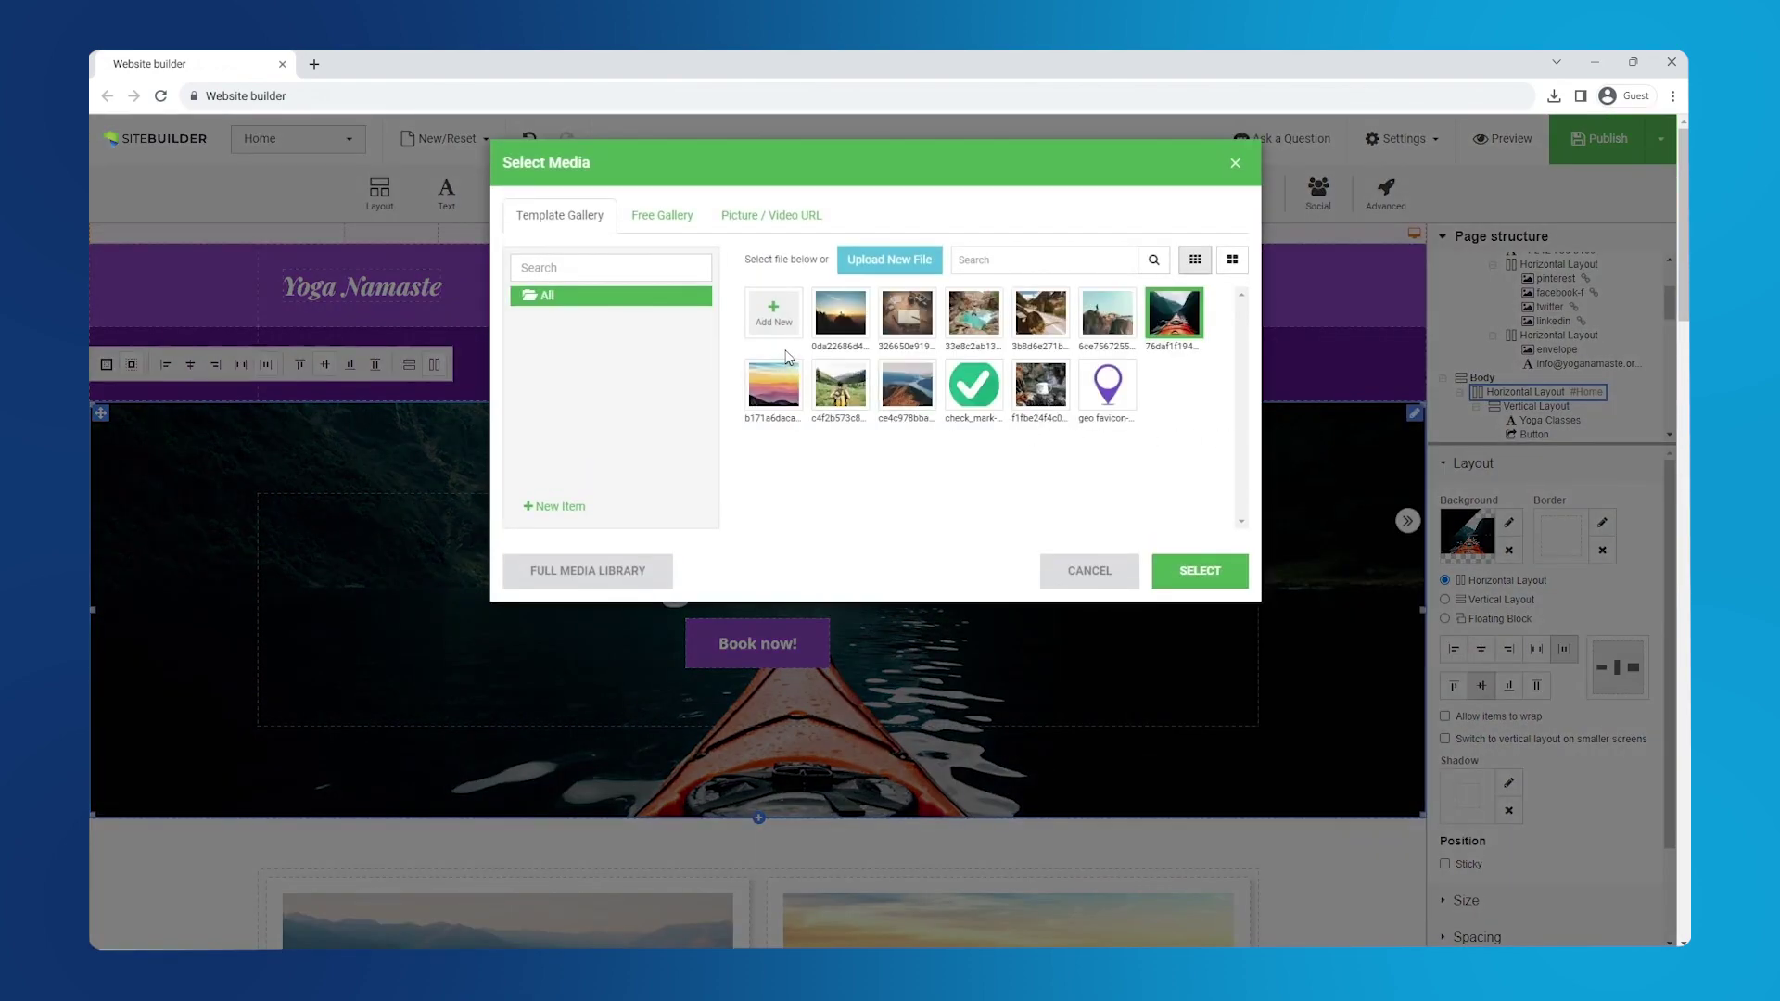
pyautogui.click(775, 327)
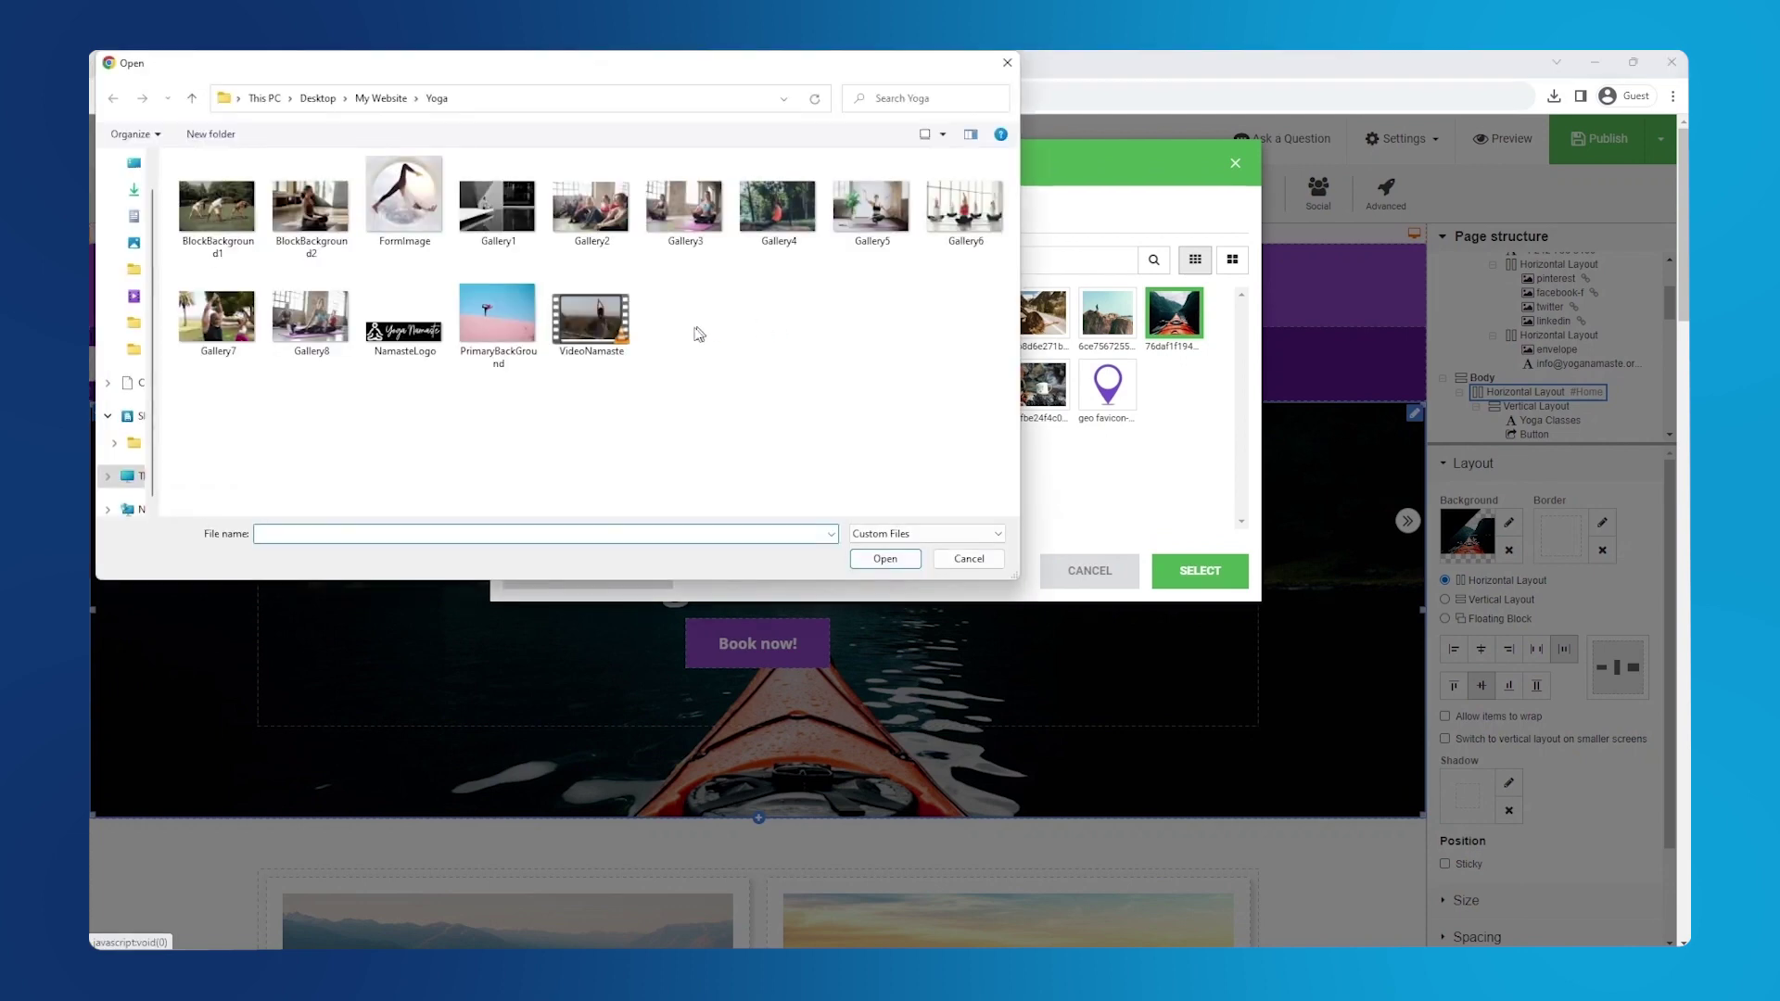
pyautogui.click(490, 339)
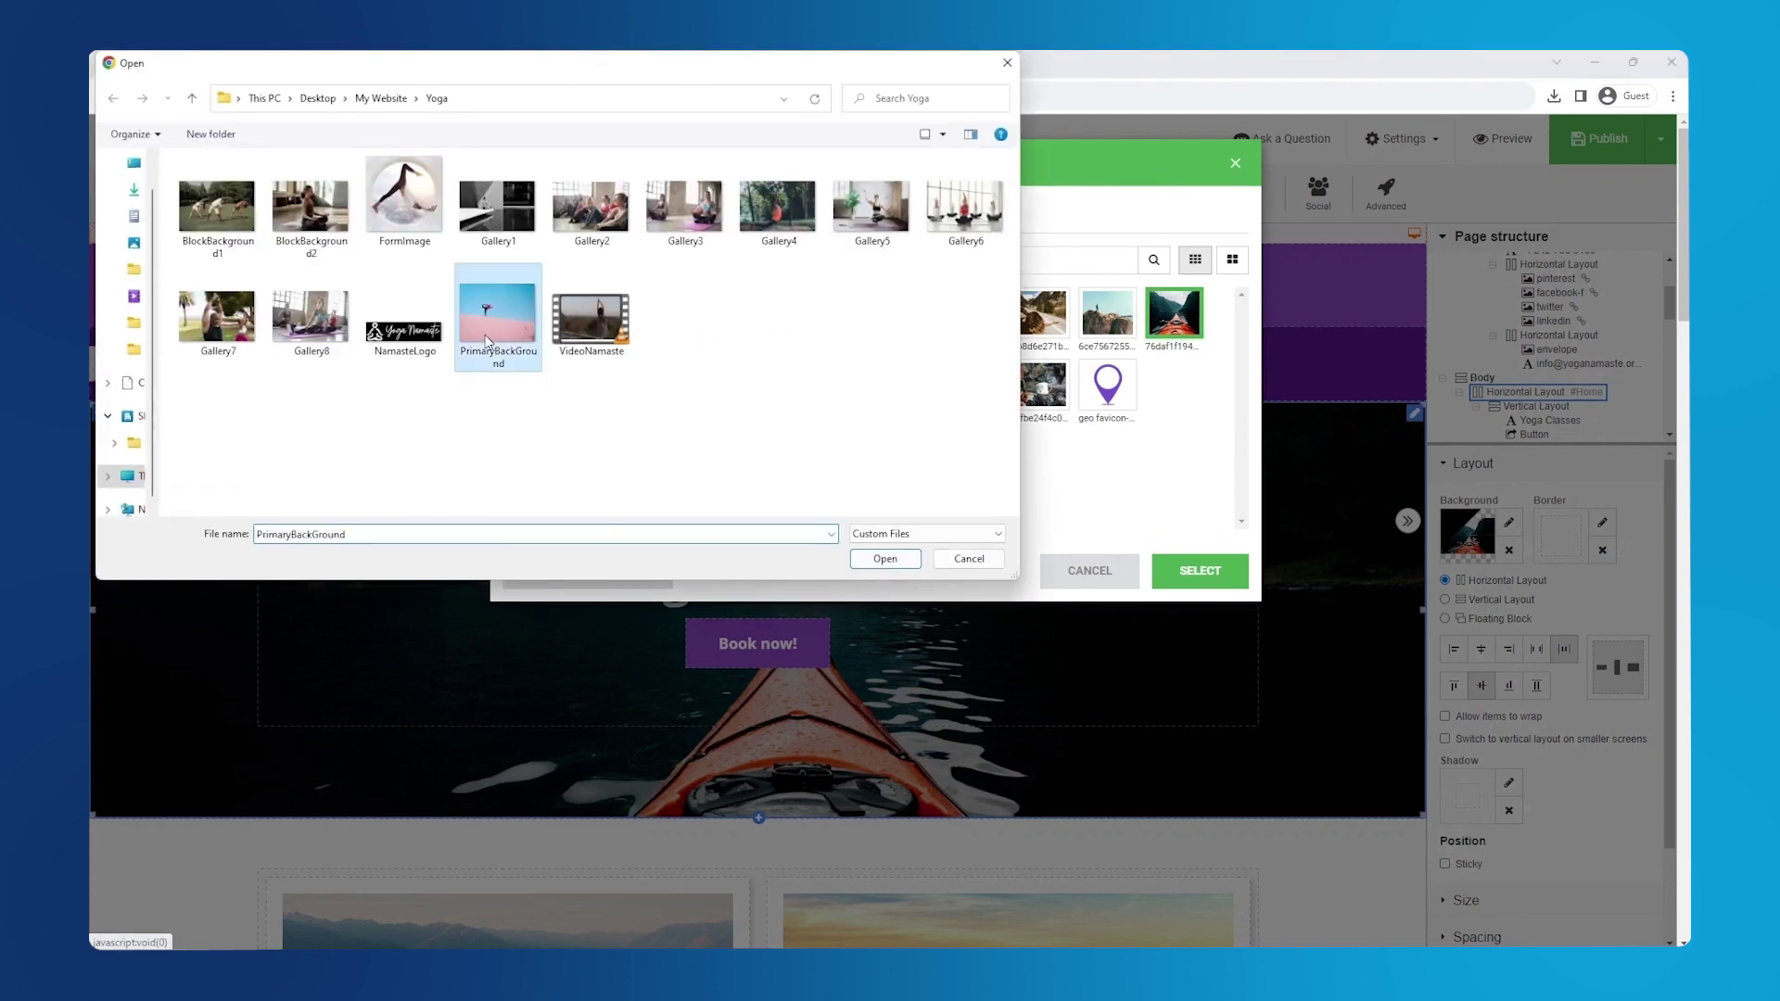
pyautogui.click(876, 560)
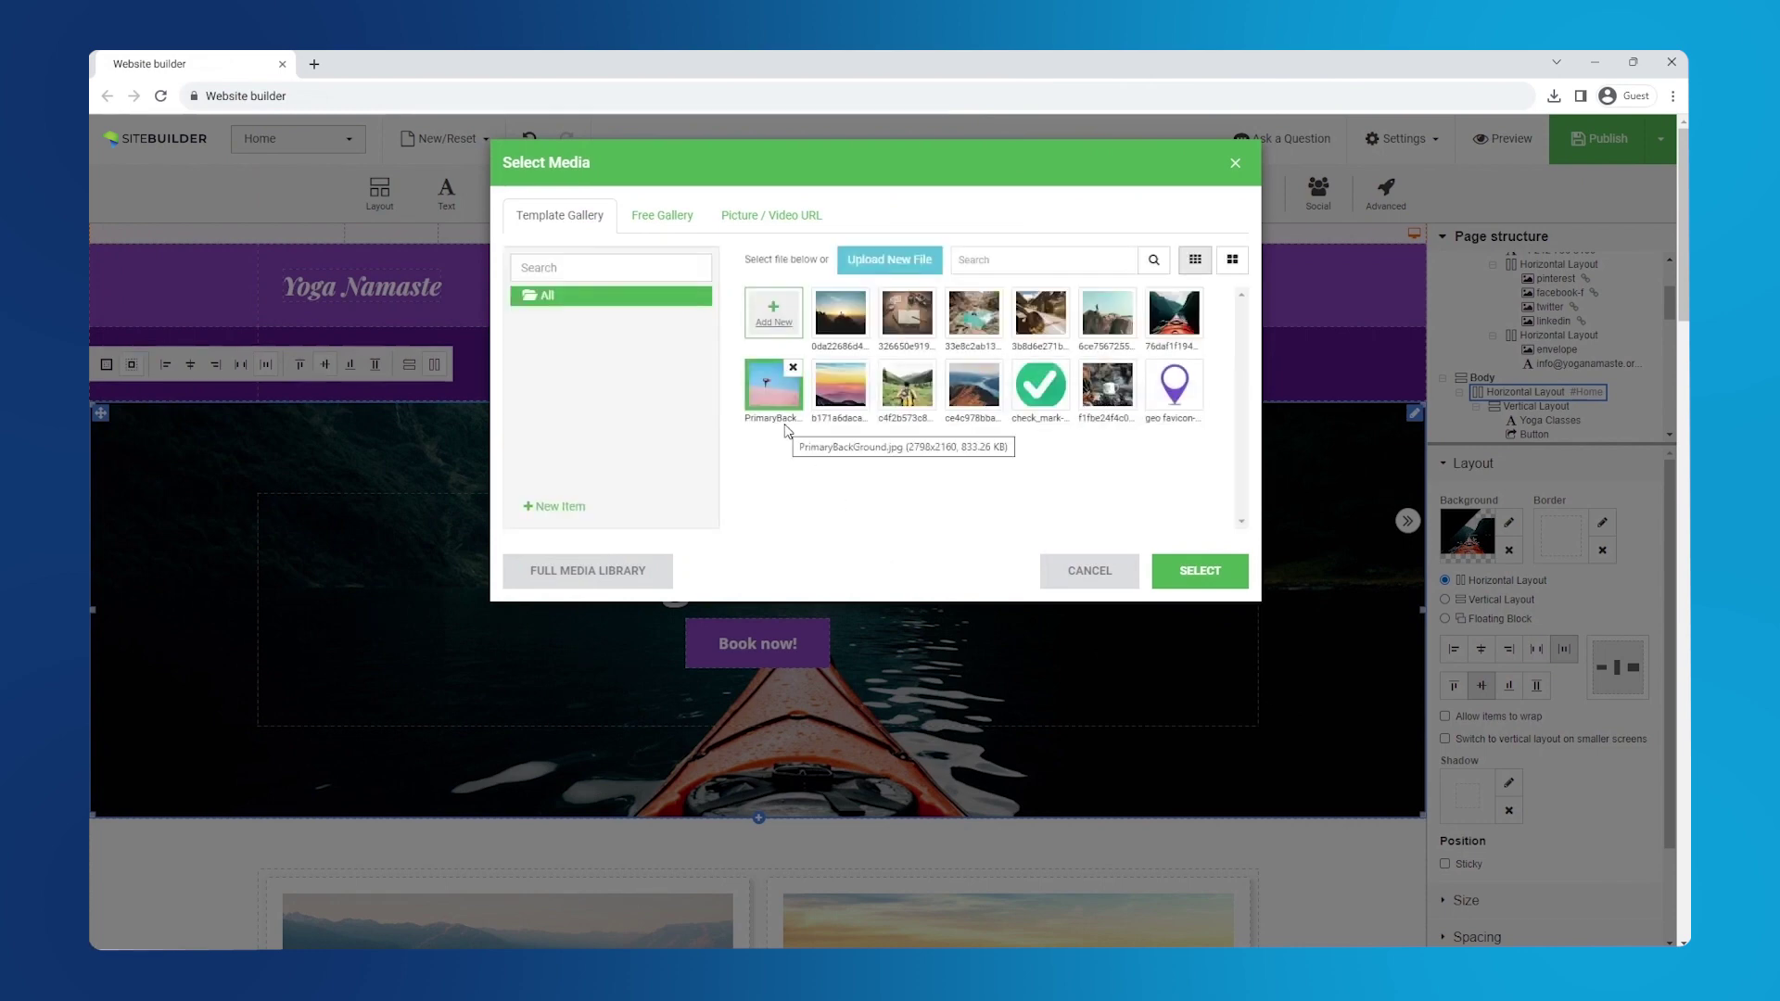
# - Apply the yoga photo as the hero background and publish the site
pyautogui.click(1199, 574)
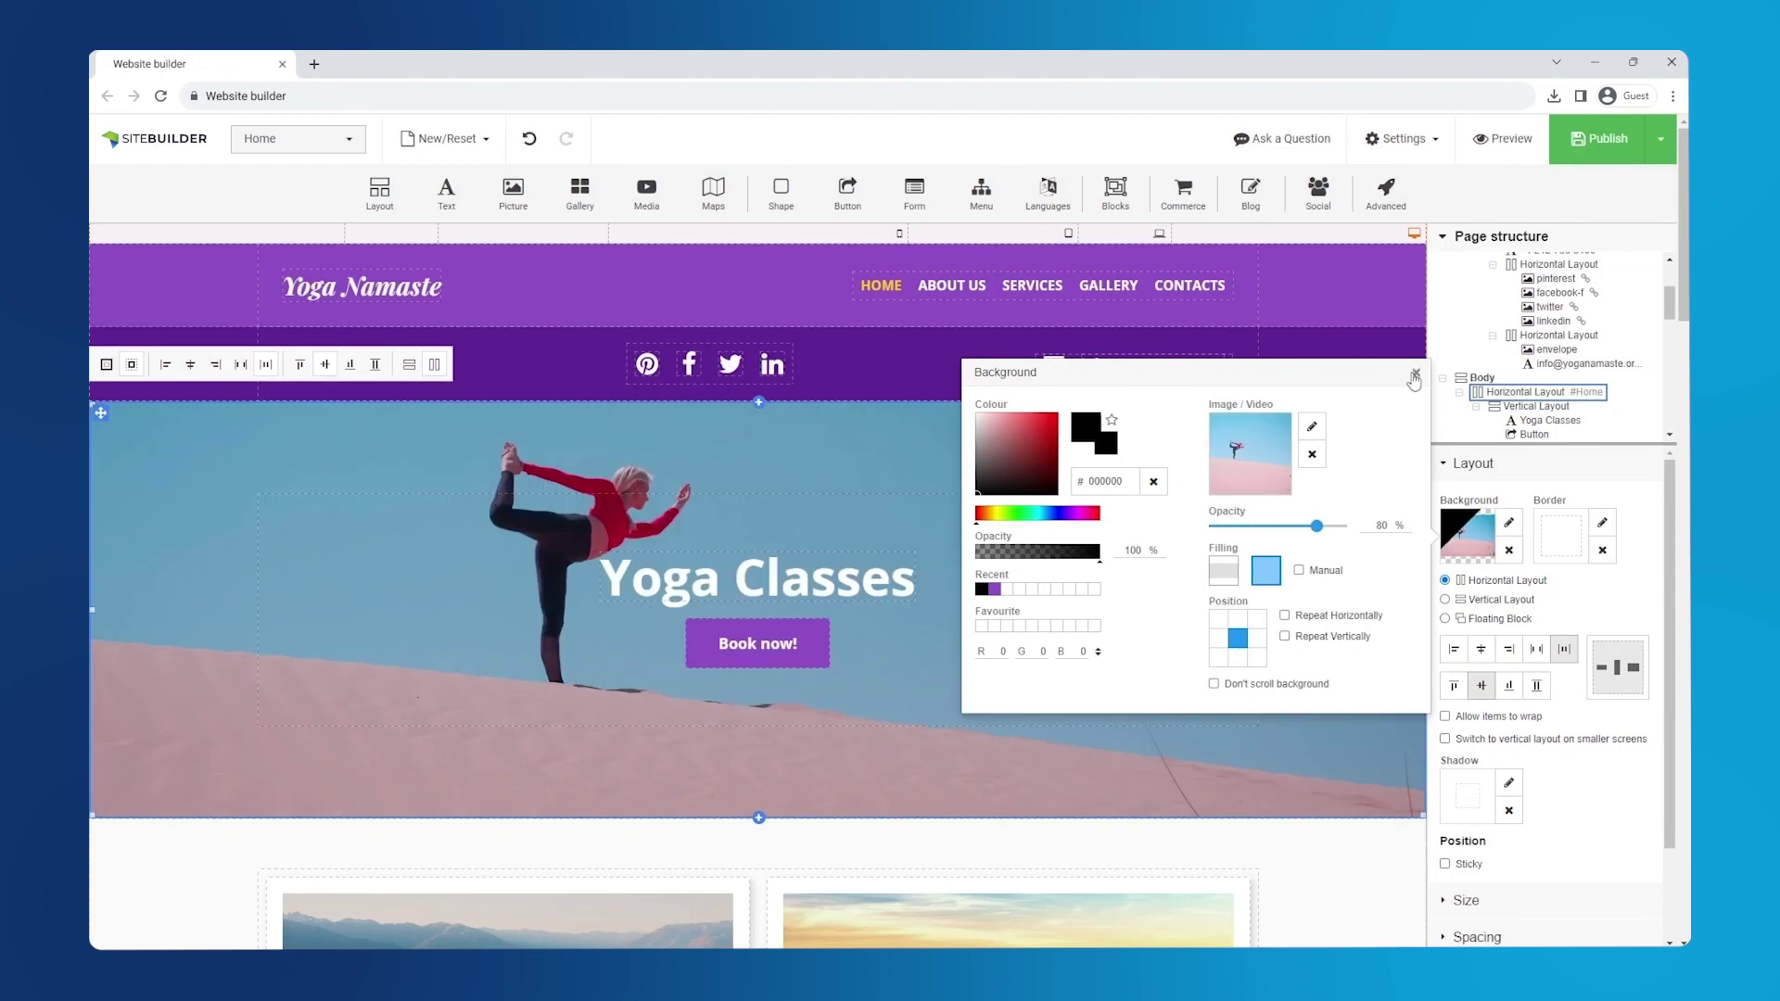
pyautogui.click(1415, 375)
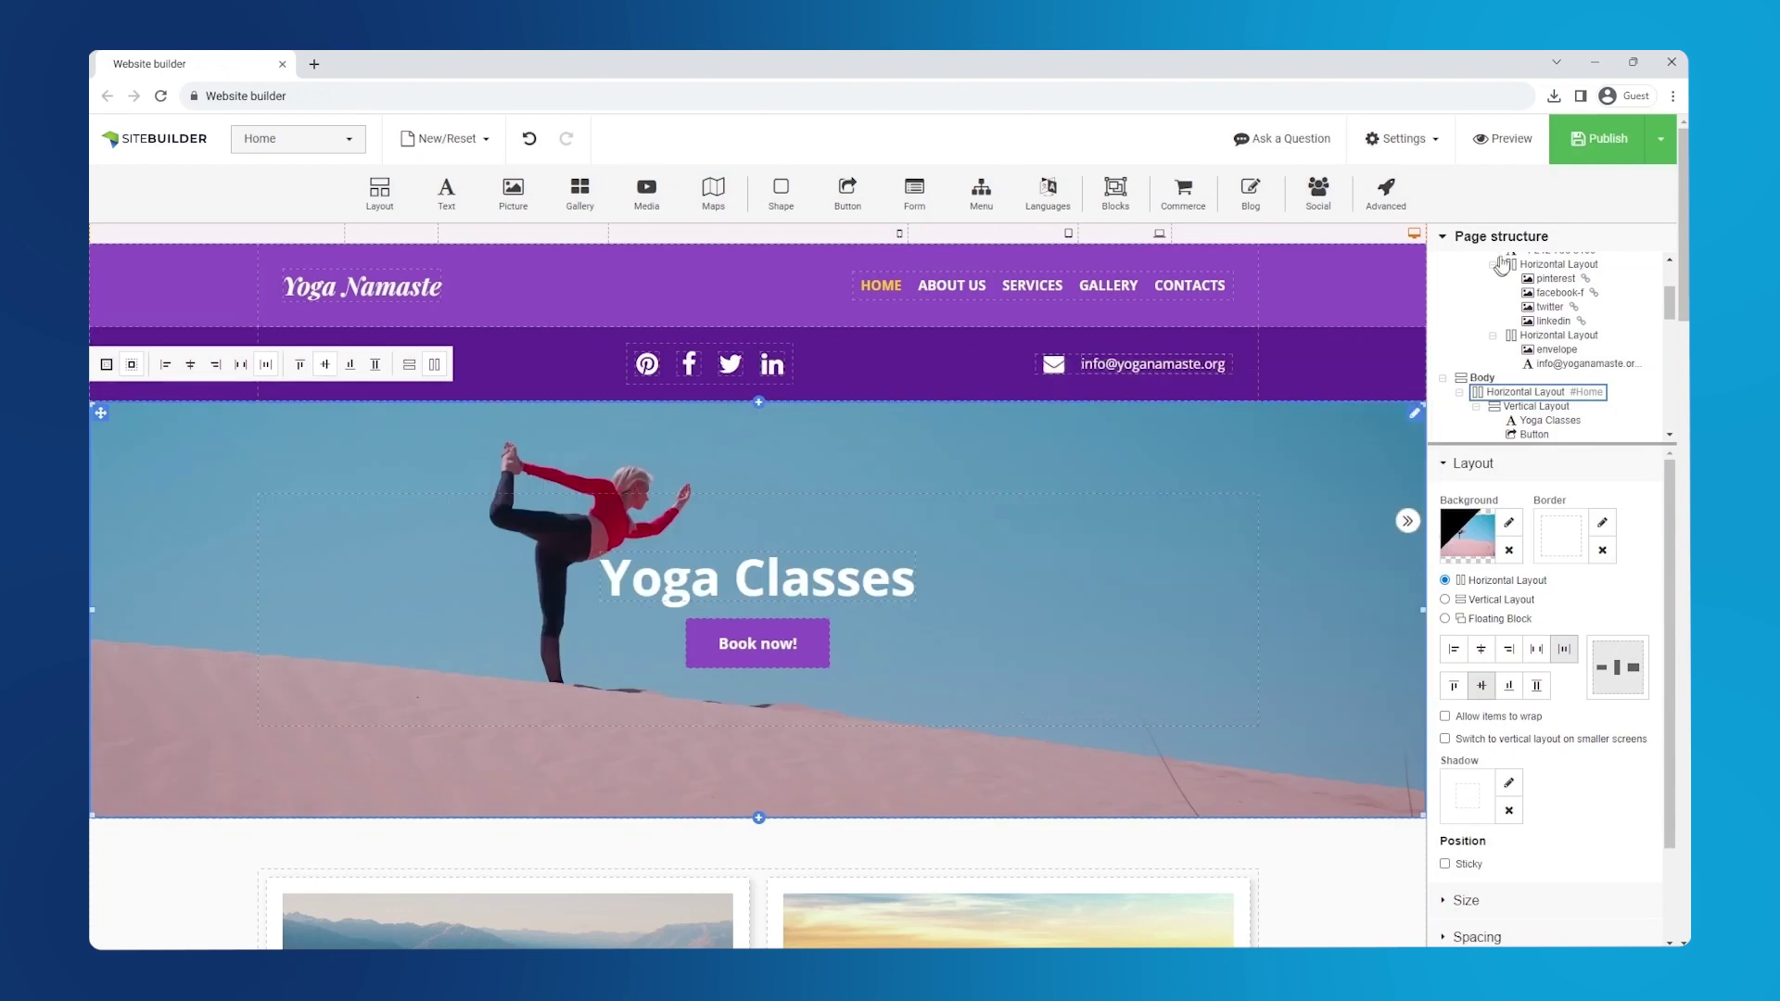
pyautogui.click(1586, 164)
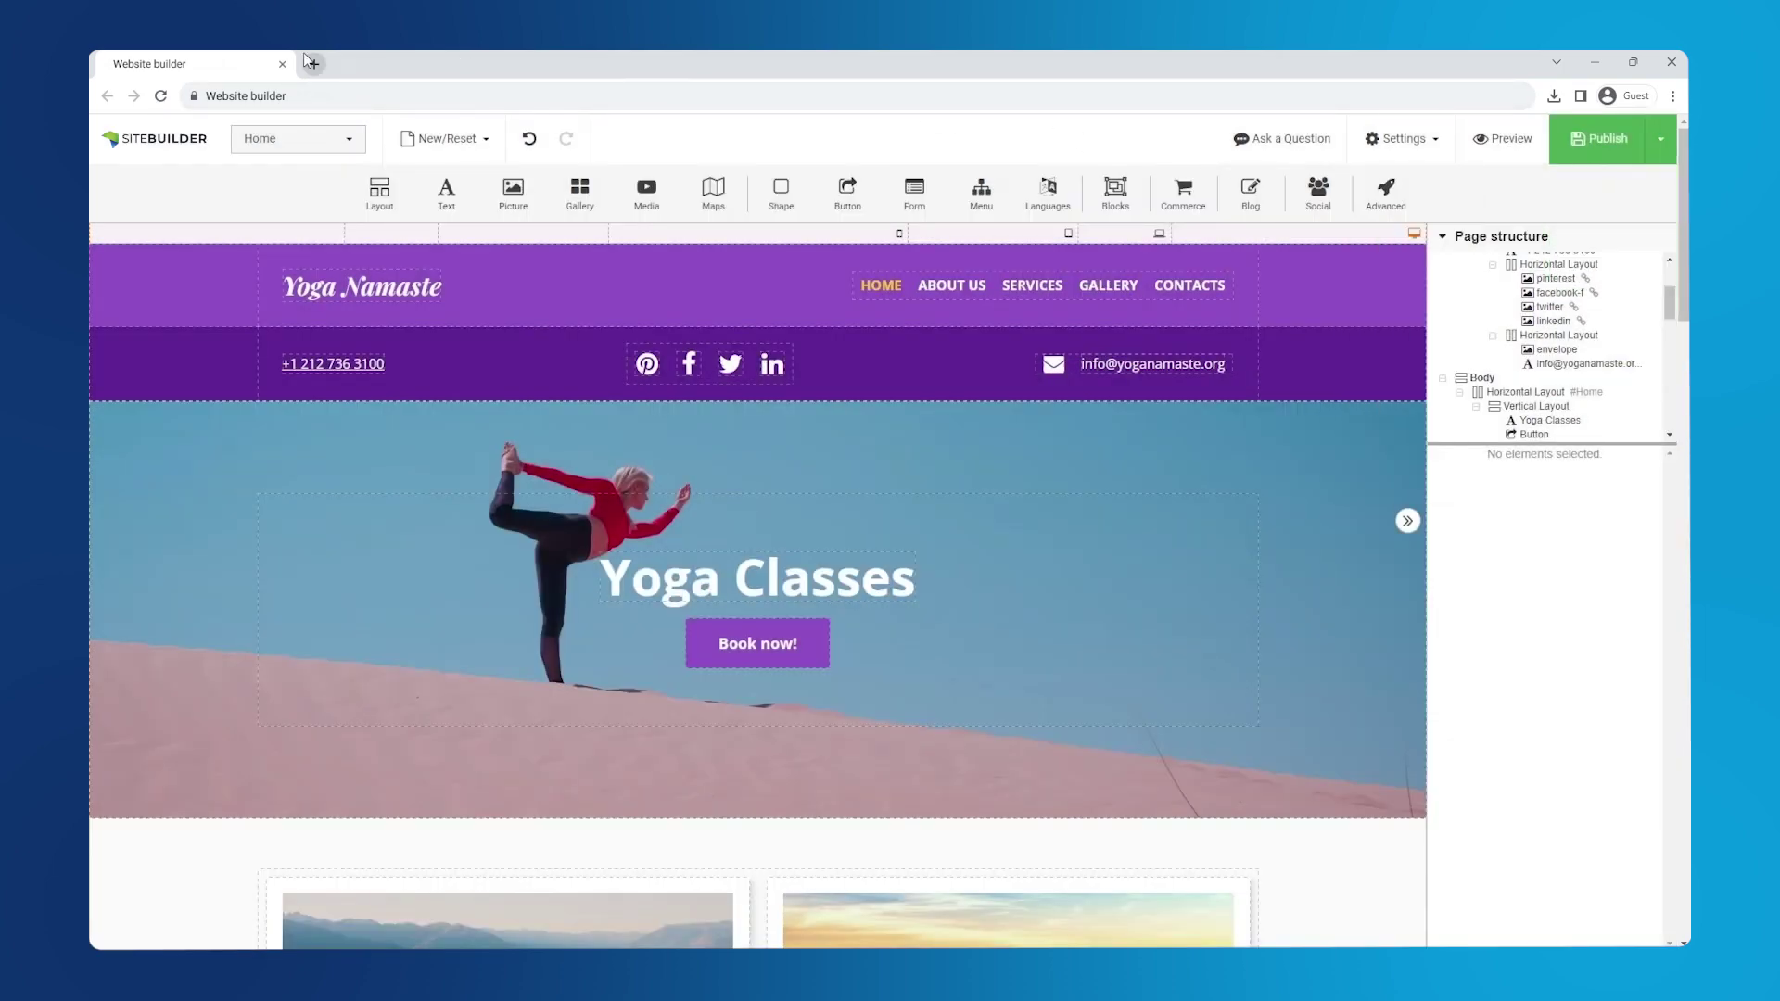
# - Load yoganamaste.org in a new tab to view the live site
pyautogui.click(313, 63)
pyautogui.write('yogan')
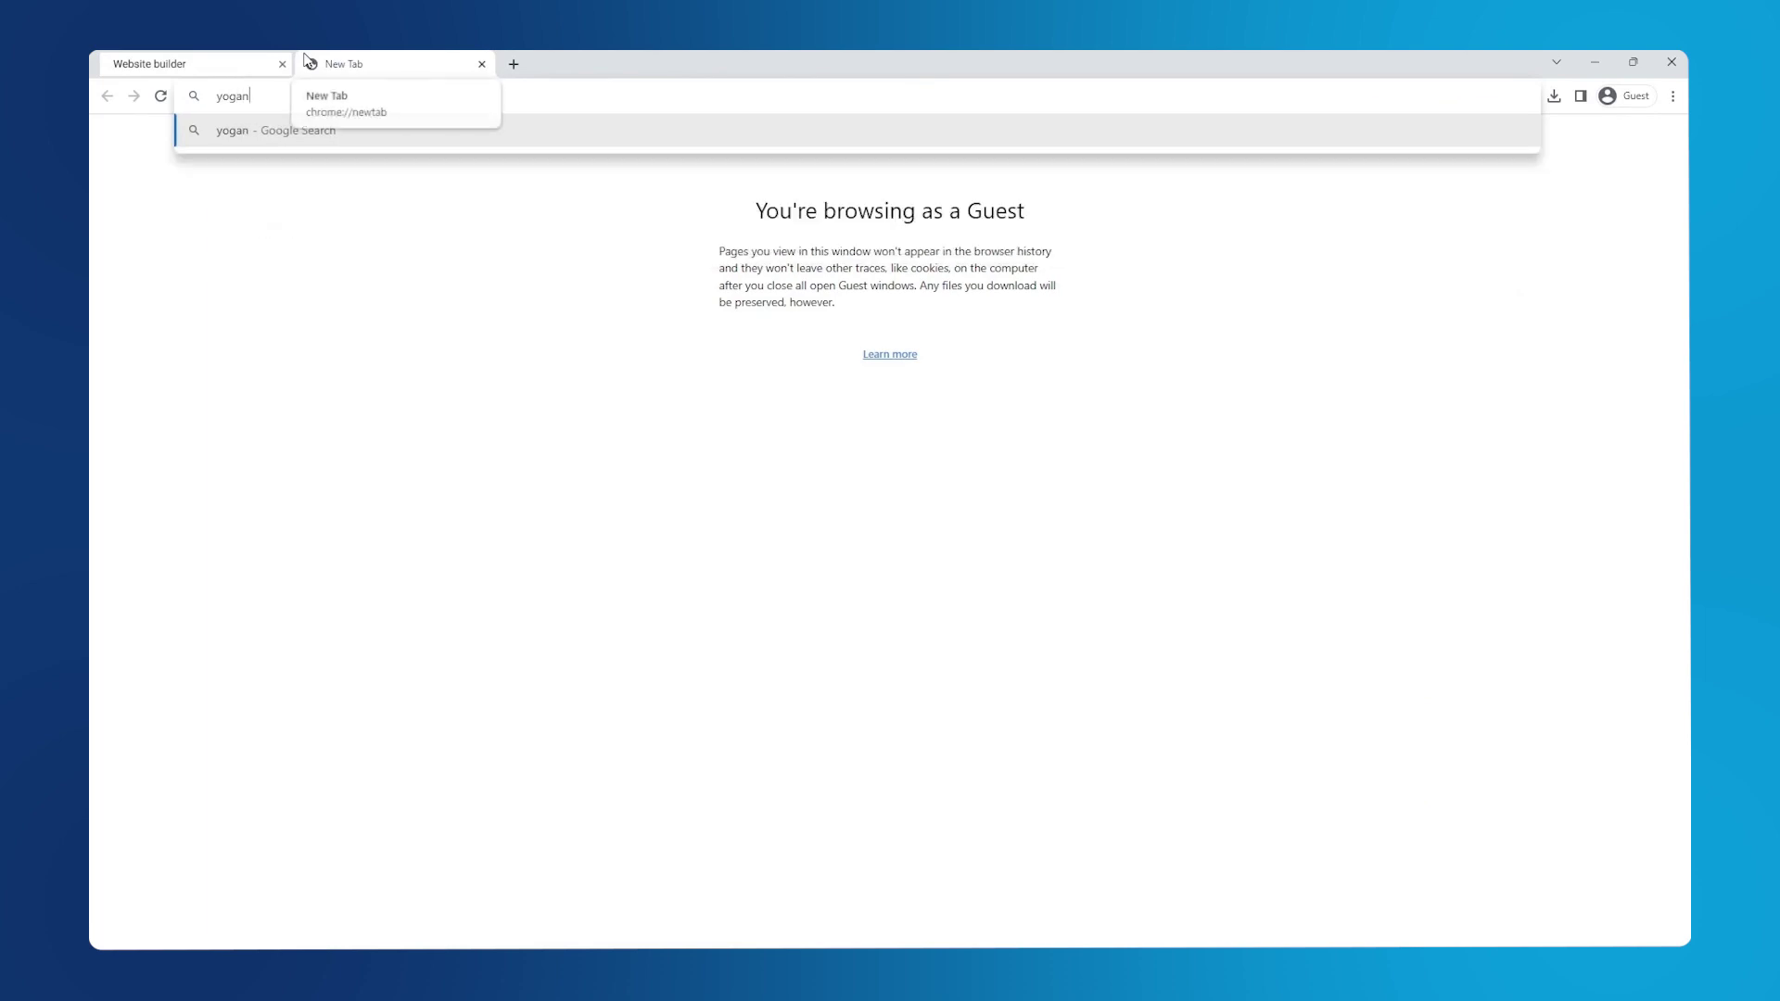
pyautogui.write('amaste.org')
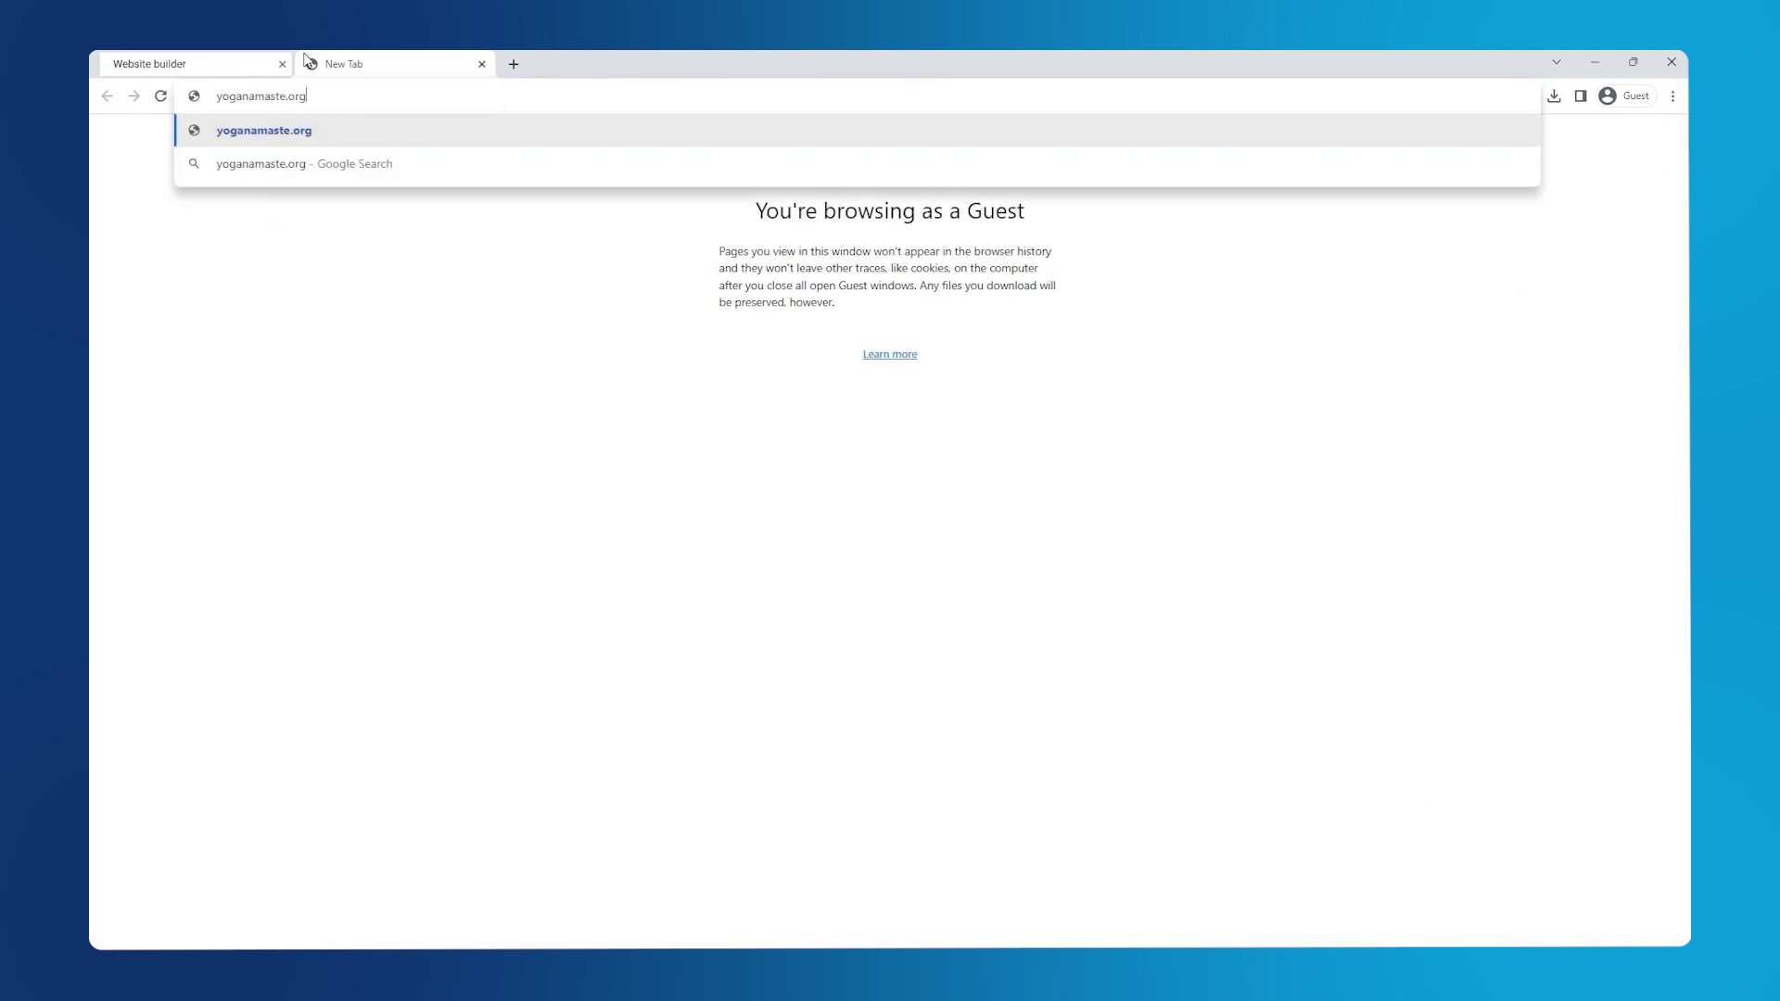
pyautogui.press('Return')
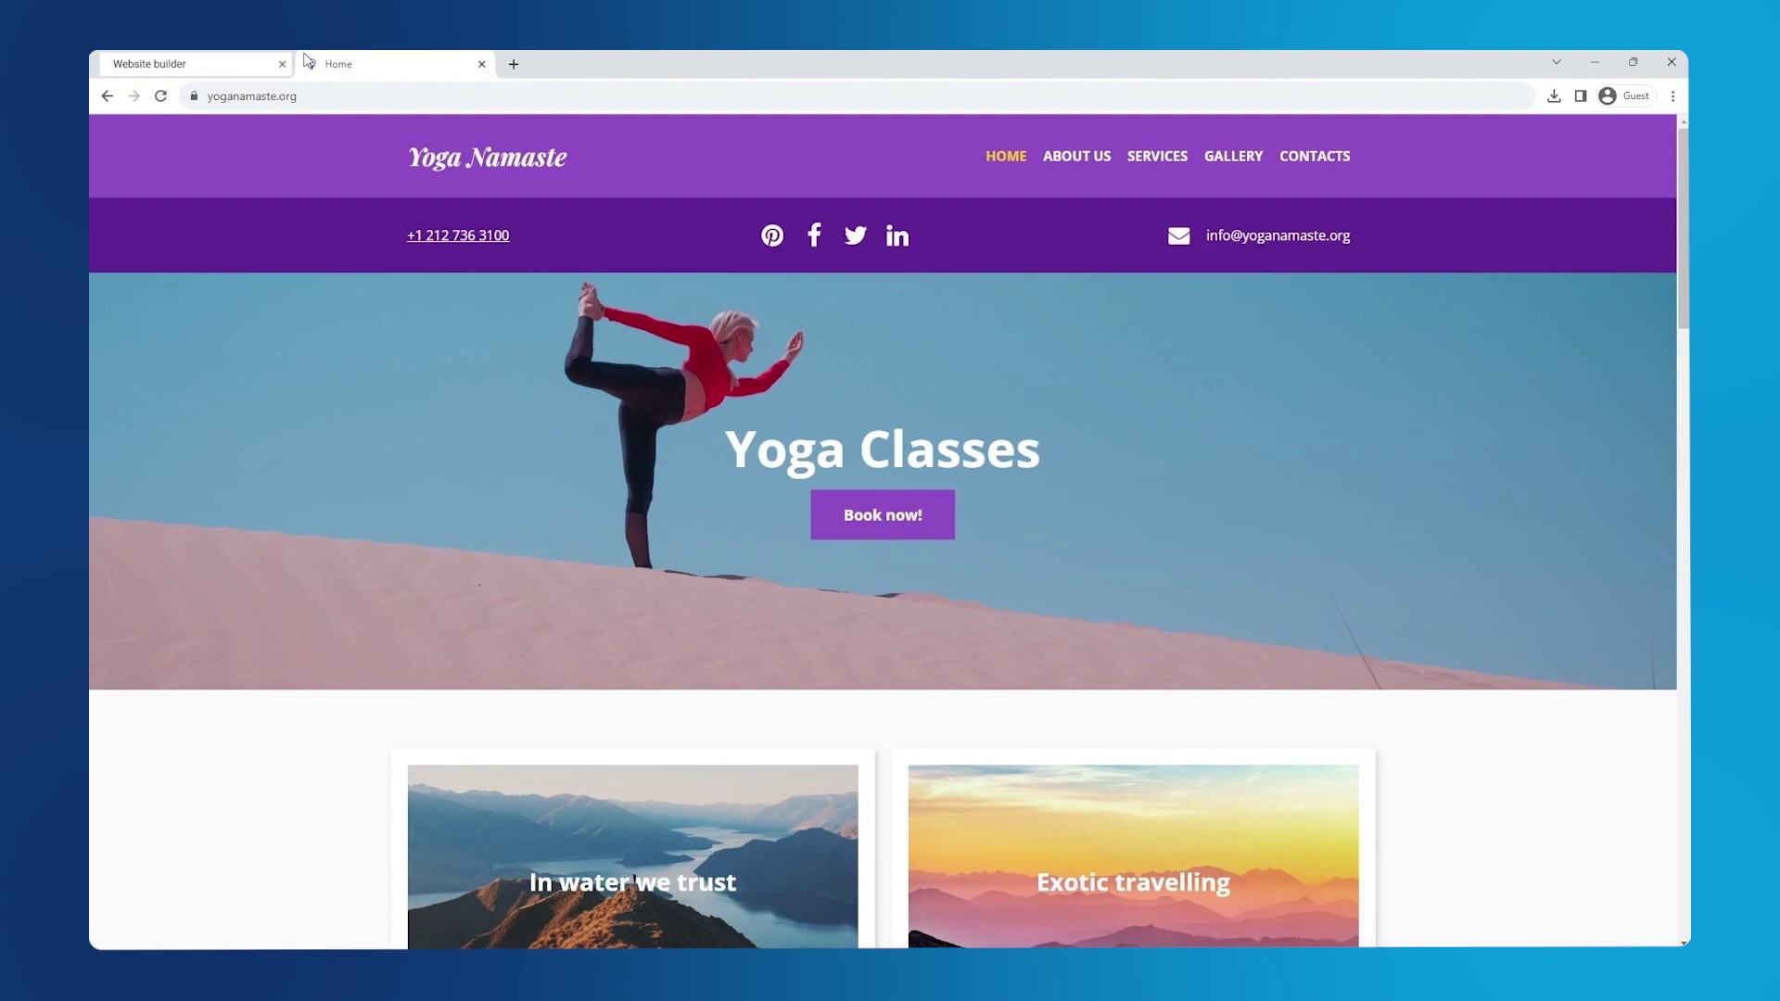
# - Back in the editor, move the social icons and e-mail into the header, then select the phone row
pyautogui.hotkey('ctrl', 'w')
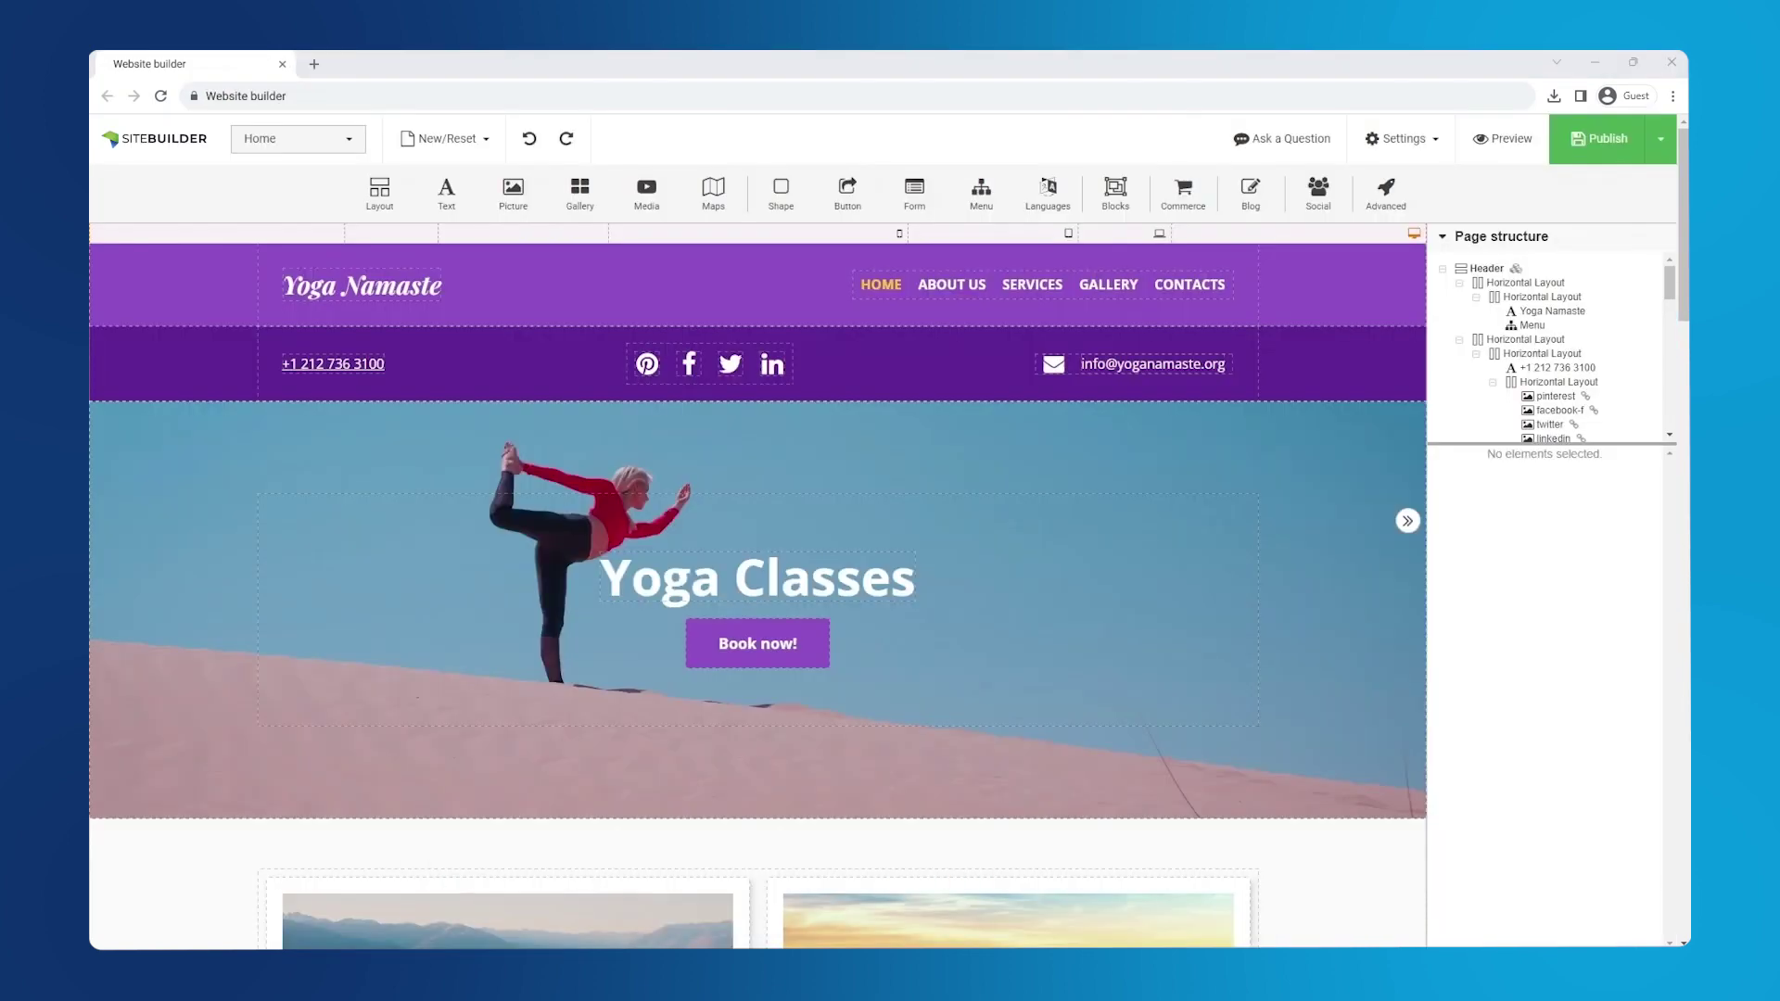
pyautogui.moveTo(692, 388); pyautogui.dragTo(1158, 288)
pyautogui.moveTo(1097, 378); pyautogui.dragTo(1231, 297)
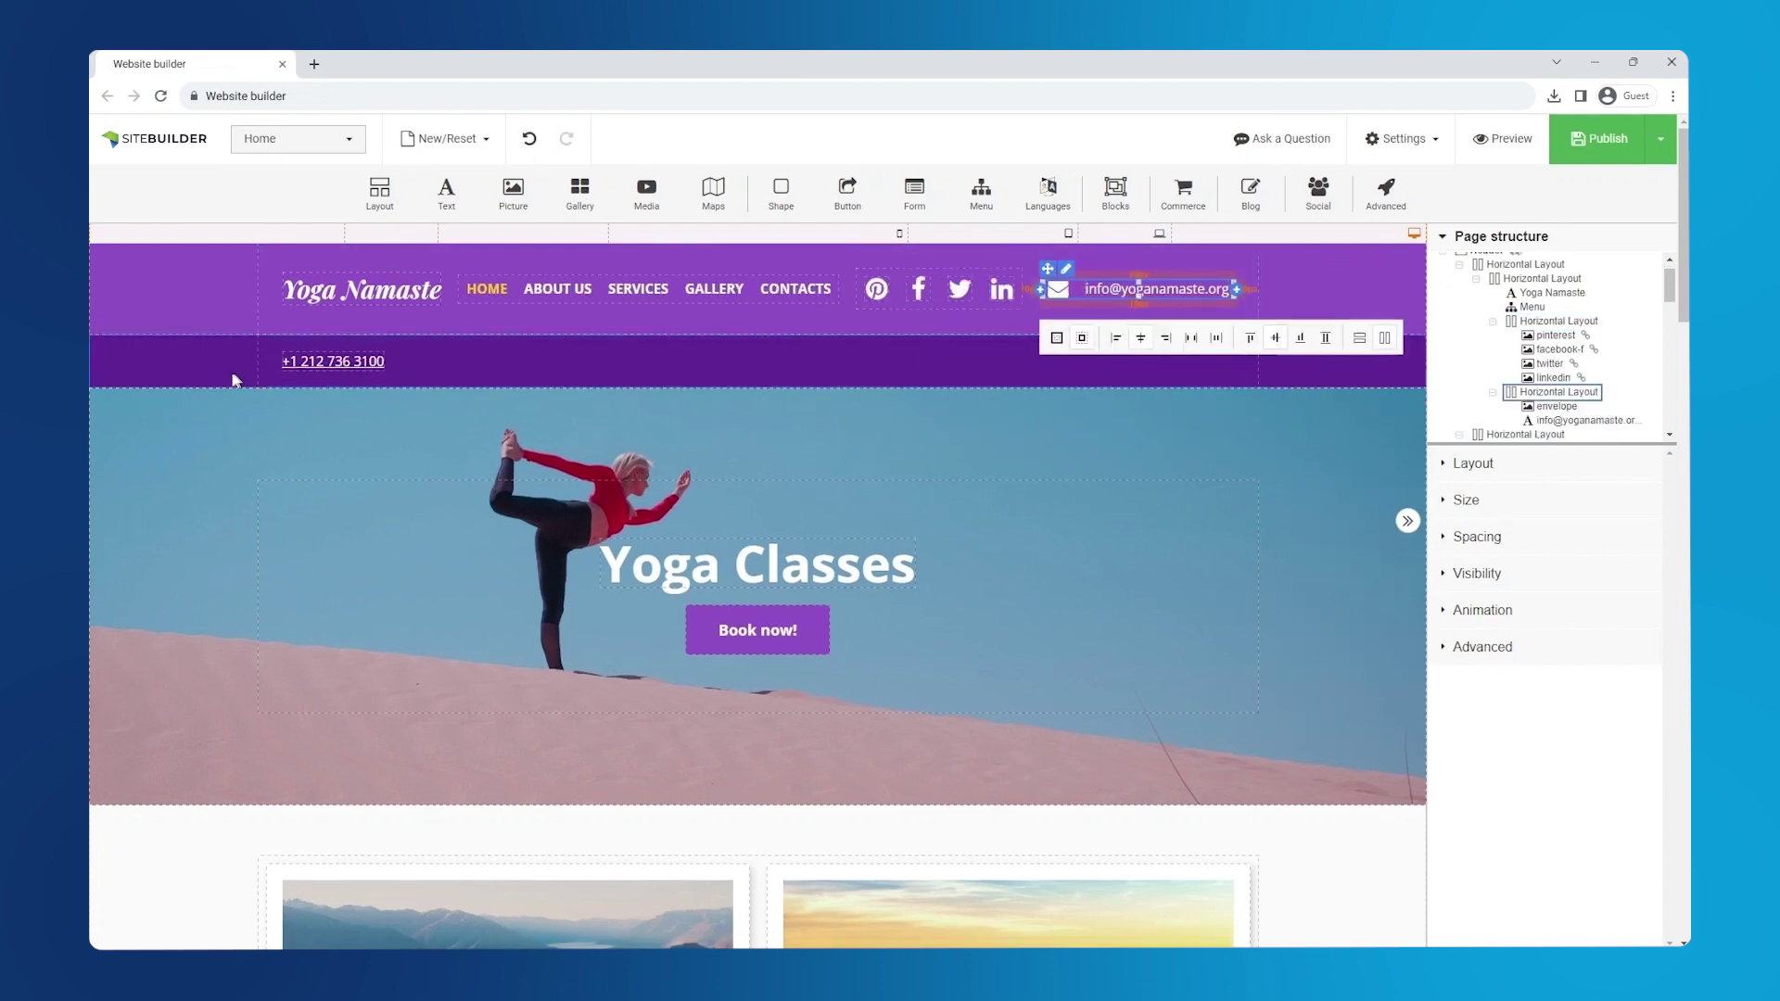
pyautogui.click(167, 370)
pyautogui.rightClick(172, 370)
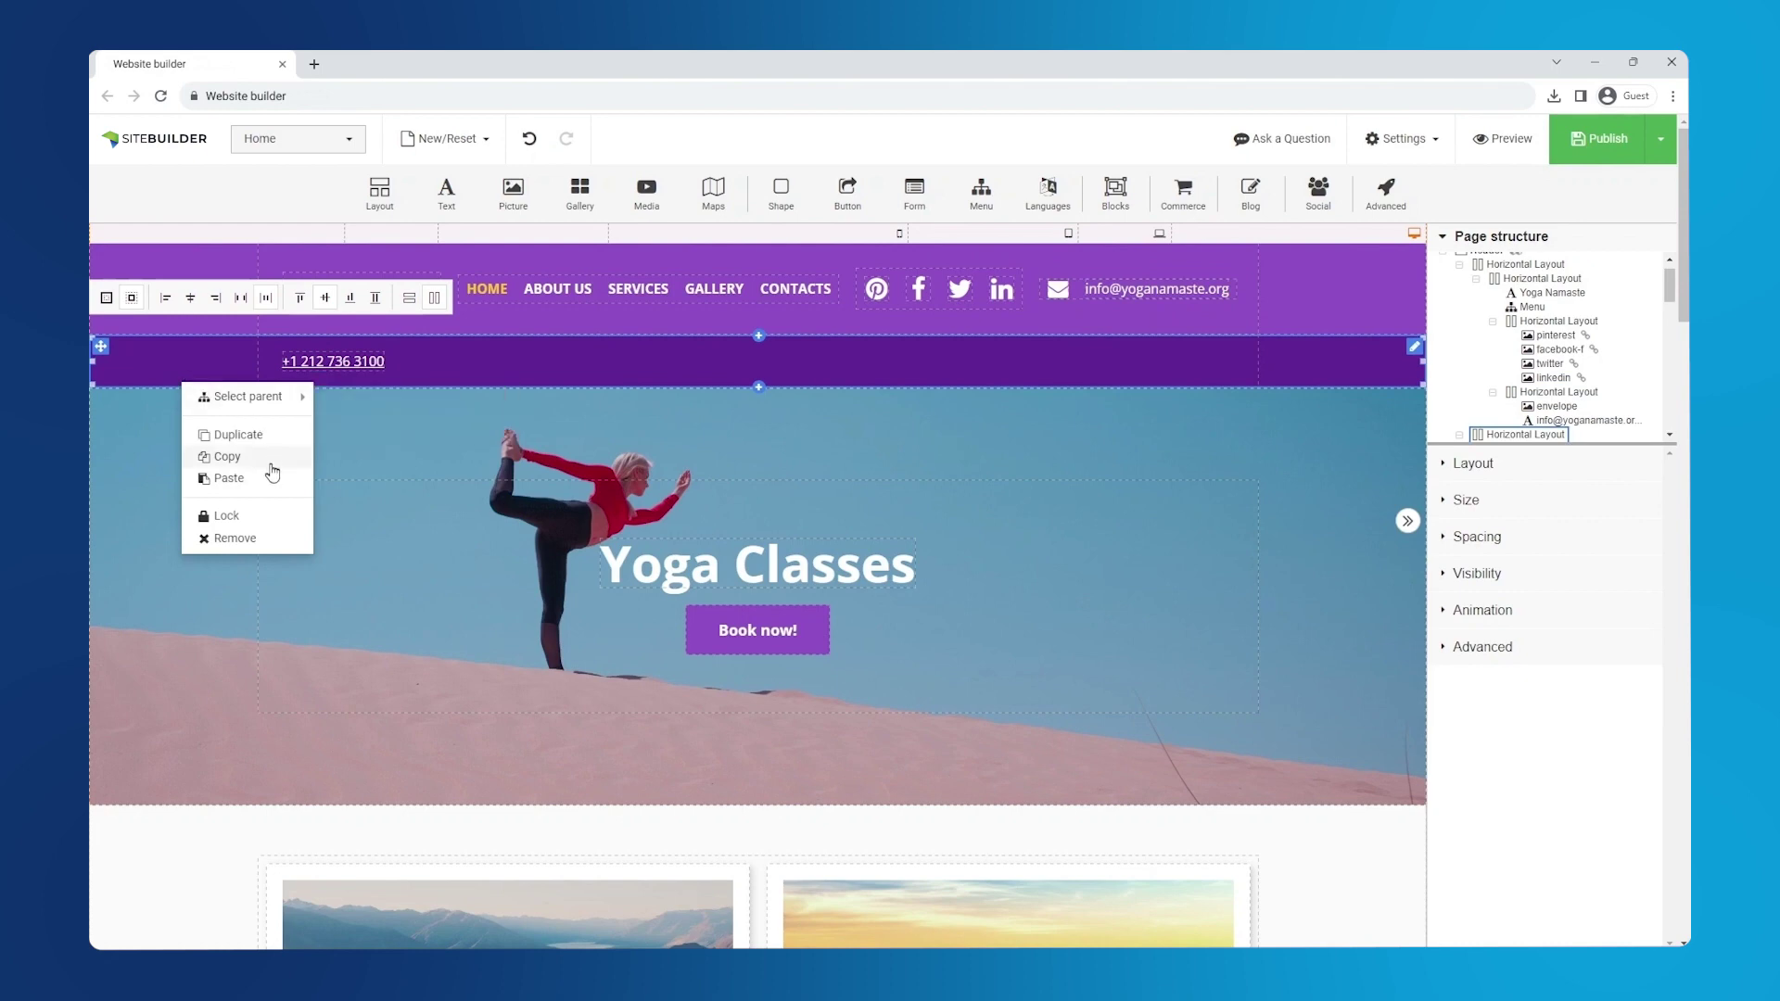
# - Delete the phone row and relabel the first card 'Yoga community founded in 2008'
pyautogui.click(234, 539)
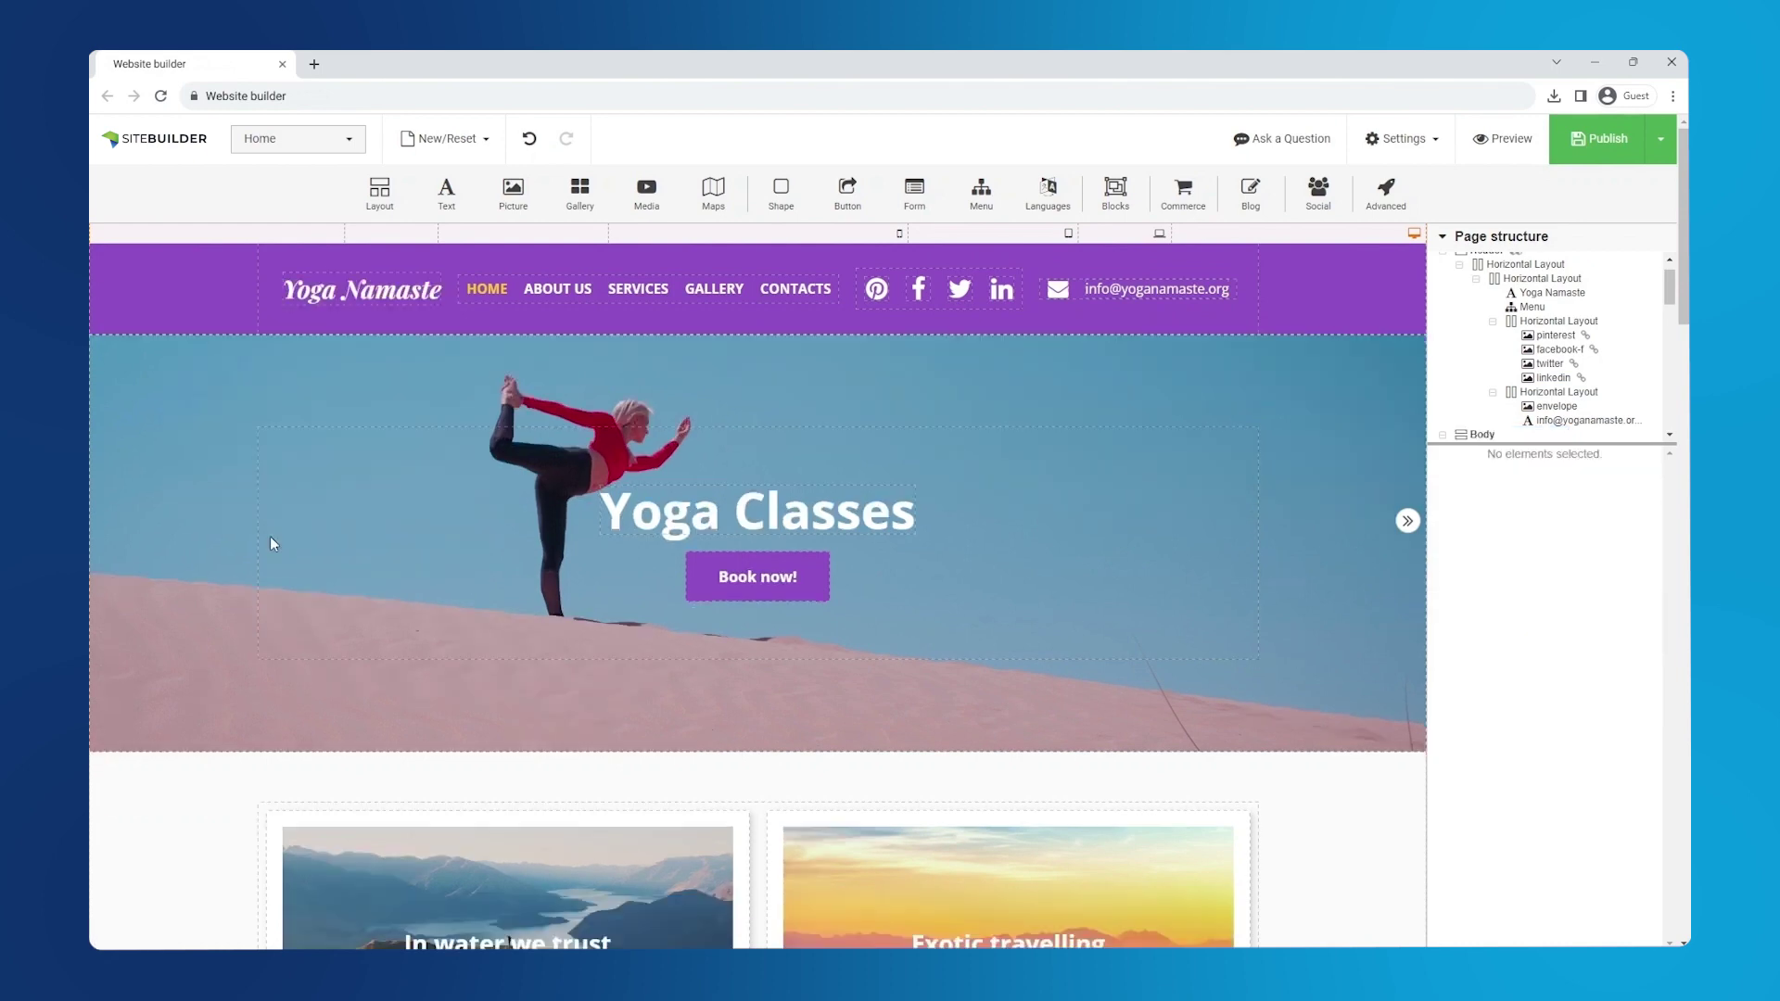
pyautogui.scroll(-5, 1687, 286)
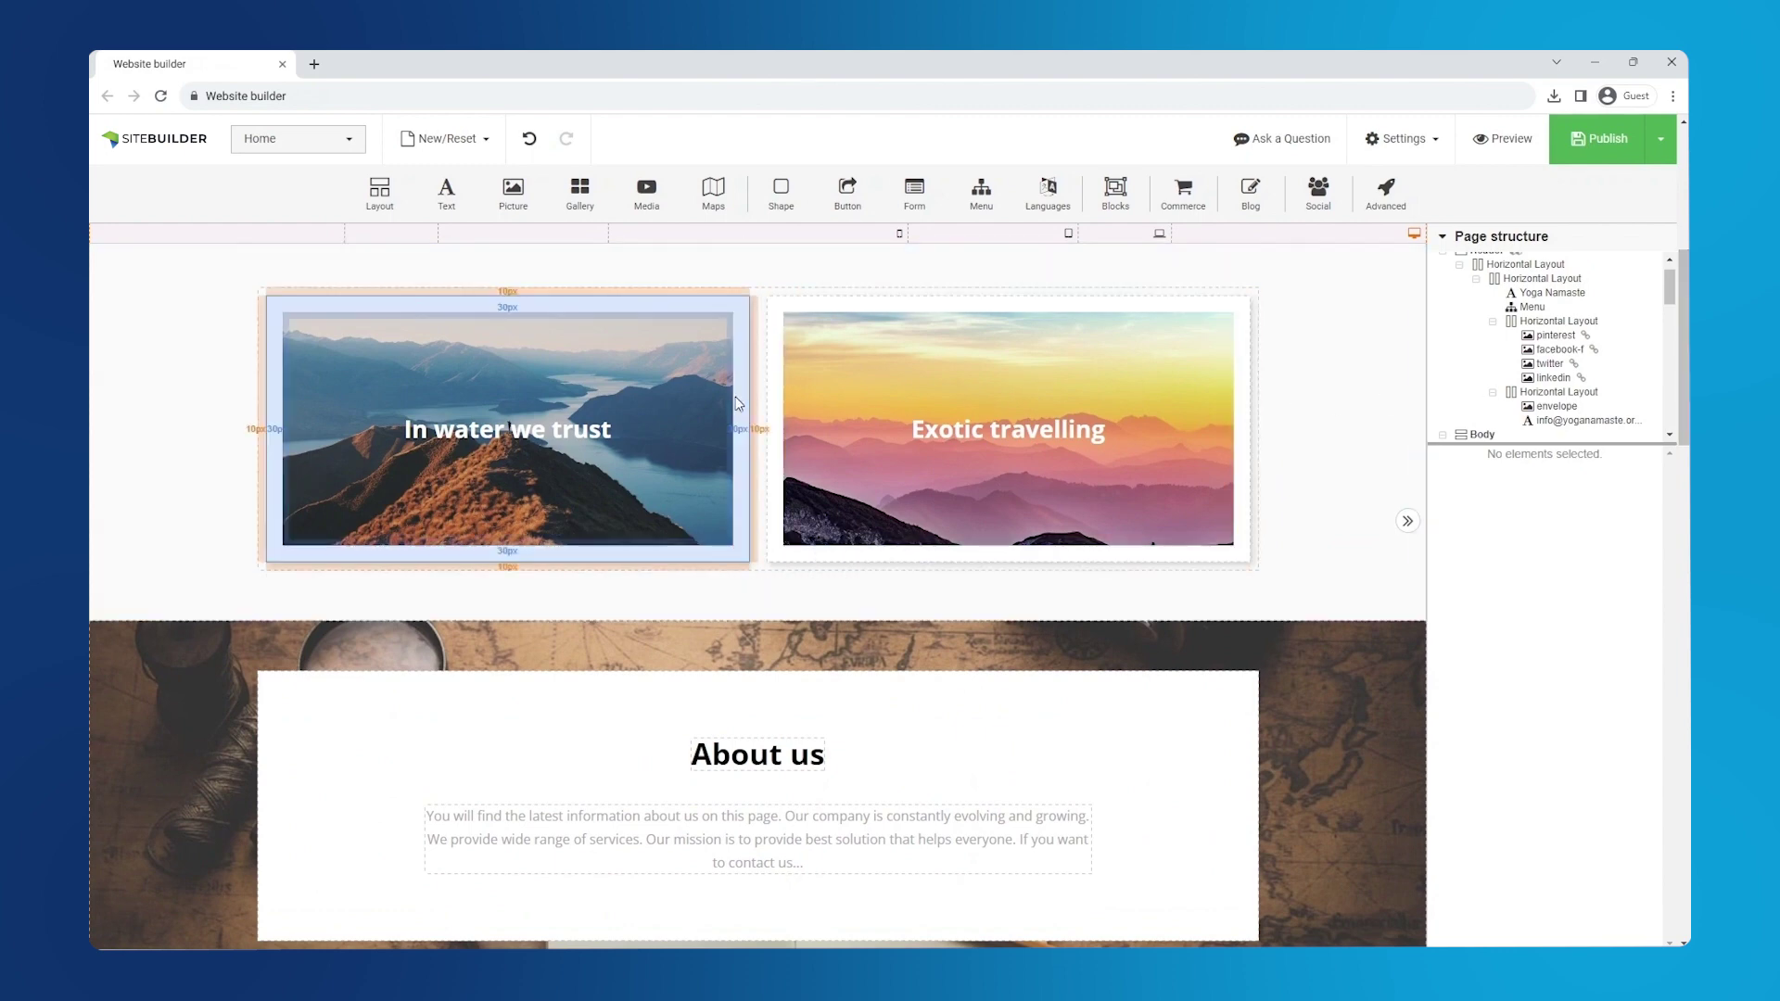
pyautogui.click(719, 396)
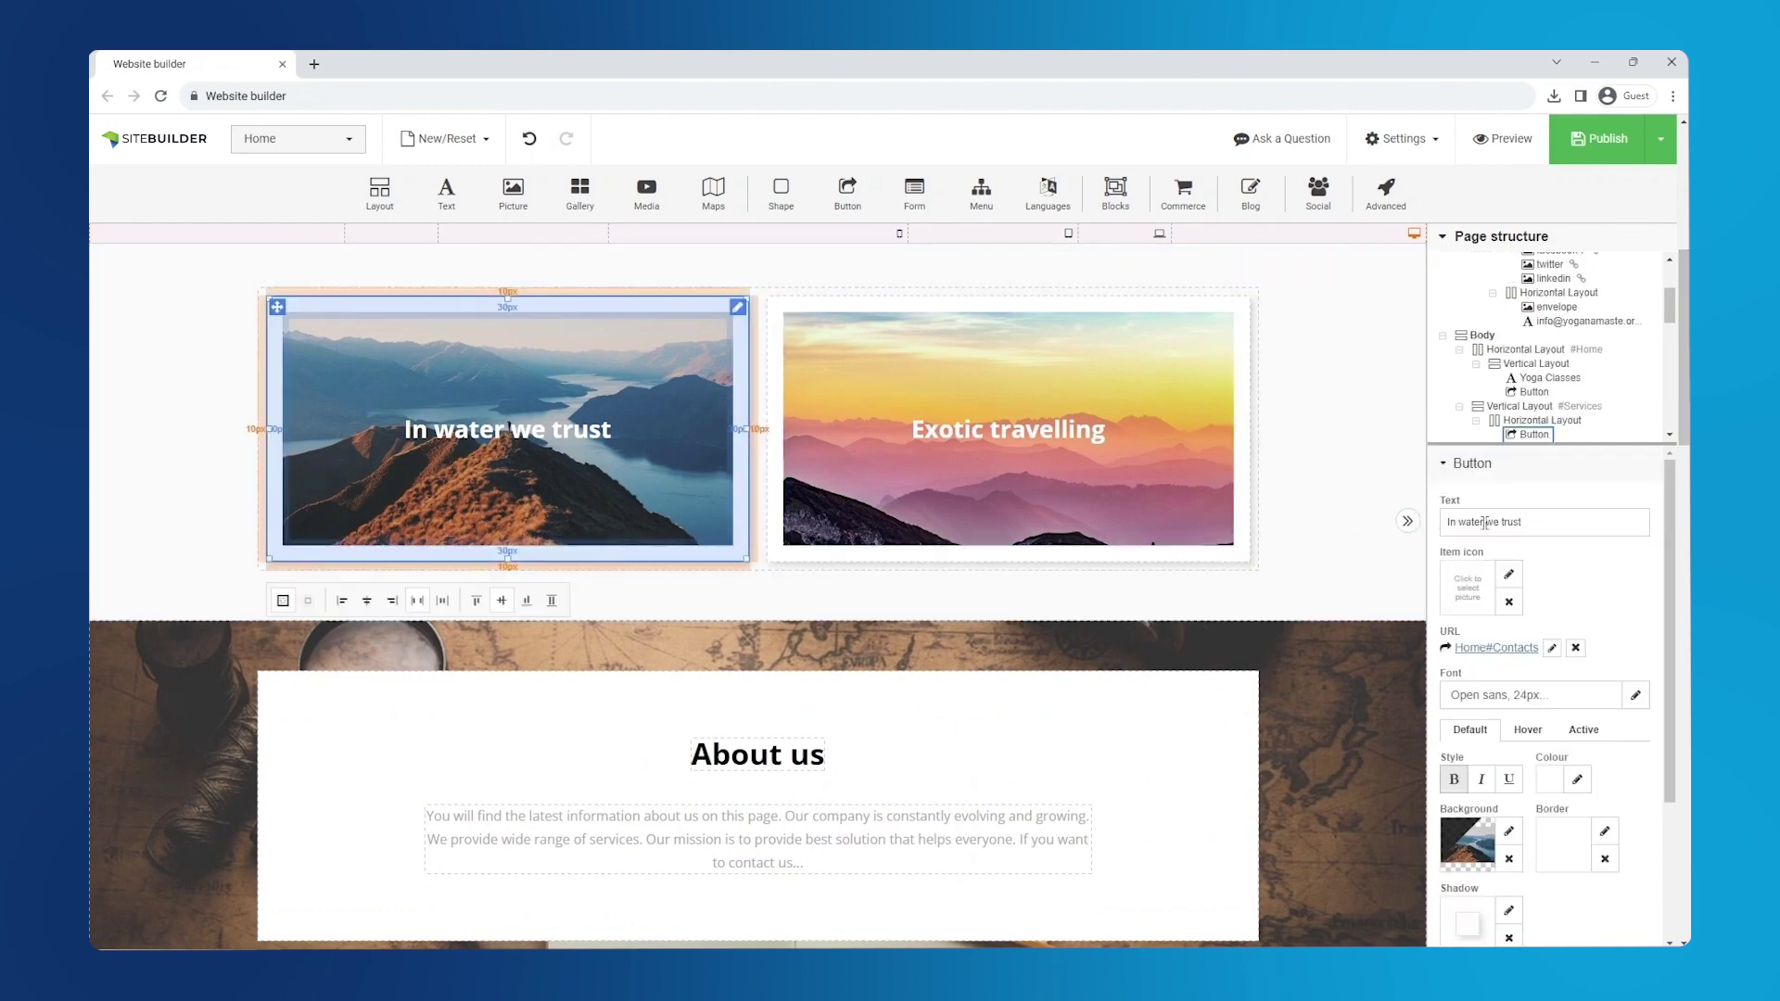
pyautogui.moveTo(1522, 522); pyautogui.dragTo(1468, 522)
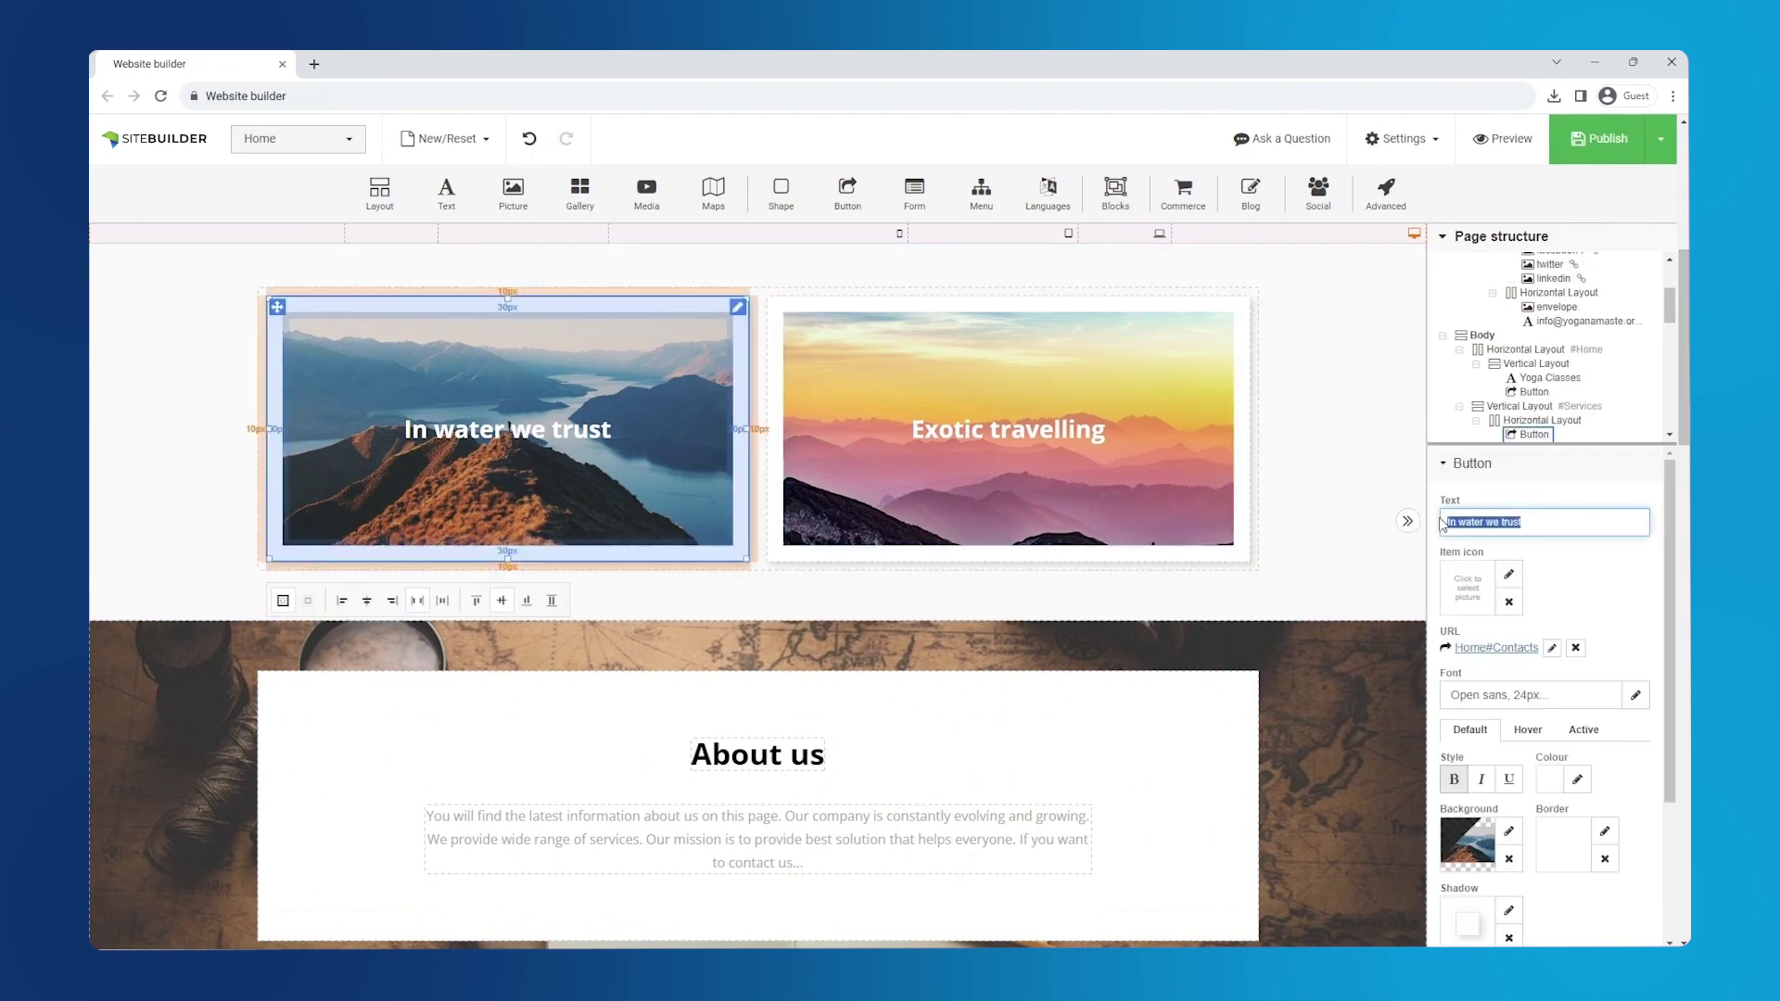
pyautogui.write('Yoga community founded in 2008')
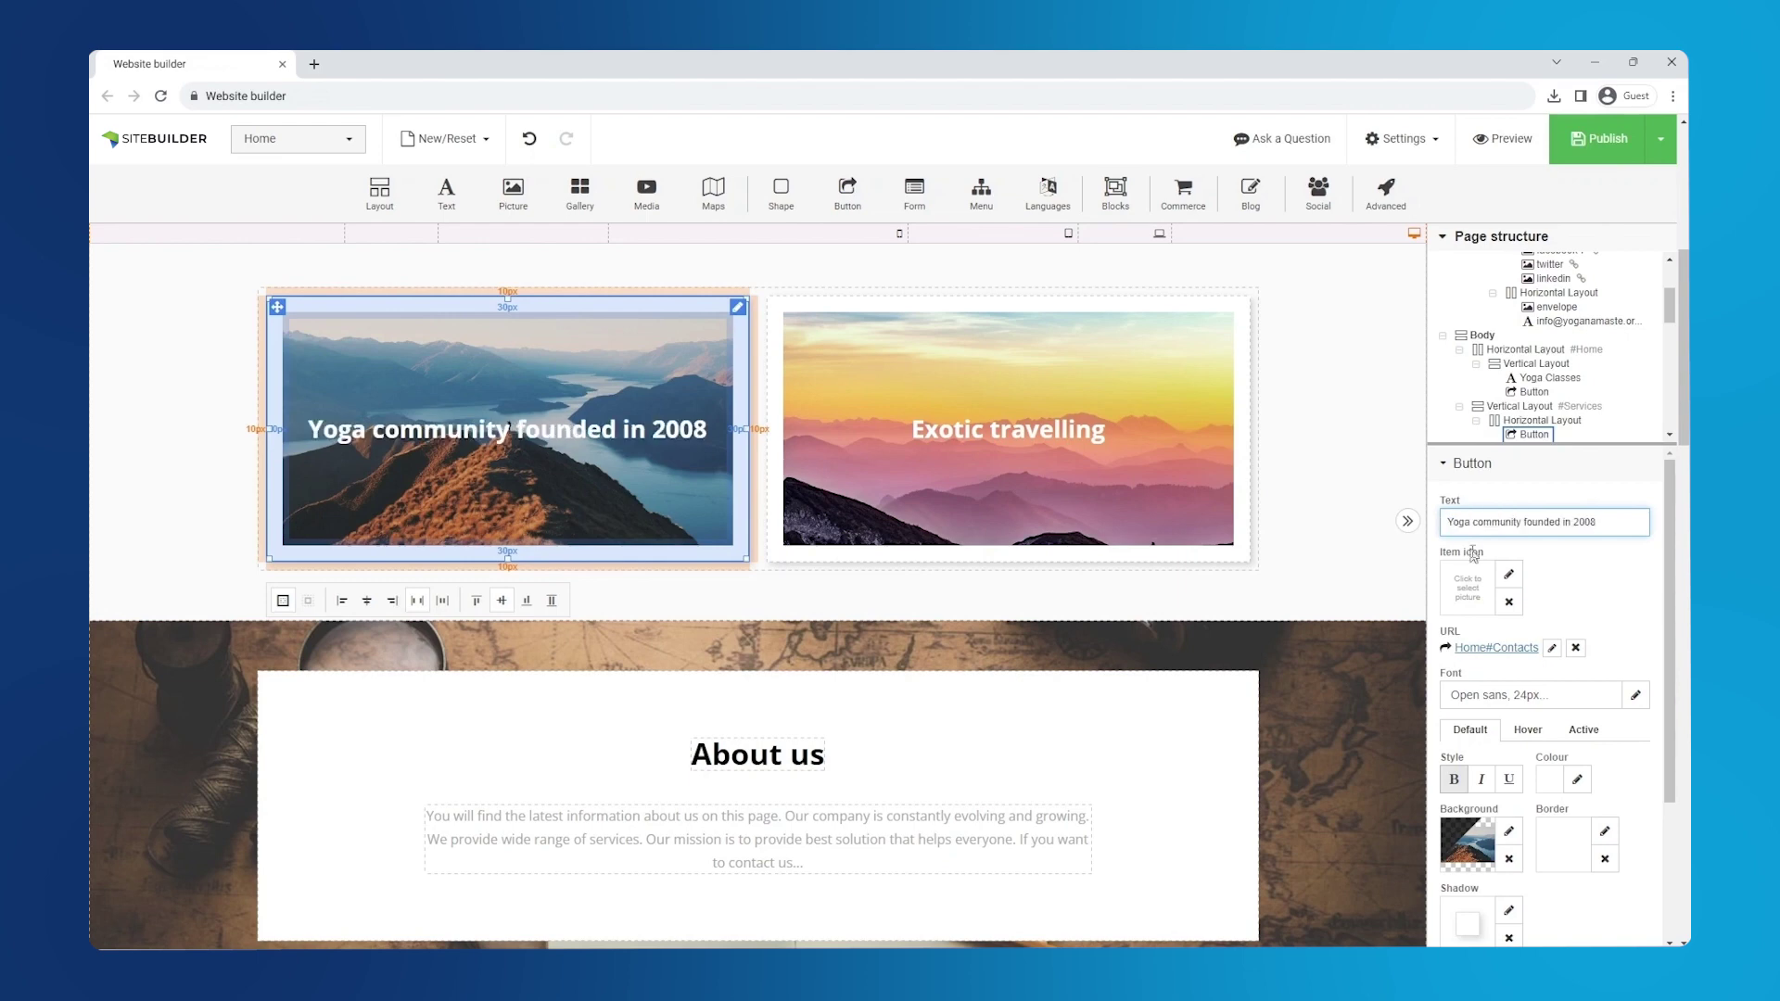
# - Give that card the group yoga photo as background, faded to about 20% opacity
pyautogui.click(1509, 831)
pyautogui.click(1307, 694)
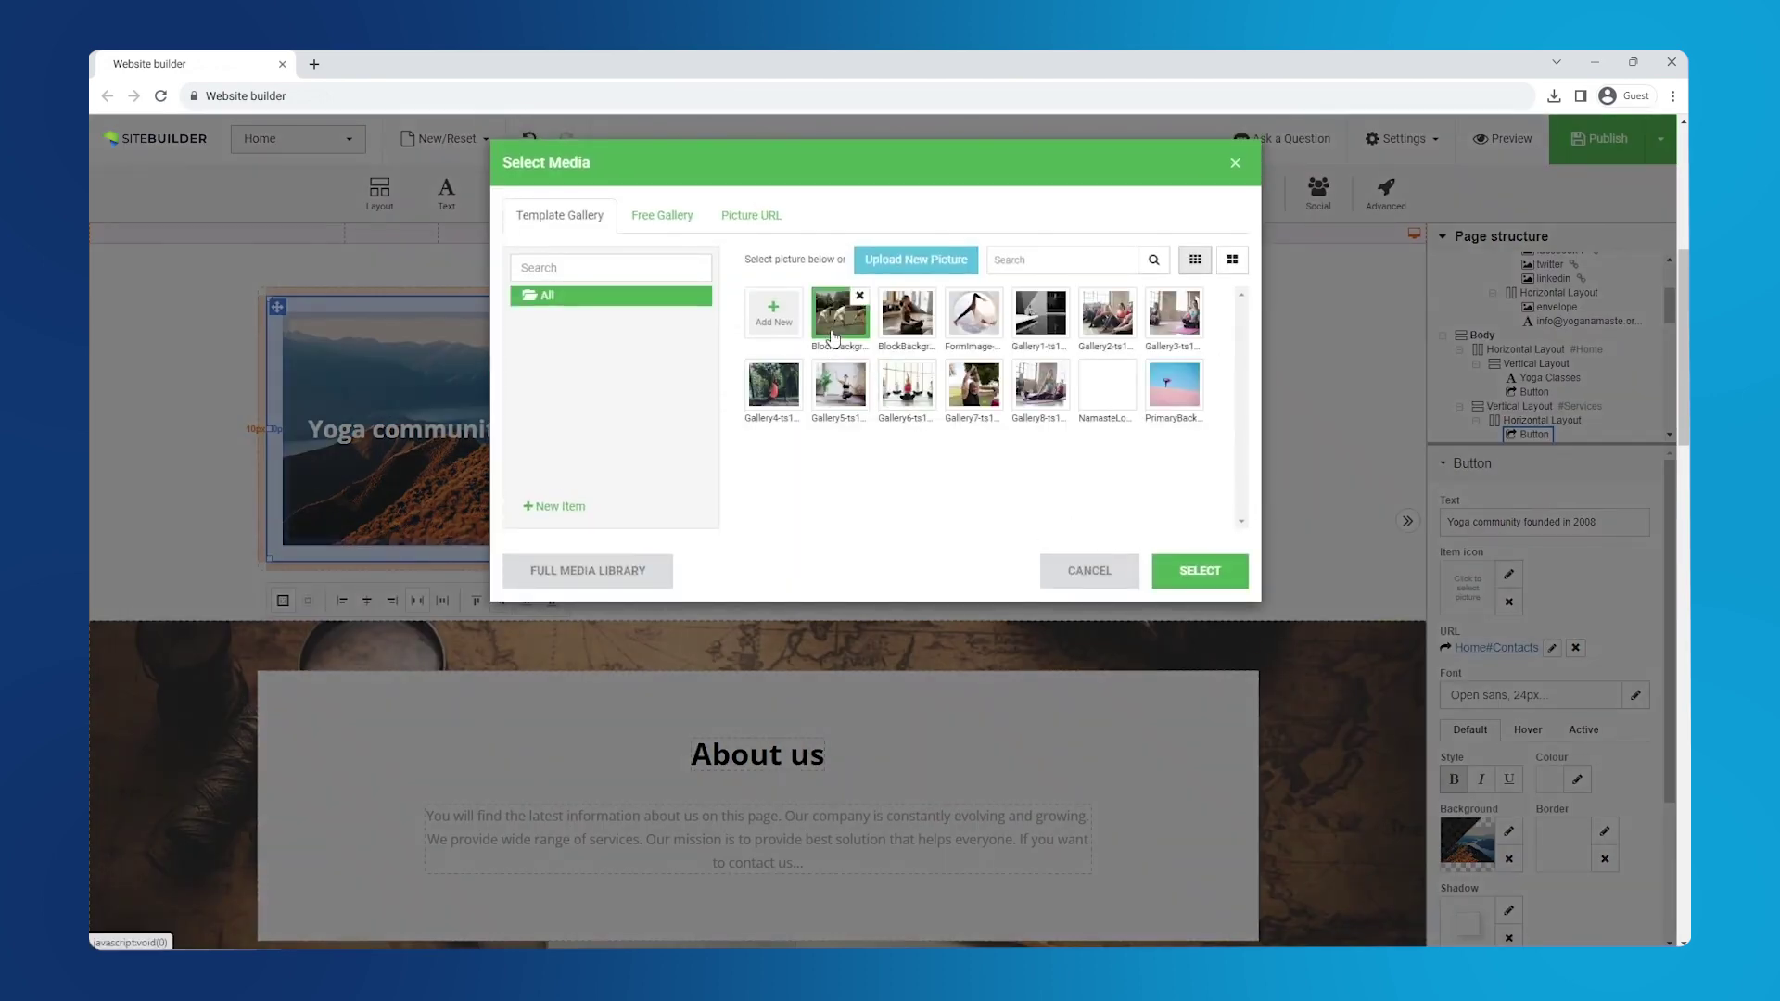
pyautogui.click(832, 337)
pyautogui.click(1197, 570)
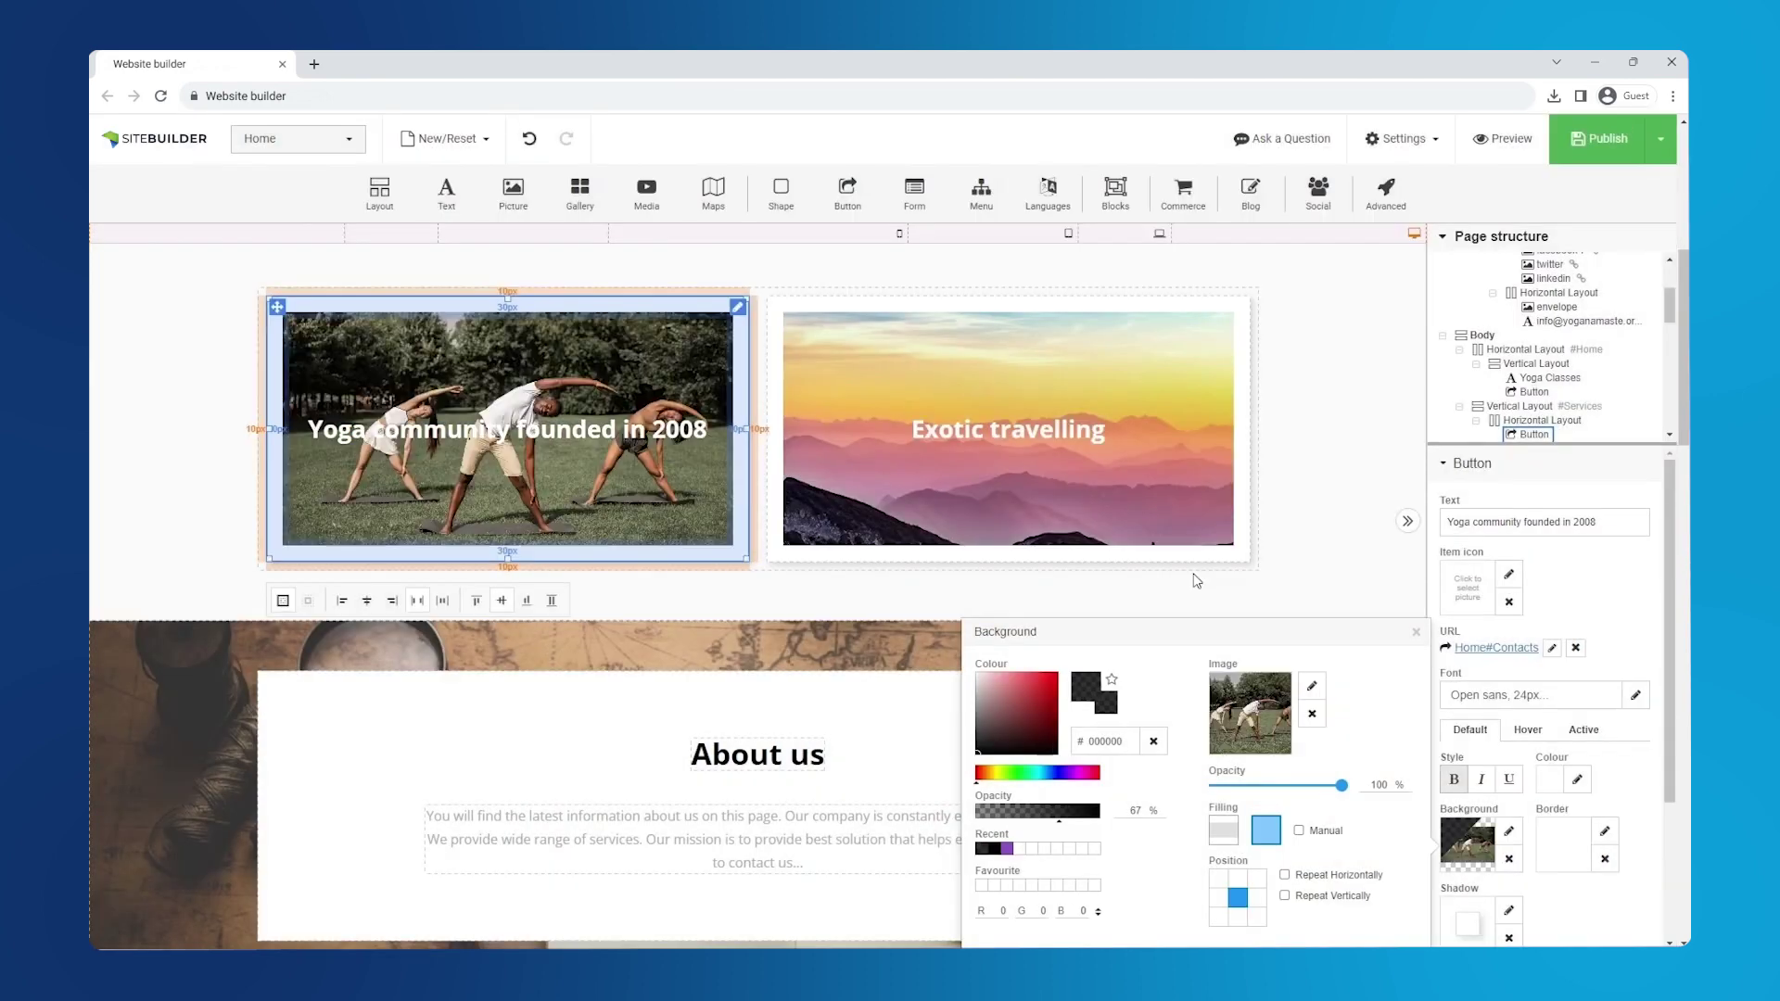
pyautogui.moveTo(1342, 785); pyautogui.dragTo(1245, 795)
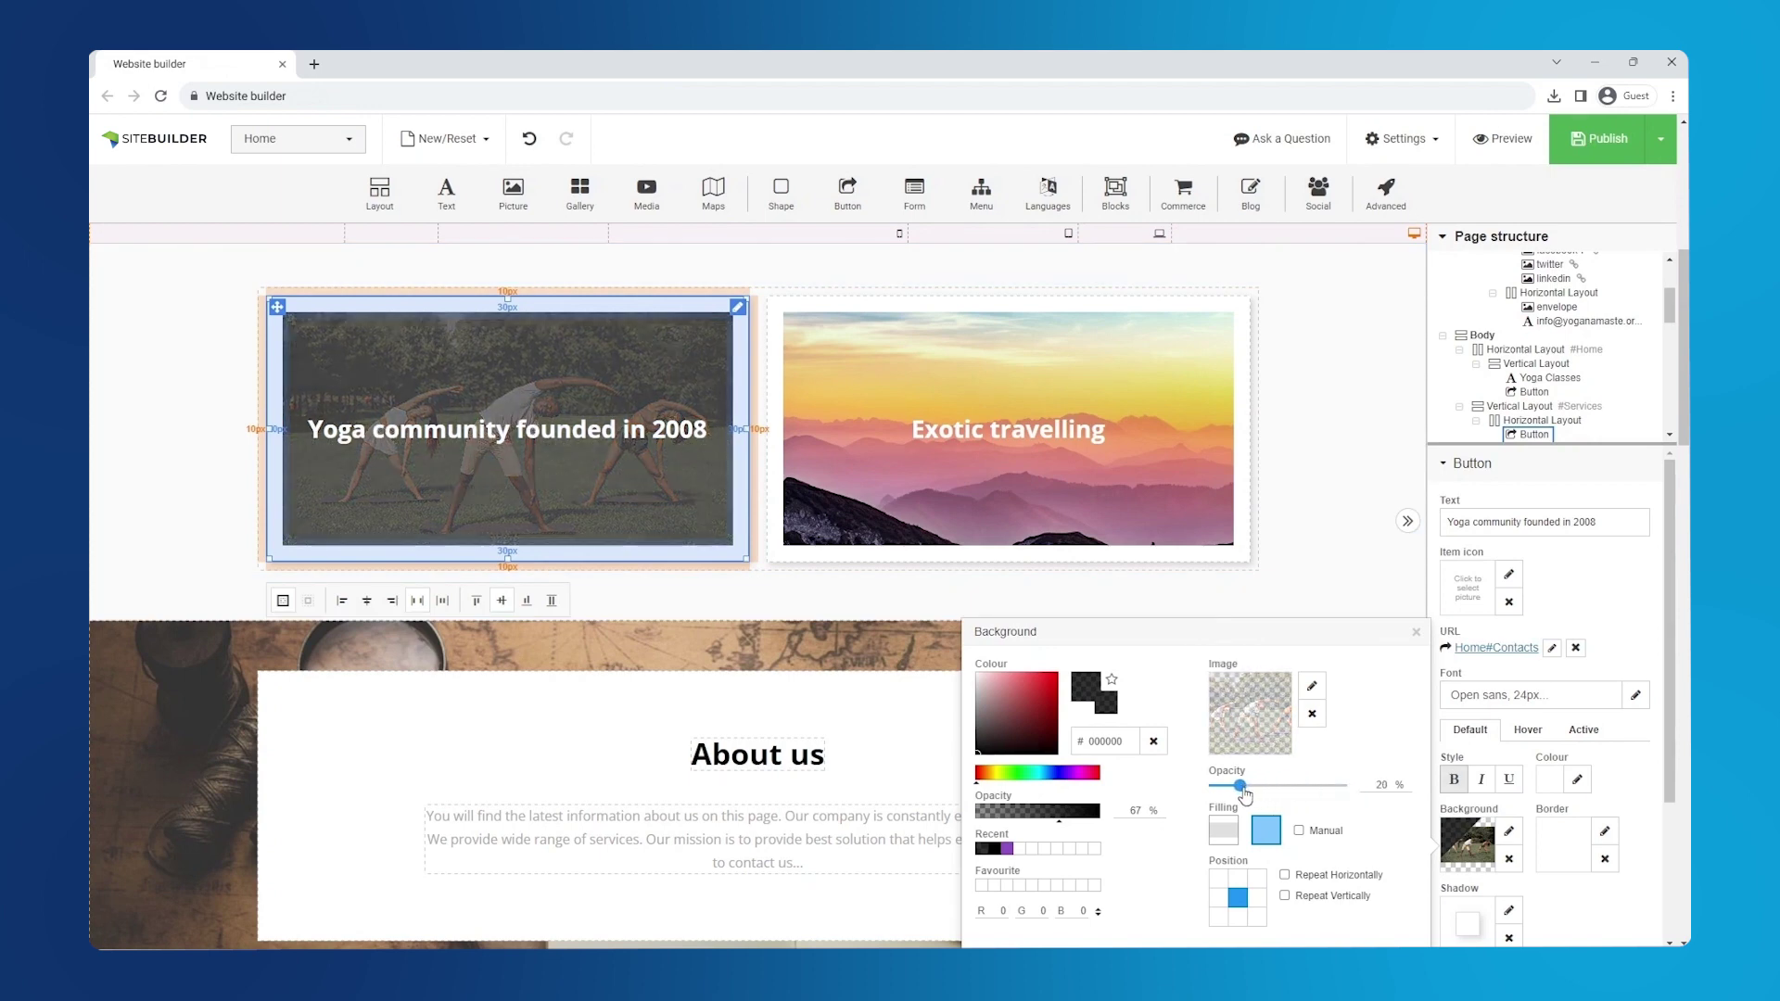
pyautogui.click(1415, 633)
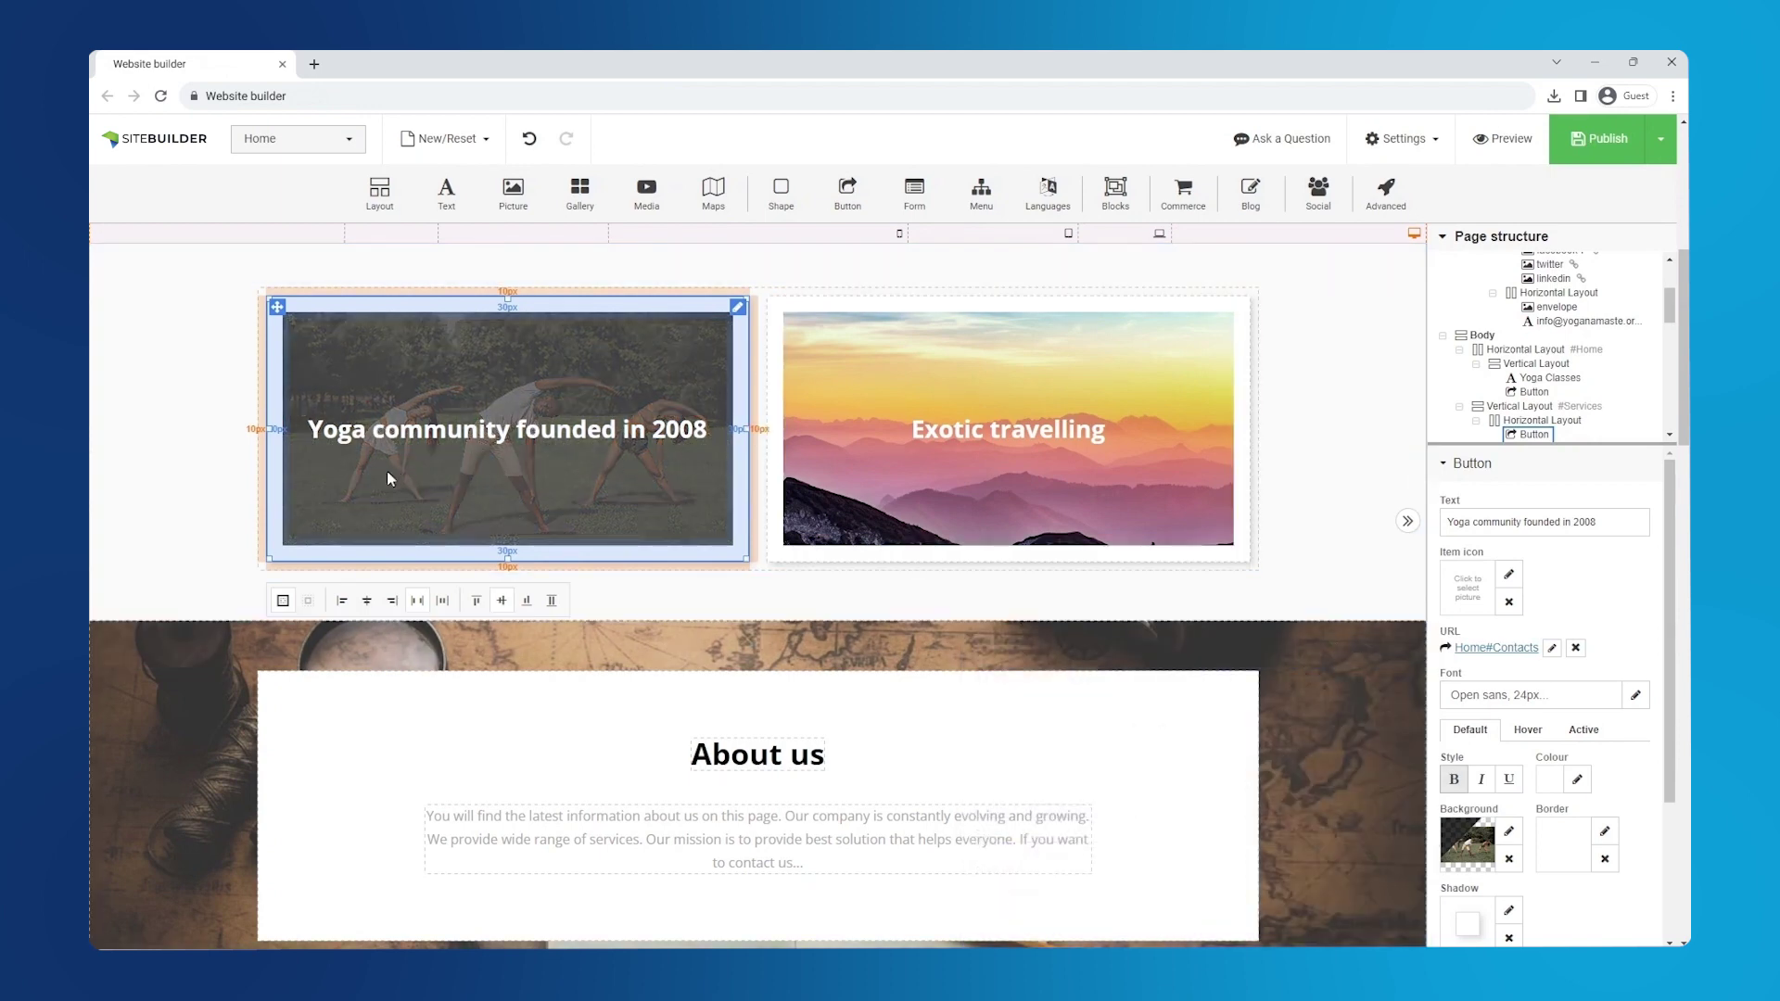
# - Relabel the Exotic travelling card as 'Experienced coaches'
pyautogui.click(991, 493)
pyautogui.moveTo(1546, 522); pyautogui.dragTo(1458, 522)
pyautogui.press('BackSpace')
pyautogui.write('perienced coaches')
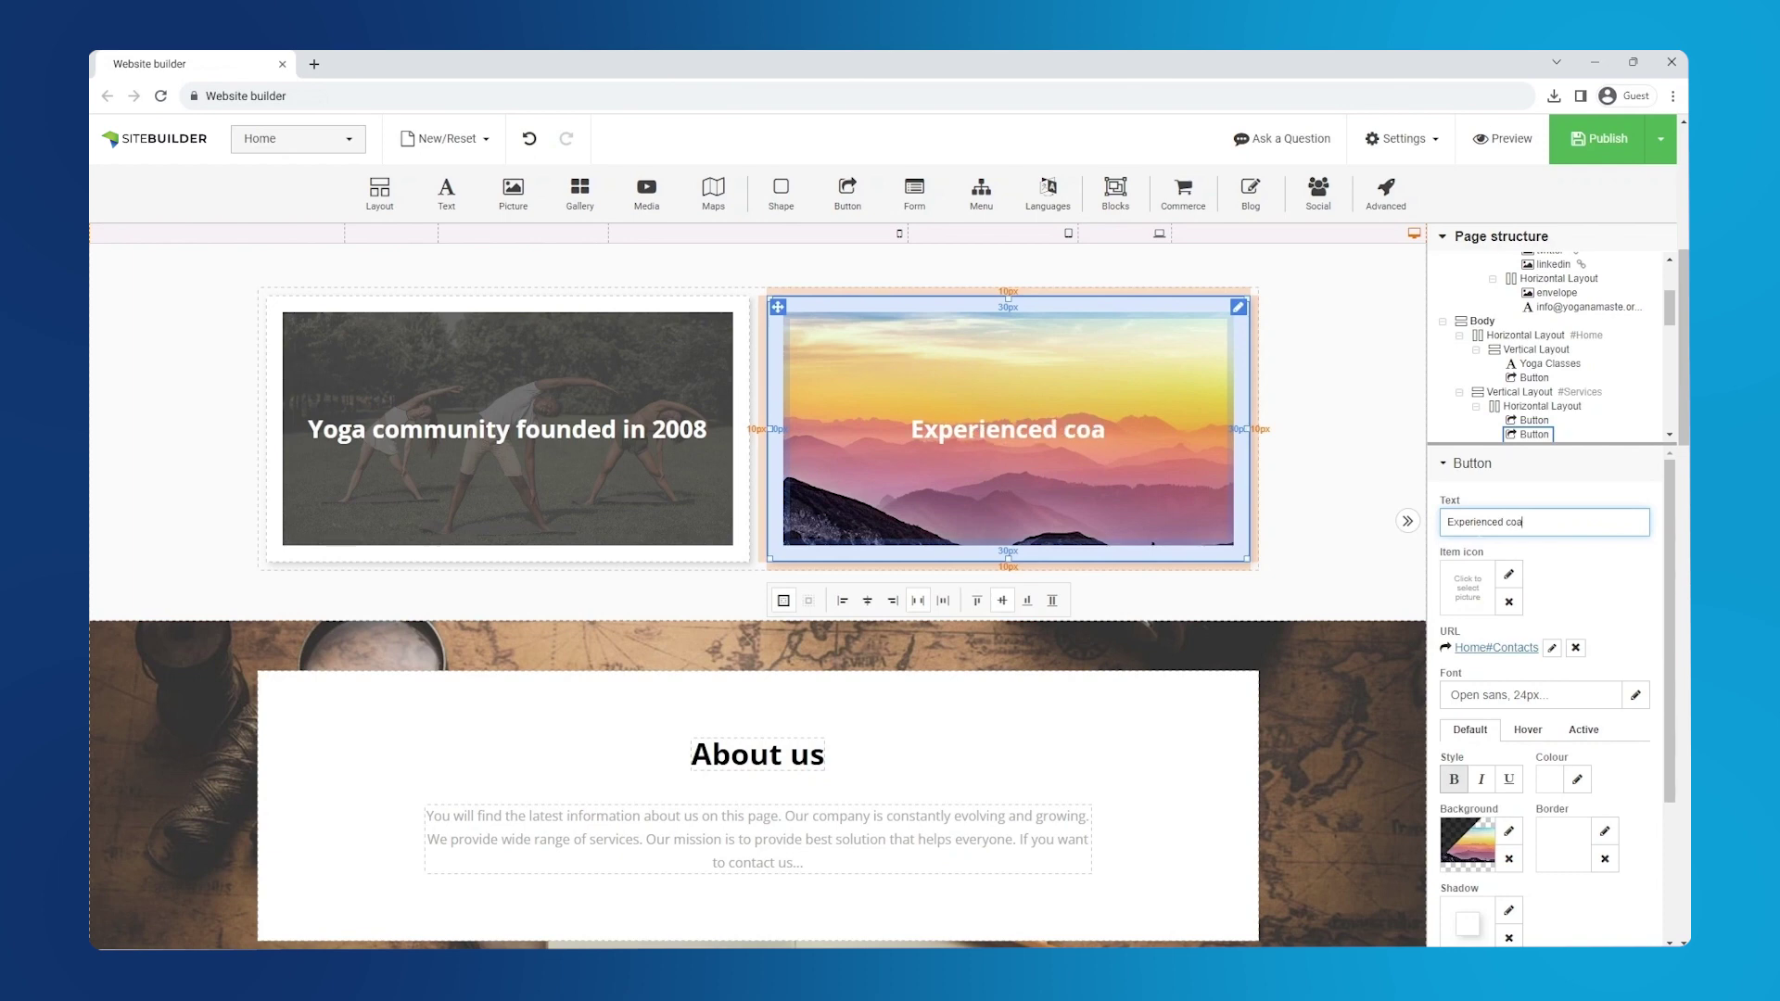
# - Set the meditating woman photo as its background at 19% opacity
pyautogui.click(1508, 832)
pyautogui.click(1311, 693)
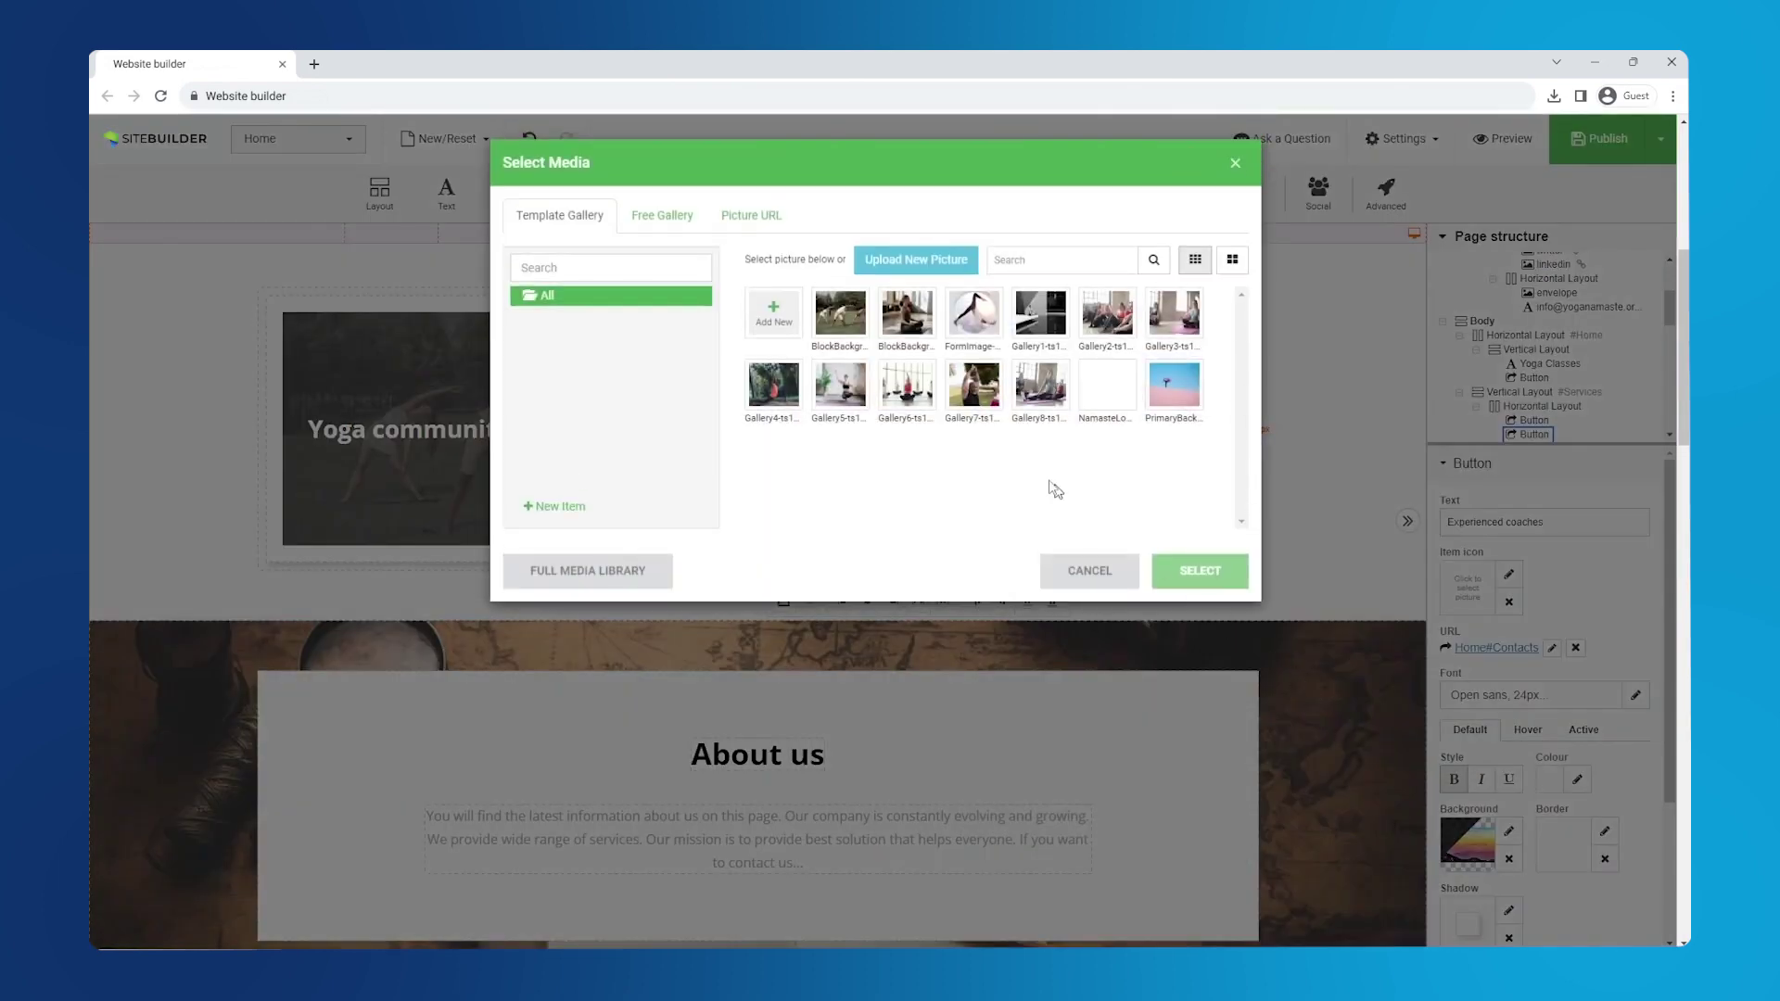
pyautogui.click(907, 307)
pyautogui.click(1193, 582)
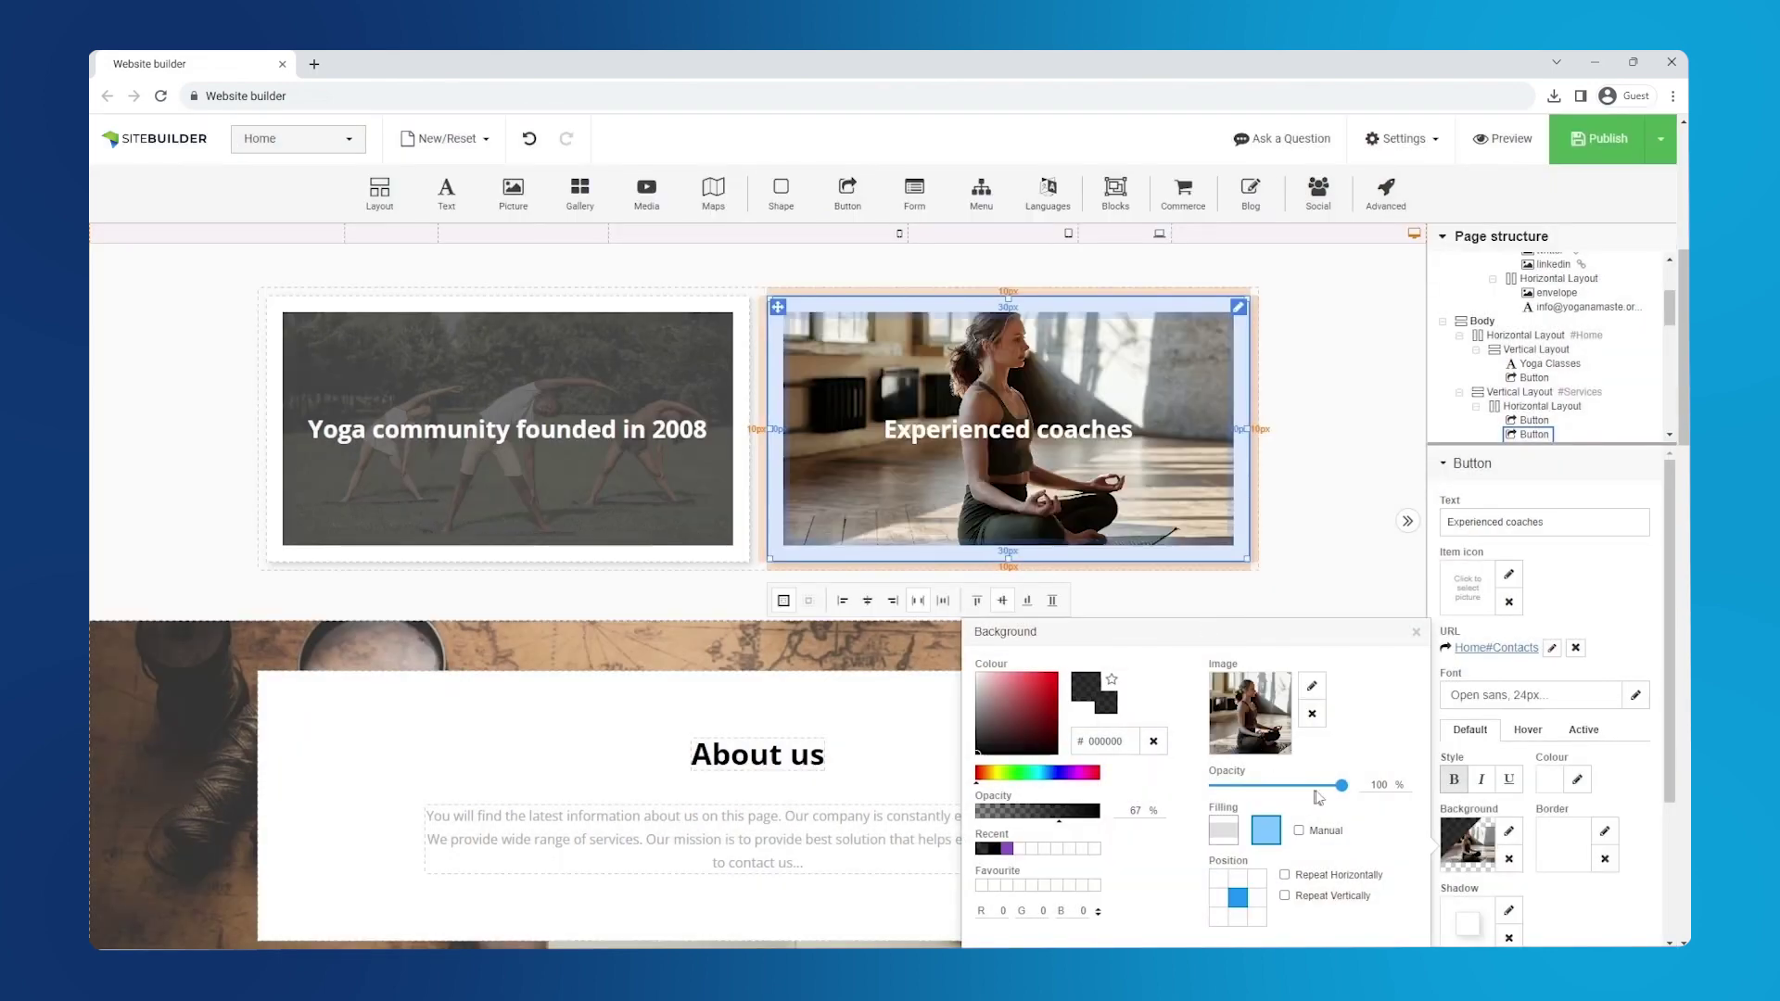
pyautogui.moveTo(1342, 786); pyautogui.dragTo(1240, 786)
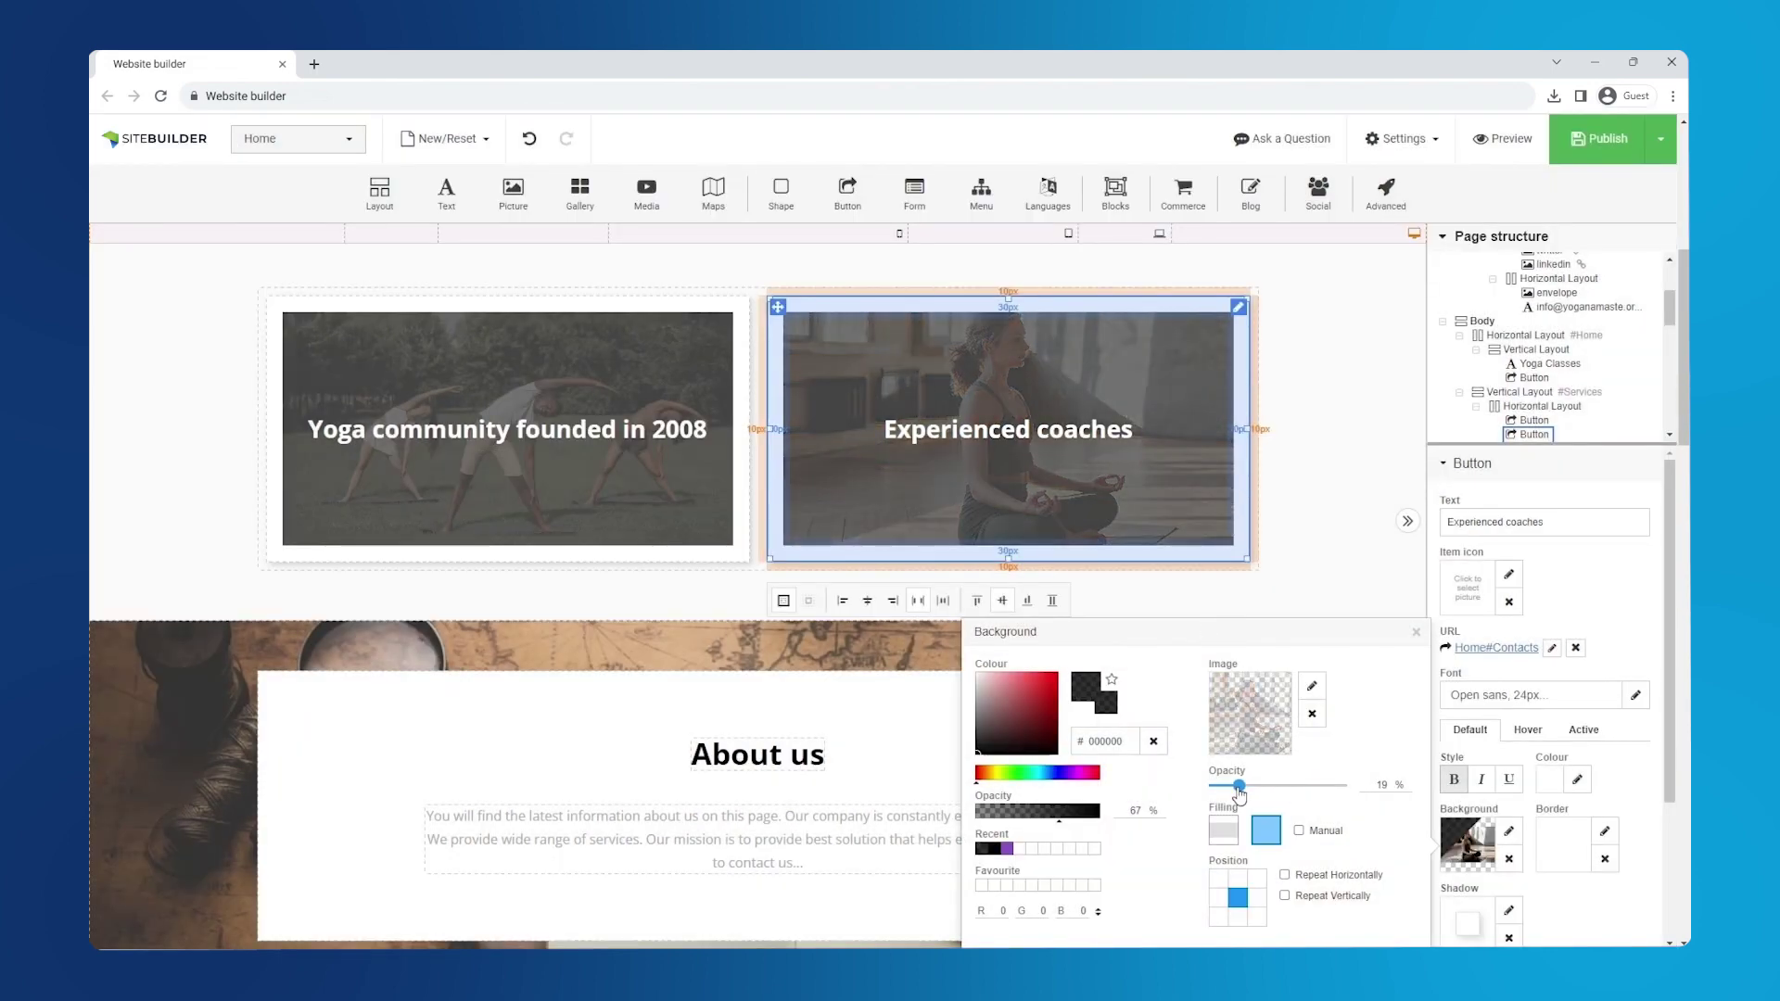
# - Delete the Google map and contact form from the Contacts section
pyautogui.click(1415, 634)
pyautogui.scroll(-3, 1661, 338)
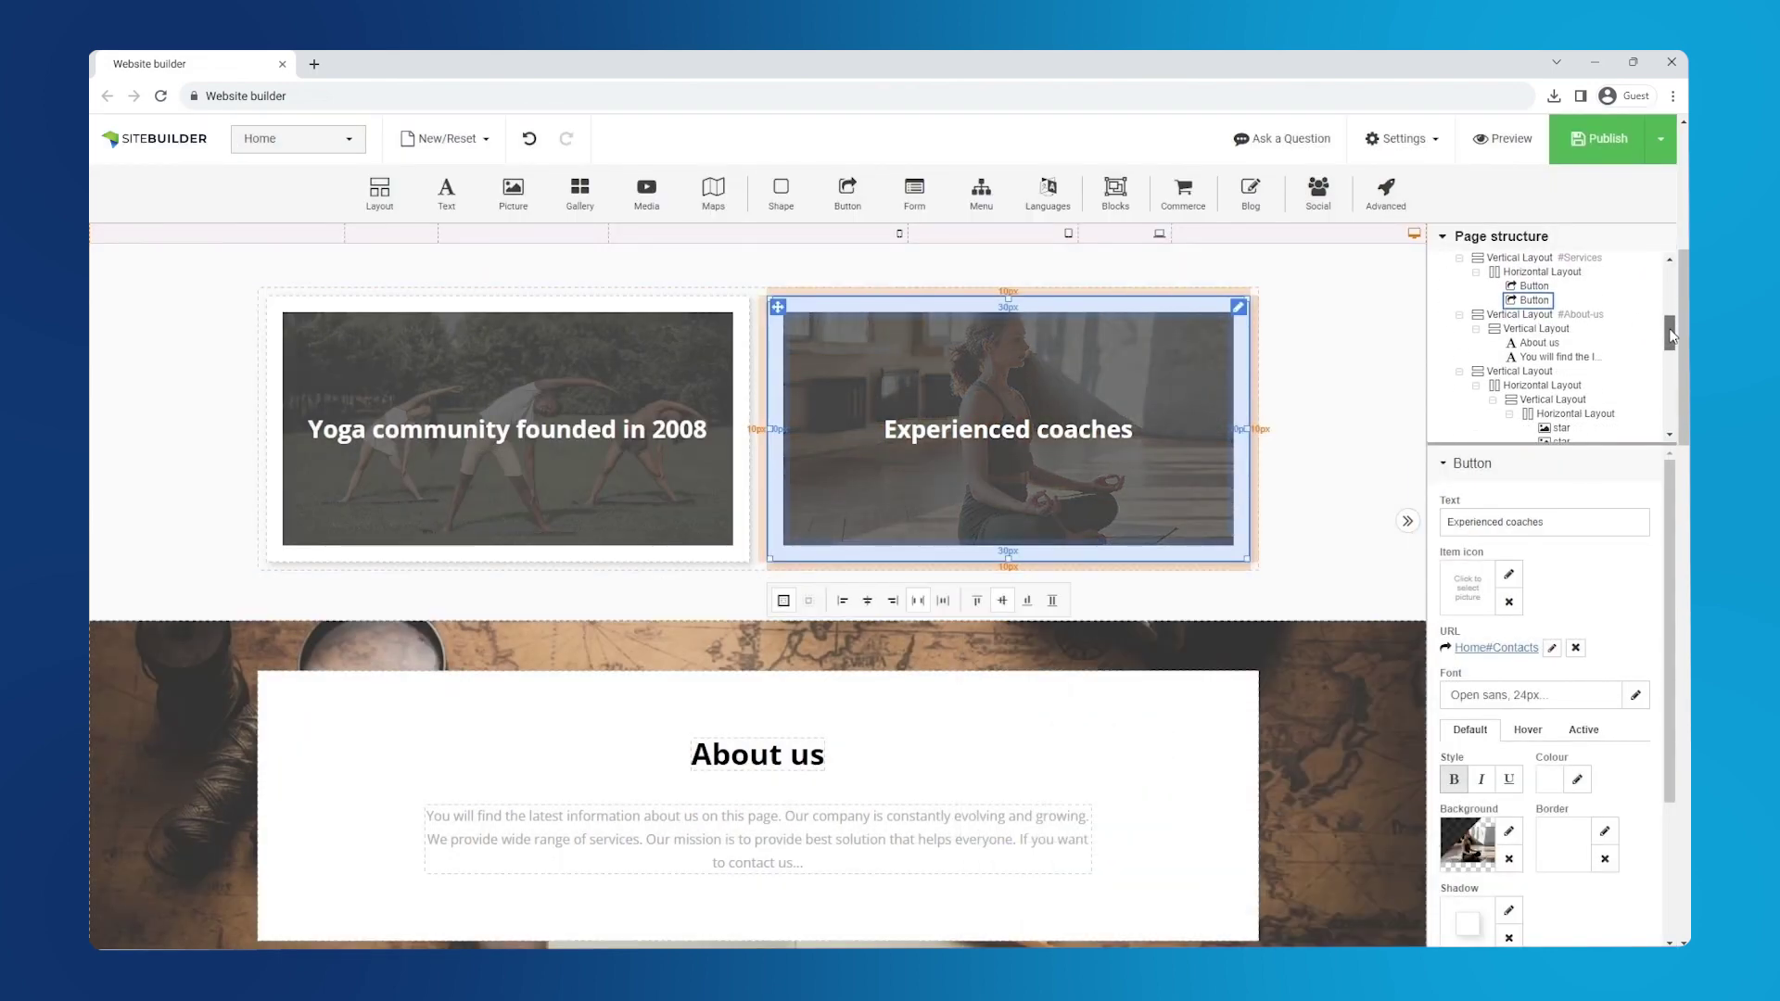
pyautogui.click(1519, 317)
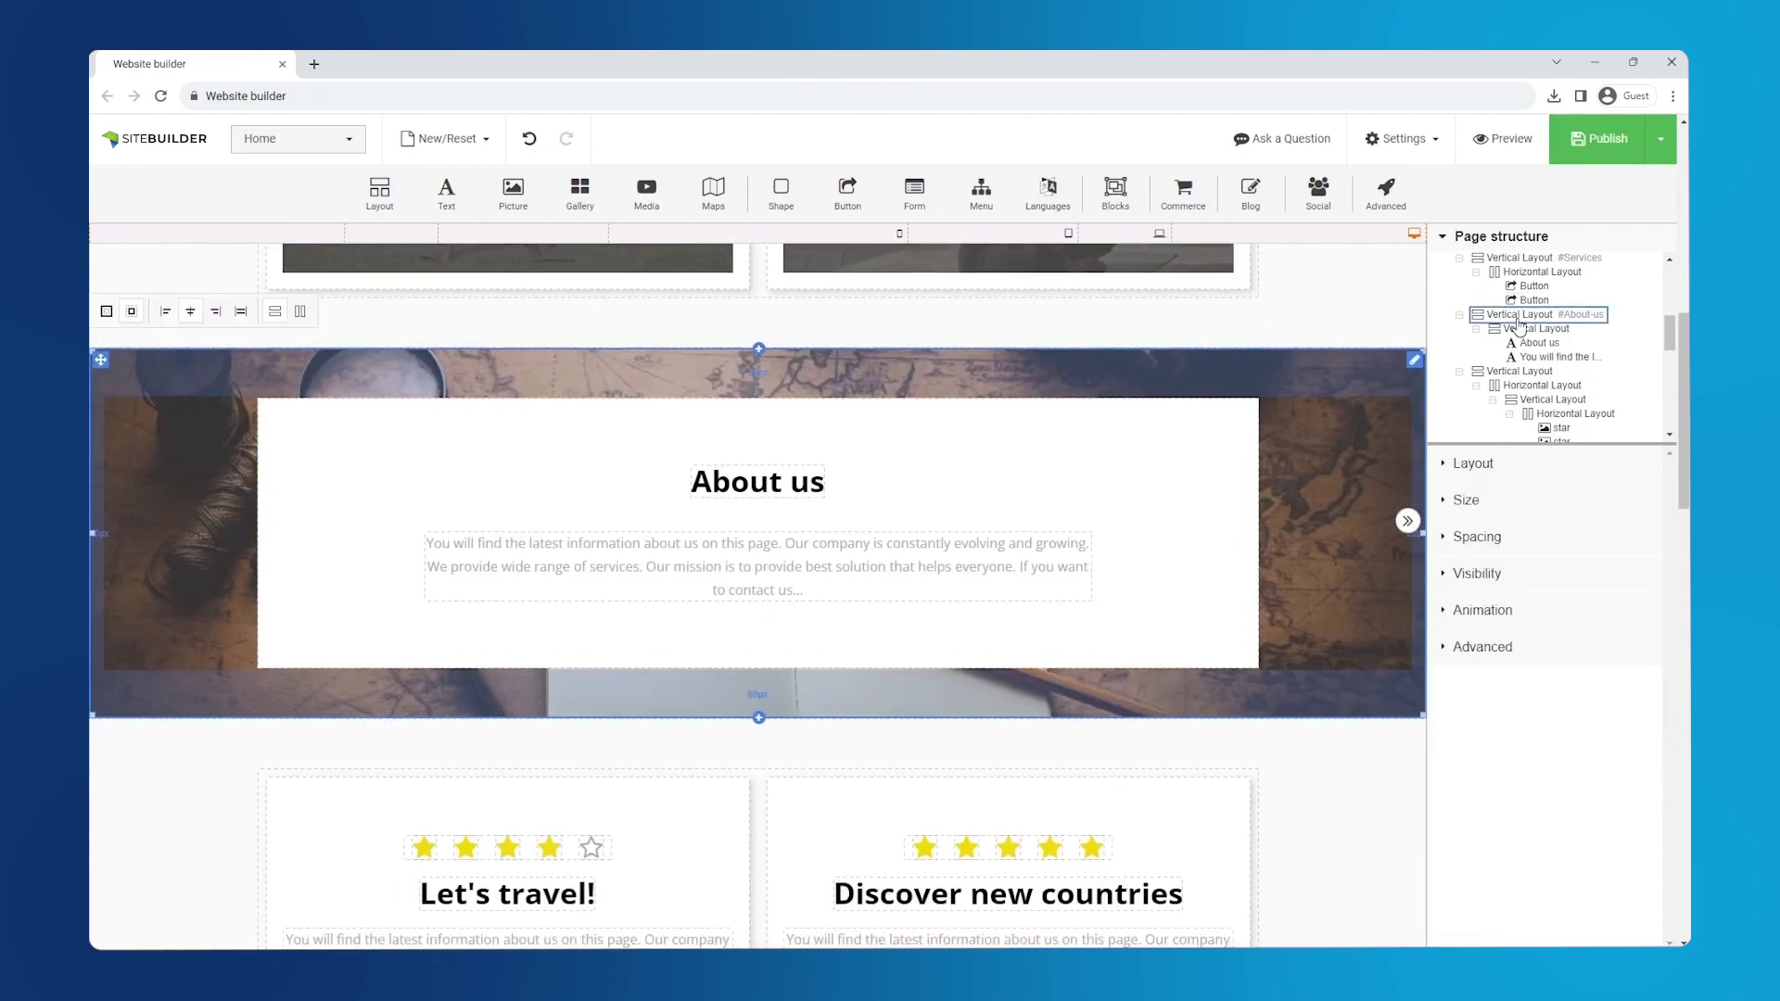
pyautogui.click(1541, 372)
pyautogui.moveTo(1669, 332); pyautogui.dragTo(1671, 416)
pyautogui.click(1565, 397)
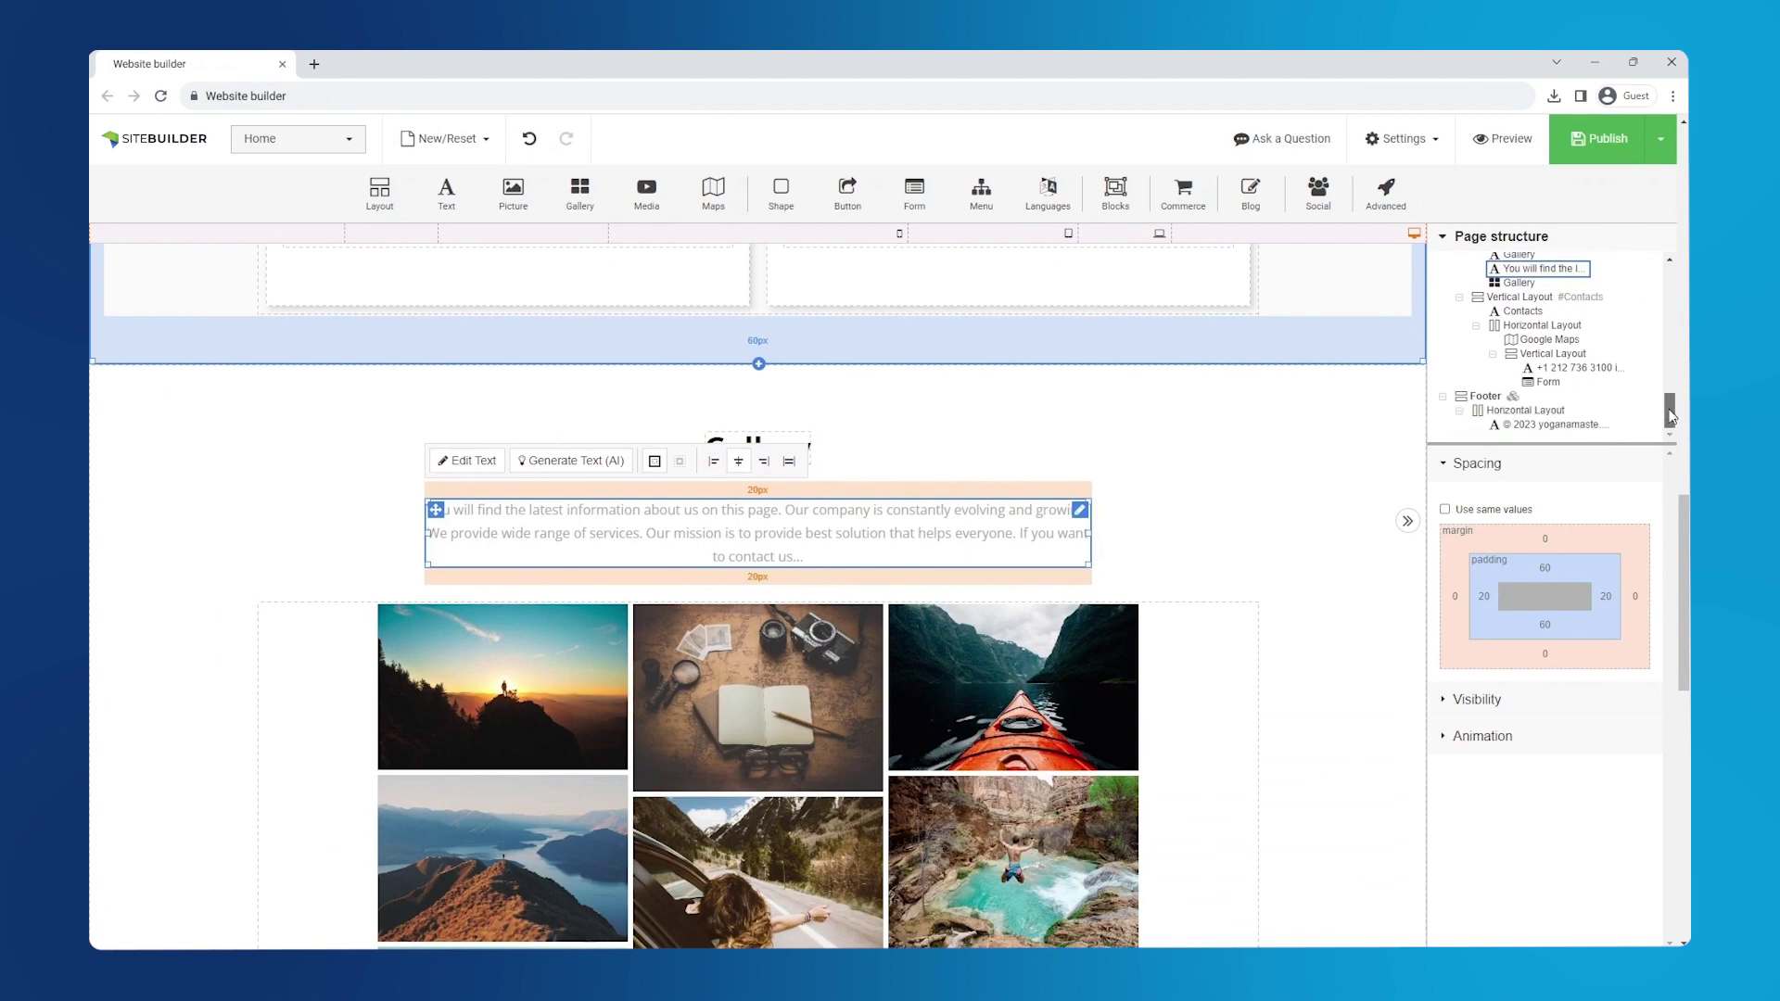
pyautogui.click(1547, 383)
pyautogui.click(1557, 342)
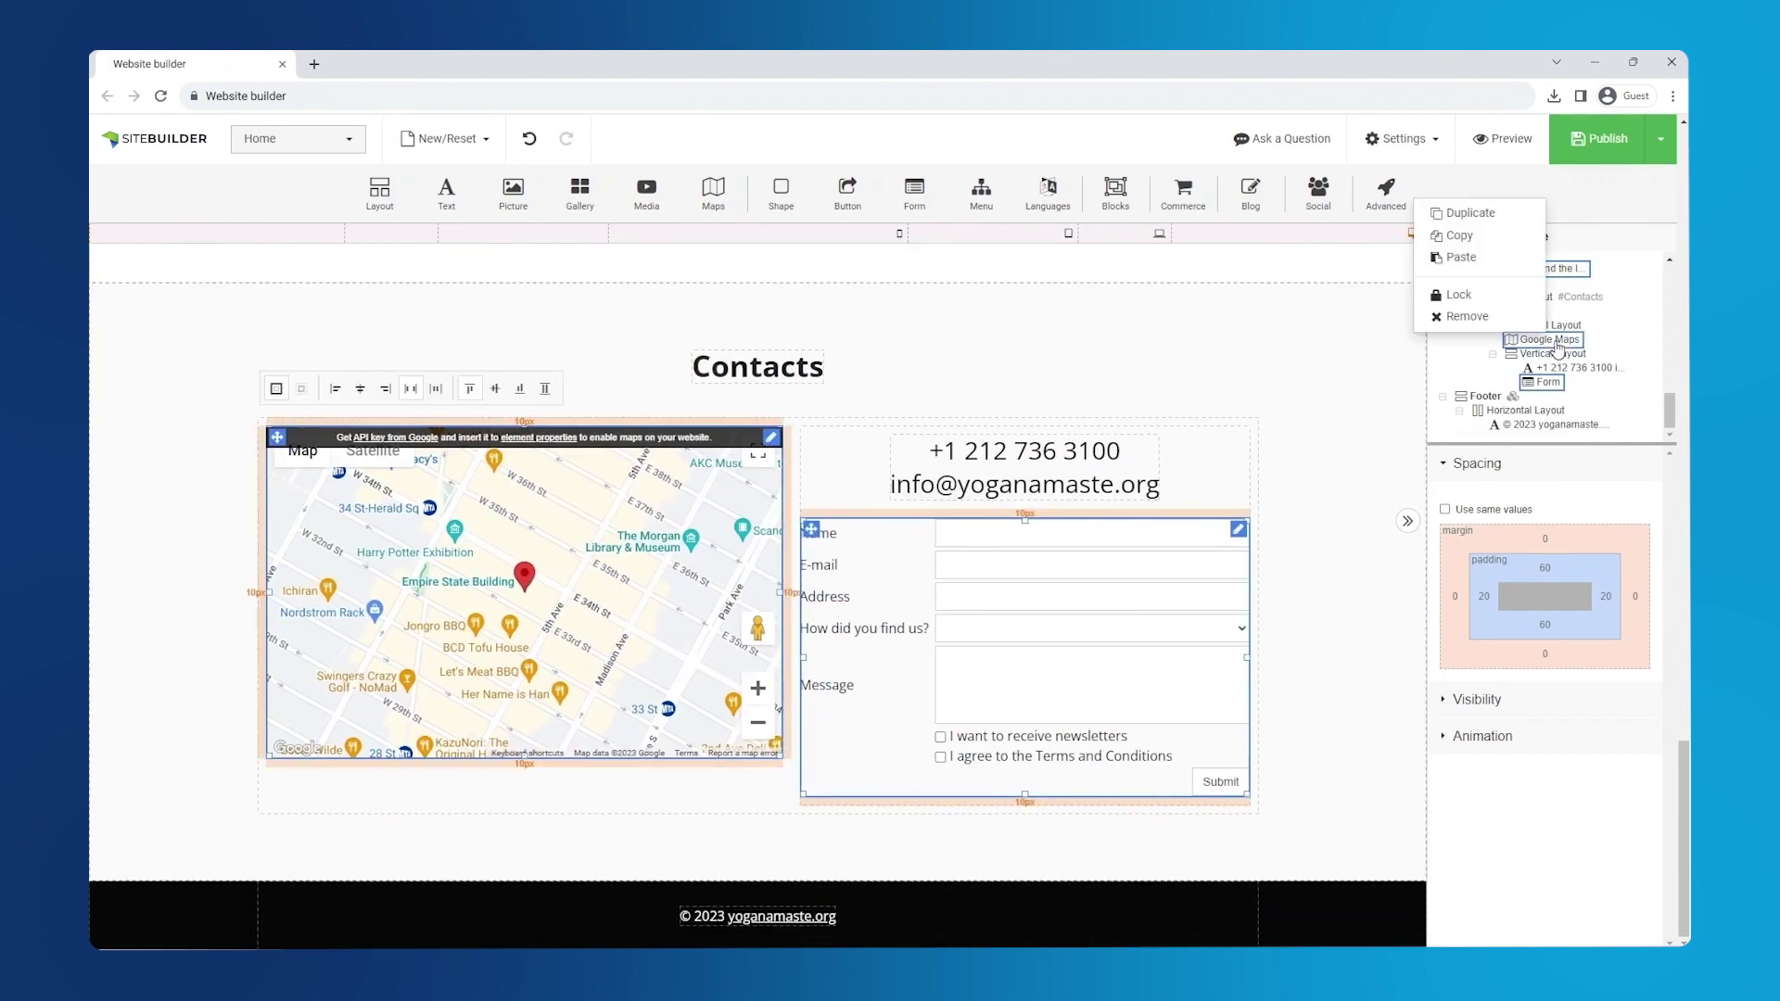
pyautogui.click(1466, 316)
pyautogui.moveTo(1671, 398); pyautogui.dragTo(1673, 362)
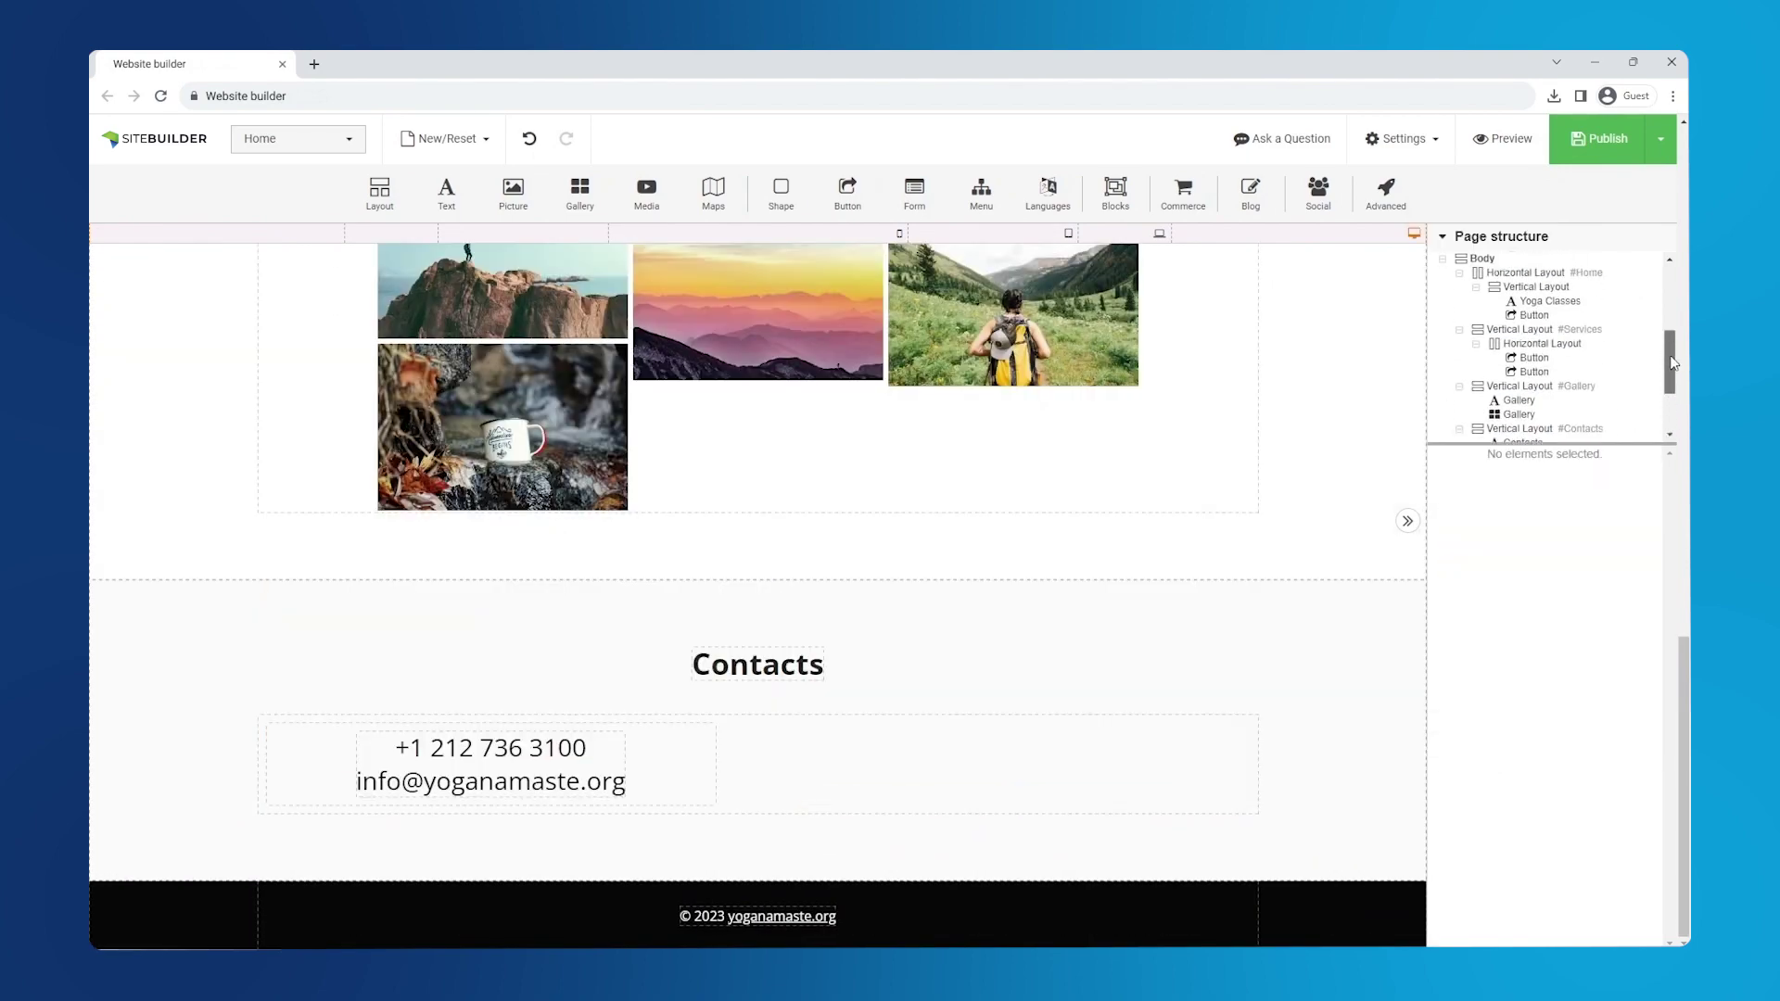
pyautogui.moveTo(1682, 660); pyautogui.dragTo(1683, 439)
# - Switch the gallery to Thumbnails and replace its pictures with Gallery1–8
pyautogui.click(1131, 664)
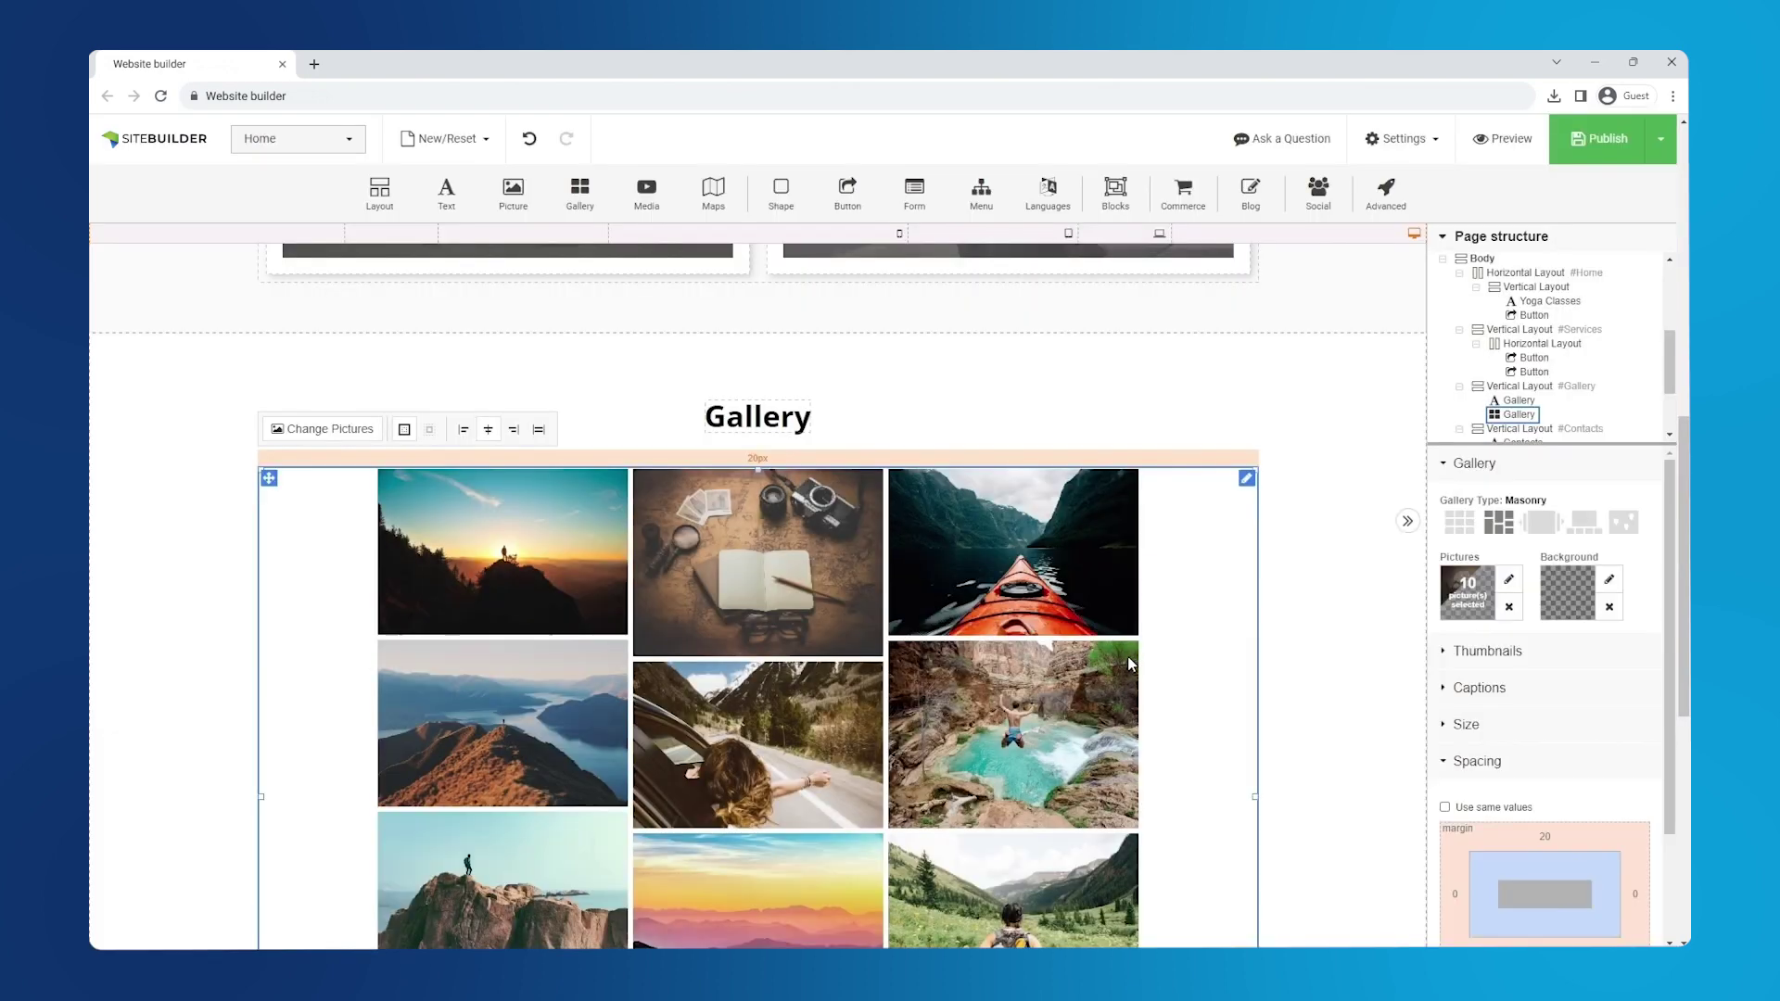
pyautogui.click(1462, 531)
pyautogui.click(1509, 607)
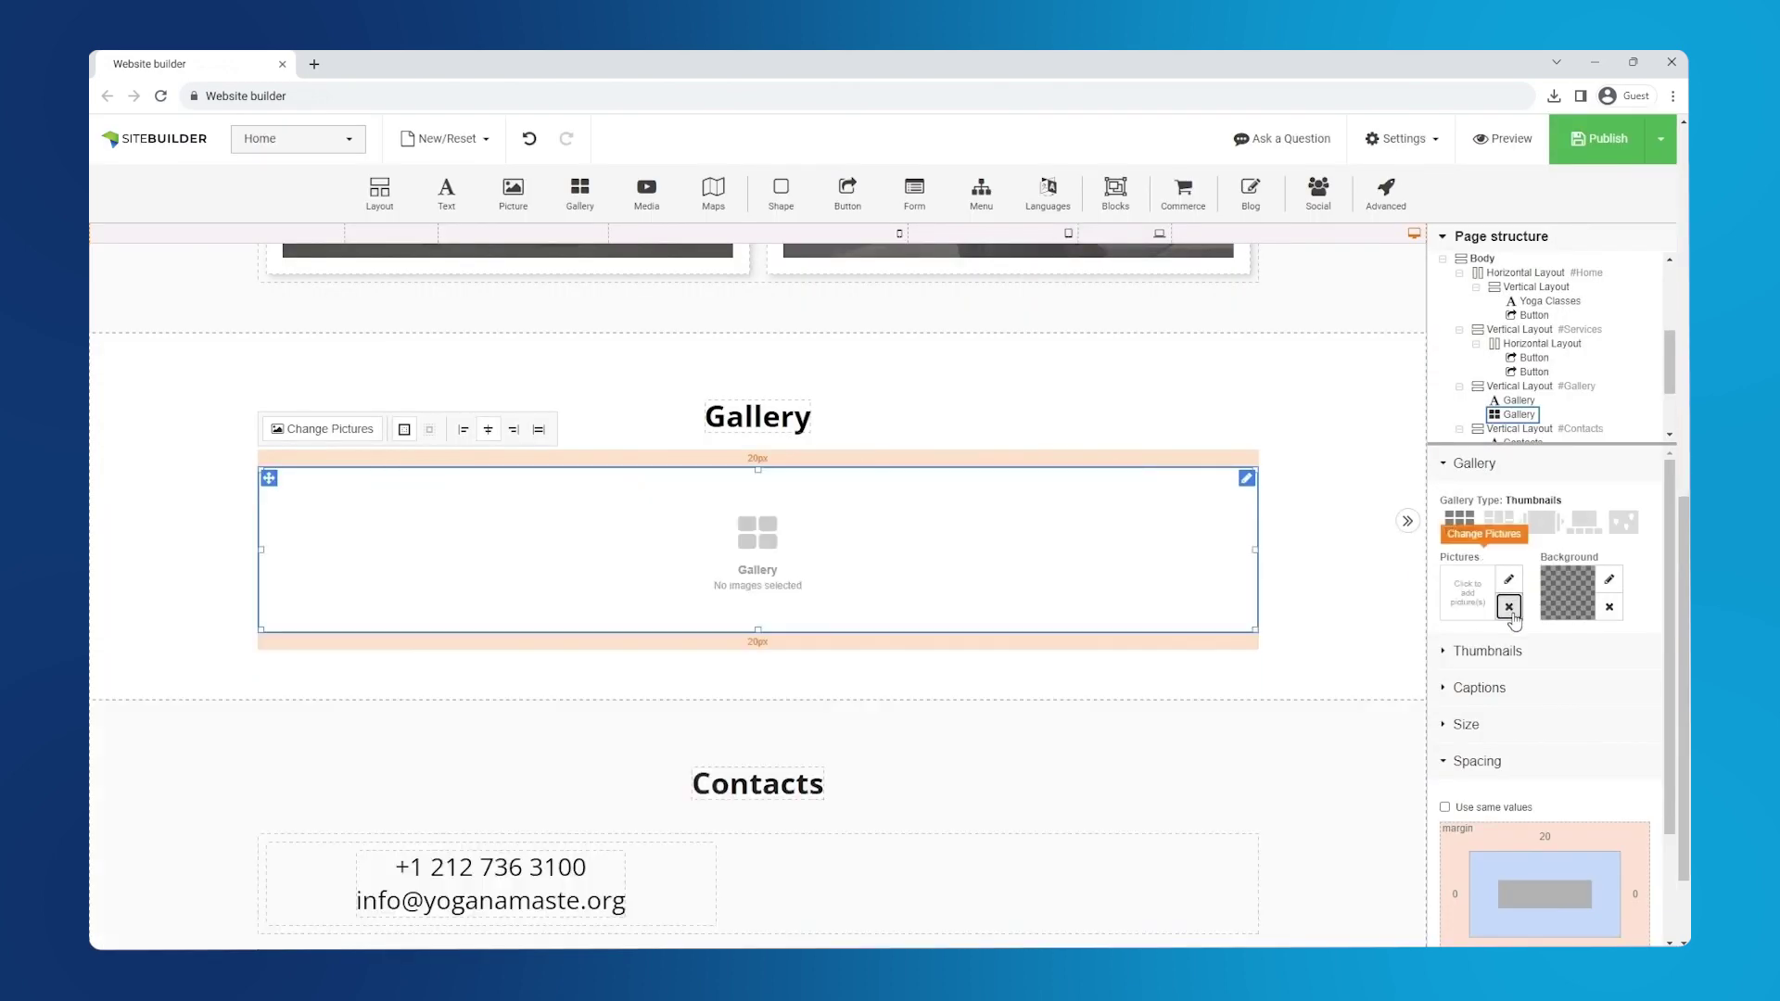
pyautogui.click(1509, 579)
pyautogui.keyDown('shift'); pyautogui.click(1029, 391); pyautogui.keyUp('shift')
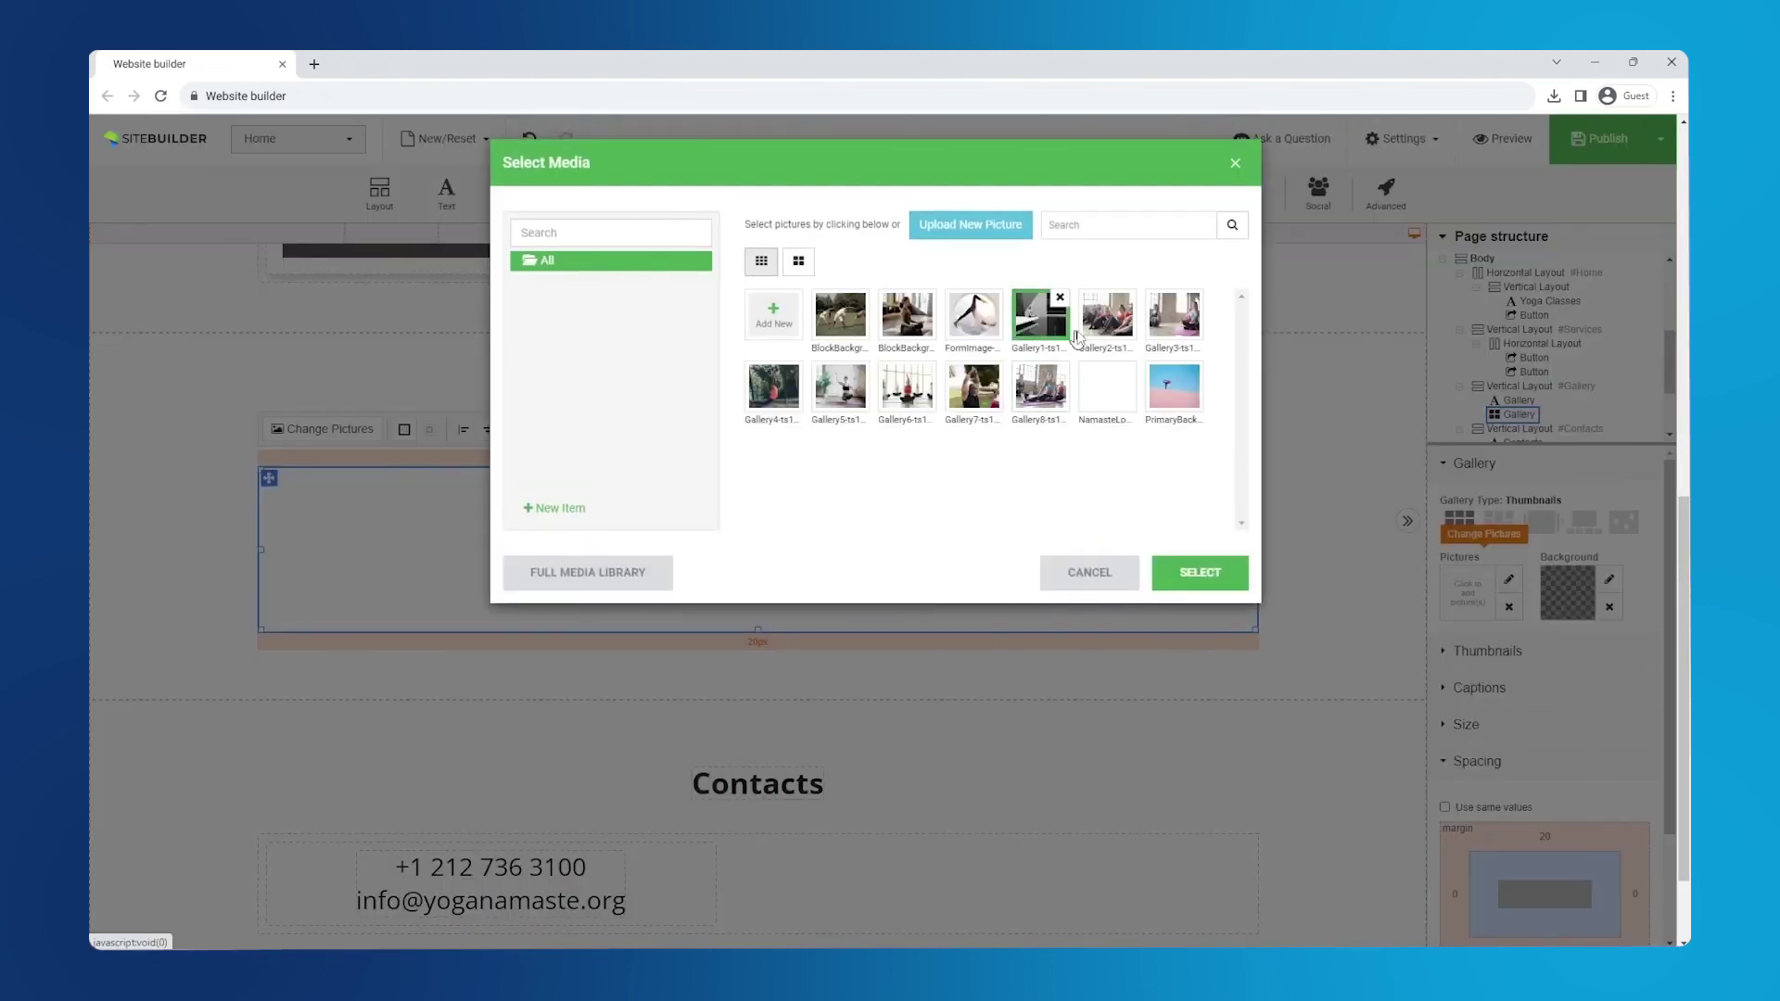
pyautogui.click(1192, 572)
# - Apply the eight yoga photos to the gallery and centre the Contacts phone and e-mail row
pyautogui.click(1196, 547)
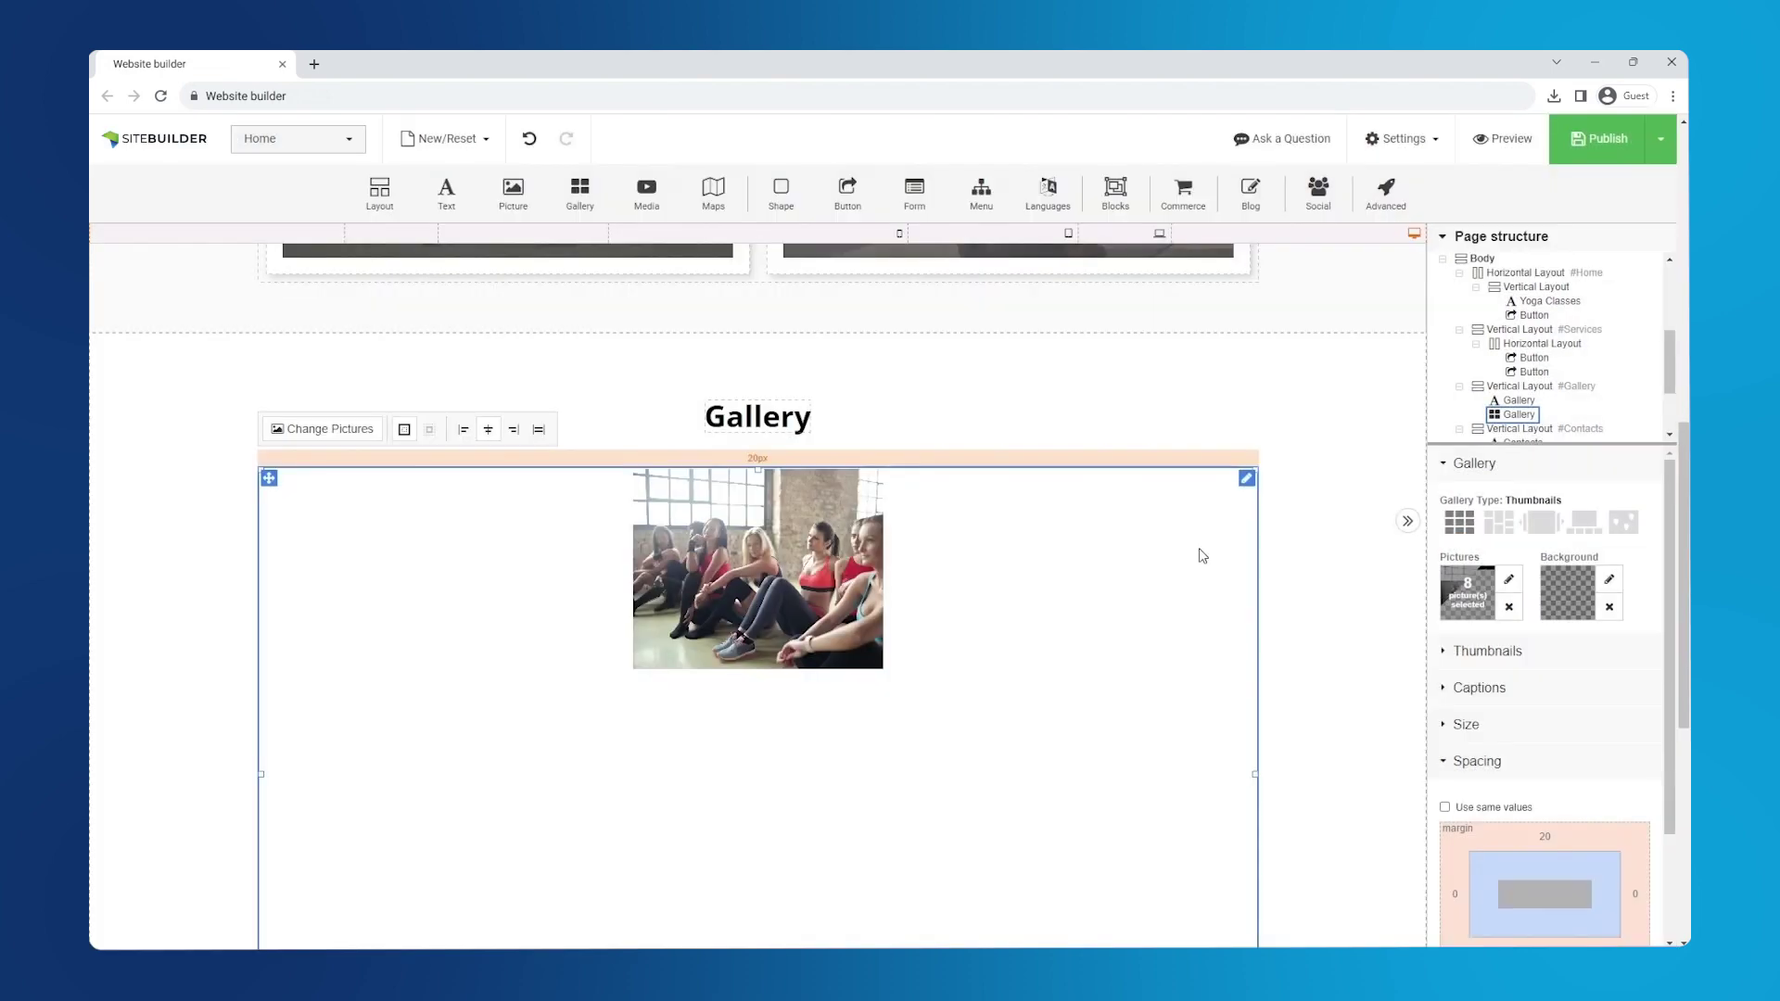
pyautogui.moveTo(1682, 452); pyautogui.dragTo(1673, 678)
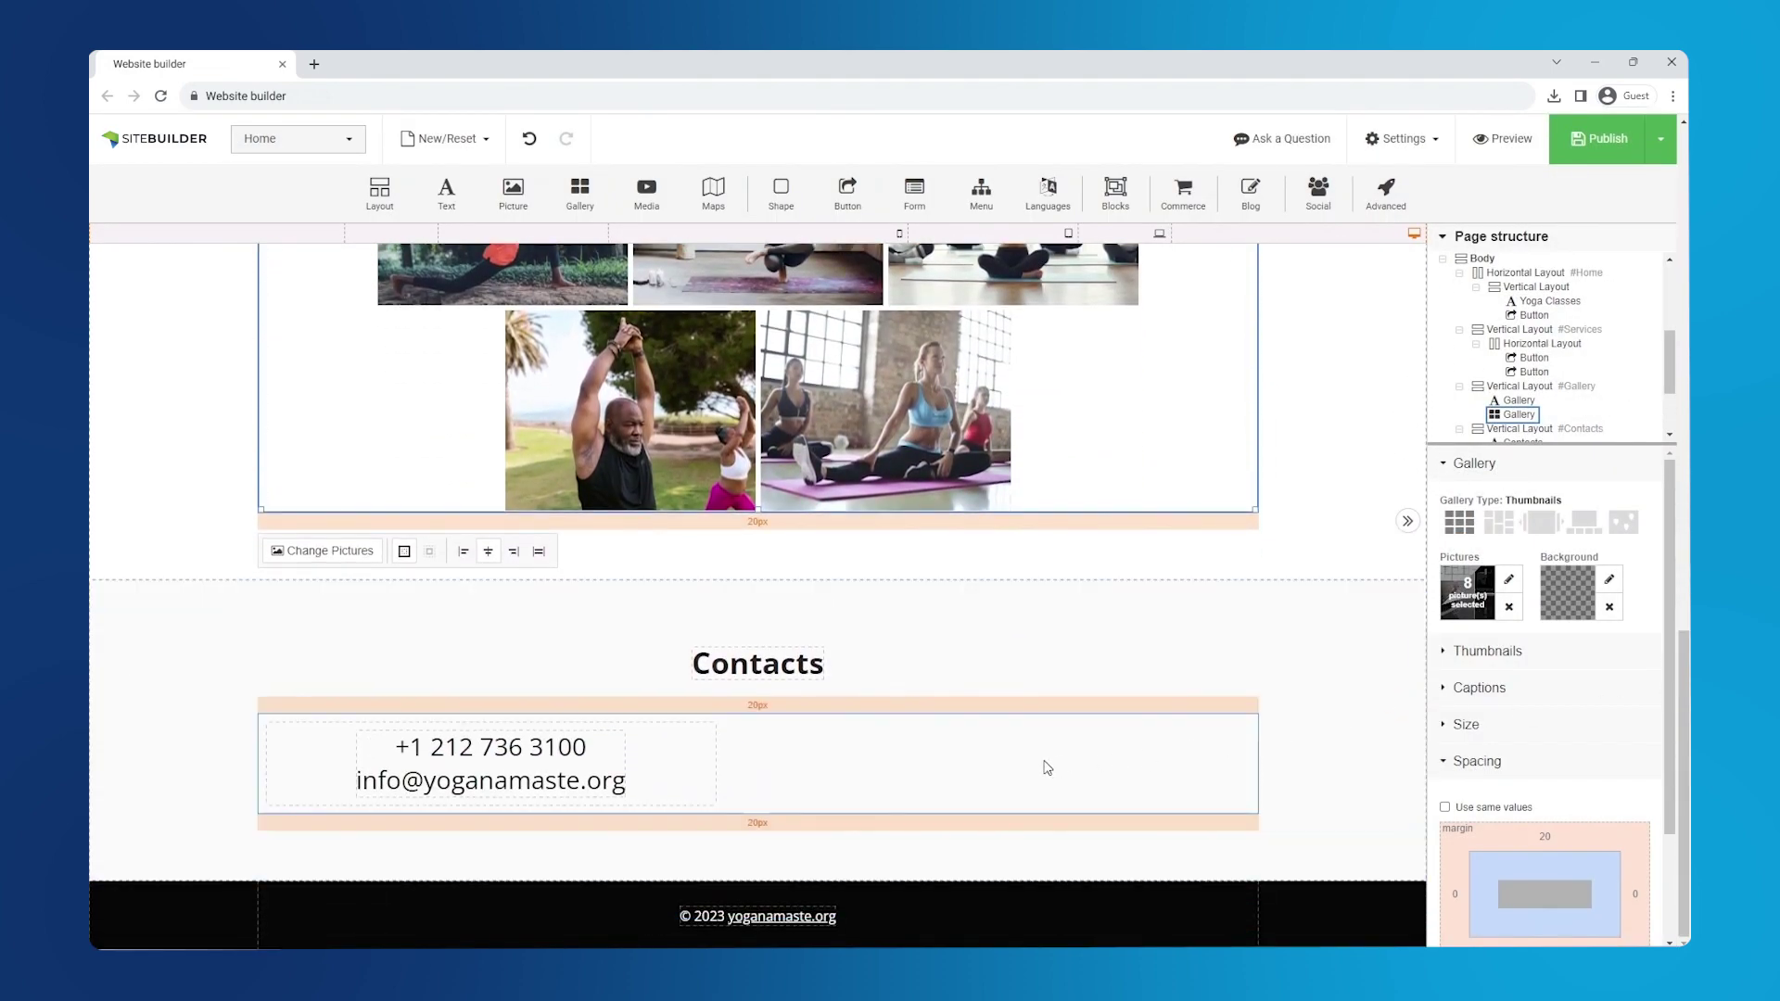
pyautogui.click(1050, 767)
pyautogui.click(1523, 470)
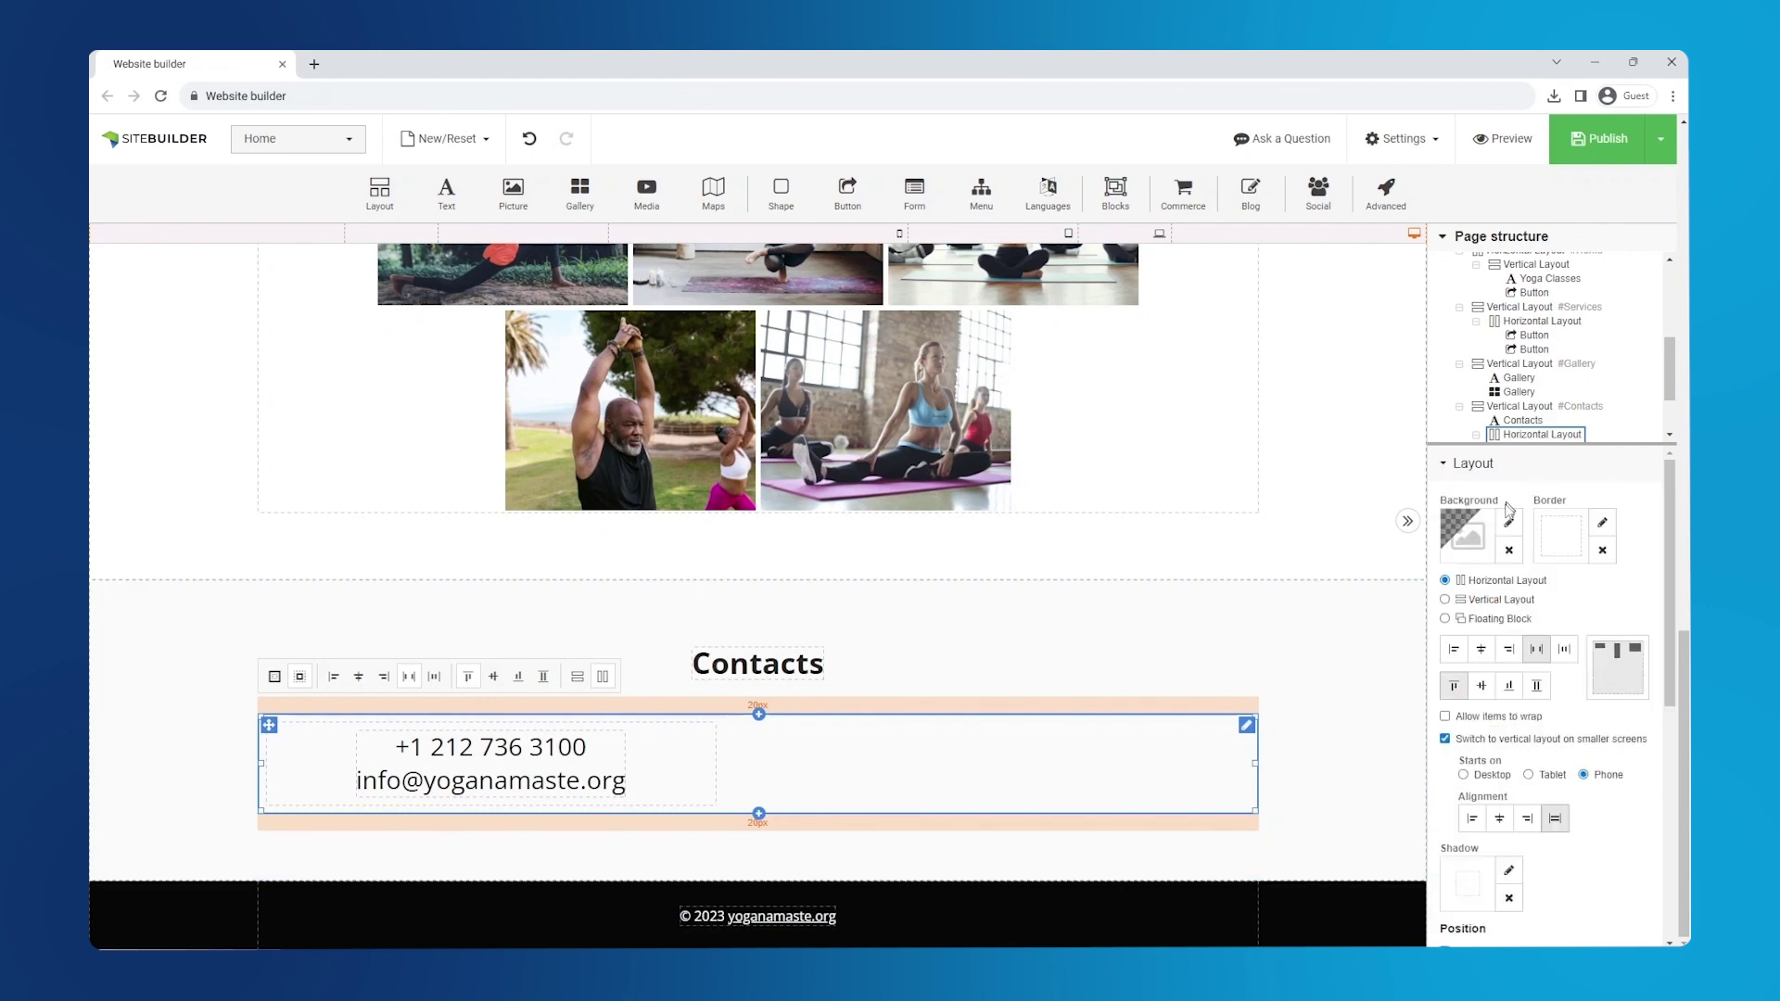
pyautogui.click(1482, 652)
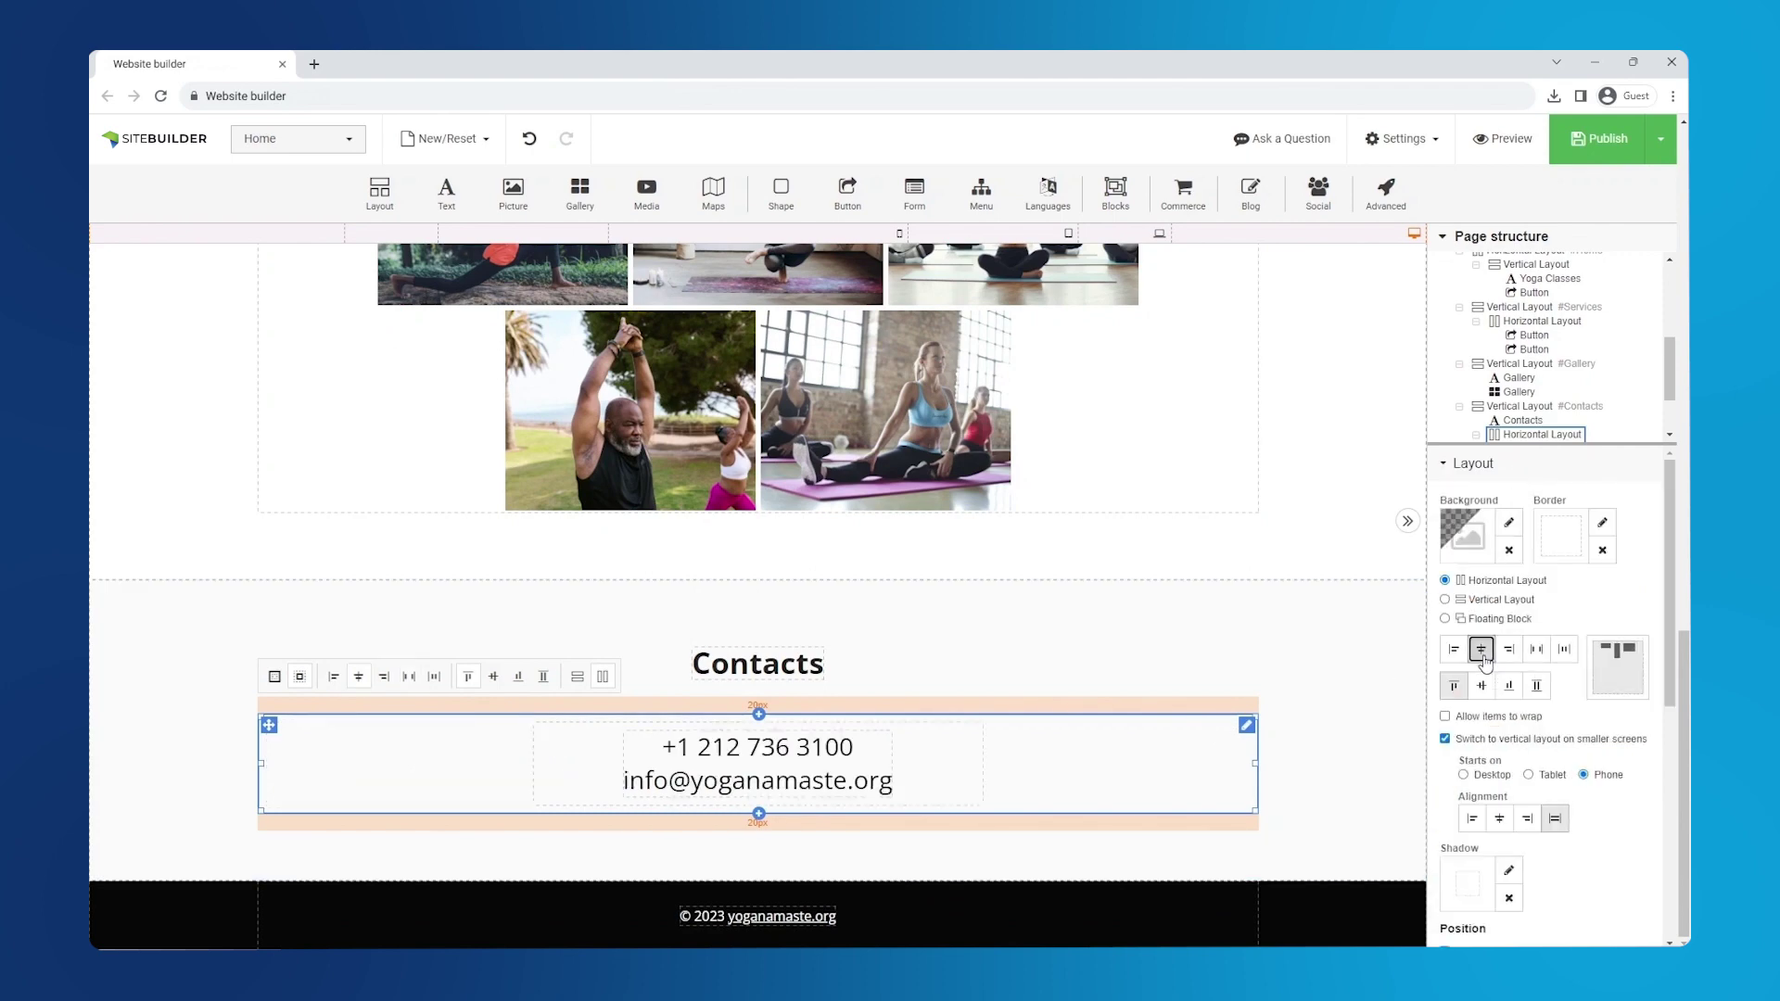
# - Save the edited site as a draft
pyautogui.scroll(15, 1281, 674)
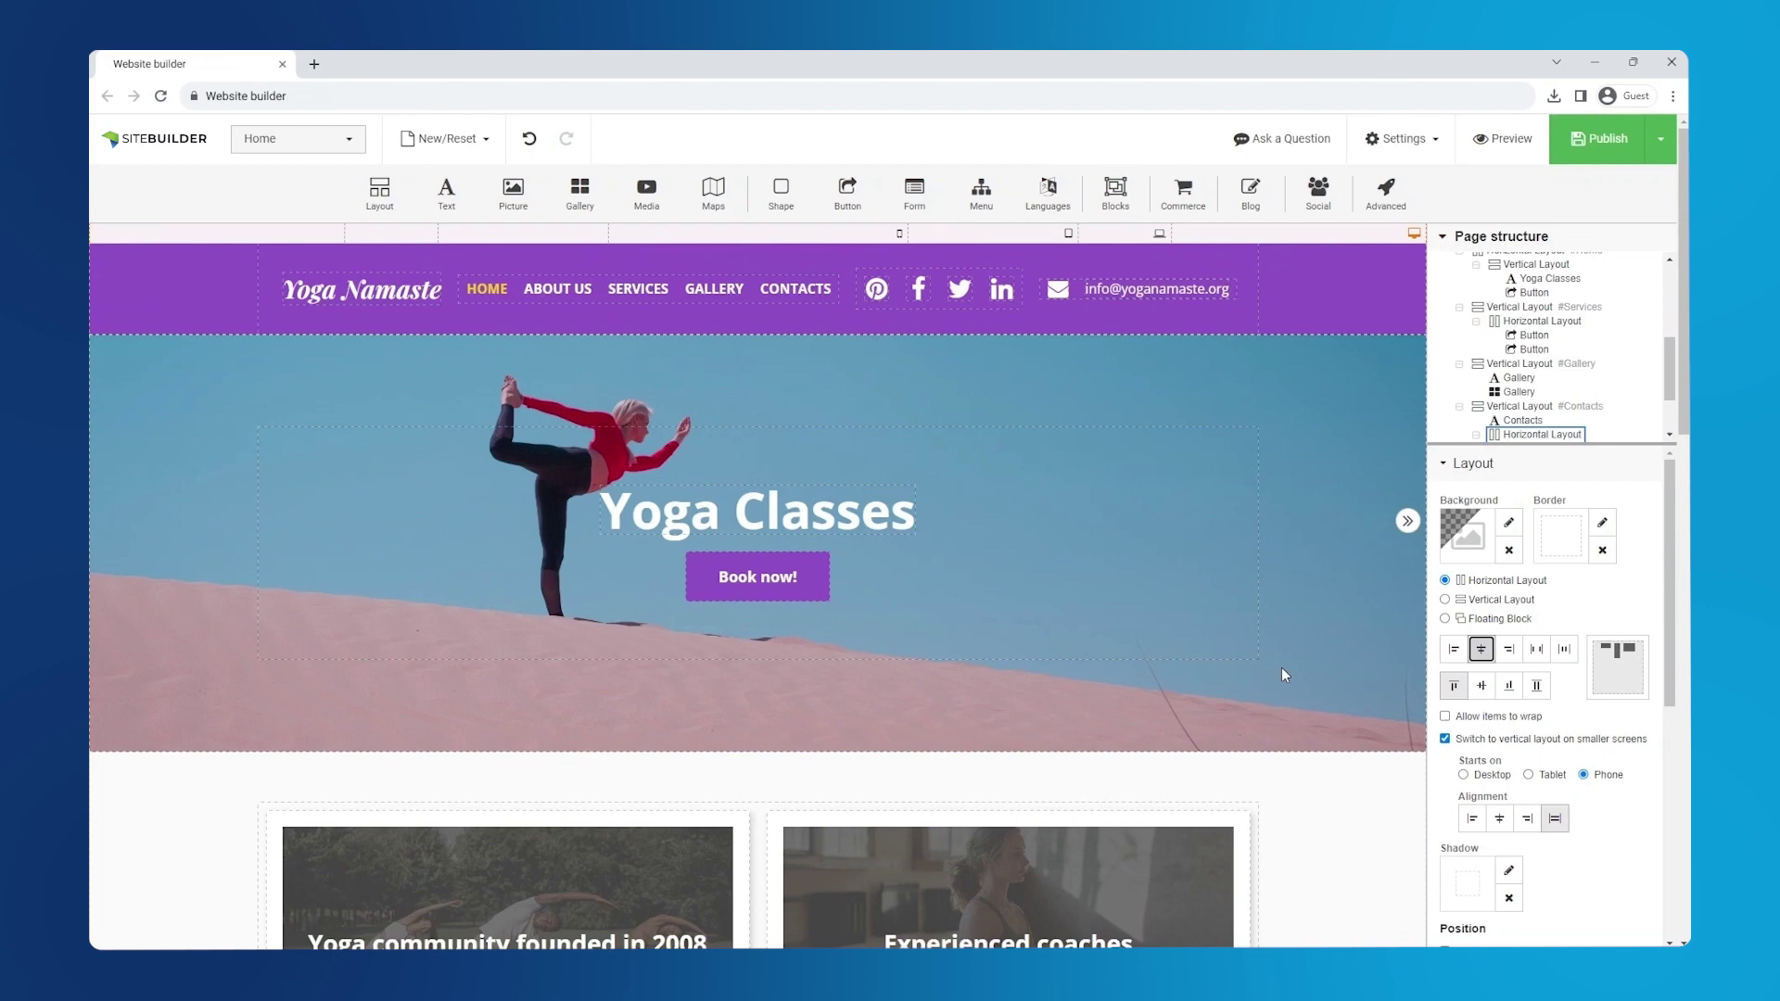
pyautogui.moveTo(1640, 170)
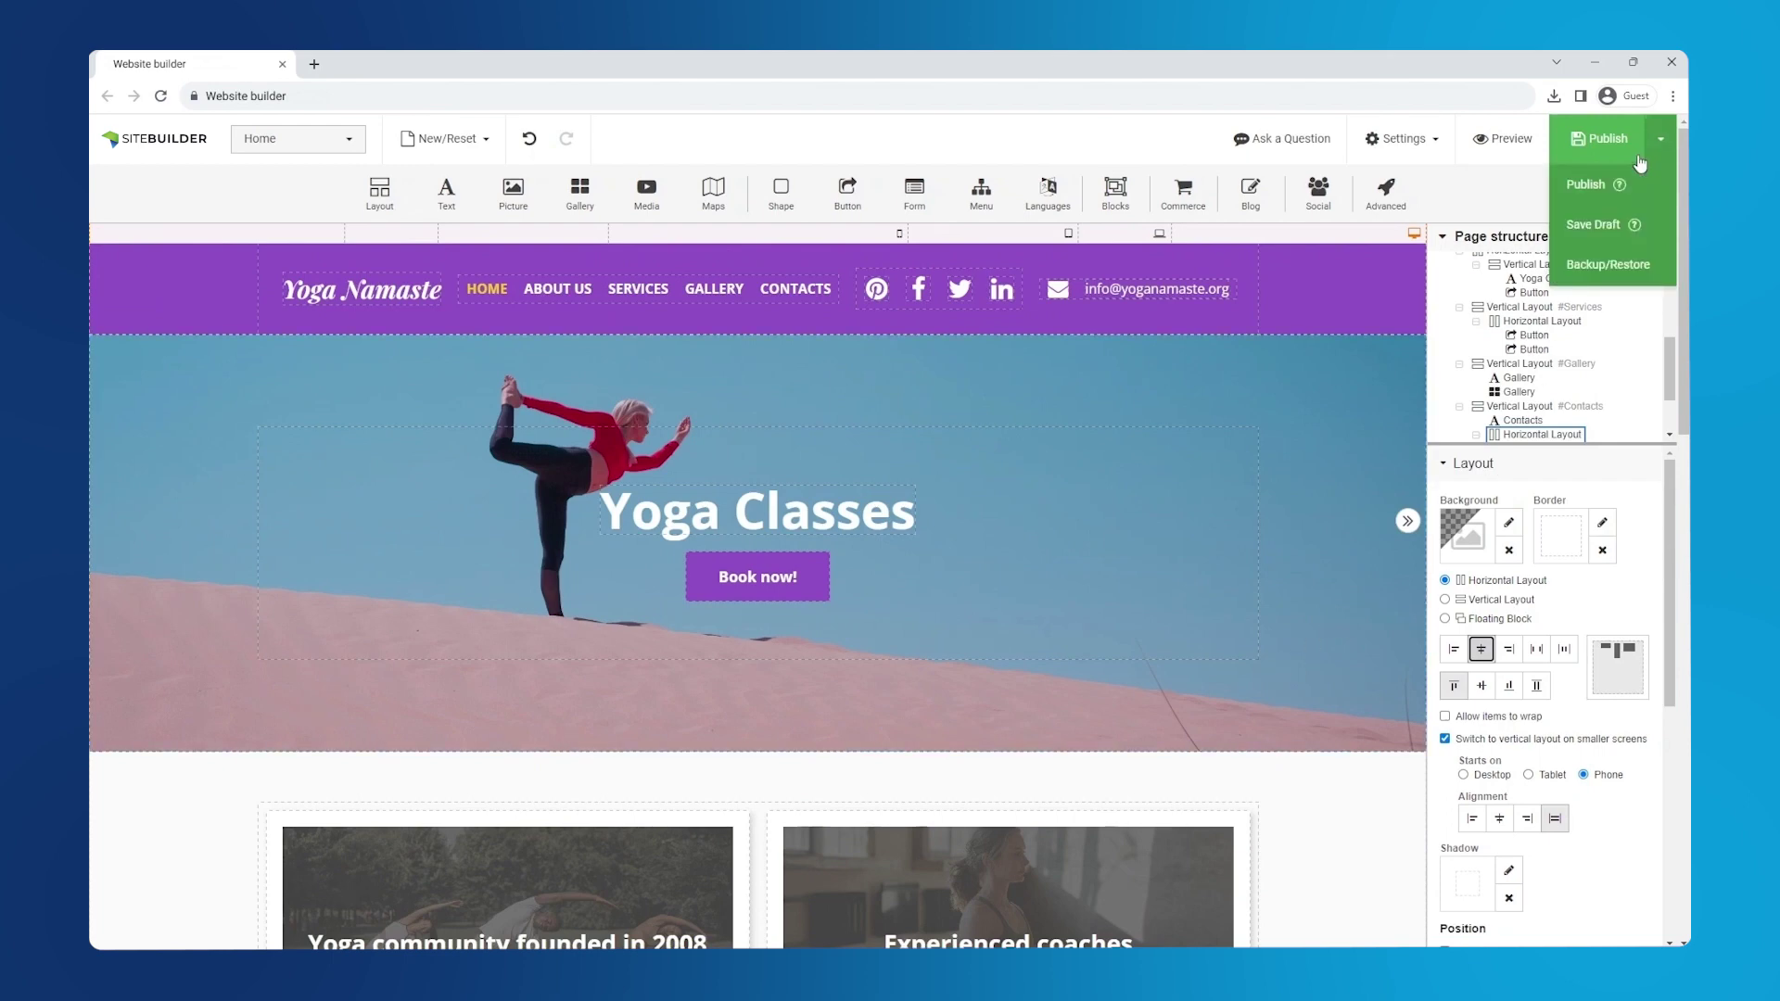
pyautogui.click(1650, 231)
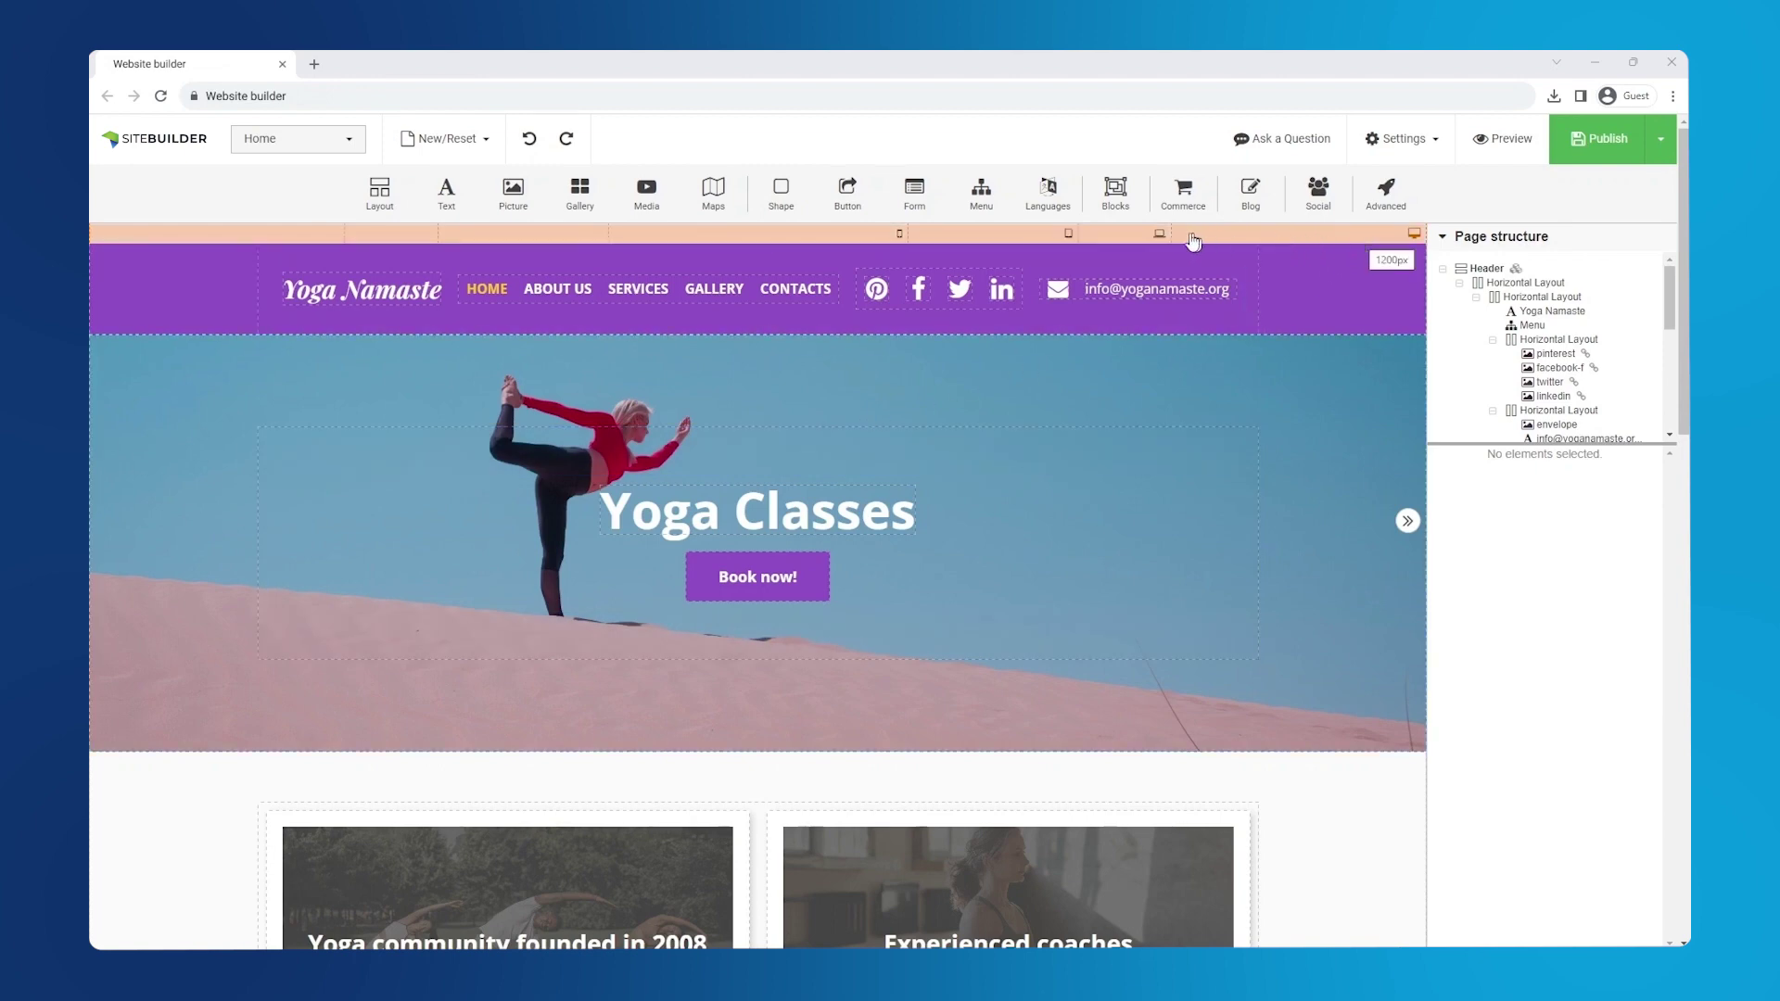
# - Narrow the page view from tablet width down to phone width
pyautogui.click(1115, 238)
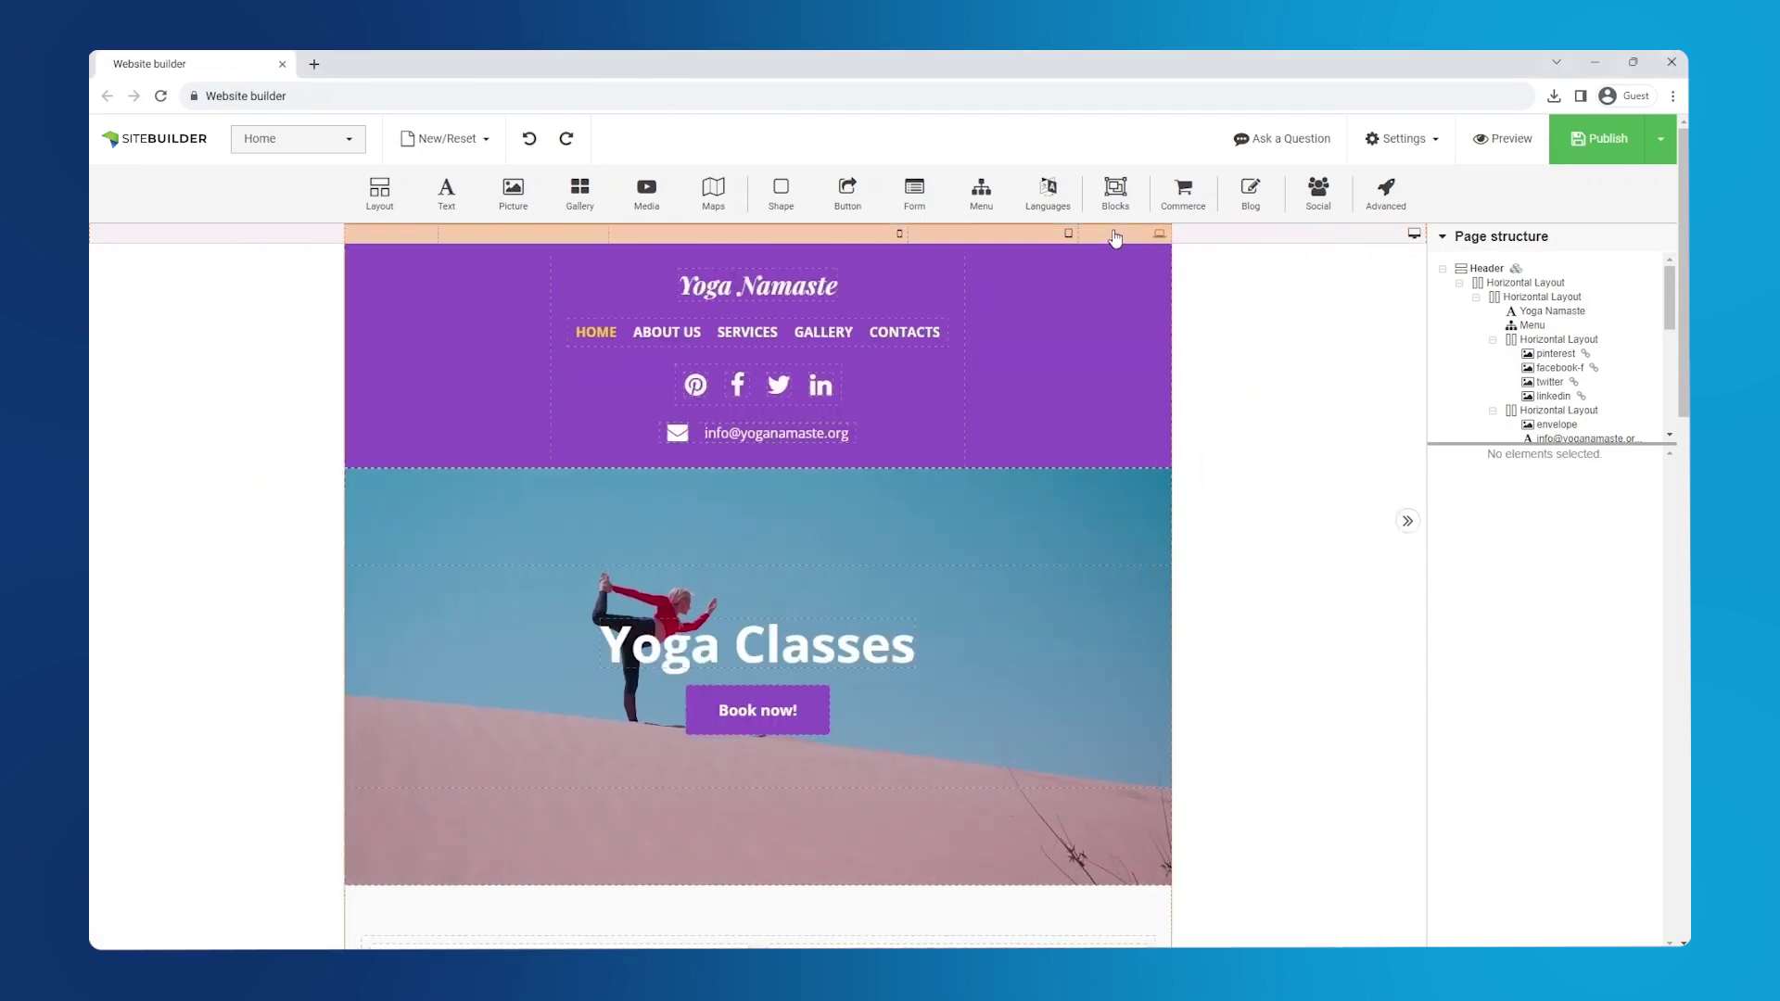
pyautogui.click(996, 240)
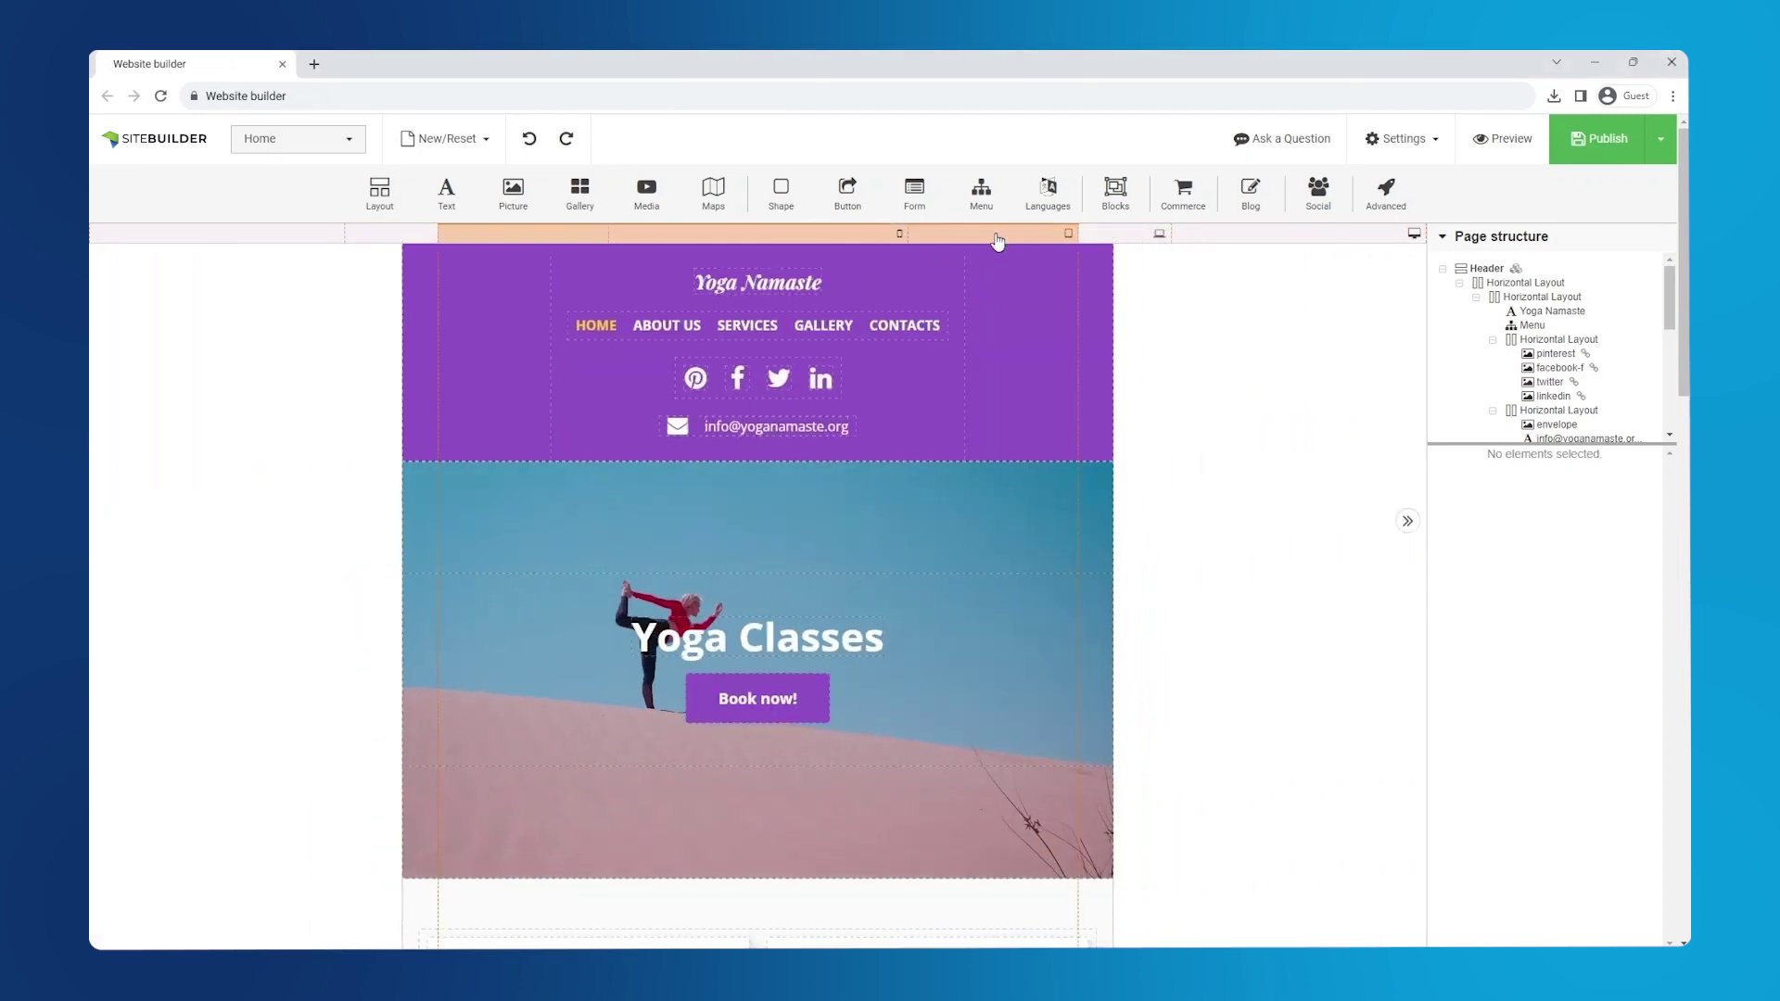
pyautogui.click(835, 239)
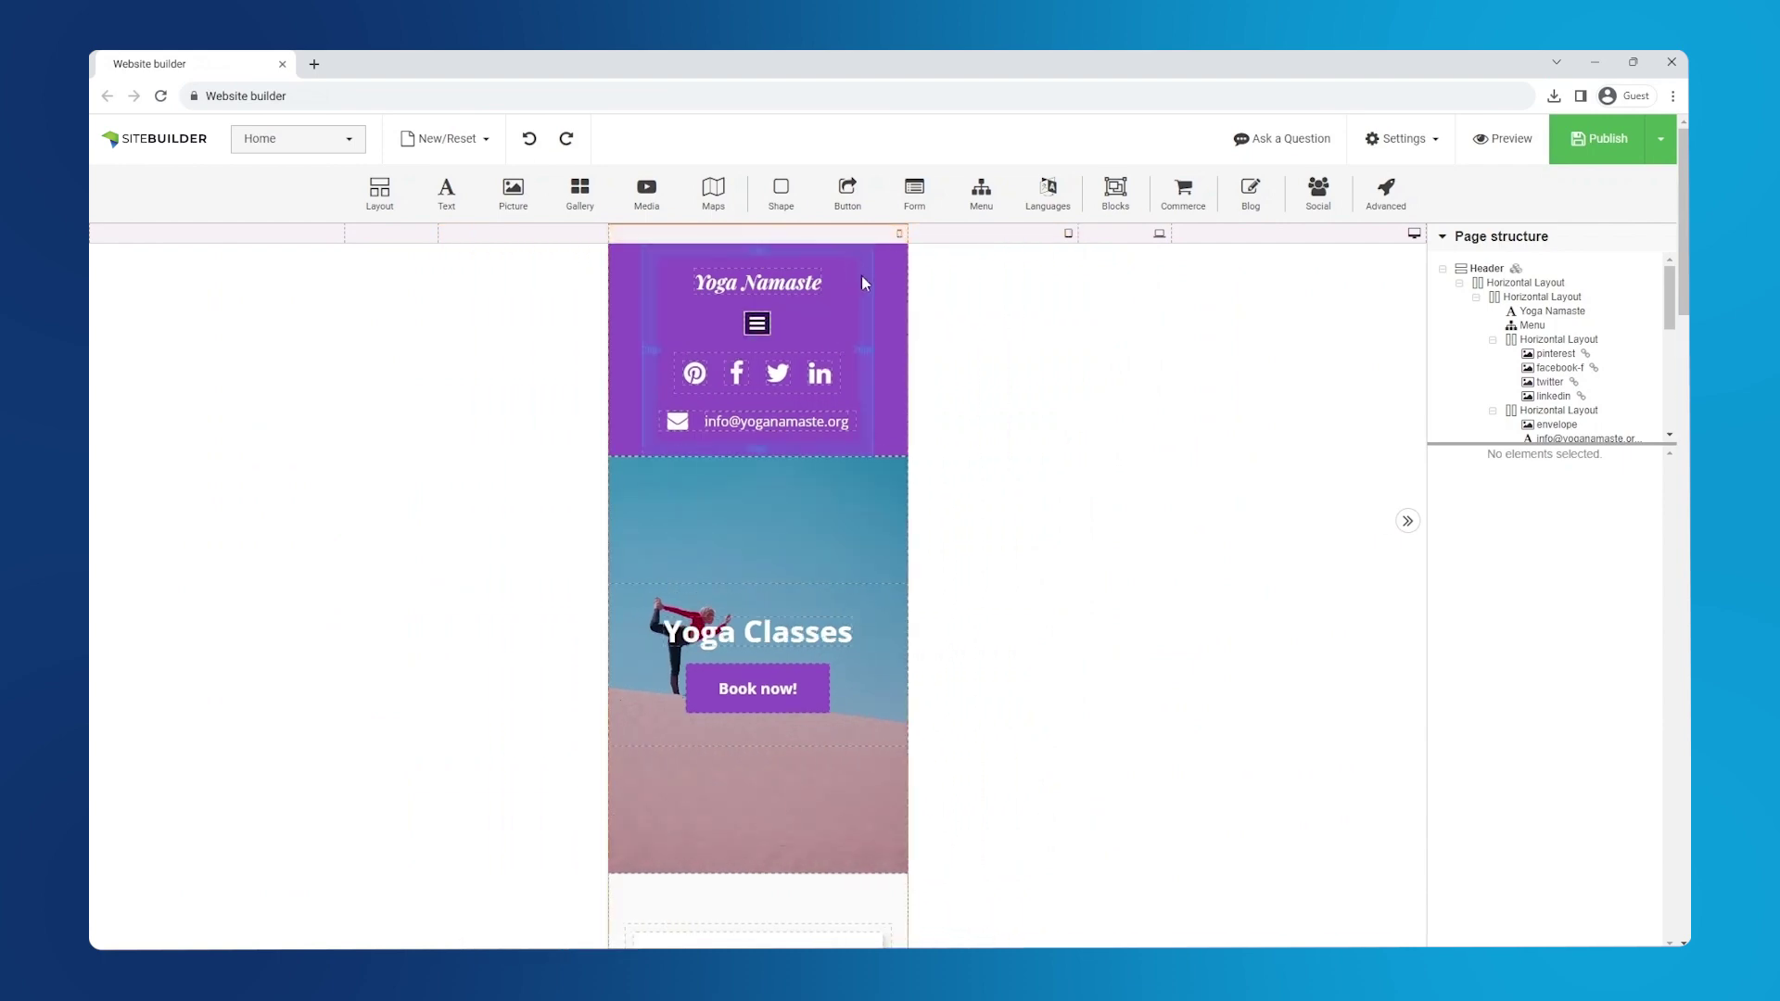
# - Toggle the header layout's vertical stacking on small screens off and back on
pyautogui.click(801, 304)
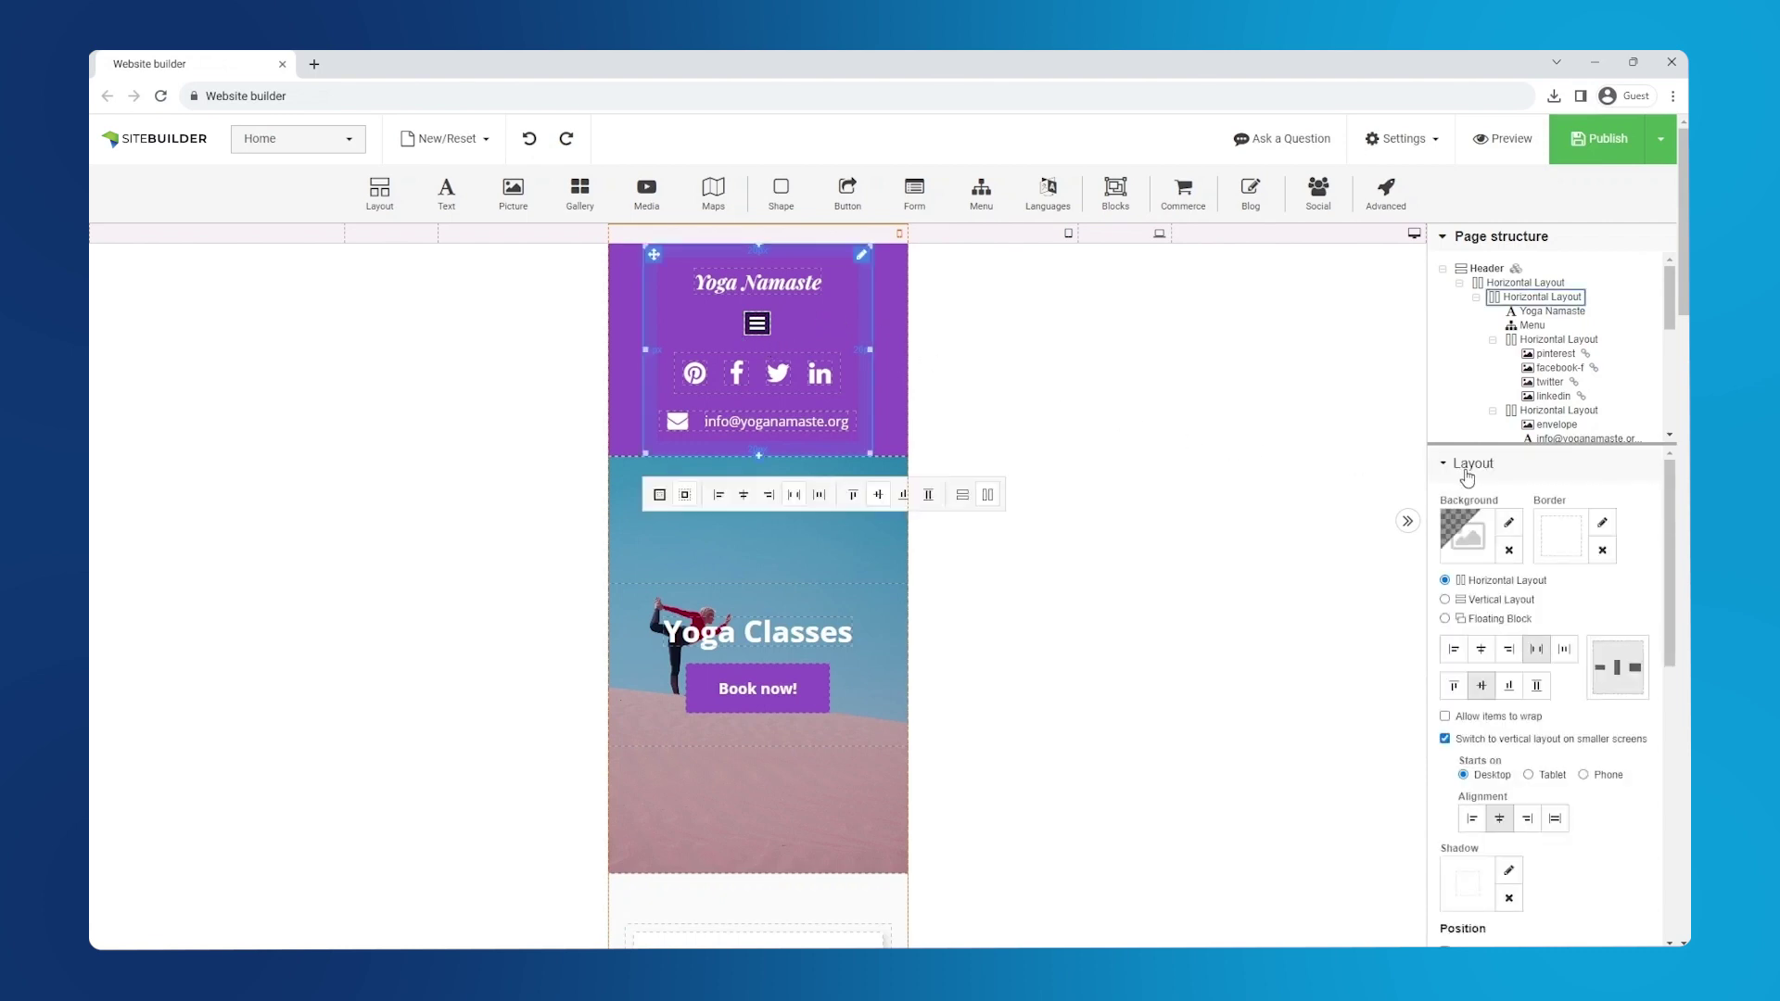
pyautogui.click(1445, 739)
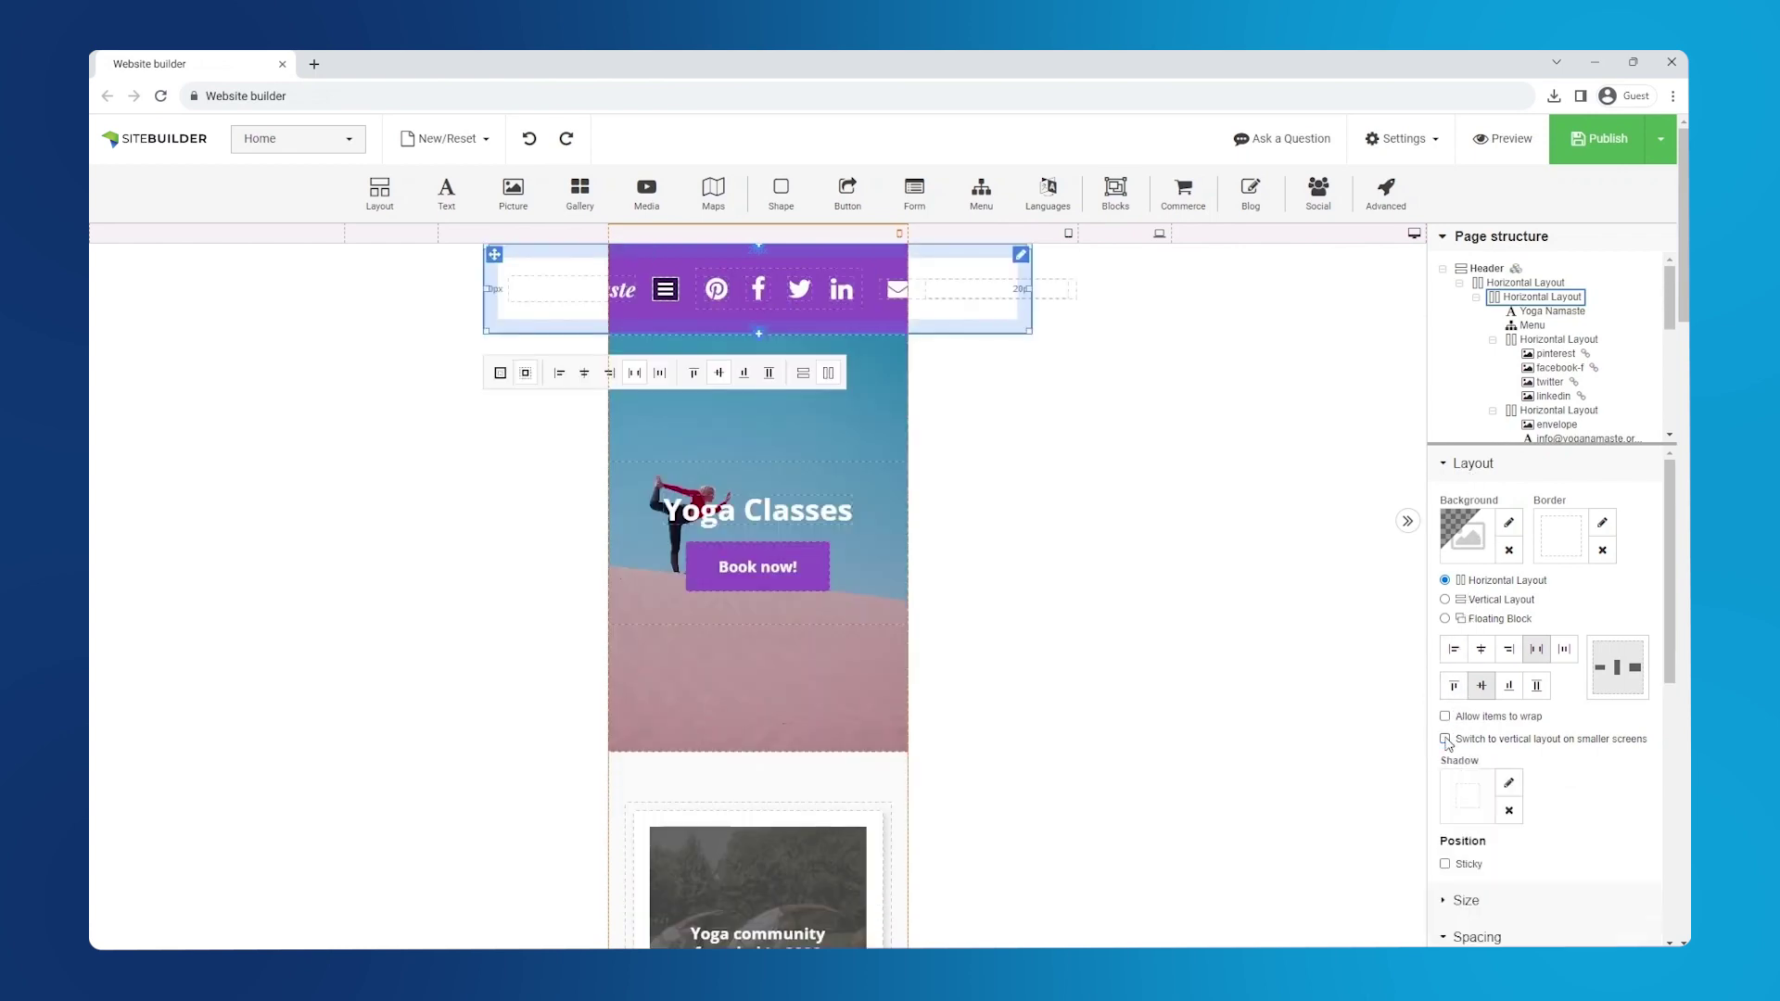
pyautogui.click(1445, 739)
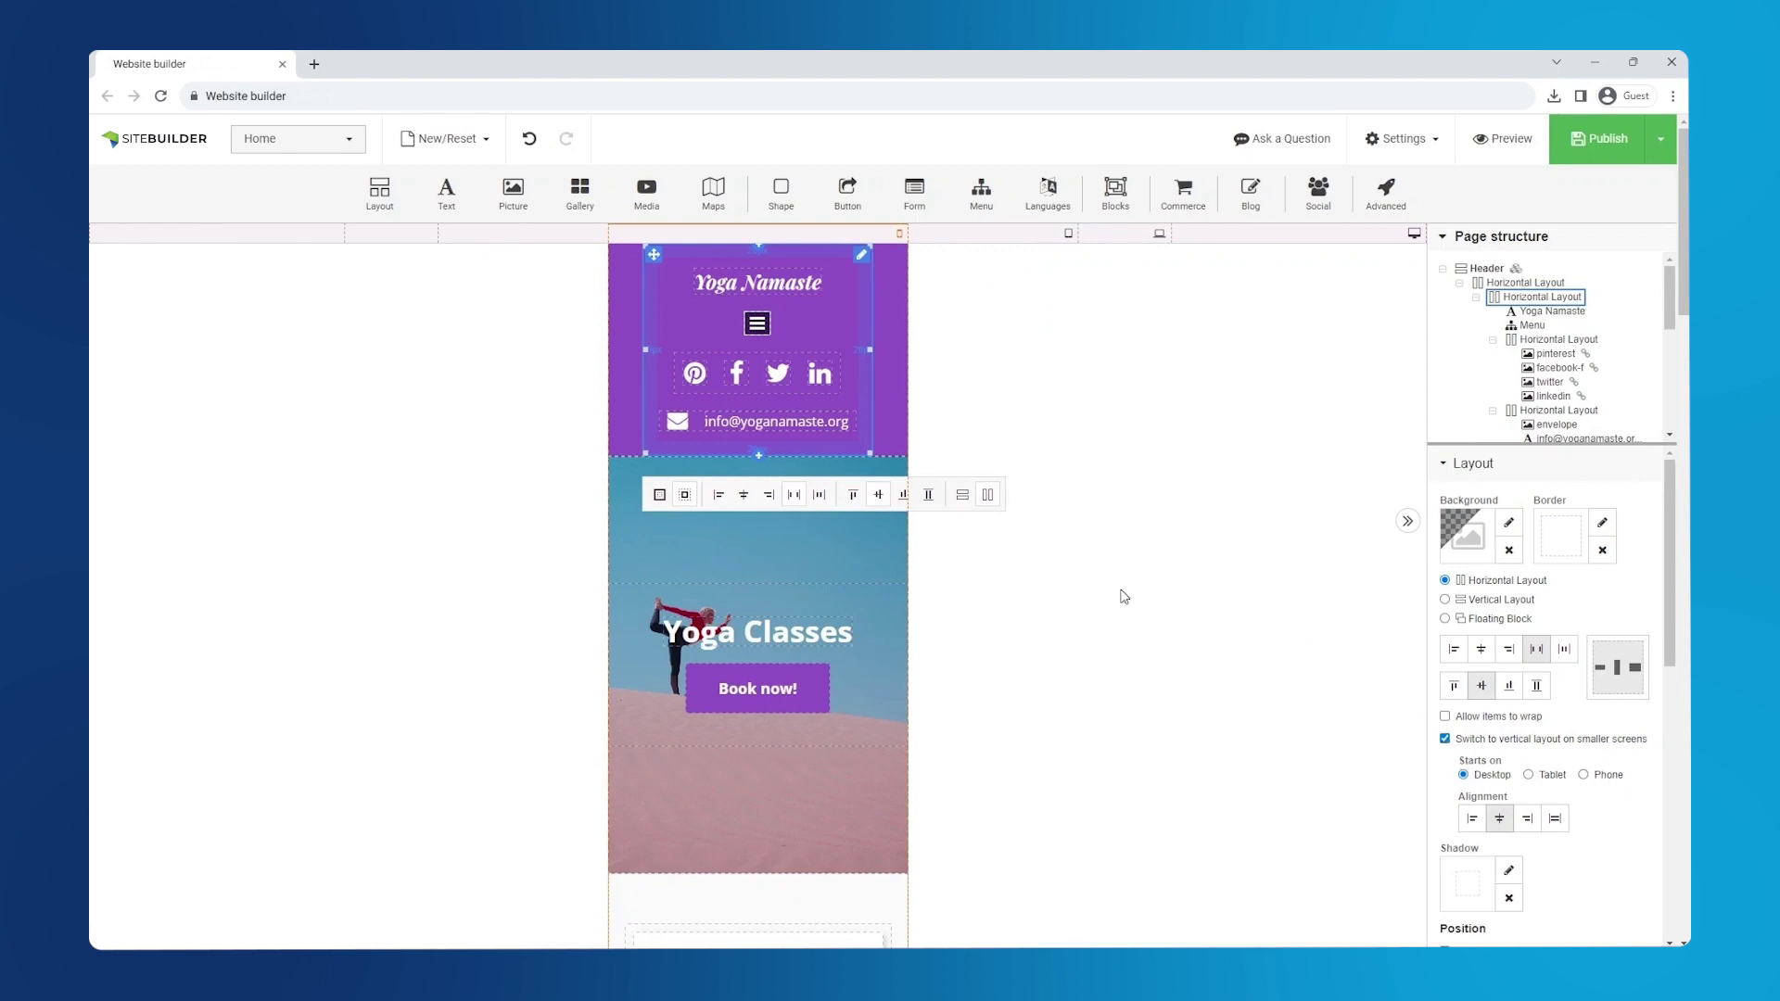
# - Hide the Services section on phones by unticking Show on phone
pyautogui.scroll(-6, 1124, 597)
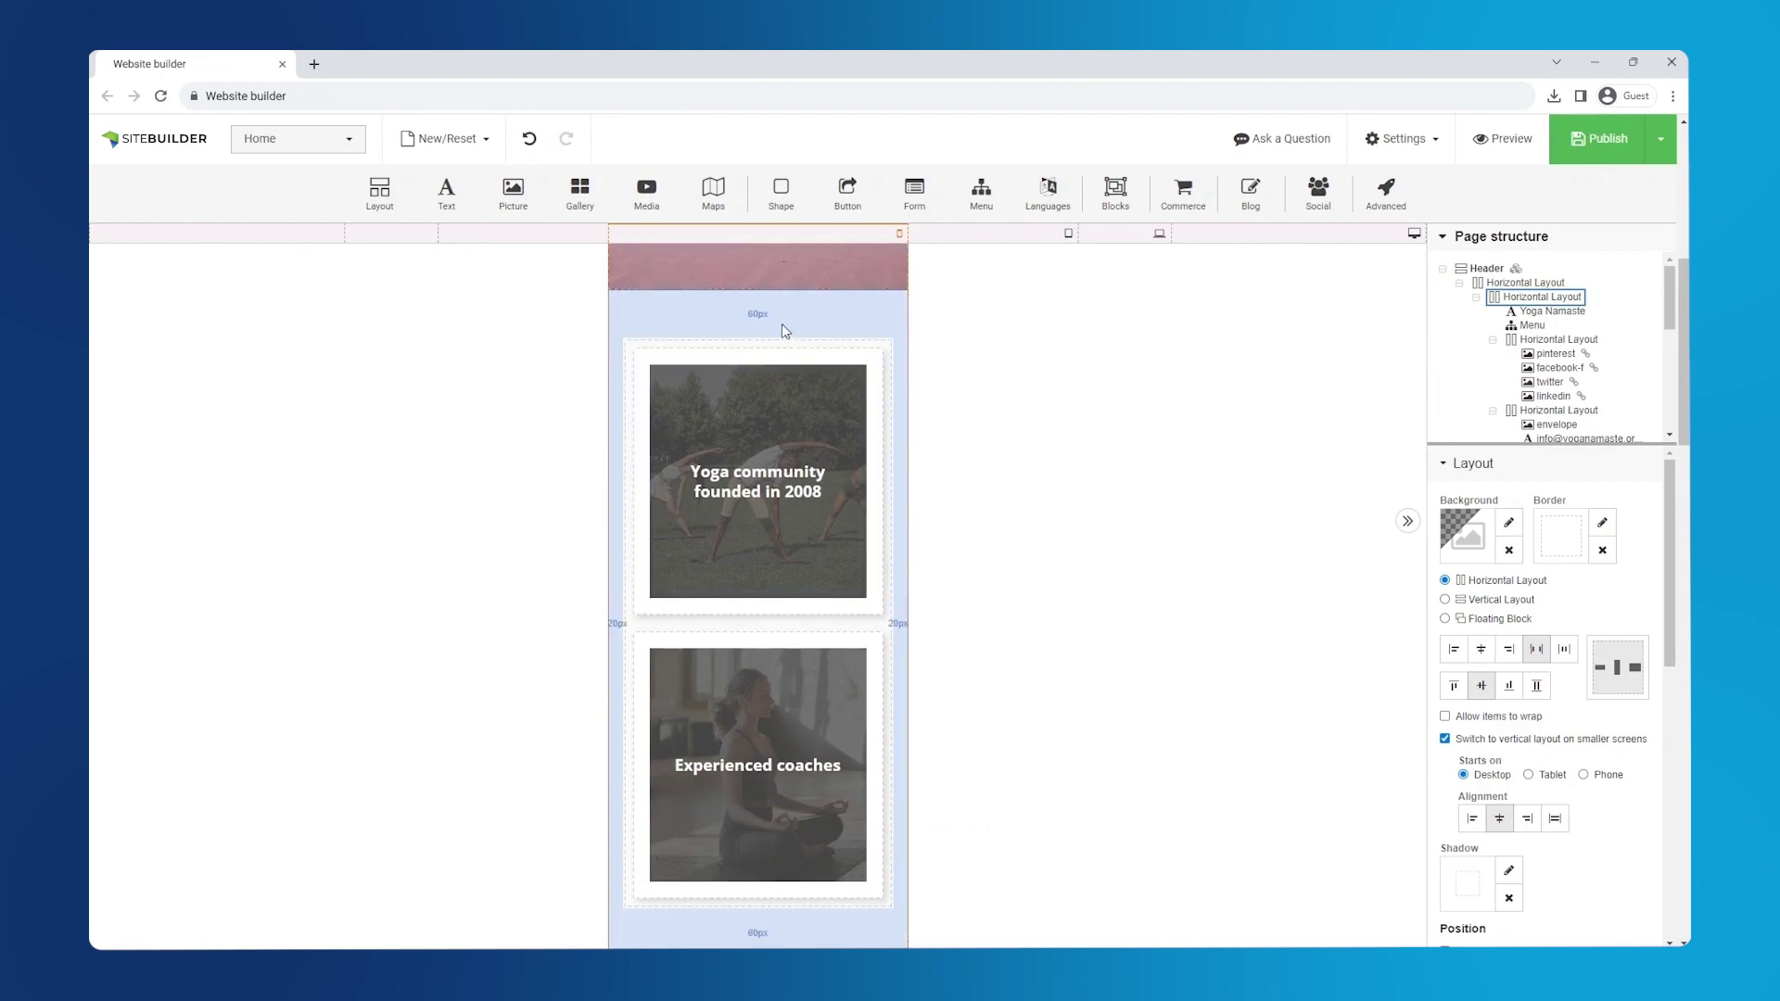
pyautogui.click(782, 331)
pyautogui.moveTo(1675, 562); pyautogui.dragTo(1674, 817)
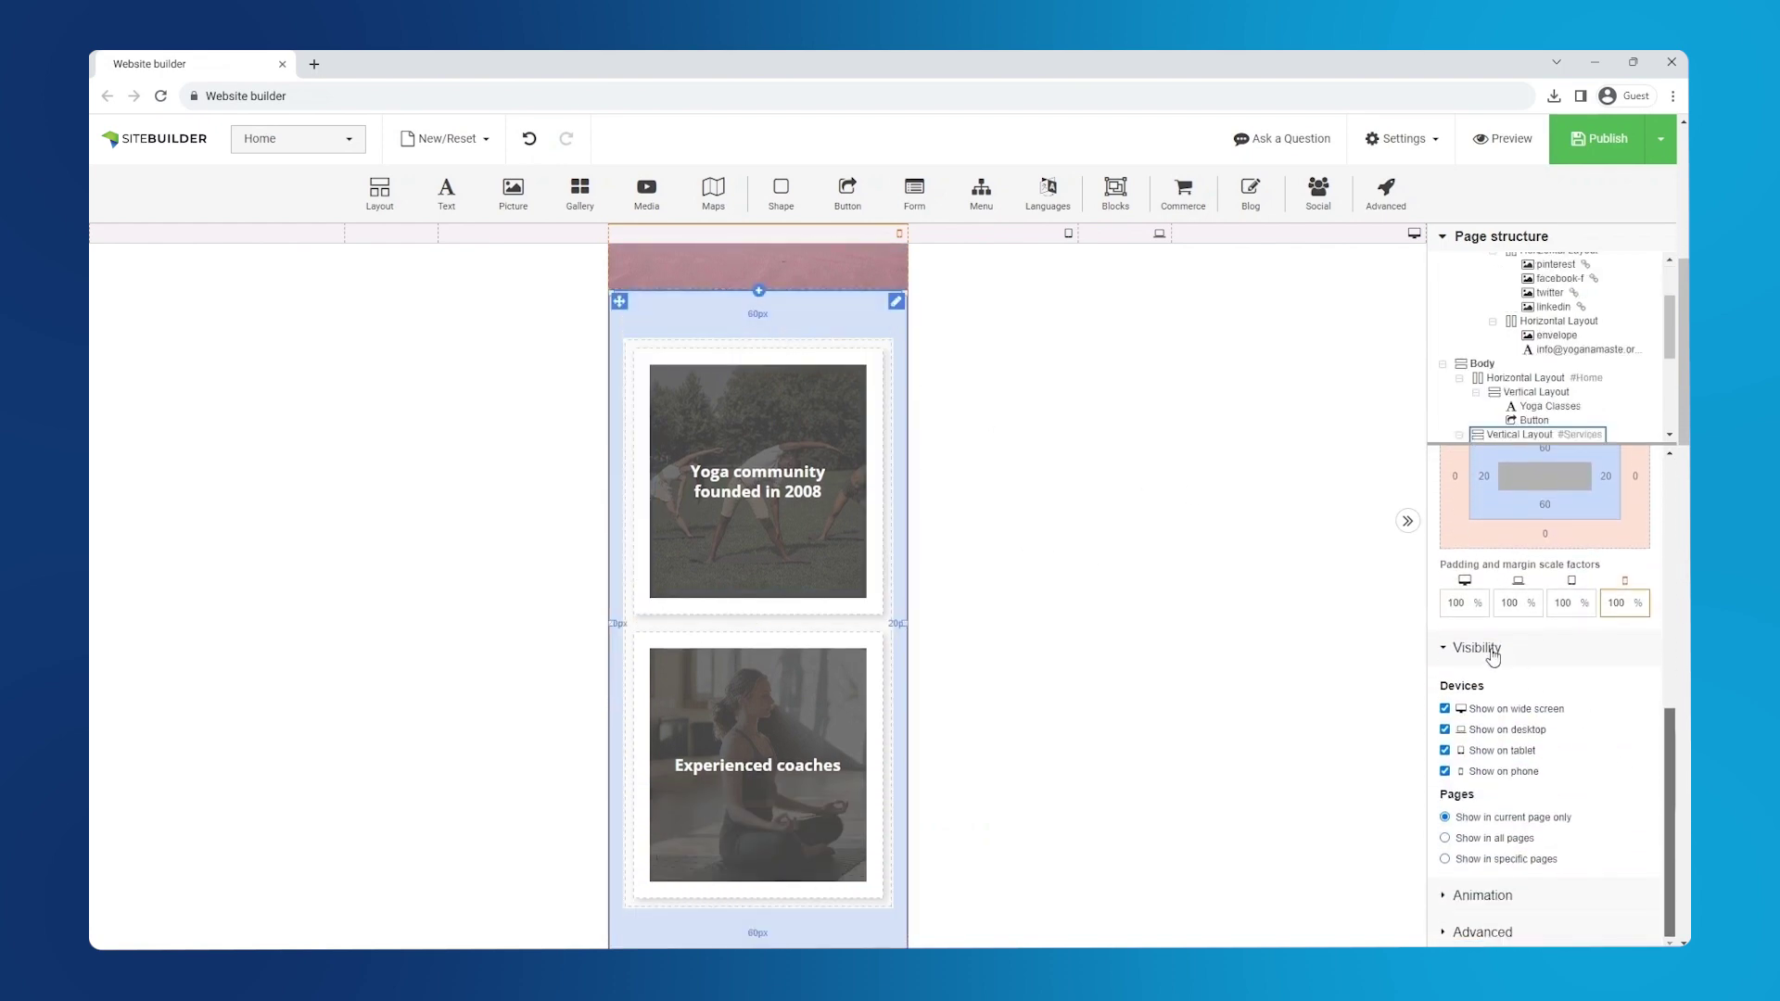
pyautogui.click(1446, 775)
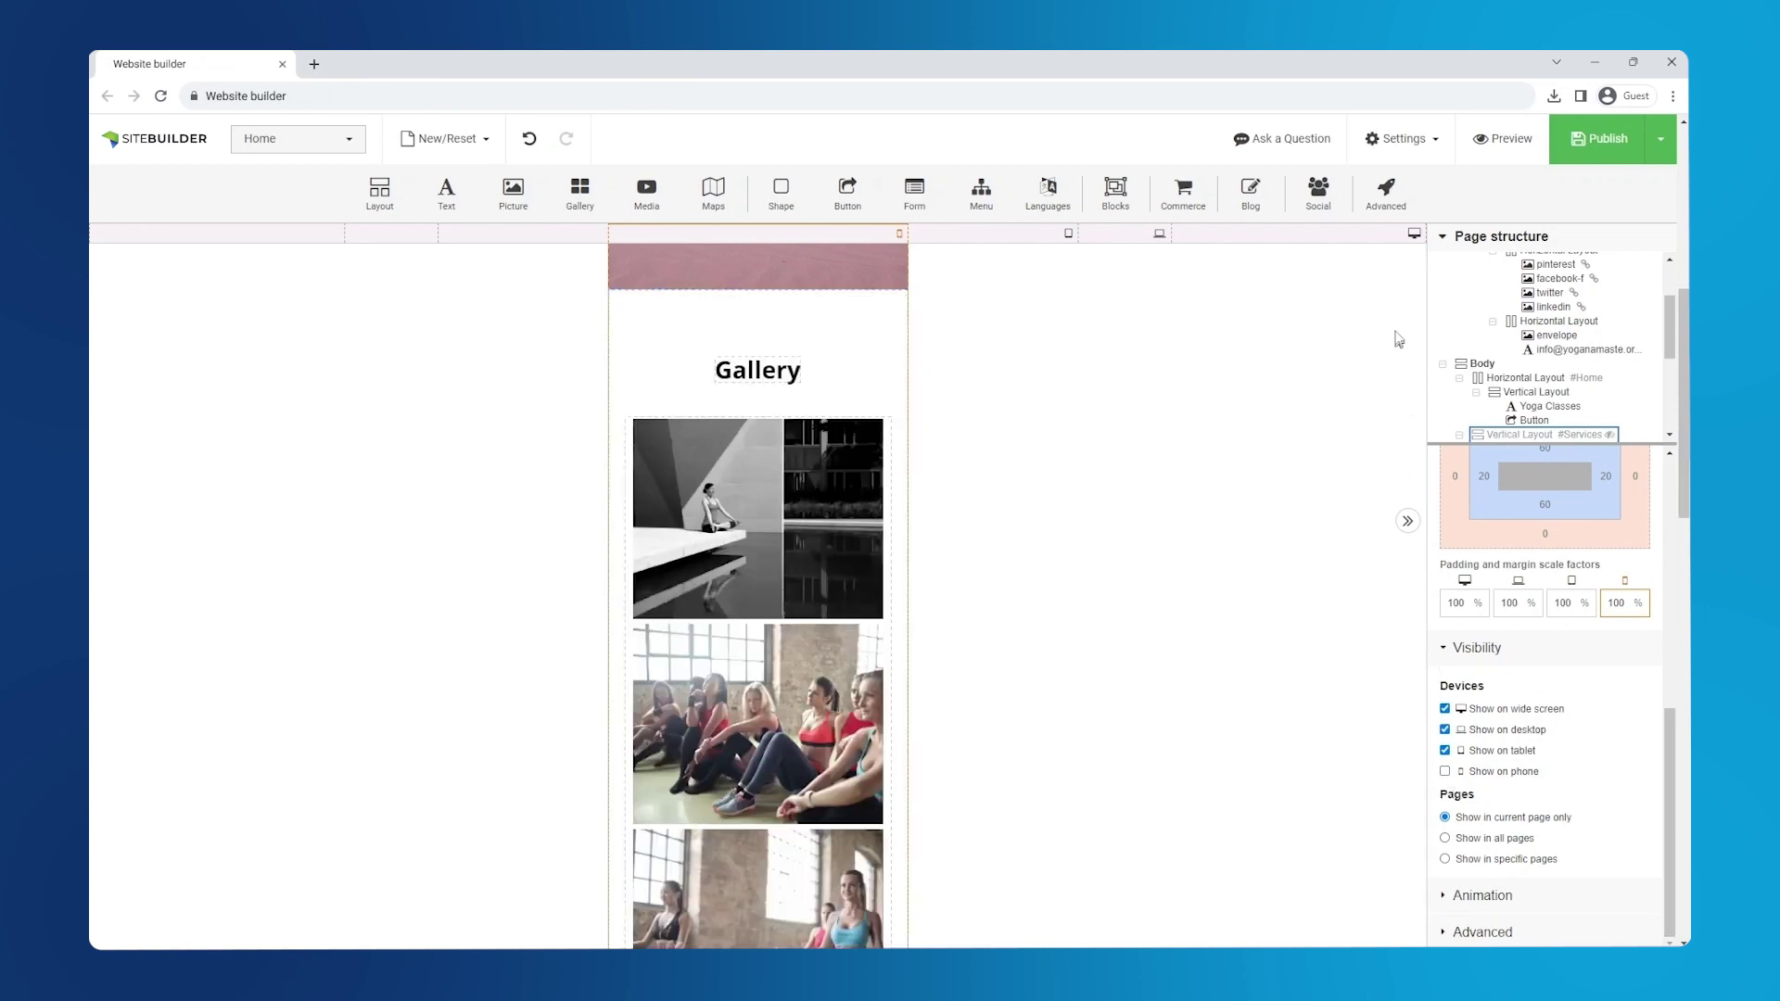
# - Back at wide-screen view, remove the header layout's 1200 px maximum width
pyautogui.click(1394, 241)
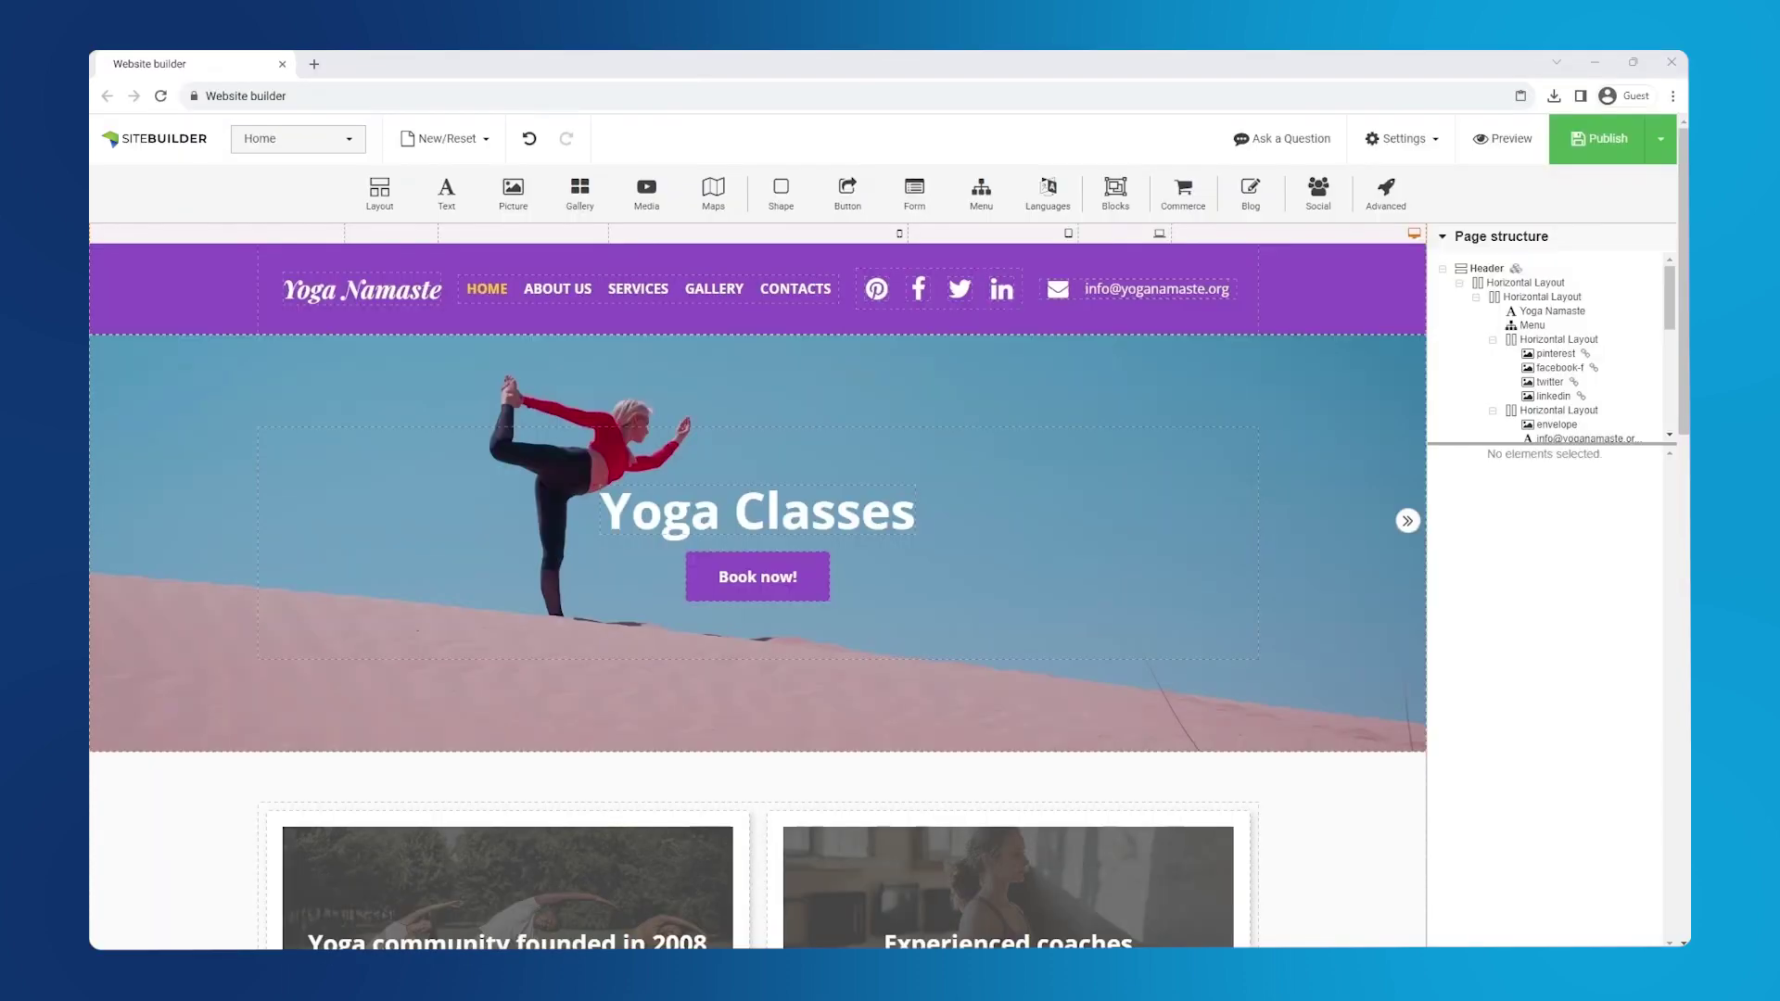
pyautogui.click(658, 319)
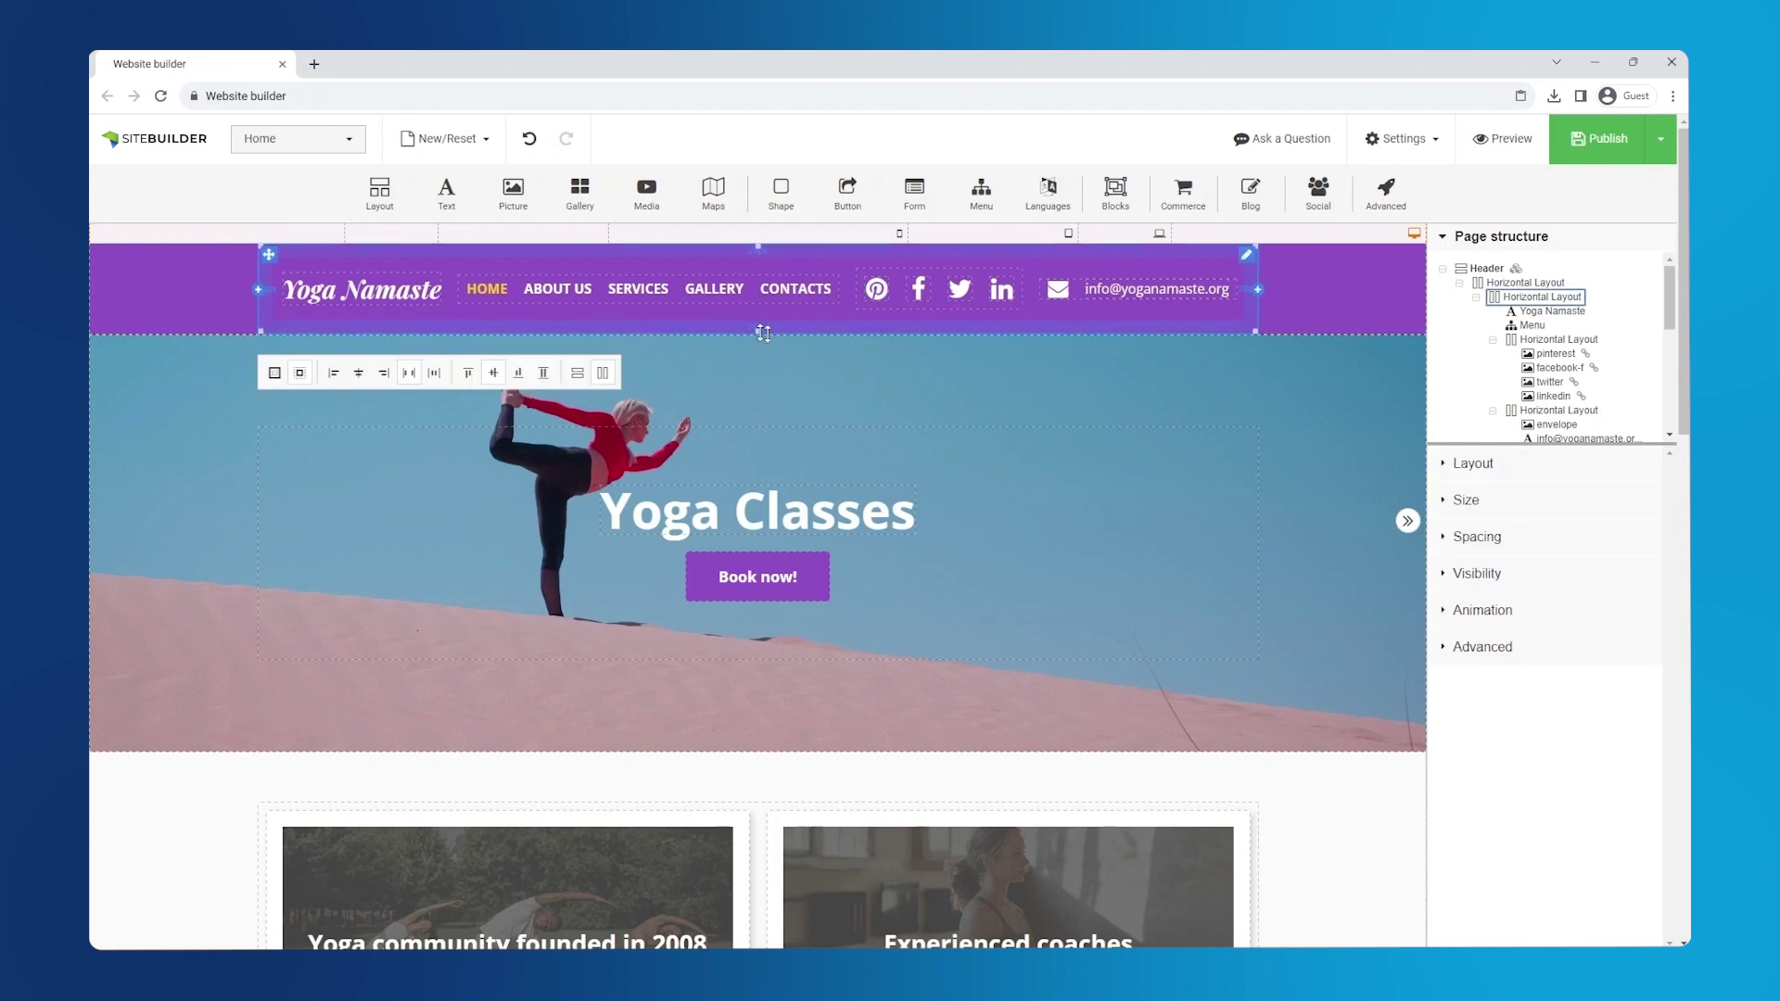
pyautogui.click(1468, 505)
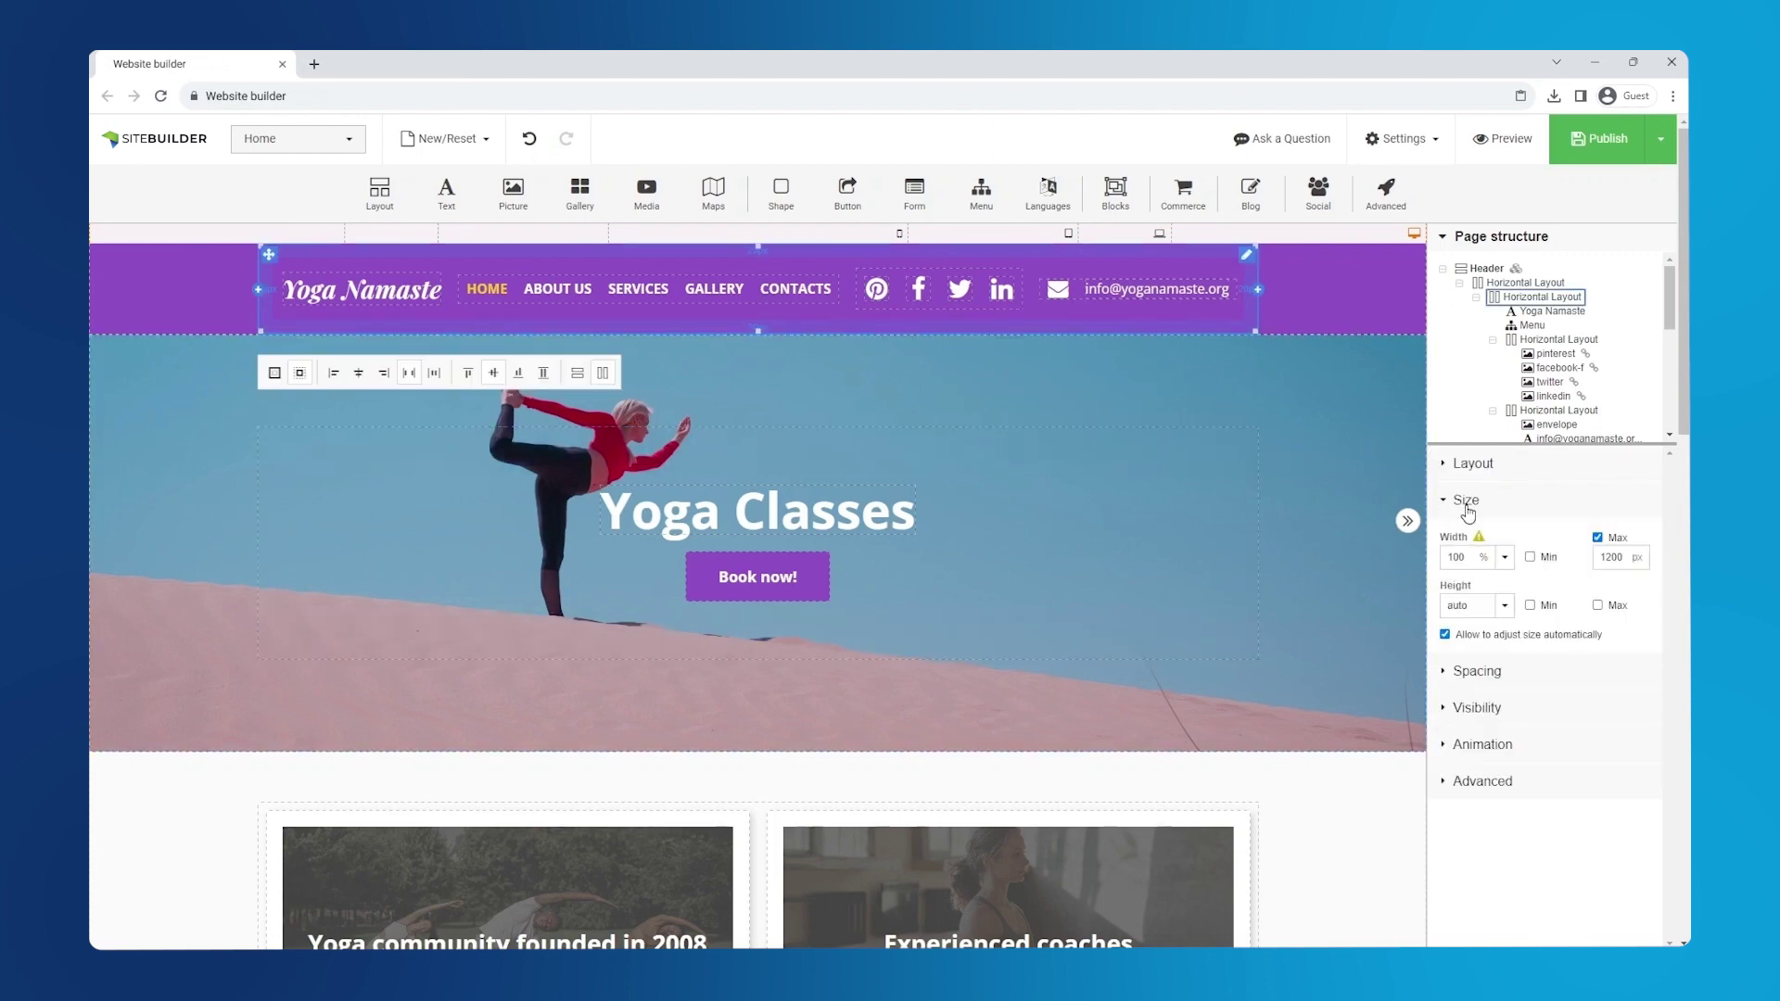
pyautogui.click(1597, 538)
pyautogui.click(1547, 510)
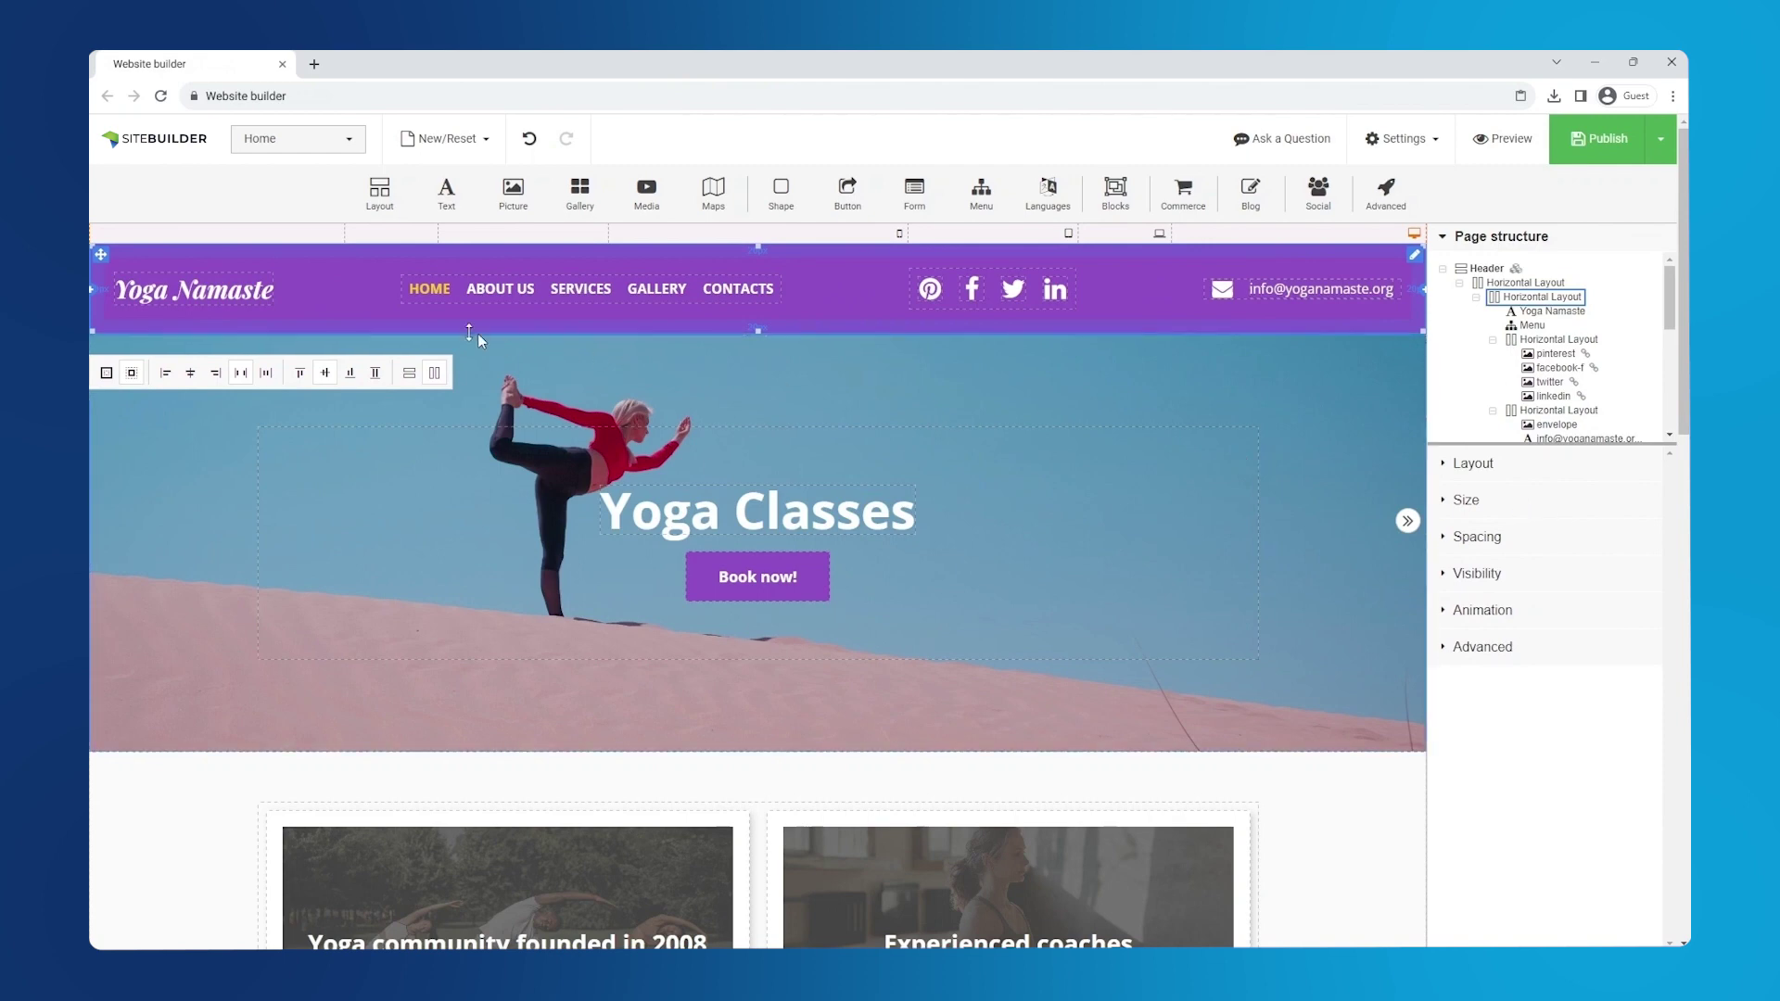
# - Remove the Yoga Namaste text from the header
pyautogui.click(219, 298)
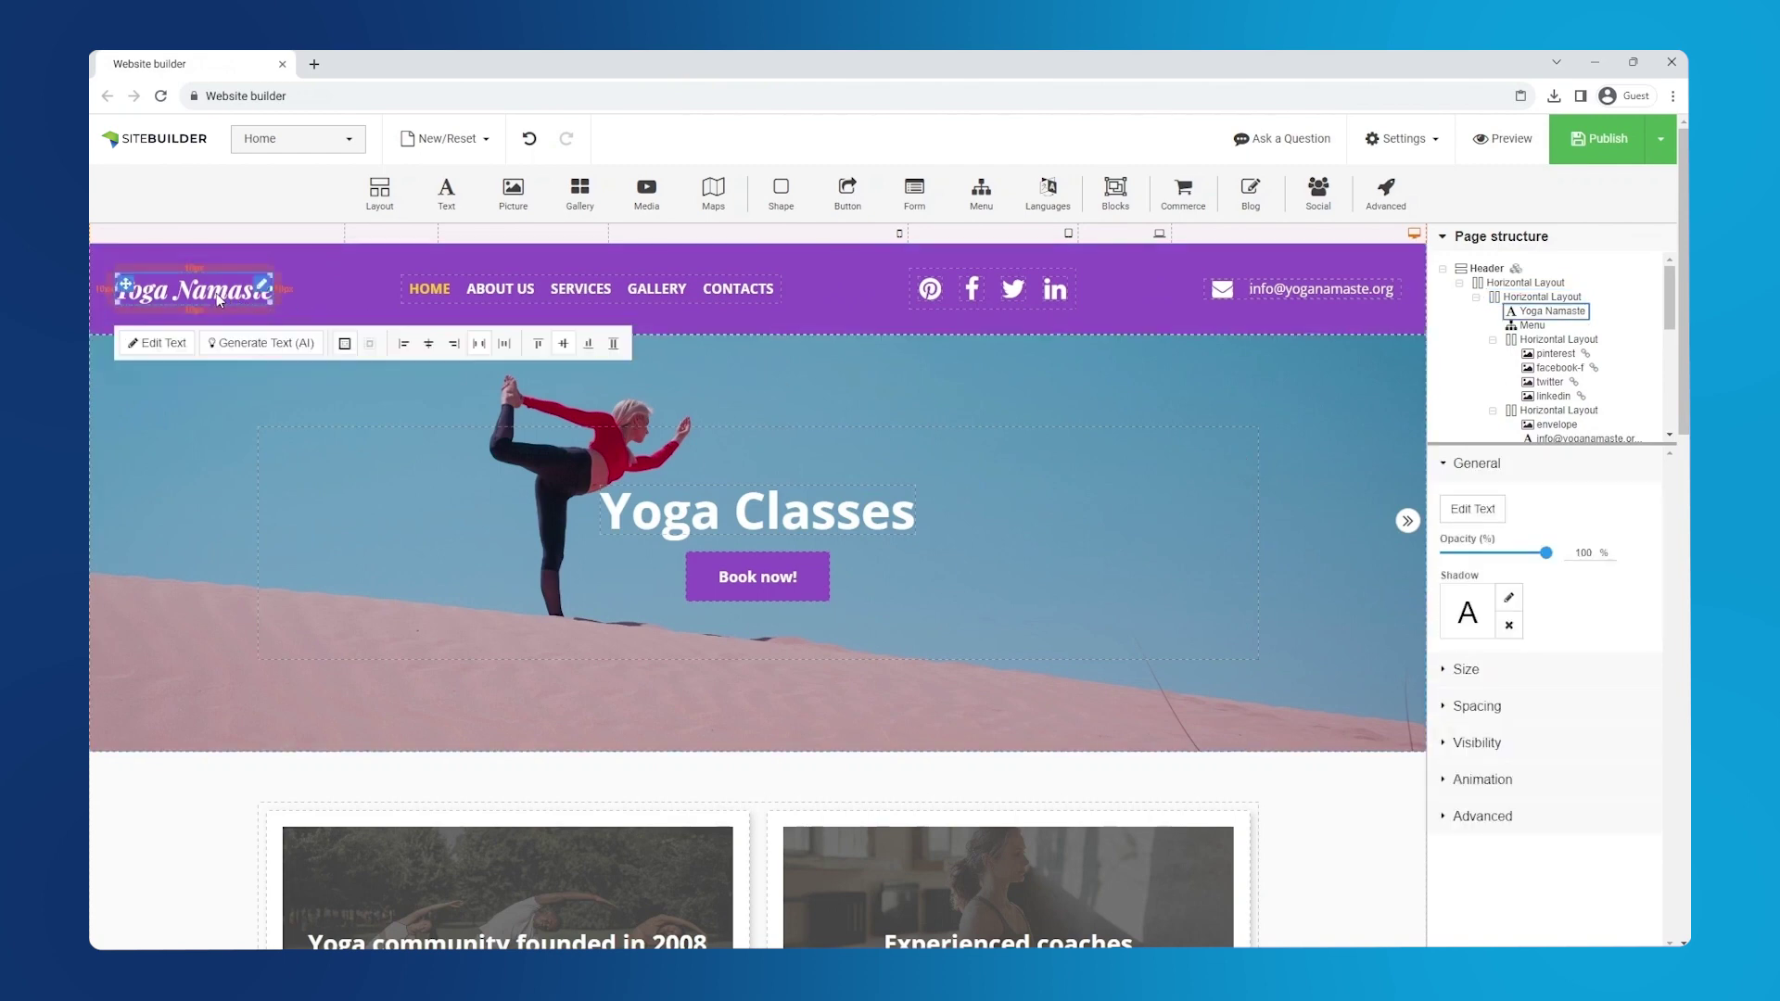
pyautogui.rightClick(219, 297)
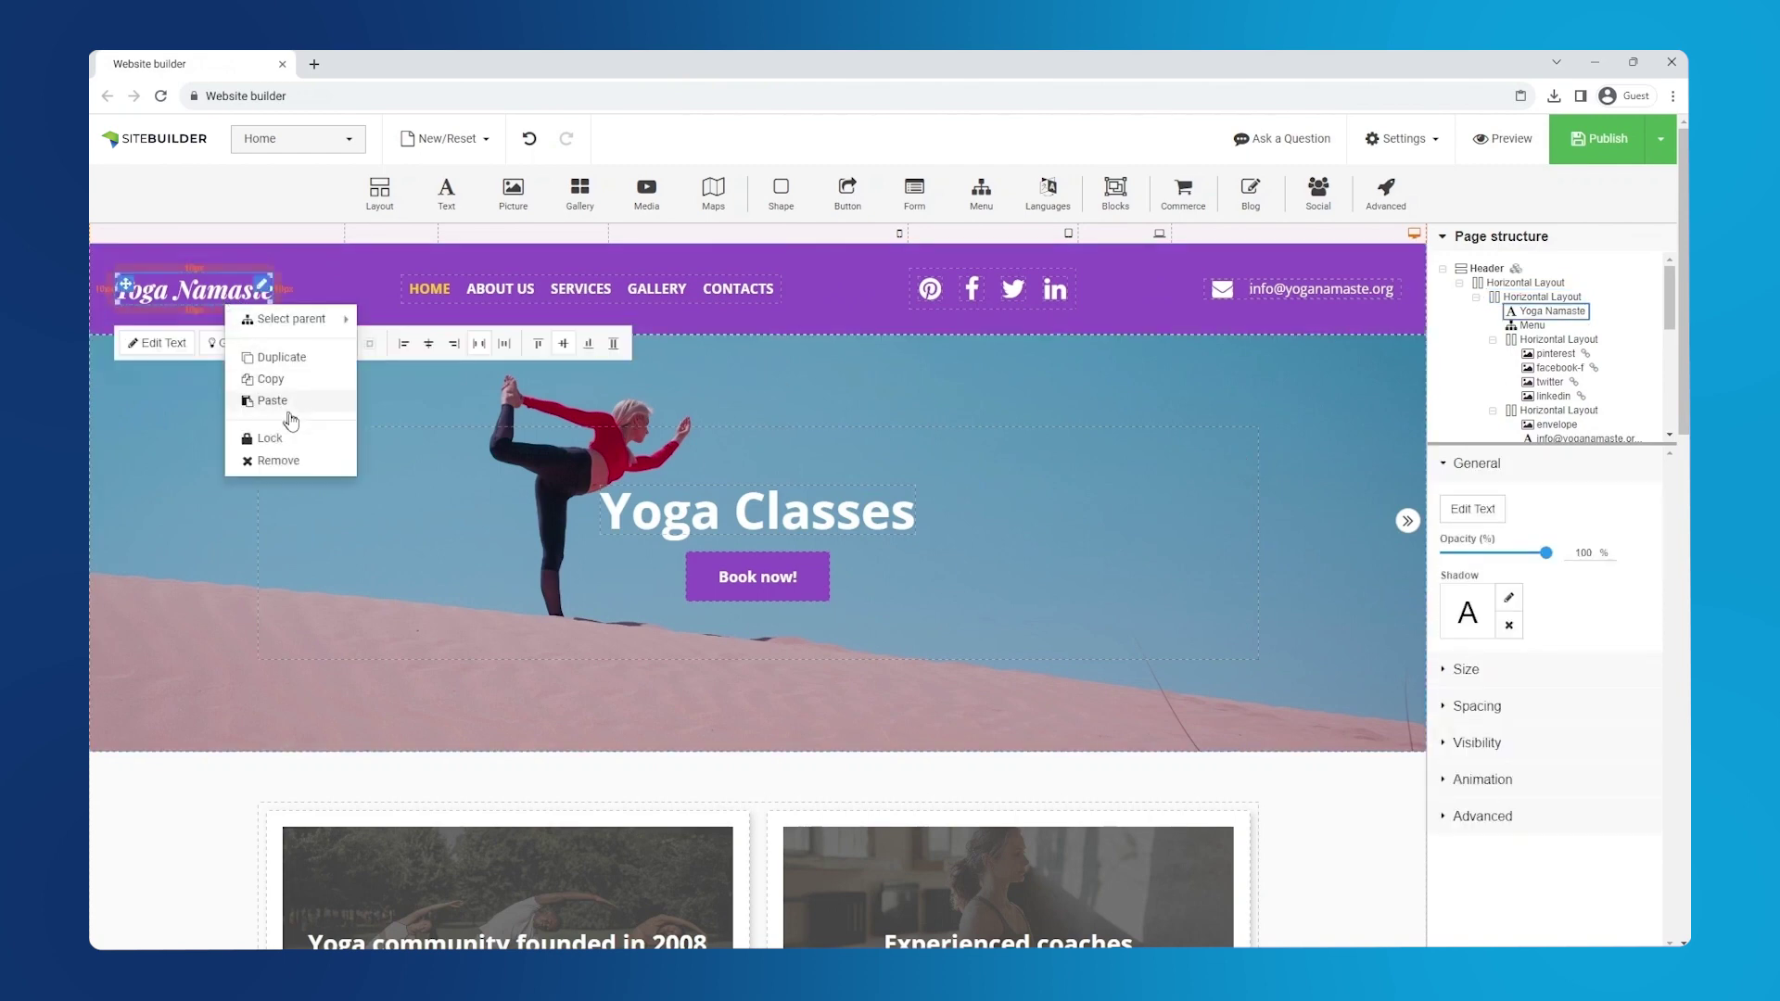
pyautogui.click(313, 462)
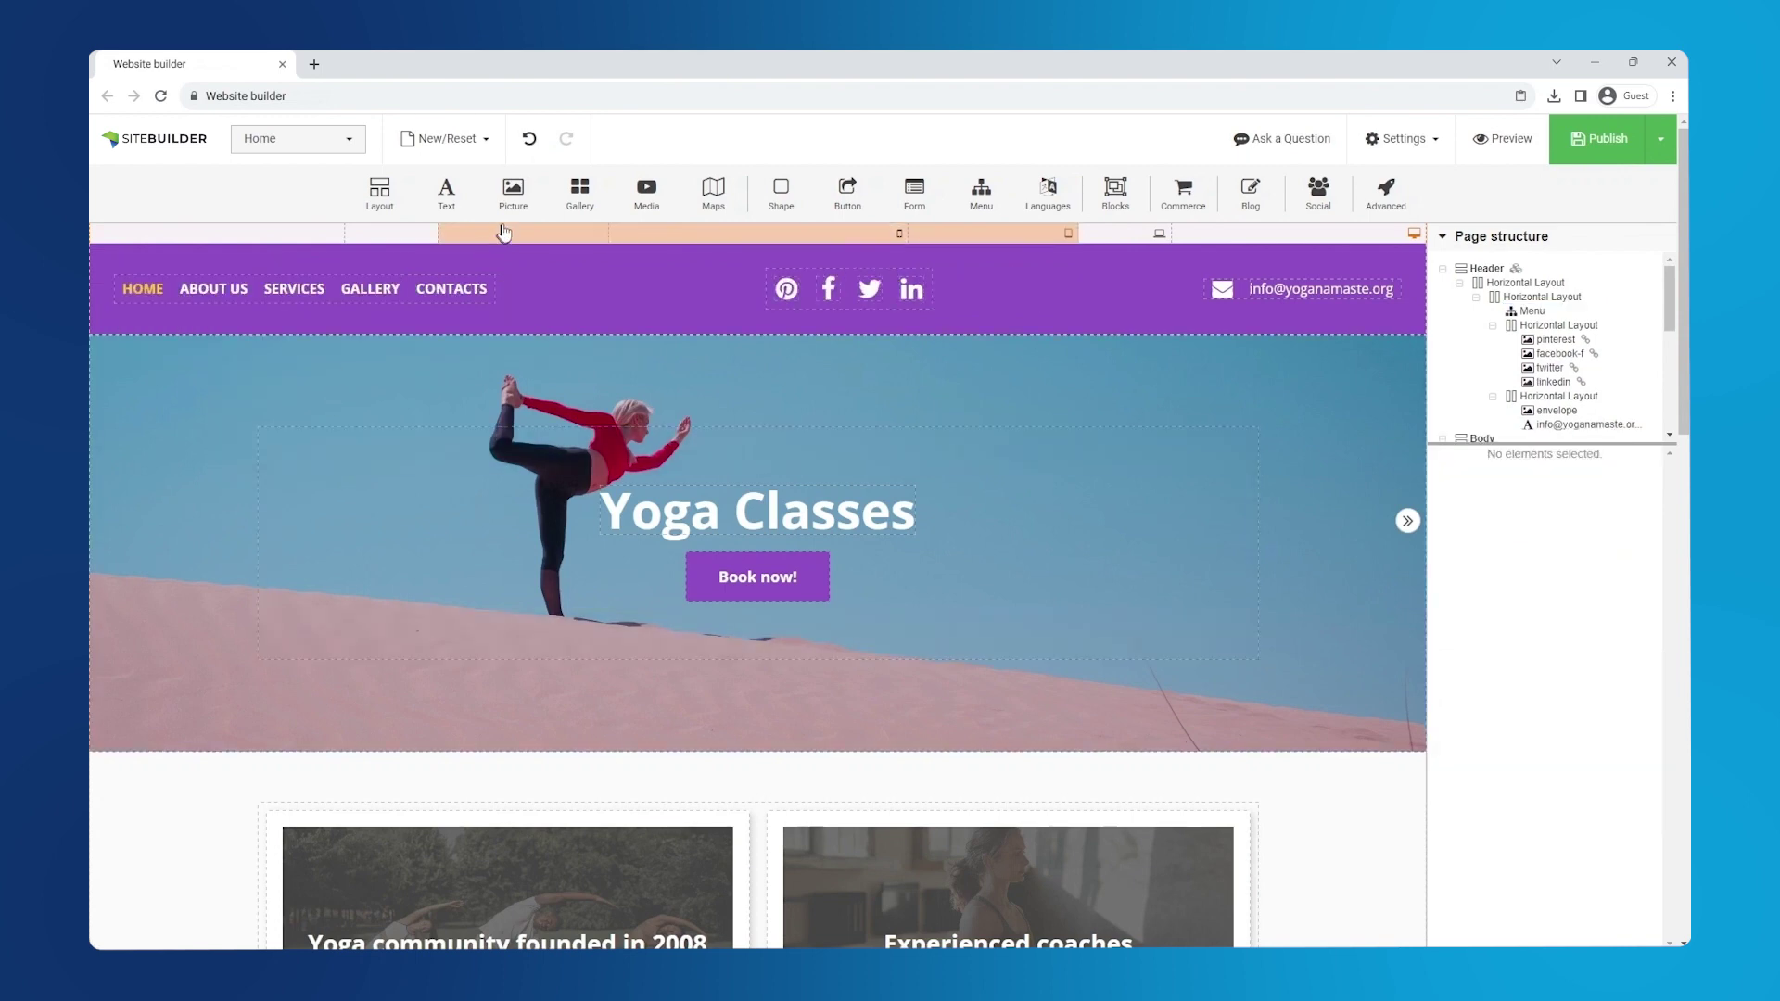
# - Add a plain rectangular picture at the header's top-left showing the NamasteLogo image
pyautogui.moveTo(512, 193); pyautogui.dragTo(171, 295)
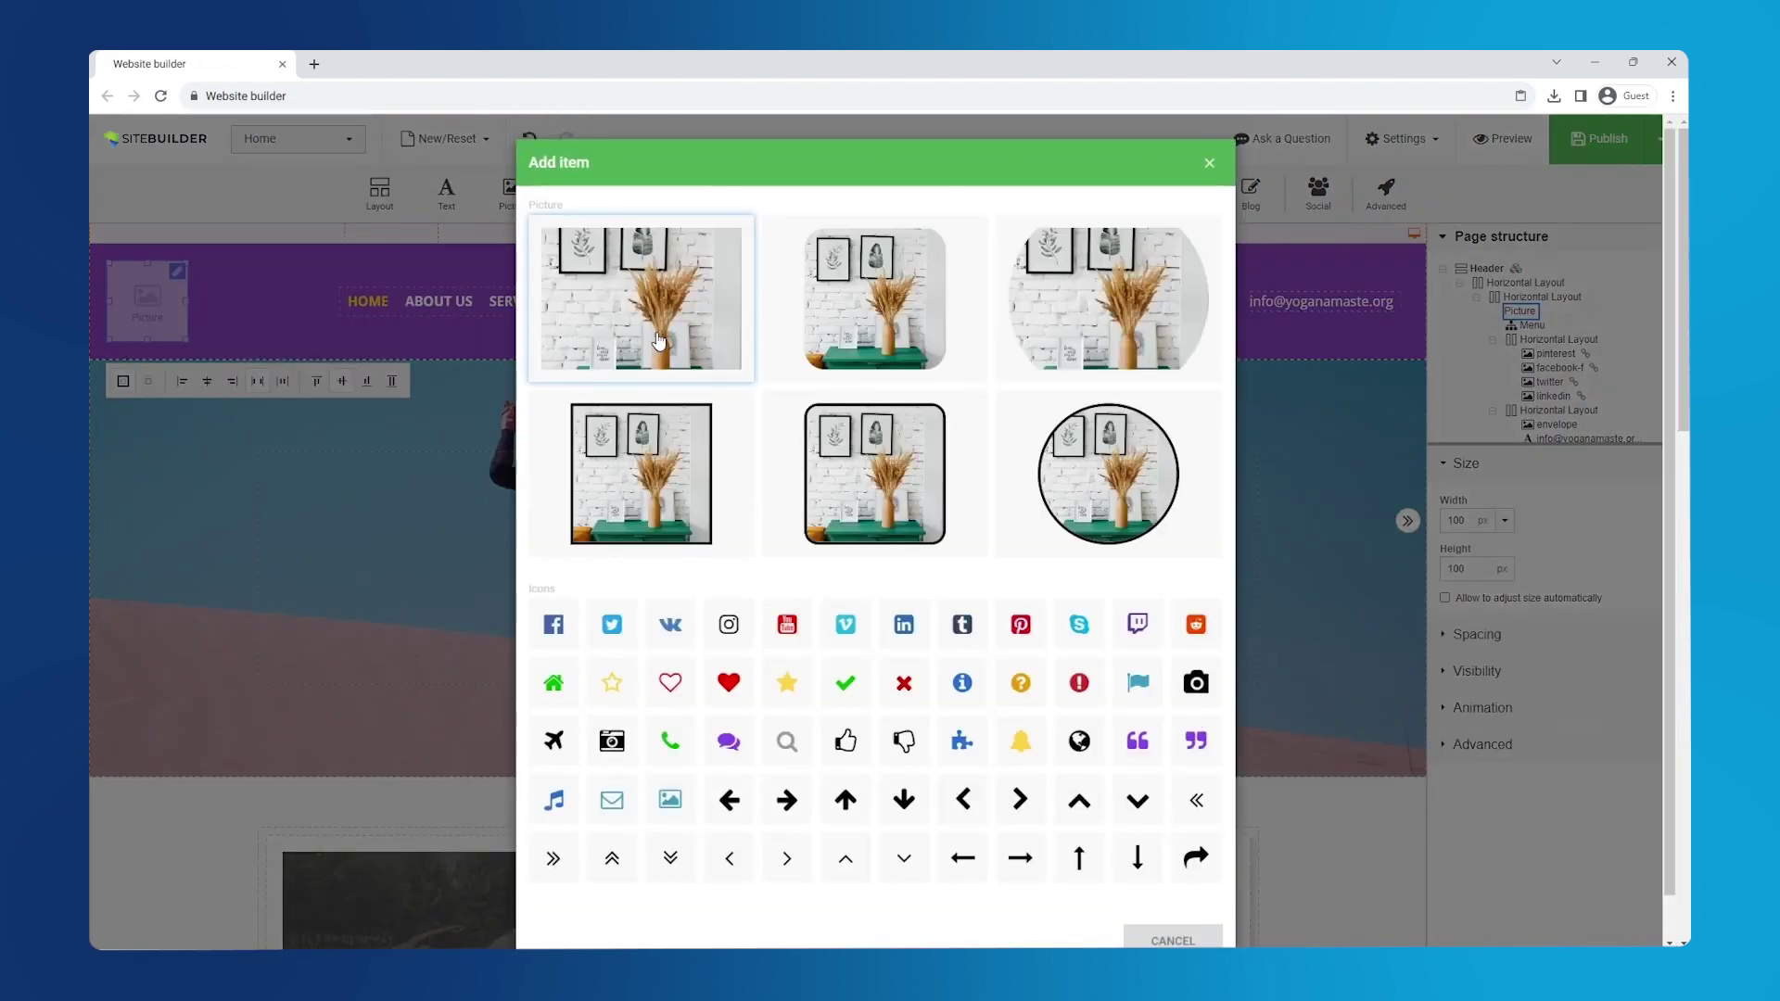
pyautogui.click(658, 337)
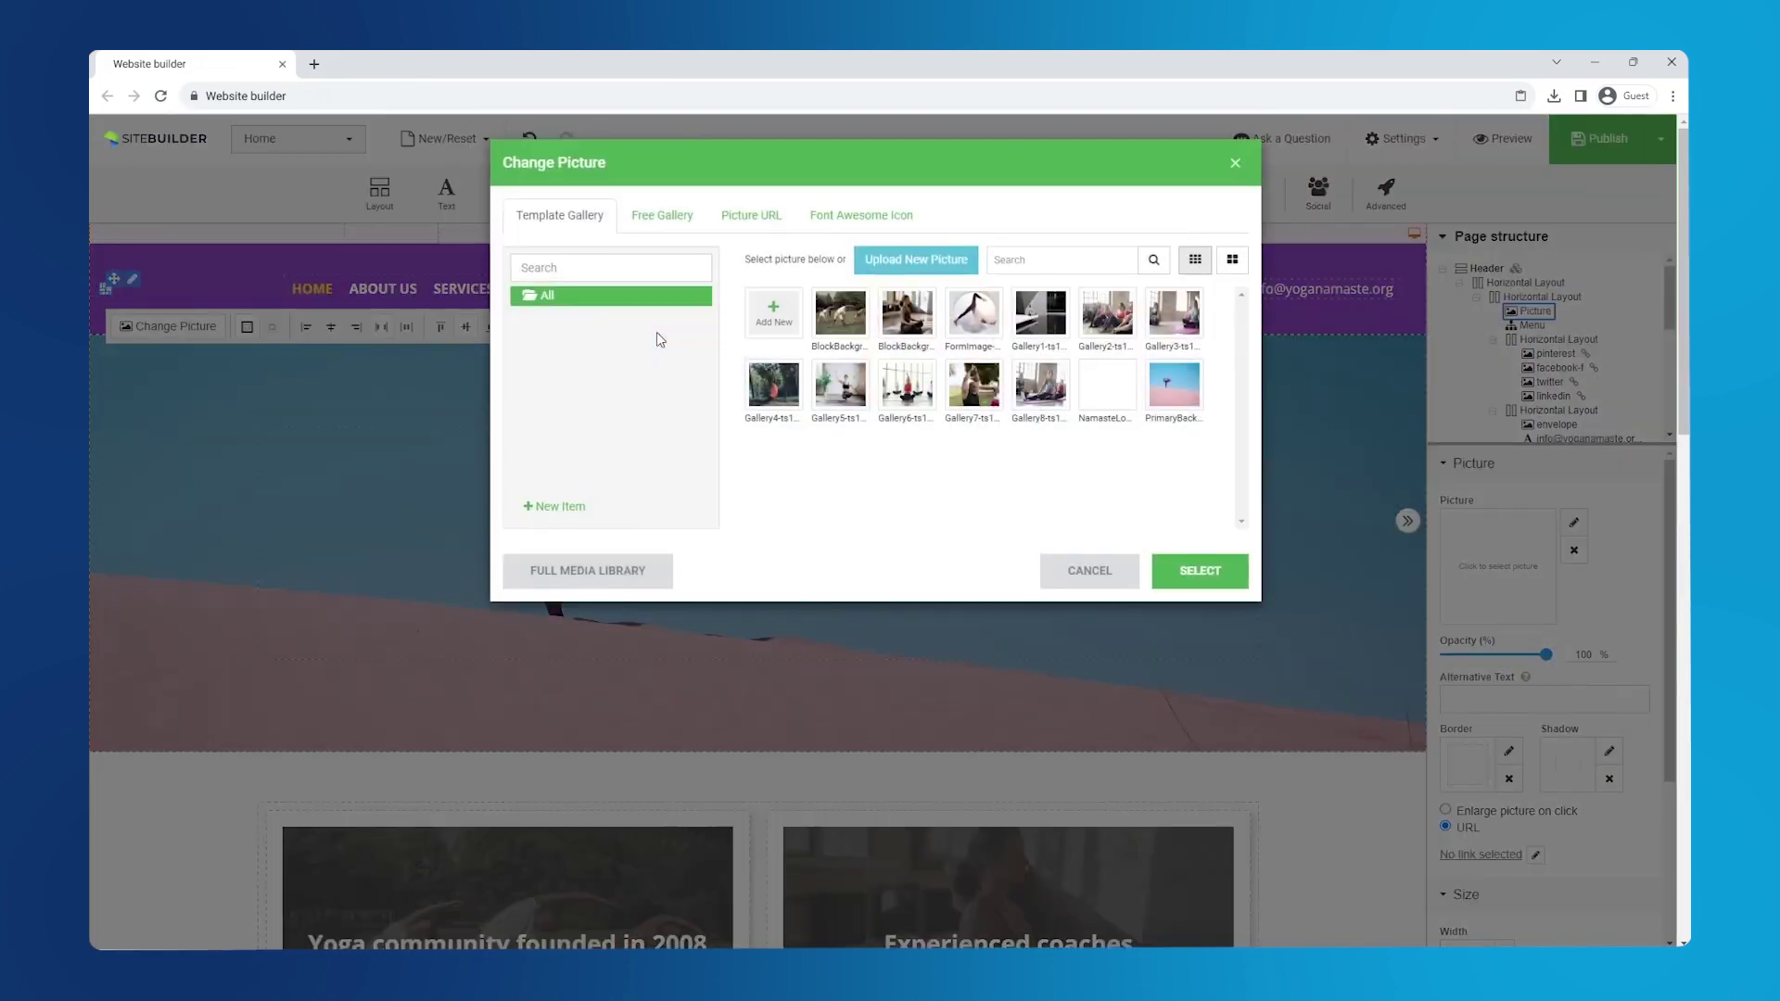
pyautogui.click(1107, 388)
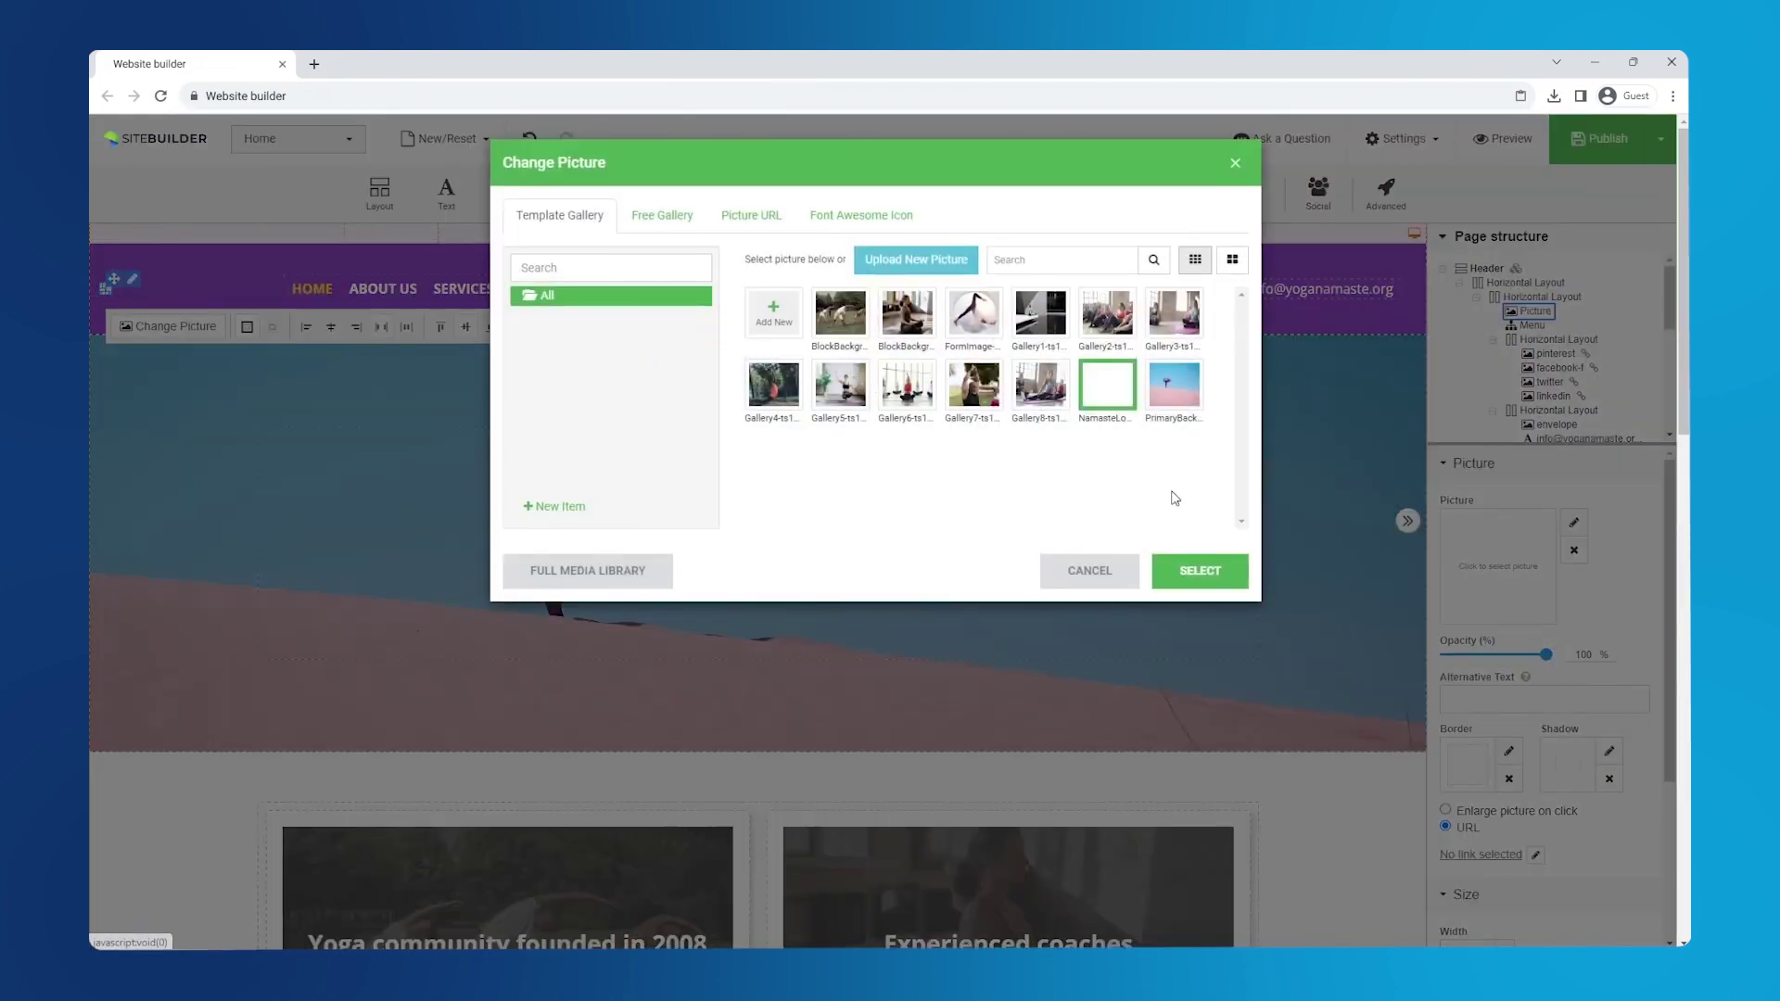
pyautogui.click(1201, 583)
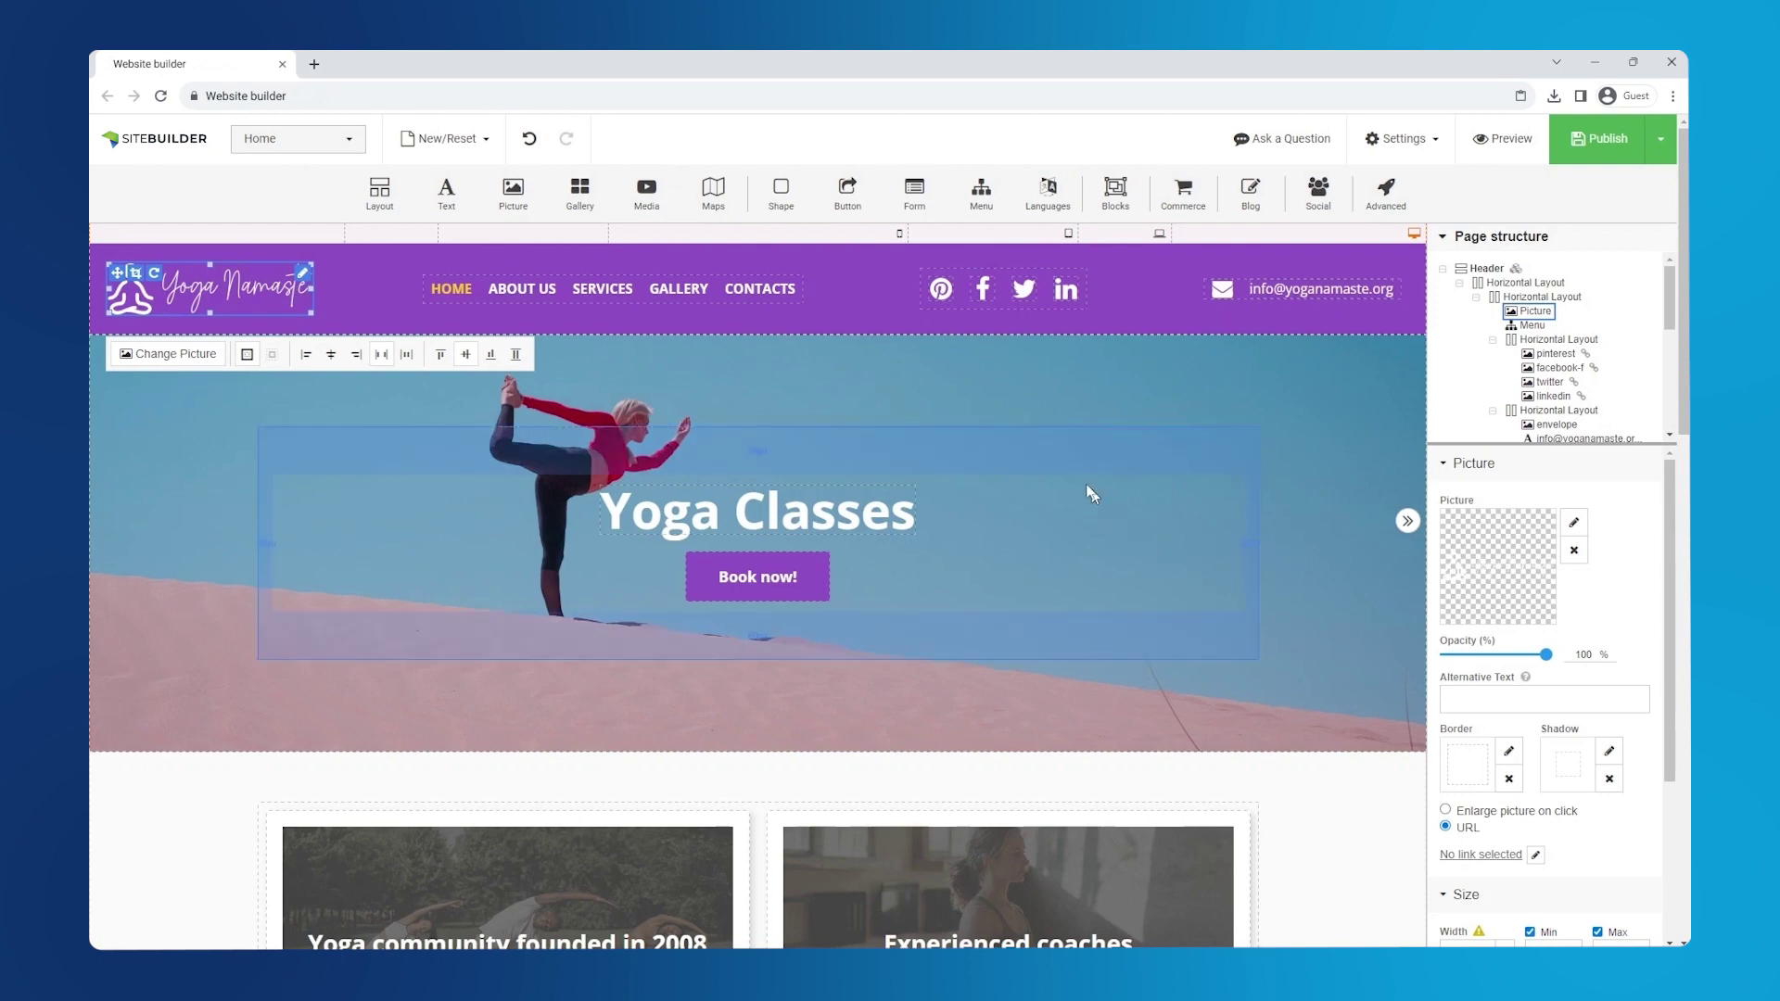
# - Swap the header's Pinterest icon for the Instagram icon
pyautogui.click(941, 292)
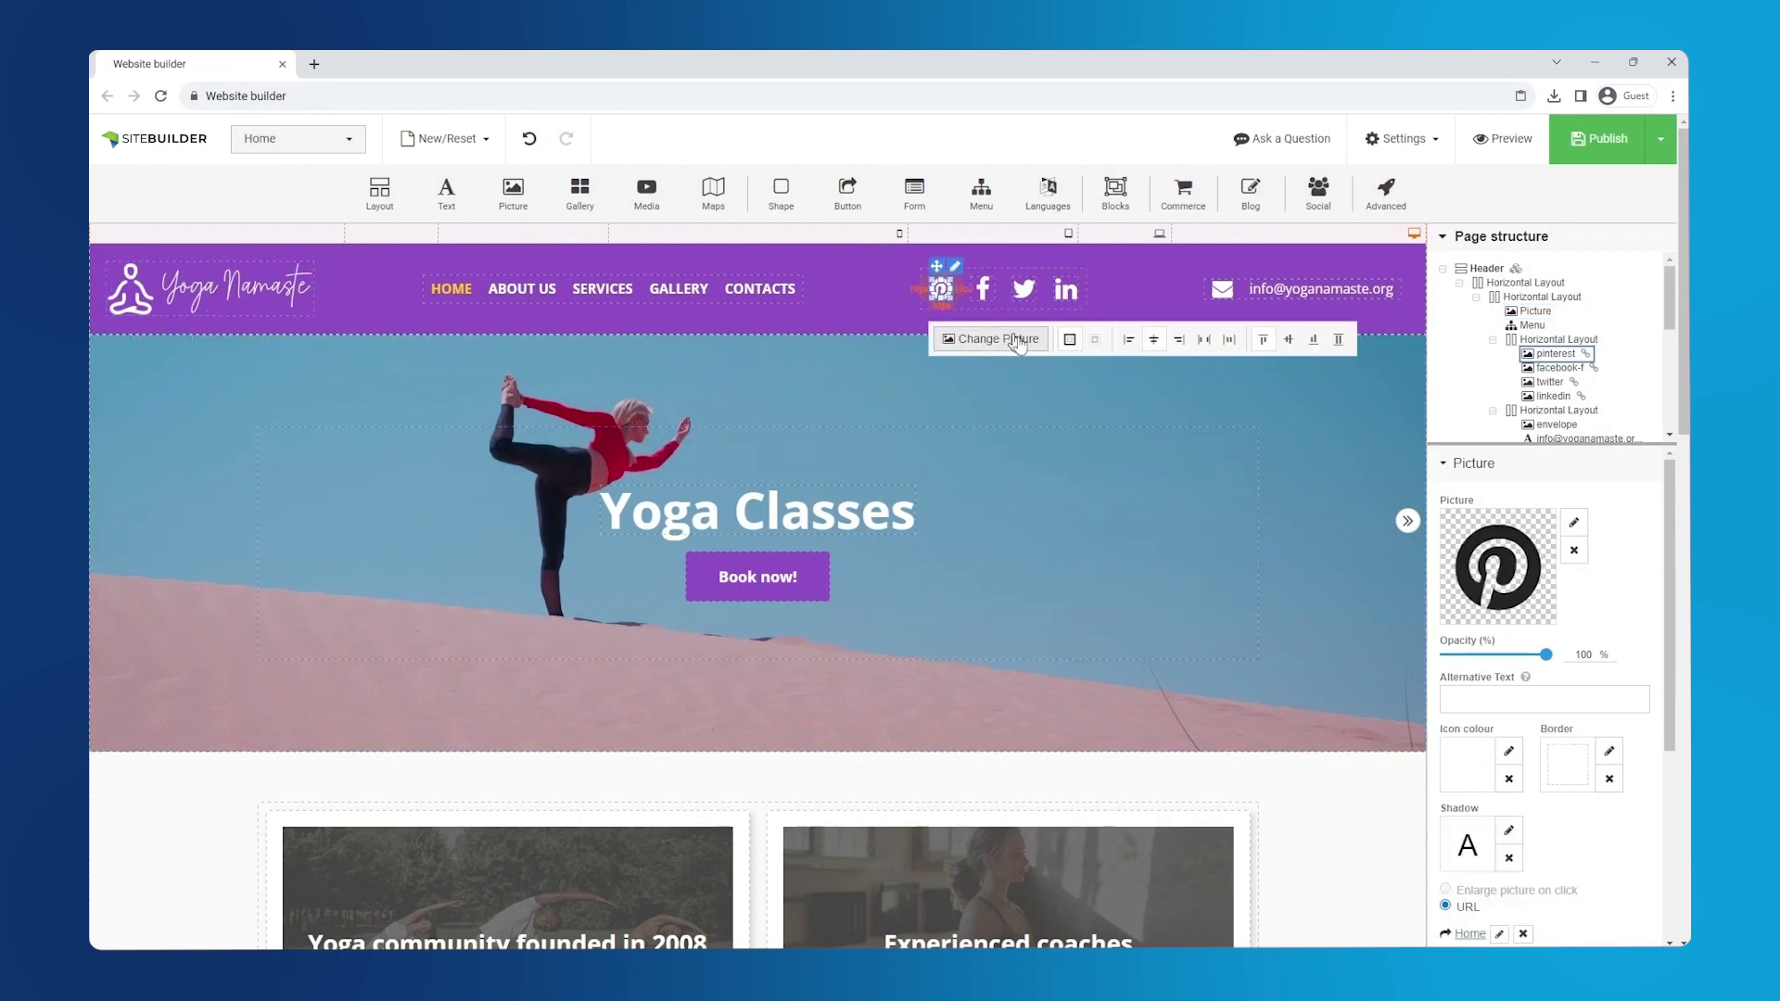
pyautogui.click(1573, 523)
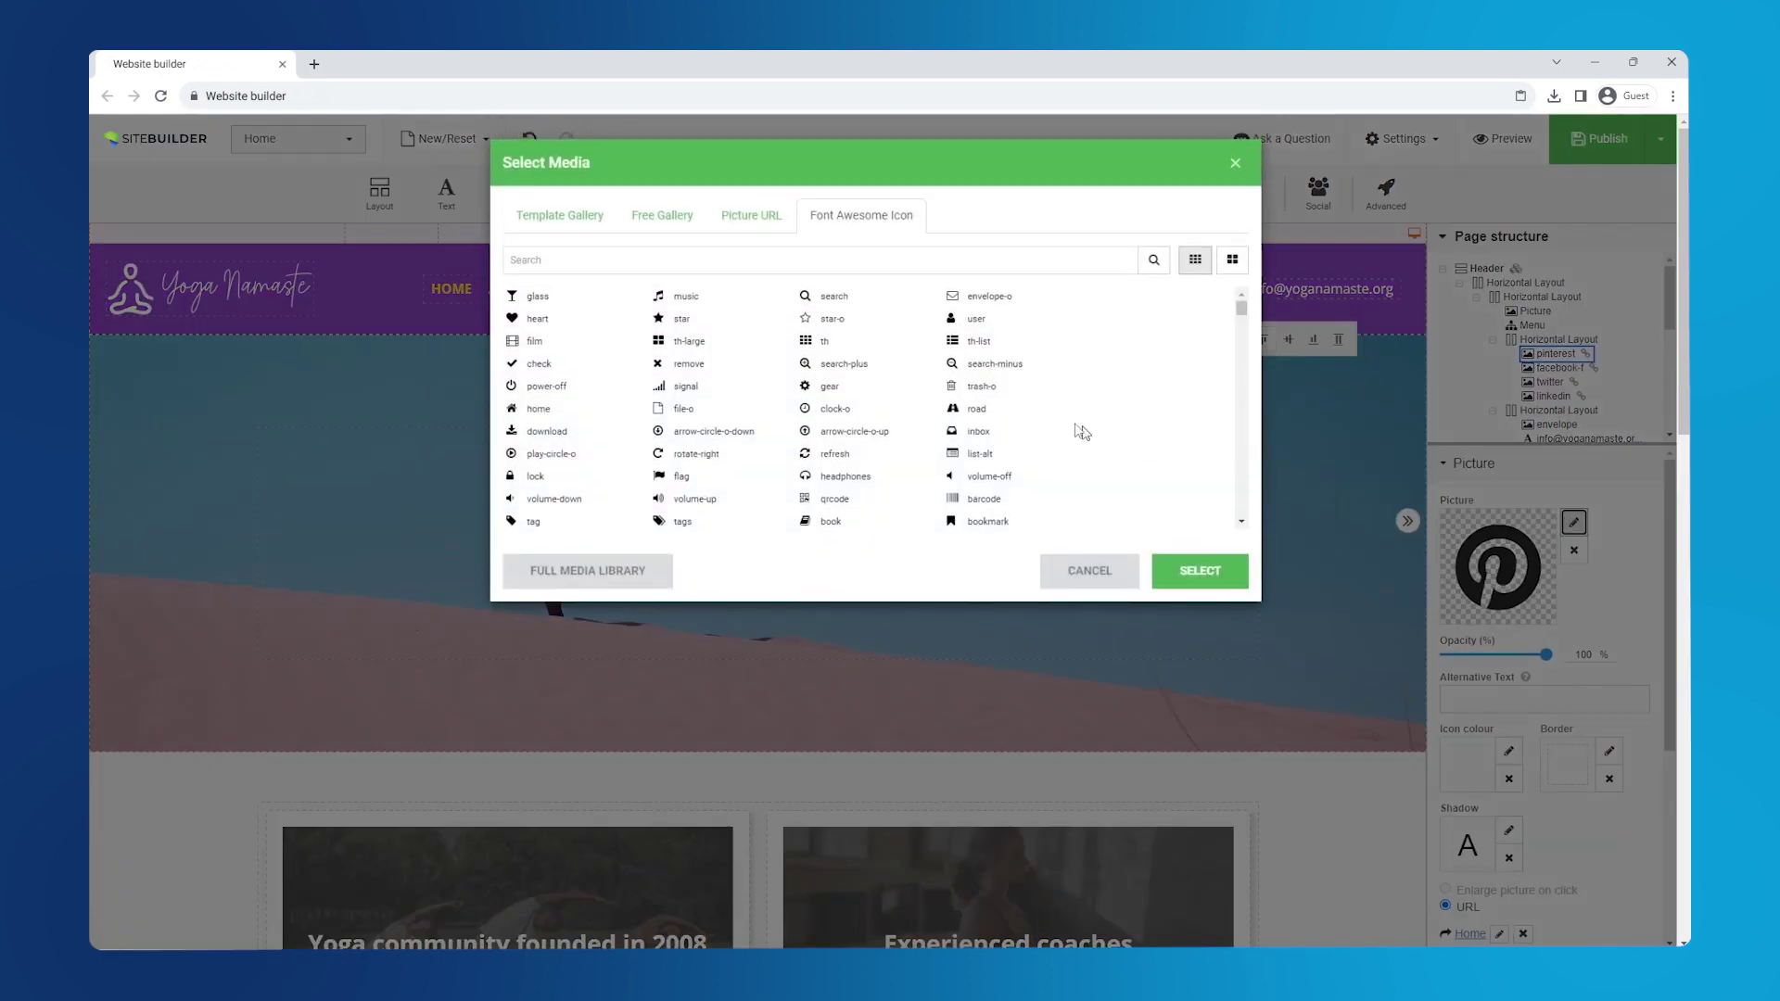
pyautogui.write('ins')
pyautogui.click(694, 301)
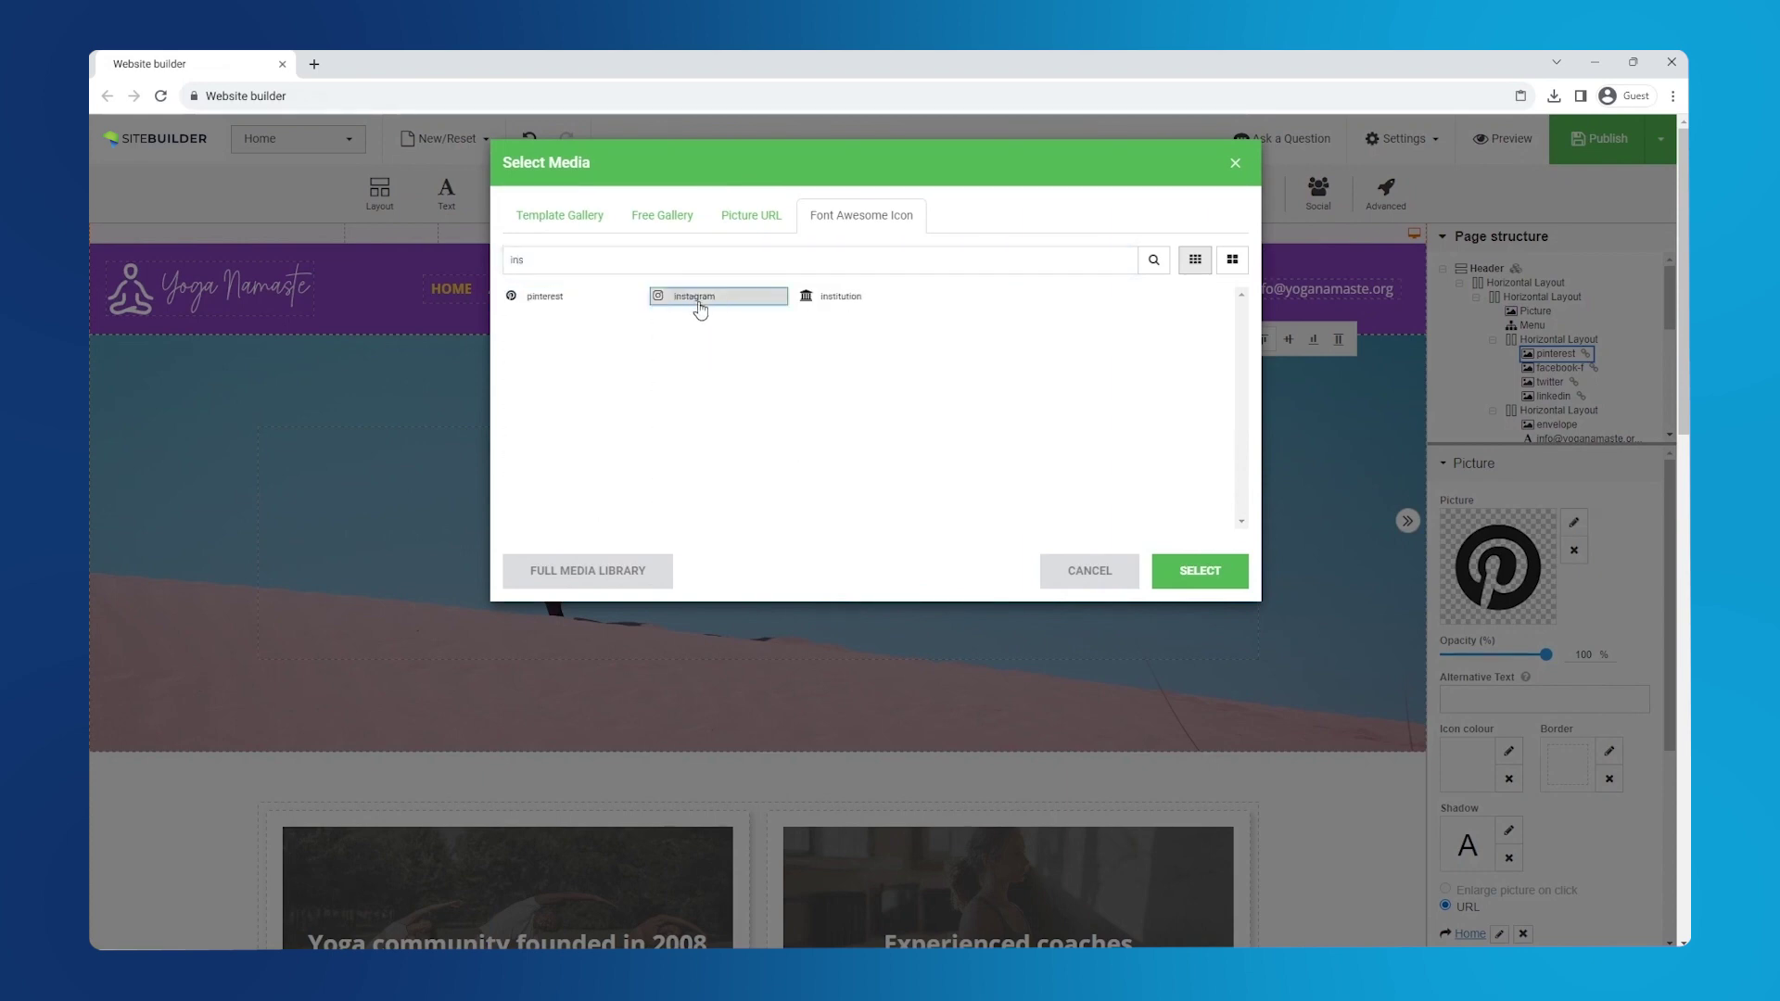
pyautogui.click(1204, 573)
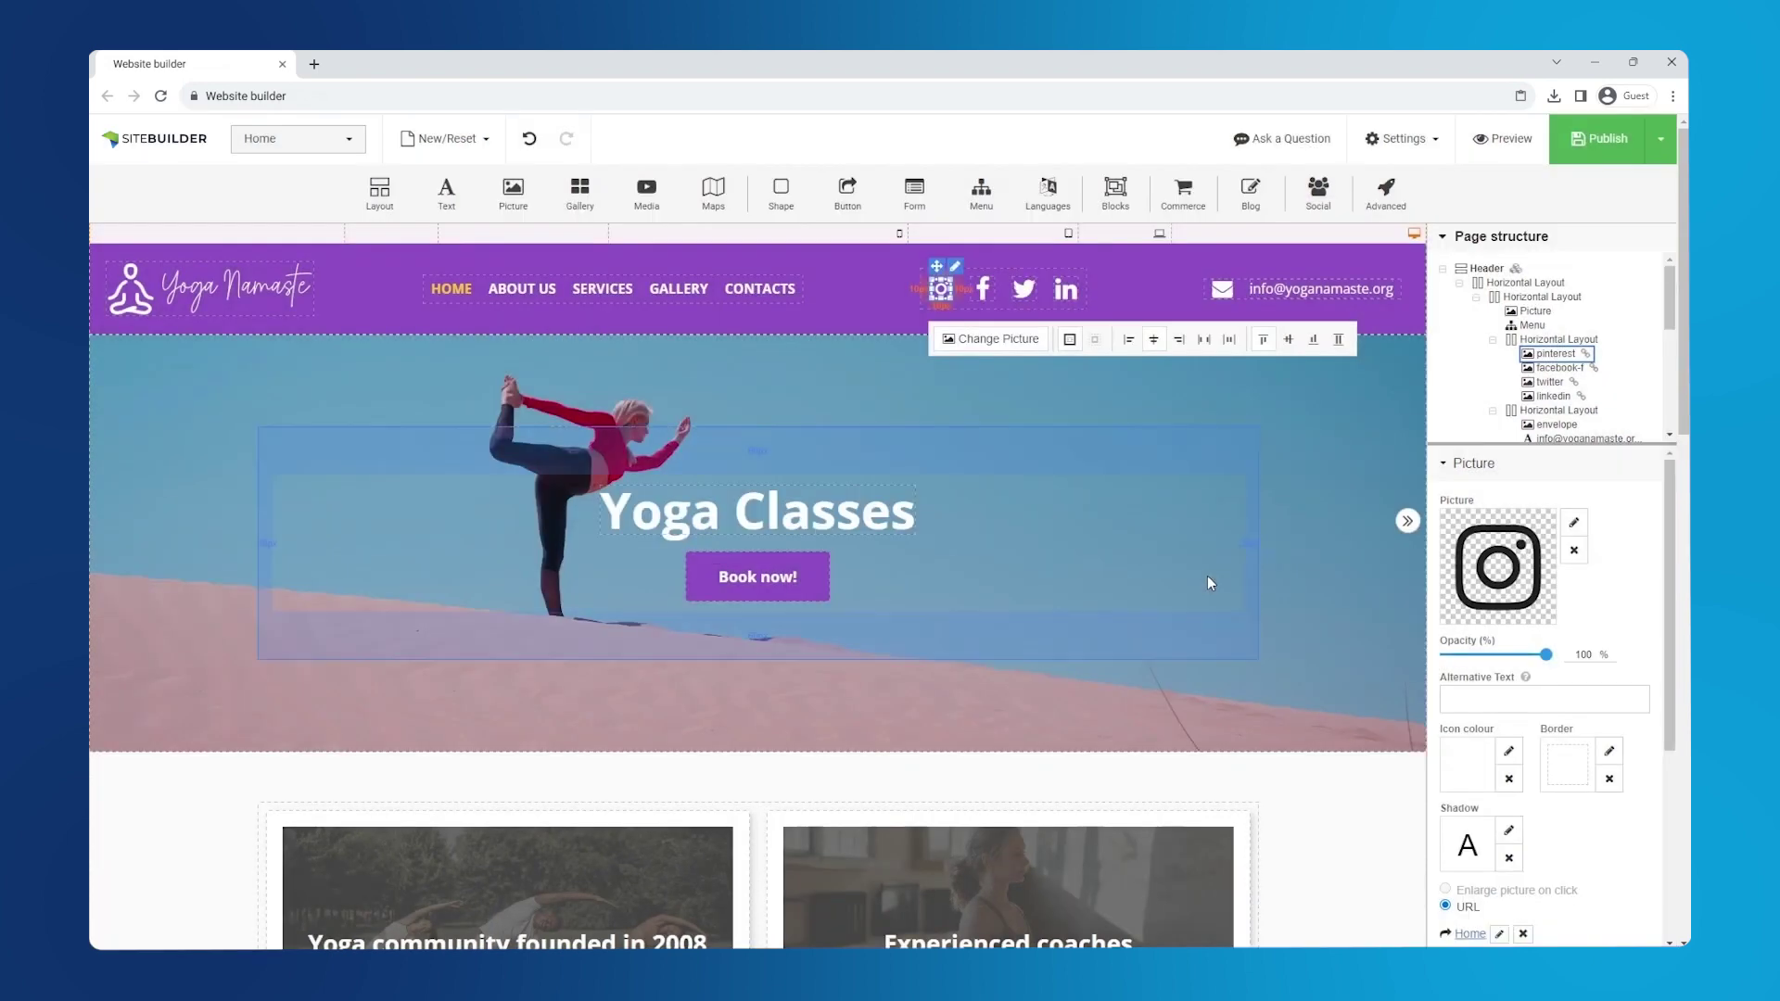
# - Remove the LinkedIn icon from the header
pyautogui.click(1064, 283)
pyautogui.rightClick(1069, 290)
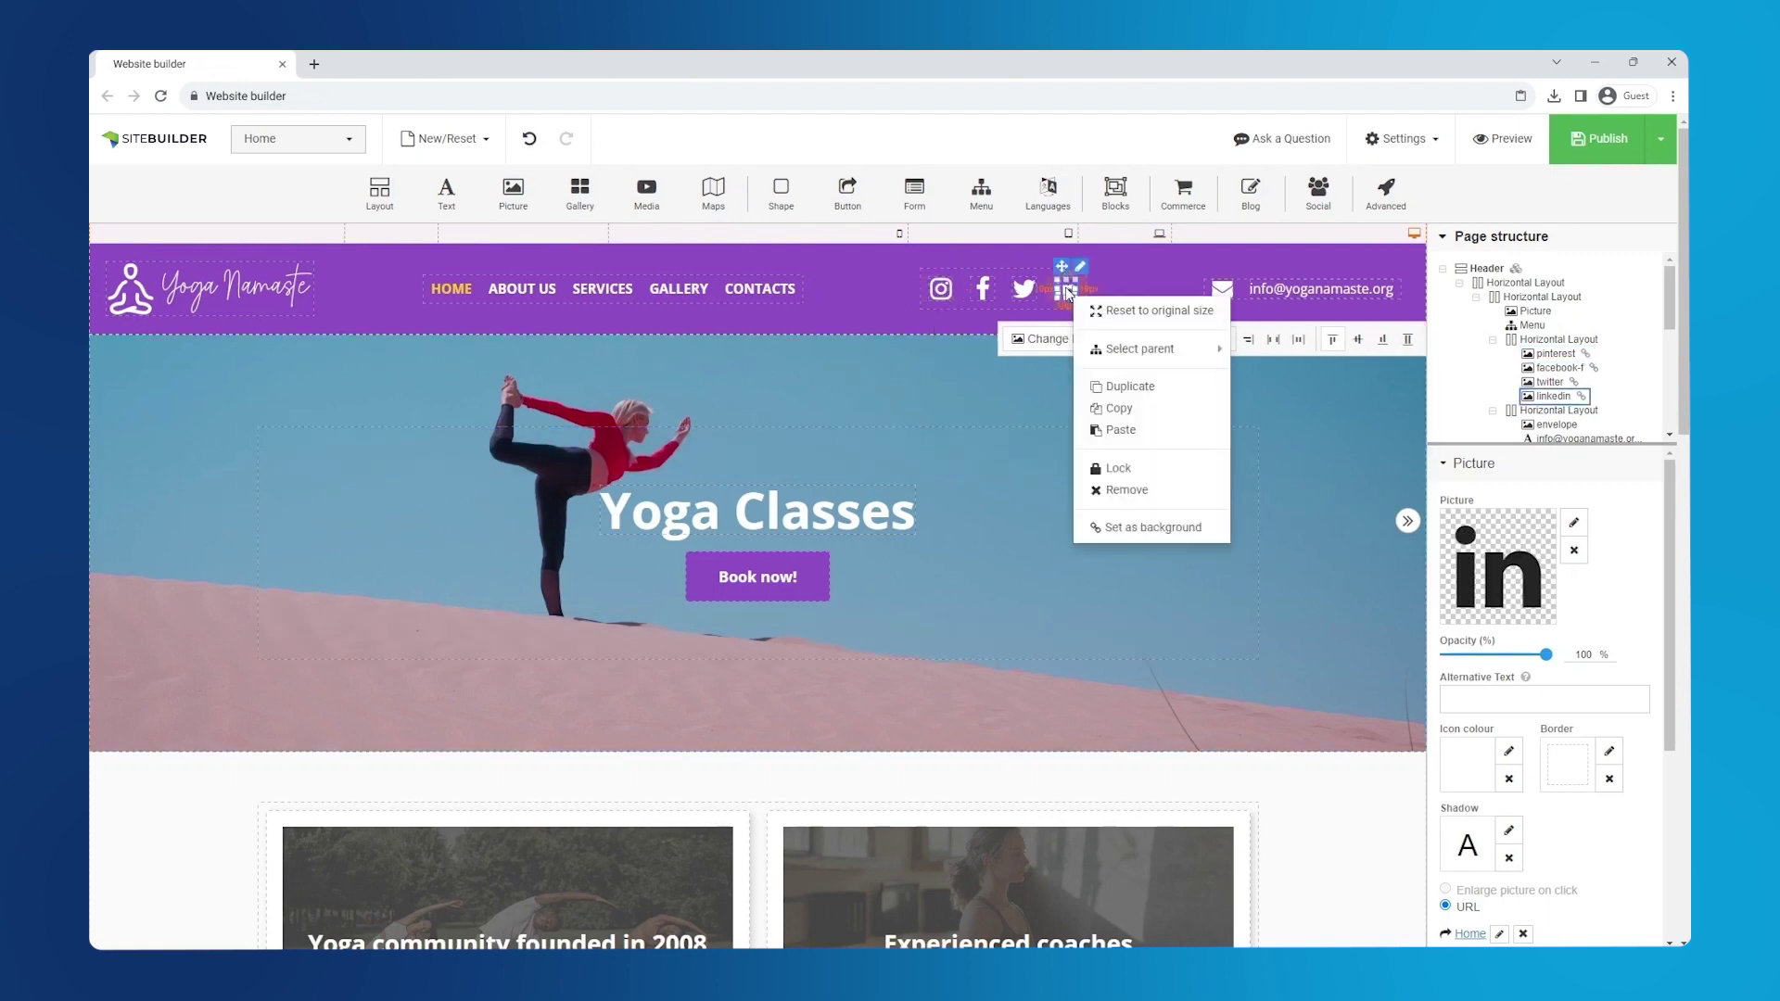
pyautogui.click(1131, 498)
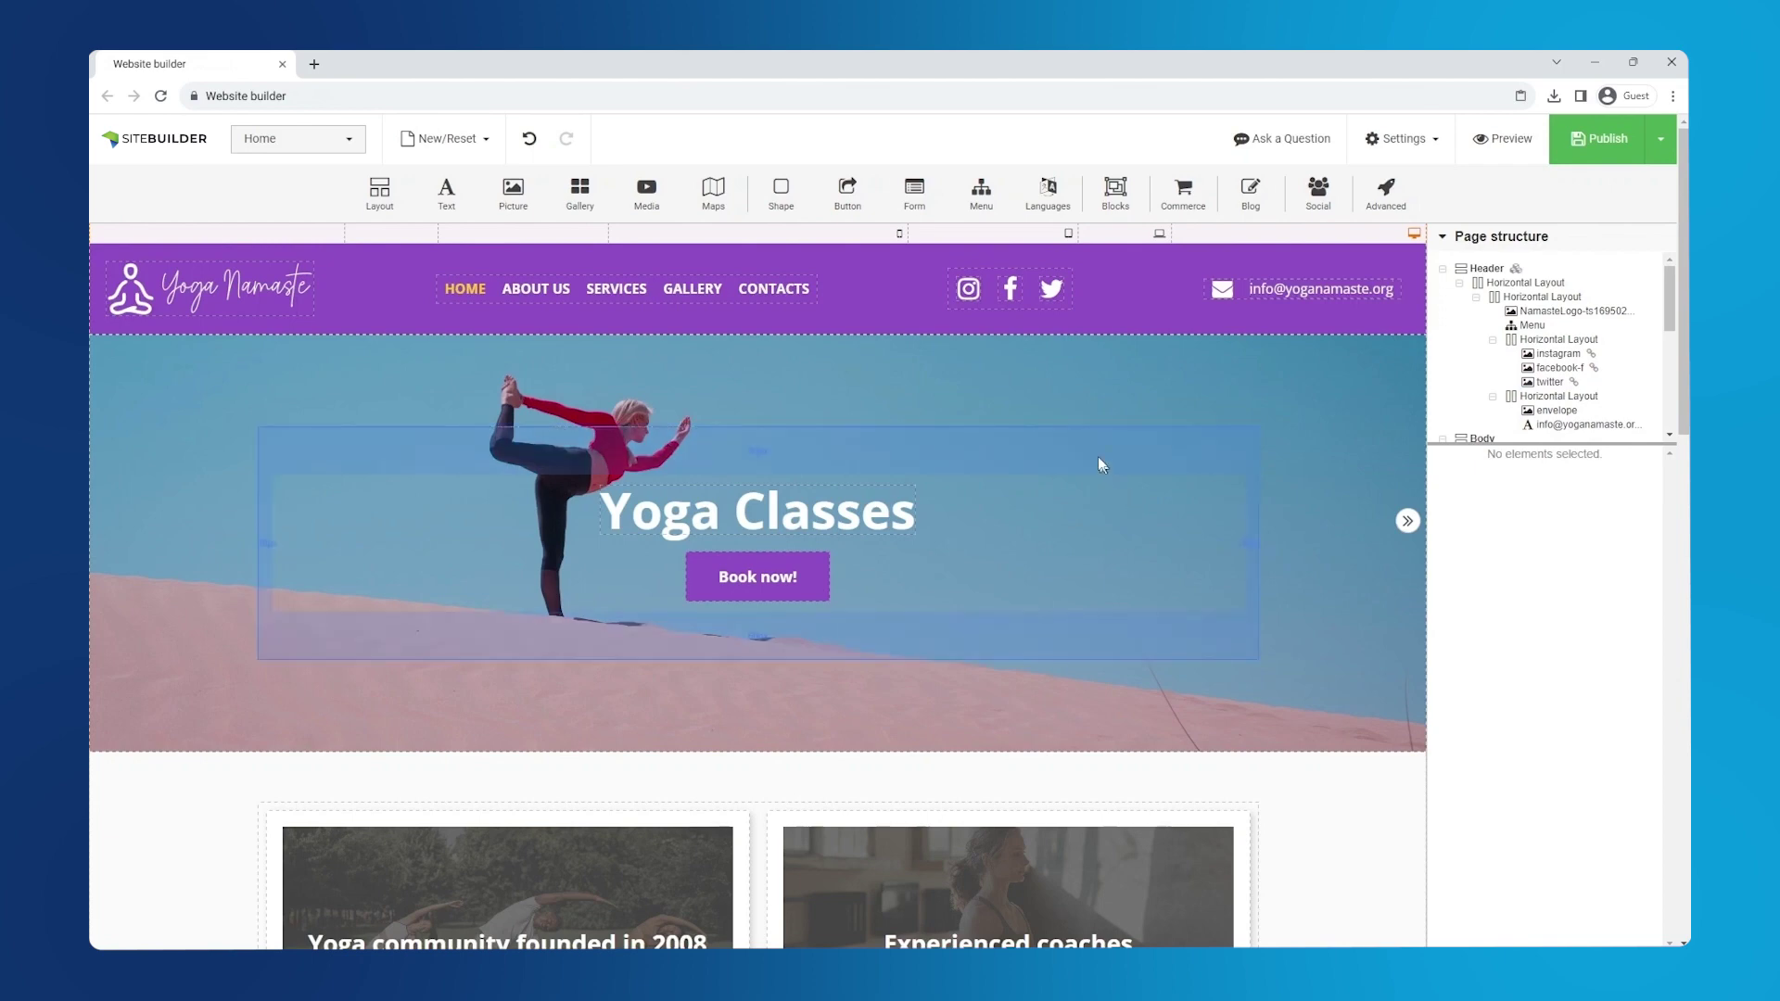
# - Copy the header's social icons group and paste it into the footer
pyautogui.click(1026, 309)
pyautogui.rightClick(1025, 309)
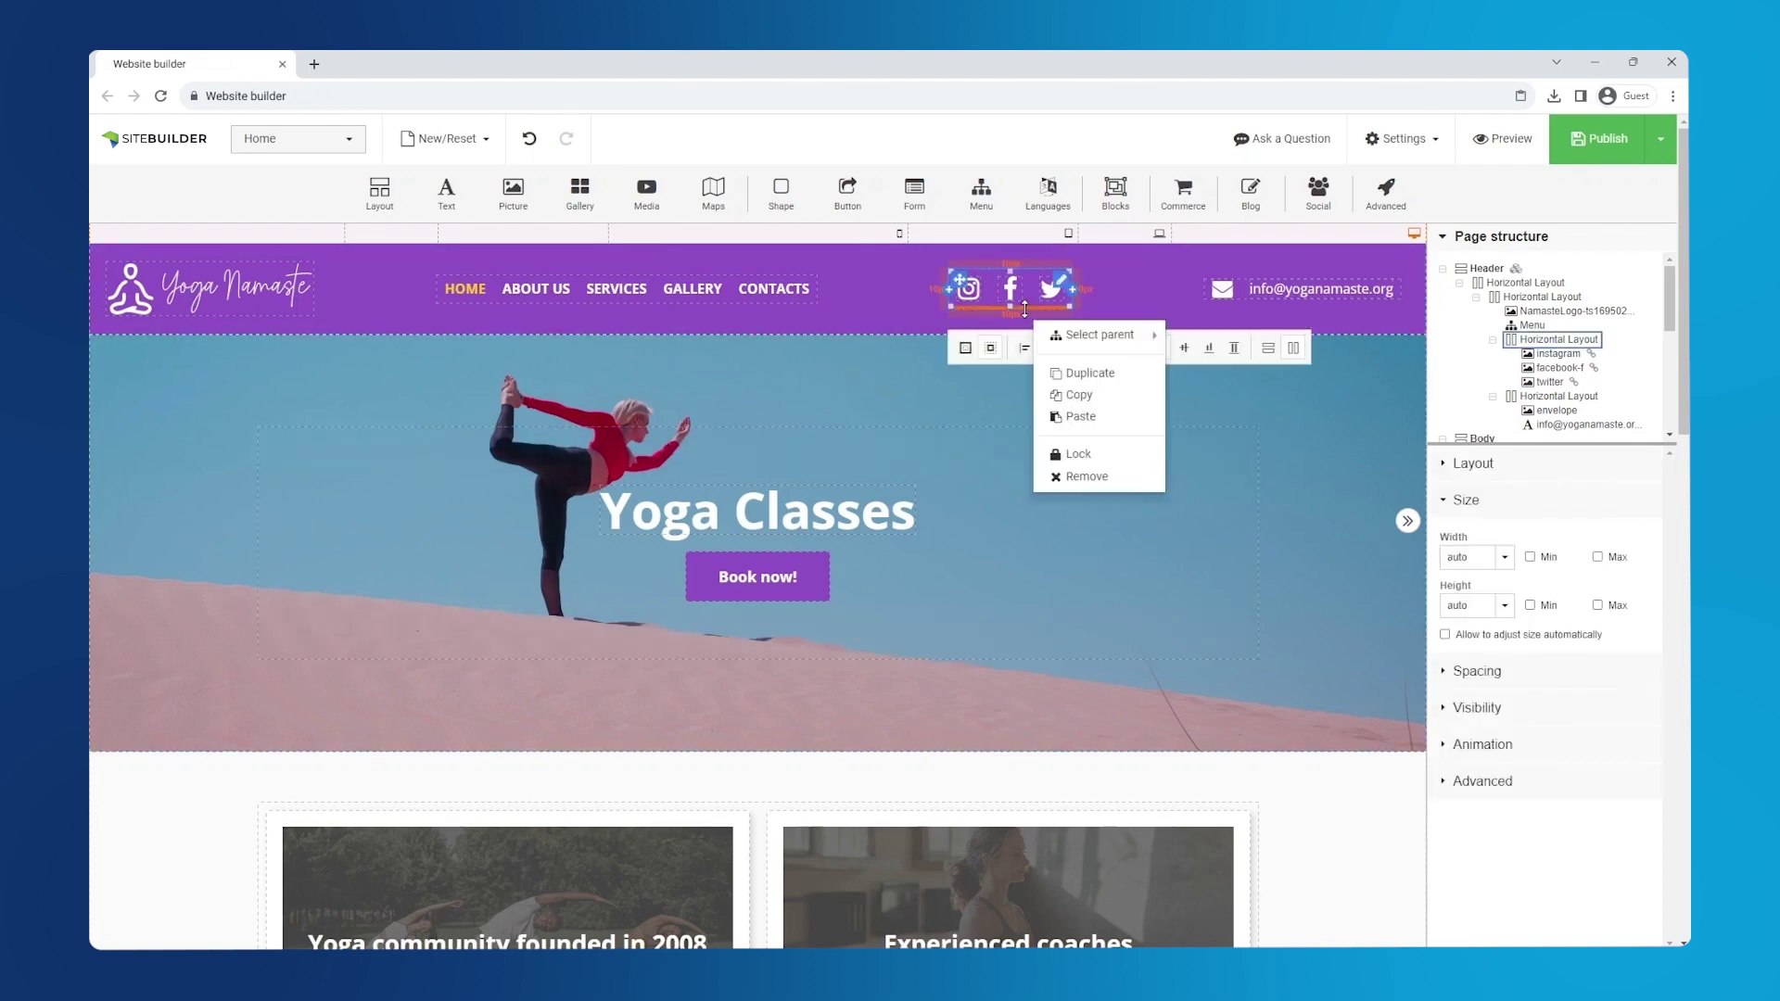
pyautogui.click(1084, 393)
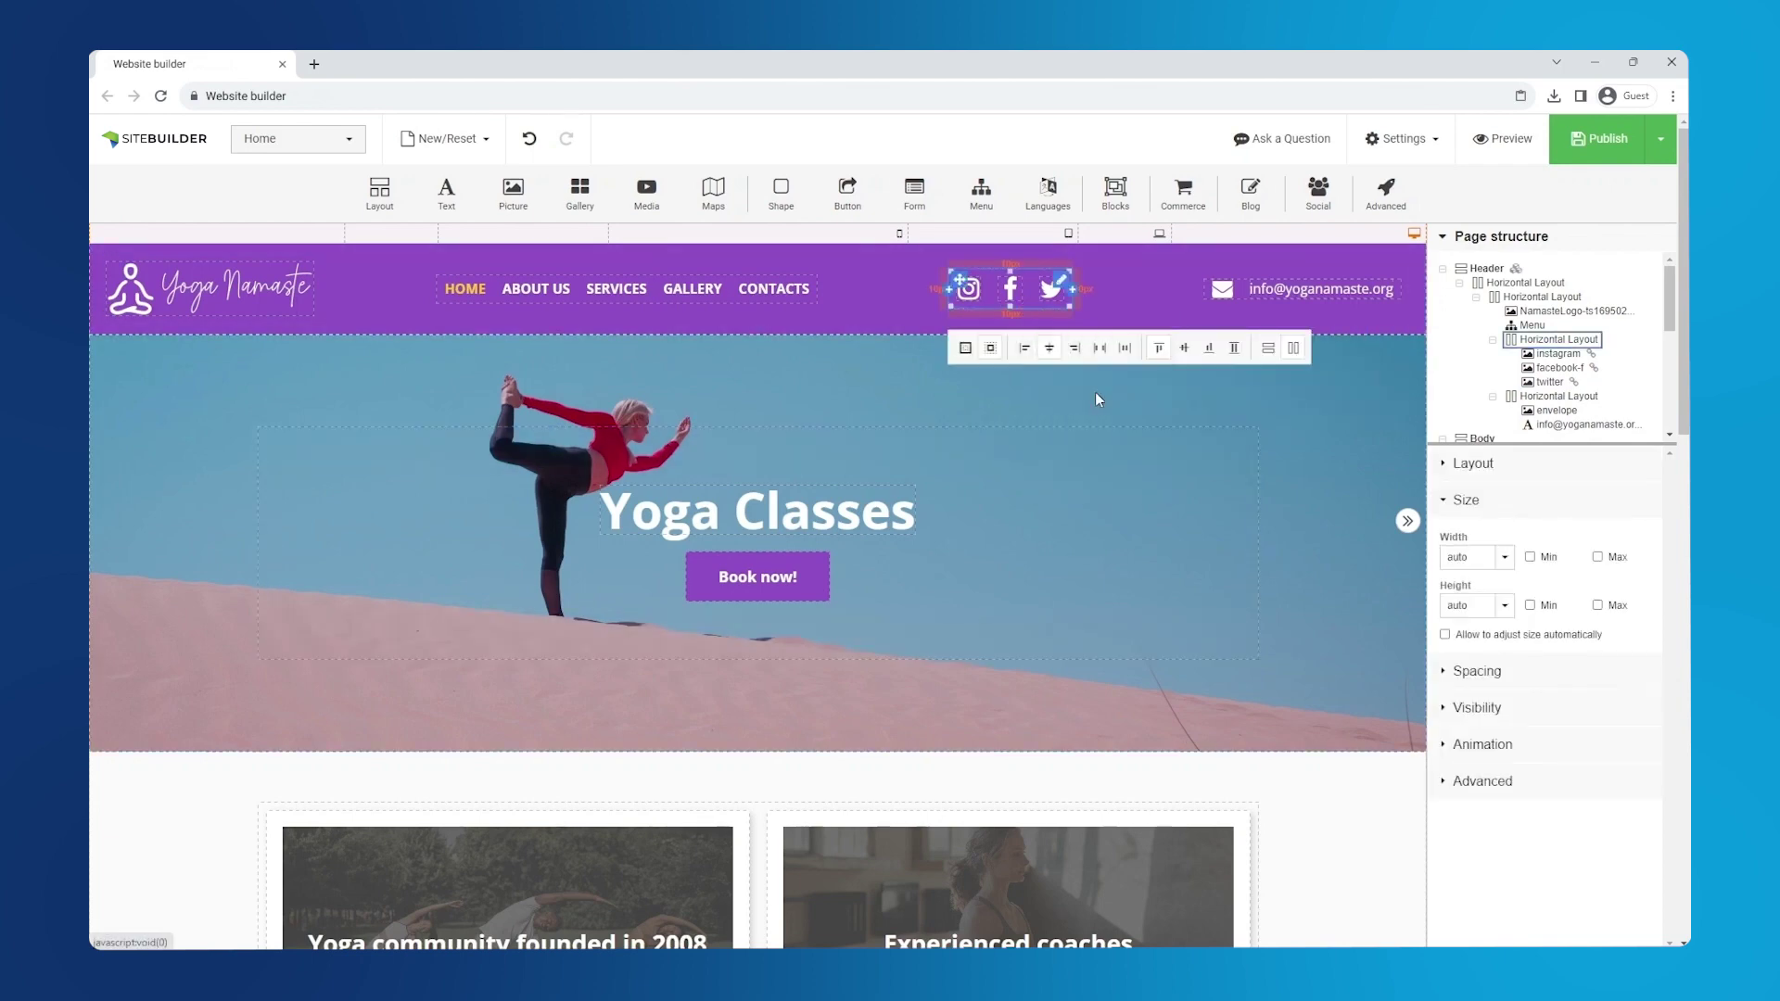
pyautogui.moveTo(1686, 275); pyautogui.dragTo(1687, 777)
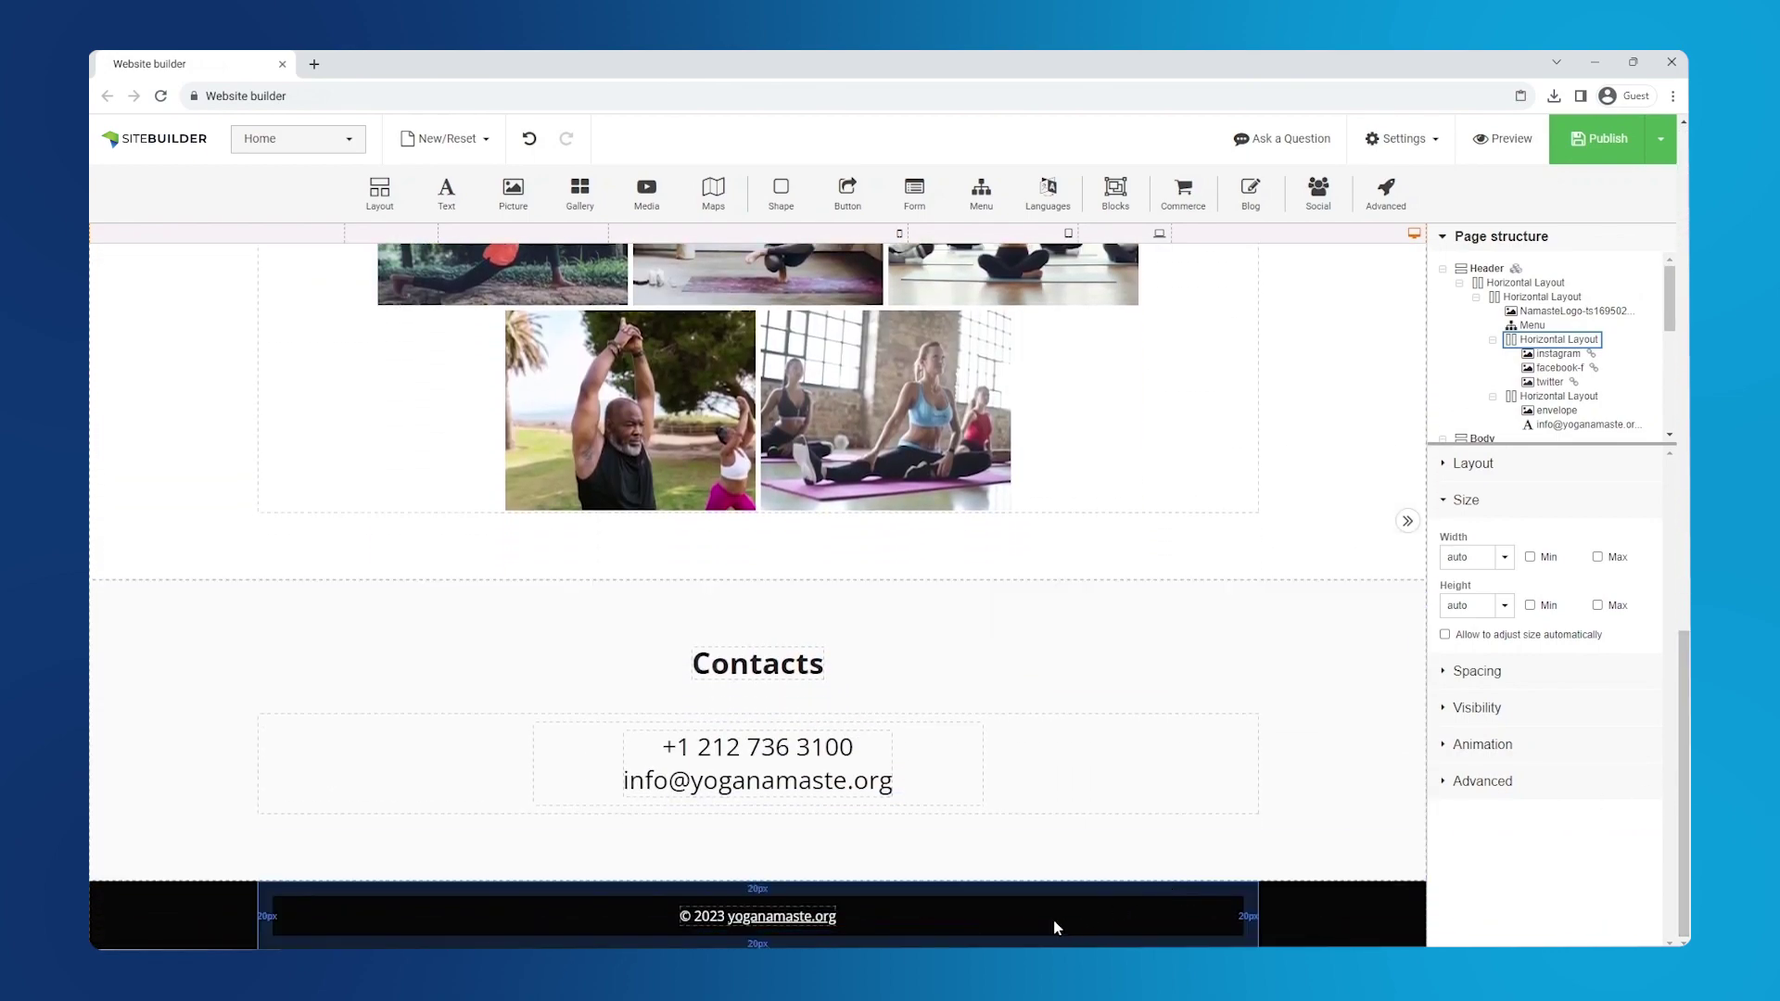
pyautogui.click(1055, 927)
pyautogui.rightClick(1055, 927)
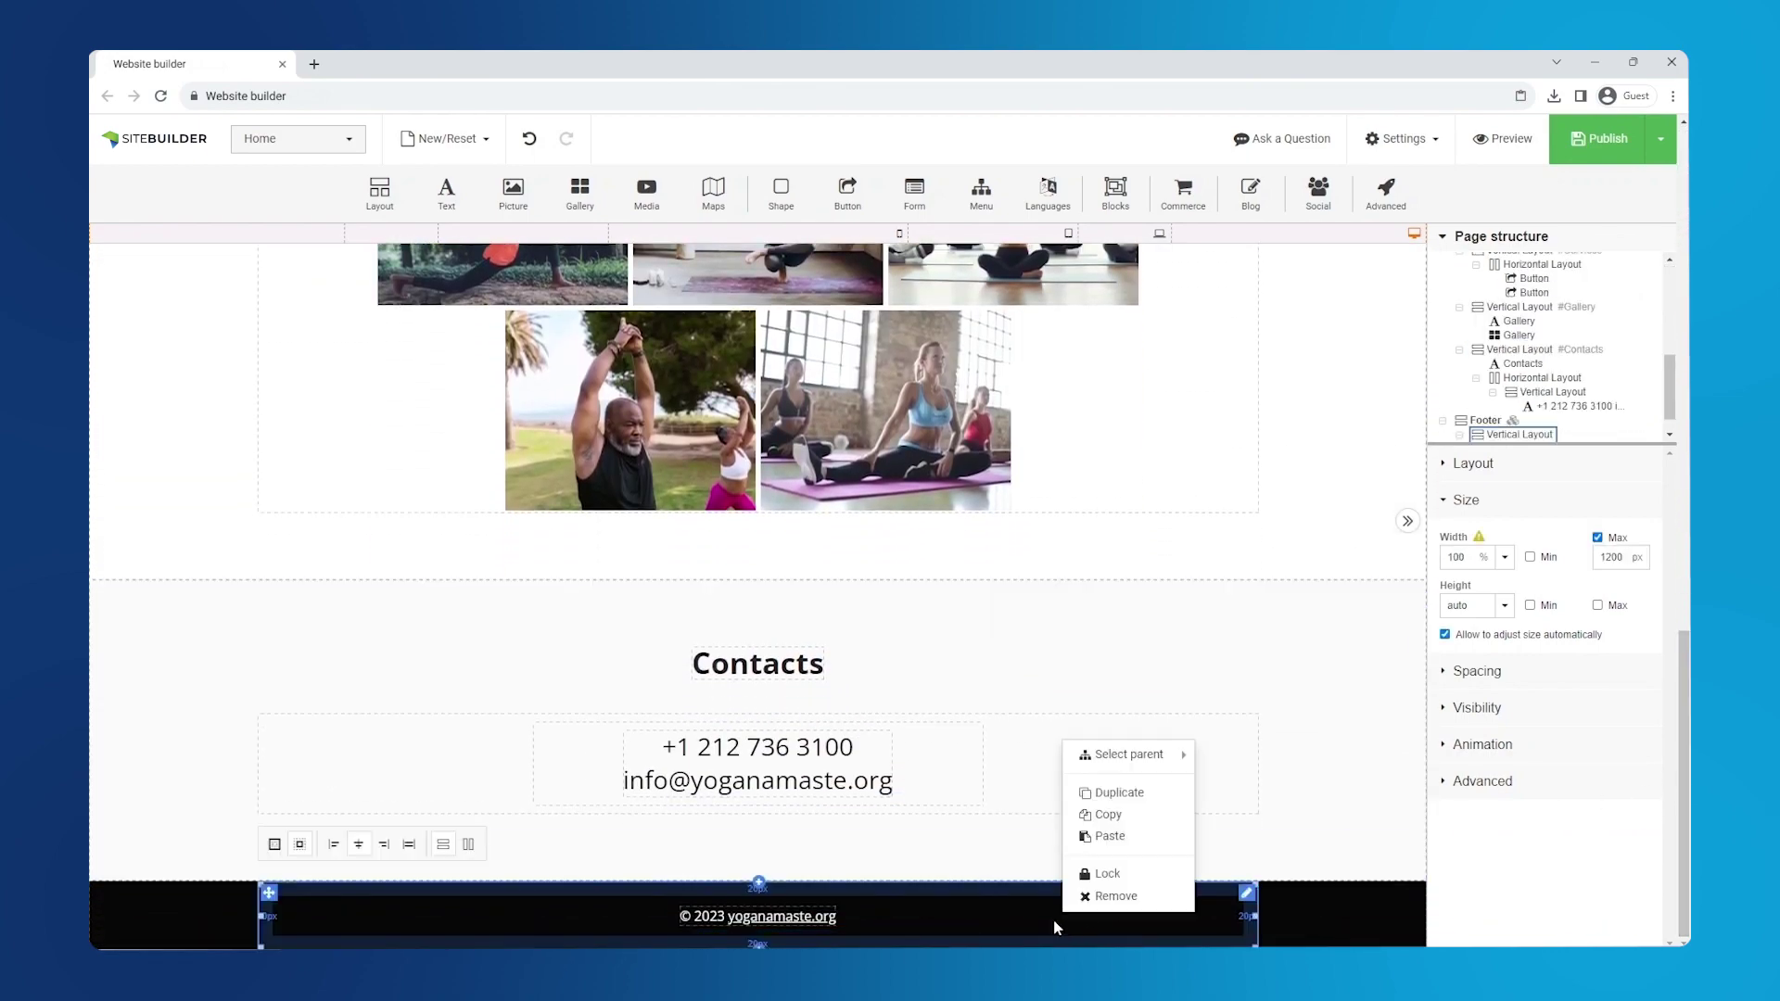
pyautogui.click(1110, 837)
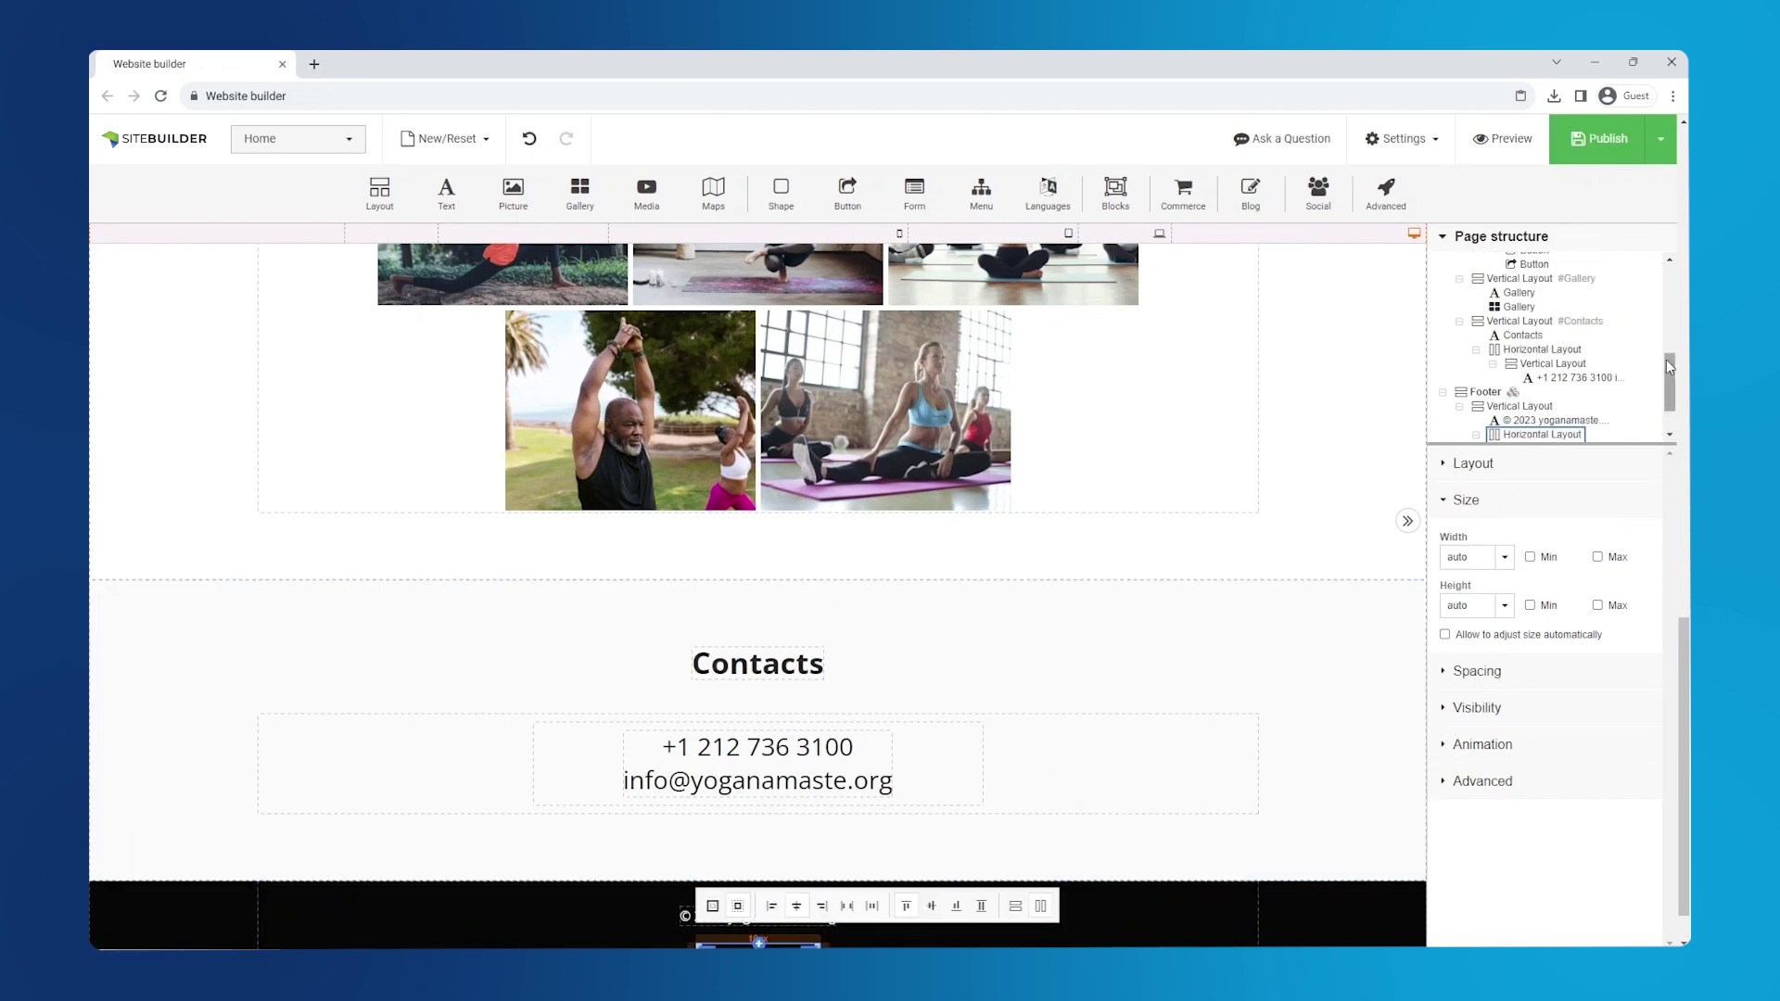
# - Move the pasted icons above the © 2023 copyright line in Page structure
pyautogui.scroll(-2, 1672, 369)
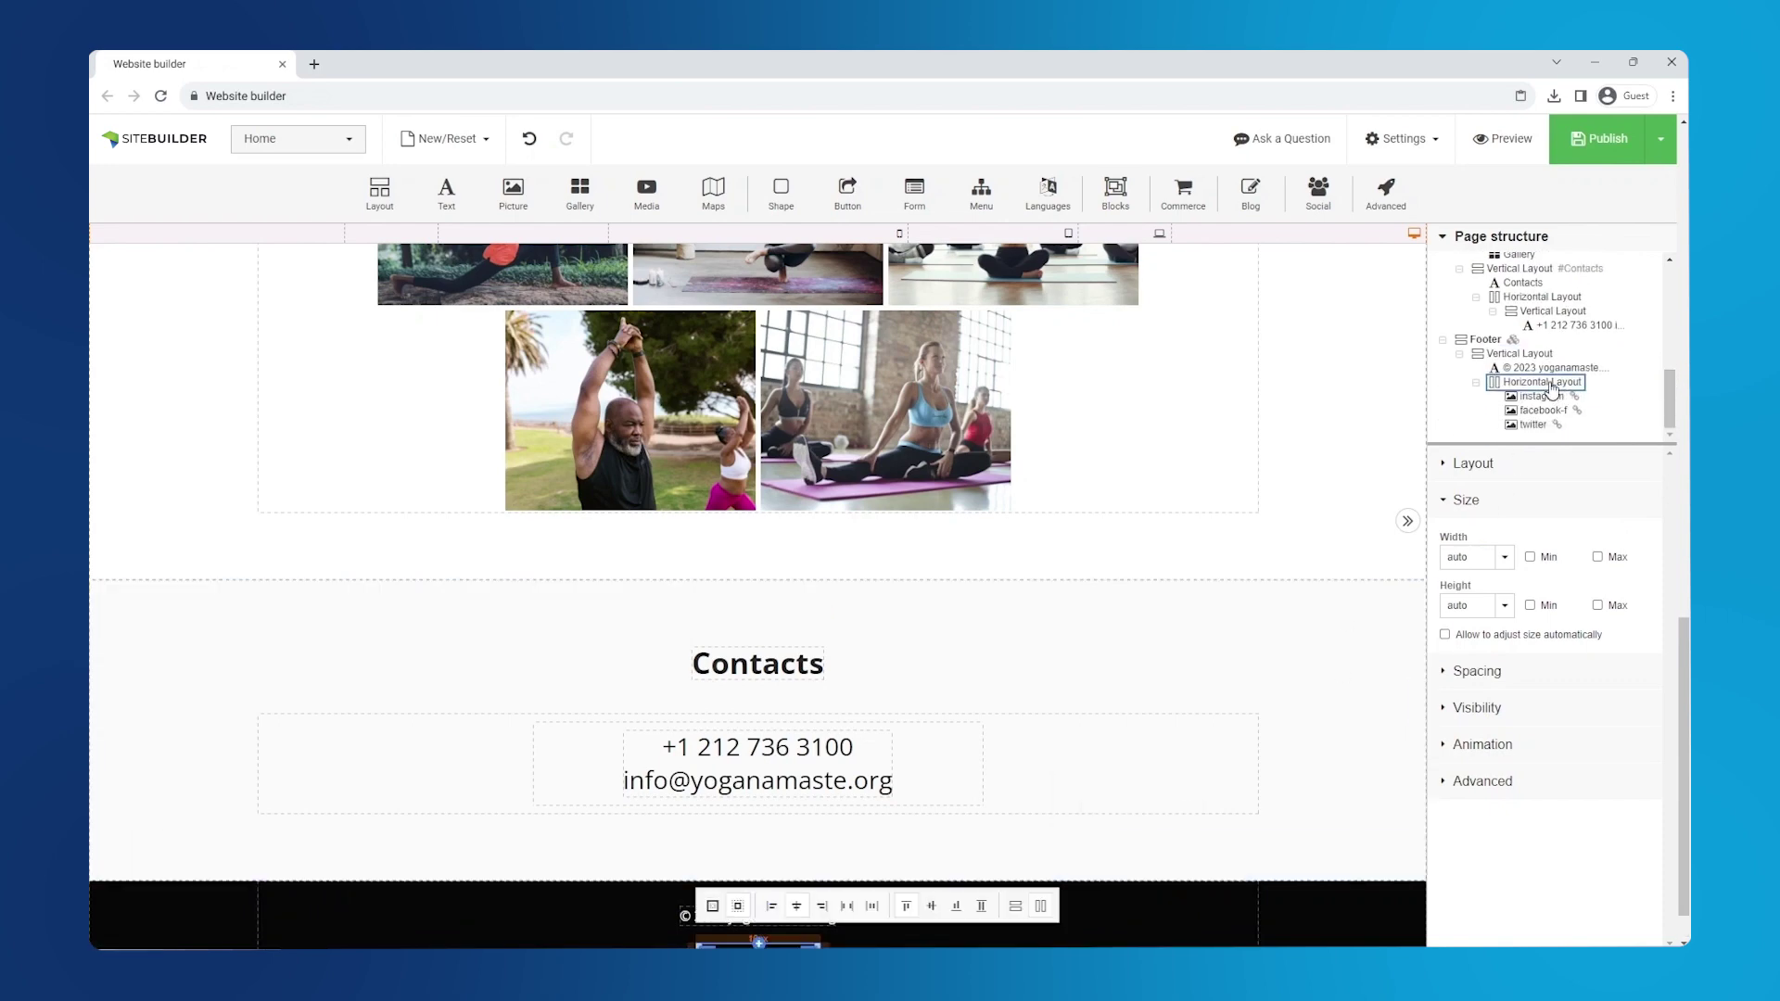
pyautogui.moveTo(1551, 388); pyautogui.dragTo(1554, 374)
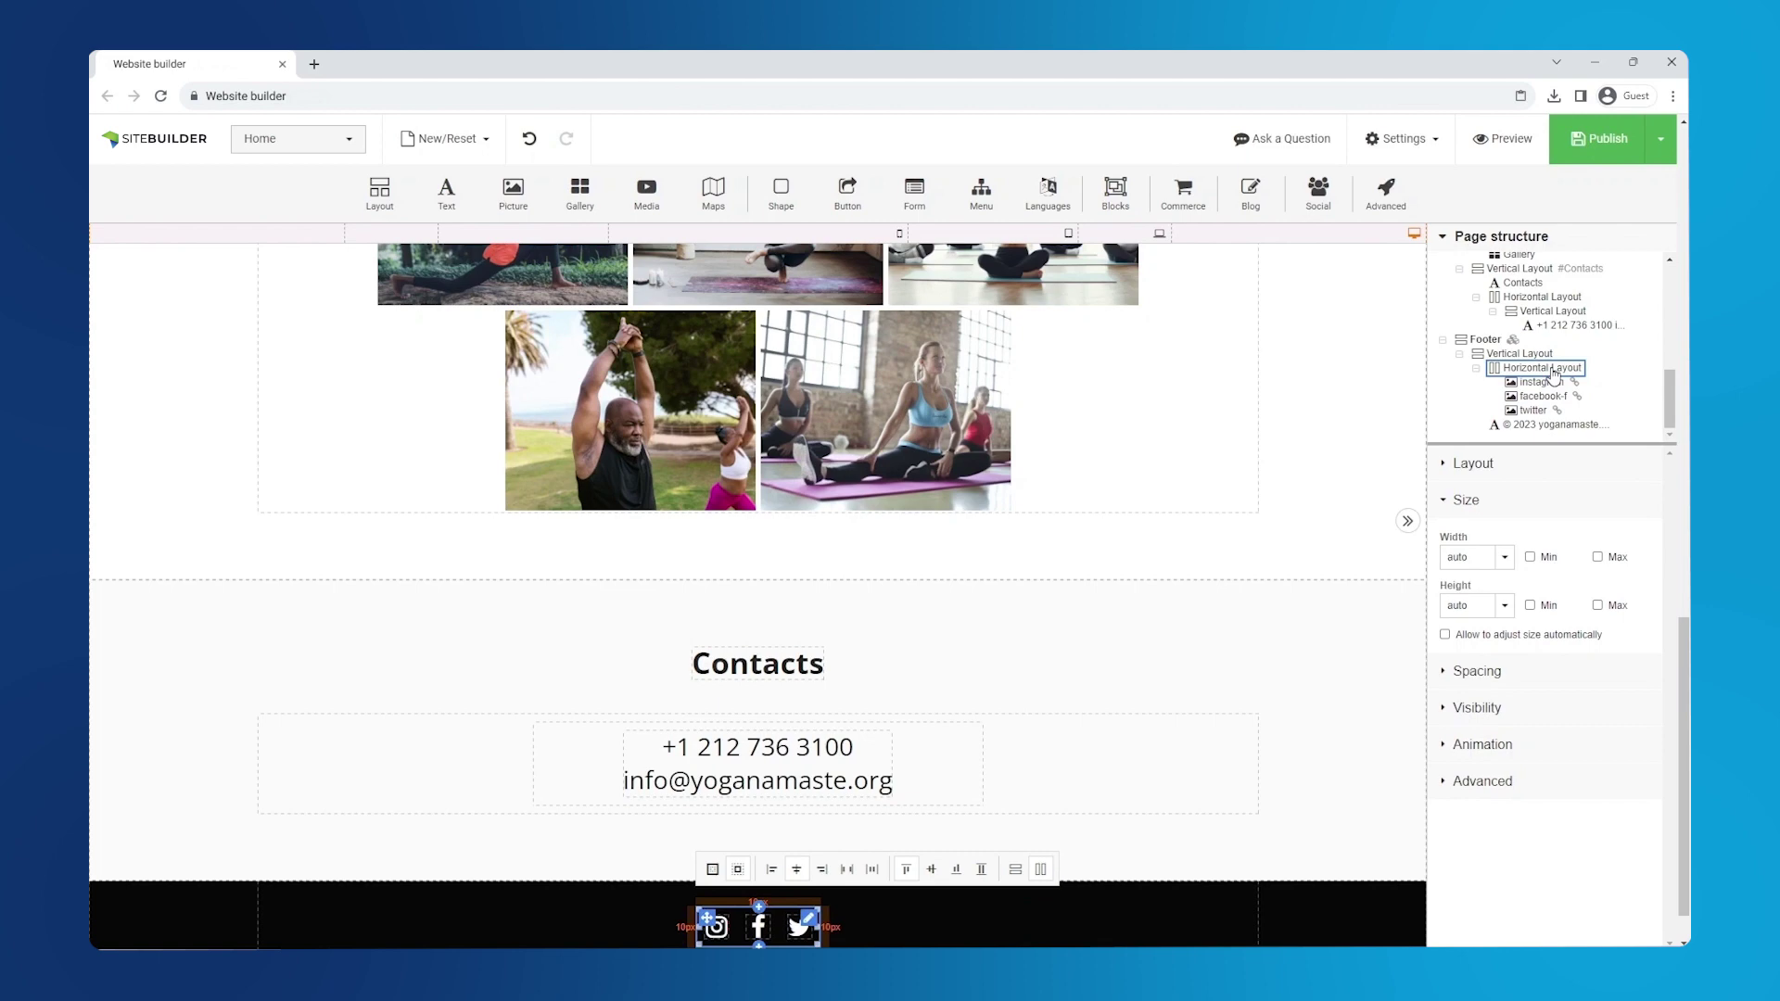
pyautogui.scroll(-1, 1269, 749)
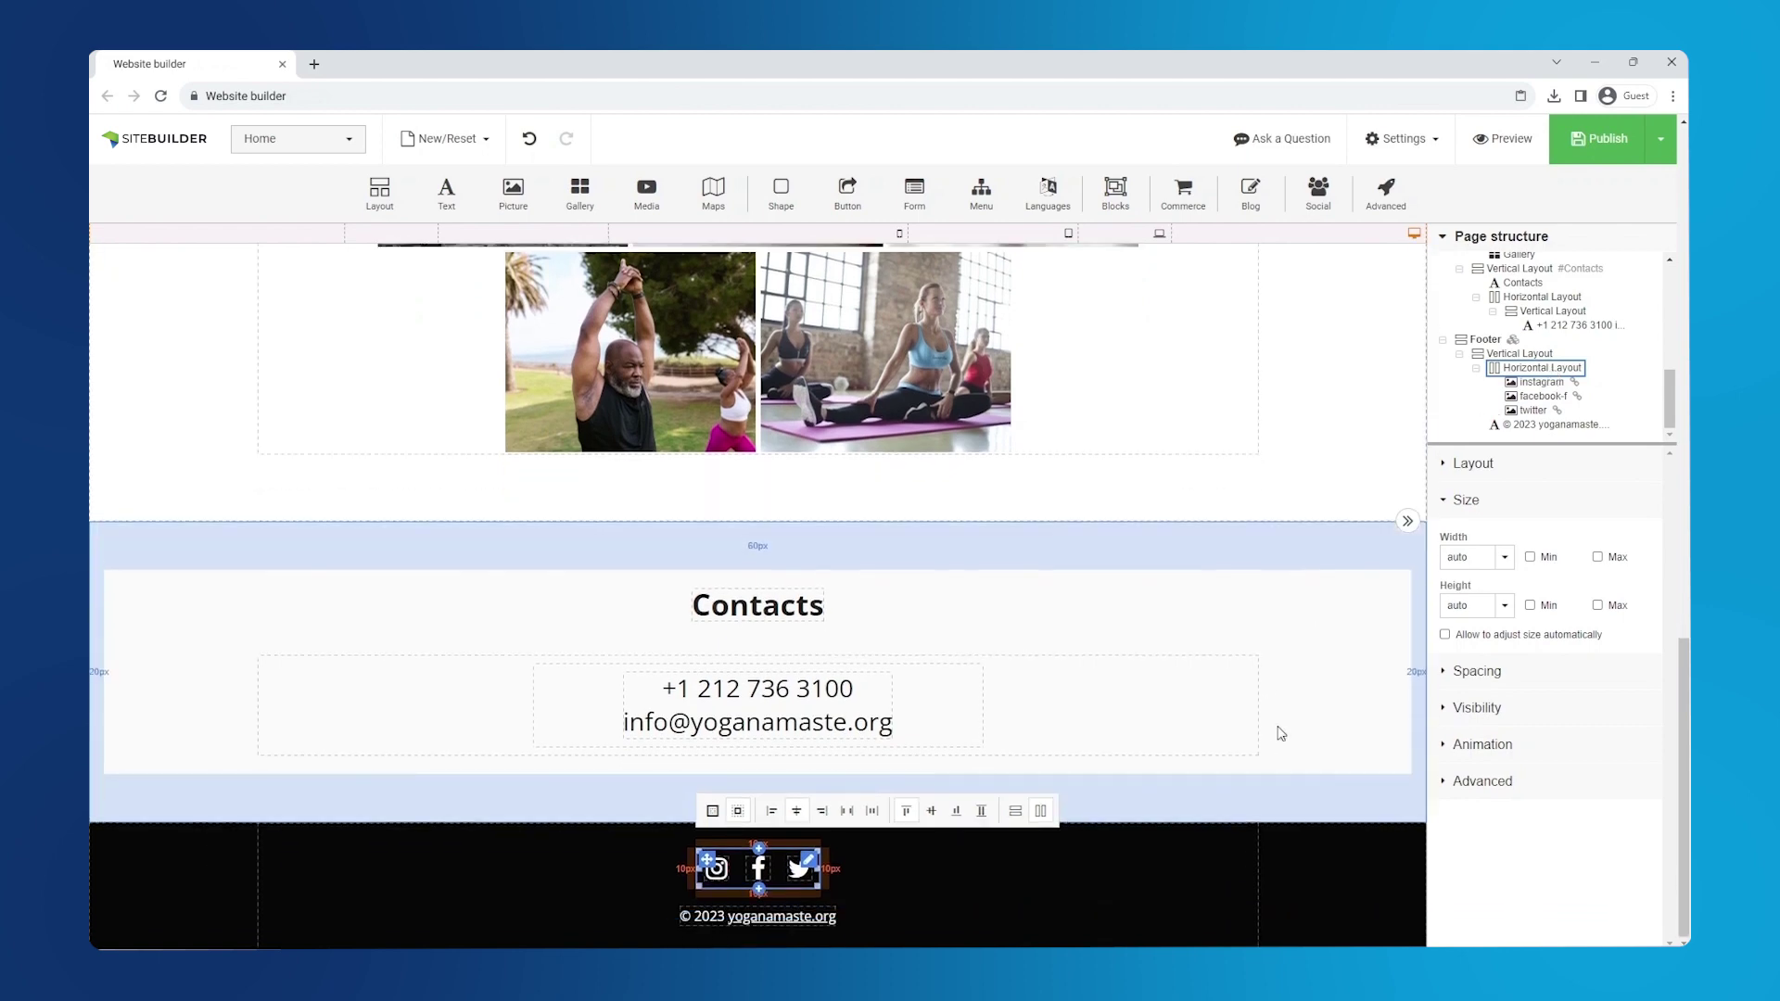
pyautogui.scroll(10, 1307, 649)
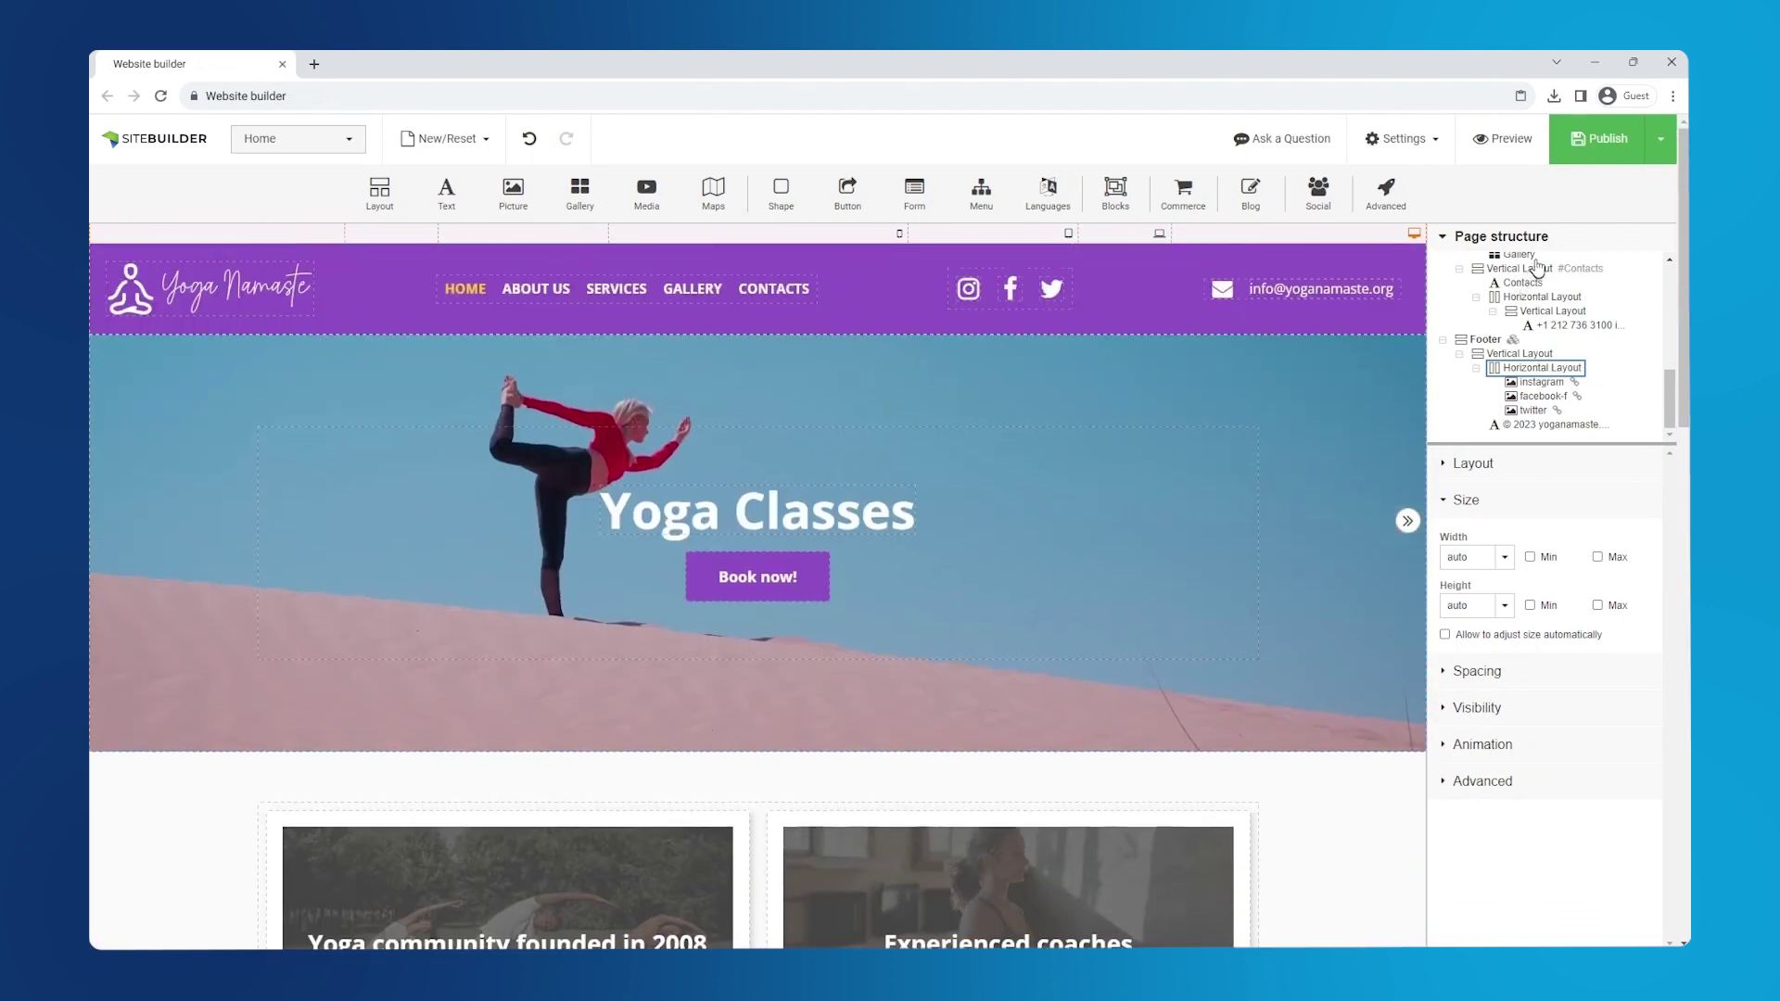
# - Insert a single-column section above Gallery containing a plain text paragraph
pyautogui.moveTo(1595, 151)
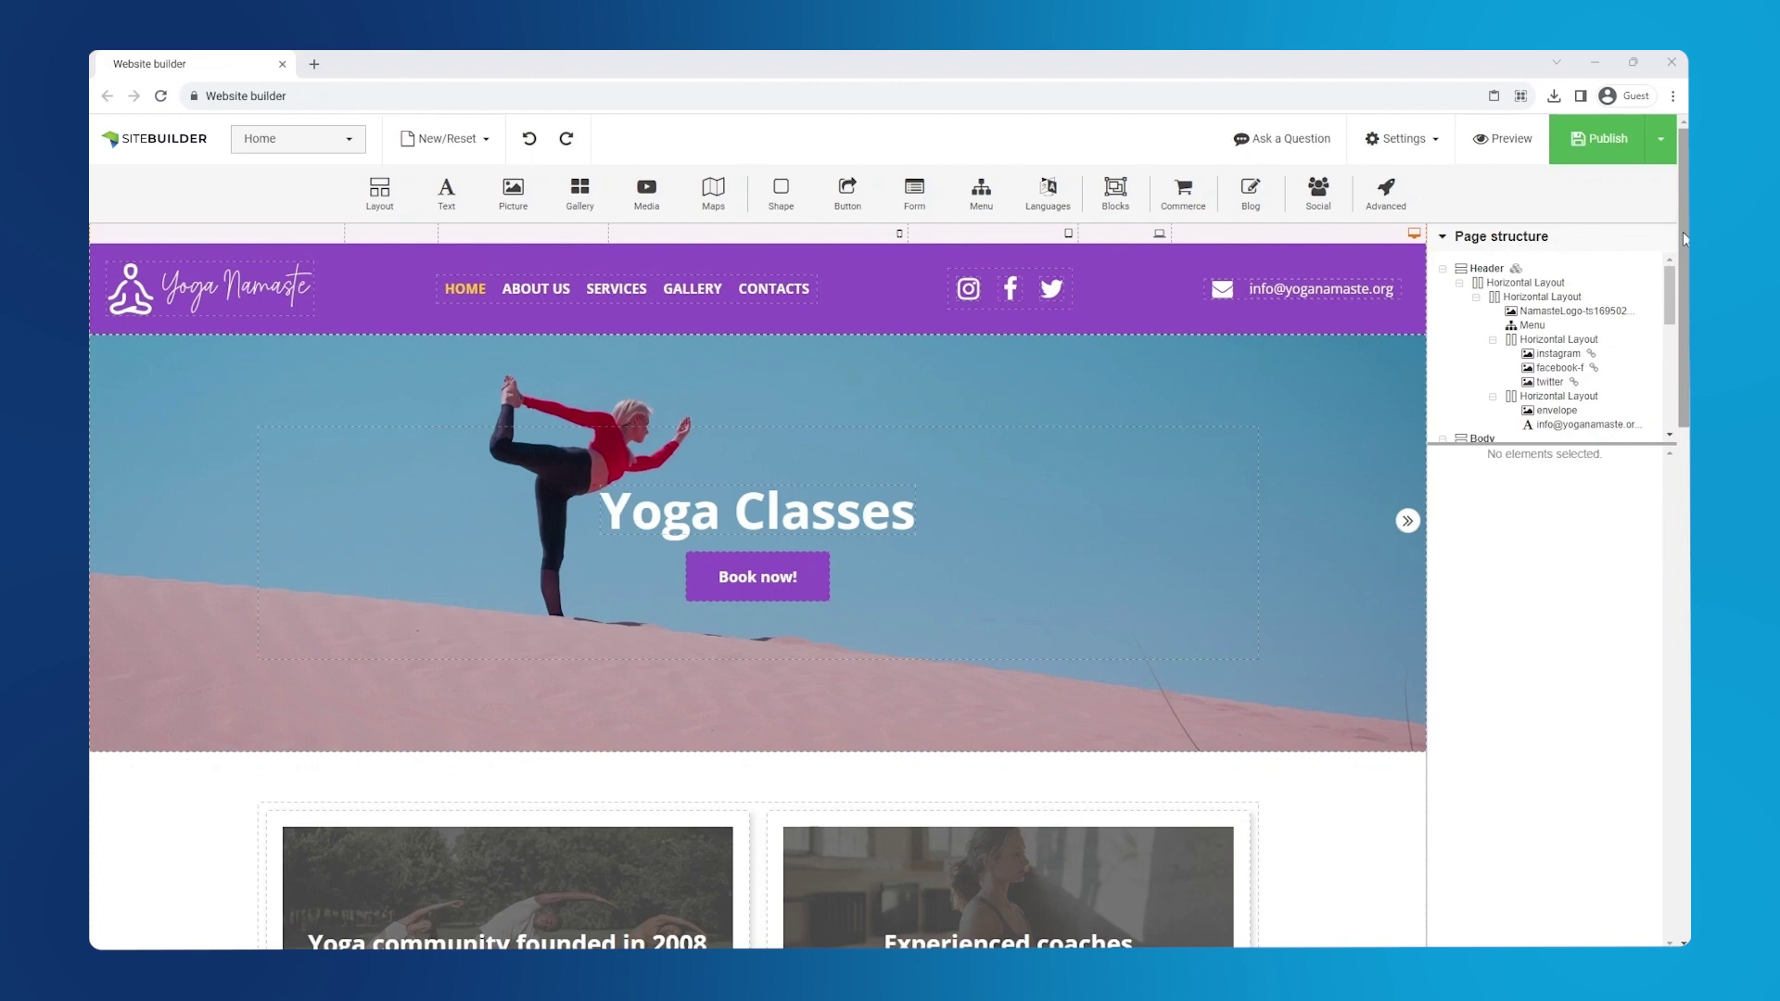
pyautogui.scroll(-10, 758, 593)
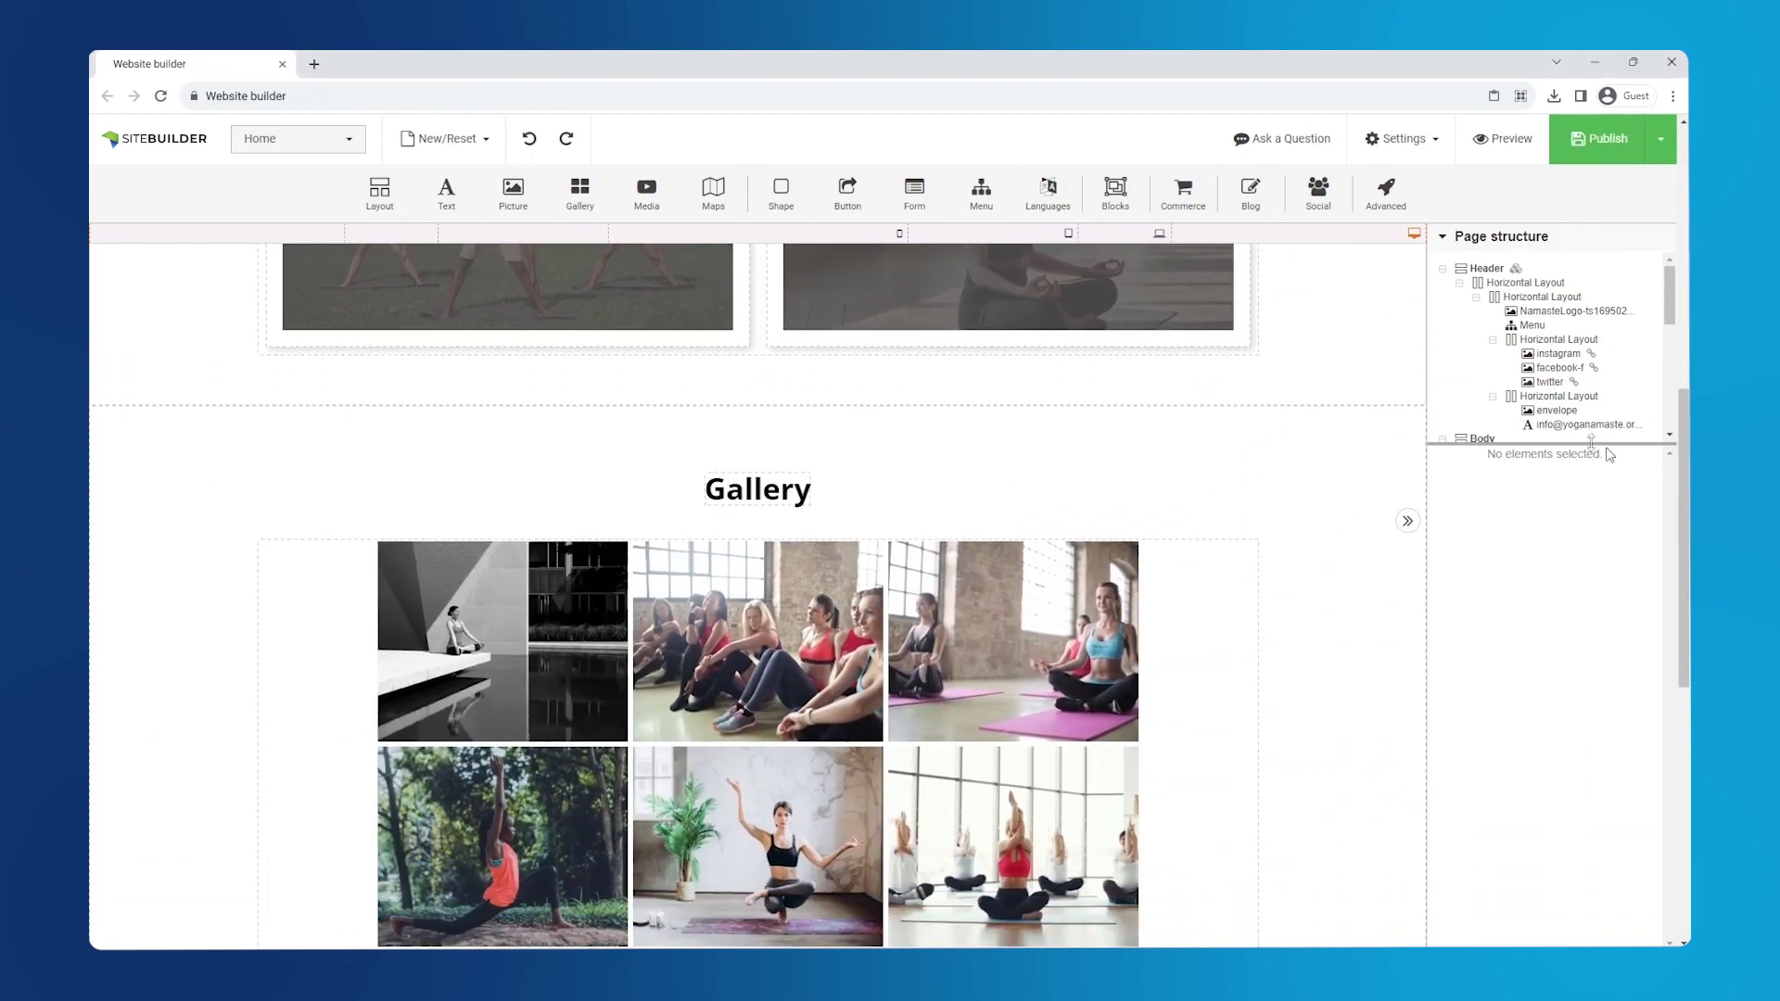
pyautogui.moveTo(384, 199); pyautogui.dragTo(620, 501)
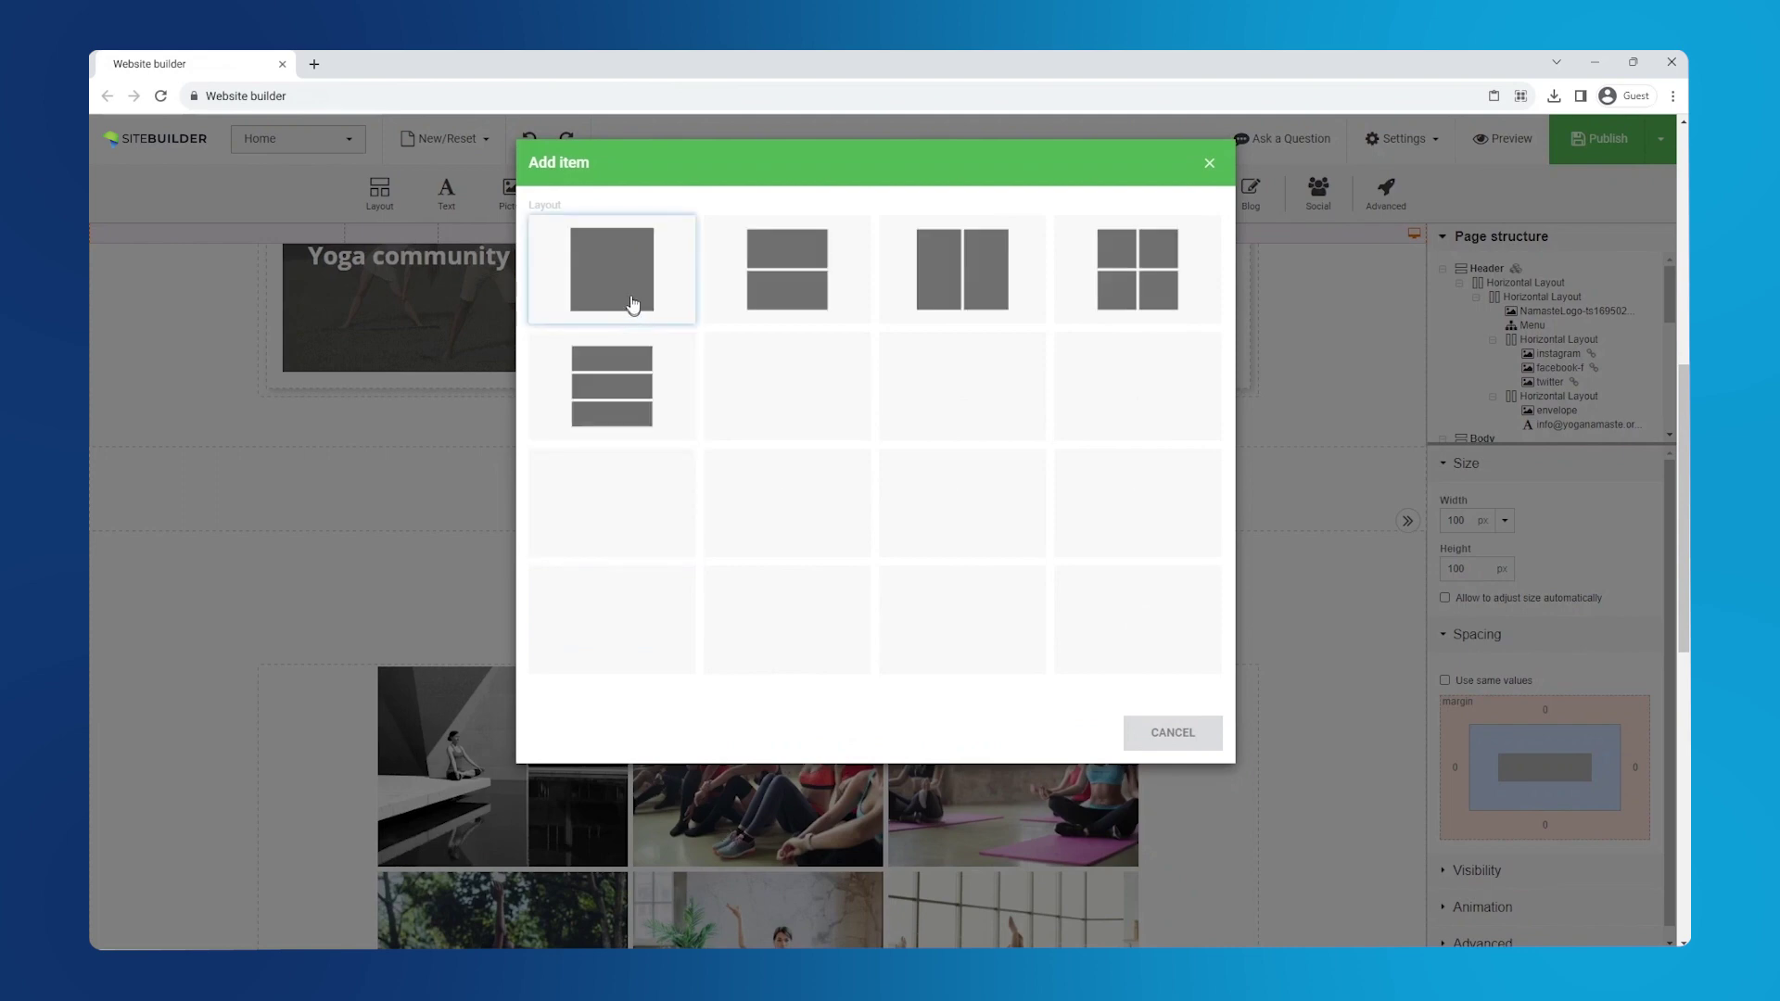
pyautogui.click(631, 303)
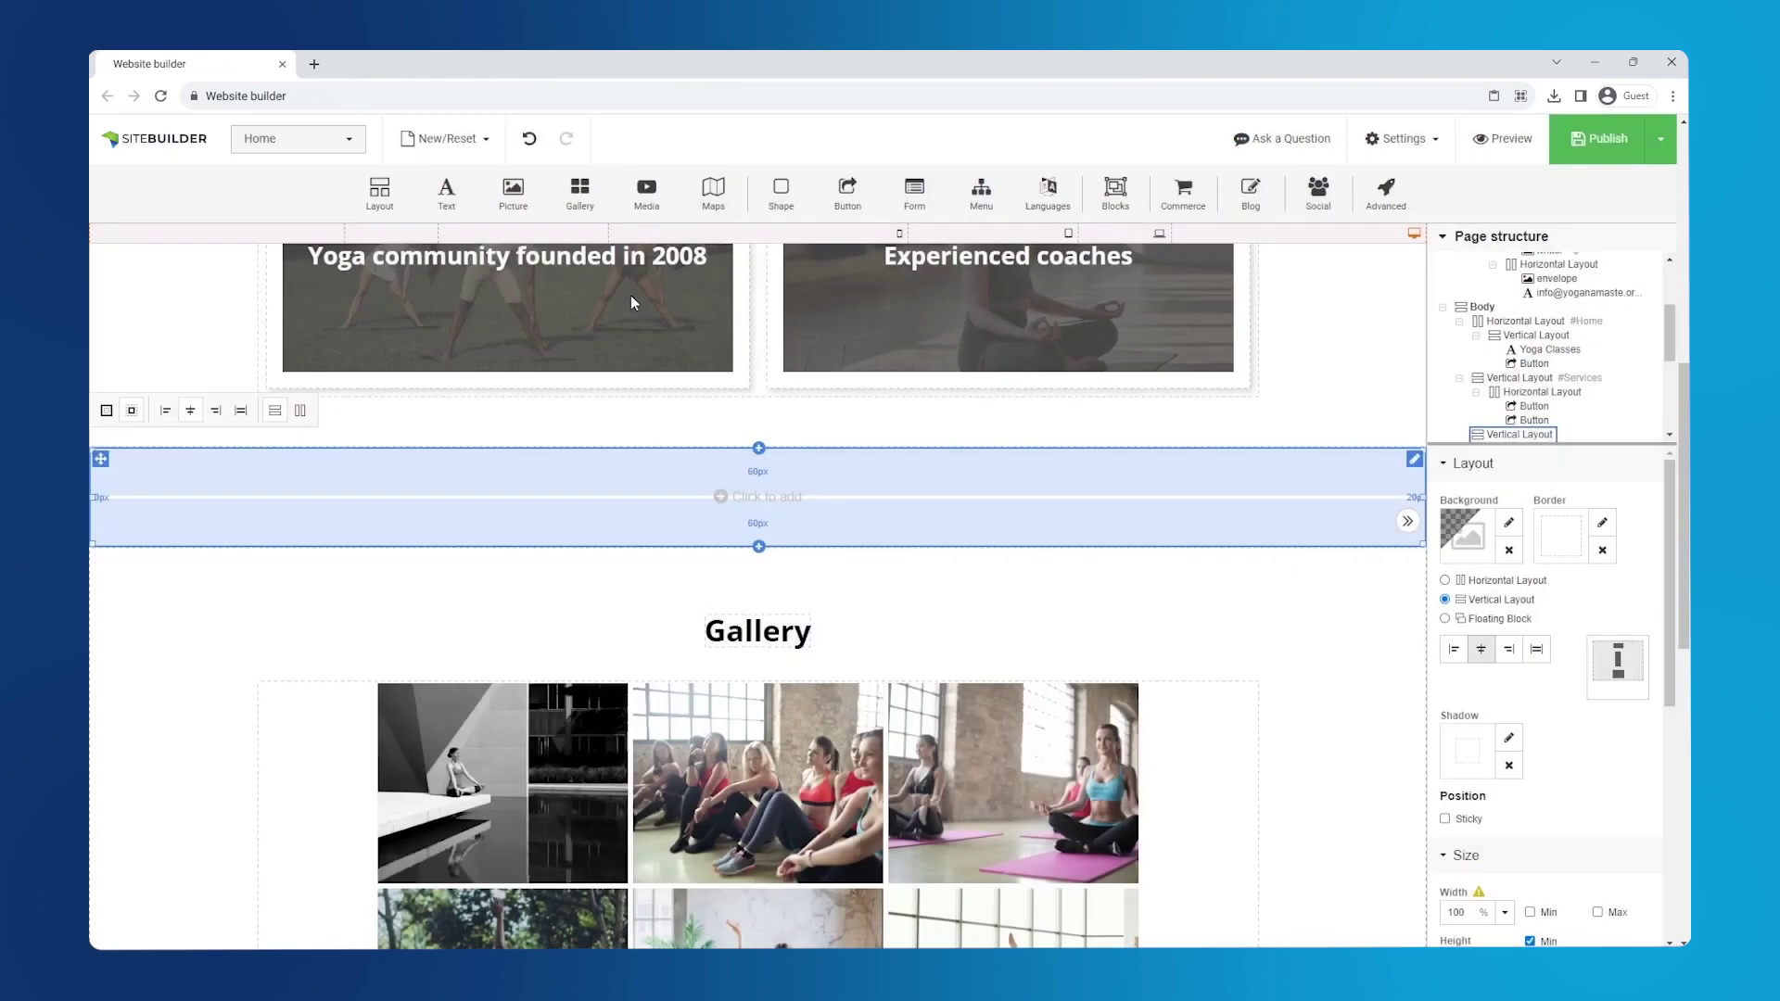
pyautogui.click(762, 509)
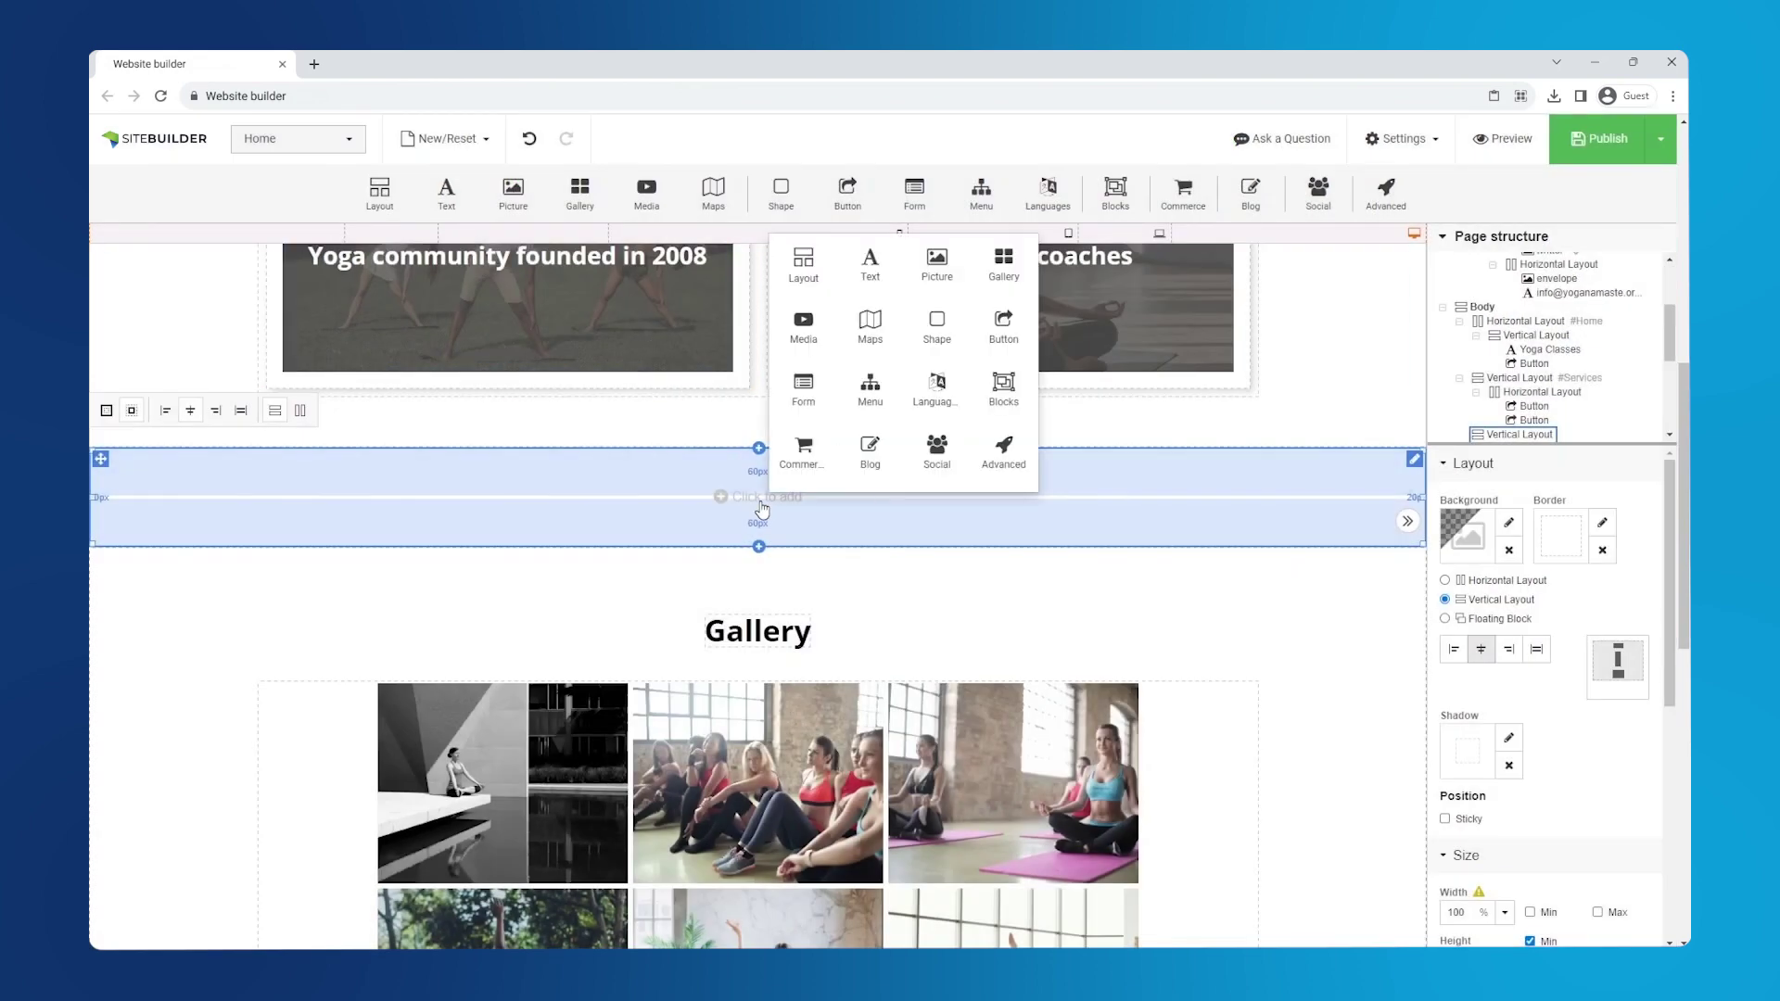
pyautogui.click(871, 281)
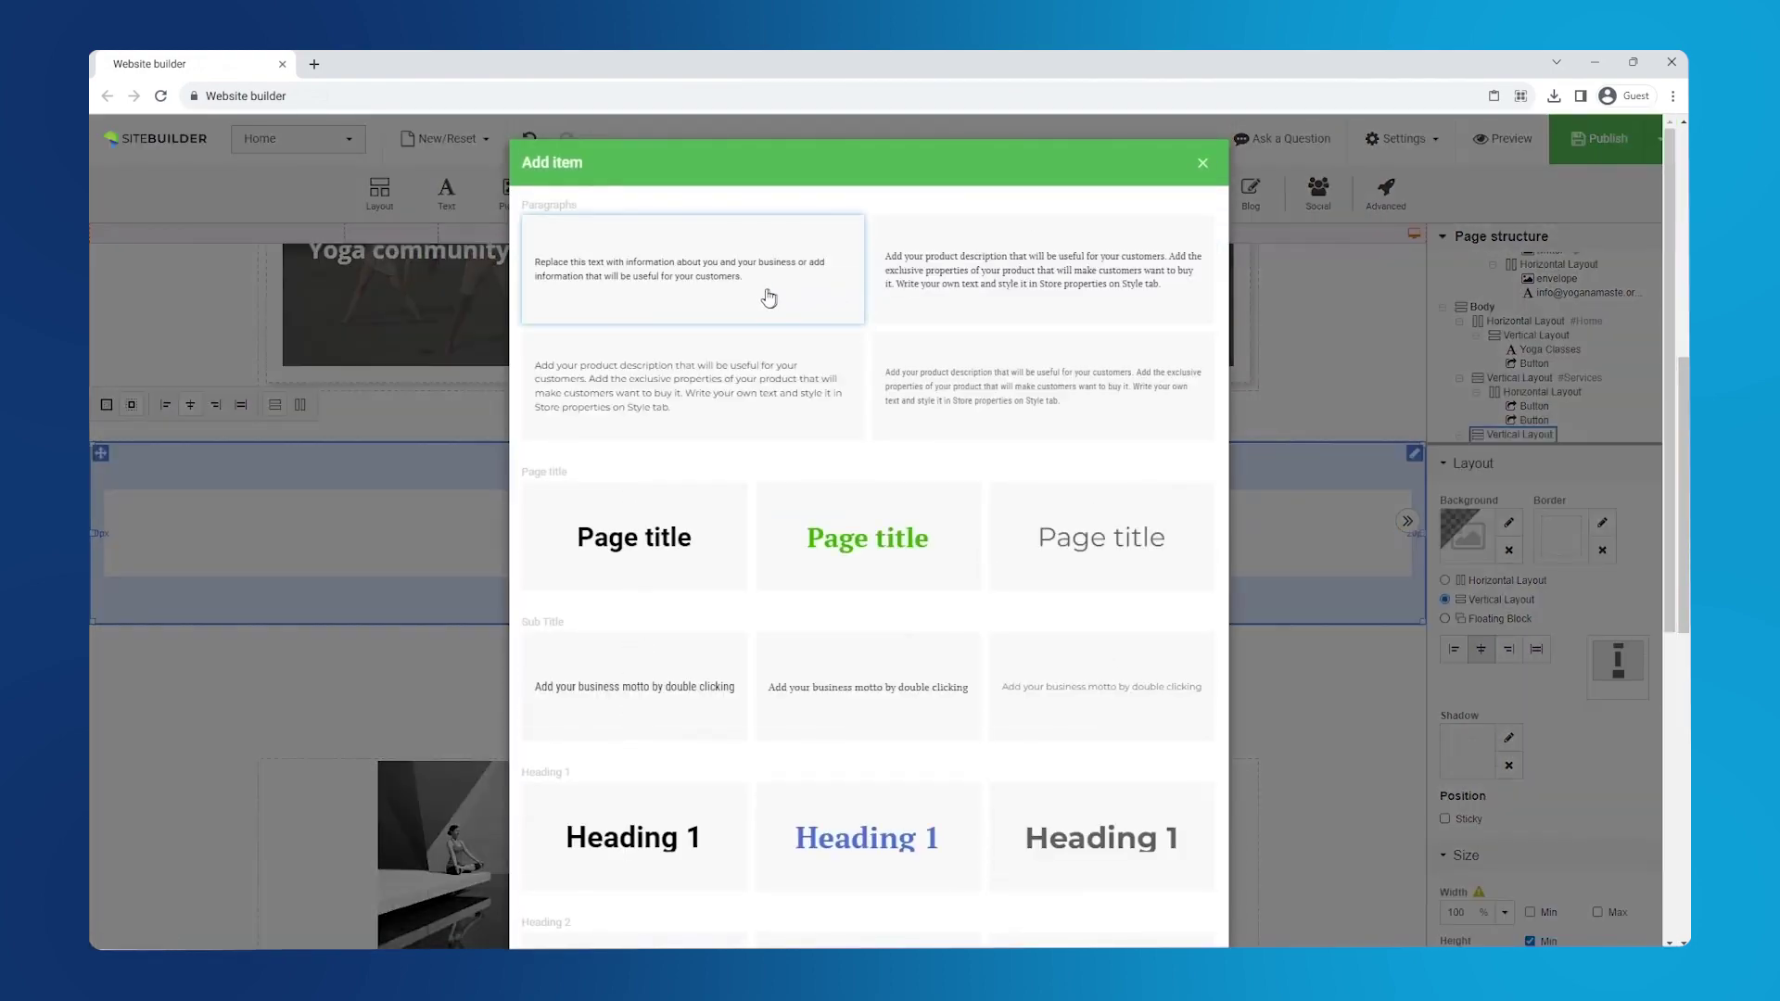
pyautogui.click(713, 298)
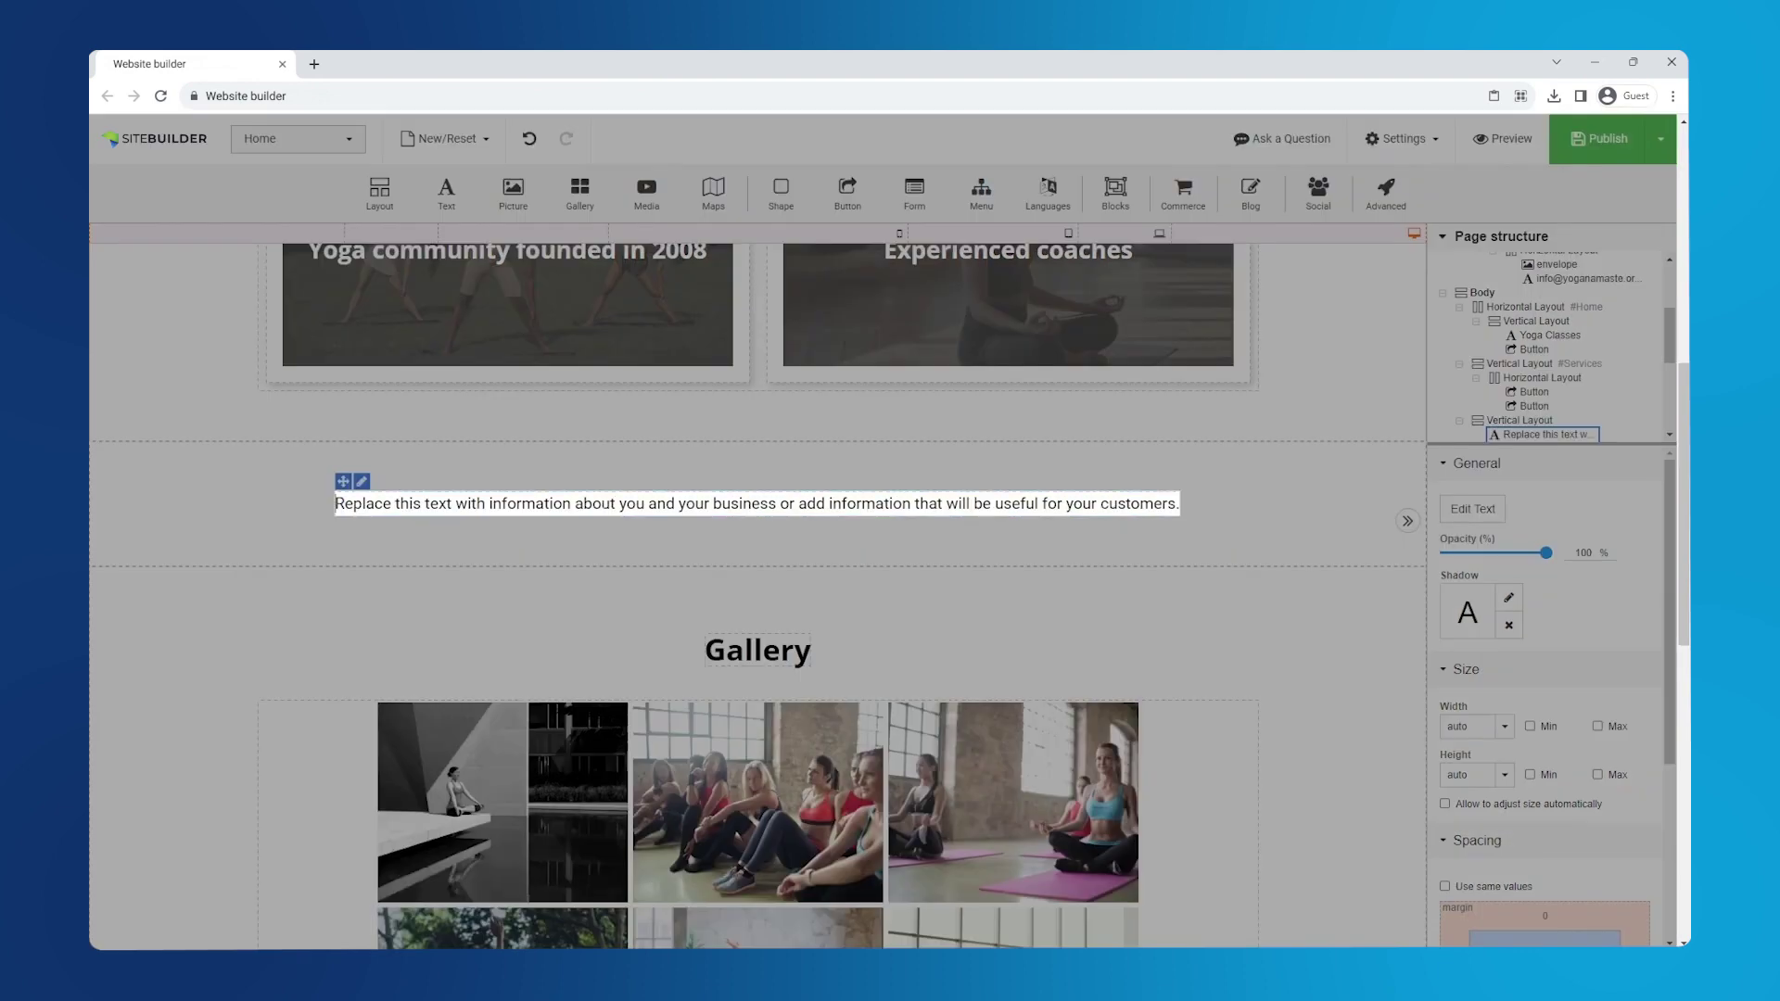
# - Replace the paragraph text with 'About us' and style it as Heading 2
pyautogui.click(564, 503)
pyautogui.hotkey('ctrl', 'a')
pyautogui.press('Delete')
pyautogui.write('About us')
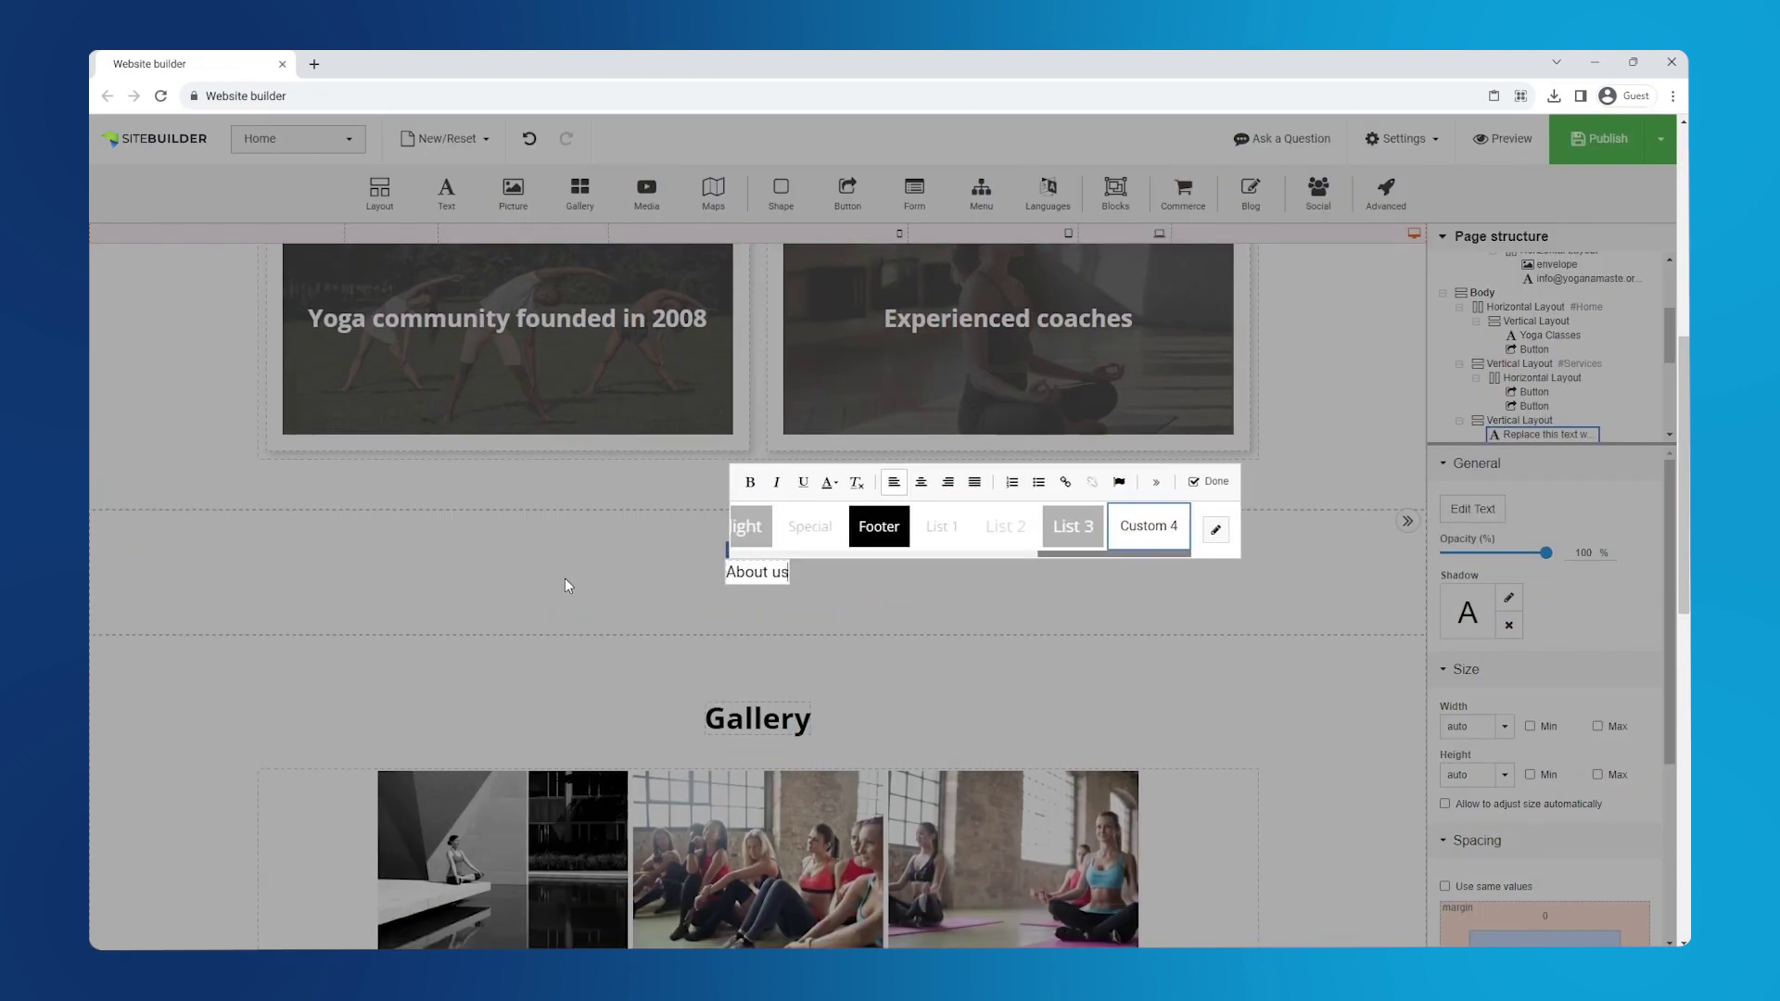
pyautogui.moveTo(1082, 551); pyautogui.dragTo(931, 559)
pyautogui.click(885, 527)
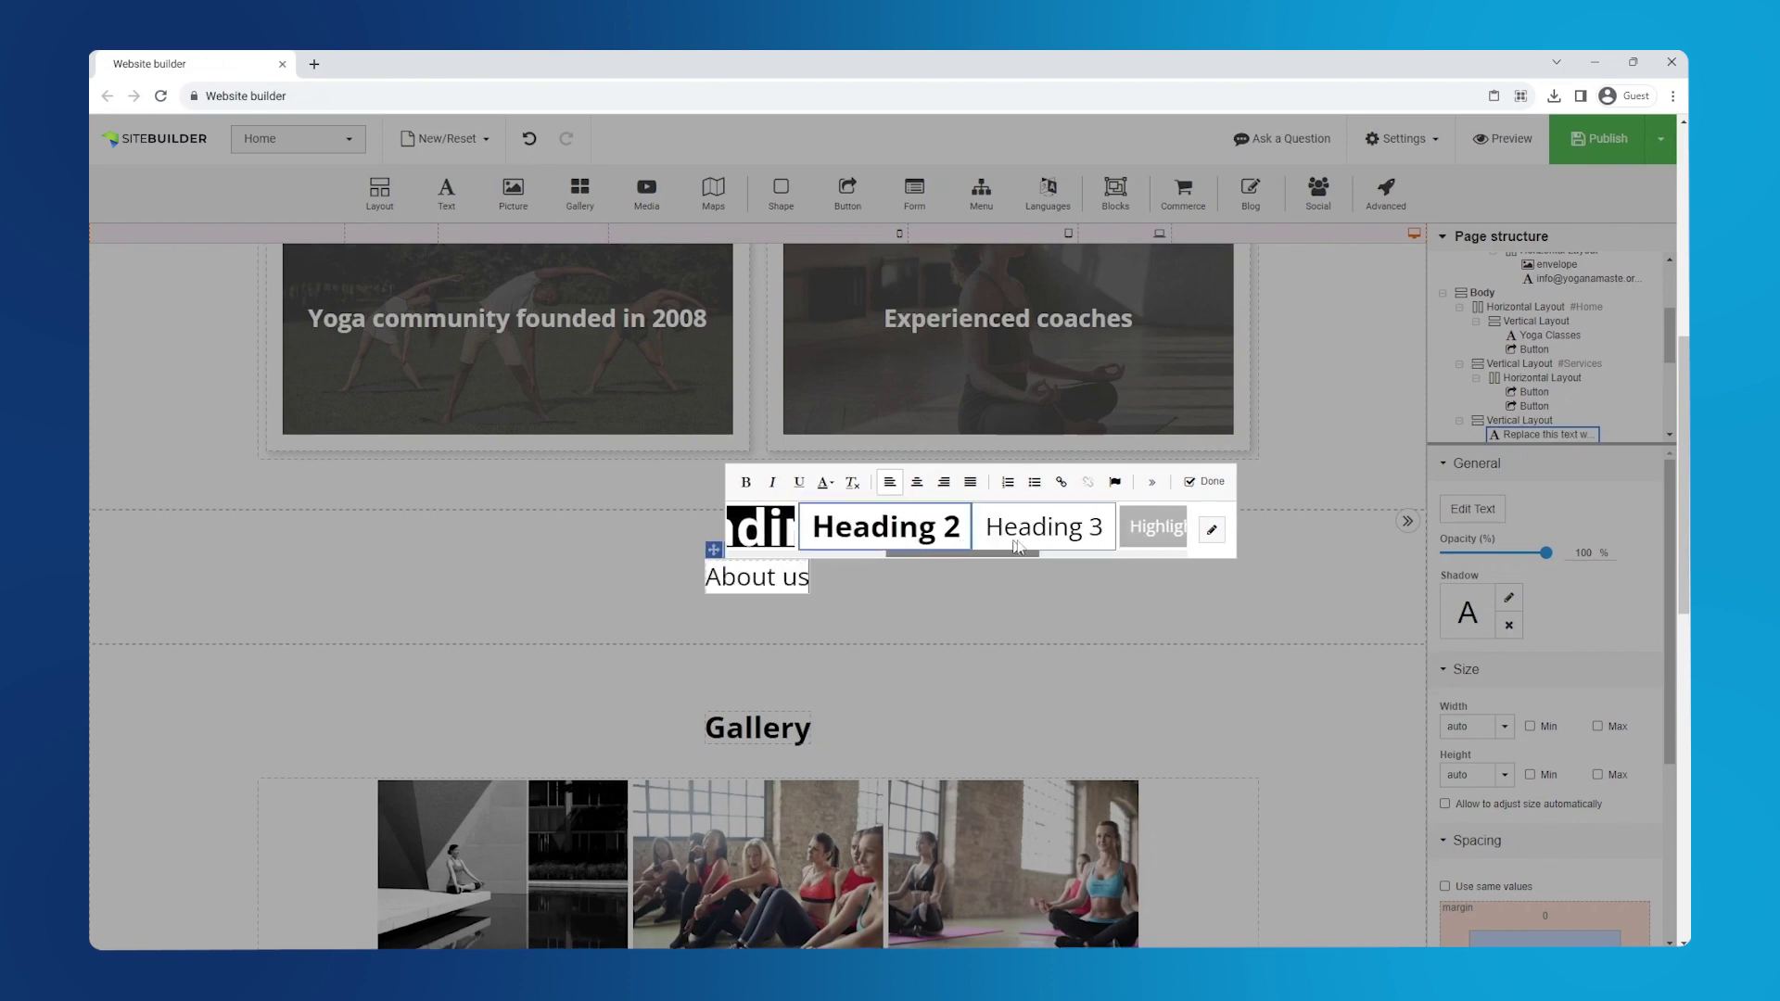
pyautogui.click(1203, 483)
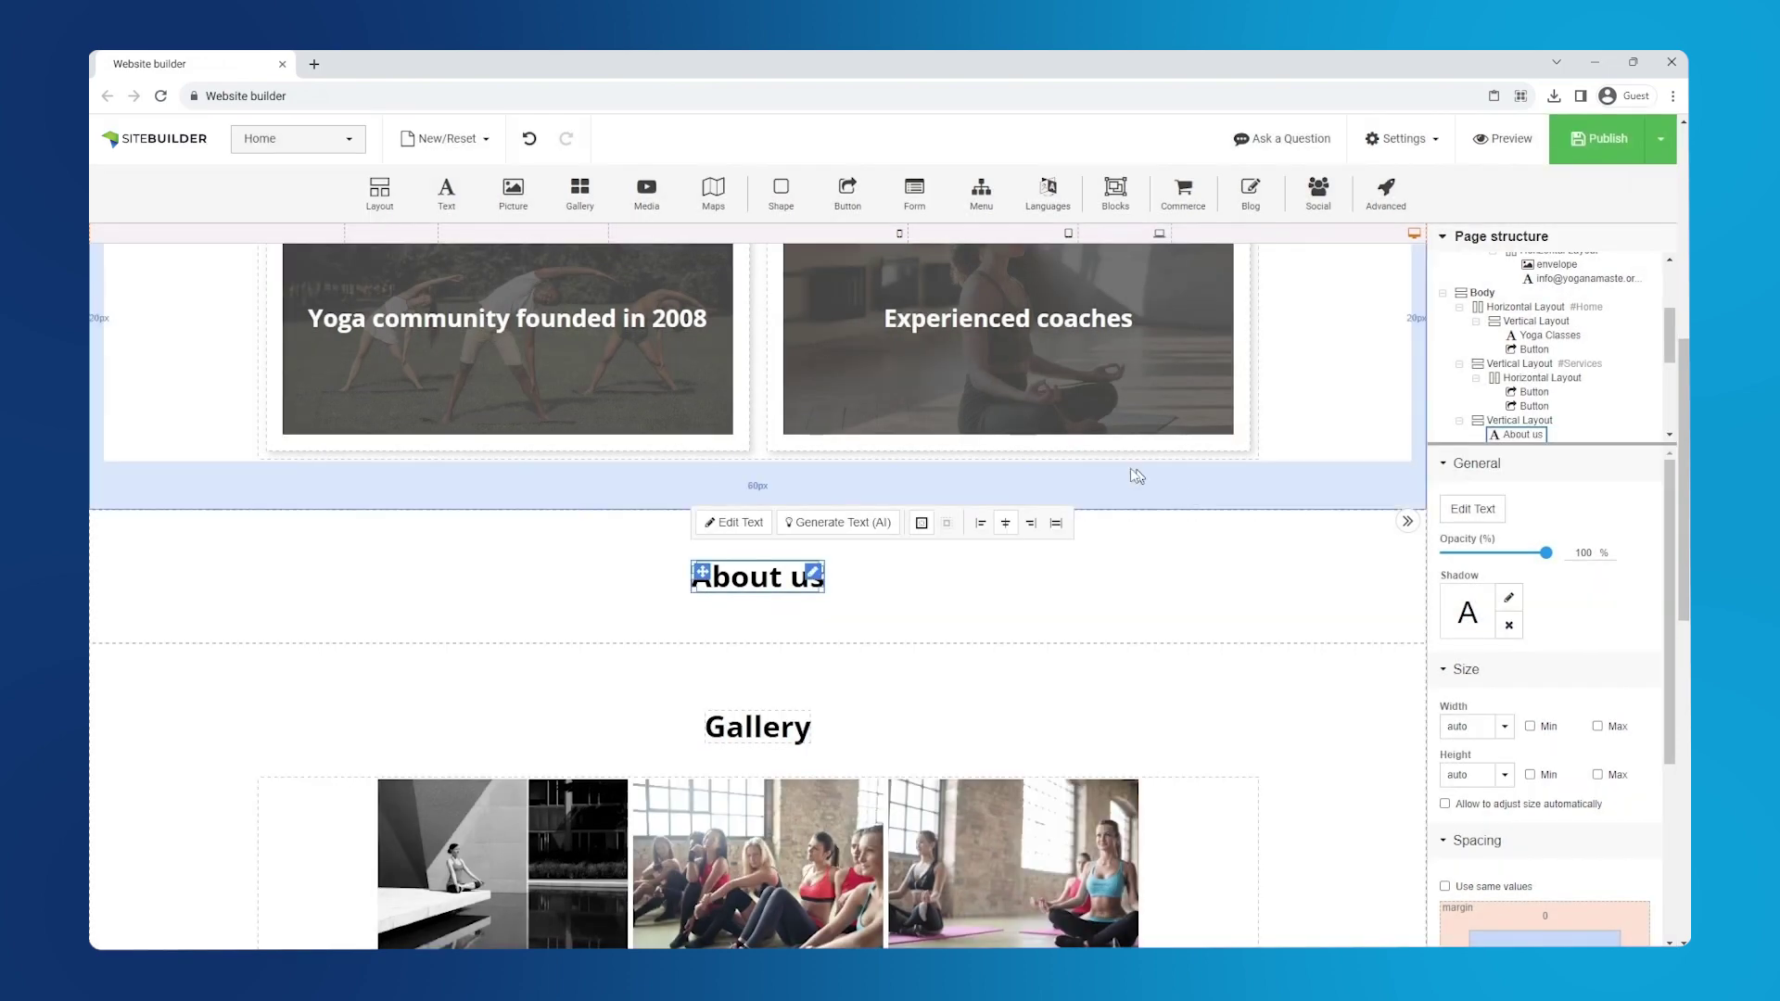
# - Add a centred paragraph below About us with the pasted Yoga Namaste description
pyautogui.moveTo(446, 192); pyautogui.dragTo(753, 649)
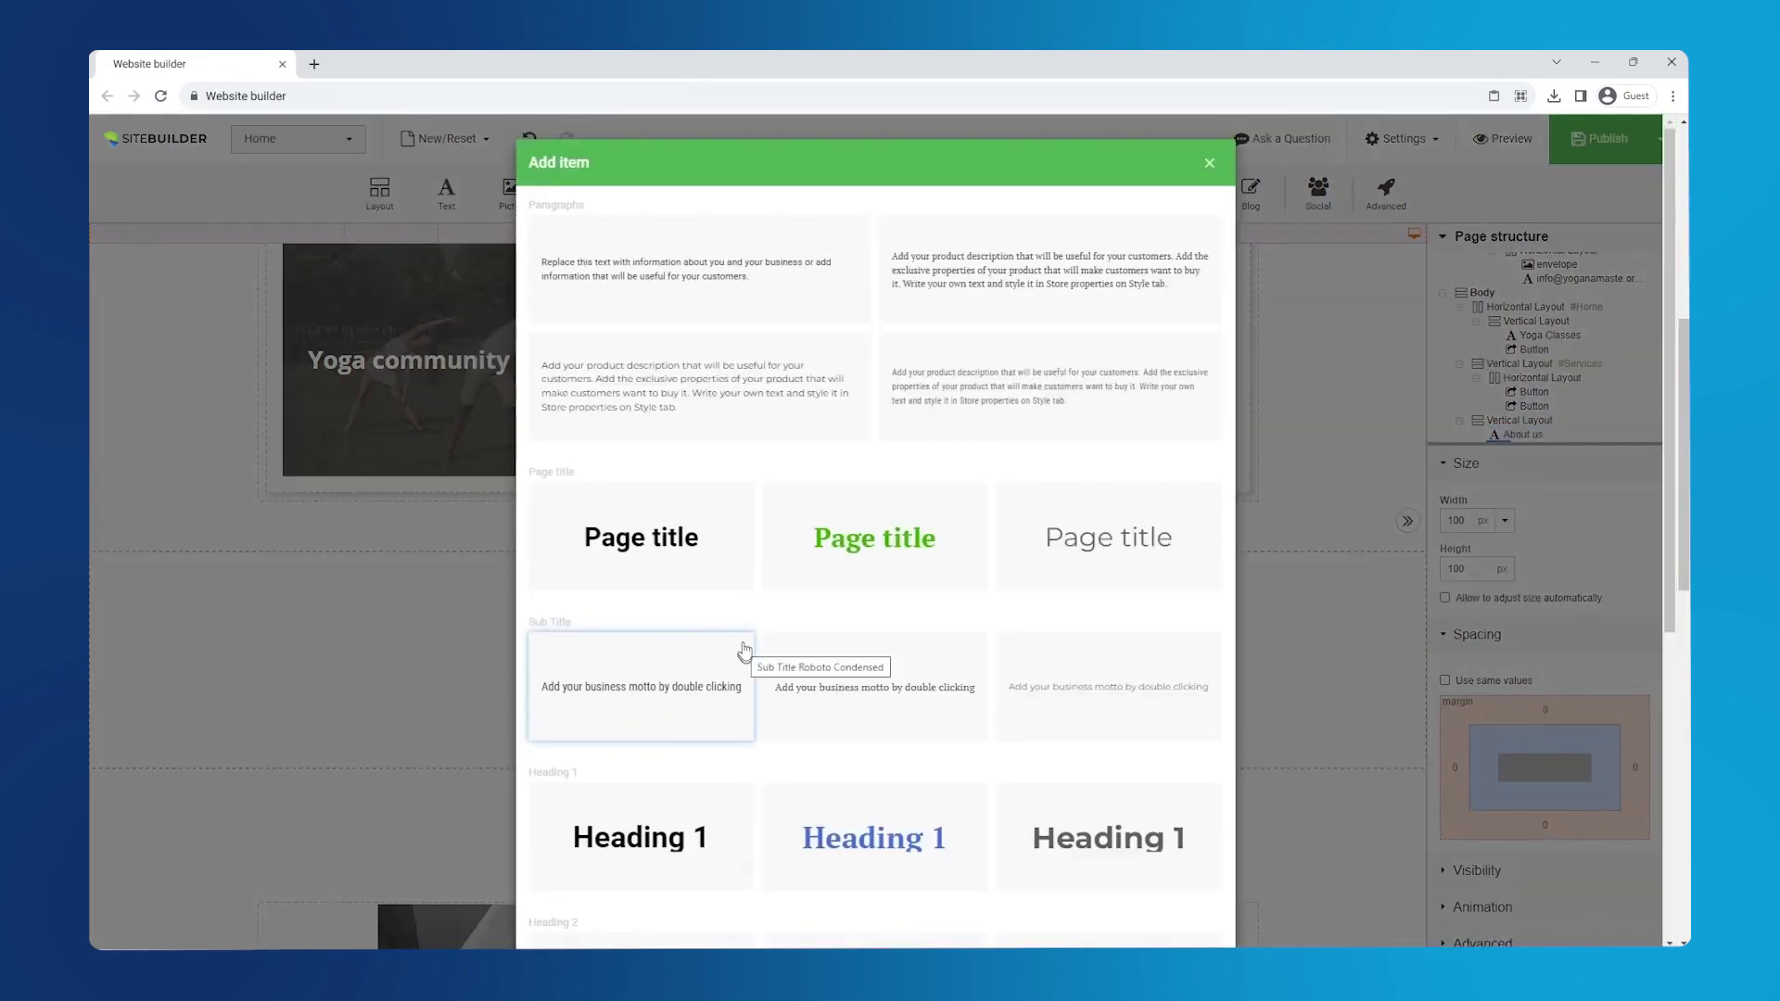
pyautogui.click(733, 315)
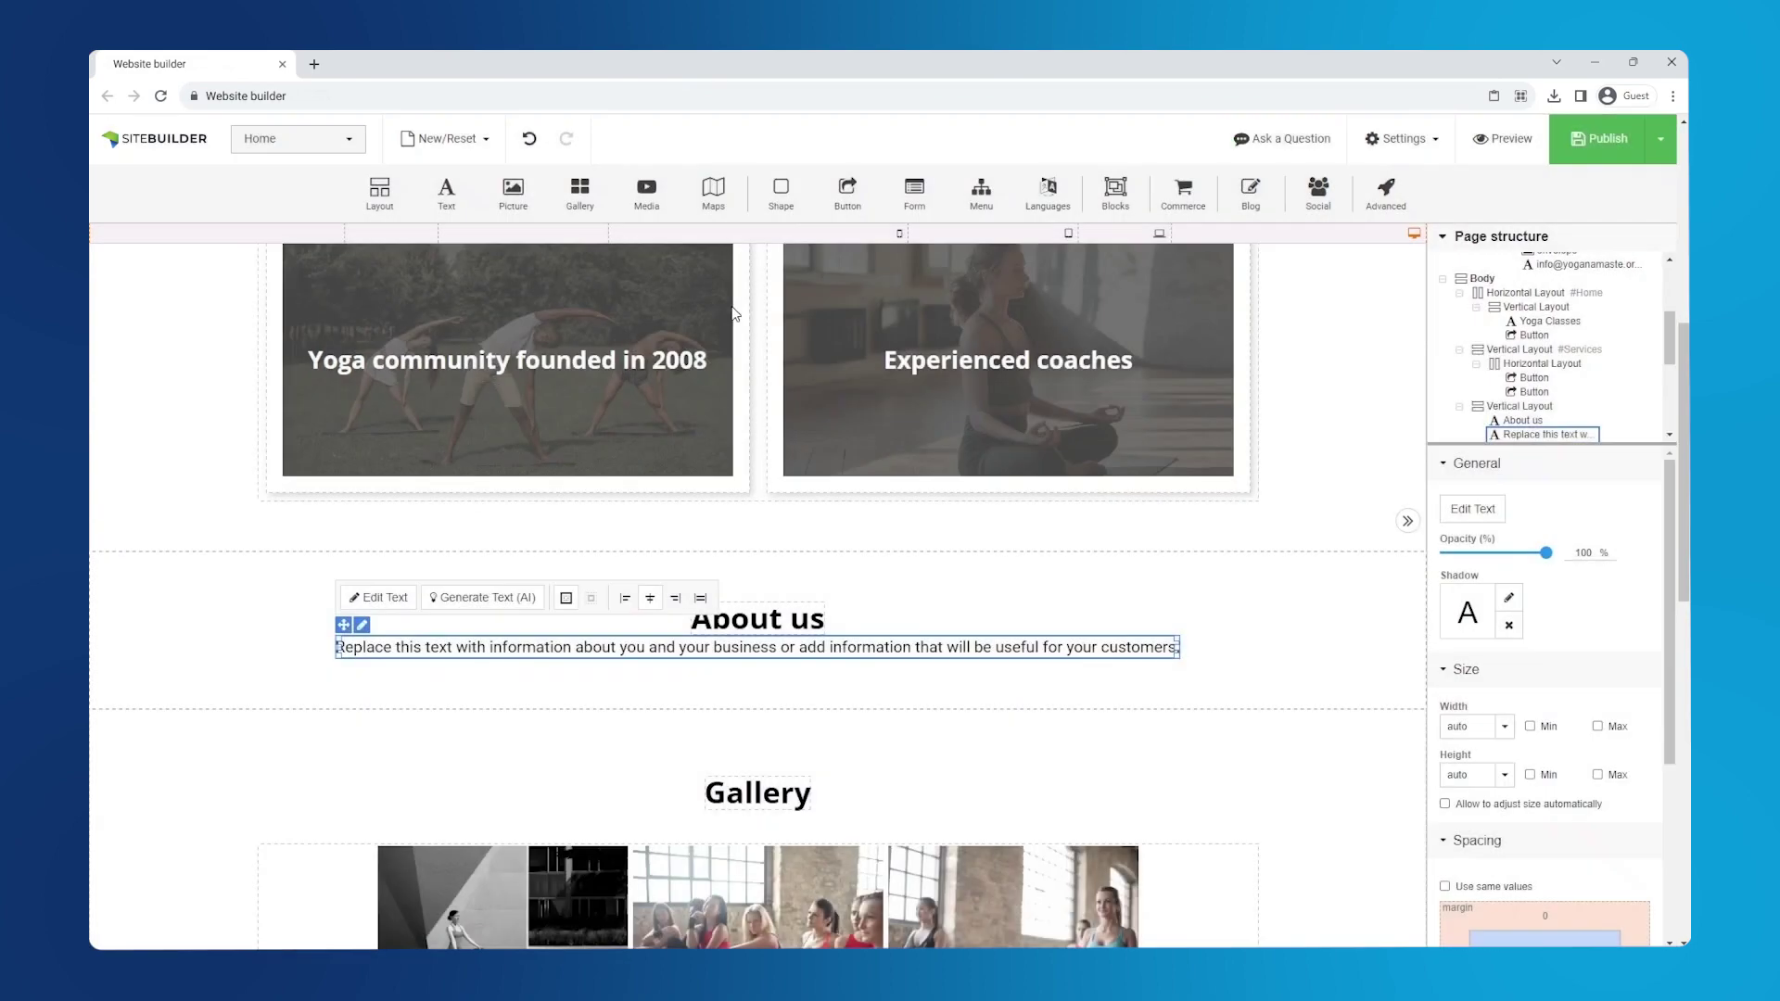
pyautogui.doubleClick(571, 644)
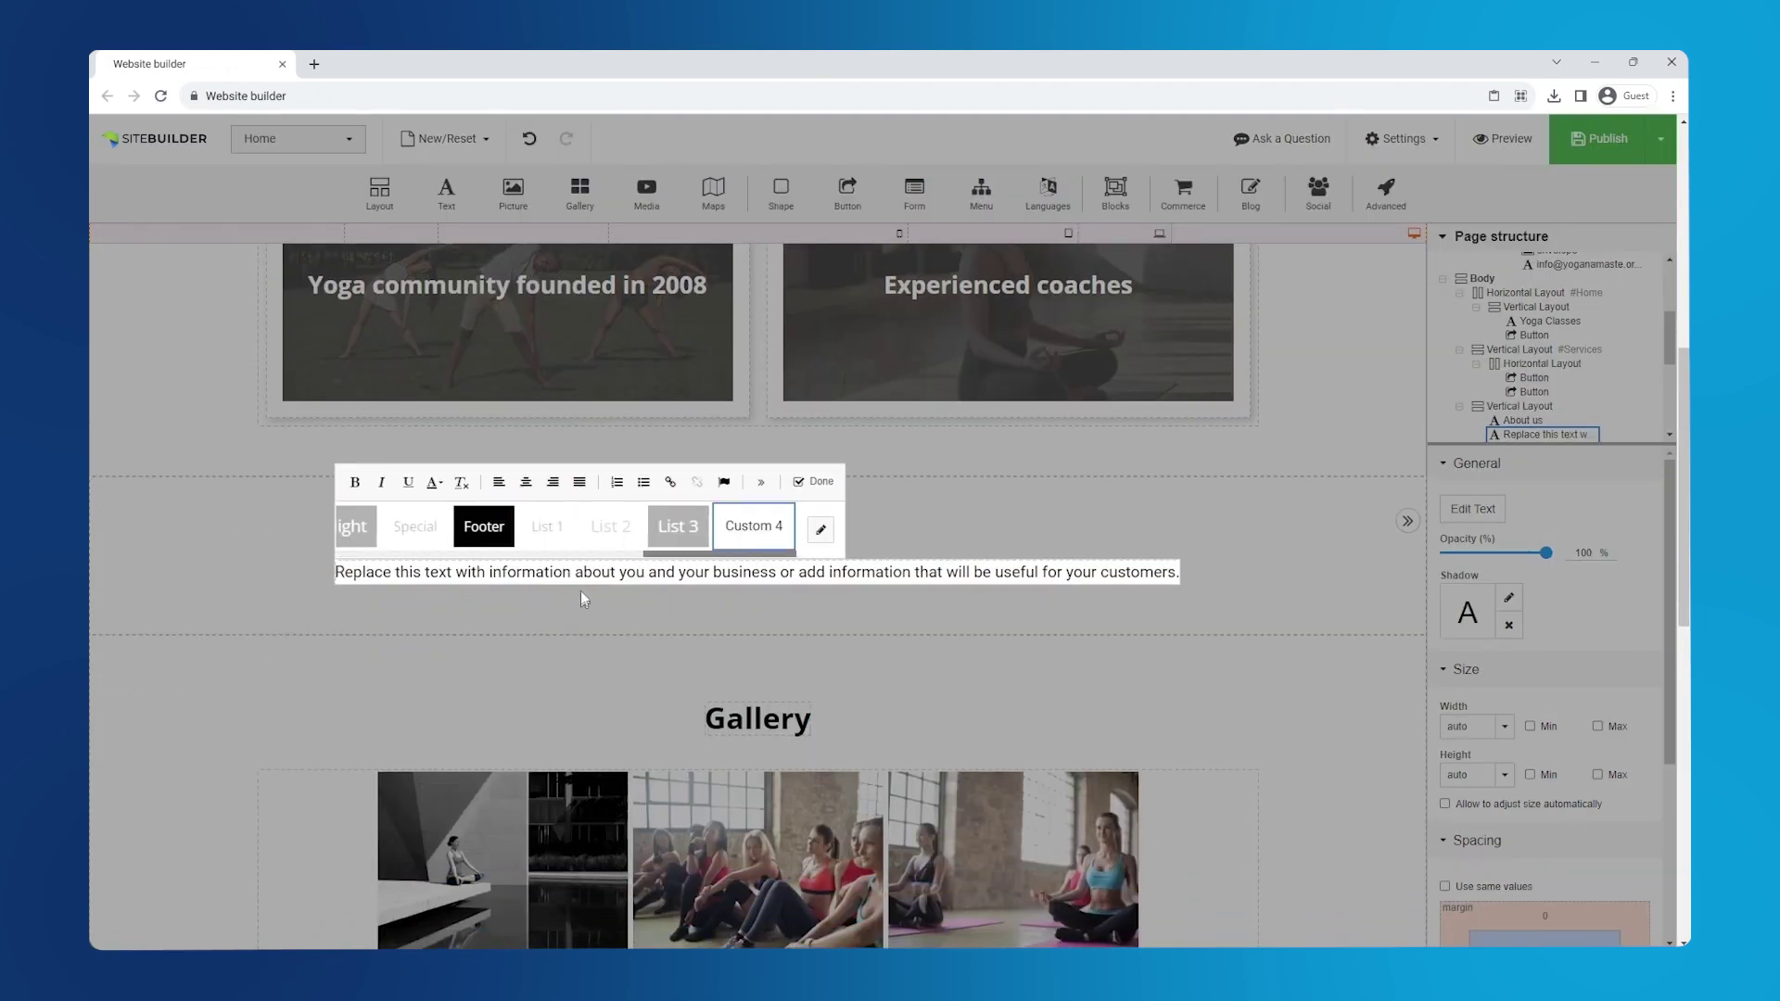
pyautogui.hotkey('ctrl', 'a')
pyautogui.write('Yoga Namaste, established in 2008, has been promoting wellness and mindfulness through its group yoga classes for more than a decade, fostering a sense of balance and serenity within our community.')
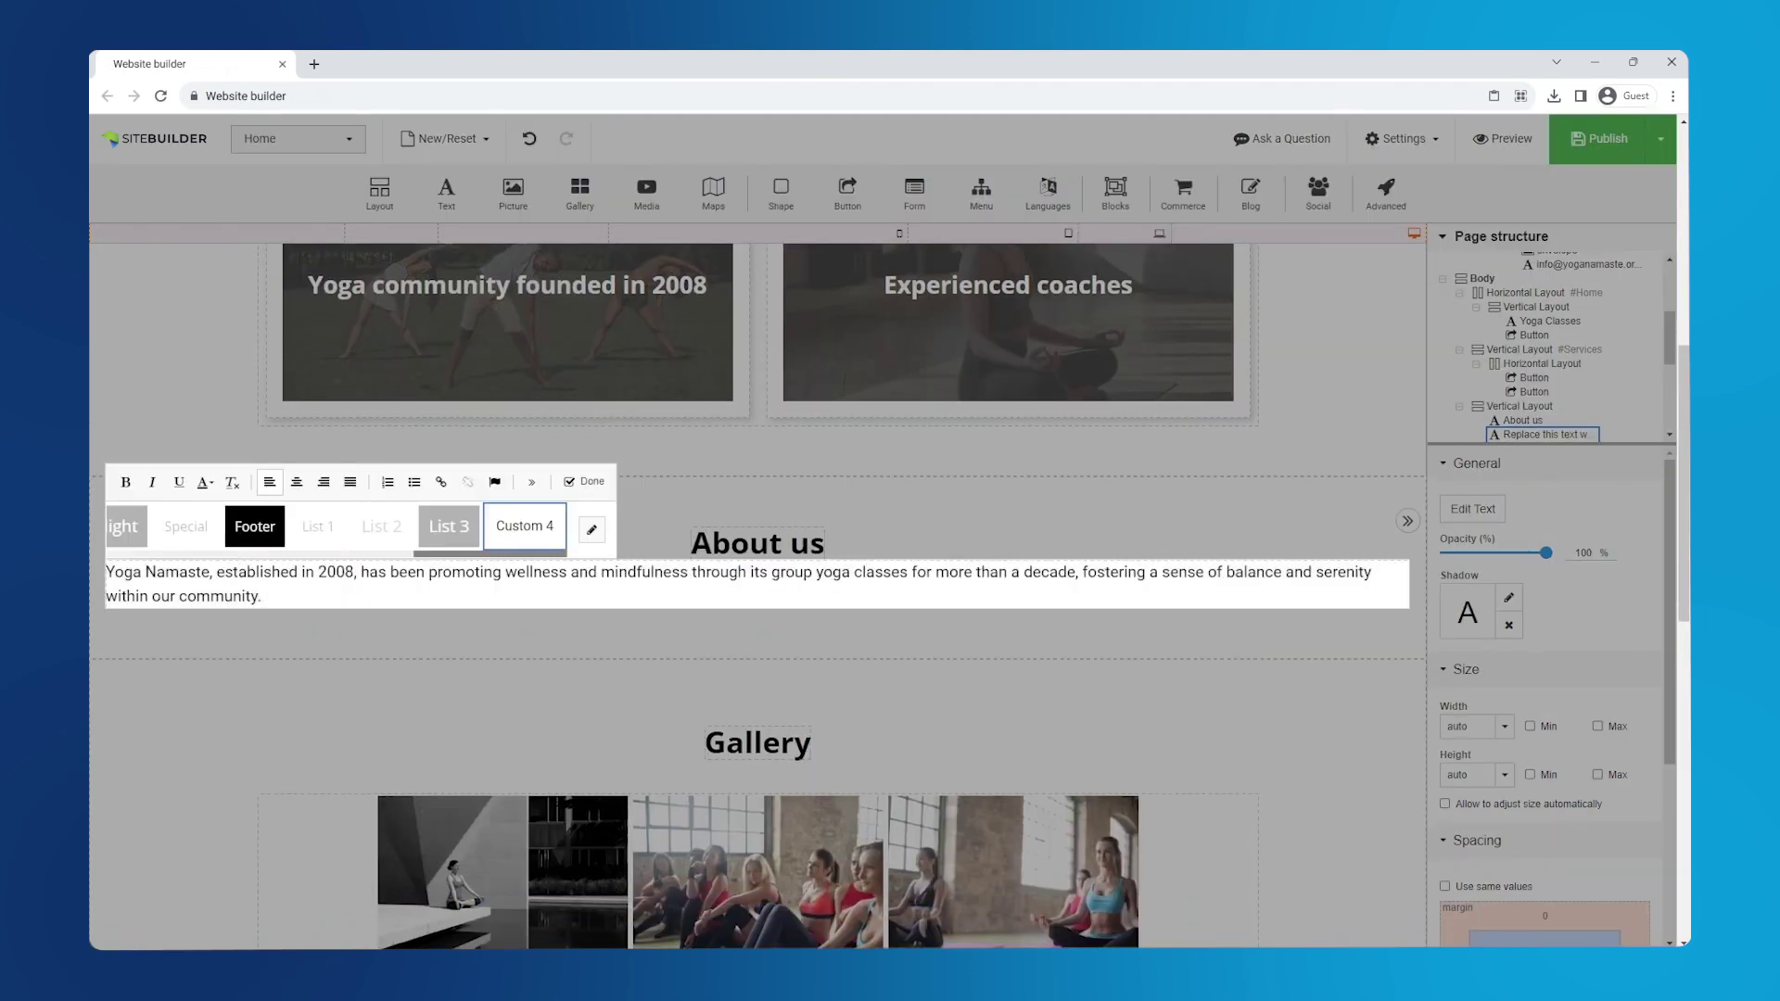
pyautogui.click(297, 484)
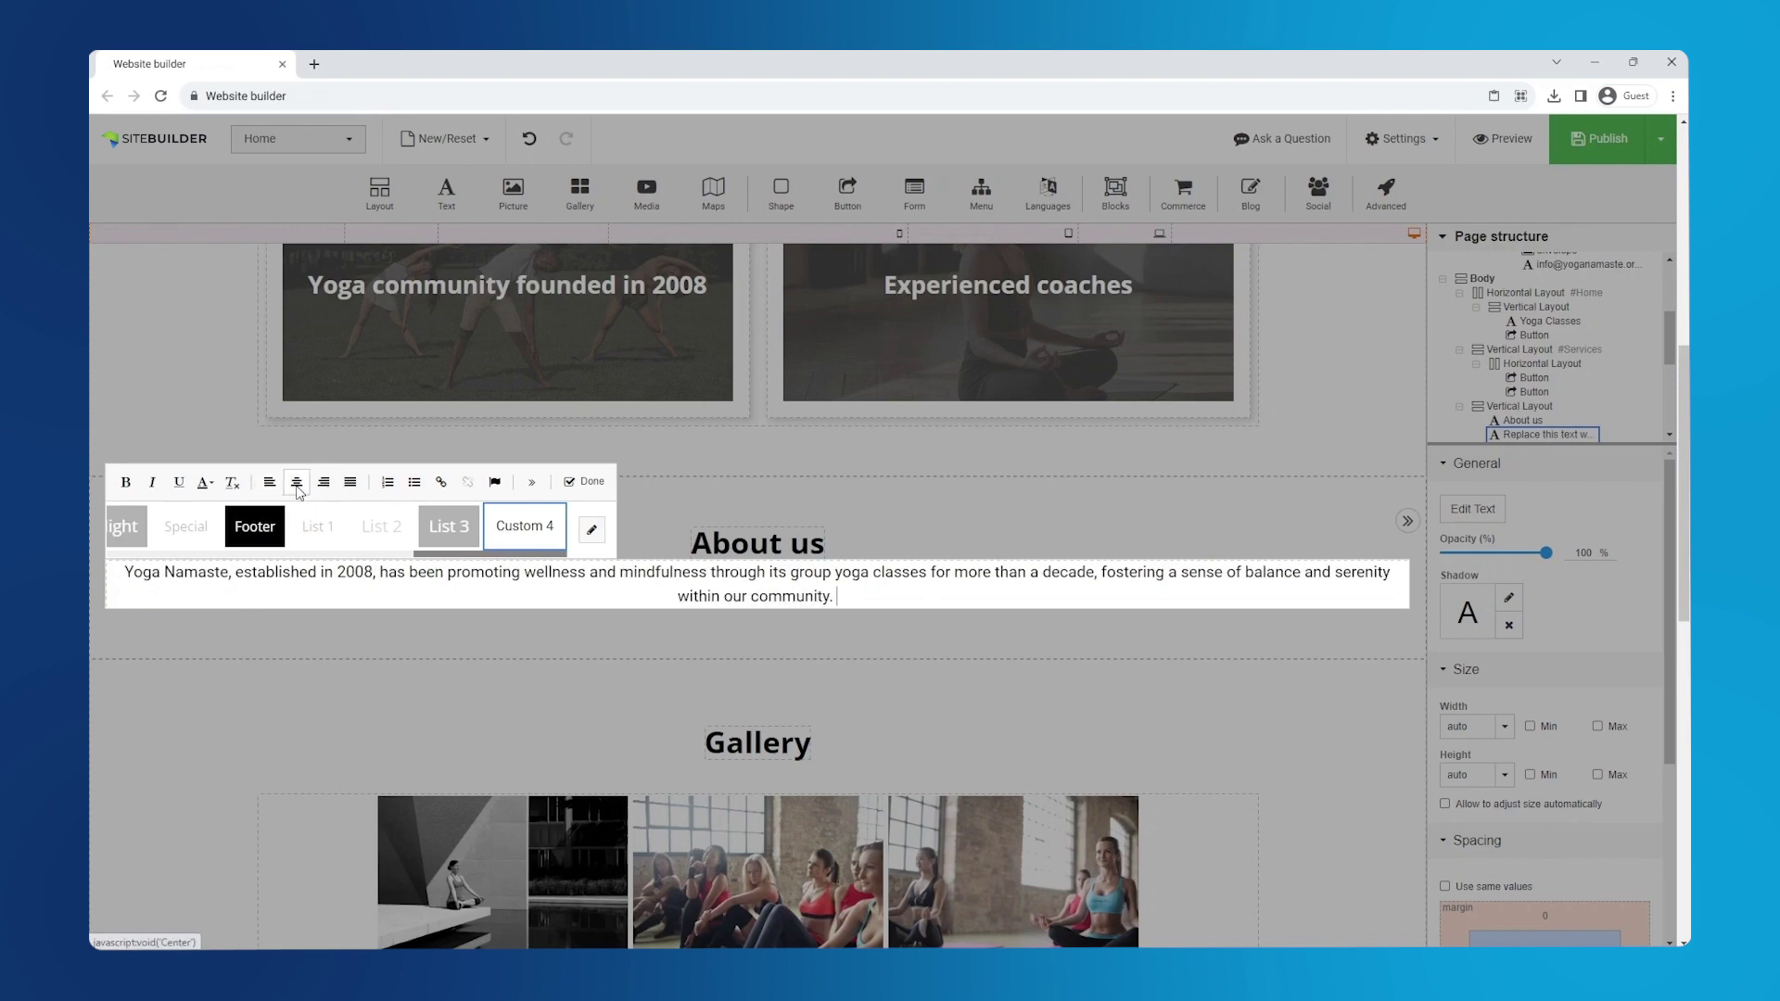
pyautogui.click(584, 483)
# - Set the paragraph's top and bottom margins to 20 px
pyautogui.scroll(-3, 1562, 770)
pyautogui.click(1553, 756)
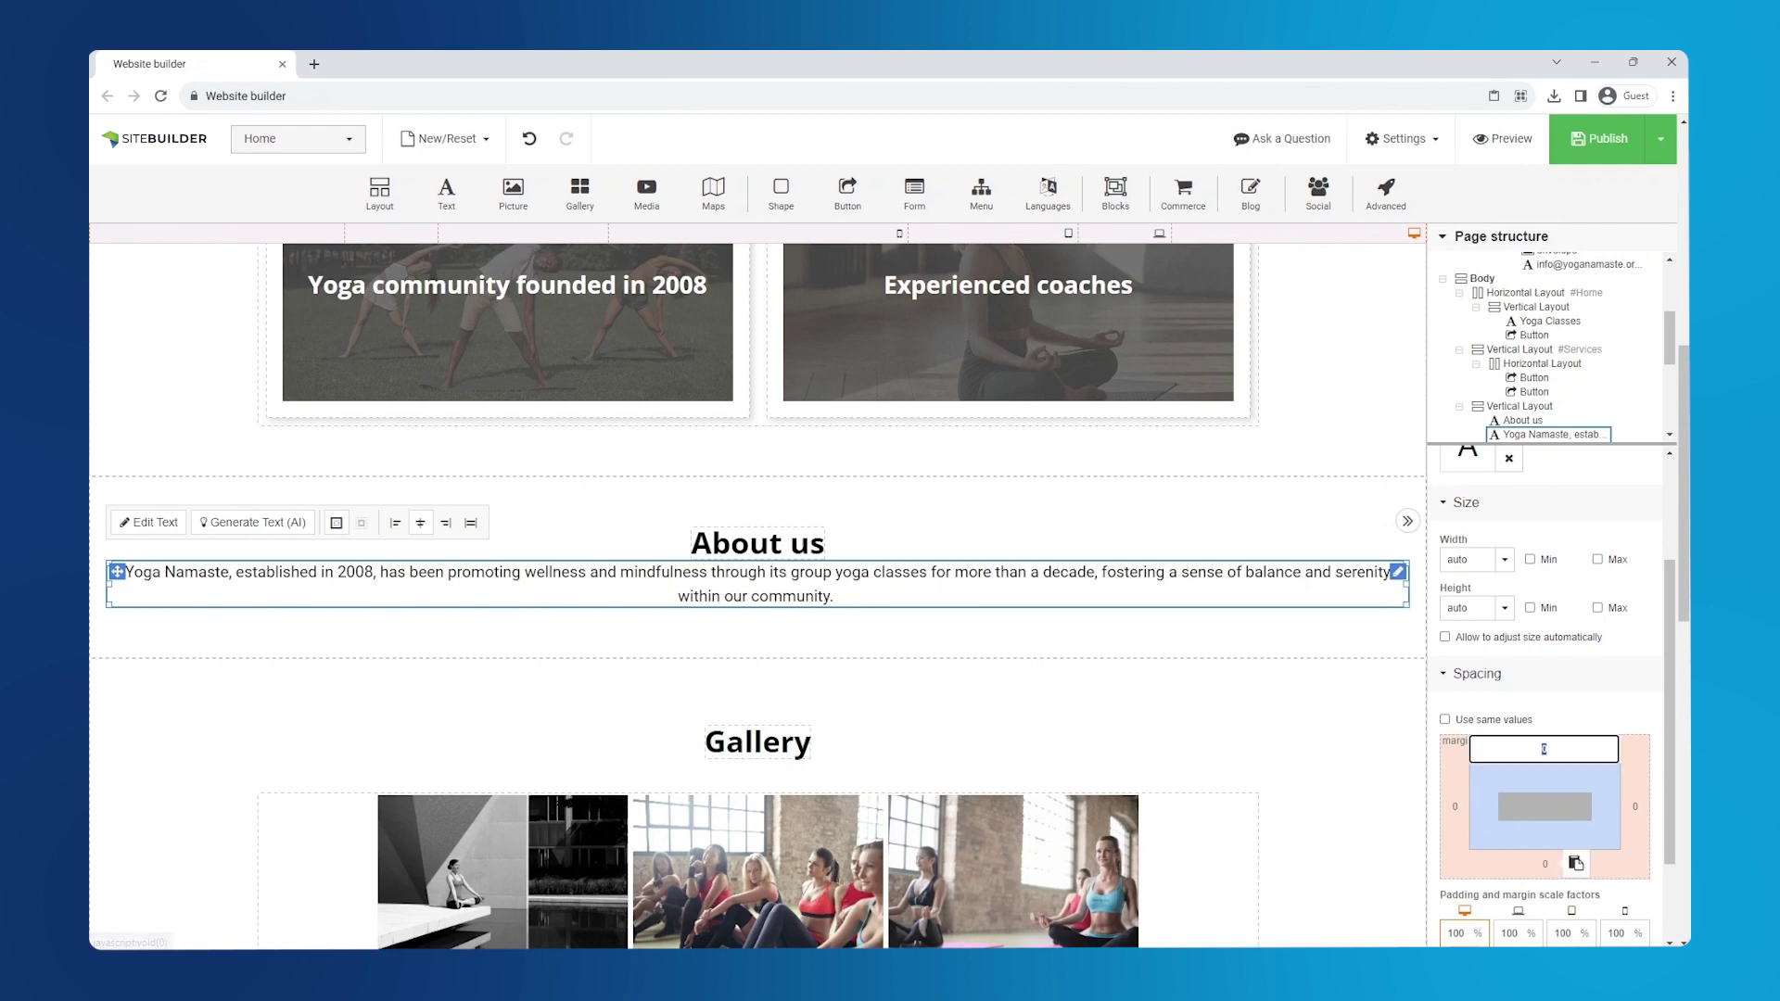
pyautogui.write('20')
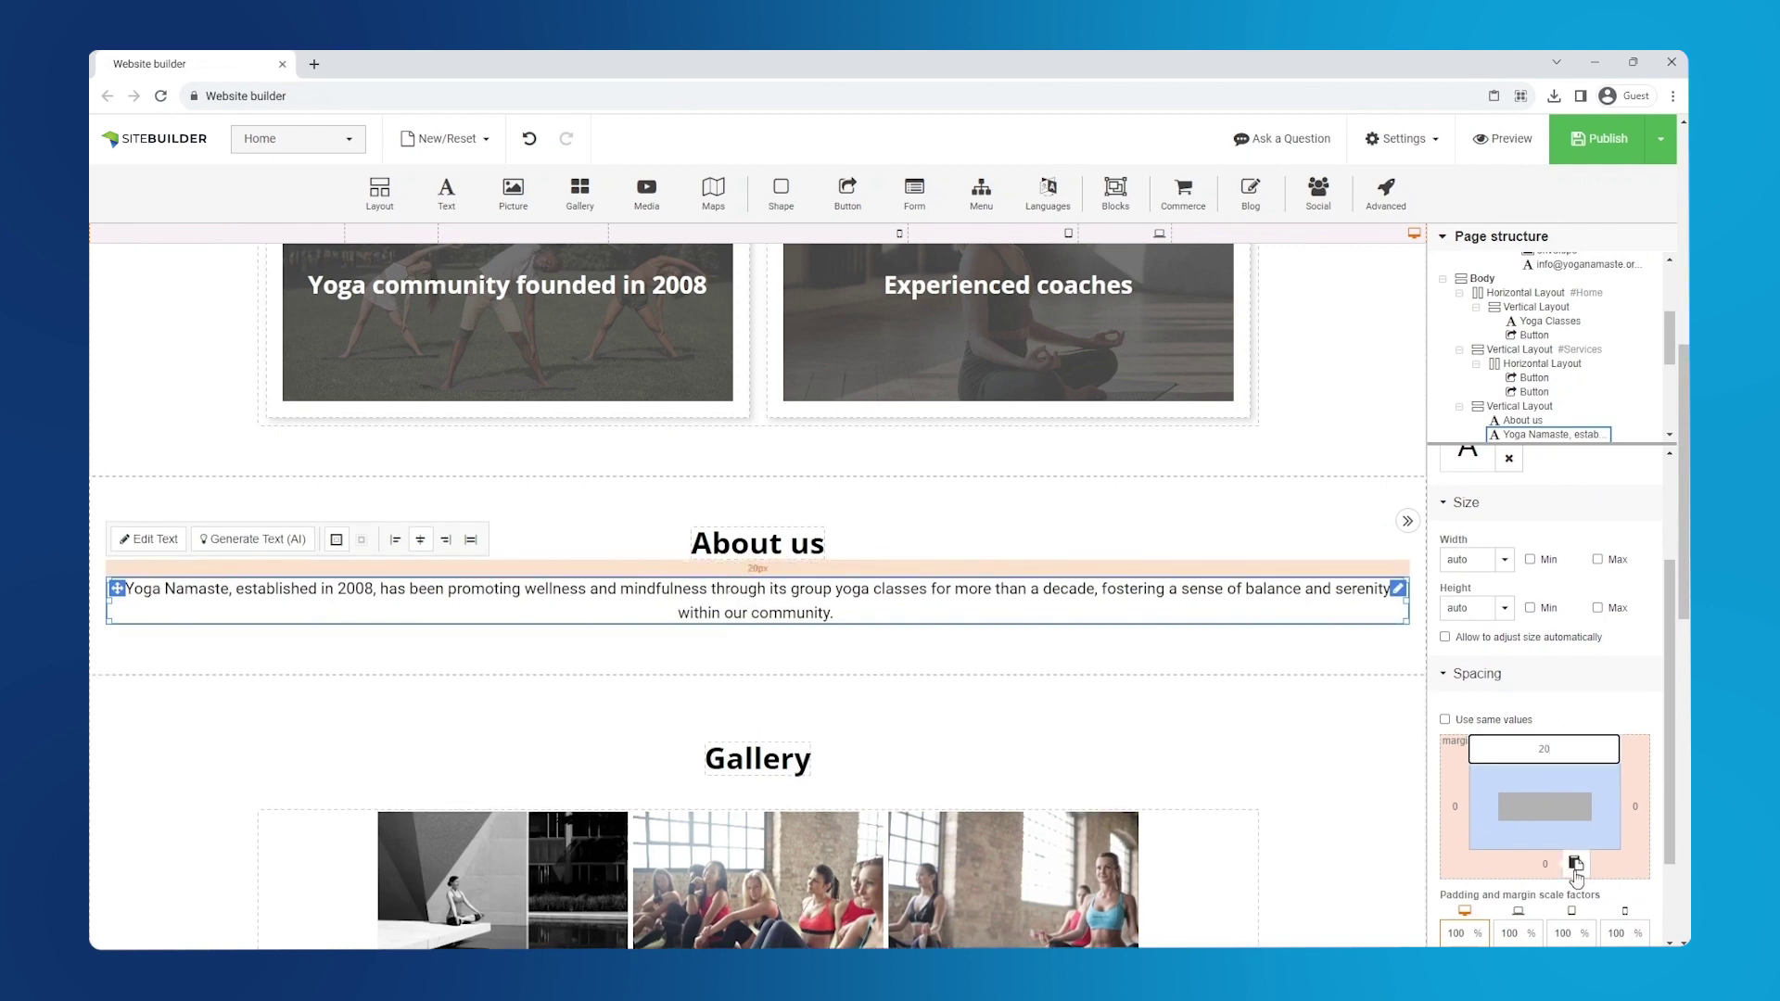
pyautogui.click(1575, 864)
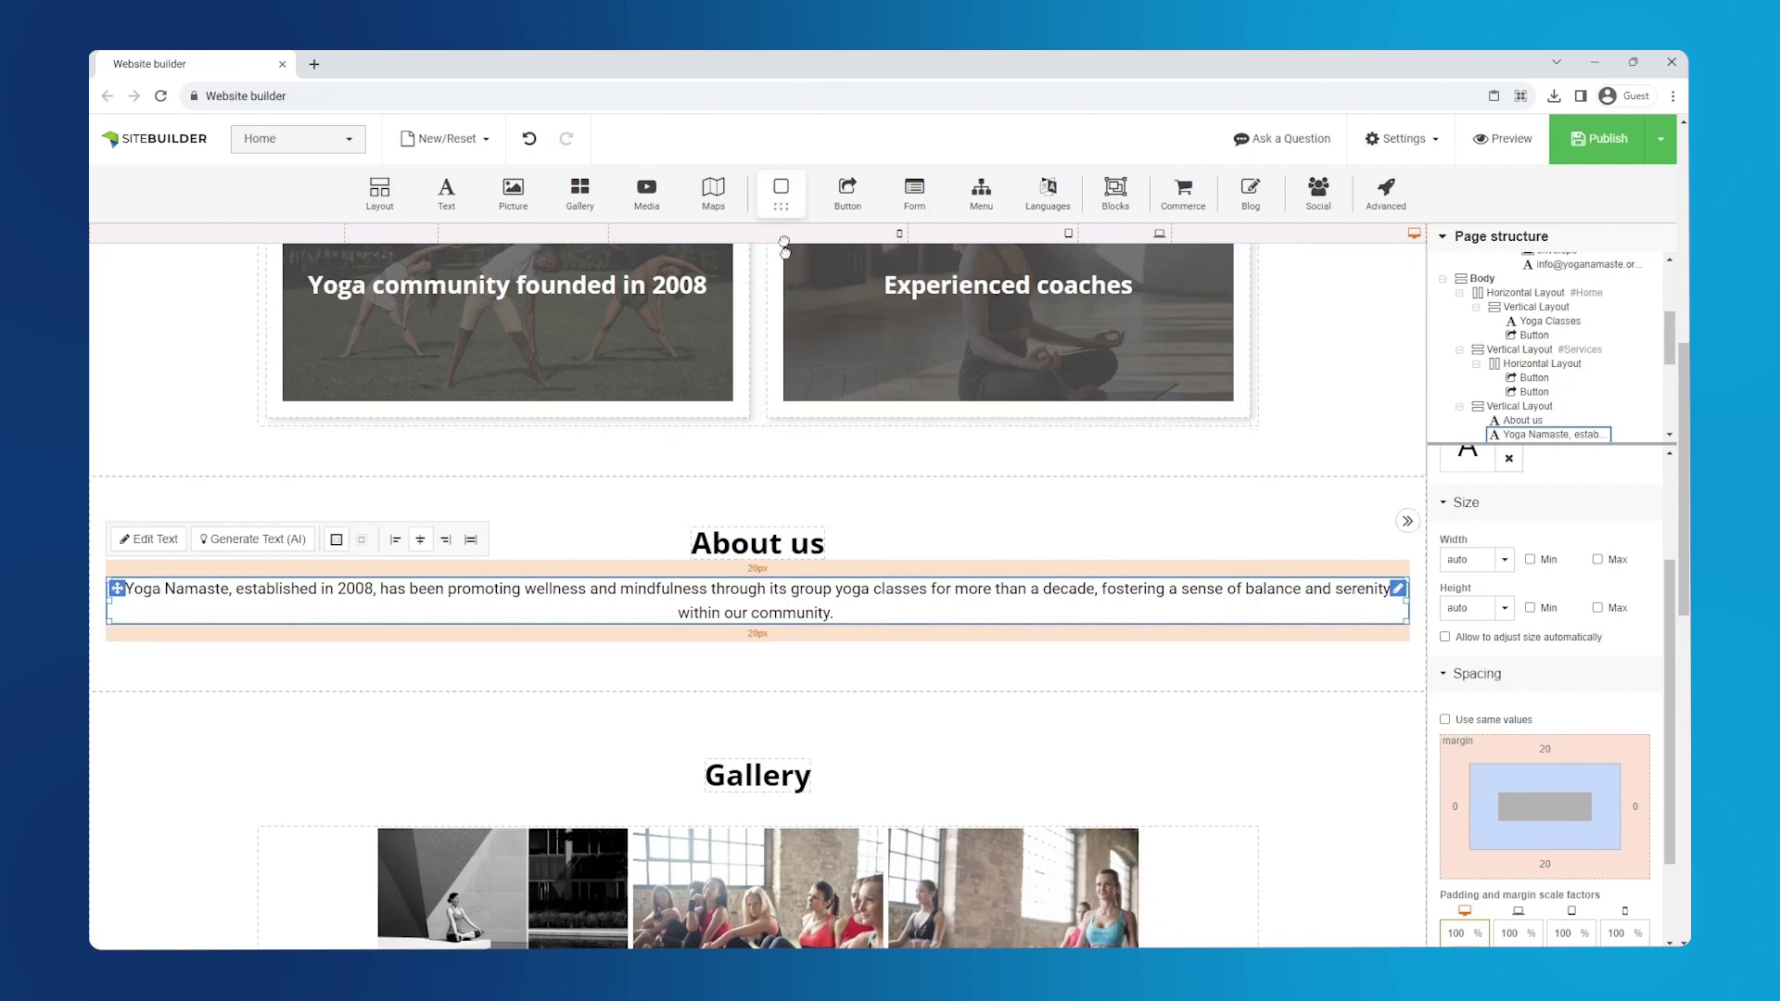
# - Insert a square shape below the About us paragraph, width in percent with no minimum
pyautogui.moveTo(785, 272); pyautogui.dragTo(787, 676)
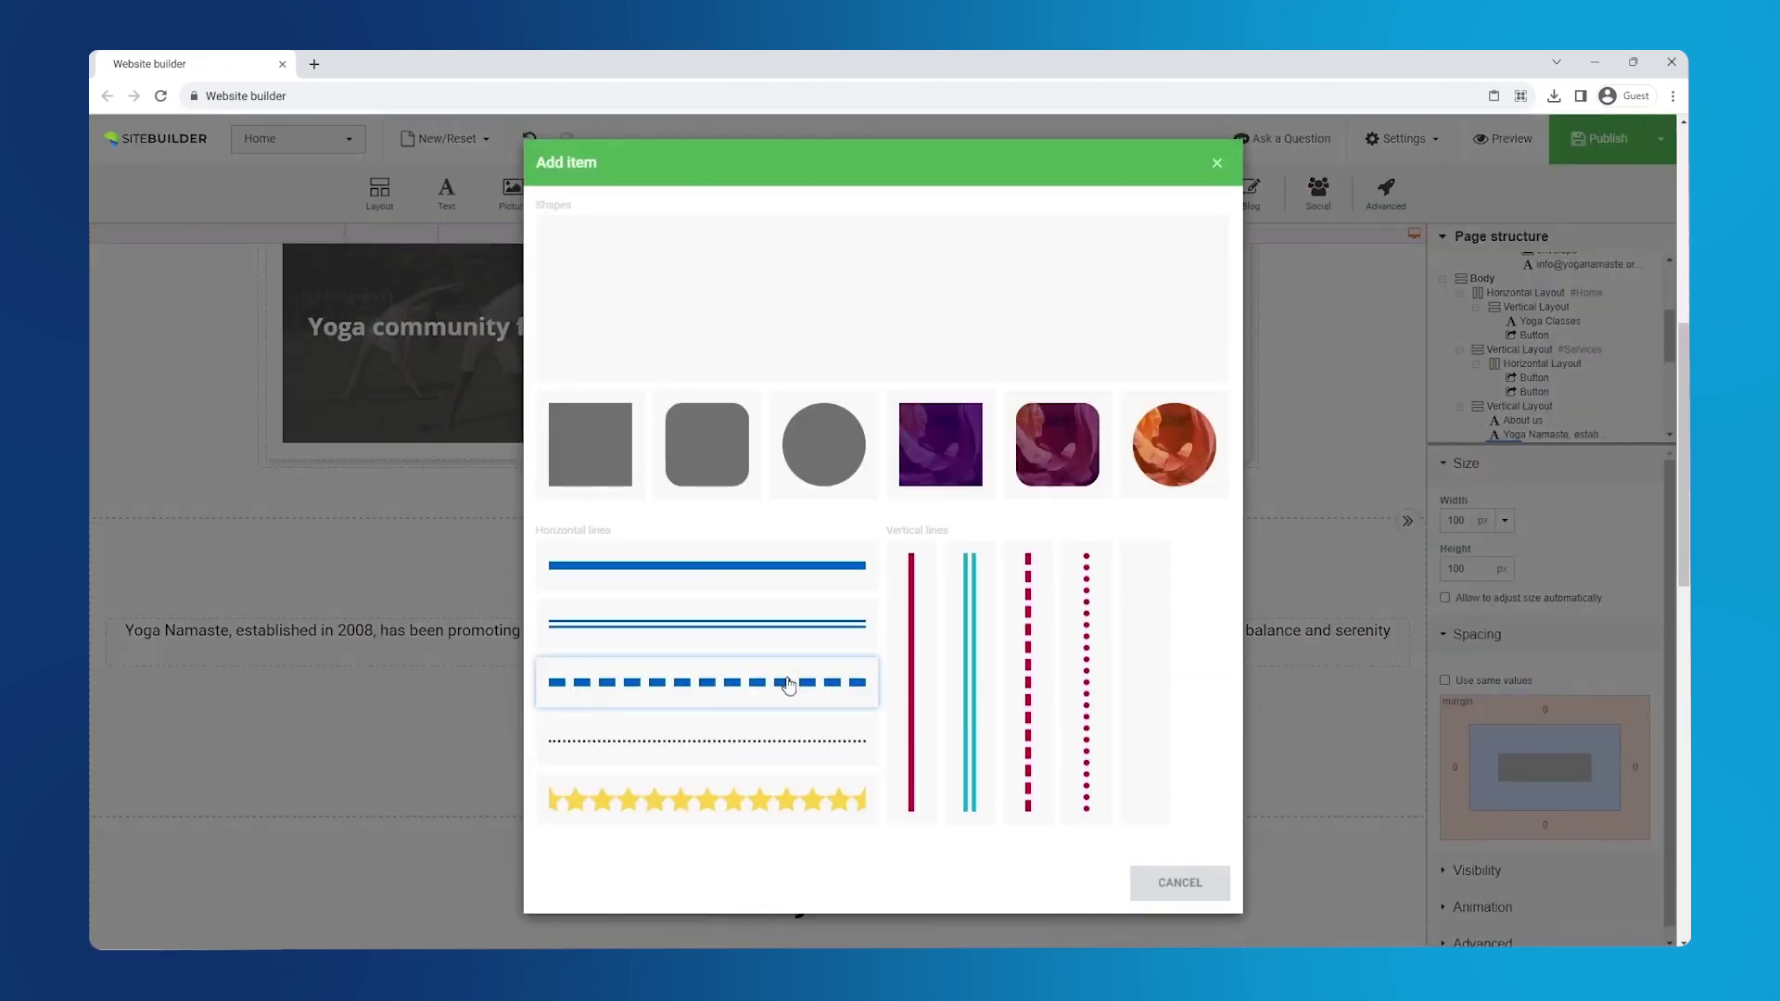
pyautogui.click(598, 451)
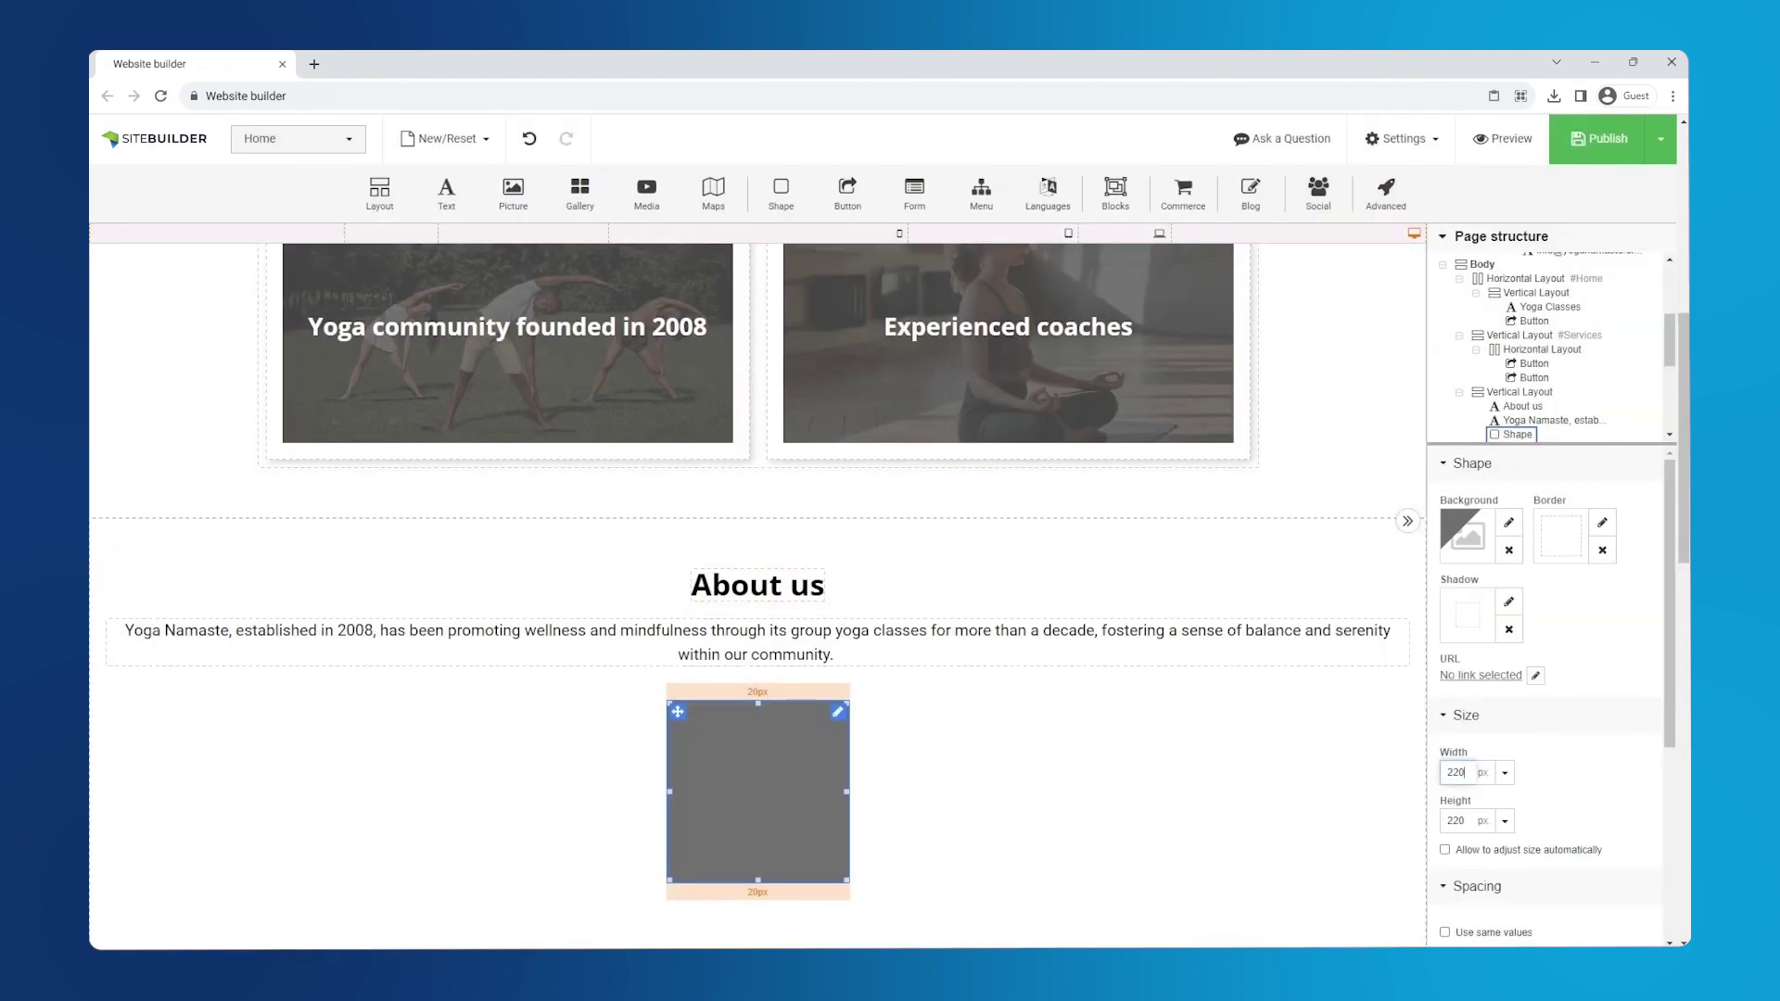
pyautogui.click(1505, 772)
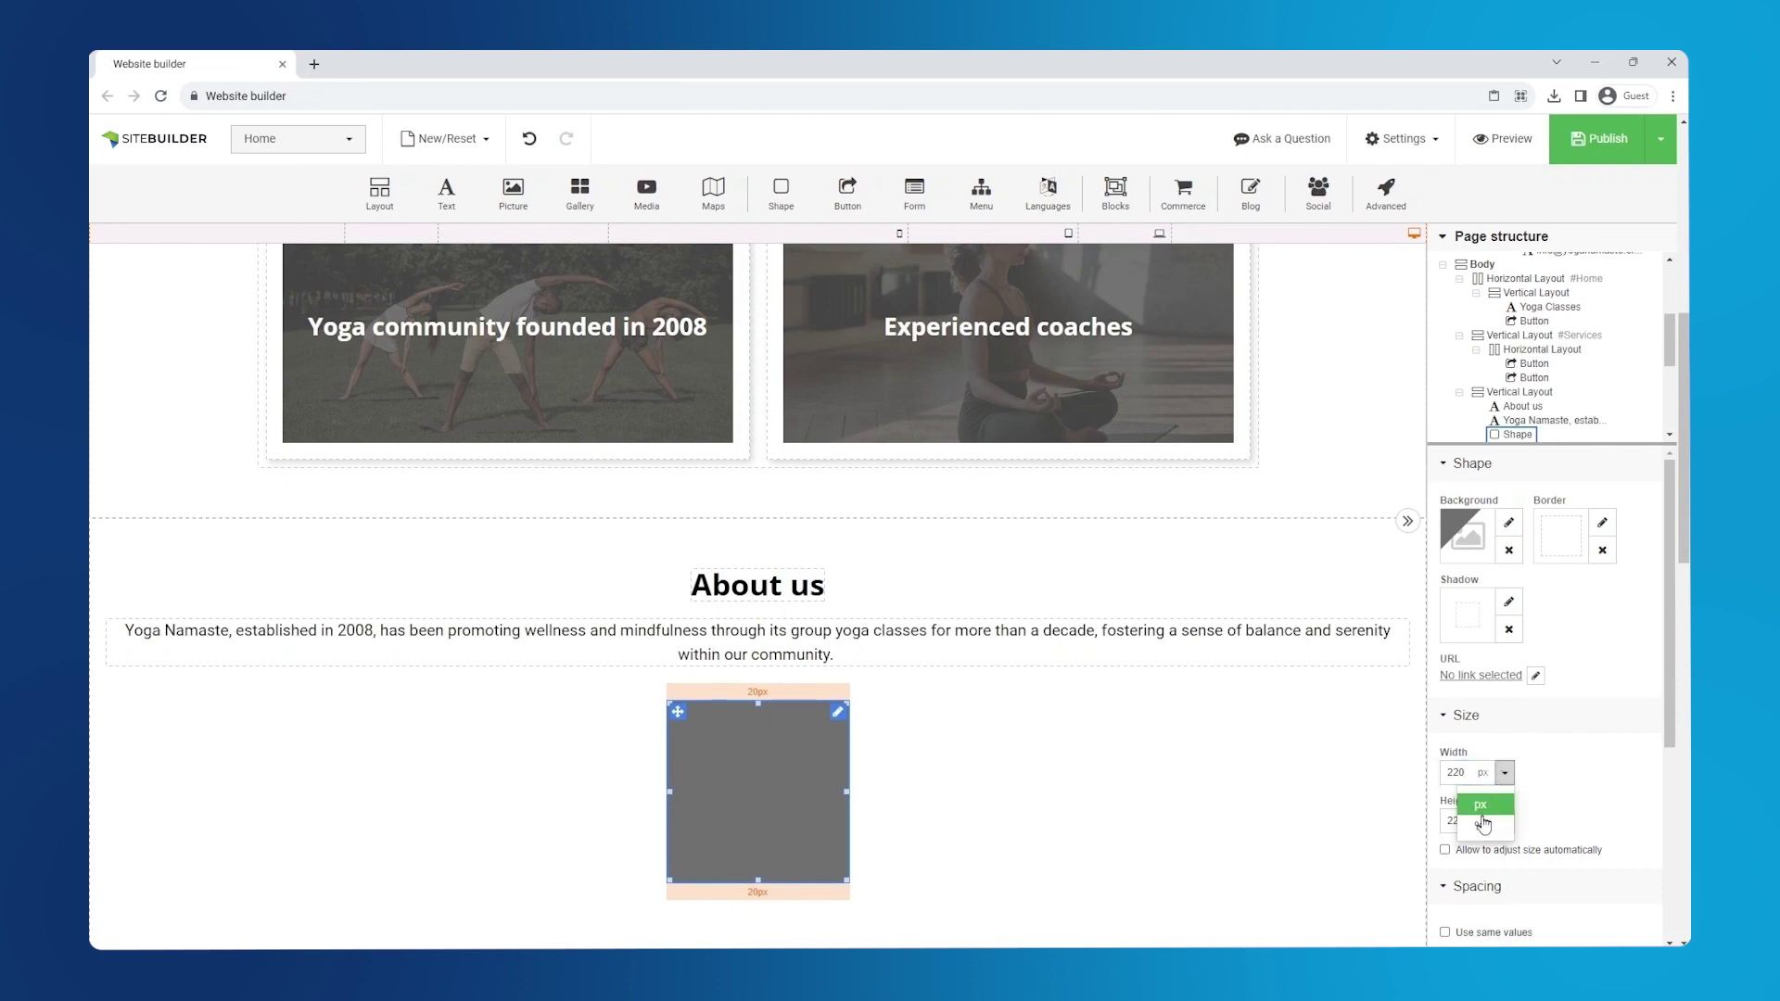
pyautogui.click(1484, 822)
pyautogui.click(1530, 753)
# - Size the shape to 100% width and 500 px height
pyautogui.doubleClick(1458, 772)
pyautogui.write('100')
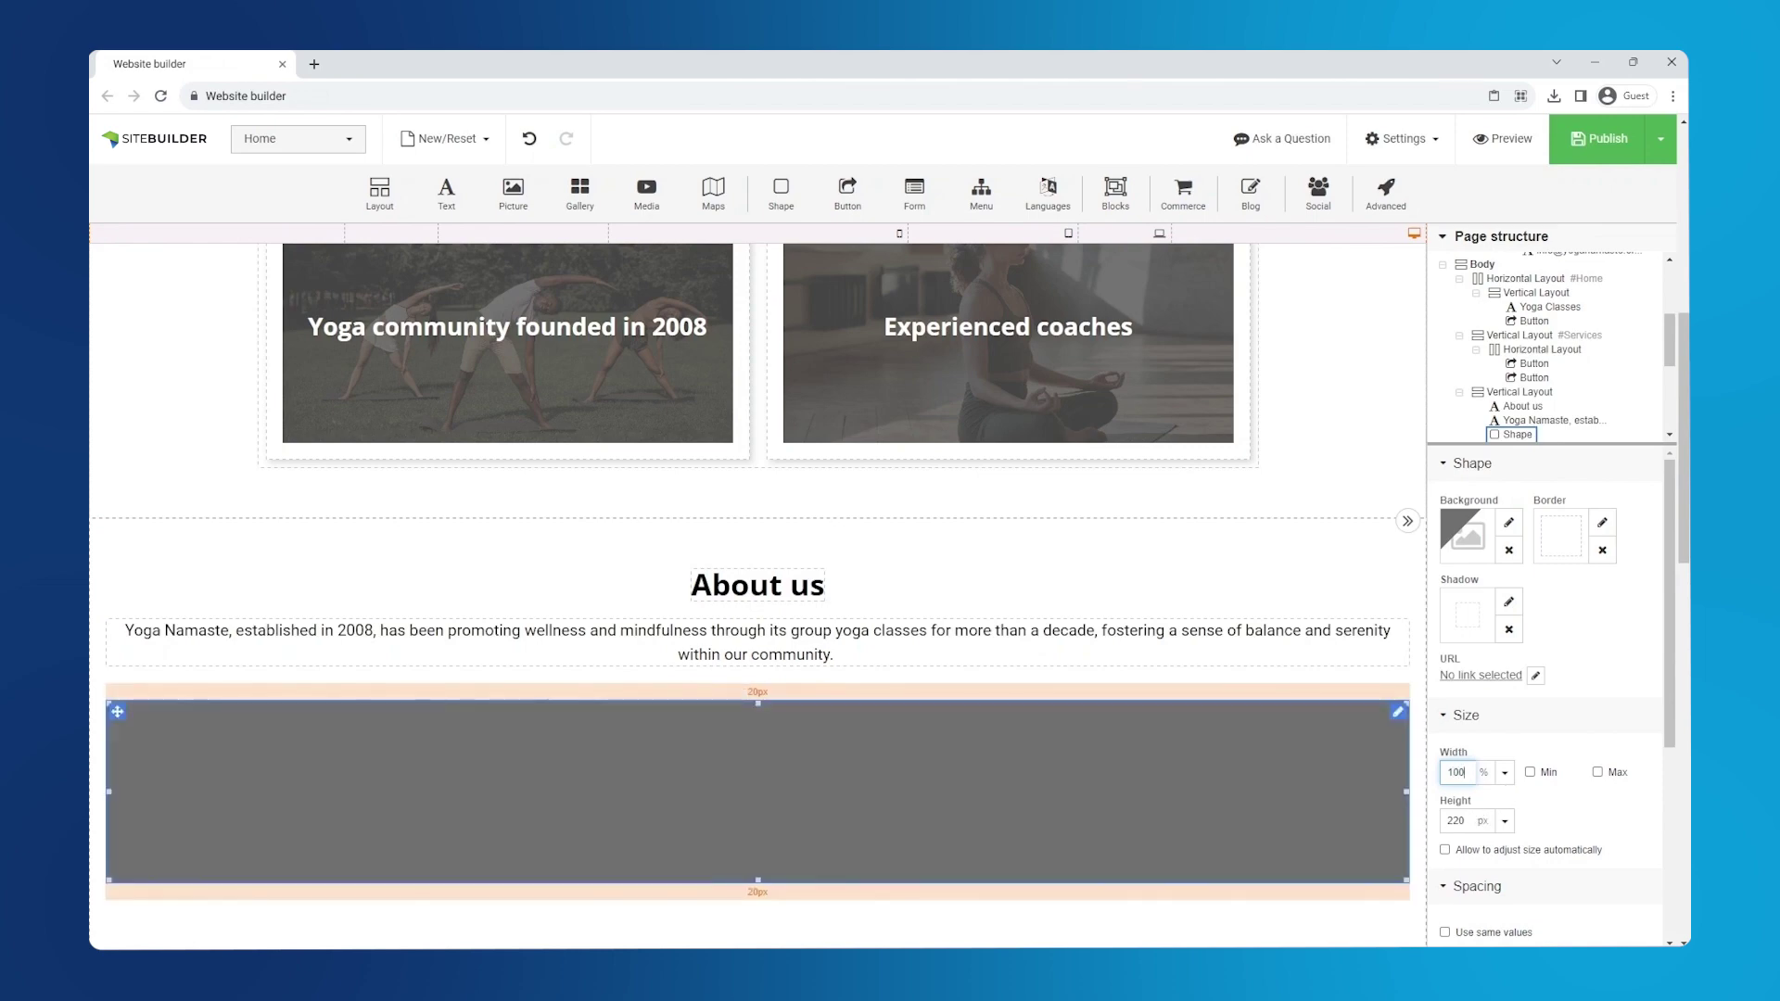
pyautogui.press('Tab')
pyautogui.write('500')
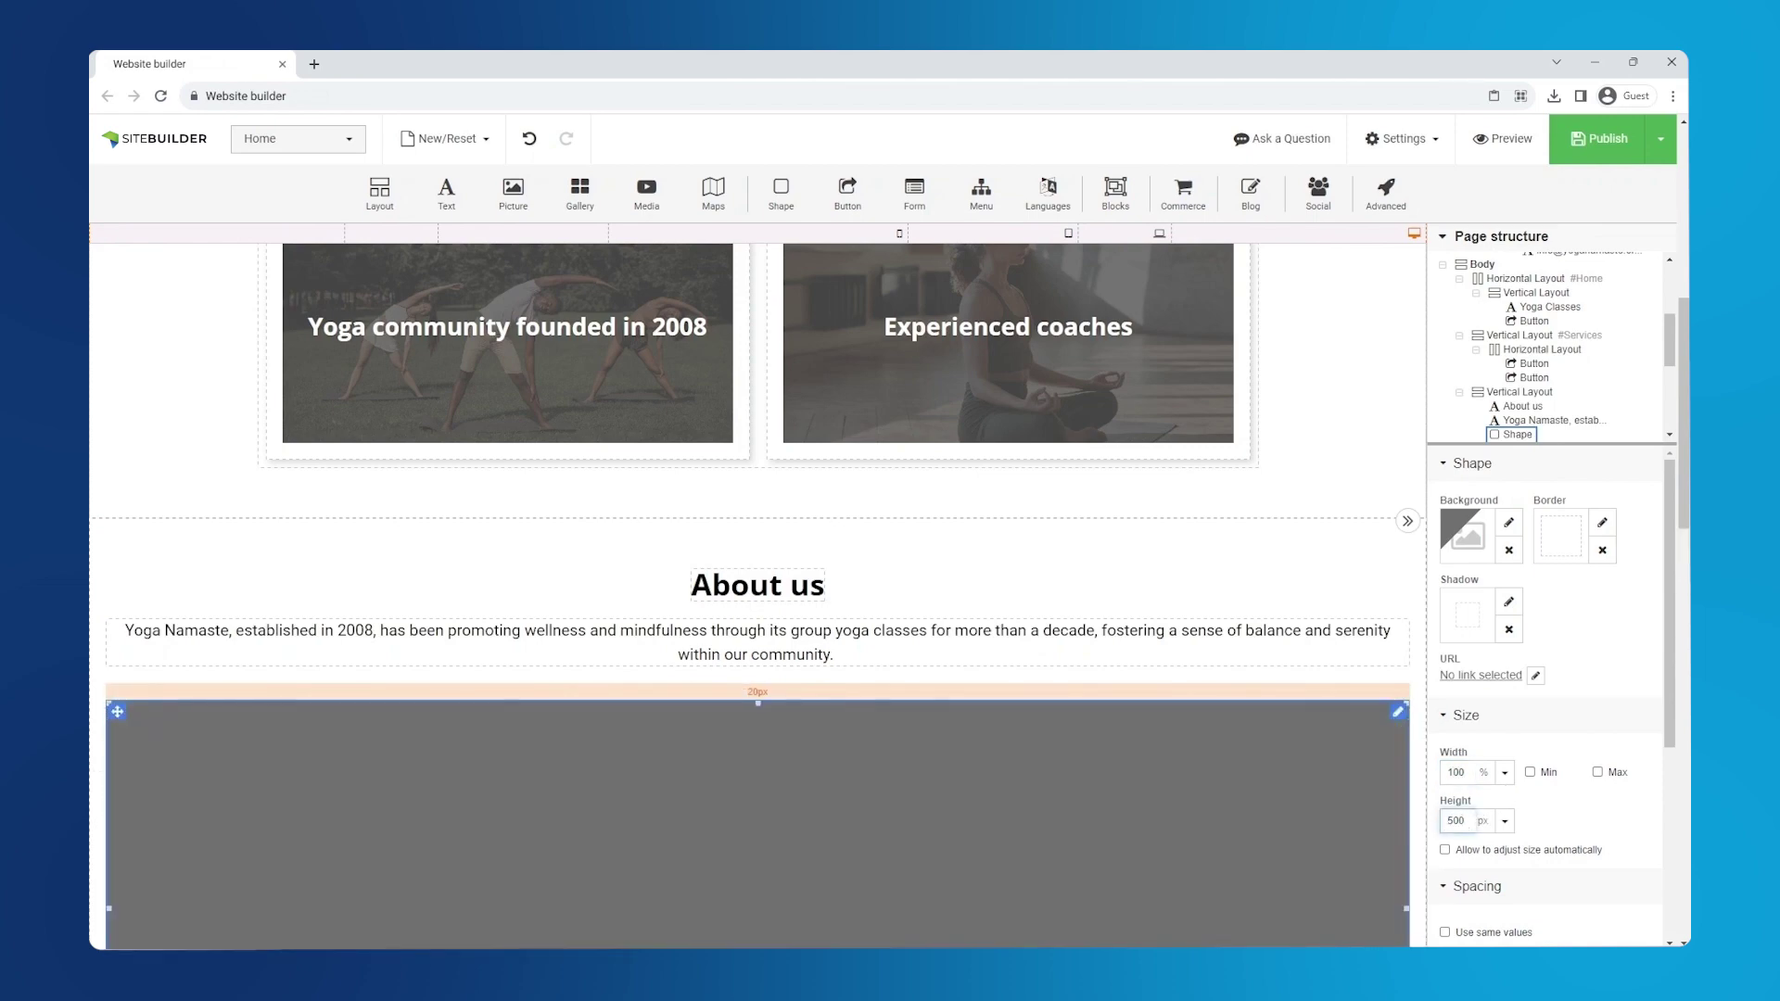
pyautogui.scroll(-2, 1548, 723)
pyautogui.scroll(-3, 1351, 782)
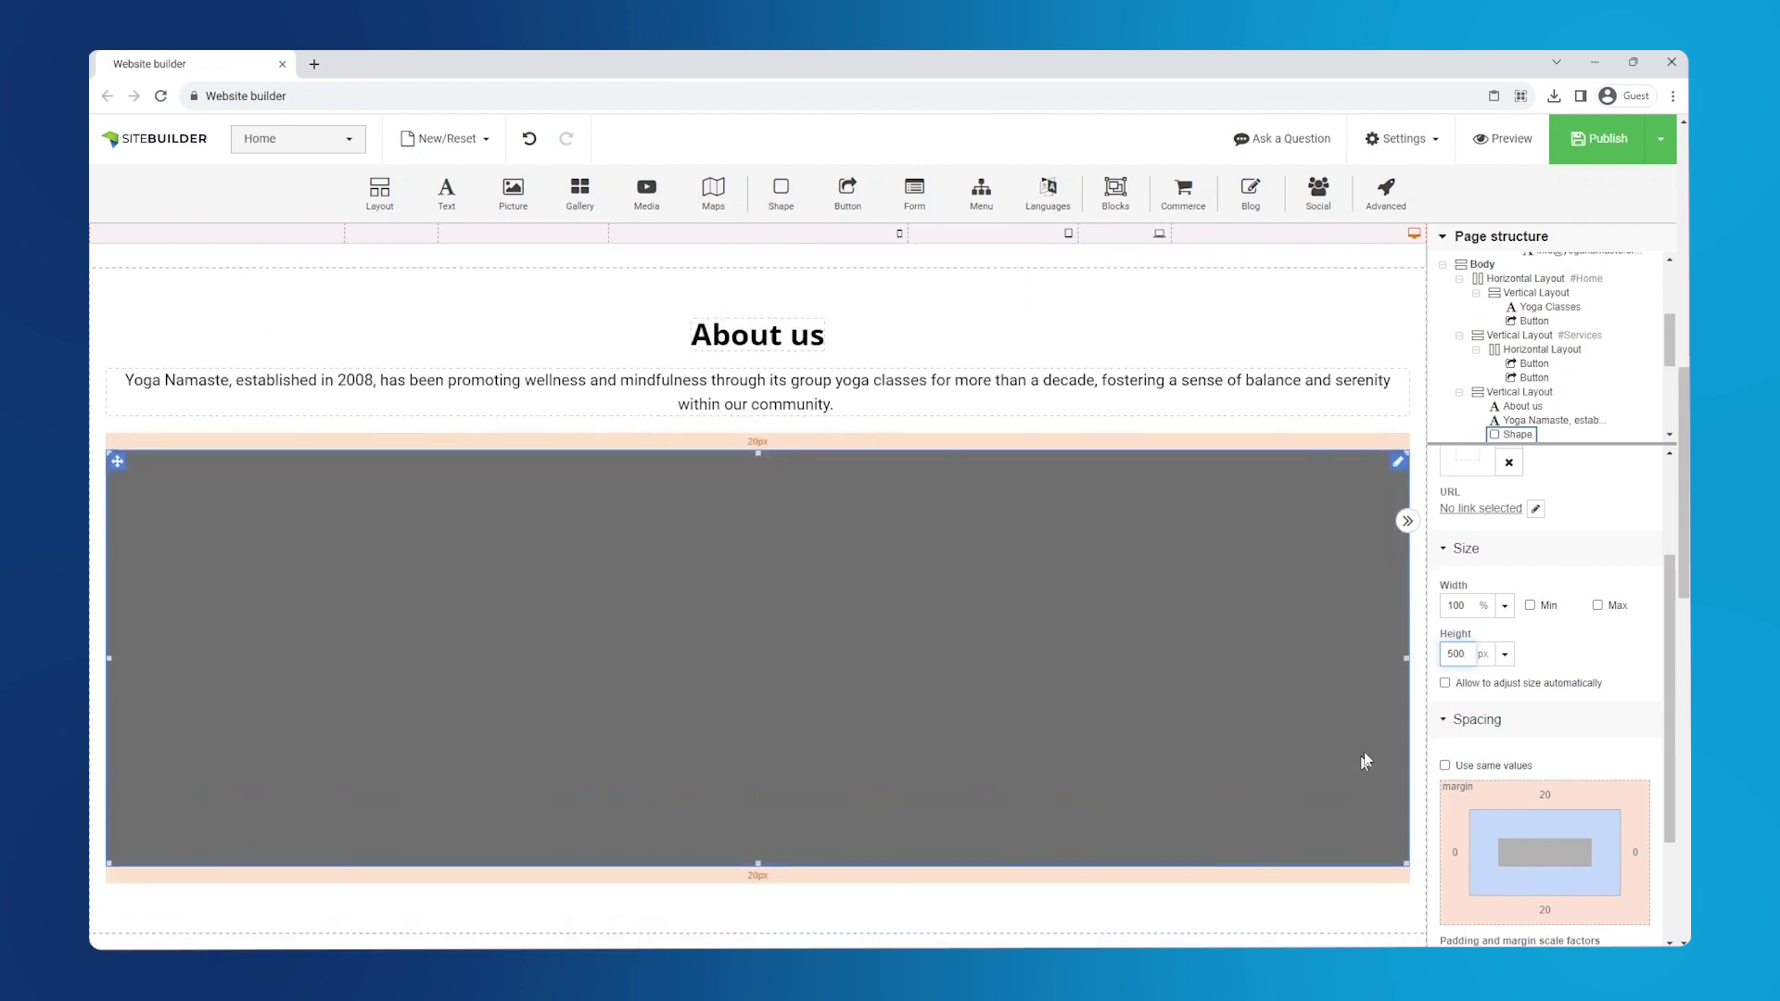
pyautogui.scroll(2, 1541, 683)
pyautogui.click(1508, 522)
# - Set the template yoga video as the shape's background, then preview the site
pyautogui.click(1312, 446)
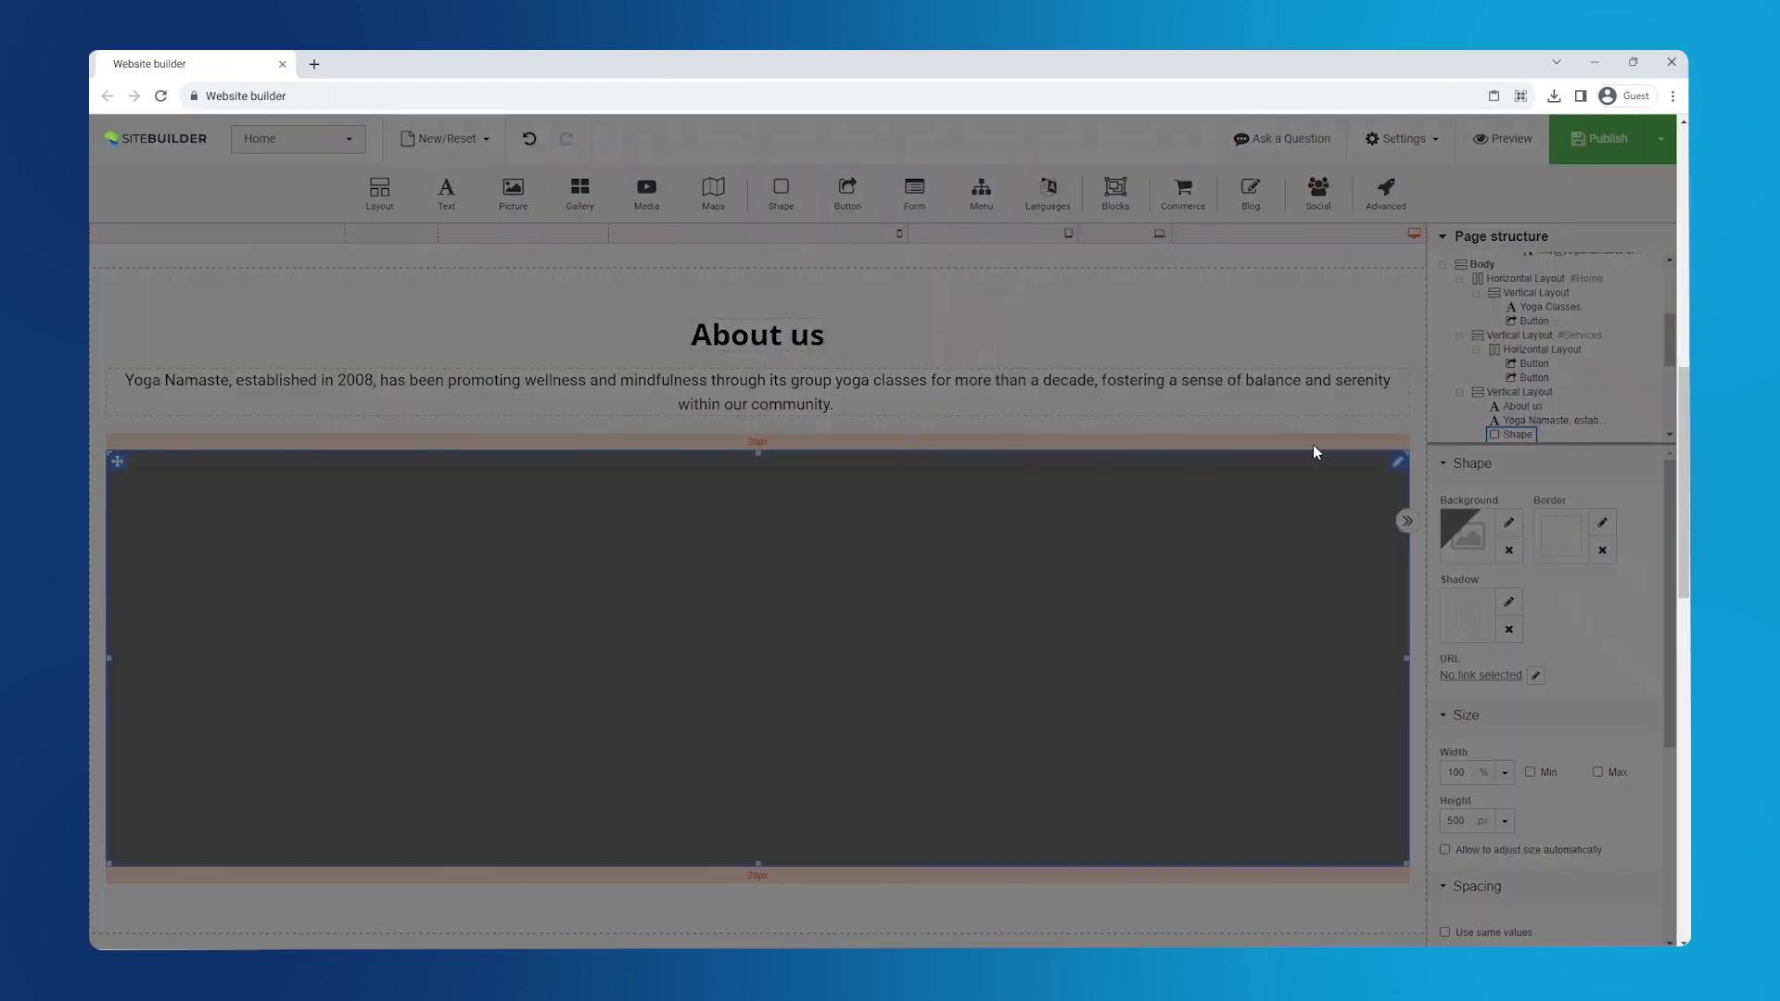
pyautogui.click(774, 456)
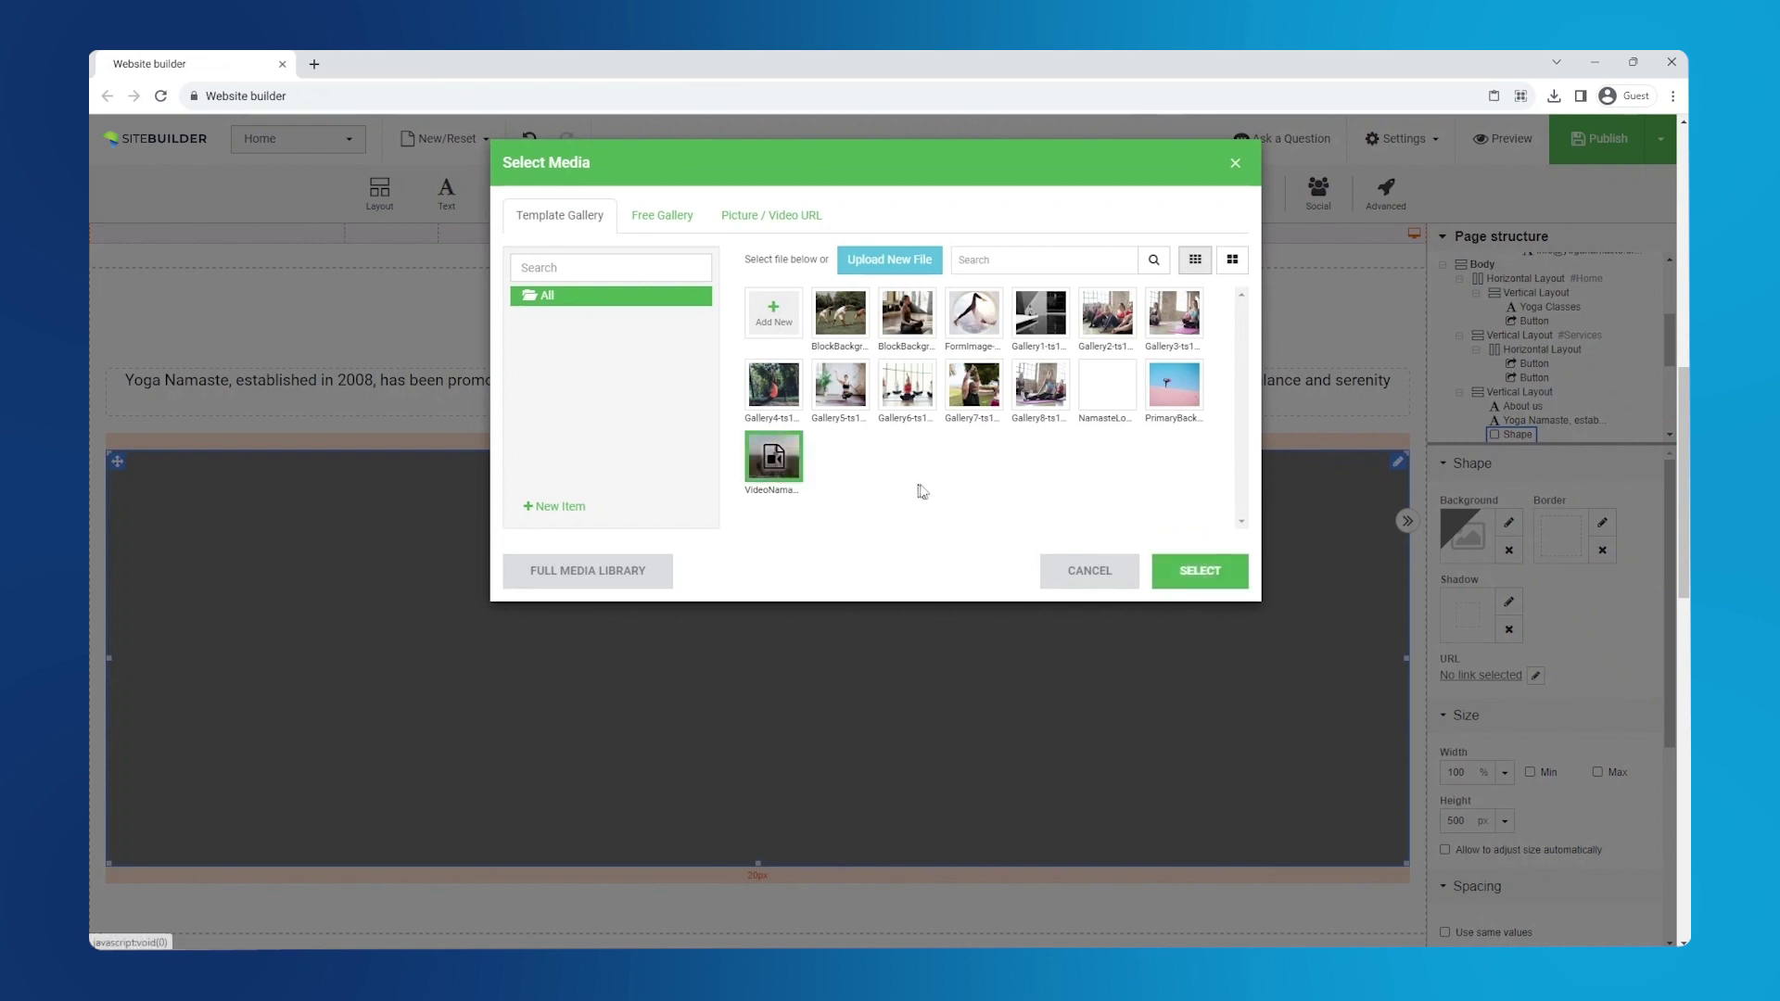
pyautogui.click(1198, 571)
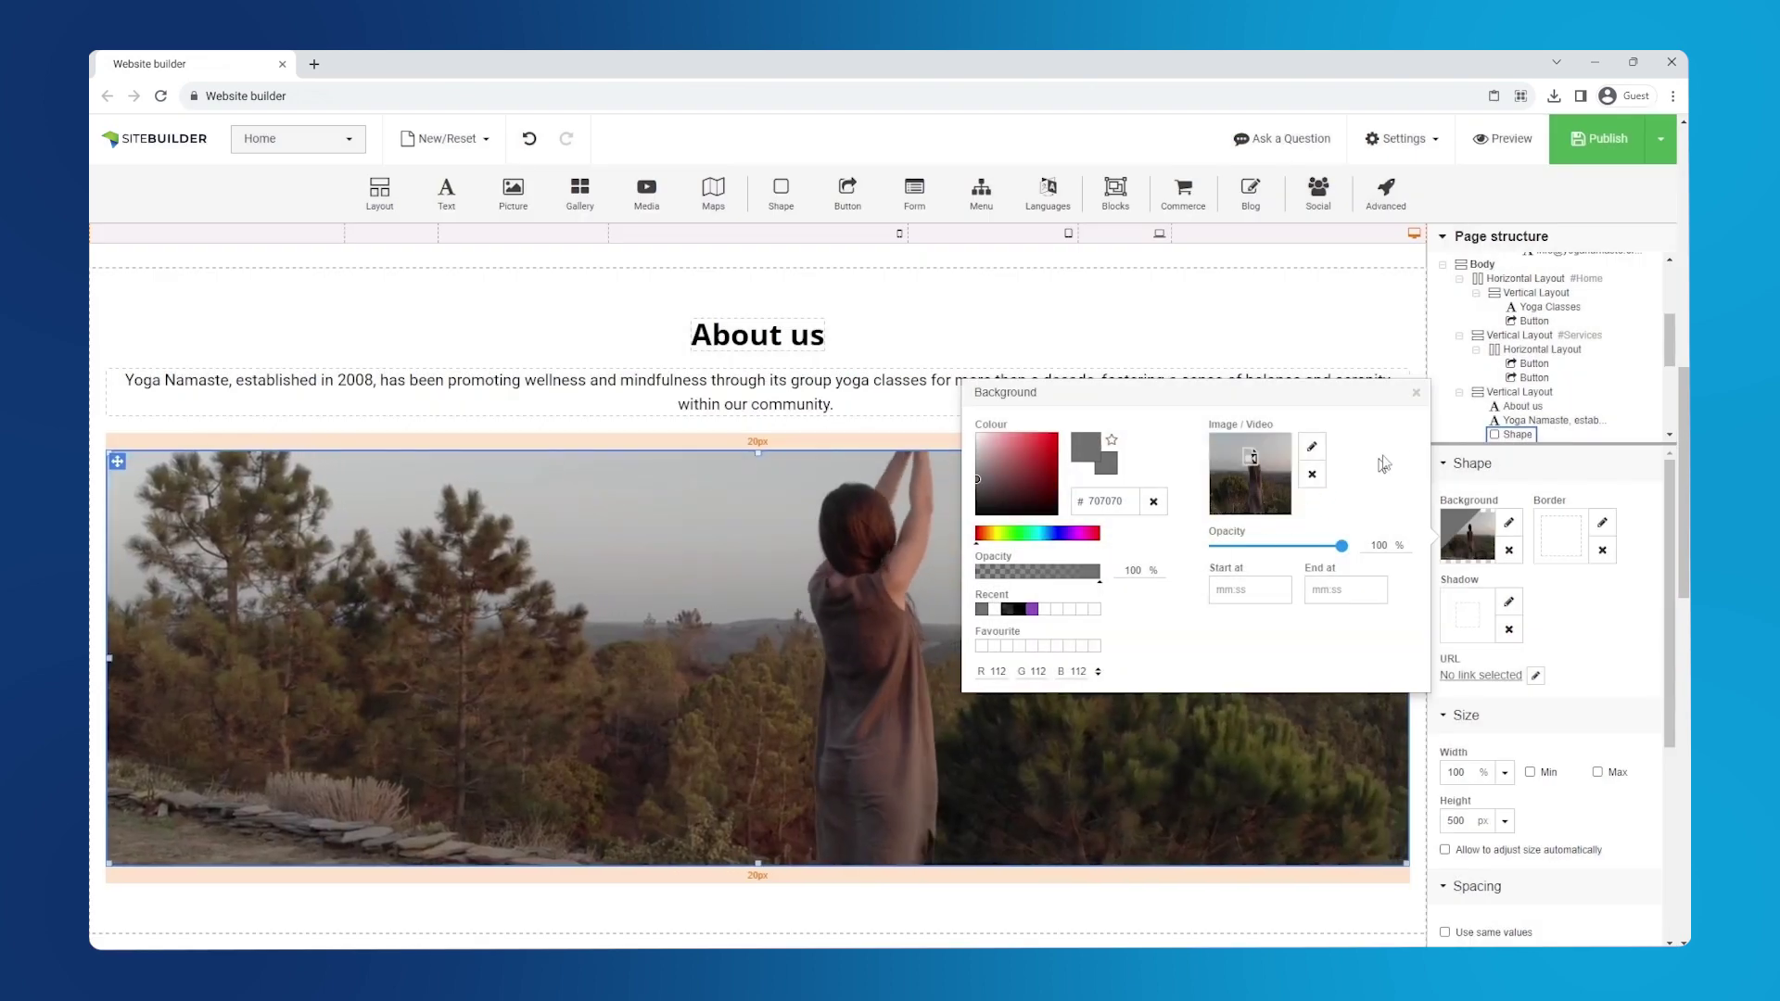
pyautogui.click(1415, 393)
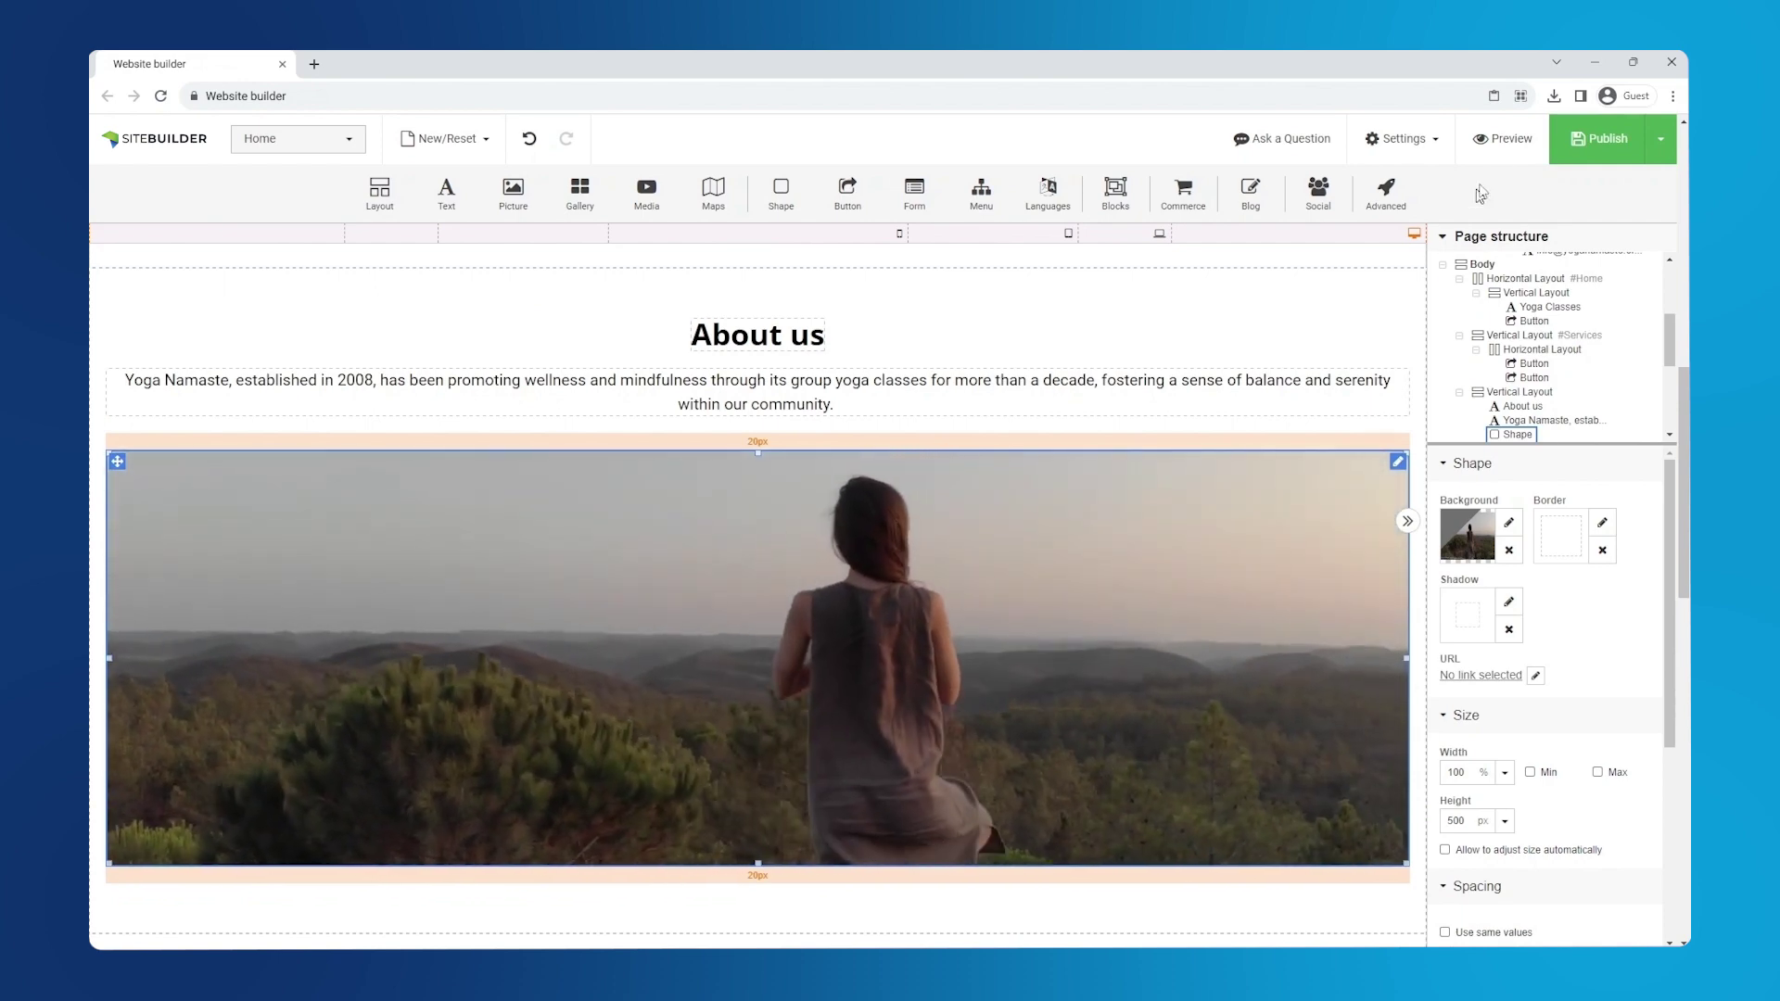
pyautogui.click(1496, 144)
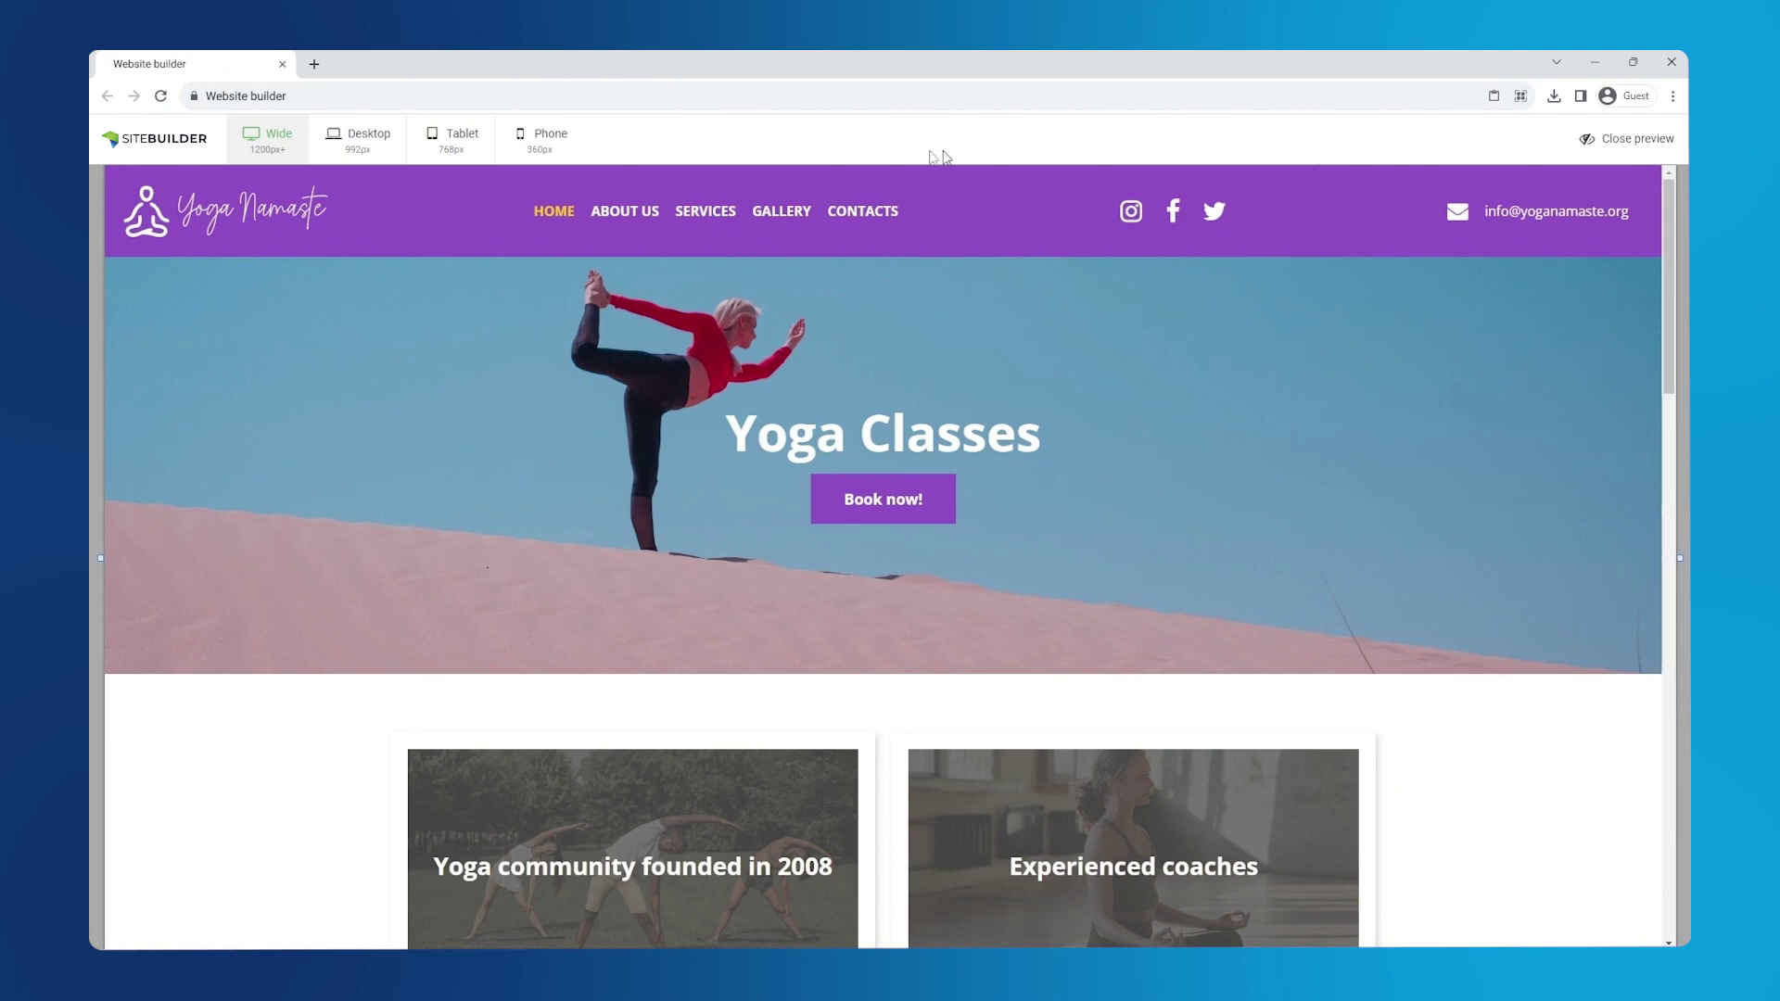
# - Preview the Yoga Namaste page at phone width and scroll through it
pyautogui.click(555, 142)
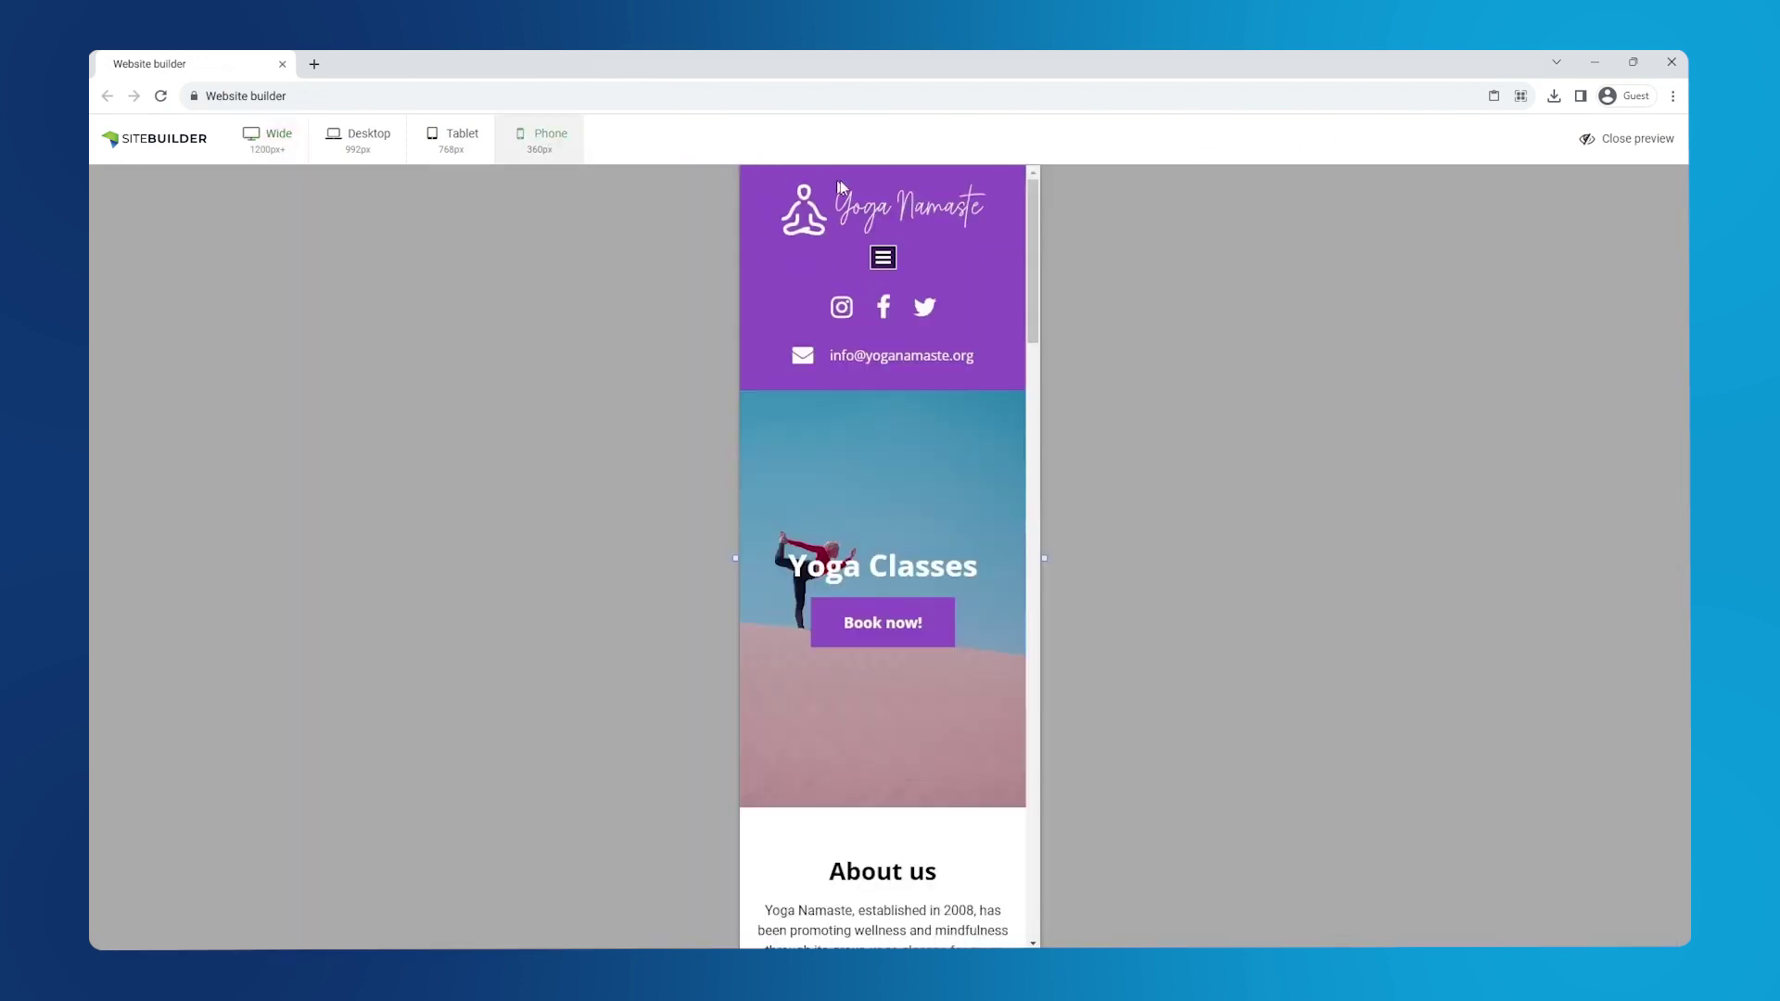
pyautogui.moveTo(1032, 248); pyautogui.dragTo(1050, 406)
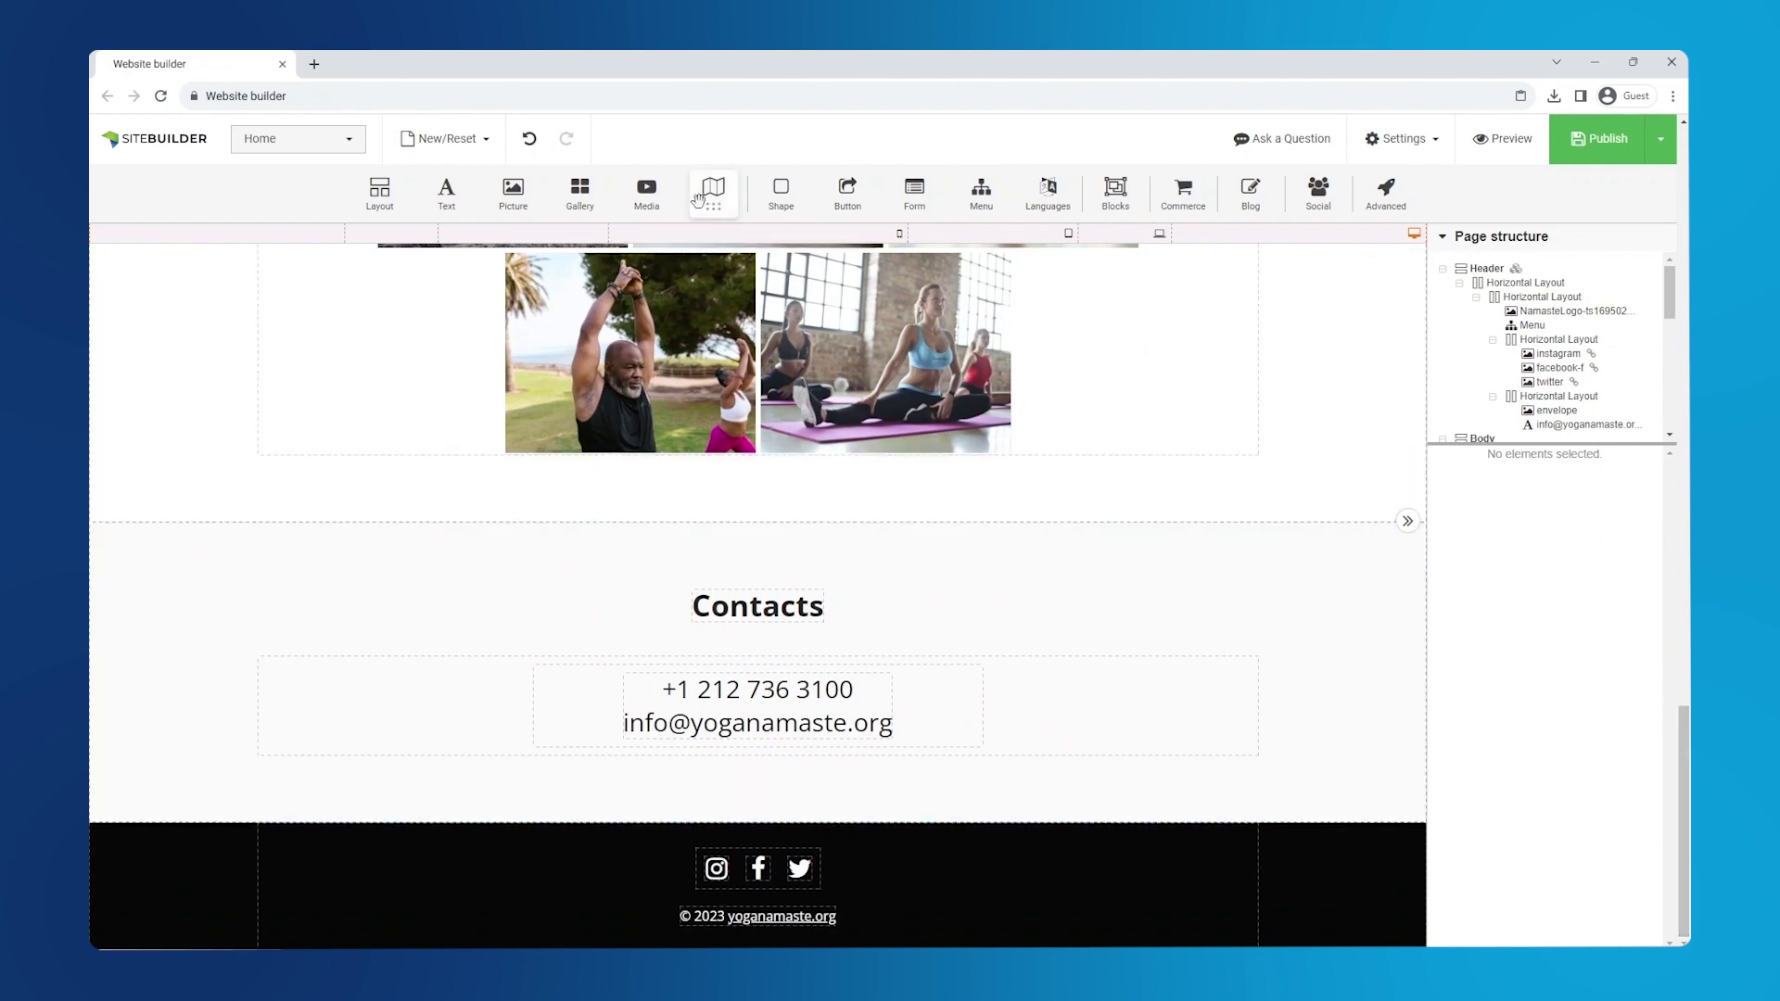
# - Place a standard Google Maps element under the Contacts heading and paste in its API key
pyautogui.moveTo(707, 252); pyautogui.dragTo(728, 682)
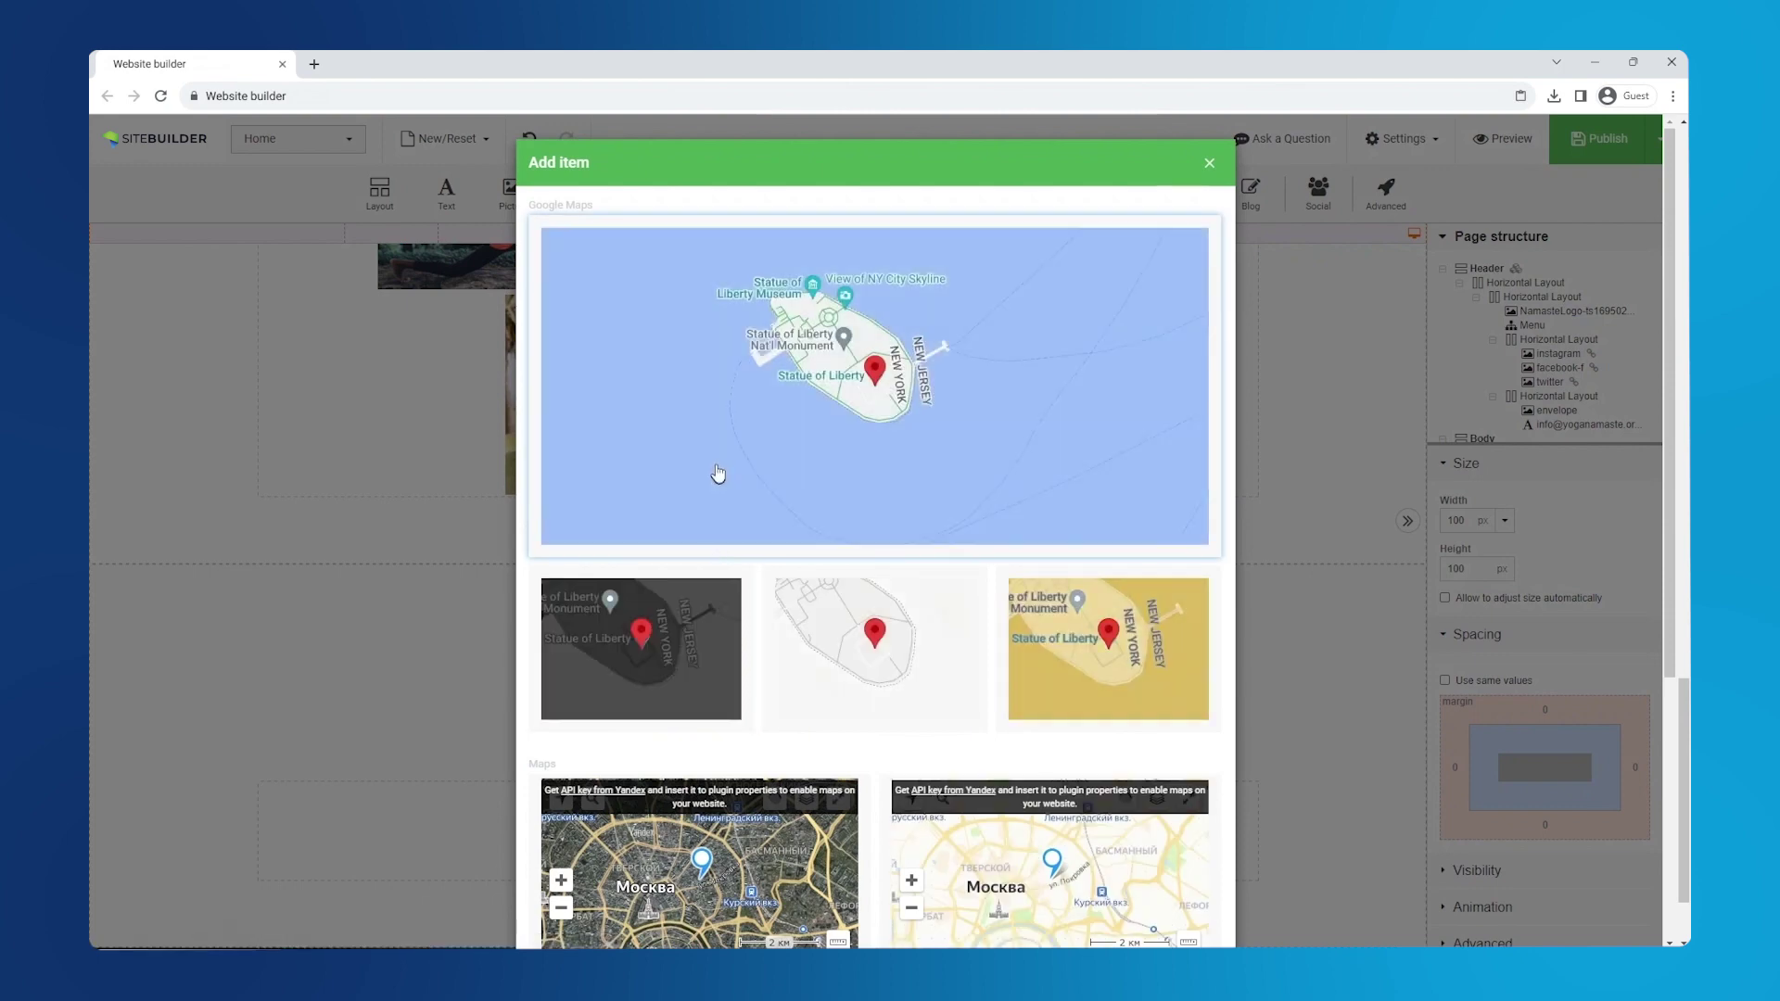
pyautogui.click(720, 457)
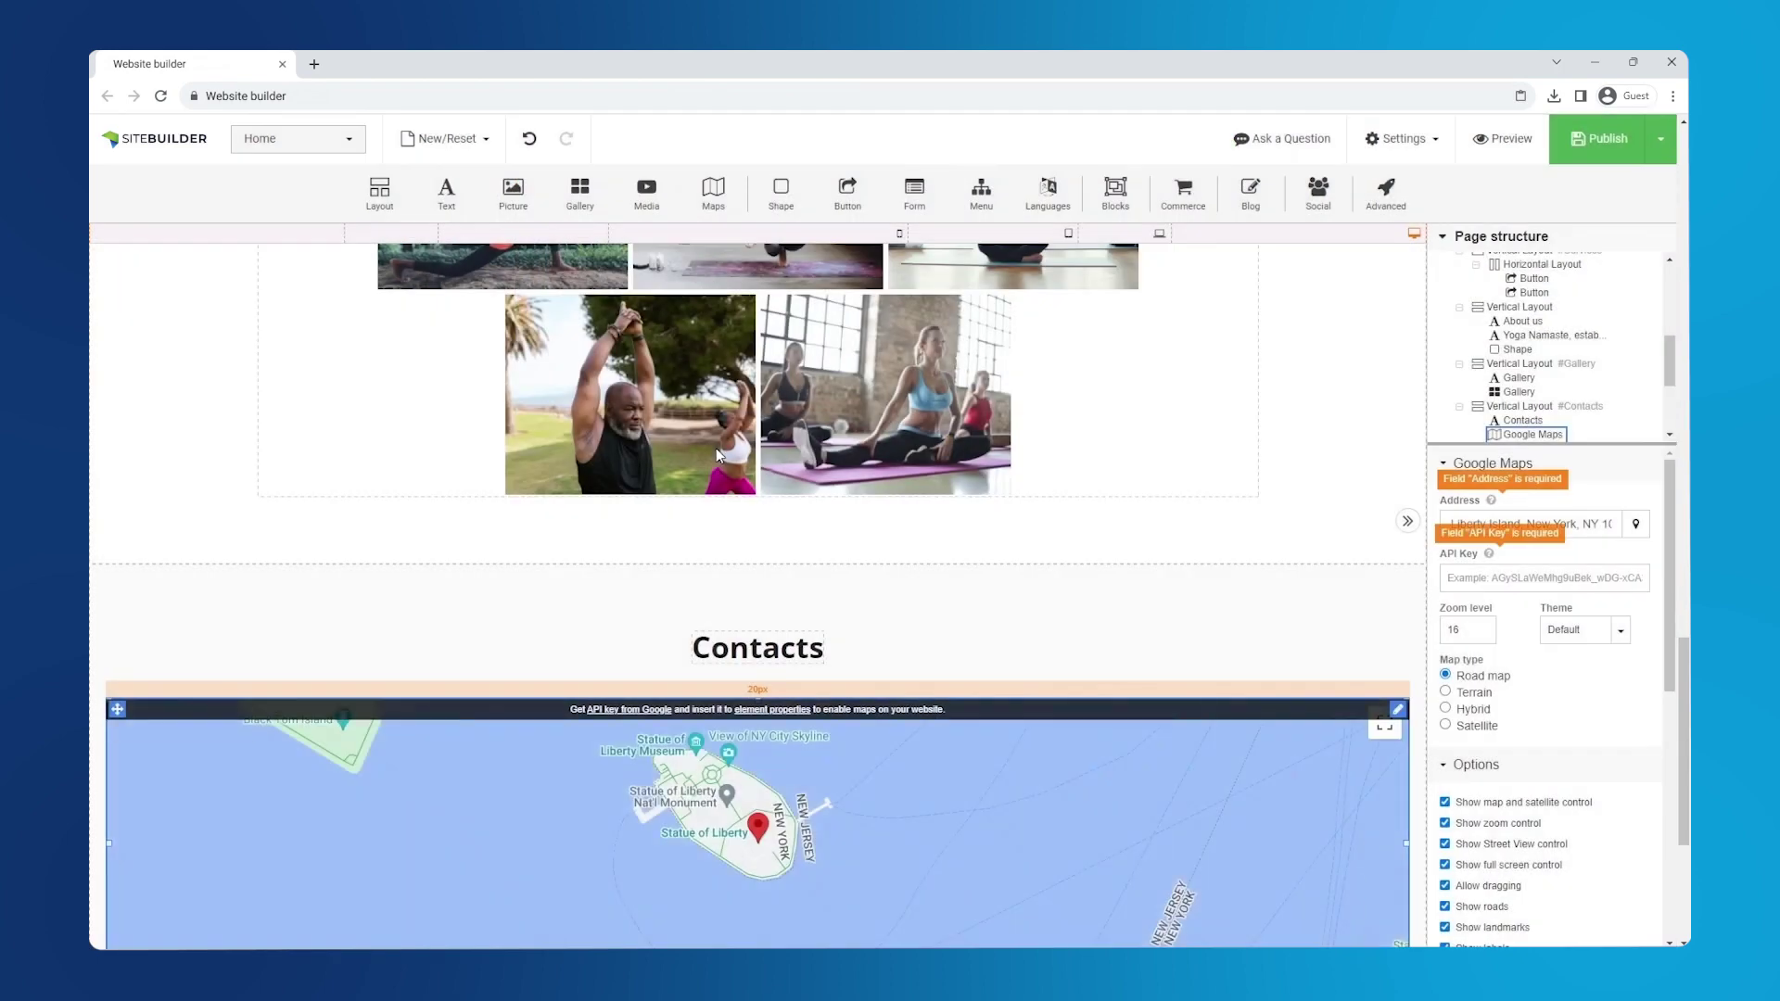
pyautogui.scroll(-4, 860, 609)
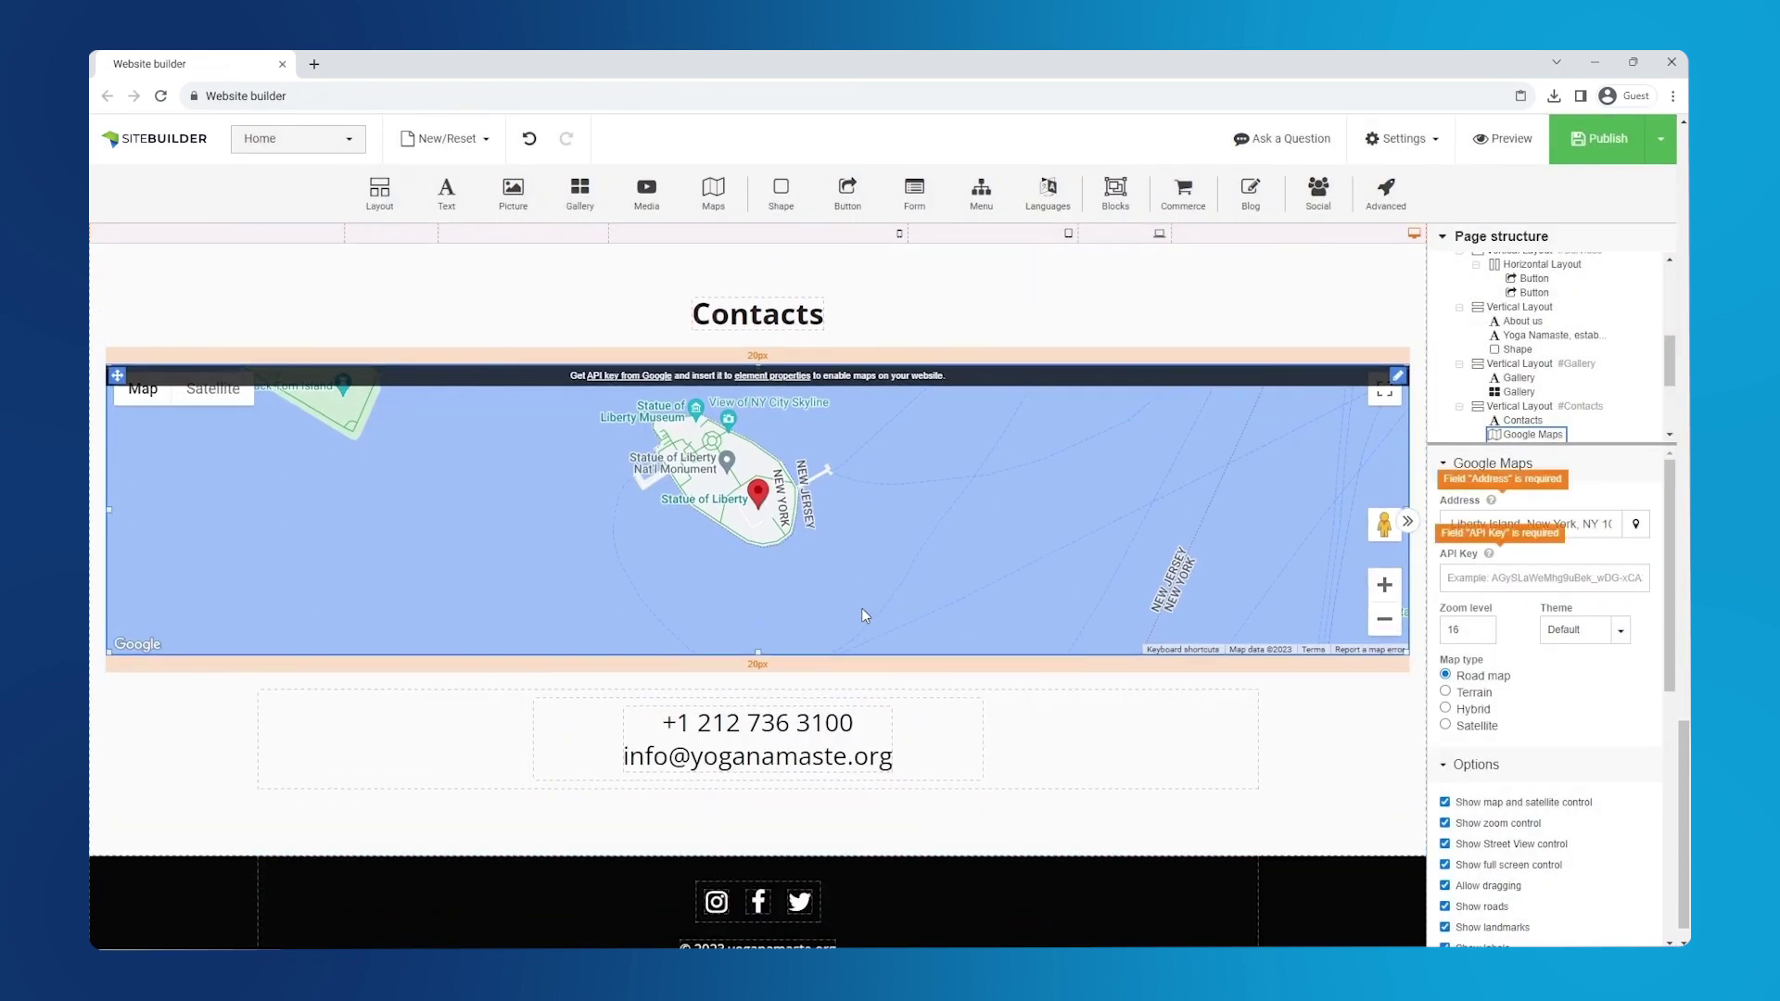
pyautogui.click(1544, 577)
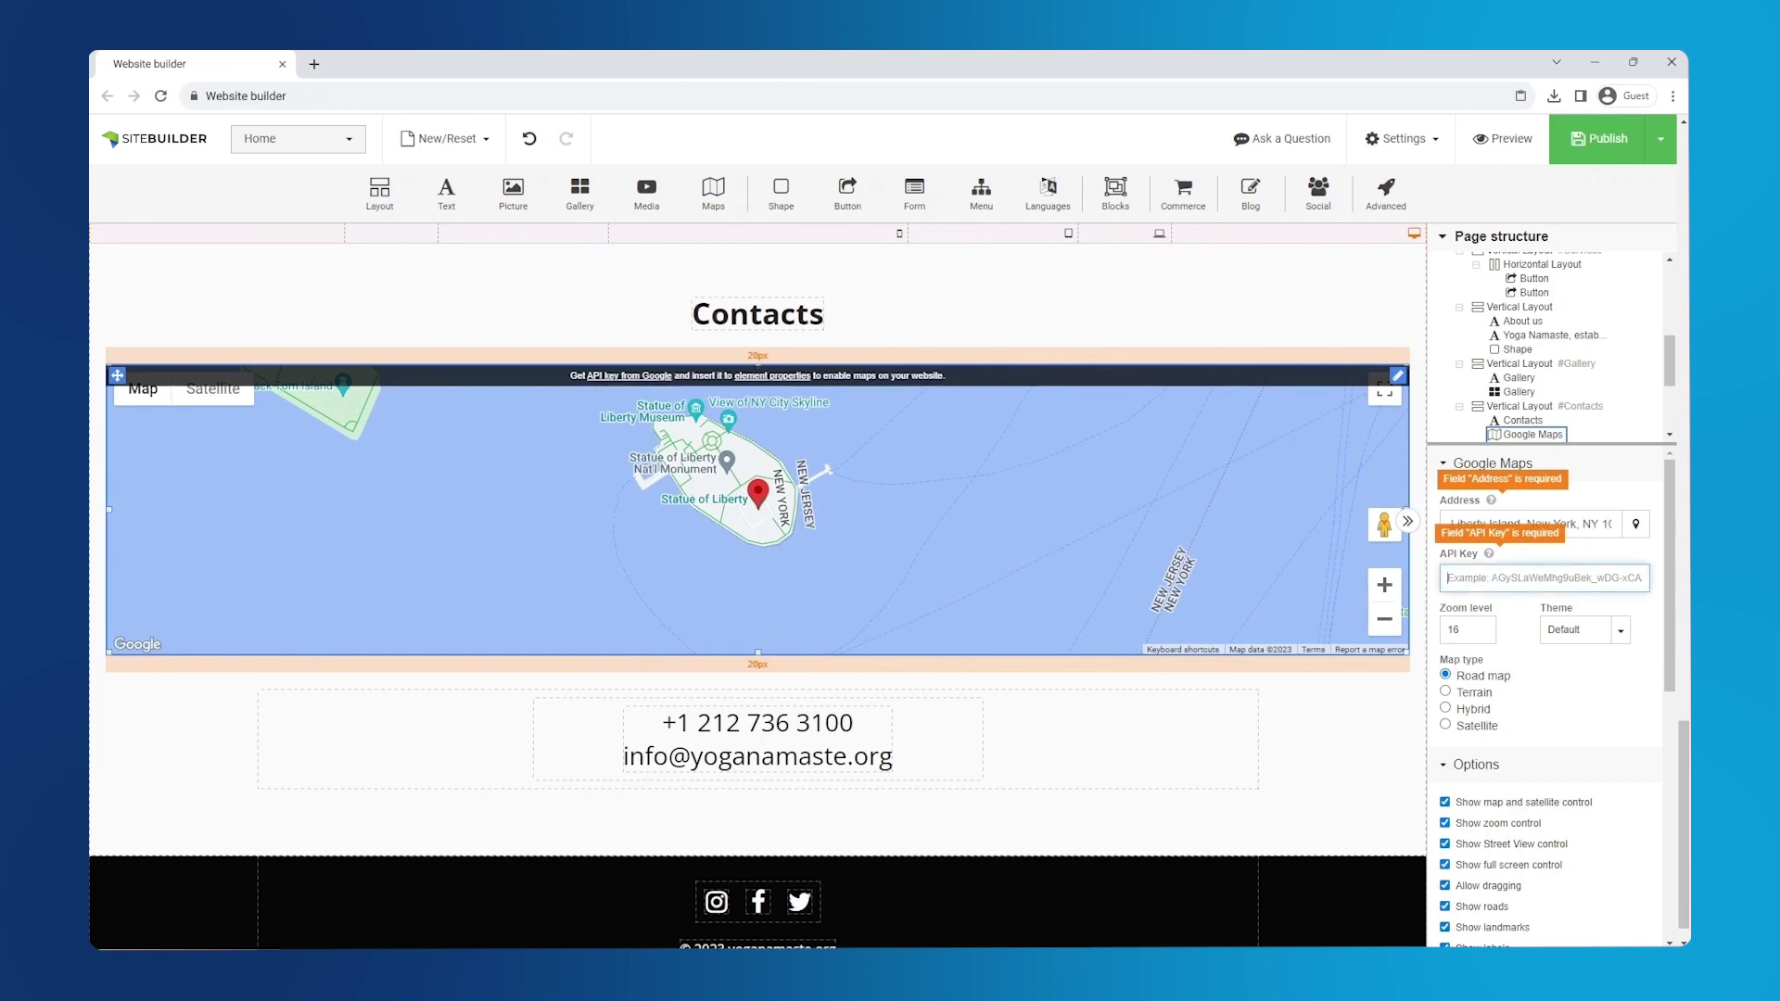
pyautogui.hotkey('ctrl', 'v')
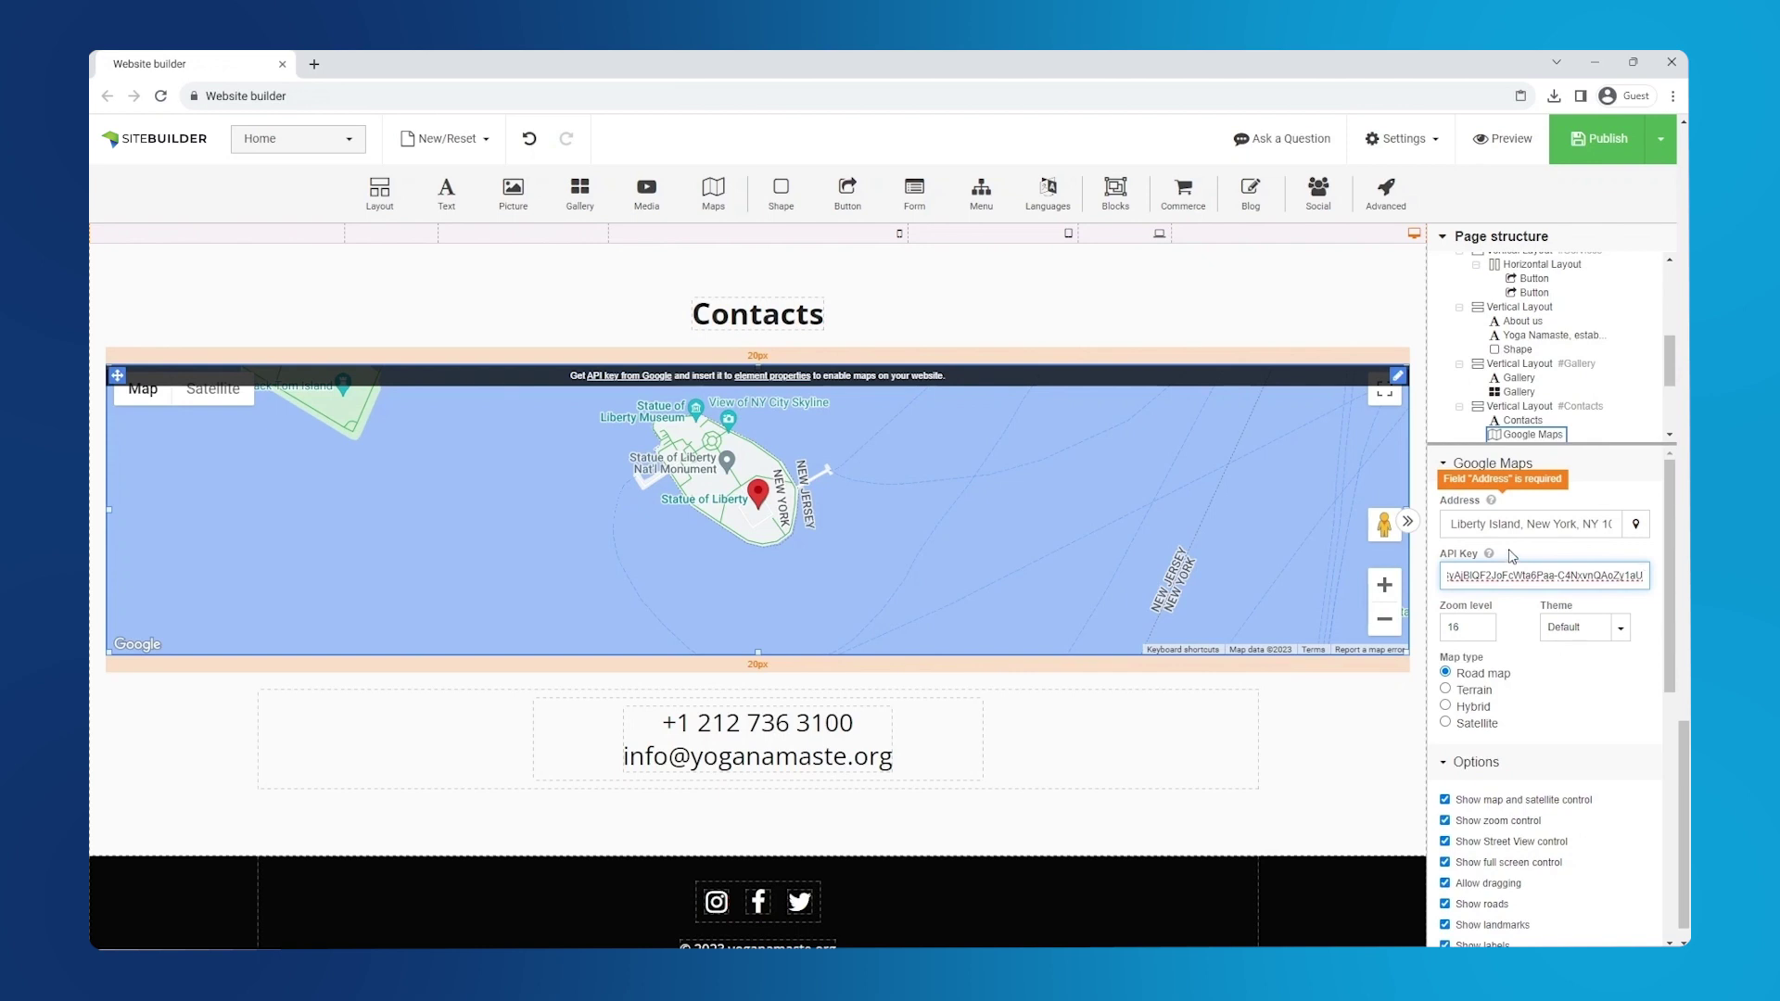
# - Set the map address to Barcelona, Spain and move the marker to Passeig de Gràcia
pyautogui.click(1530, 523)
pyautogui.hotkey('ctrl', 'a')
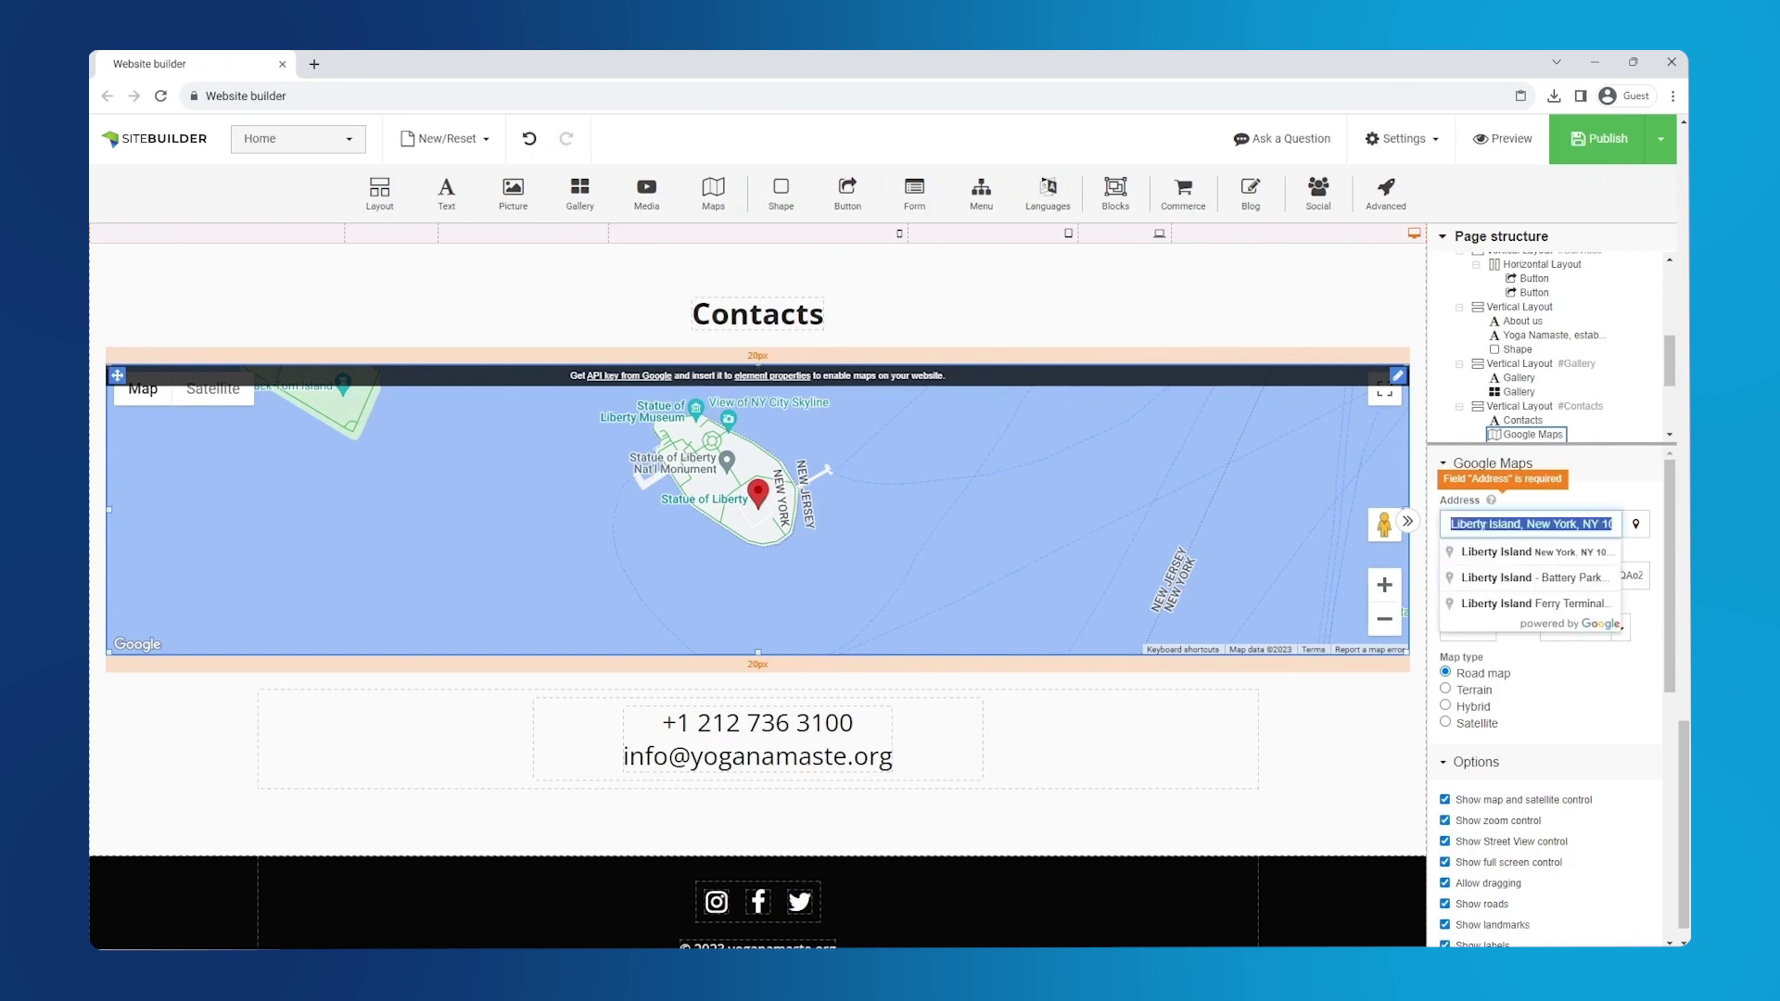
pyautogui.write('Barcelona')
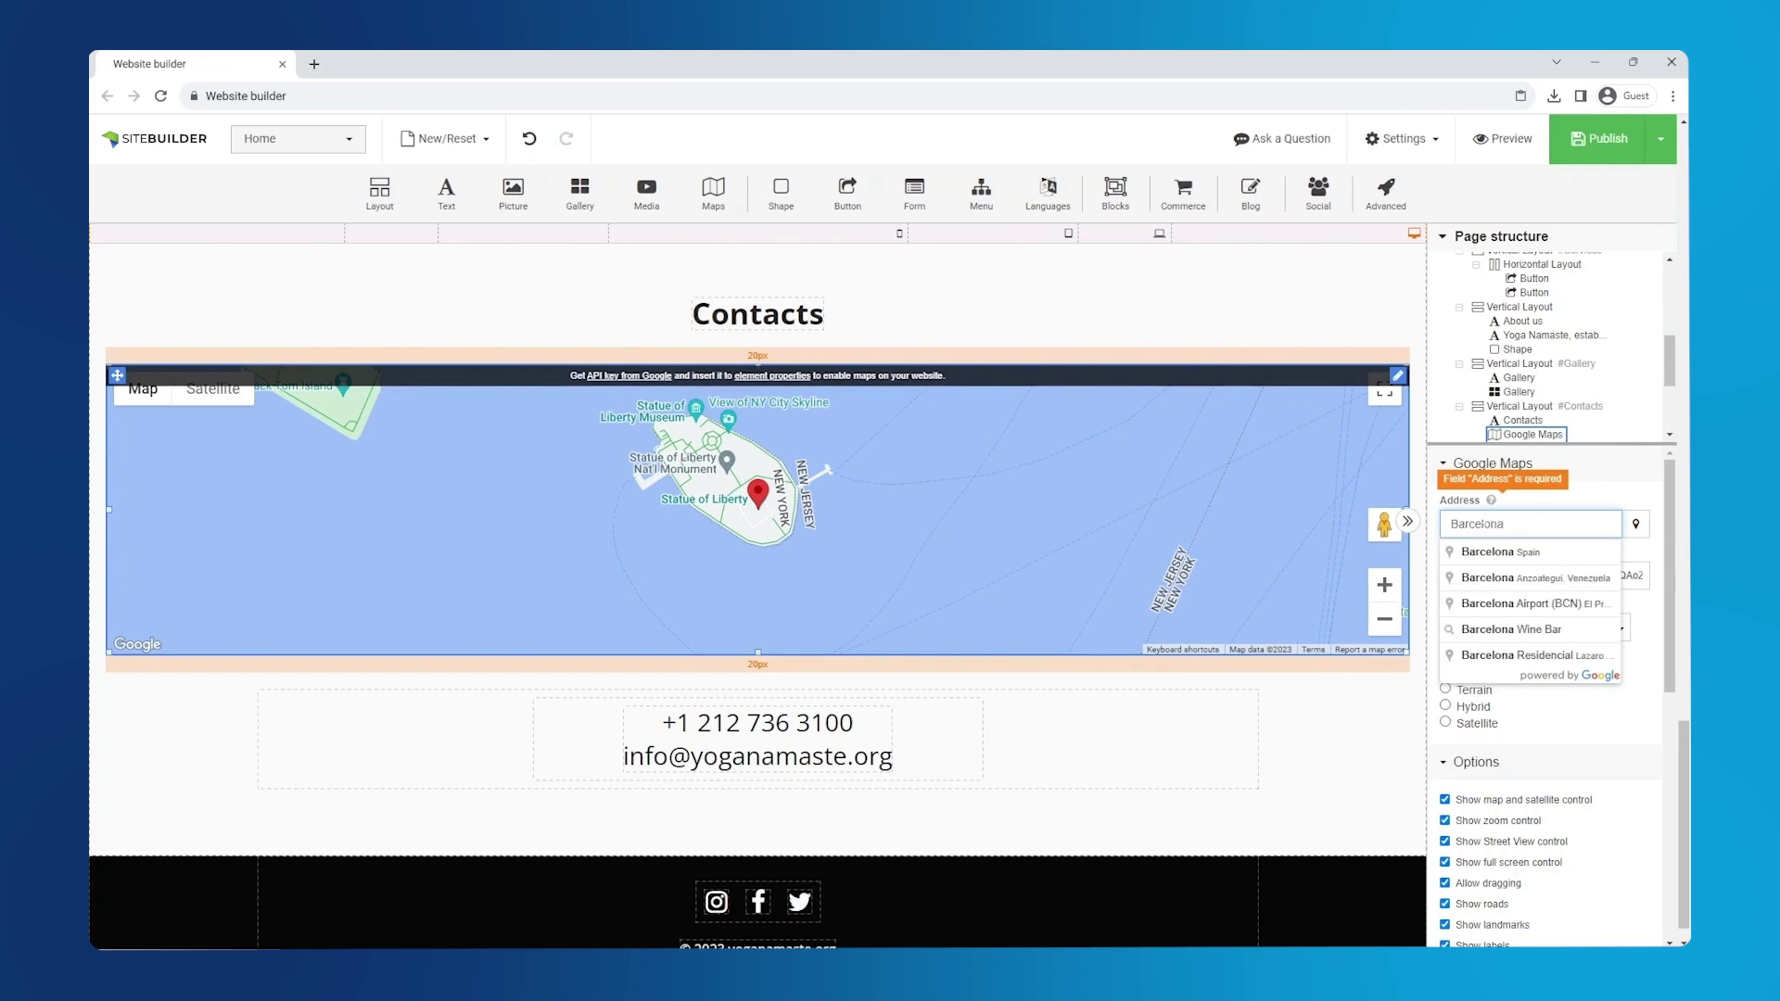
pyautogui.click(1502, 553)
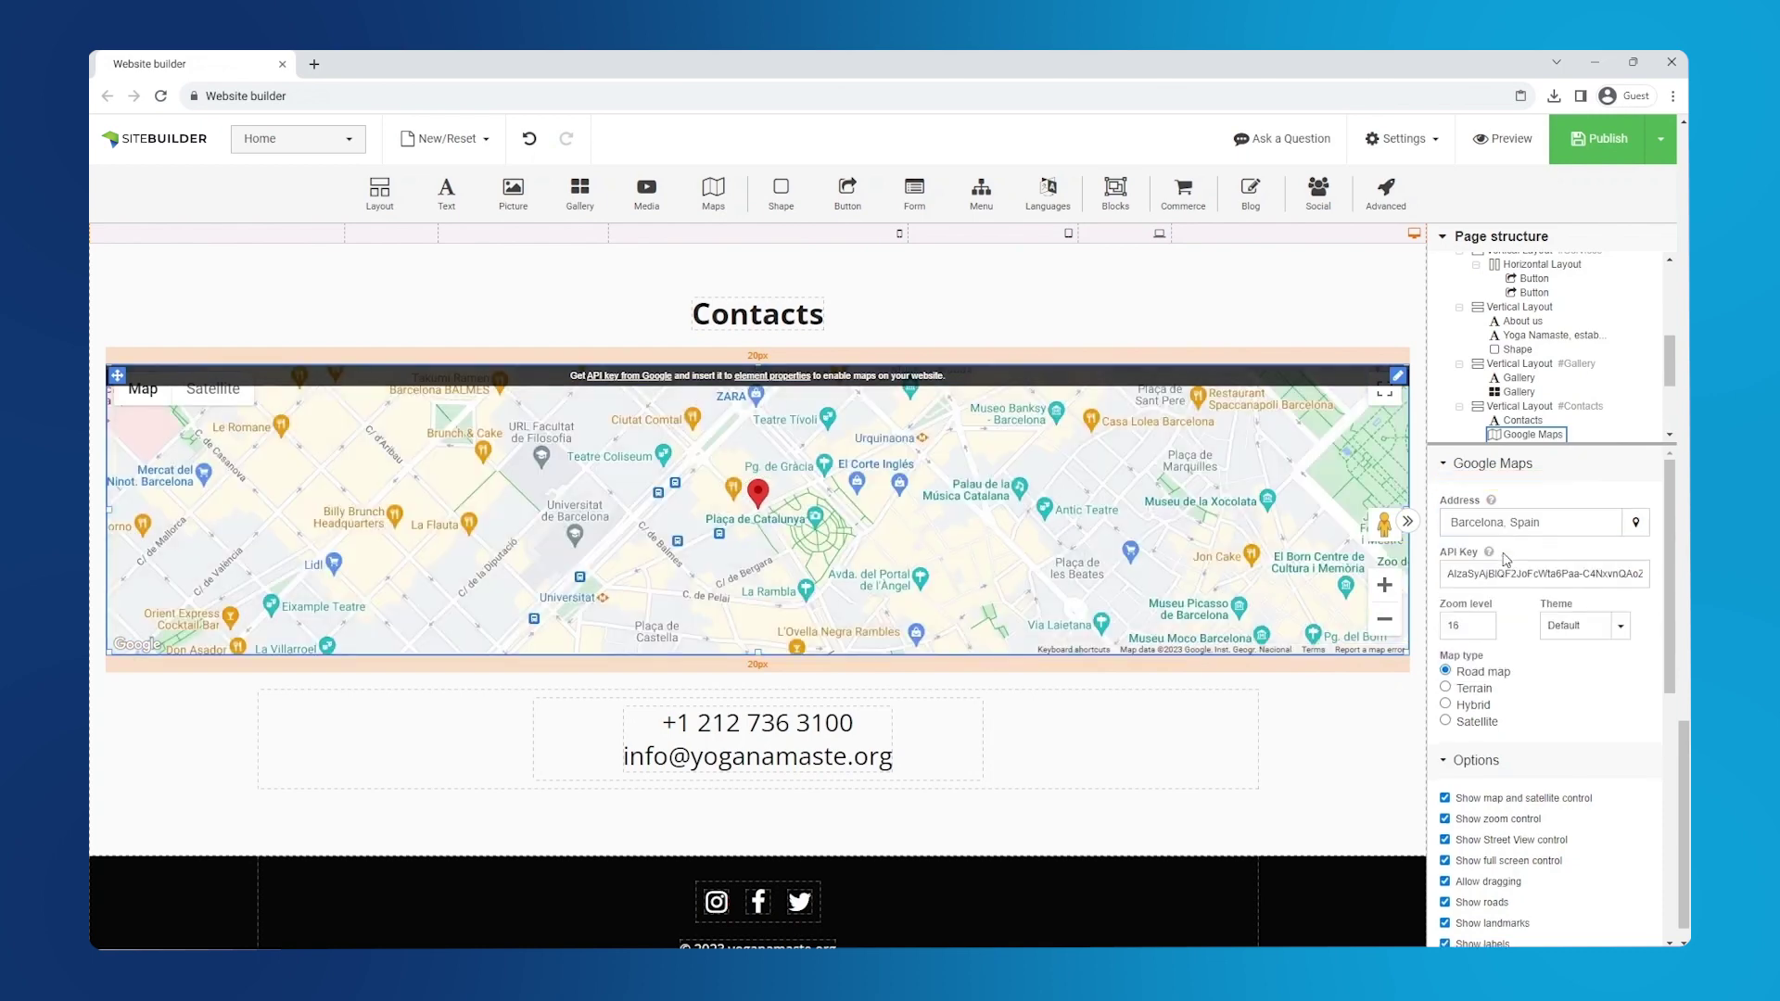
pyautogui.click(1636, 525)
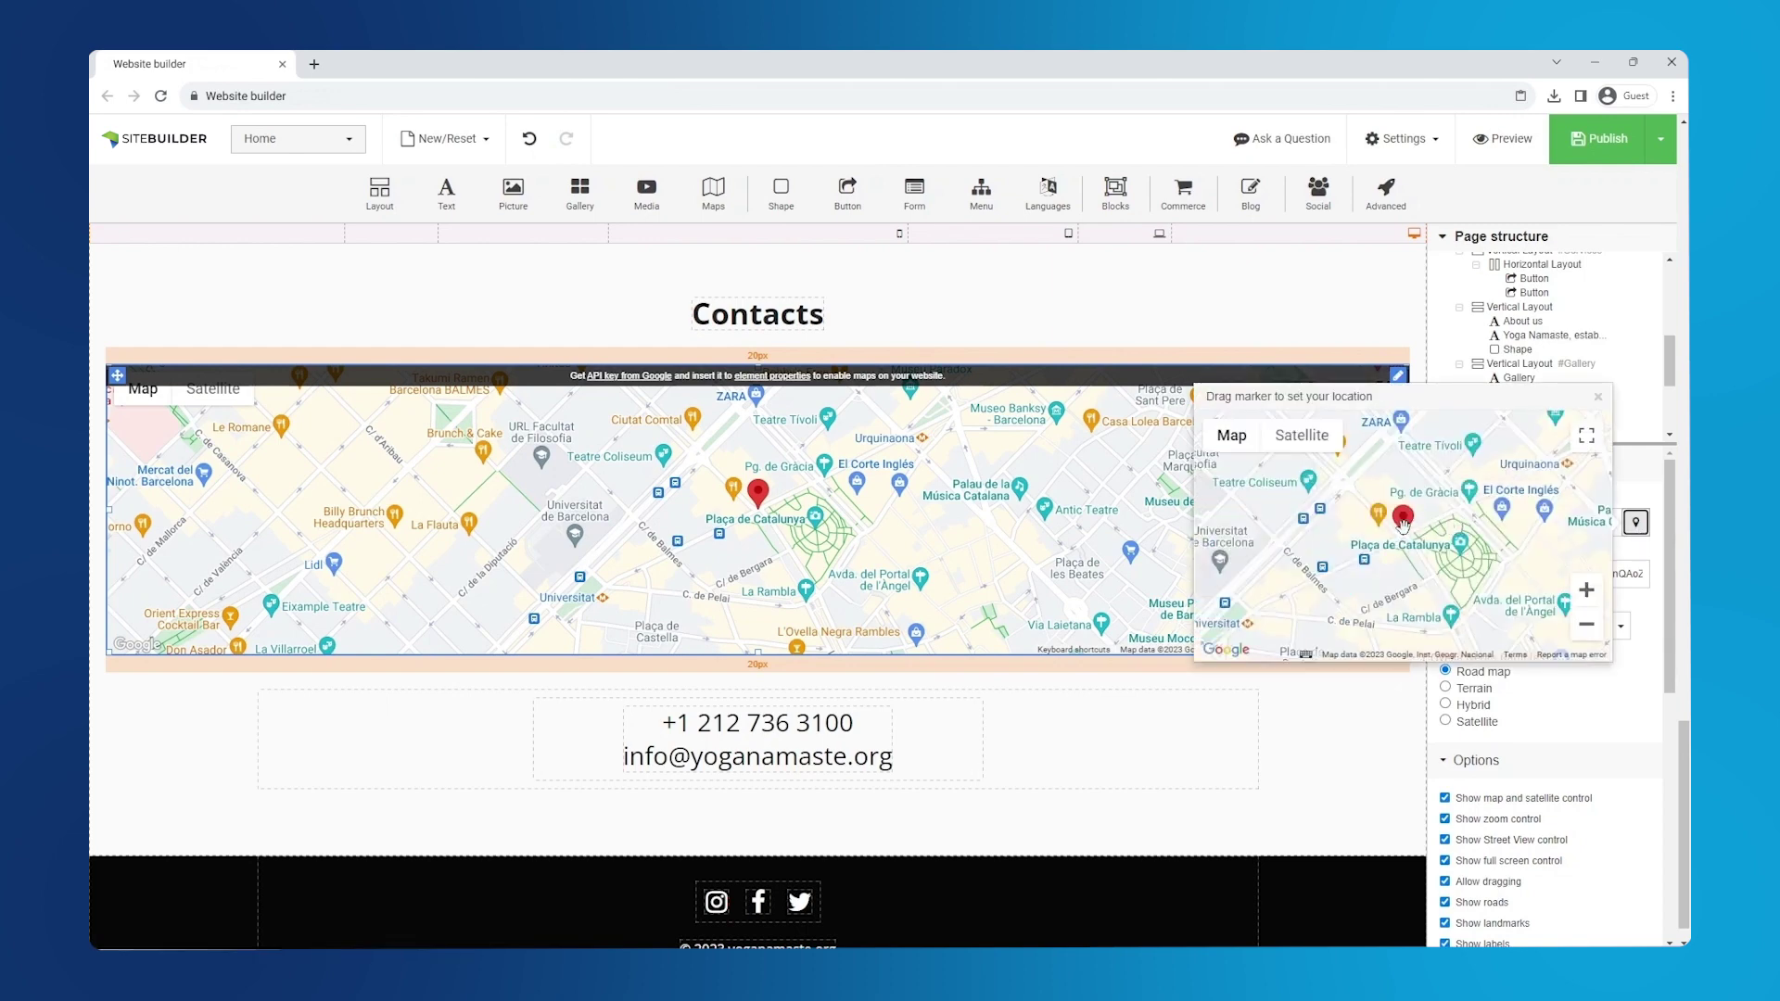
pyautogui.moveTo(1303, 449)
pyautogui.mouseDown()
pyautogui.moveTo(1247, 459)
pyautogui.moveTo(1332, 514)
pyautogui.mouseUp()
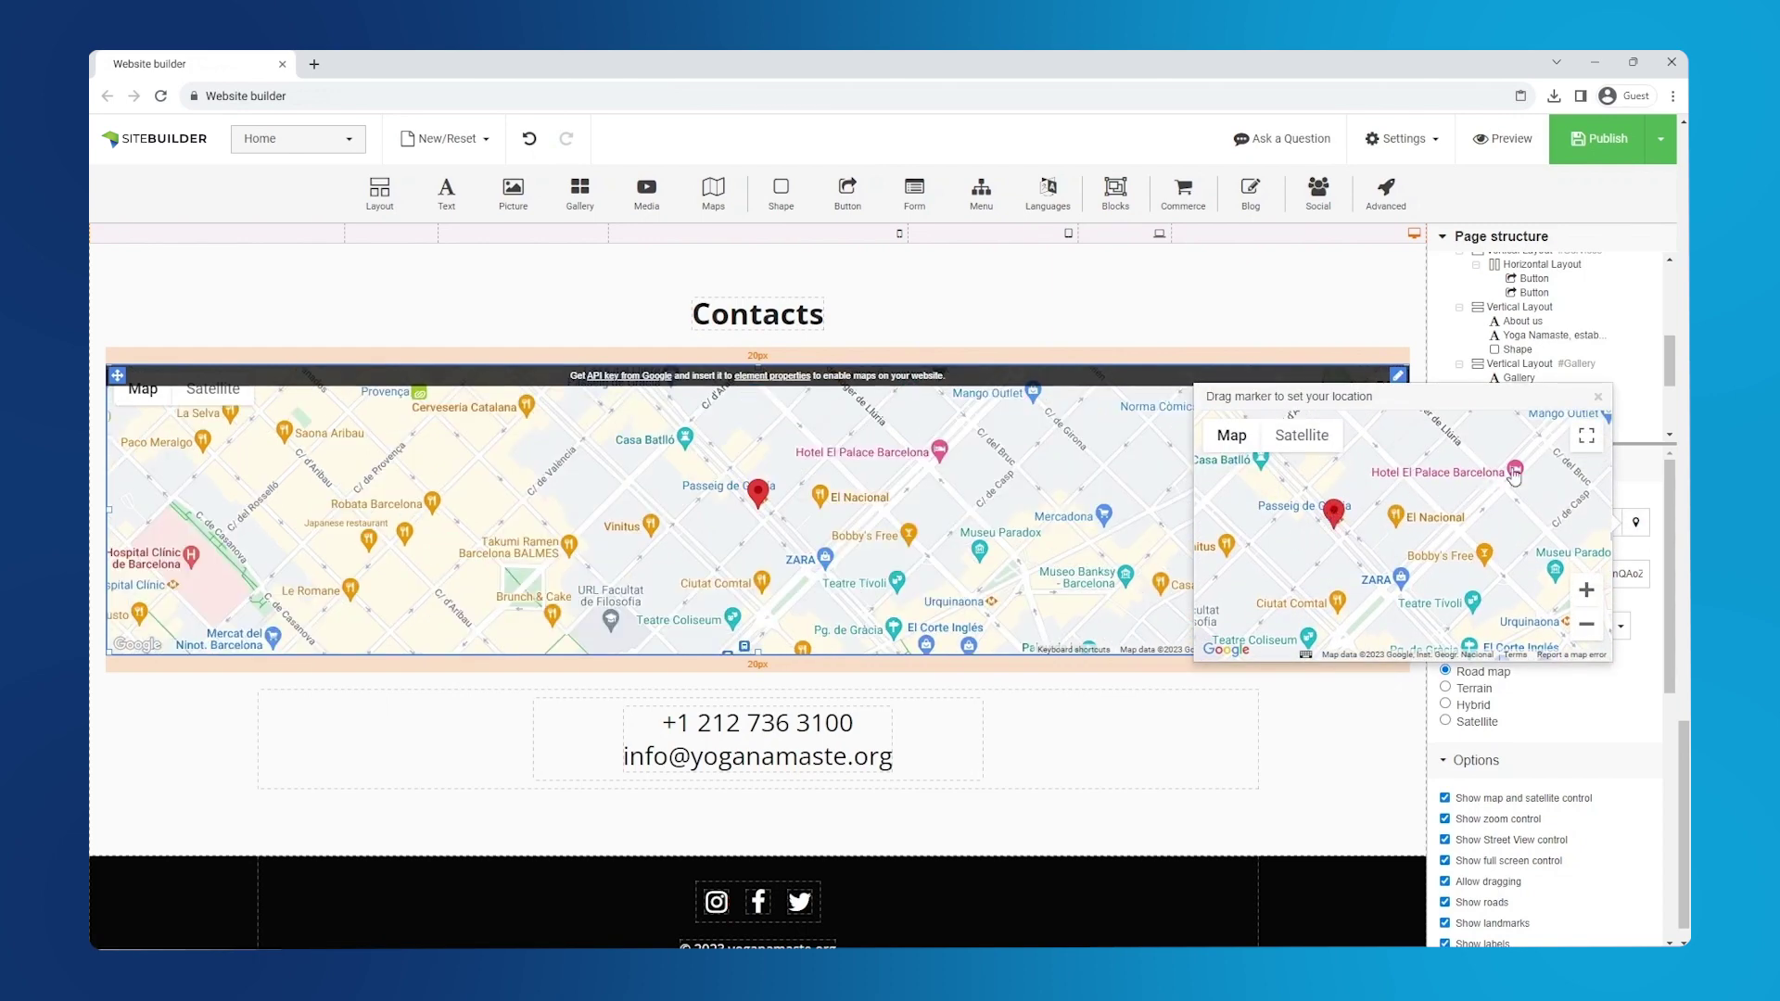
pyautogui.click(1598, 397)
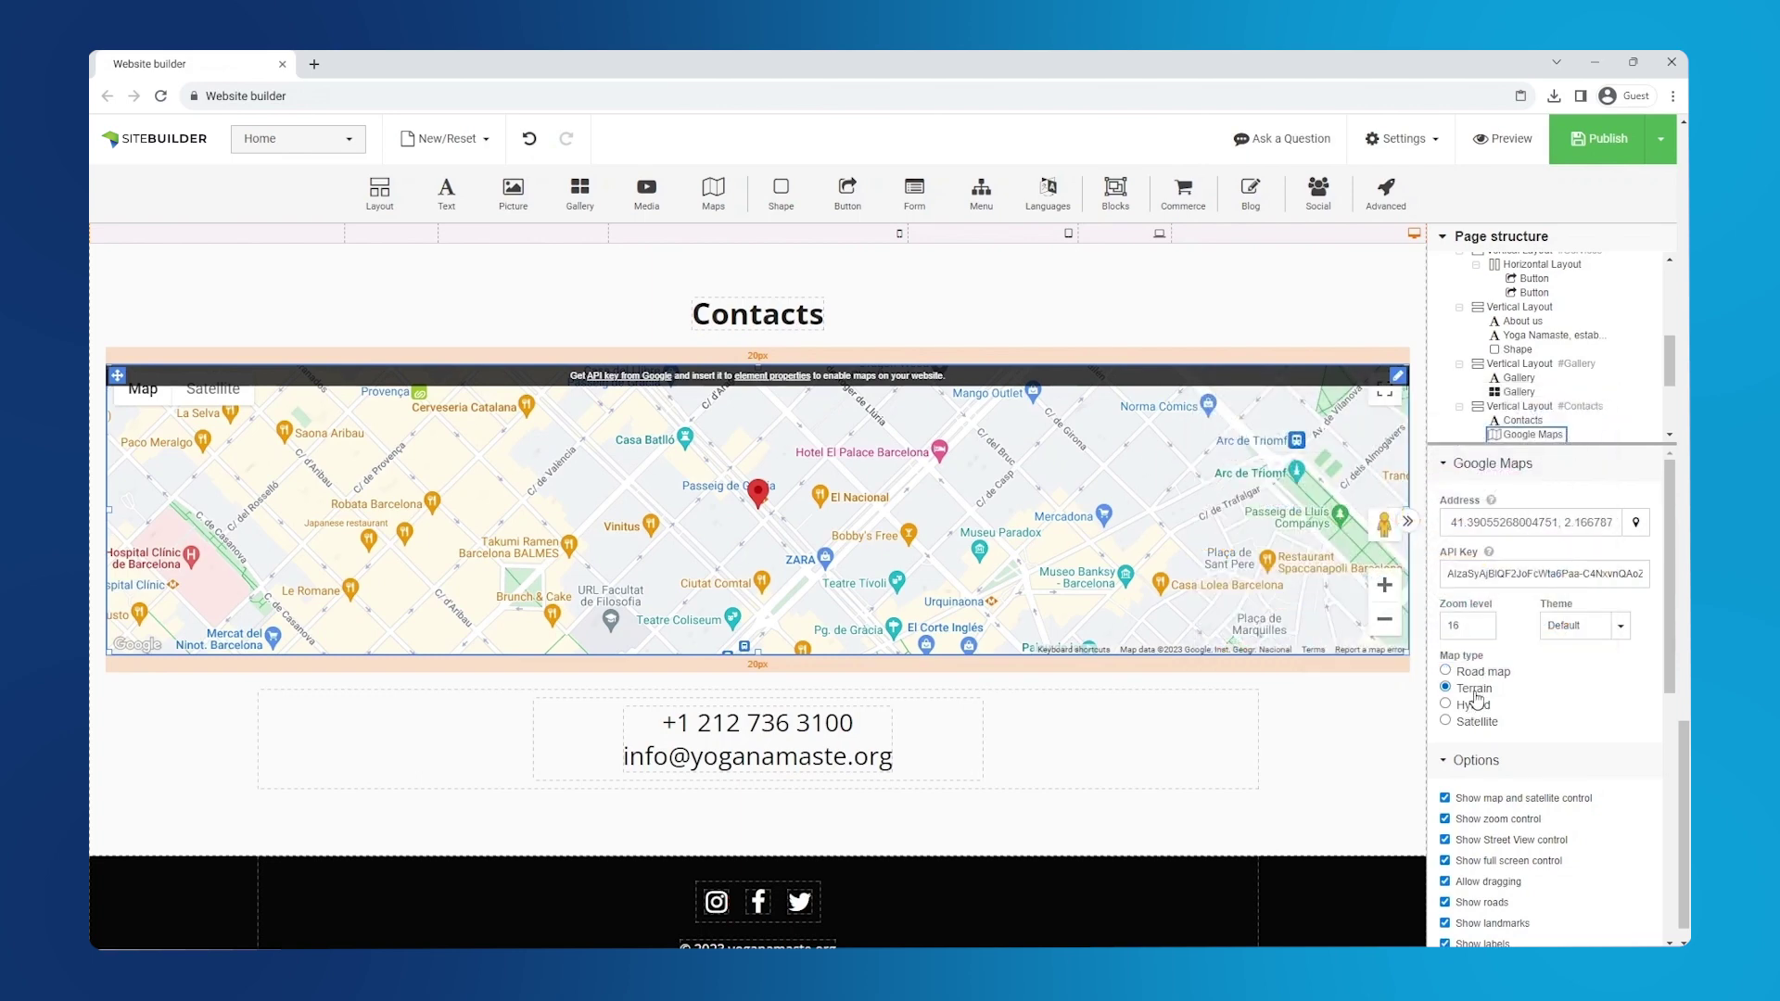
# - Settle on a Road map with the Default theme after trying hybrid, satellite, dark and monochrome
pyautogui.click(1473, 721)
pyautogui.click(1449, 673)
pyautogui.click(1570, 627)
pyautogui.click(1570, 703)
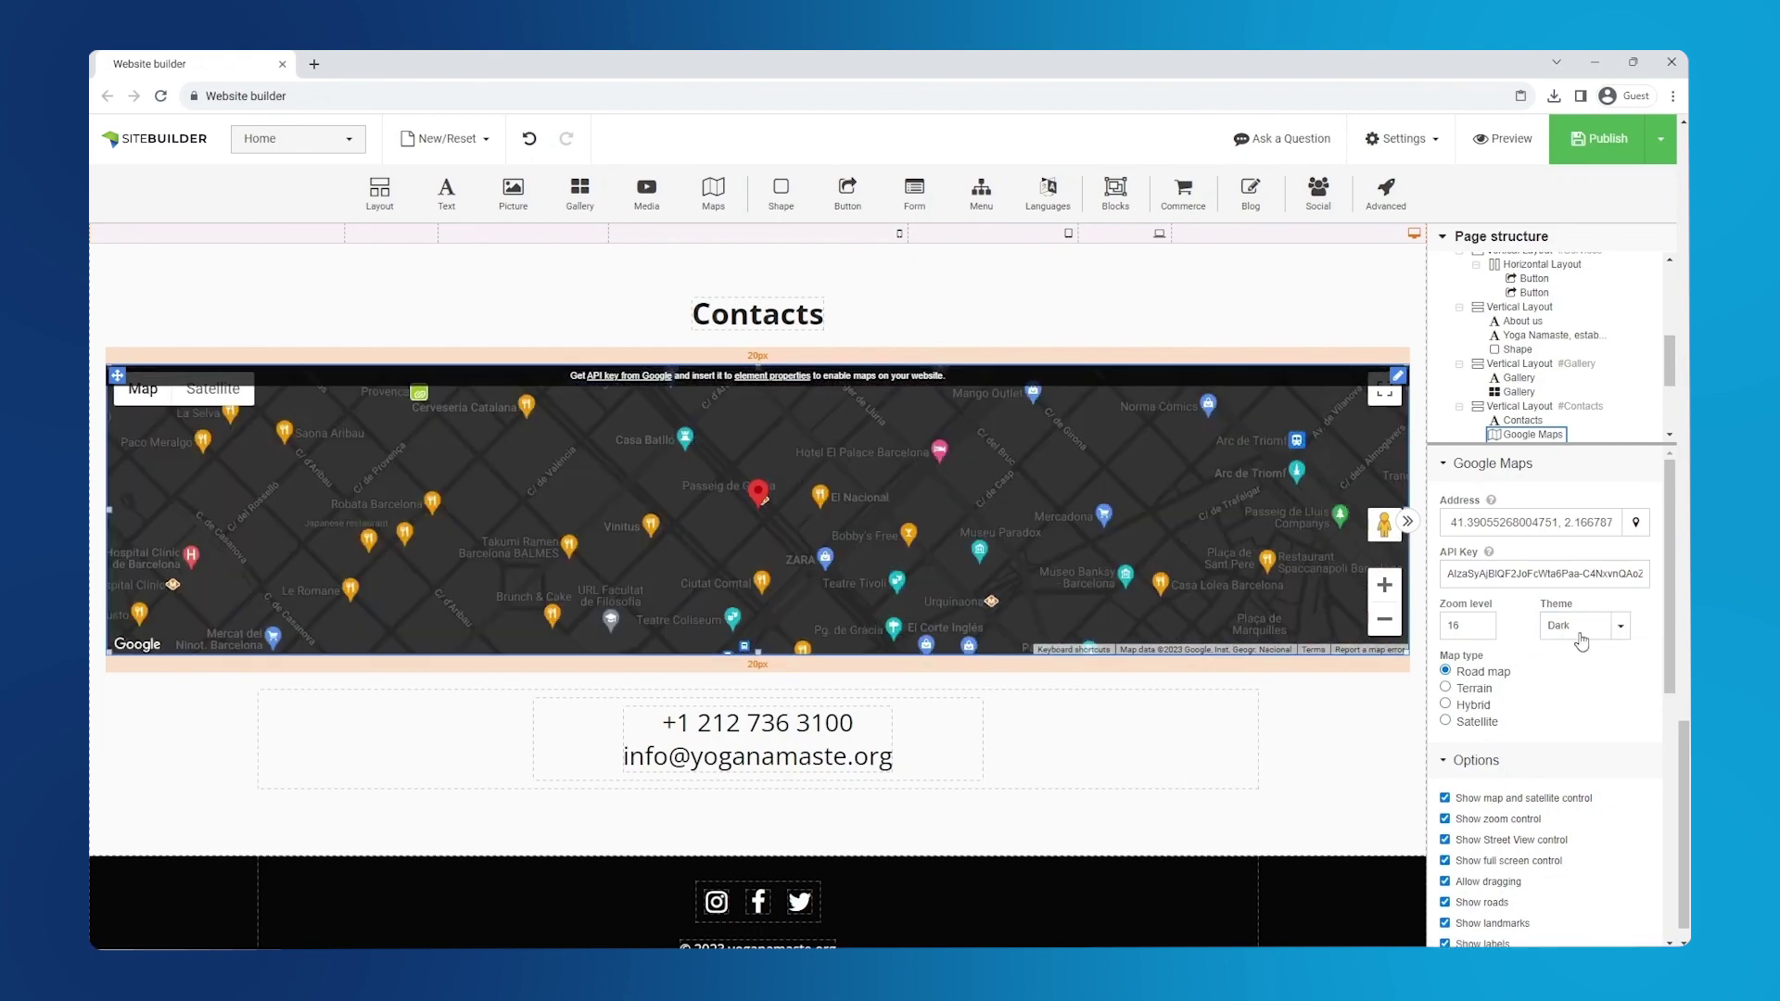
pyautogui.click(1576, 625)
pyautogui.click(1591, 724)
pyautogui.click(1575, 625)
pyautogui.click(1576, 647)
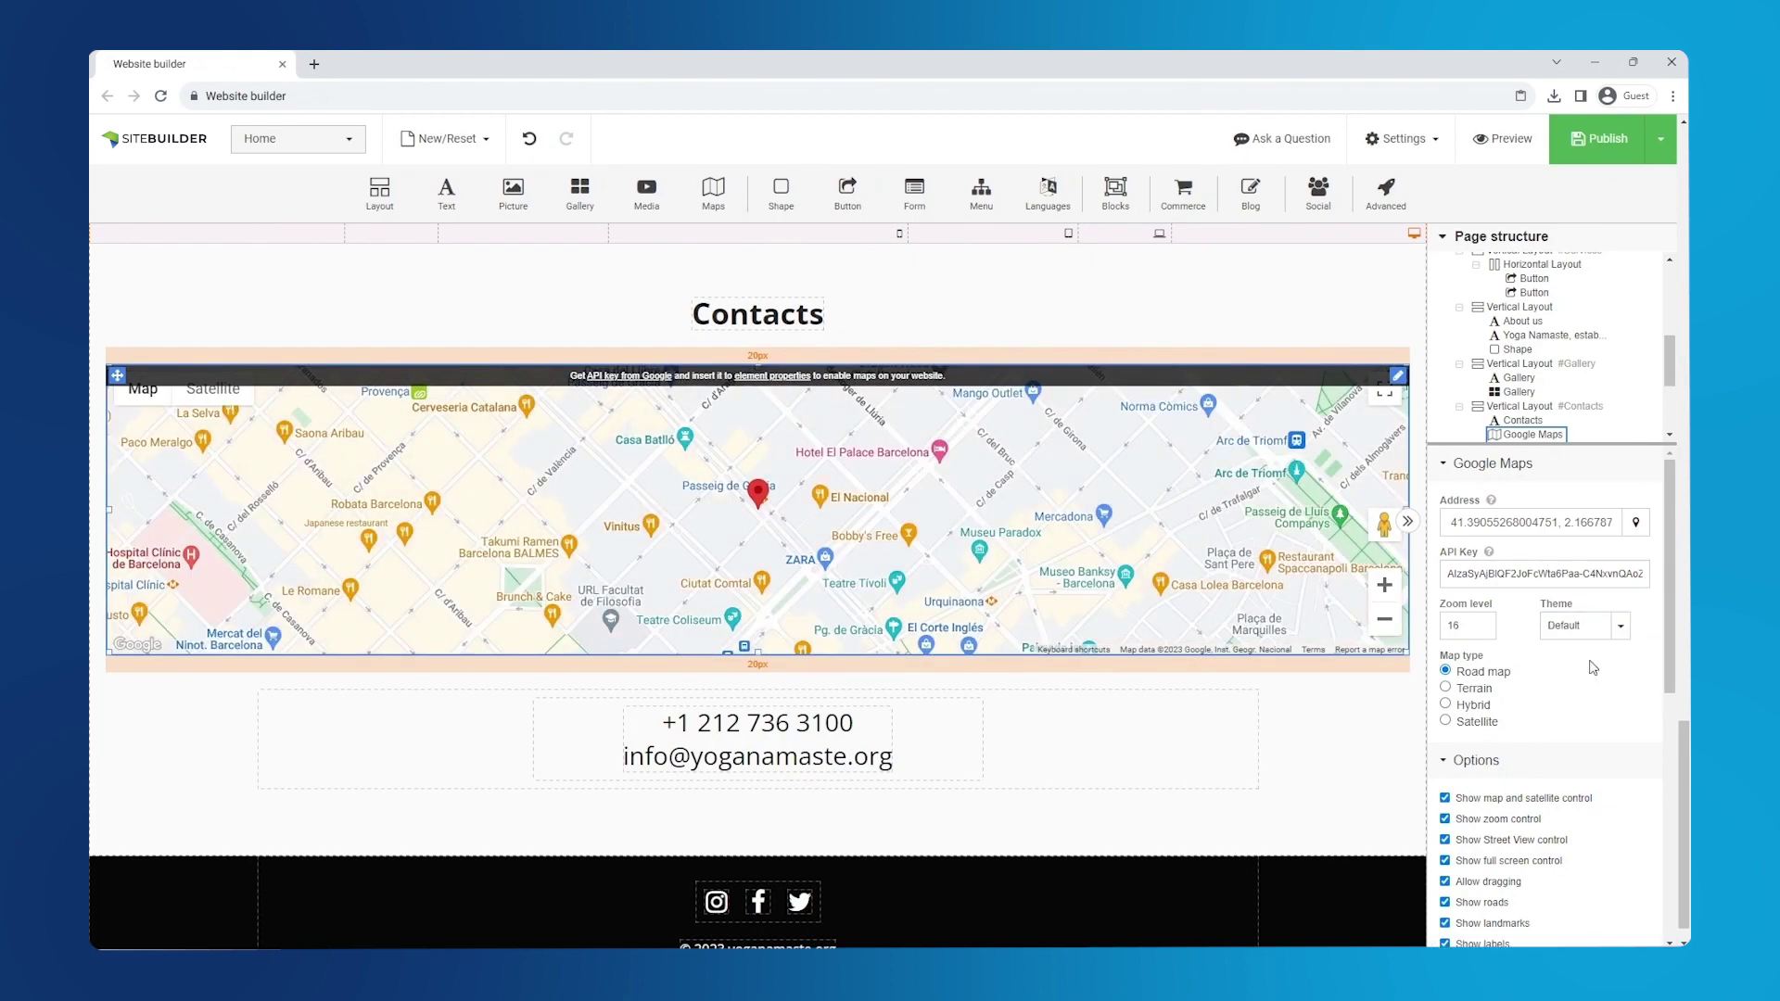
# - Set the map's zoom level to 15
pyautogui.click(1469, 627)
pyautogui.press('Up')
pyautogui.write('5')
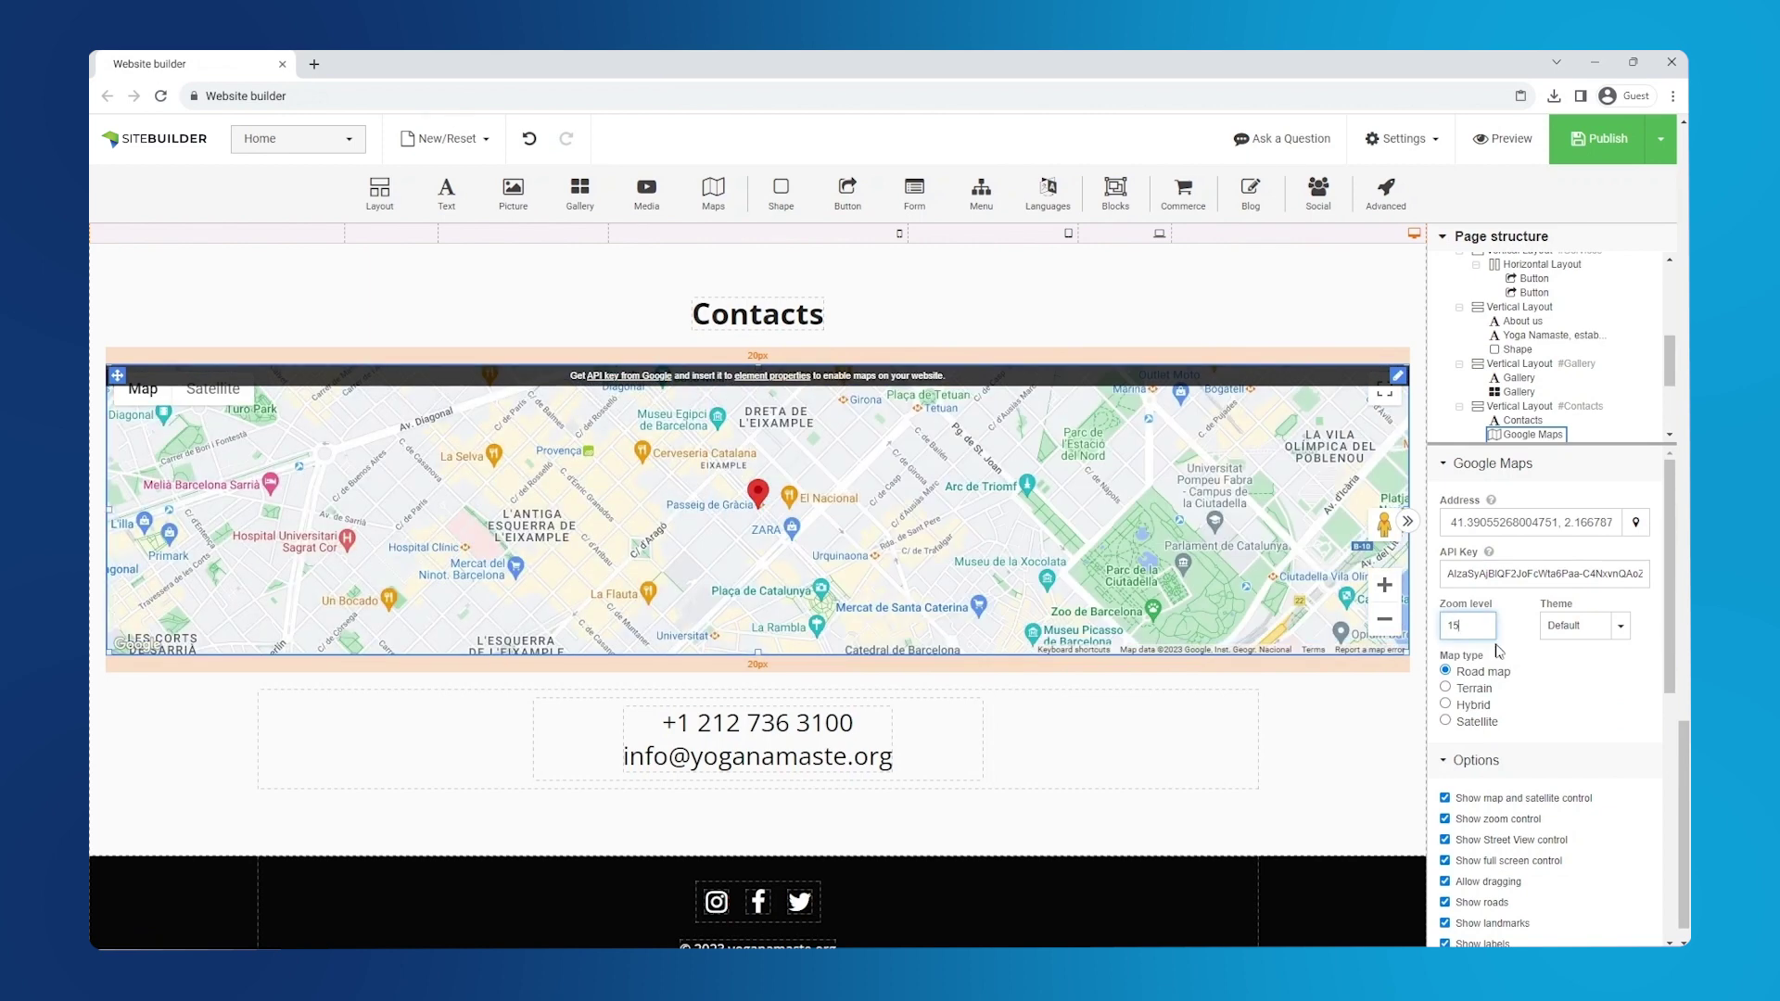
pyautogui.scroll(-2, 1511, 665)
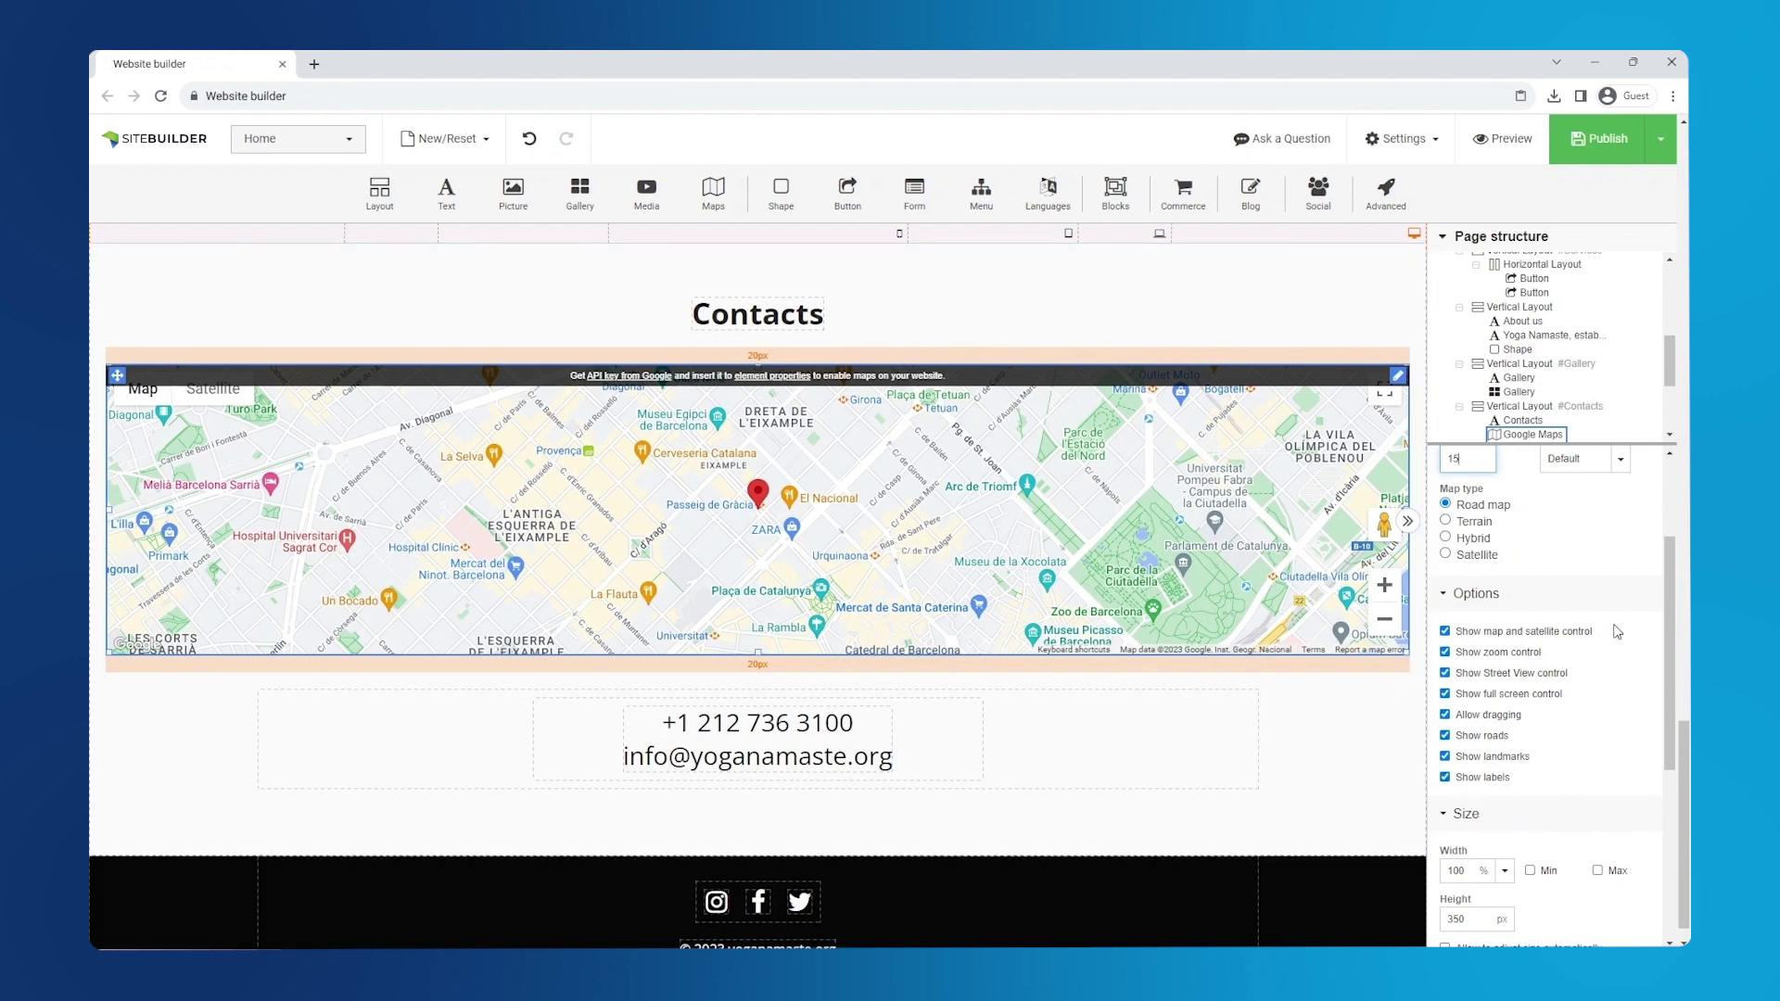
pyautogui.click(1511, 151)
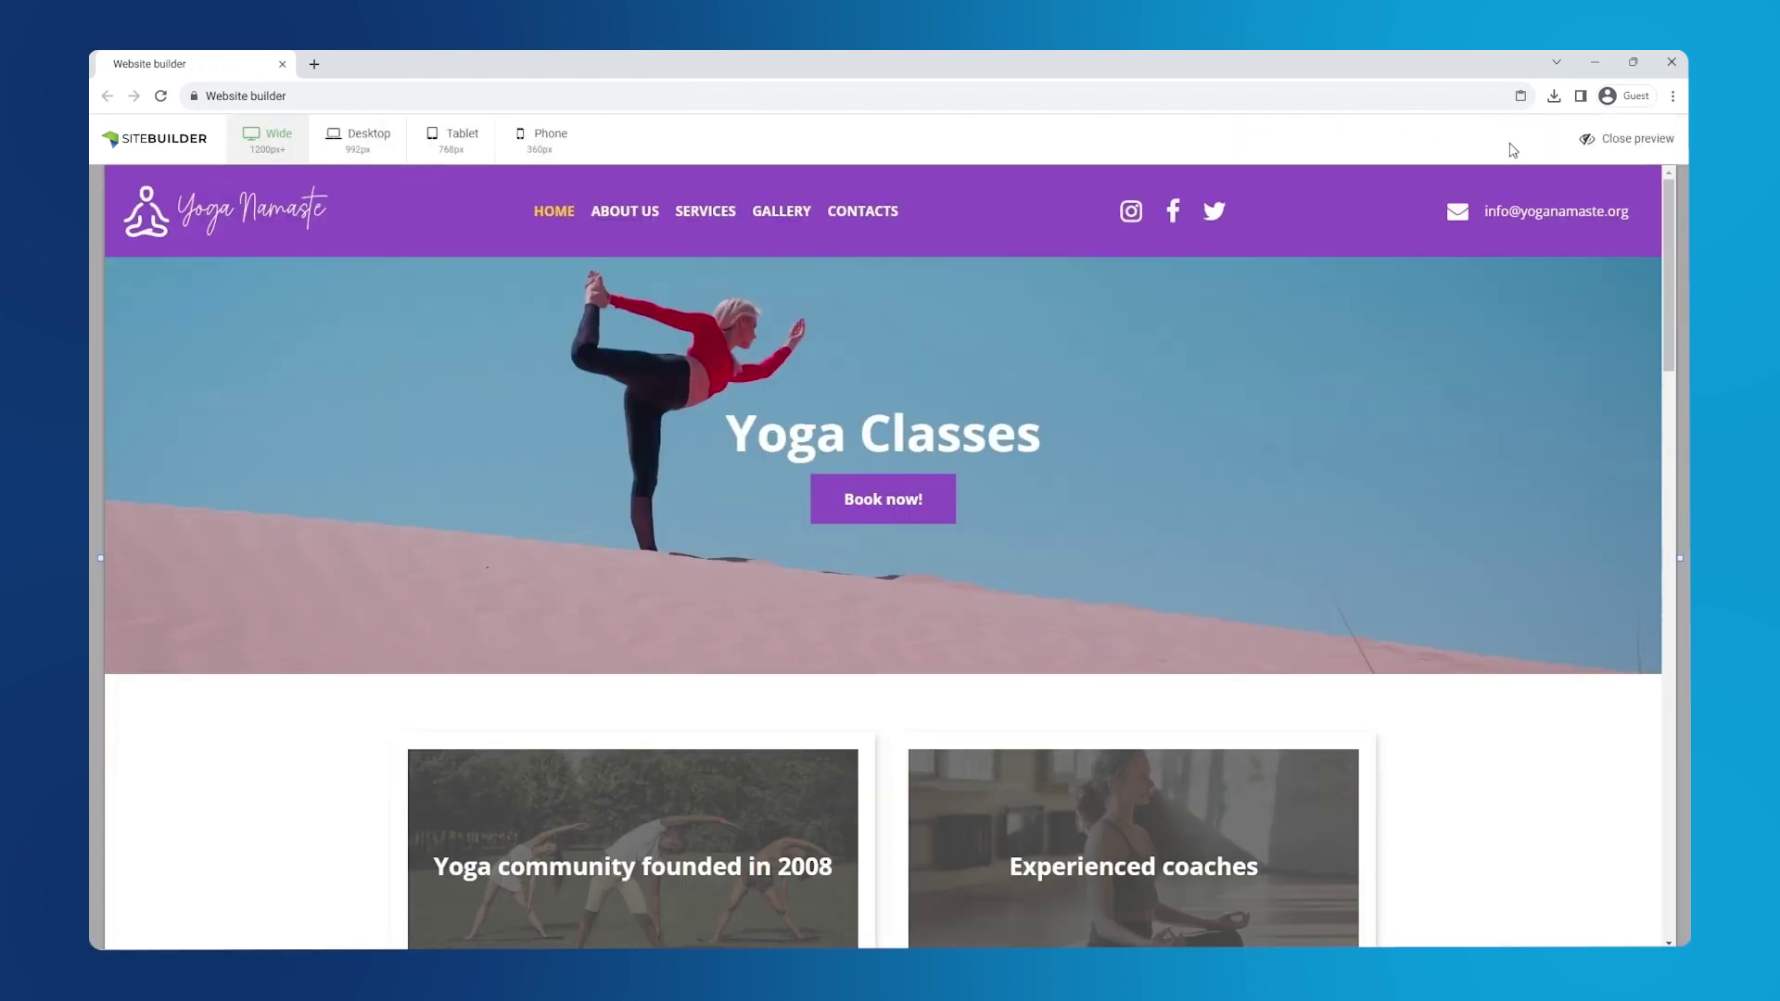
pyautogui.click(545, 139)
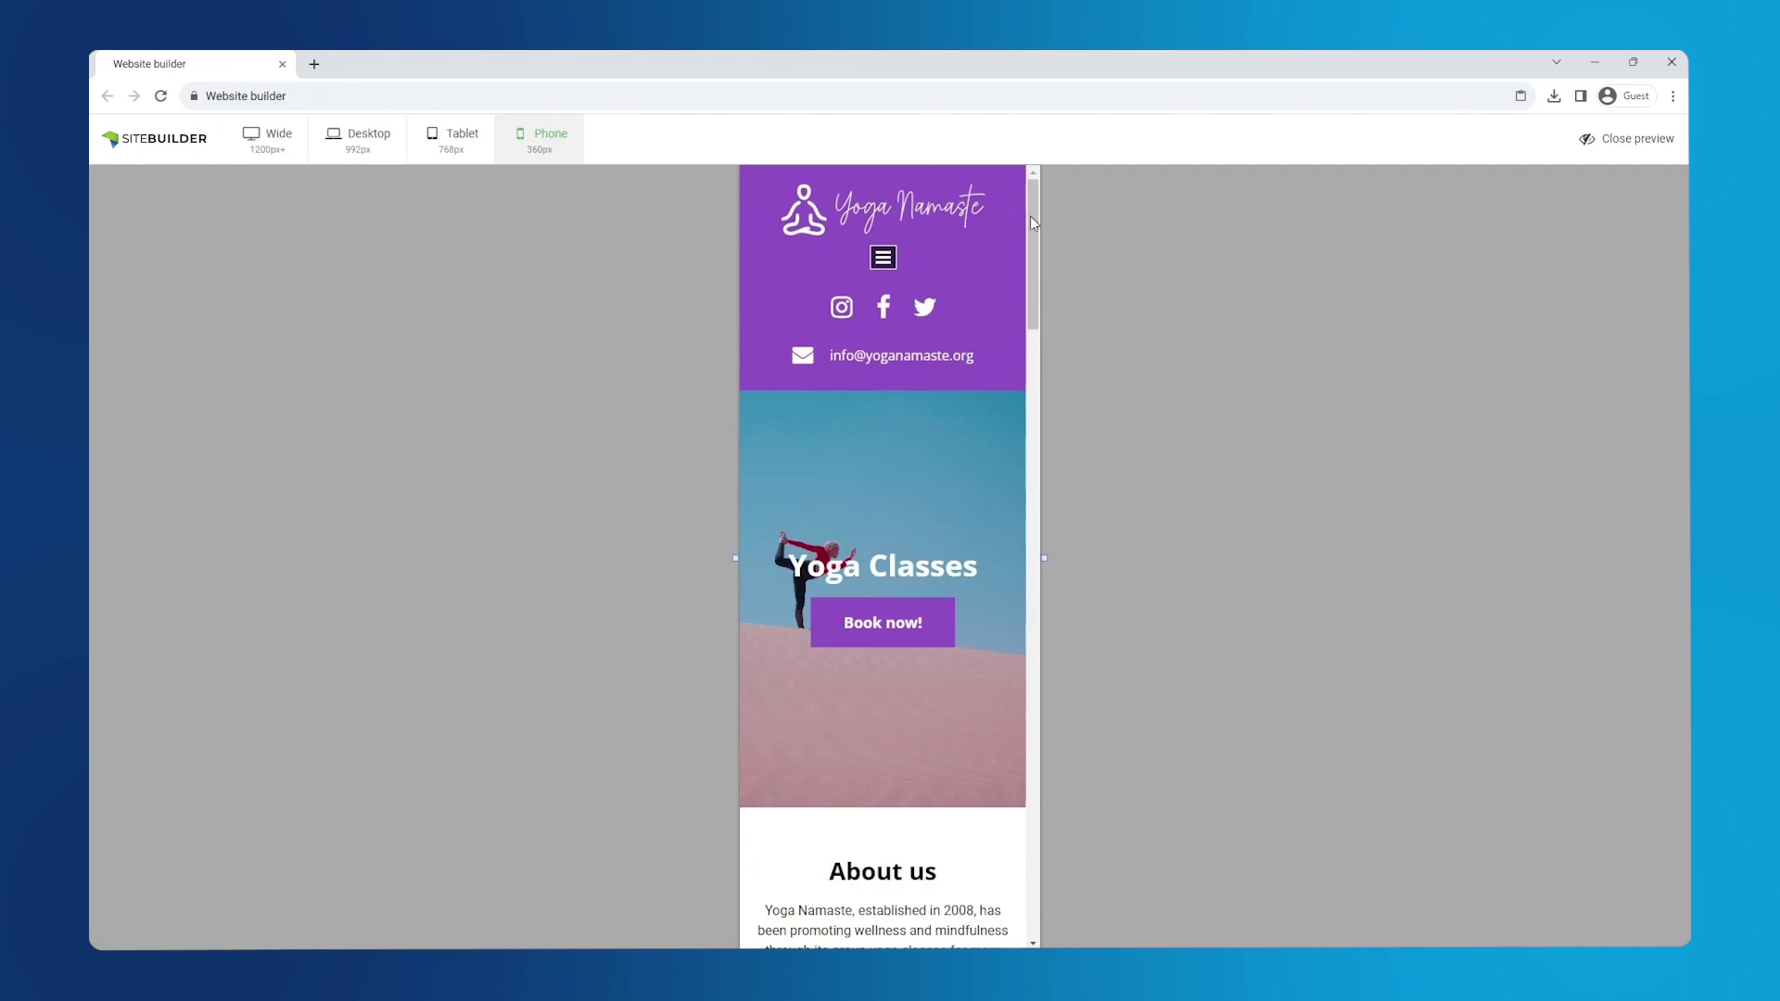
pyautogui.moveTo(1031, 215); pyautogui.dragTo(1012, 811)
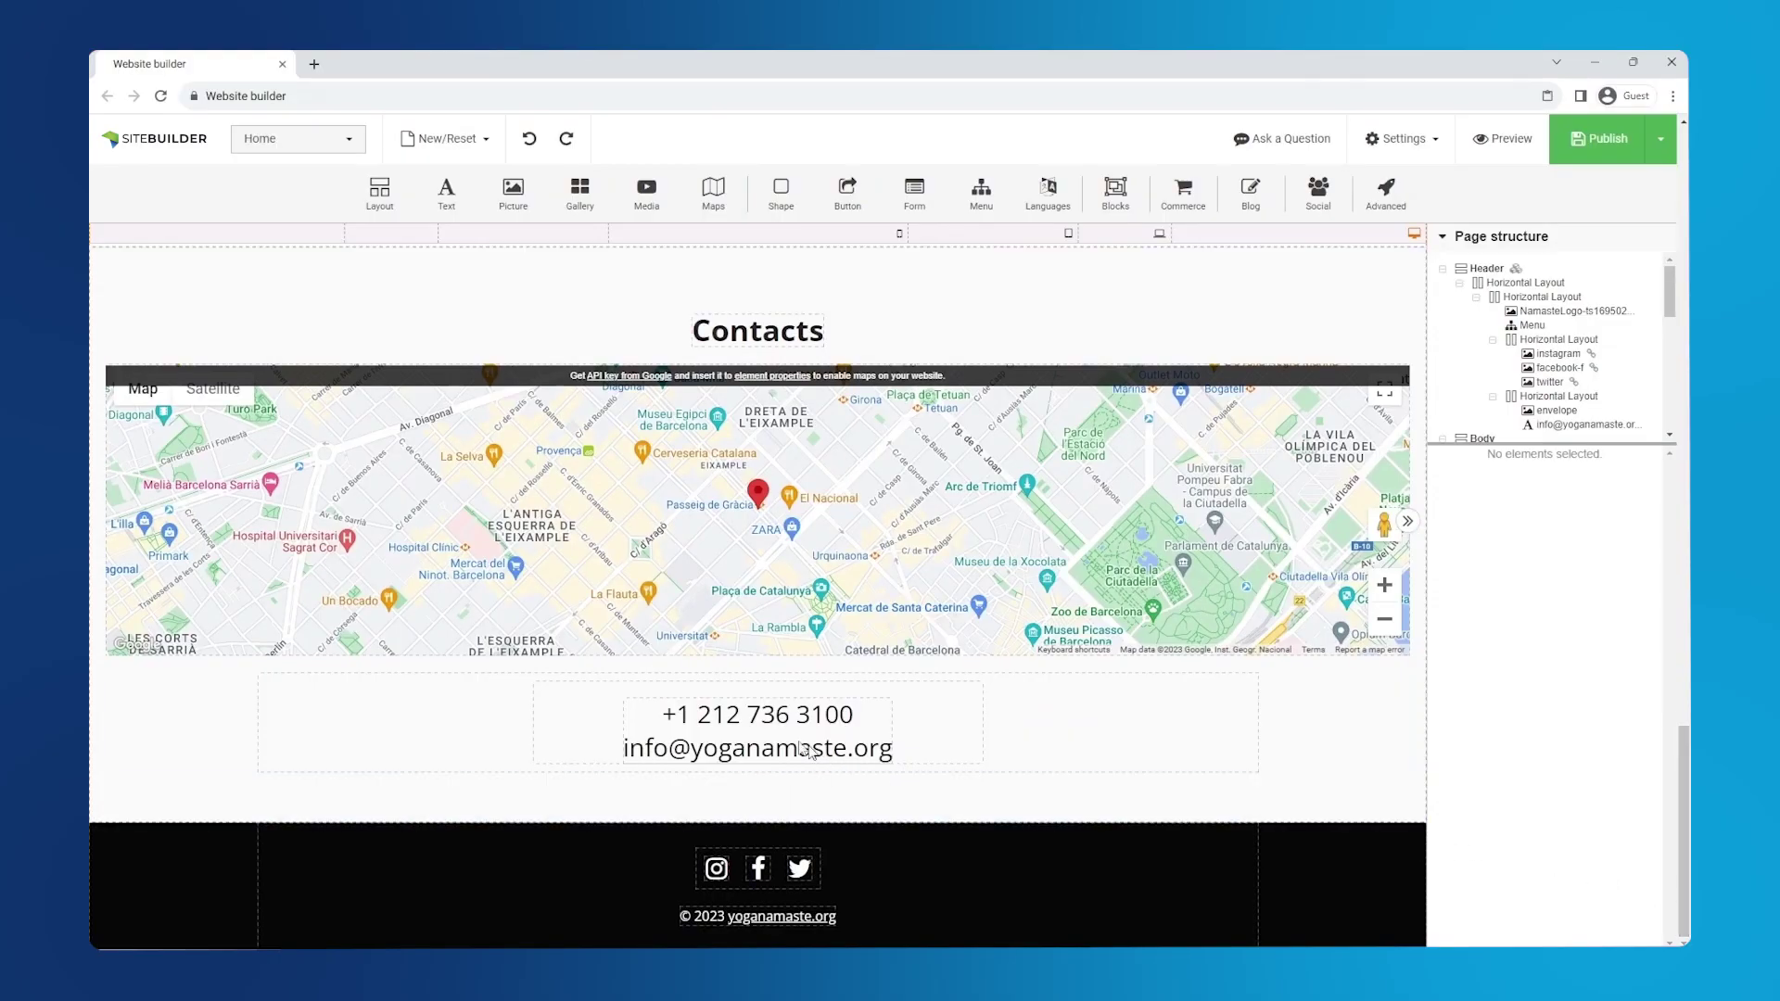
# - Delete the empty layout beside the contact details text
pyautogui.click(603, 742)
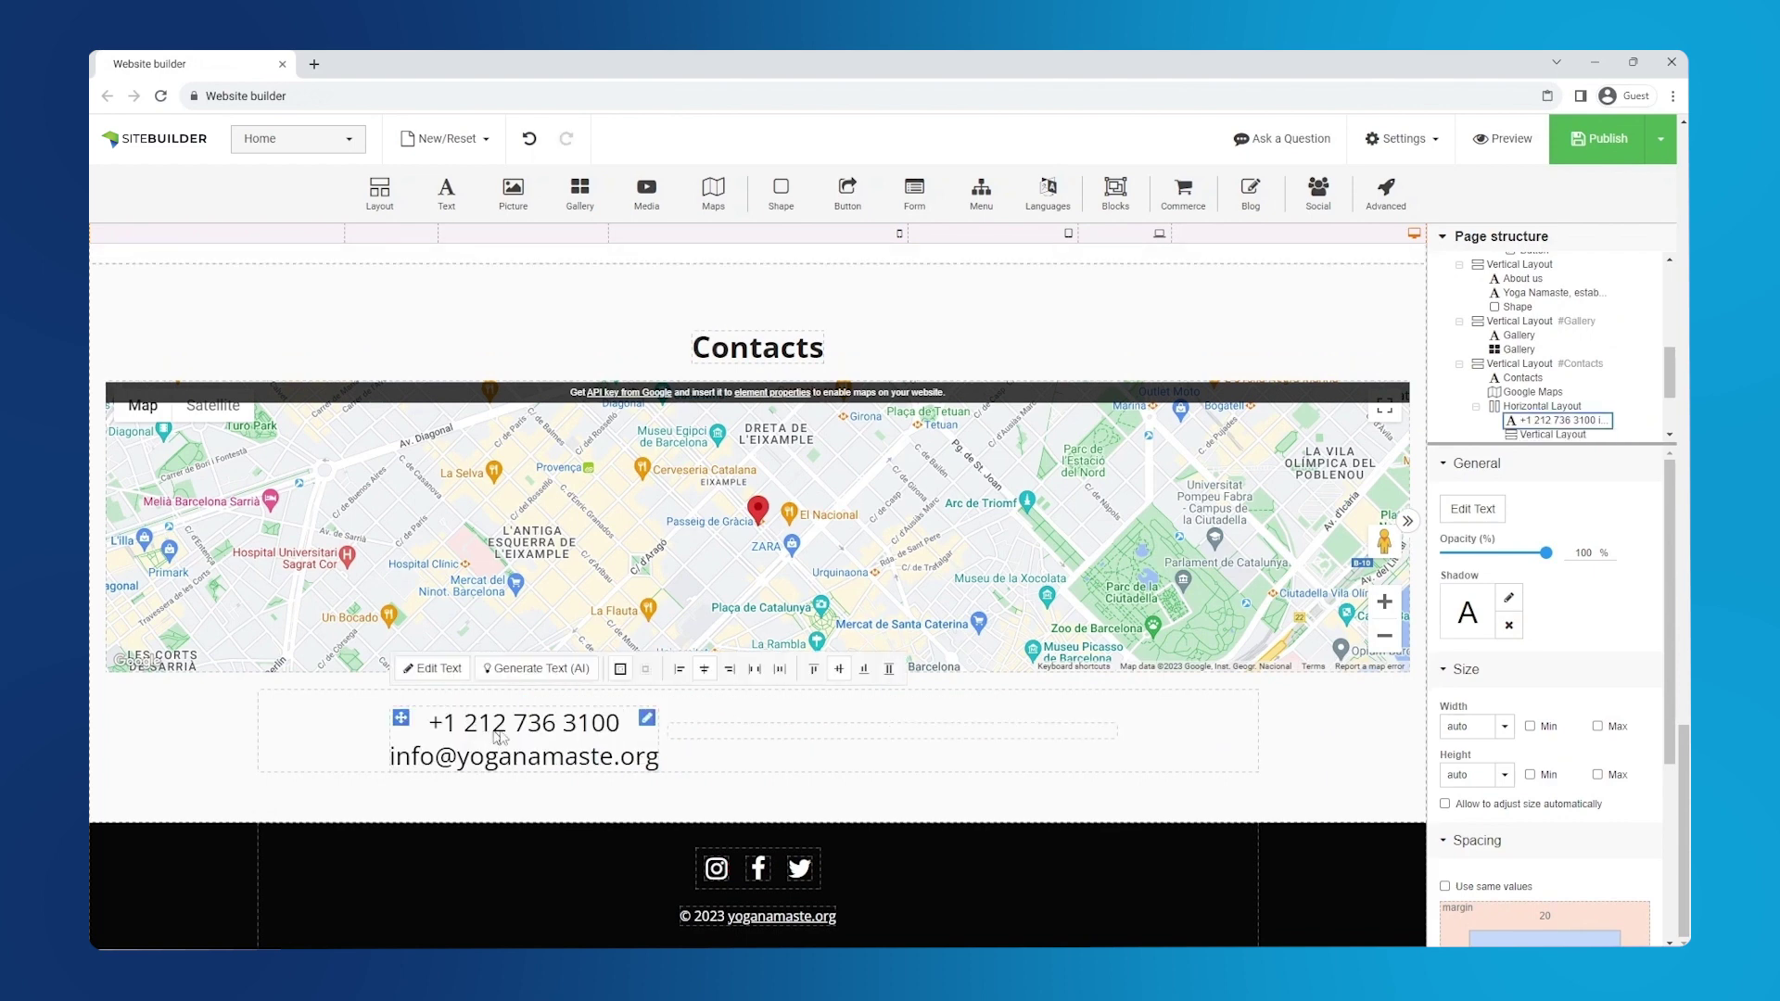
pyautogui.click(749, 737)
pyautogui.rightClick(749, 737)
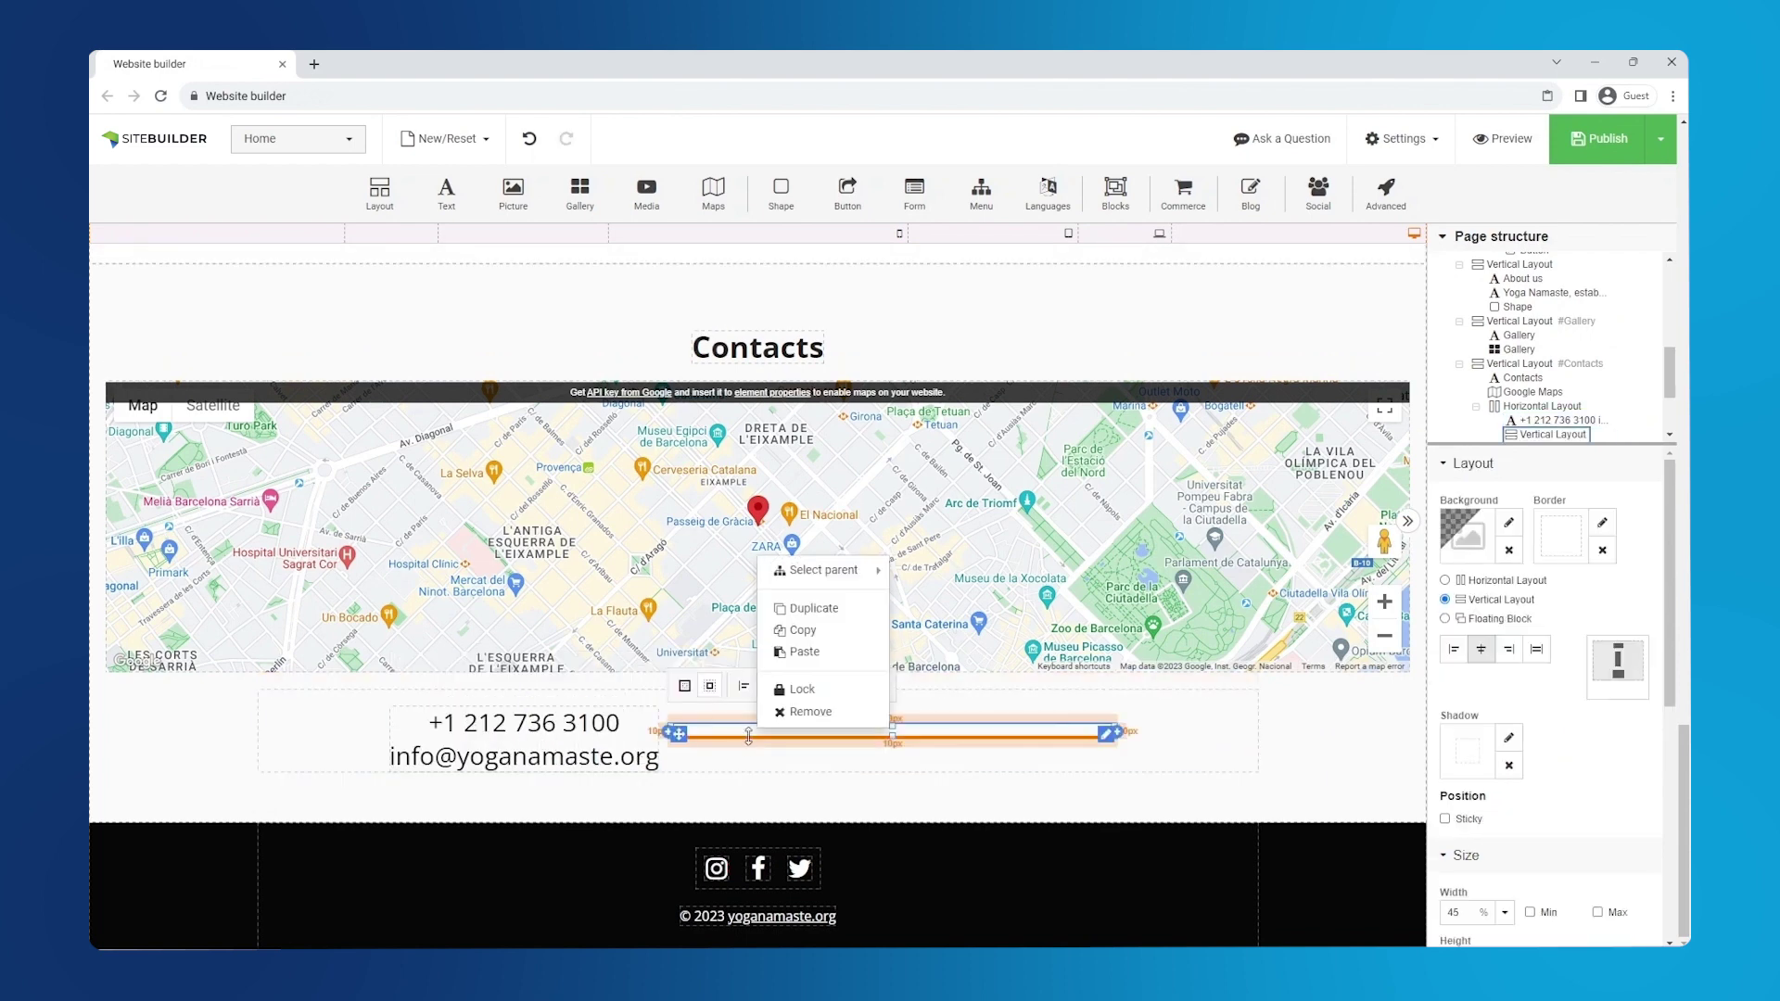
pyautogui.click(839, 711)
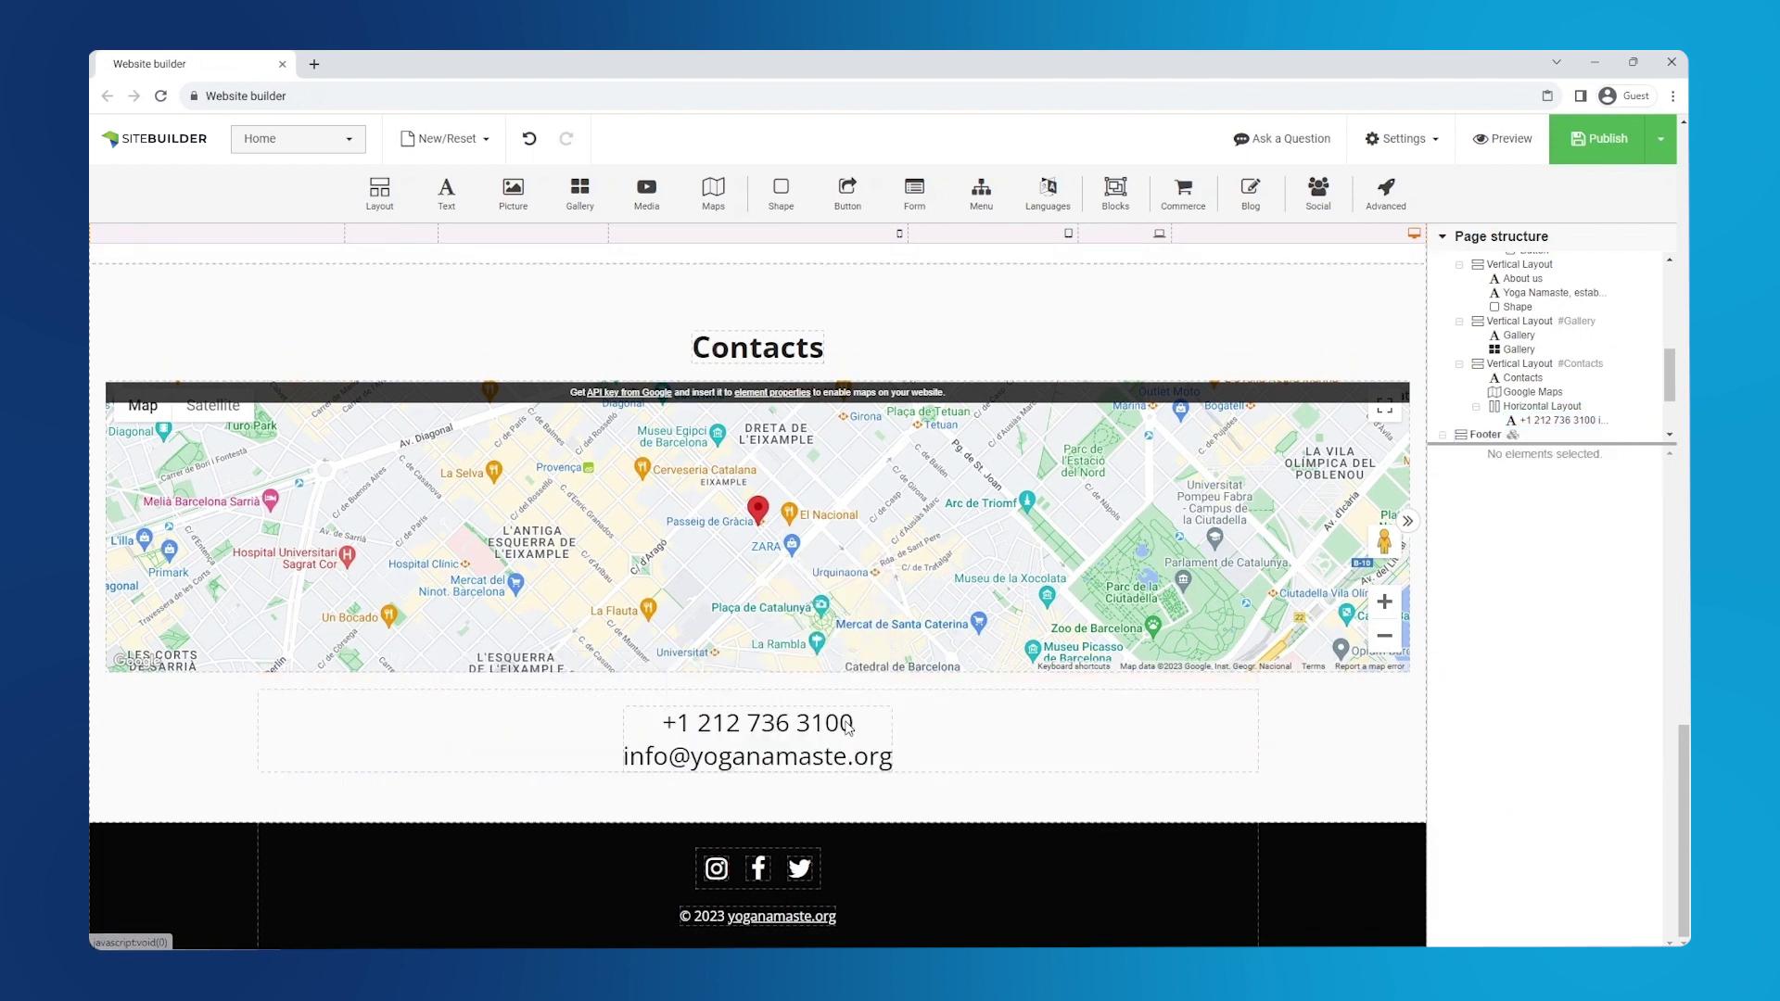
# - Insert the dark 'Please, Contact Me' form template below the map
pyautogui.moveTo(914, 193); pyautogui.dragTo(782, 757)
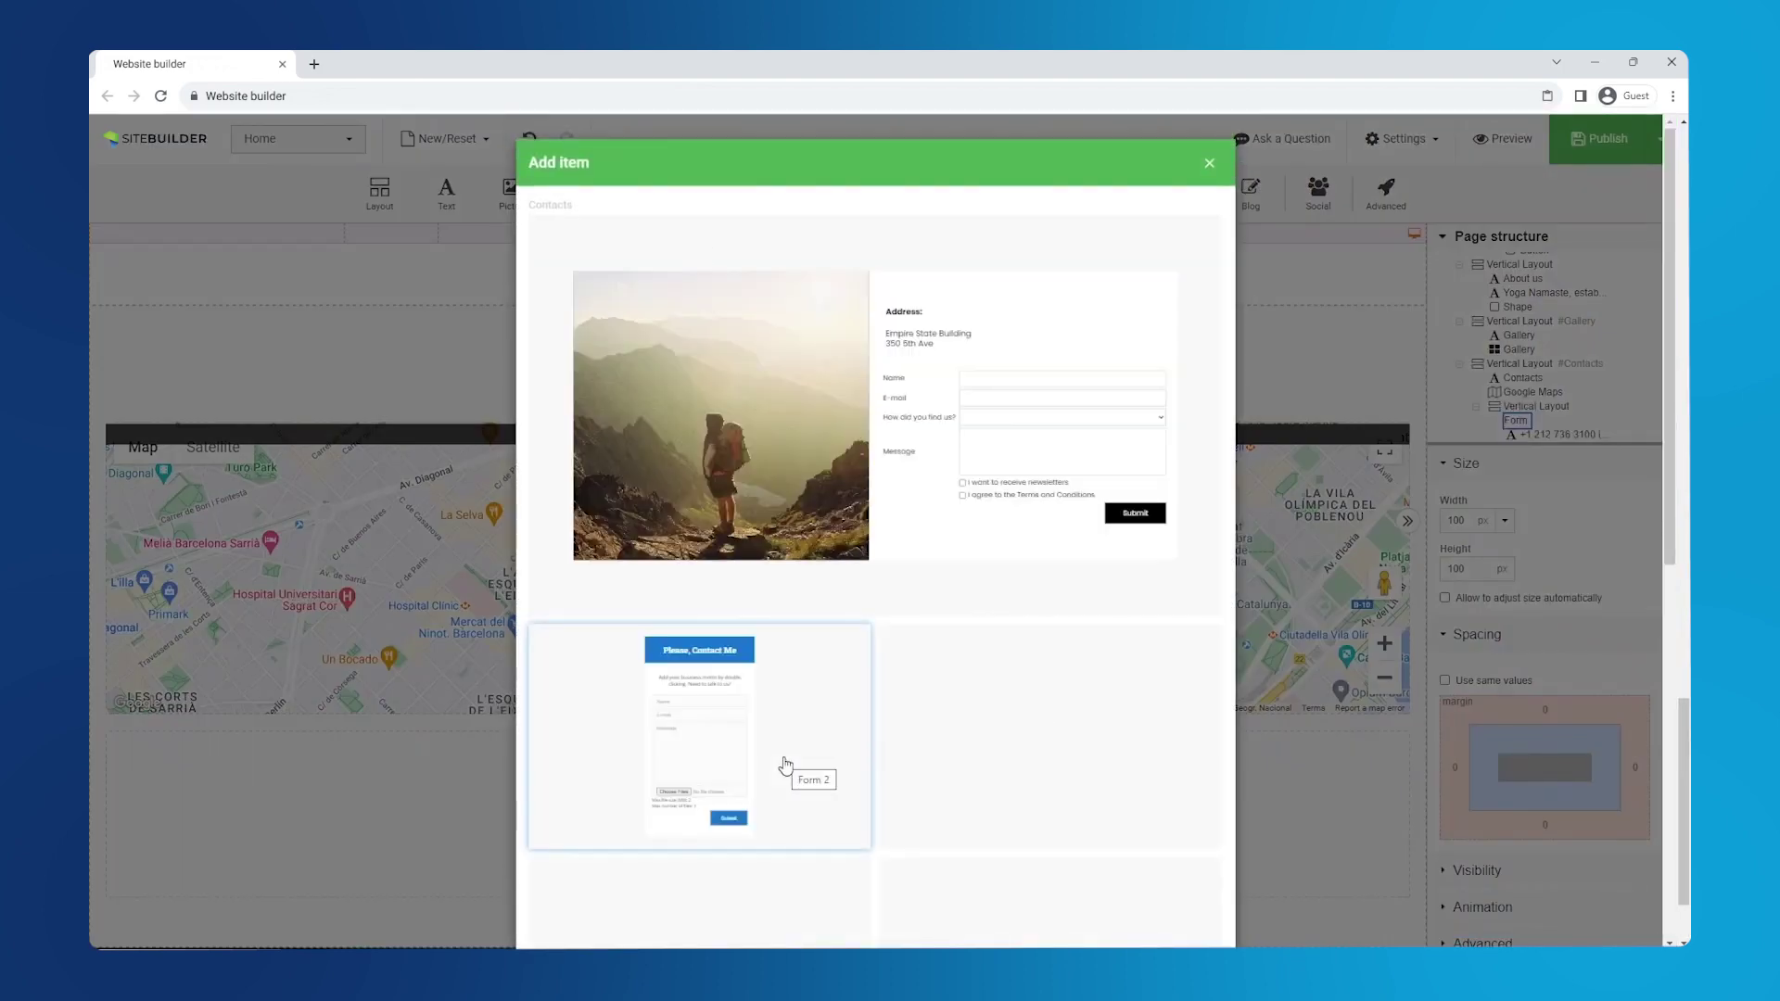
pyautogui.click(1016, 761)
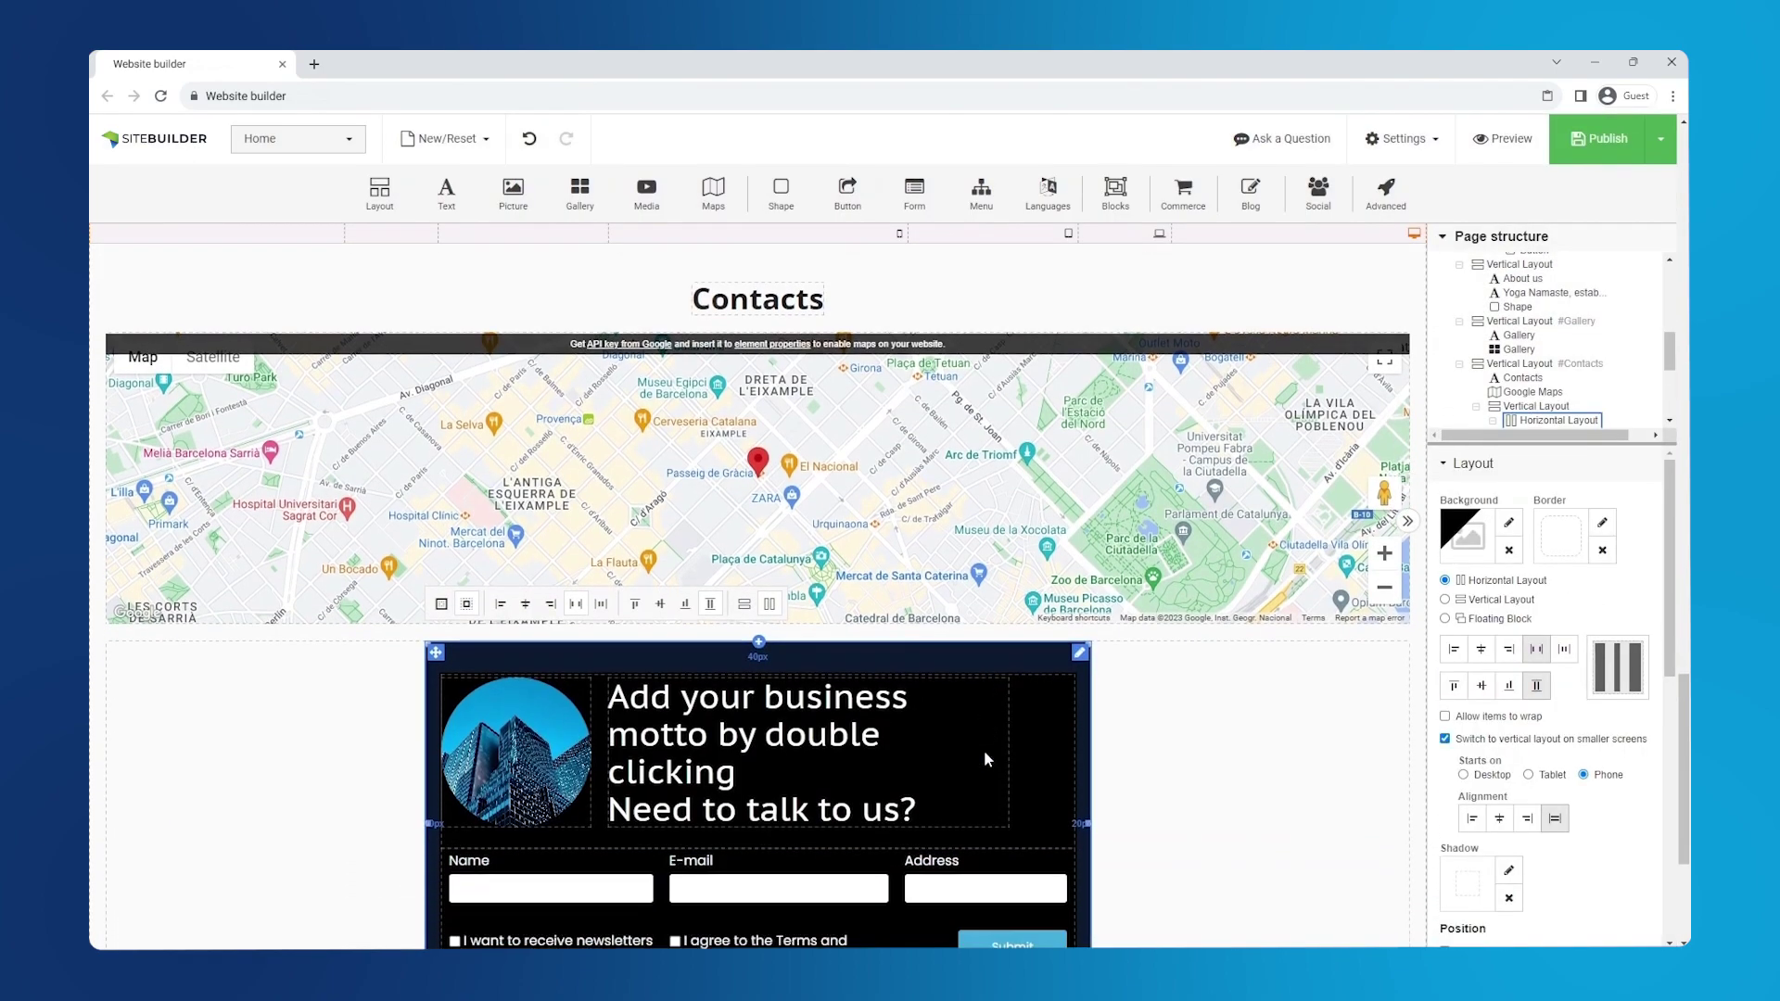
pyautogui.scroll(-3, 983, 749)
# - Replace the contact form's round picture with the FormImage yoga pose photo
pyautogui.click(524, 607)
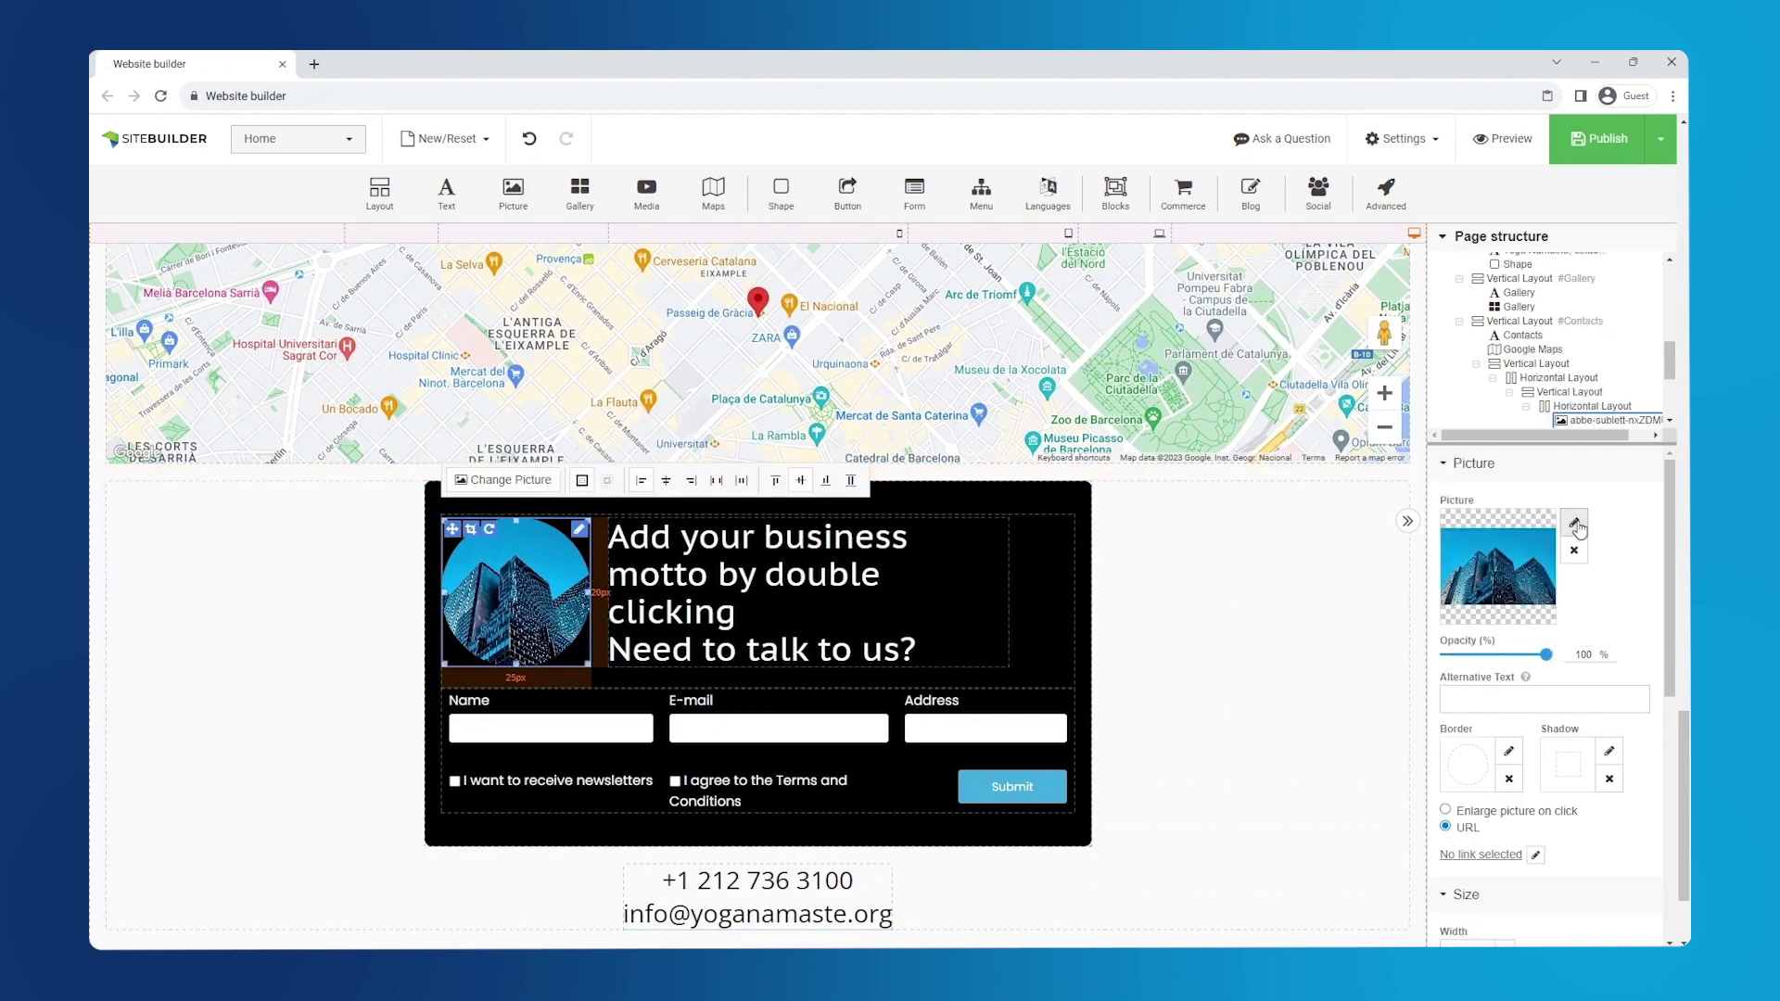
pyautogui.click(1574, 524)
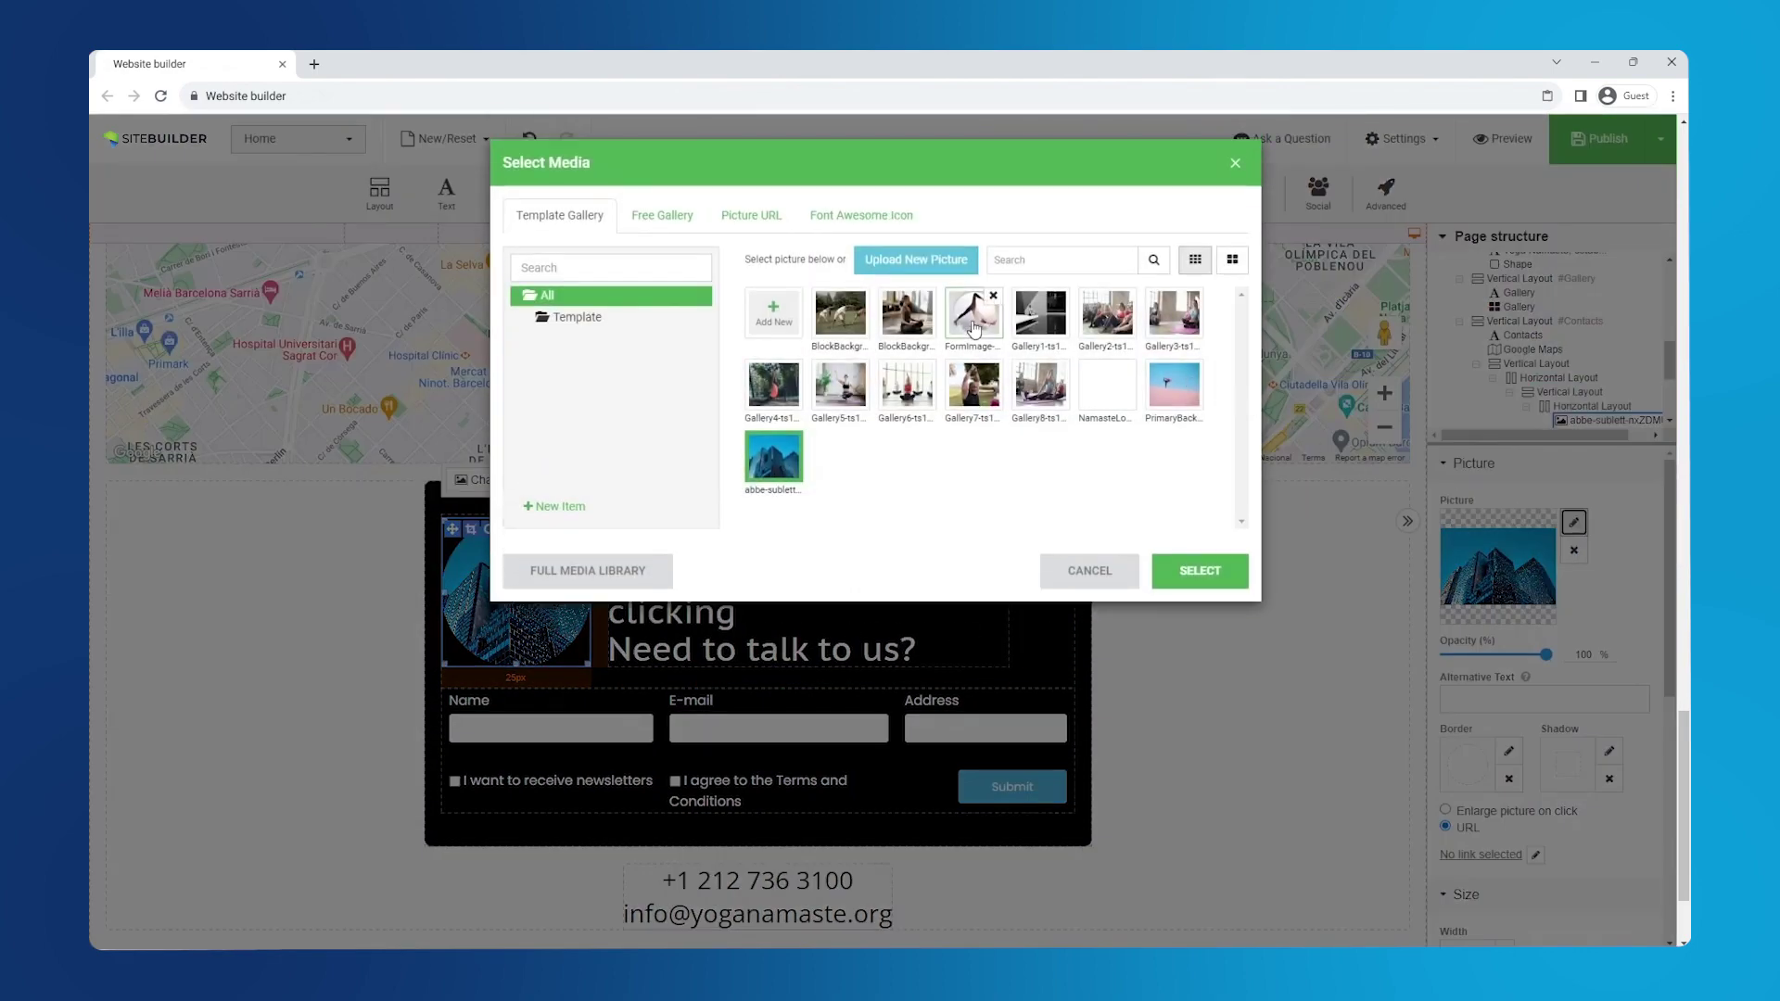
pyautogui.click(973, 314)
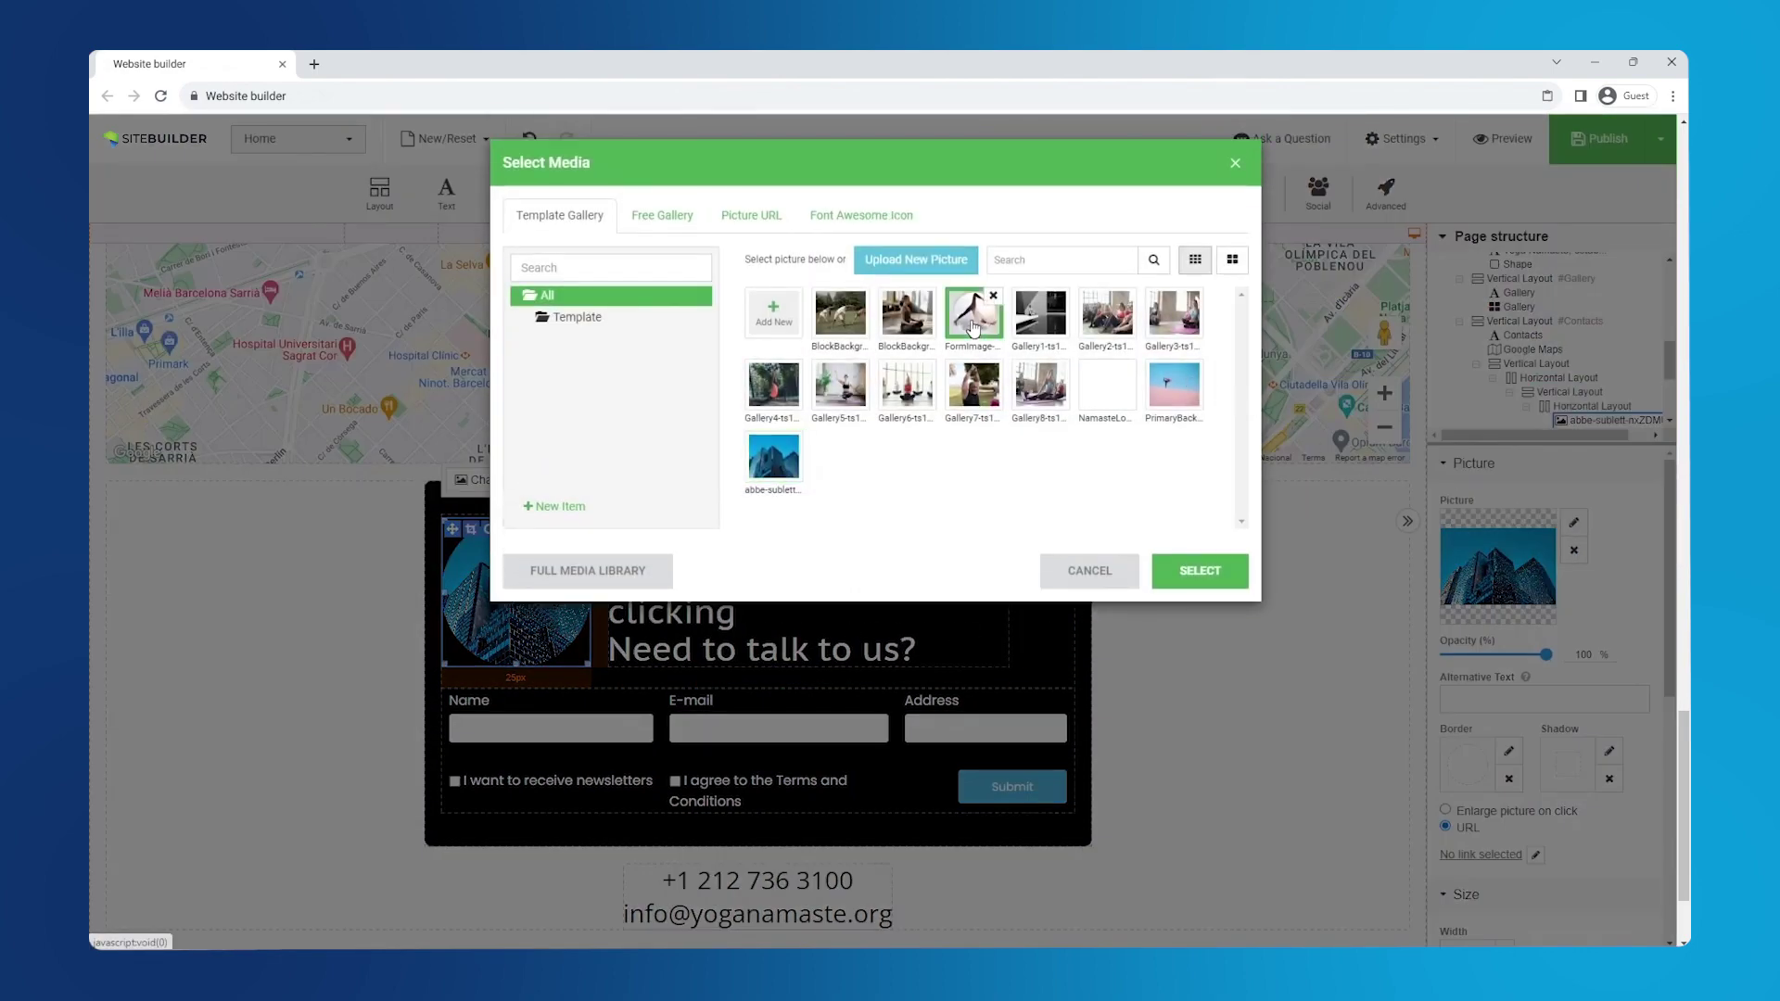
pyautogui.click(1202, 576)
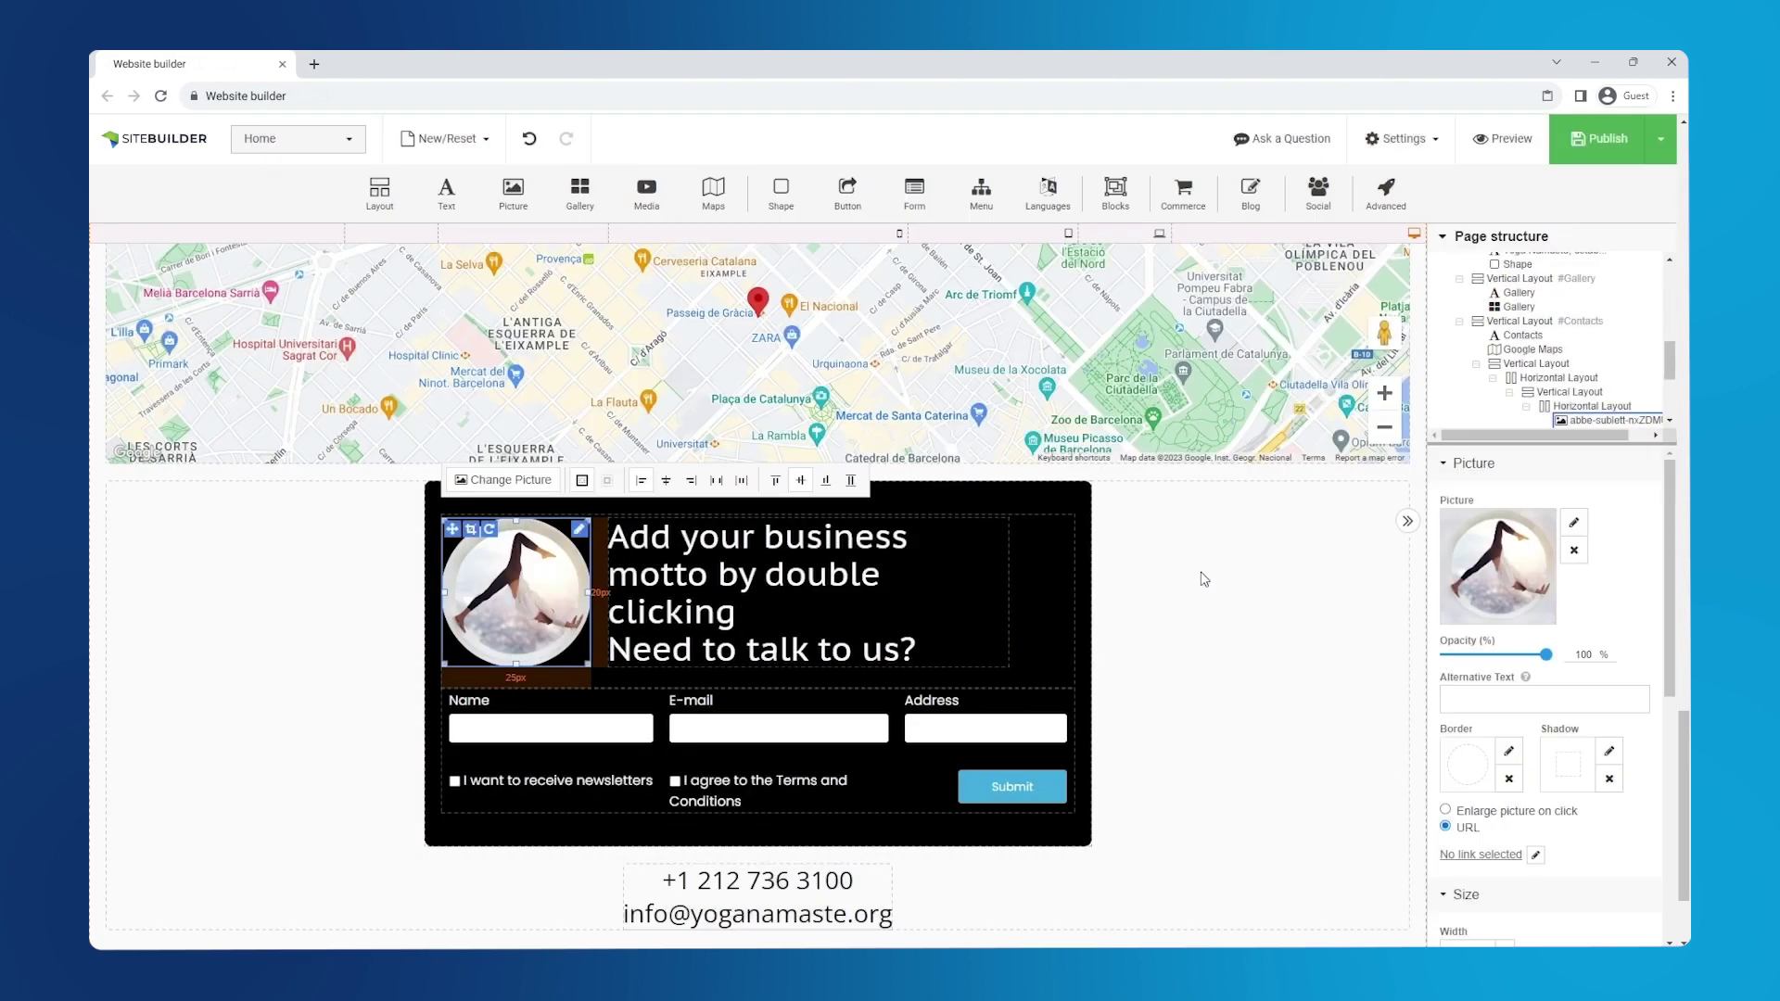
# - Change the motto to 'Passionate about yoga? Let's connect!' and centre it
pyautogui.doubleClick(806, 584)
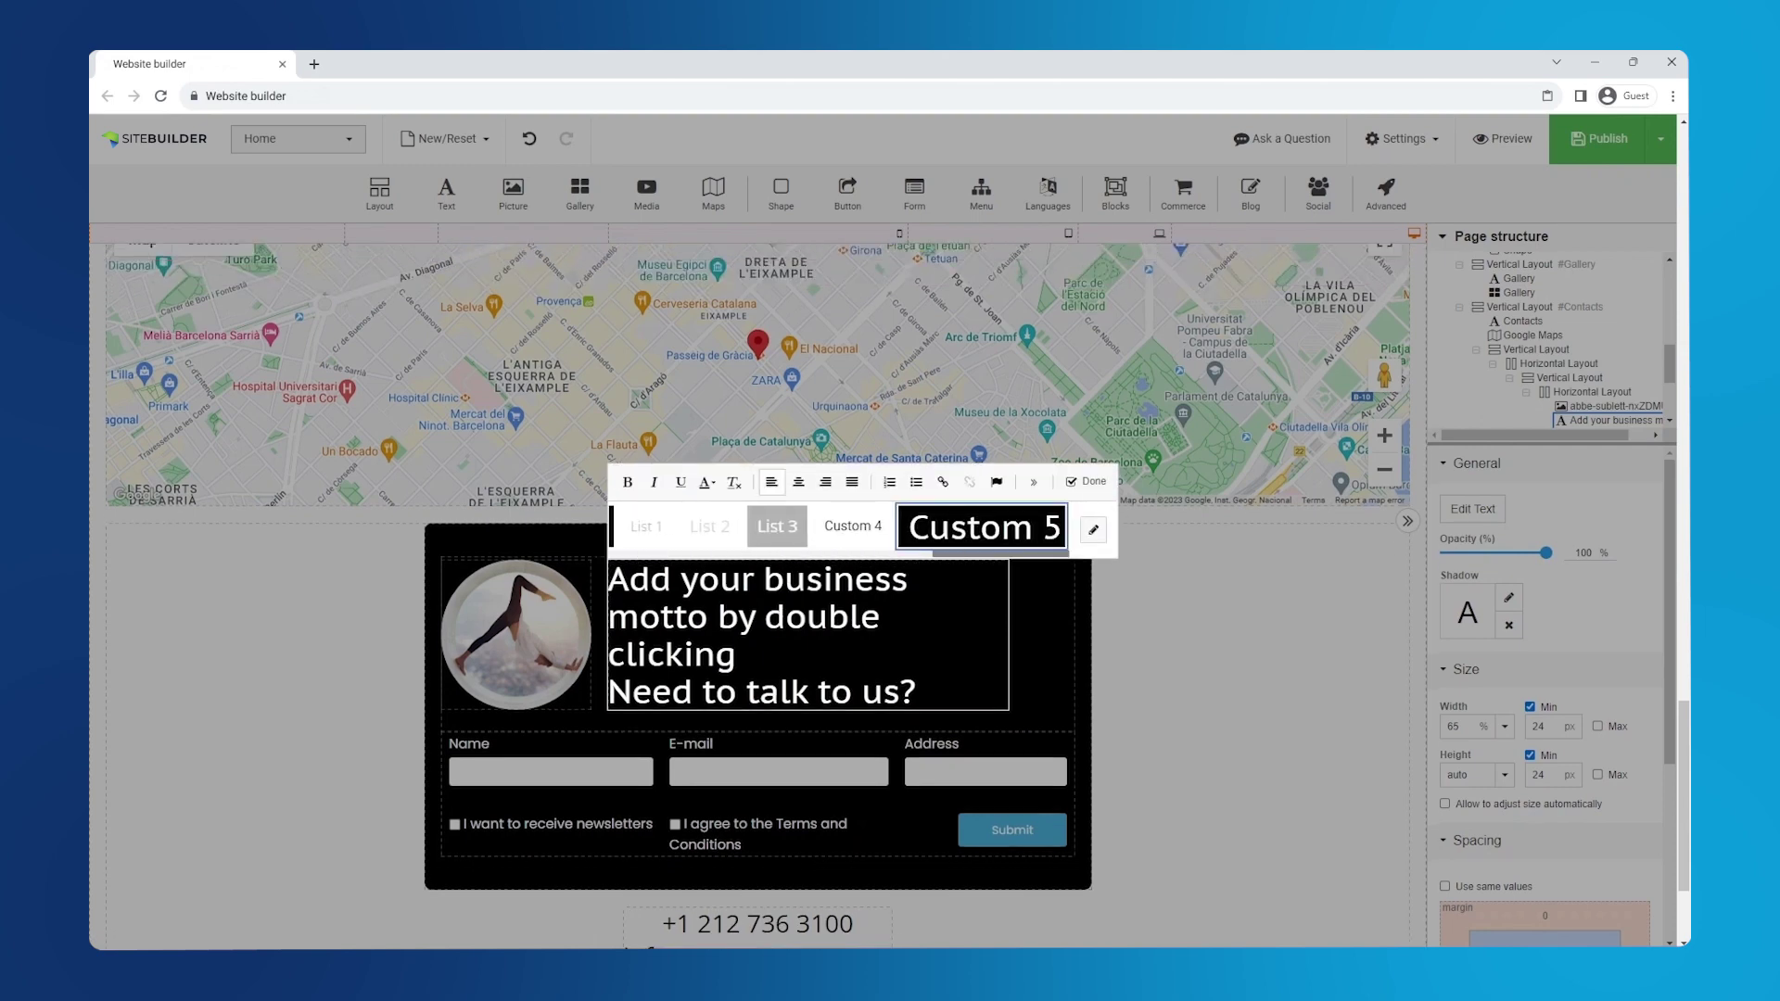
pyautogui.hotkey('ctrl', 'a')
pyautogui.write("Passionate about yoga? Let's connect!")
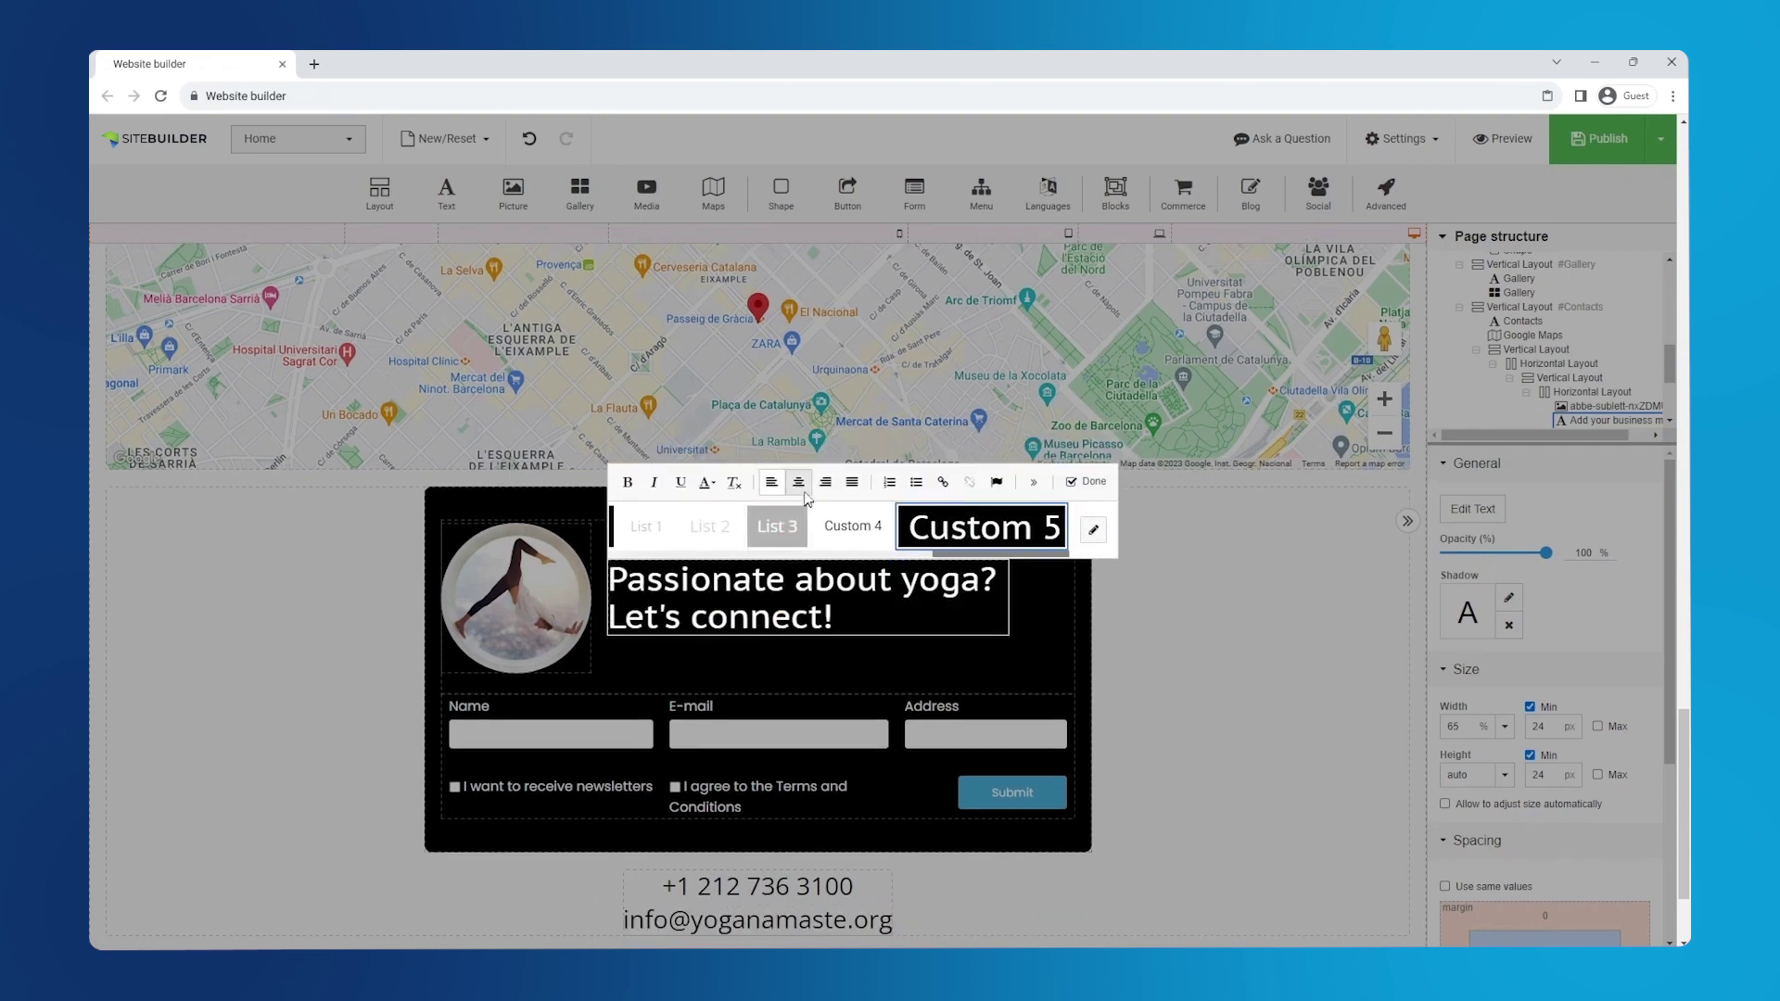
pyautogui.click(798, 482)
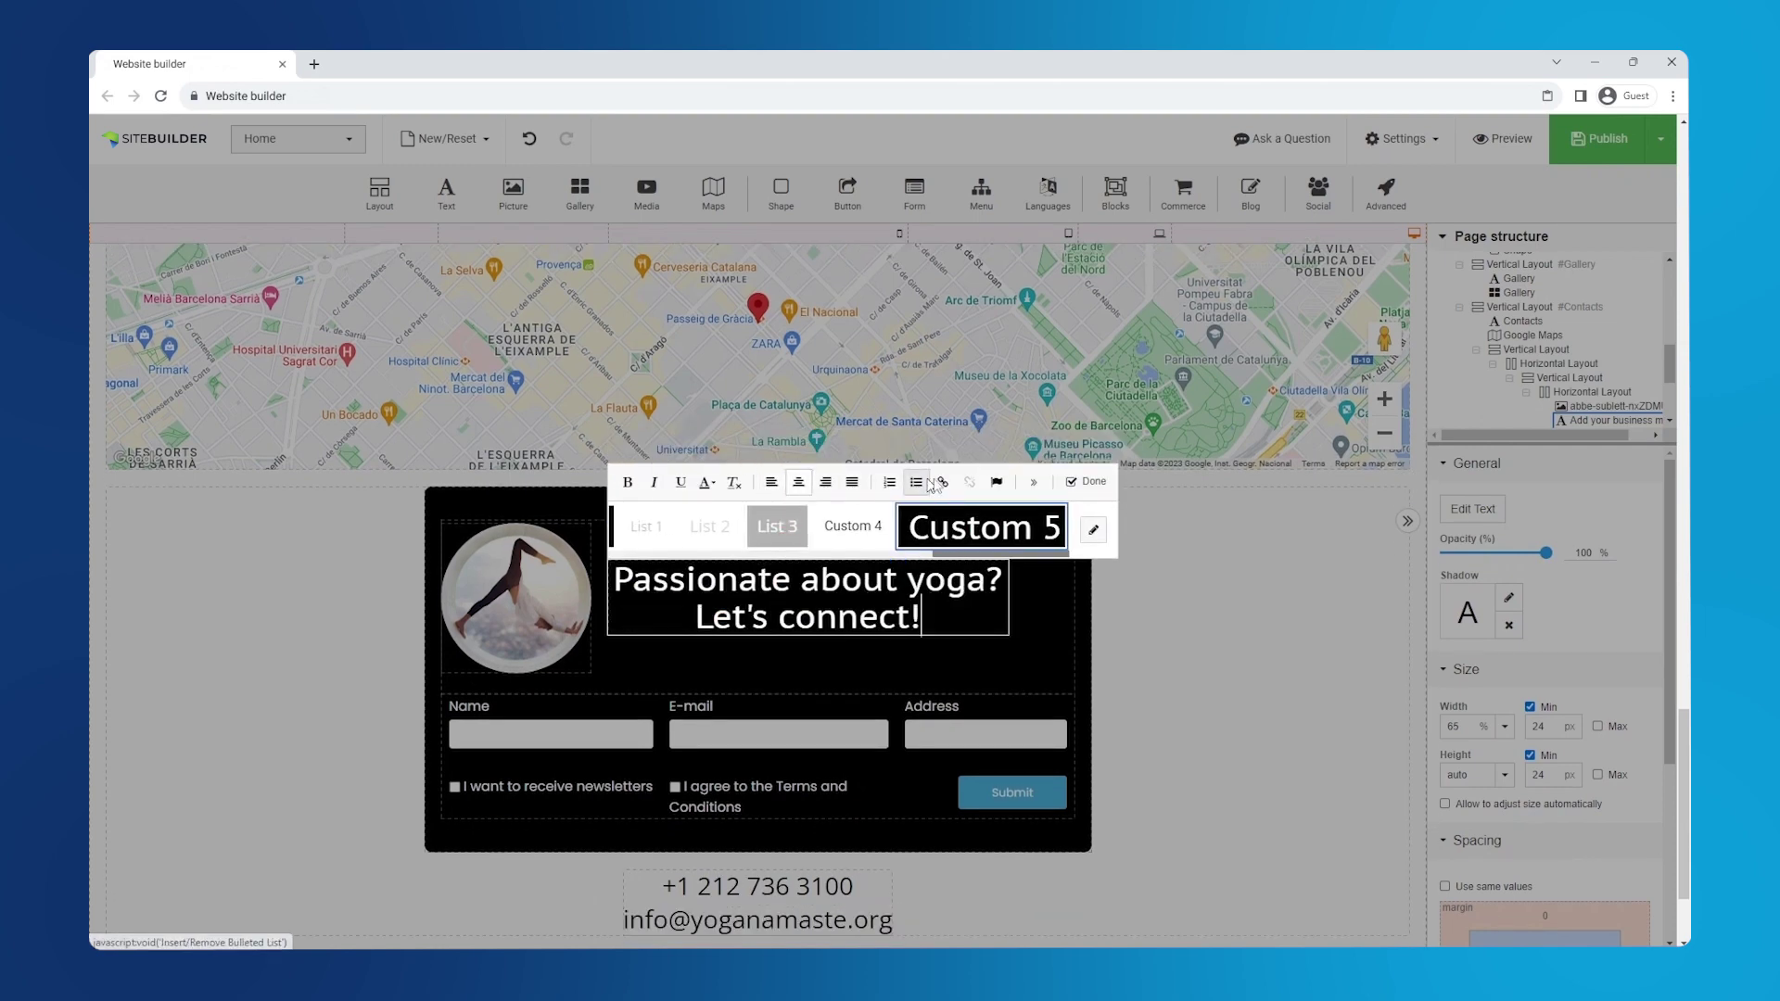
# - Set the form's recipient to the studio's inbox address and its sender to a no-reply address
pyautogui.click(1081, 482)
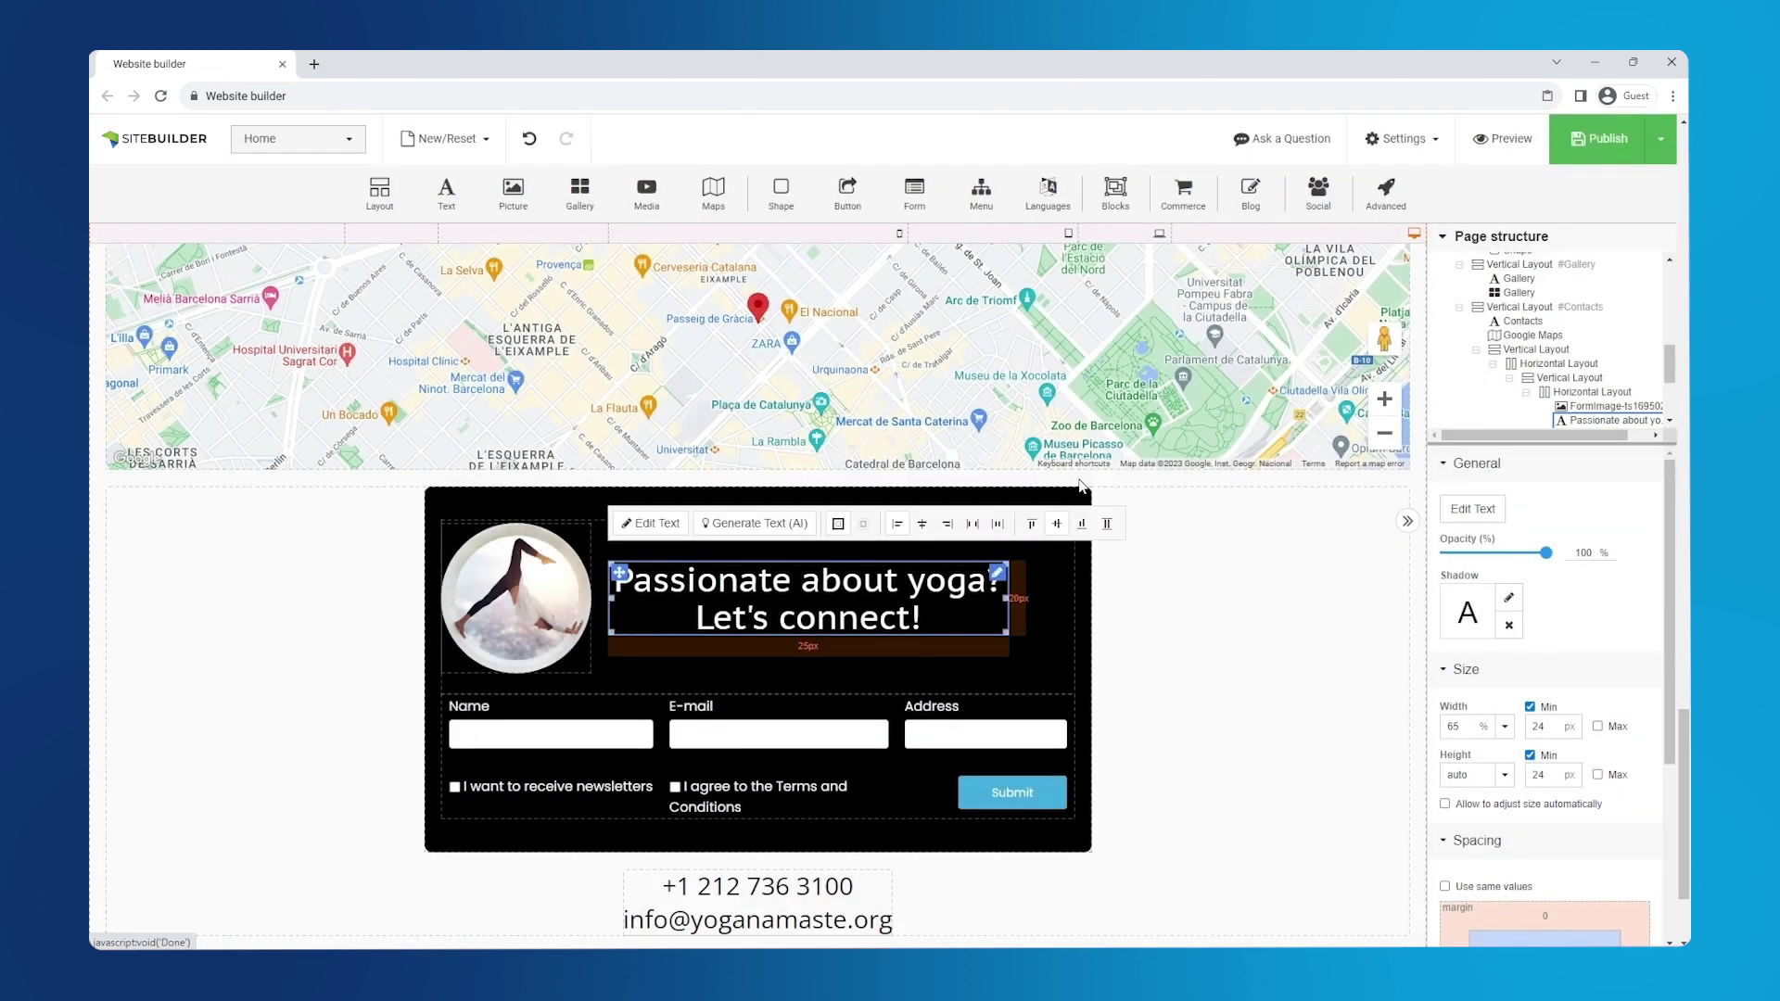
pyautogui.click(847, 780)
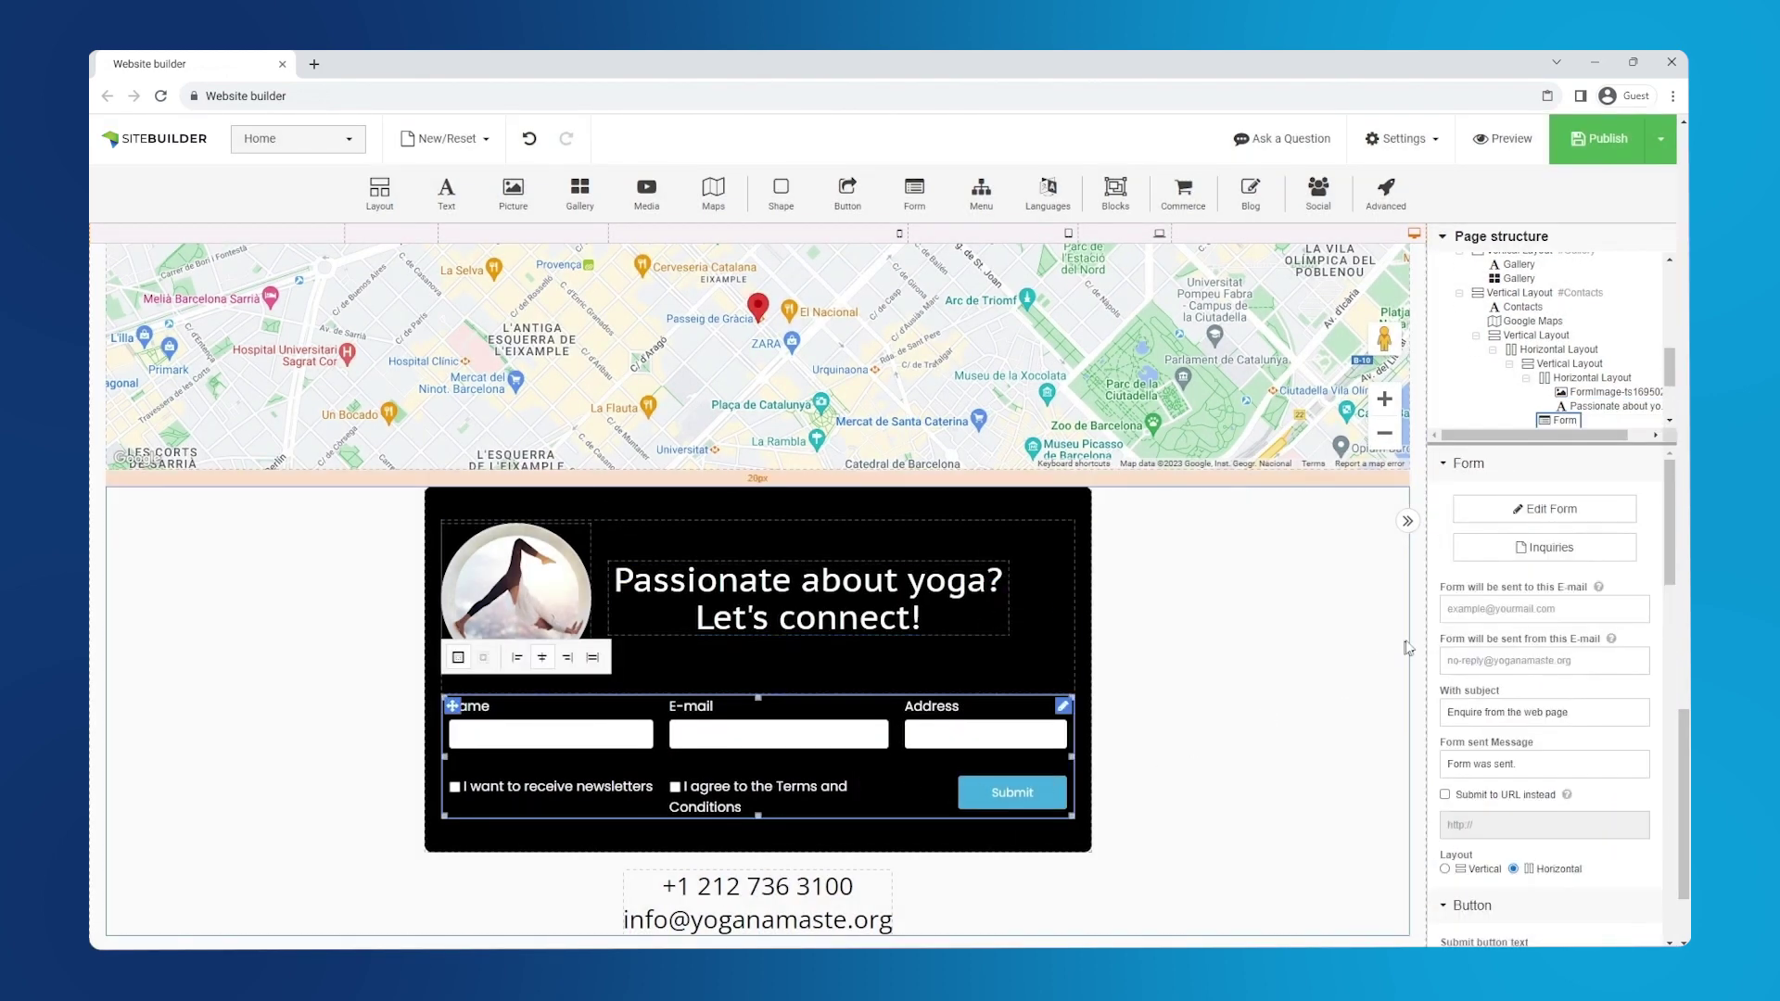
pyautogui.click(1529, 608)
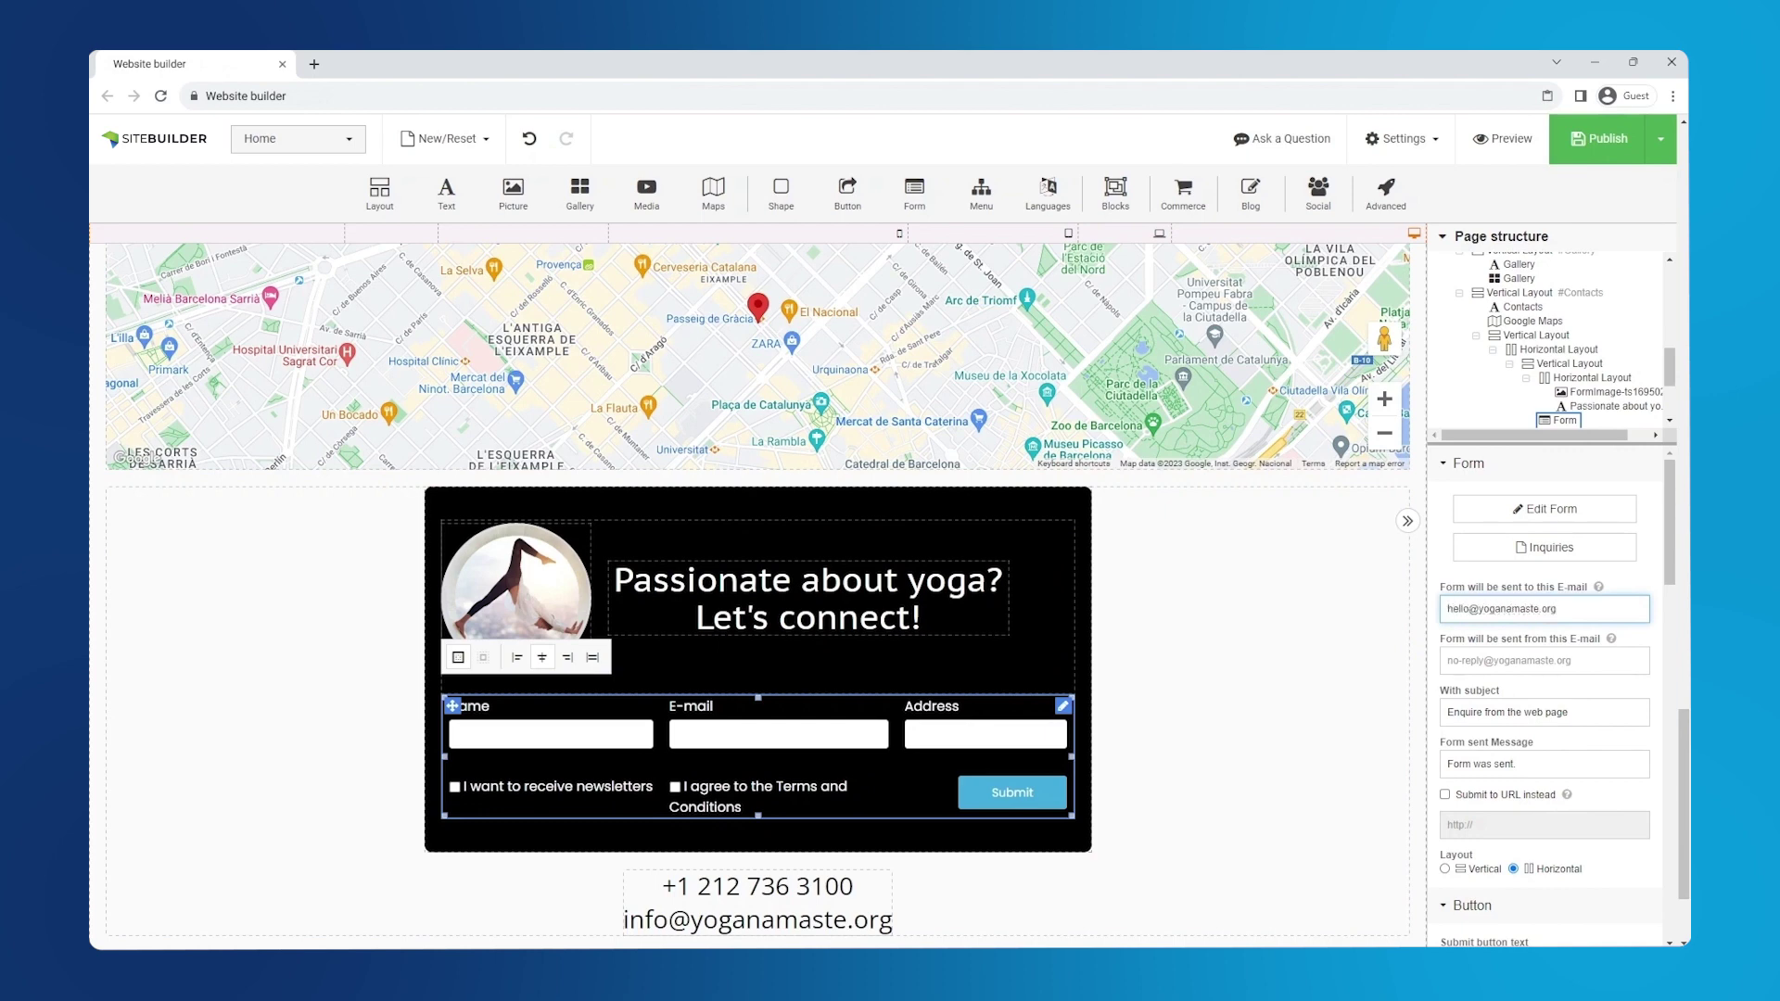
pyautogui.click(1530, 660)
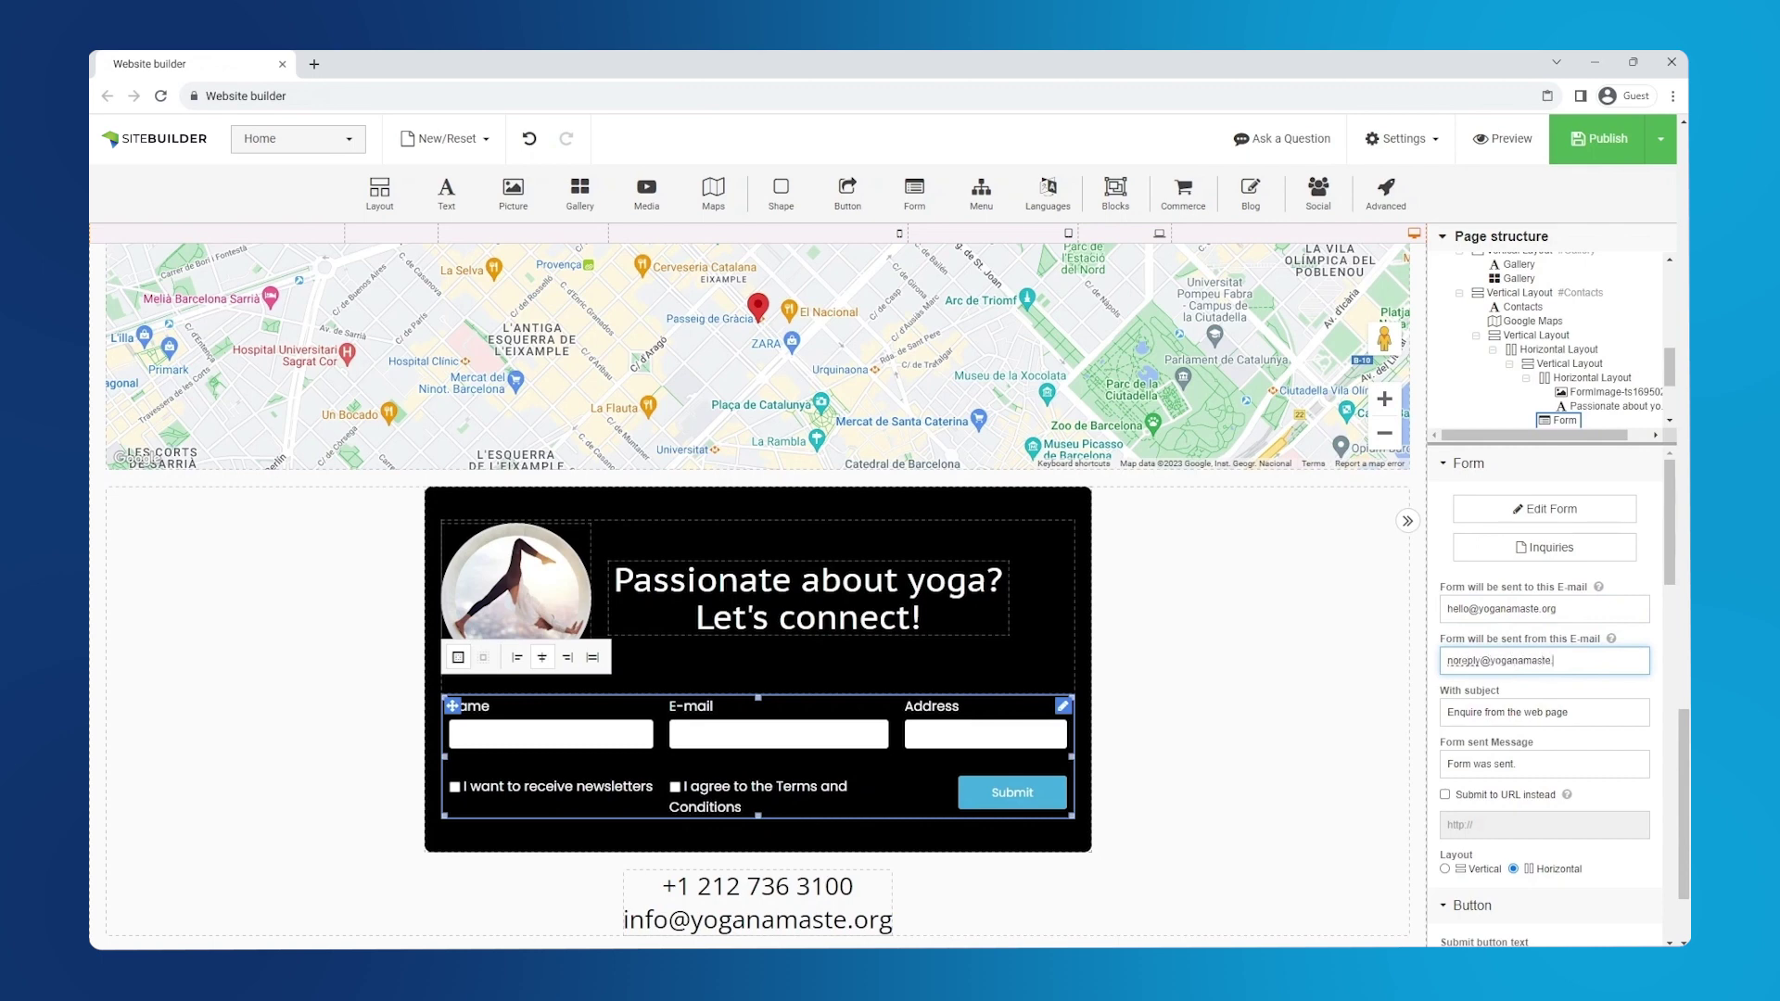
# - Move the terms checkbox above the newsletter one and turn the Address field into a Phone field
pyautogui.click(1552, 510)
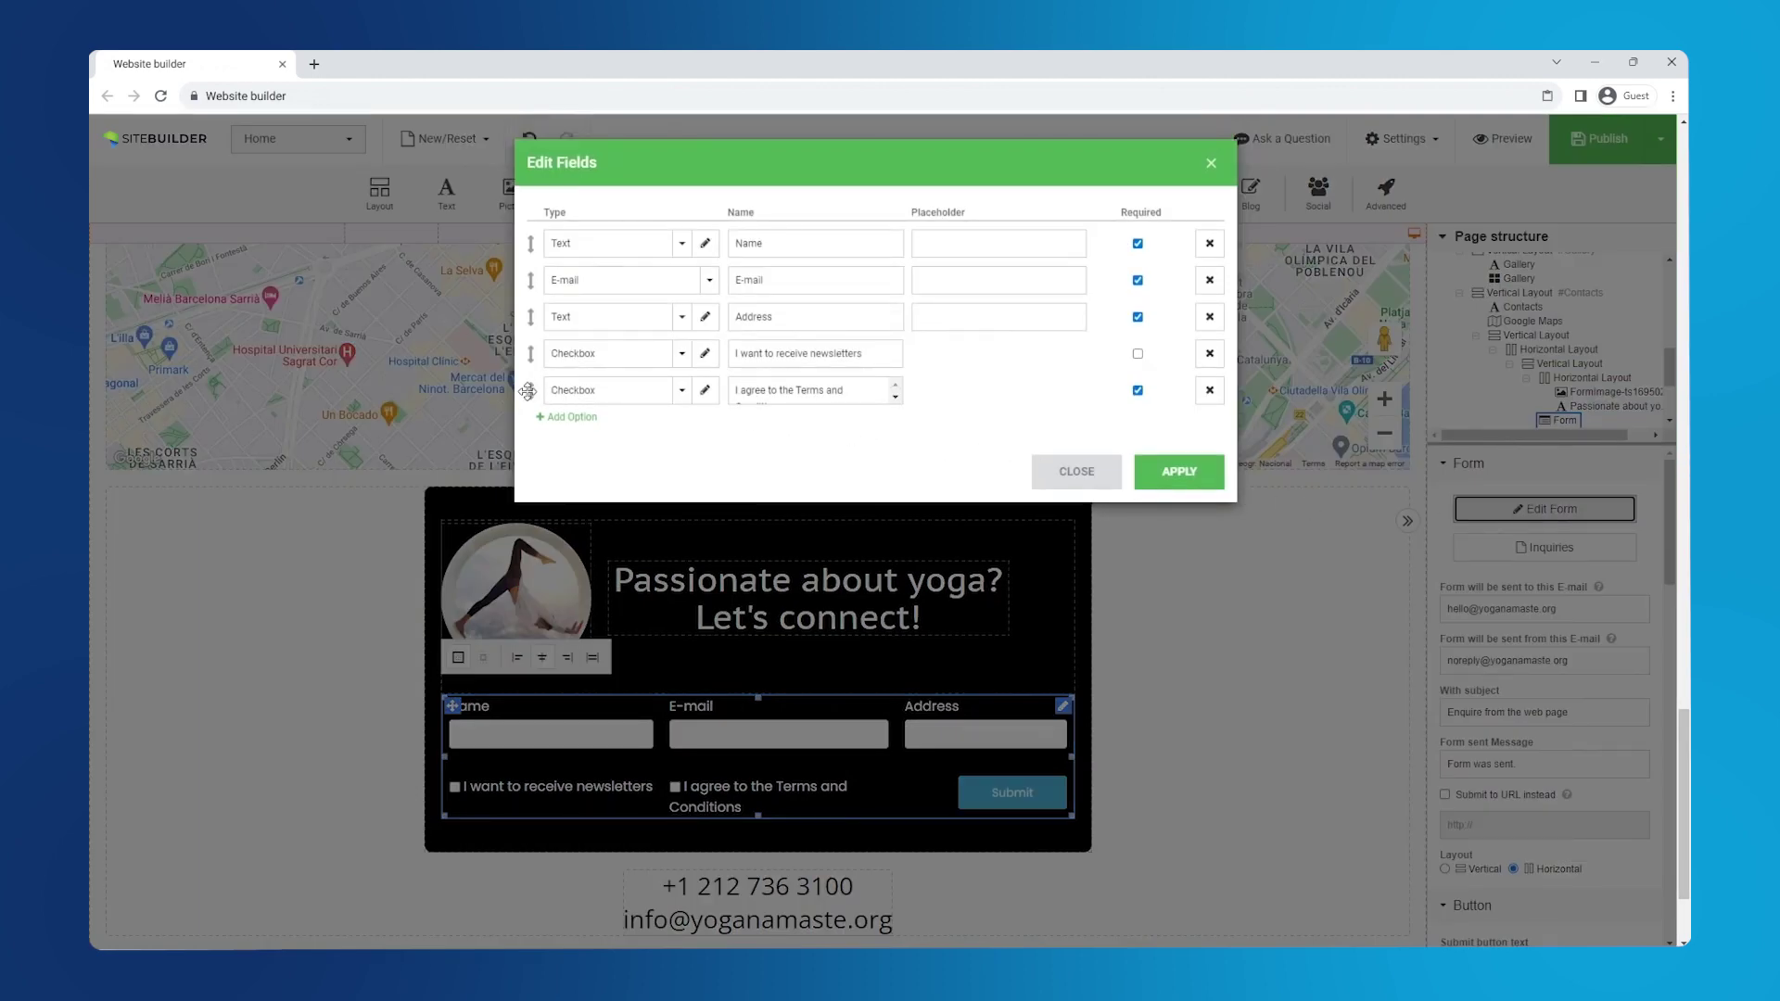
pyautogui.moveTo(528, 391); pyautogui.dragTo(530, 346)
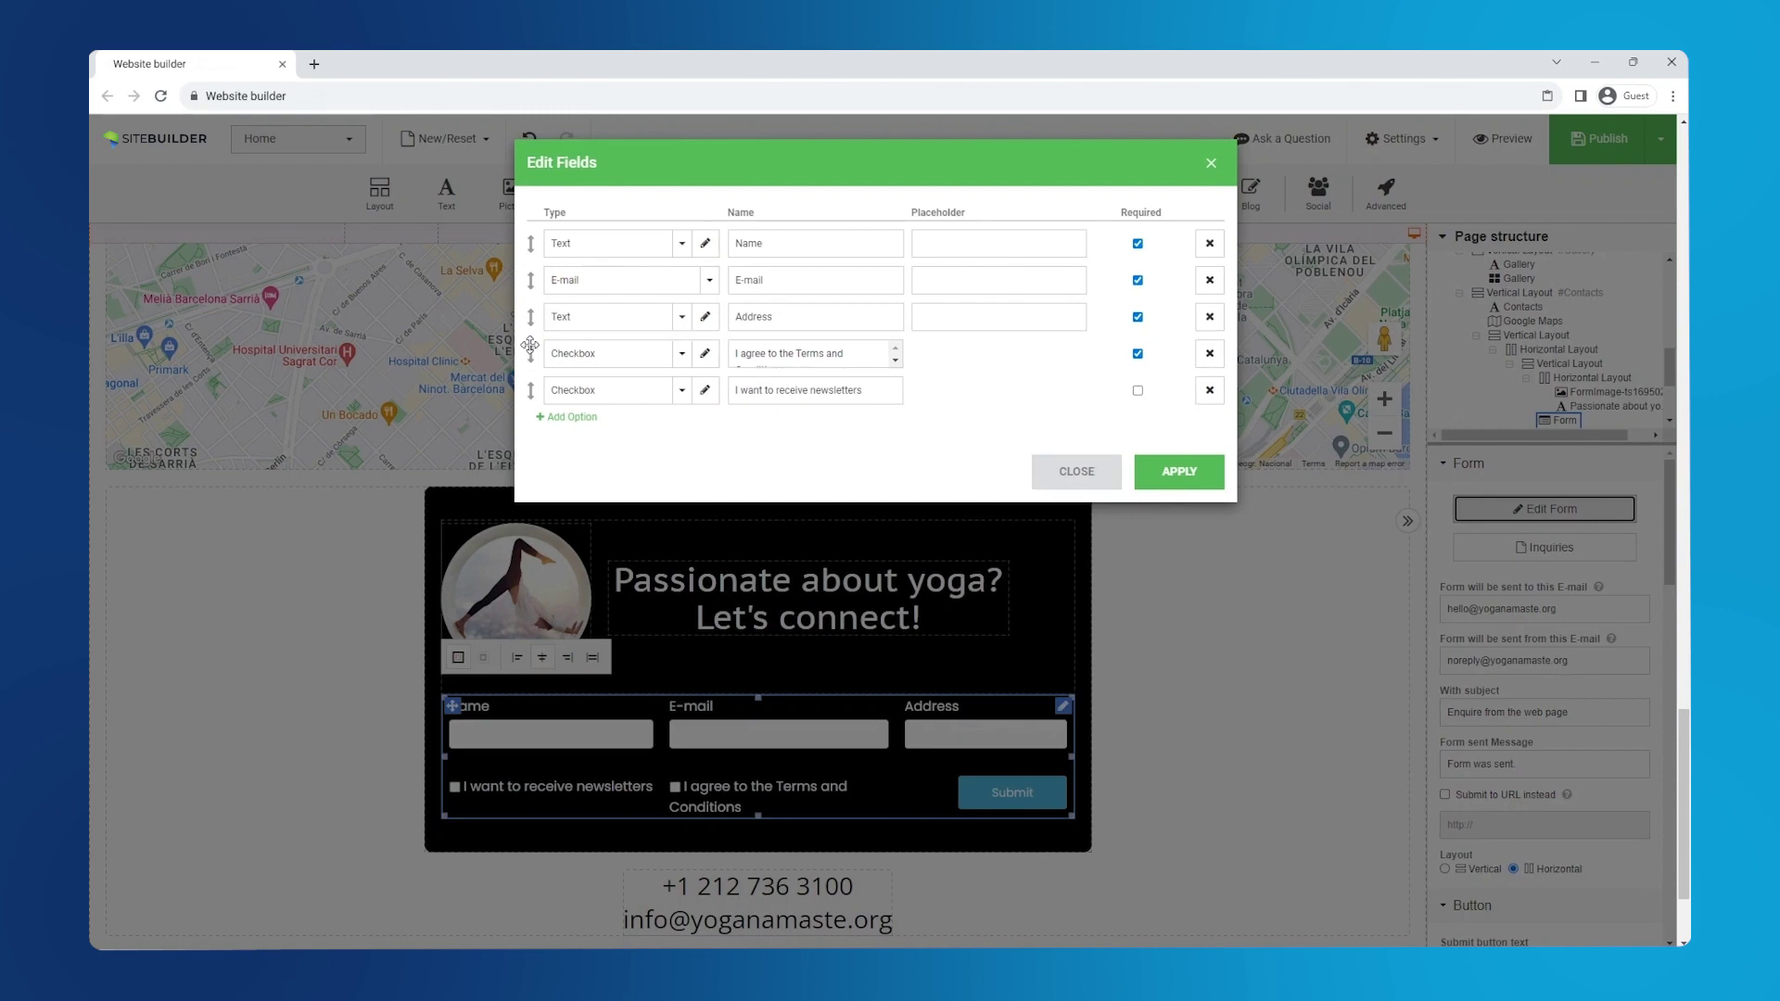
pyautogui.click(595, 327)
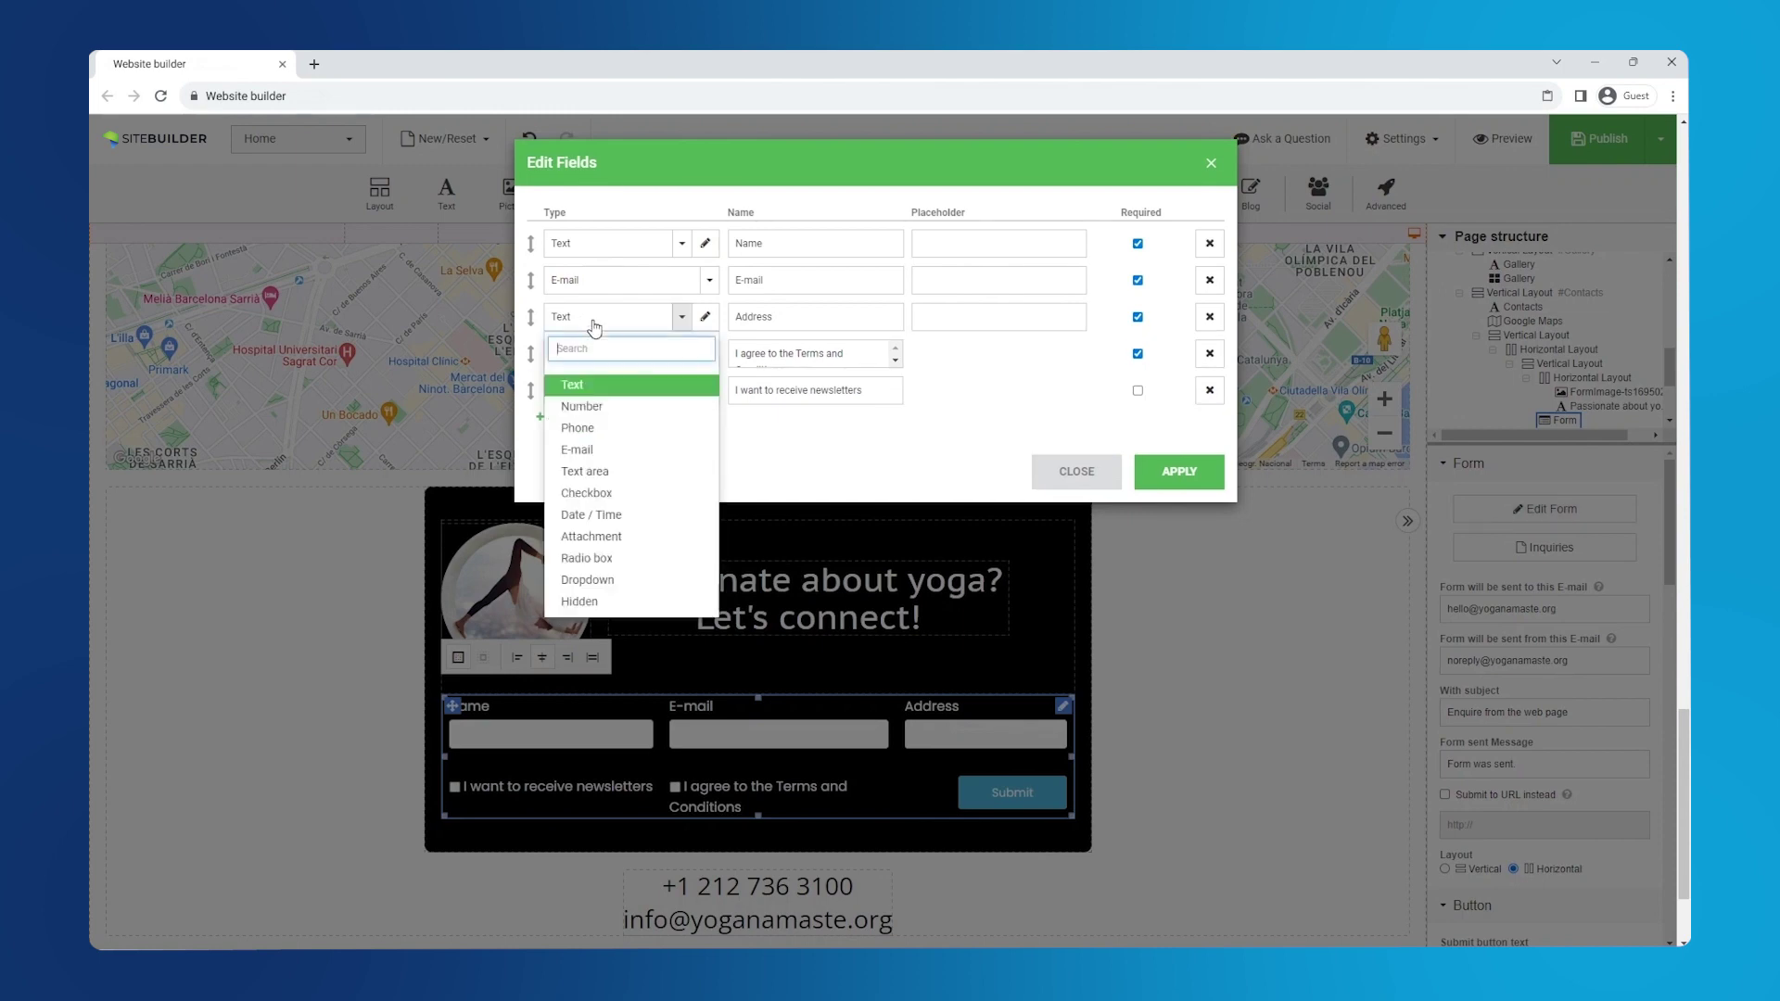
pyautogui.click(602, 433)
pyautogui.doubleClick(754, 317)
pyautogui.write('Phone')
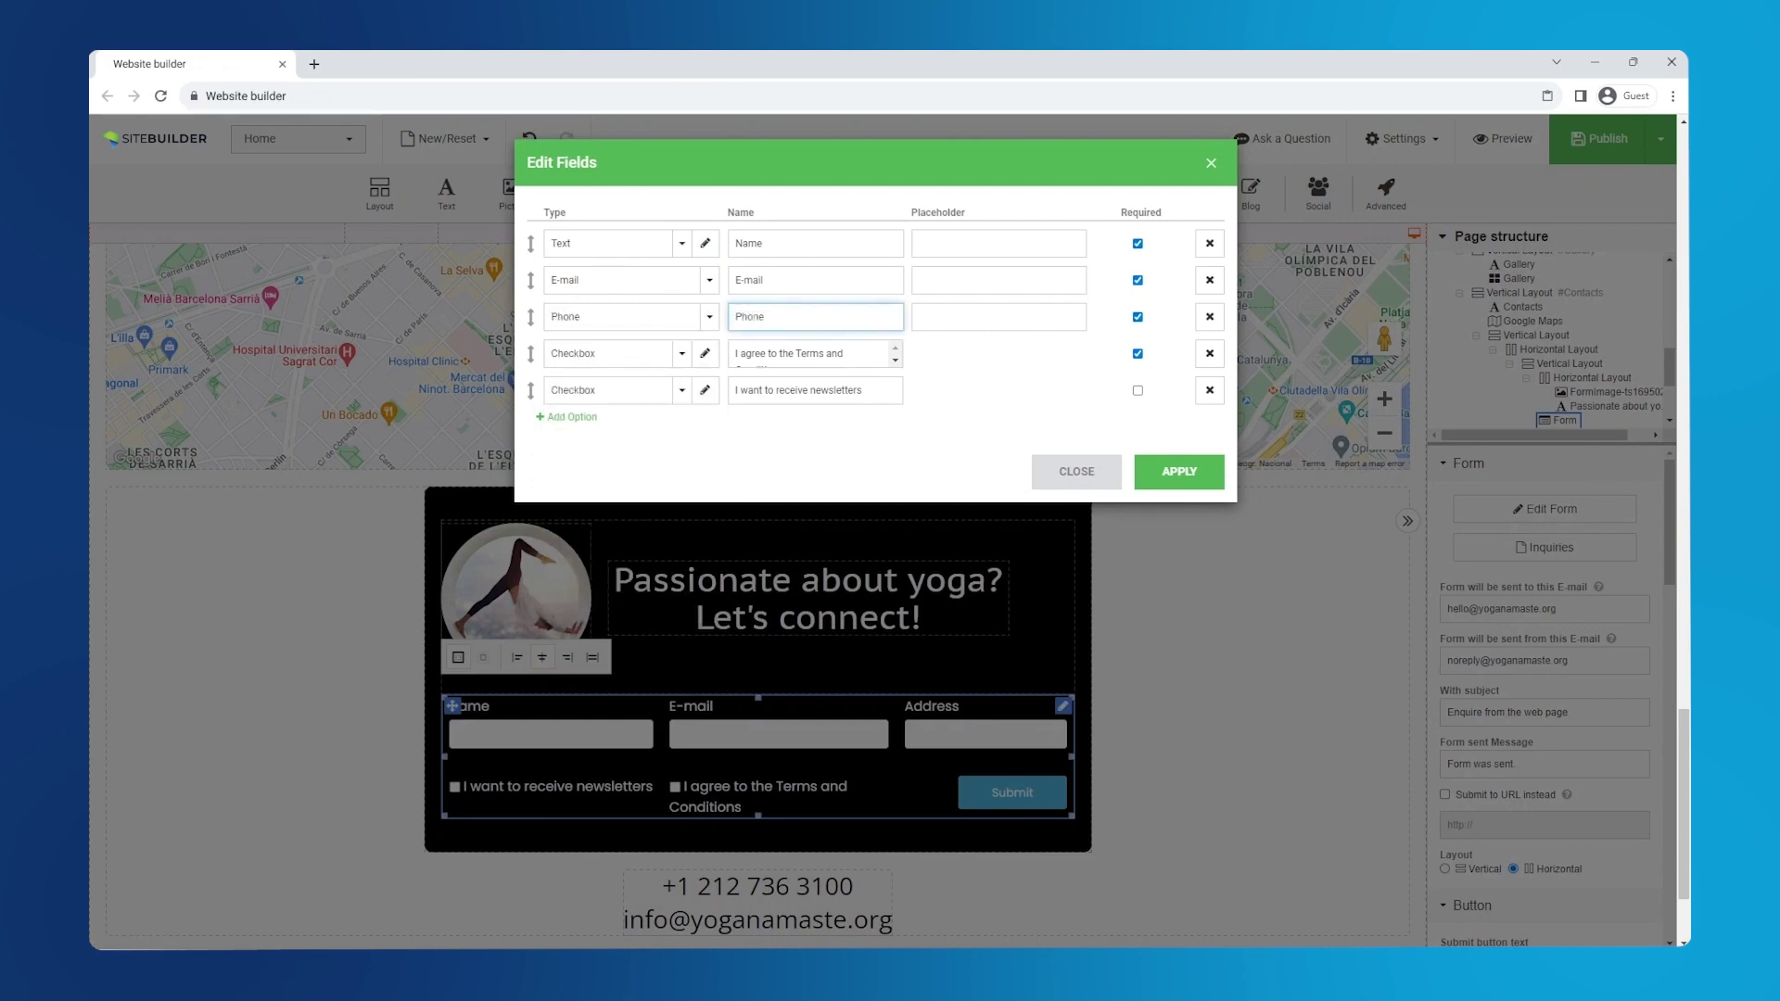
# - Add placeholders to the Phone, E-mail and Name fields, make Phone optional, and apply
pyautogui.click(998, 316)
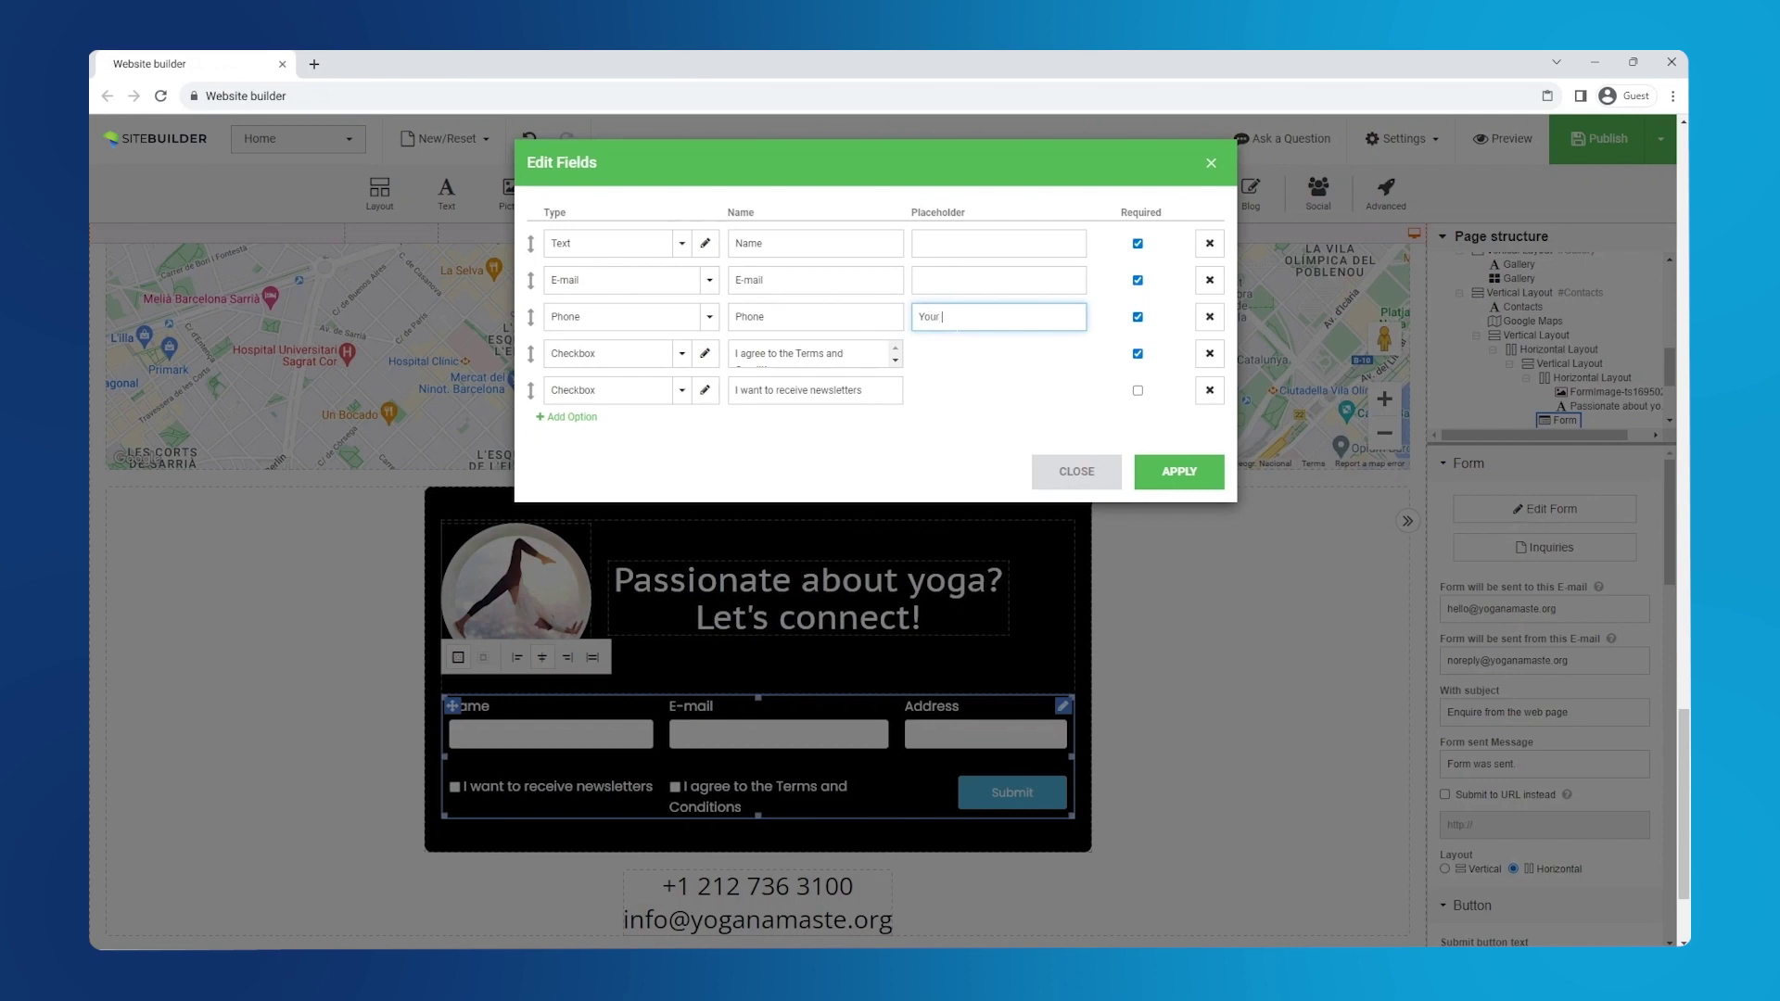
pyautogui.click(964, 280)
pyautogui.write('Your email address')
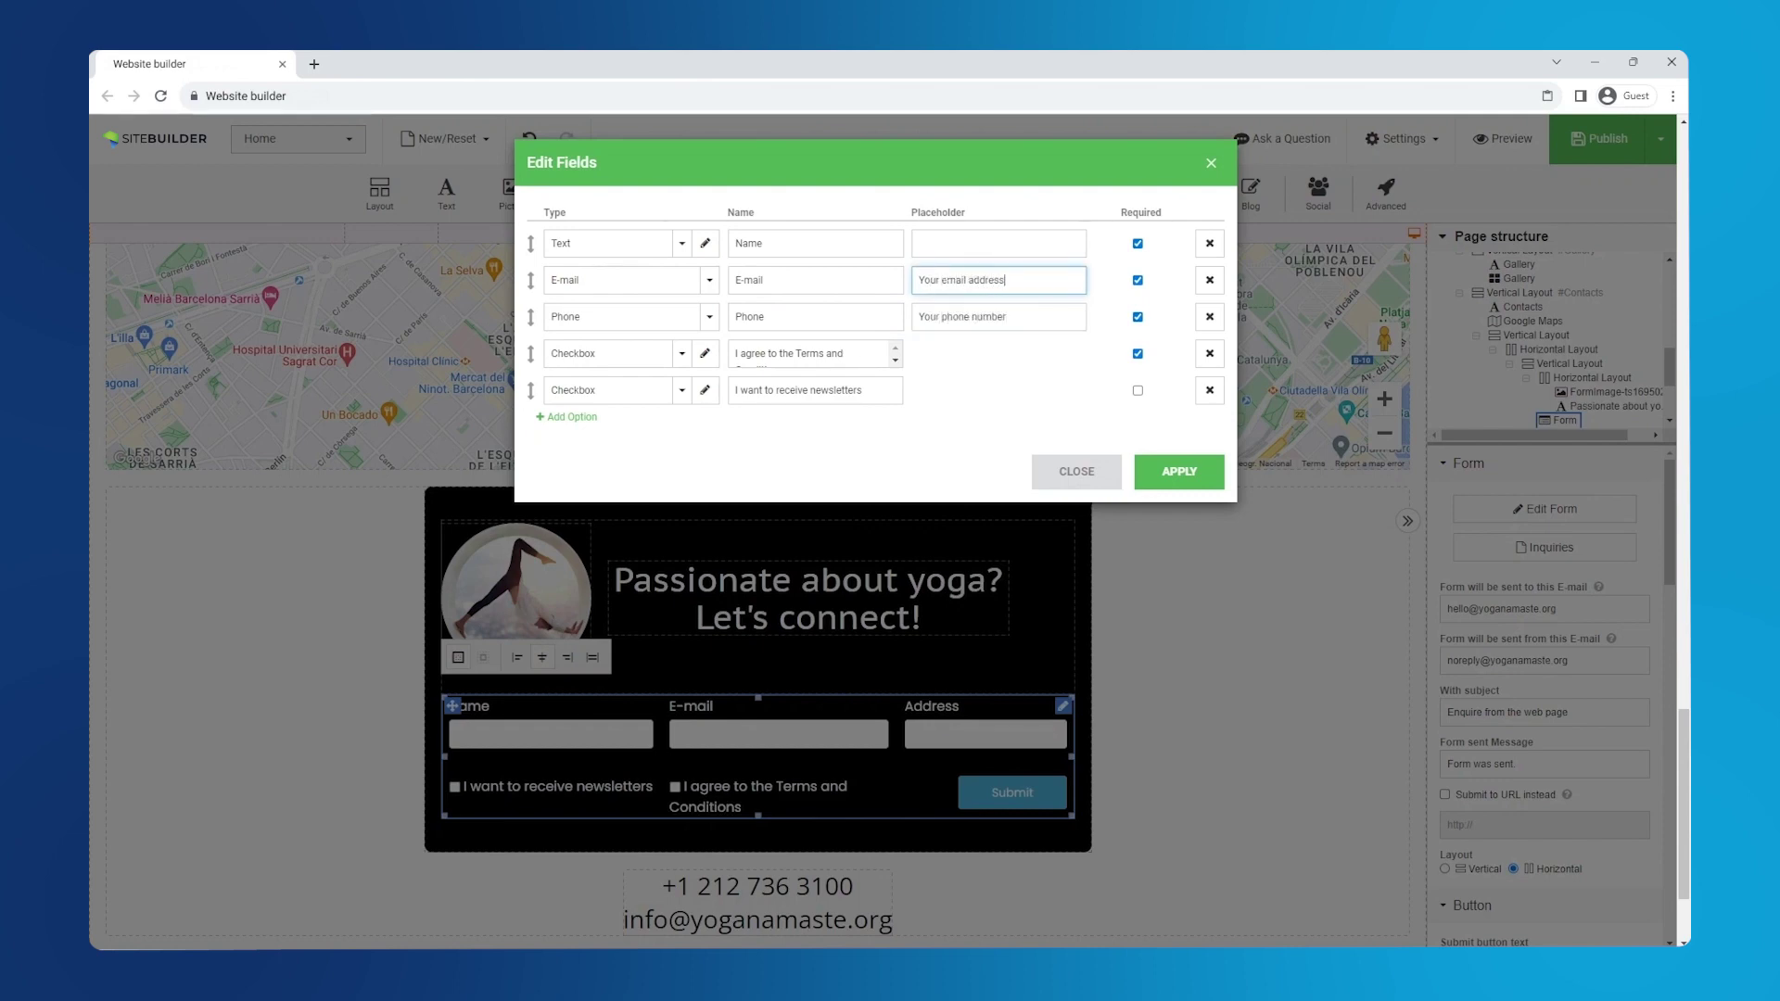
pyautogui.click(999, 243)
pyautogui.write('Your name')
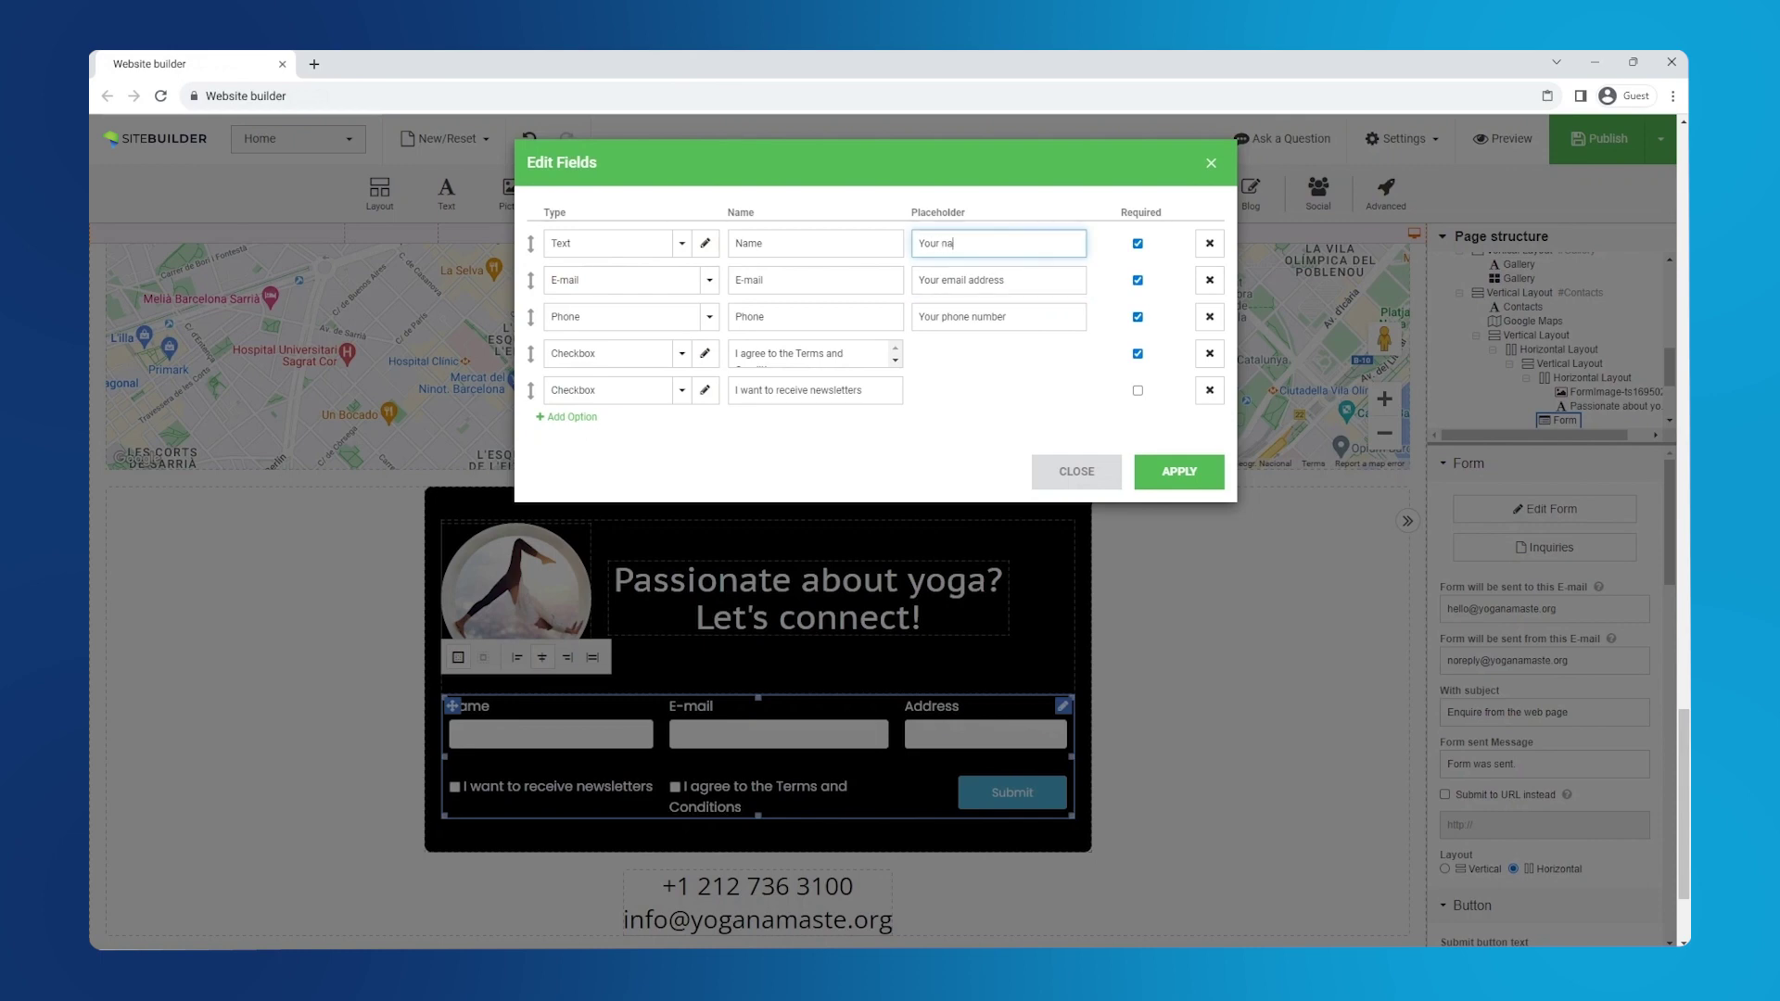
pyautogui.click(1137, 318)
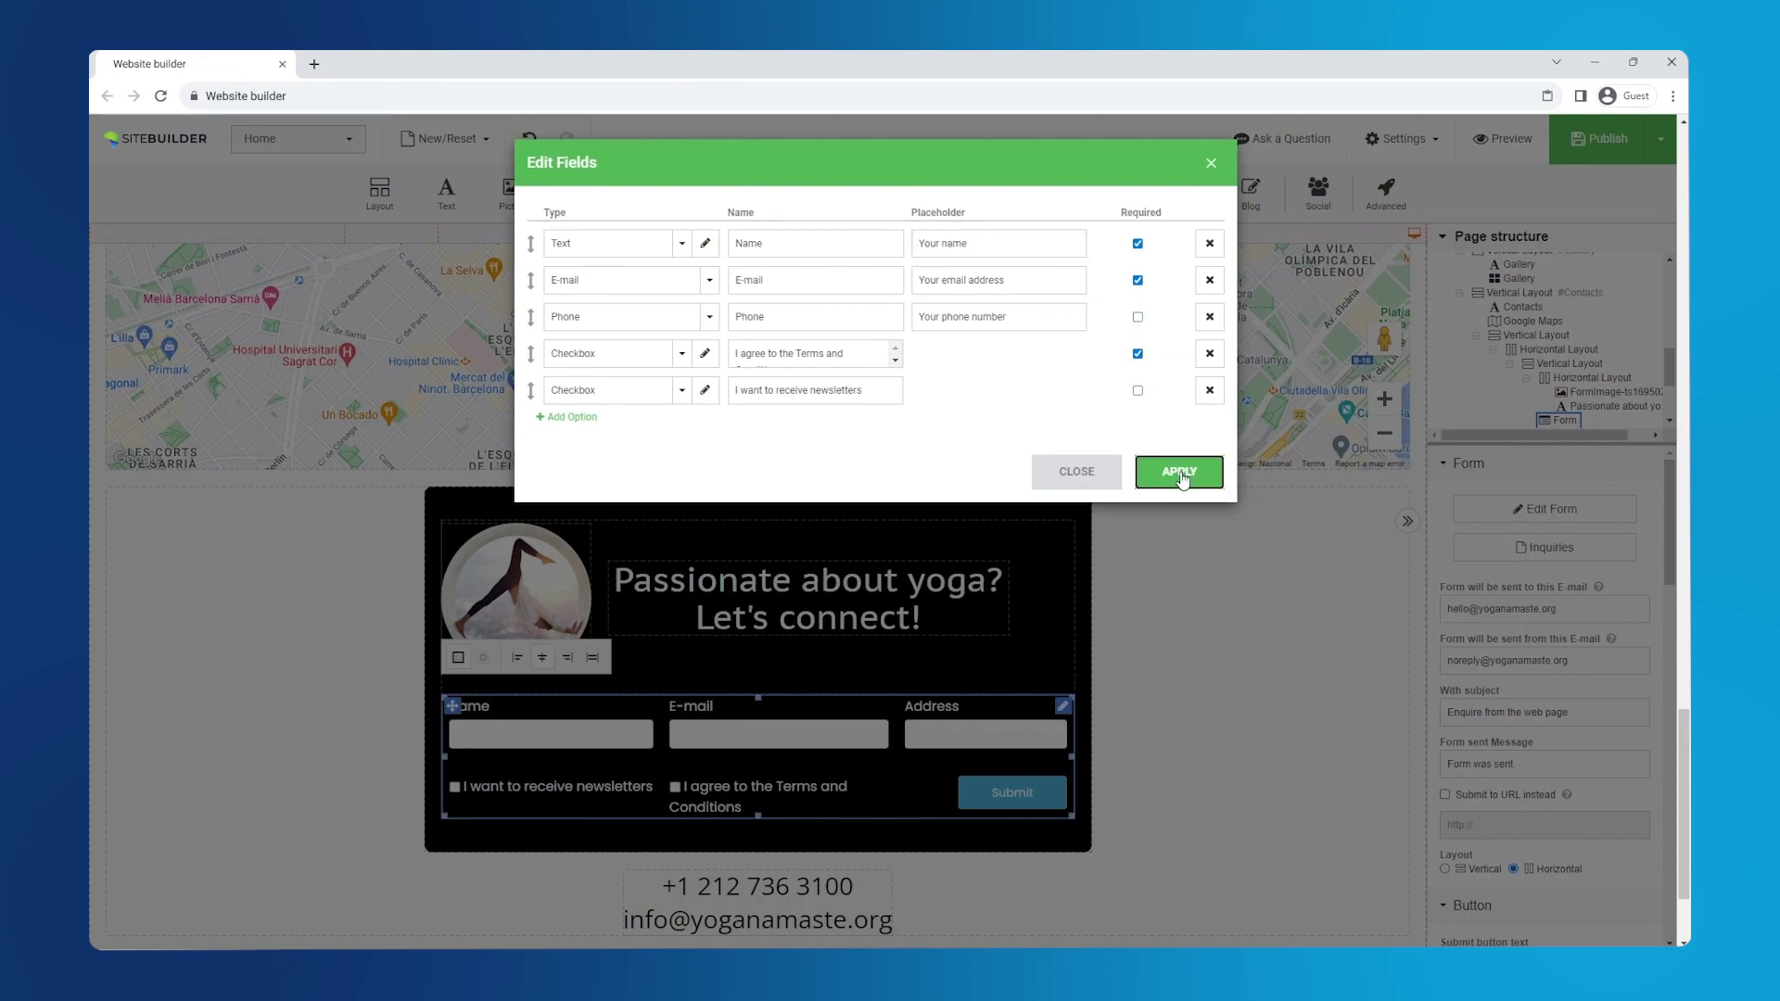
pyautogui.click(1181, 473)
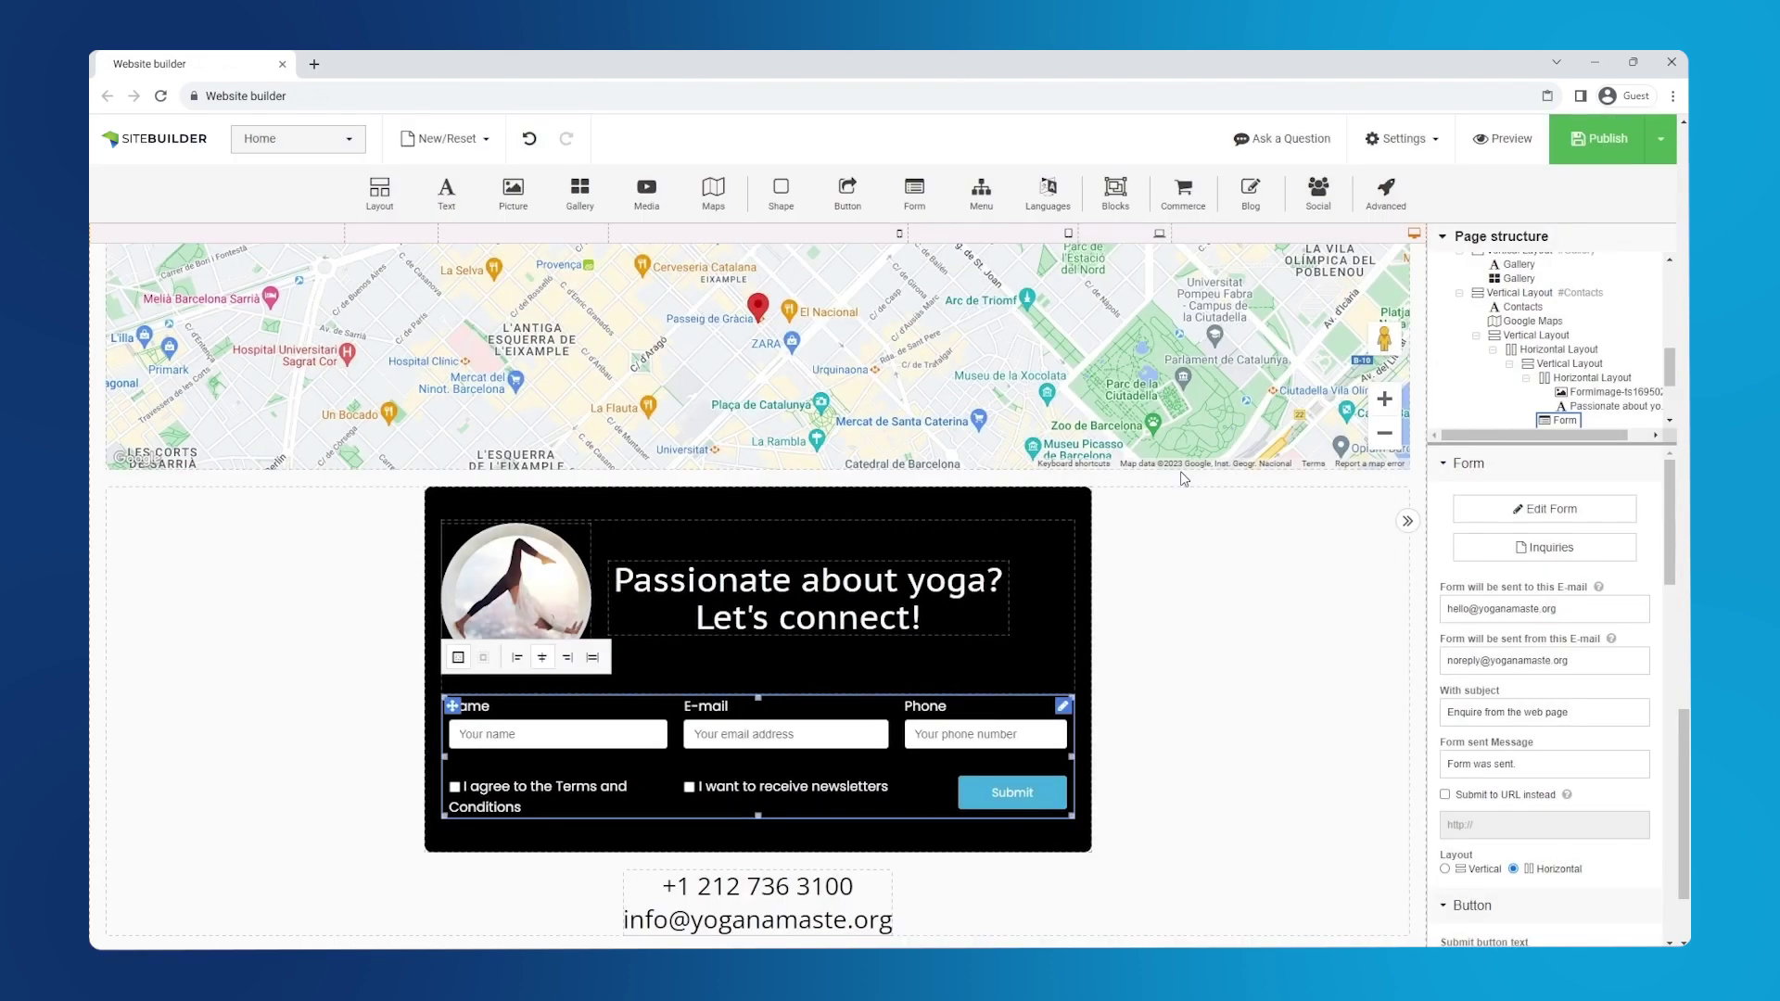
# - Give the form's Submit button a white background and black text
pyautogui.moveTo(1666, 514); pyautogui.dragTo(1659, 682)
pyautogui.click(1509, 704)
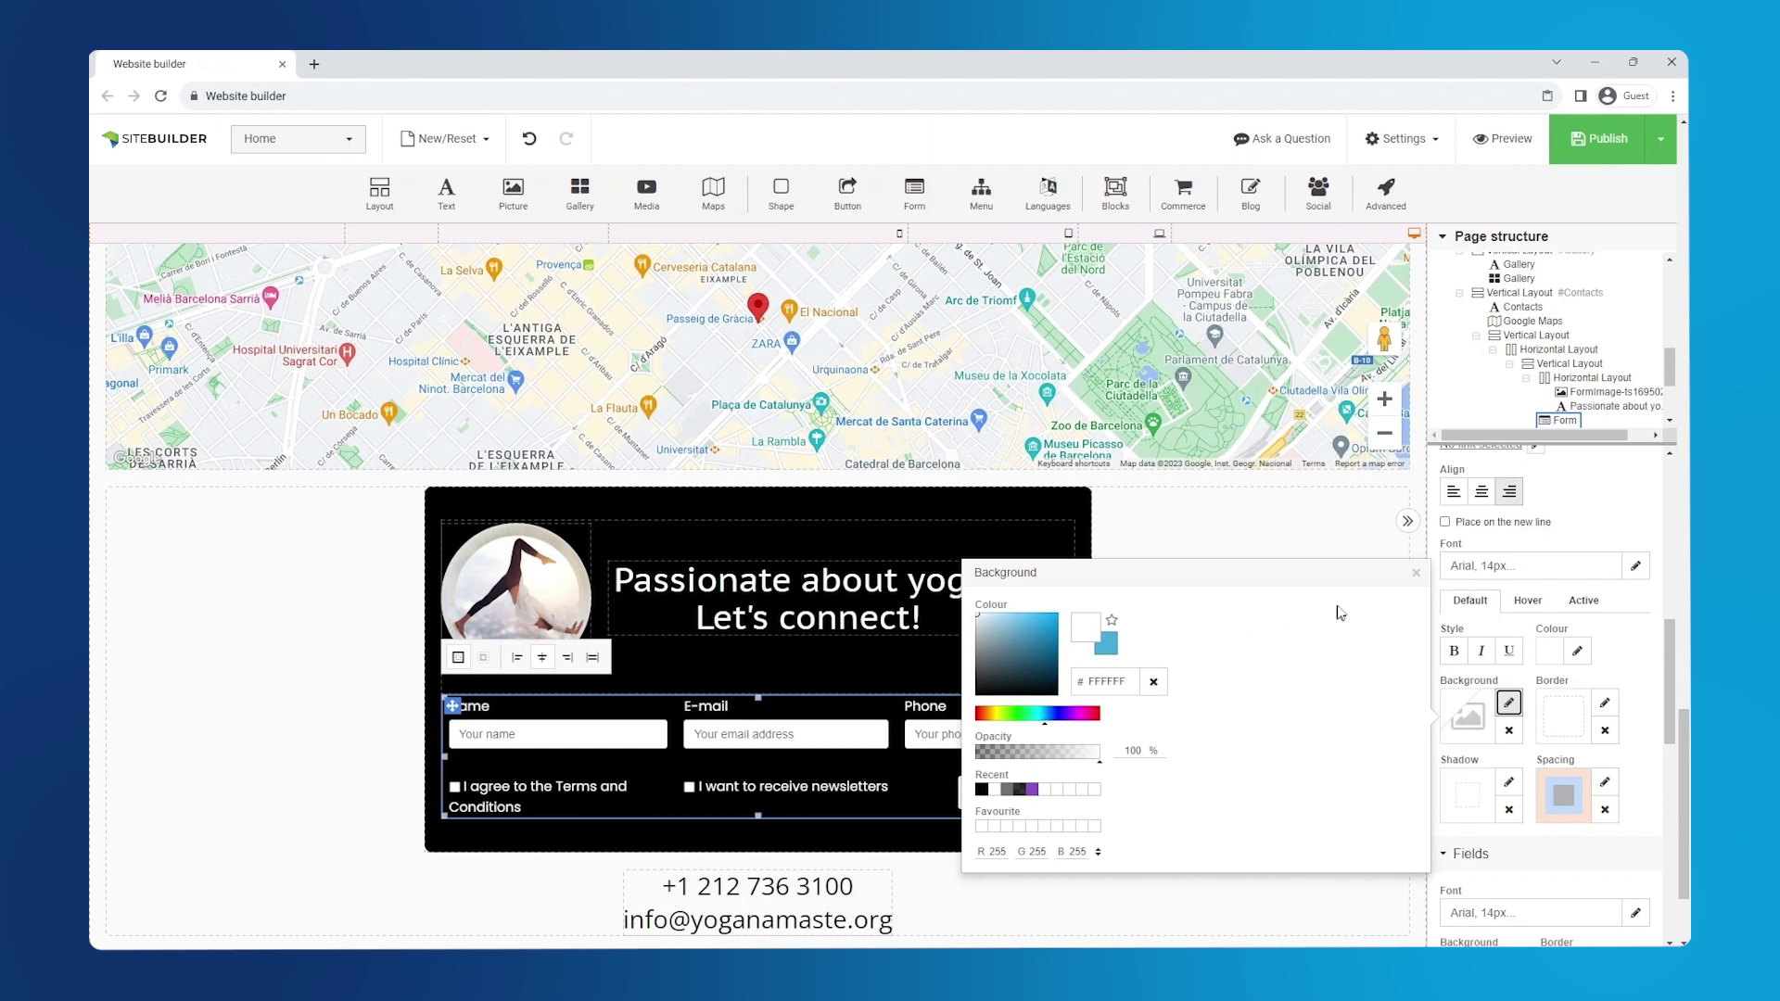
pyautogui.click(1414, 574)
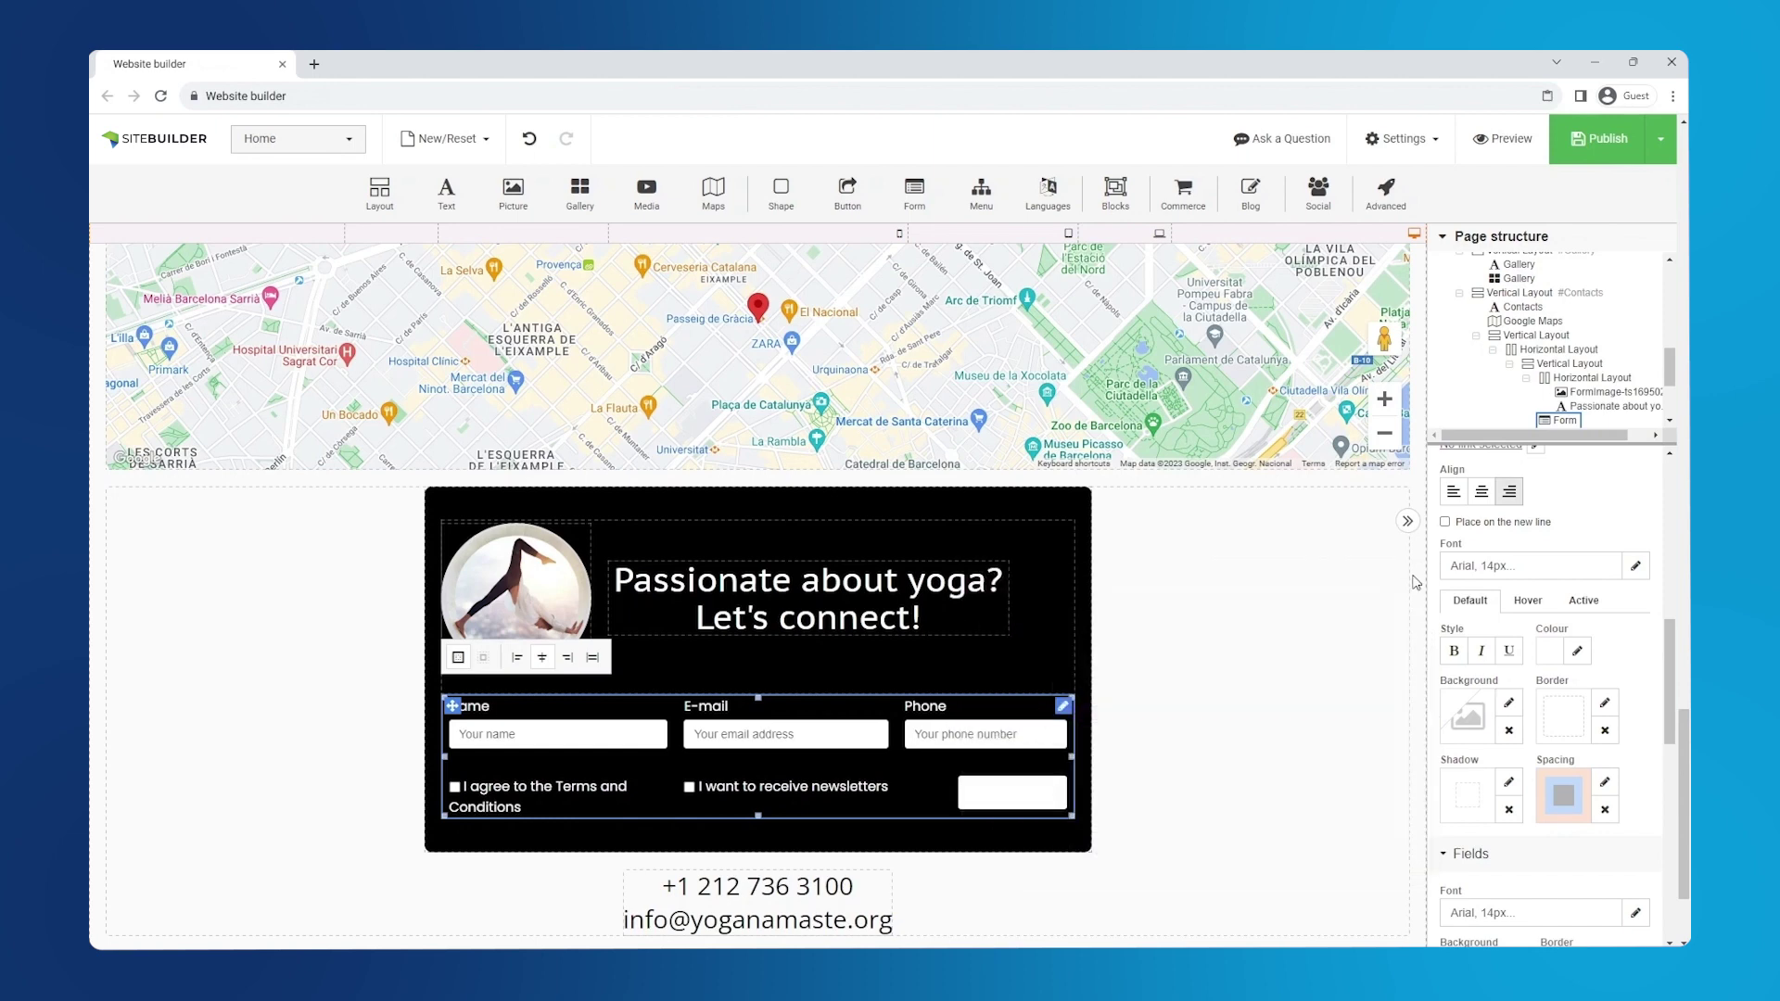
pyautogui.click(1575, 653)
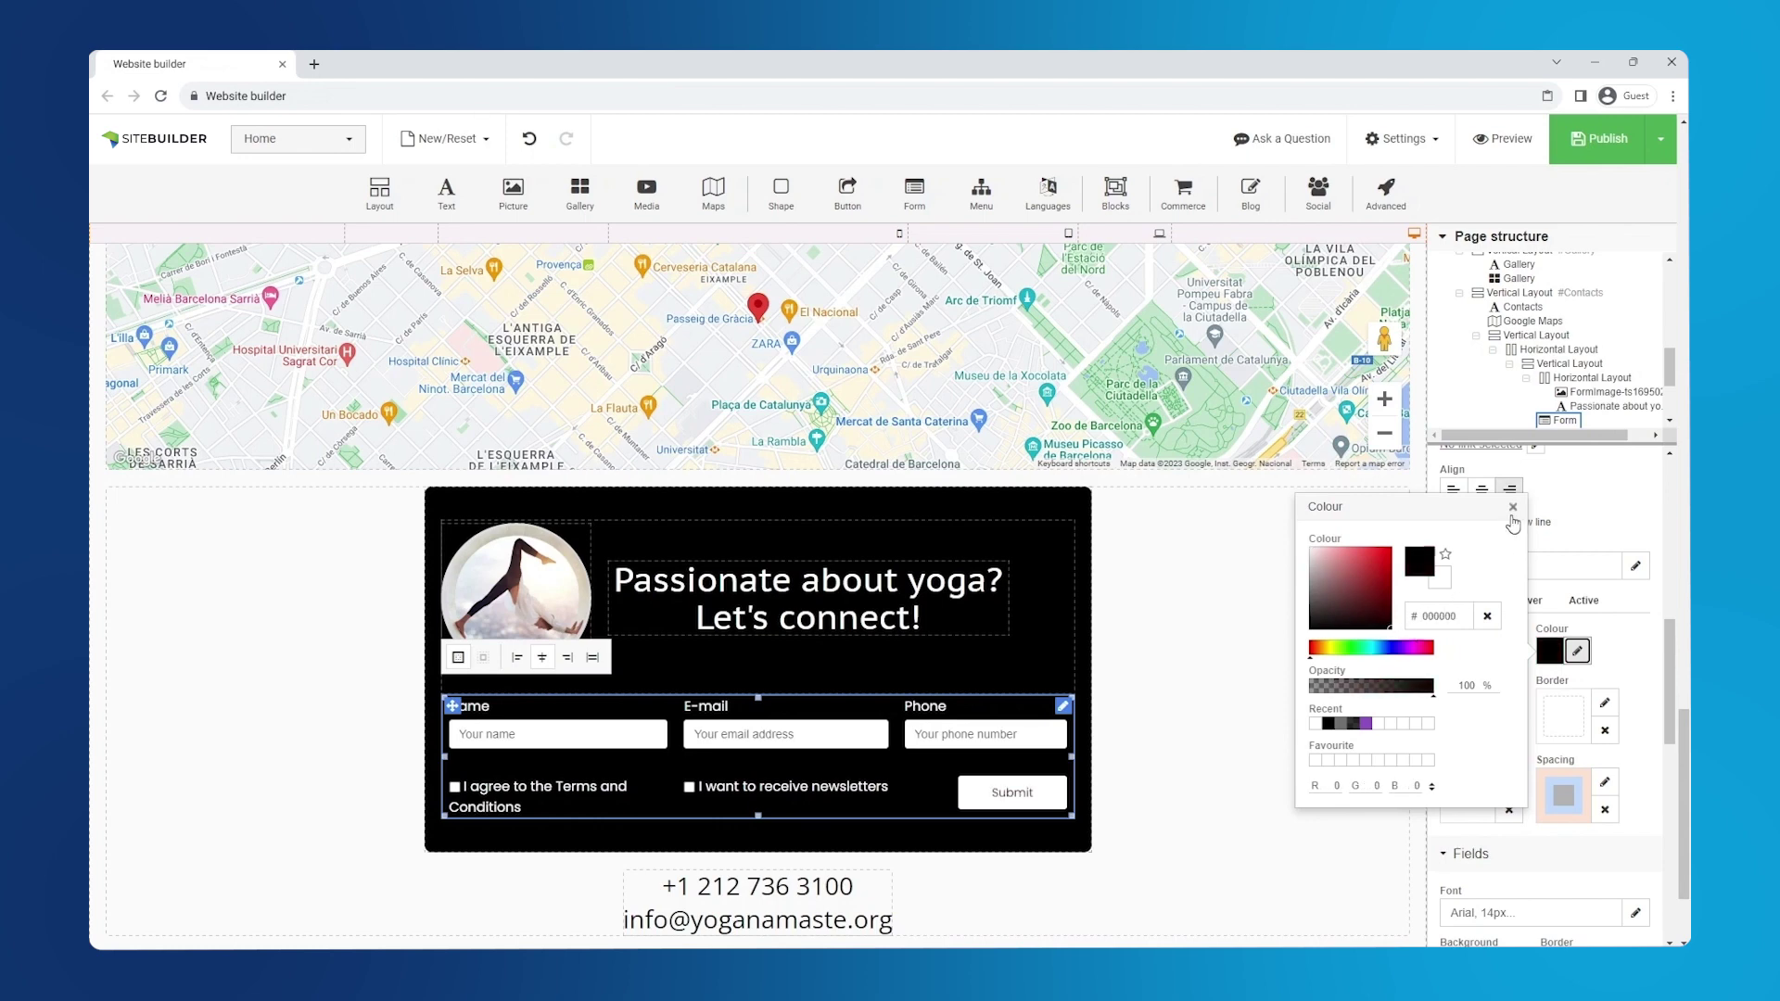
pyautogui.click(1512, 508)
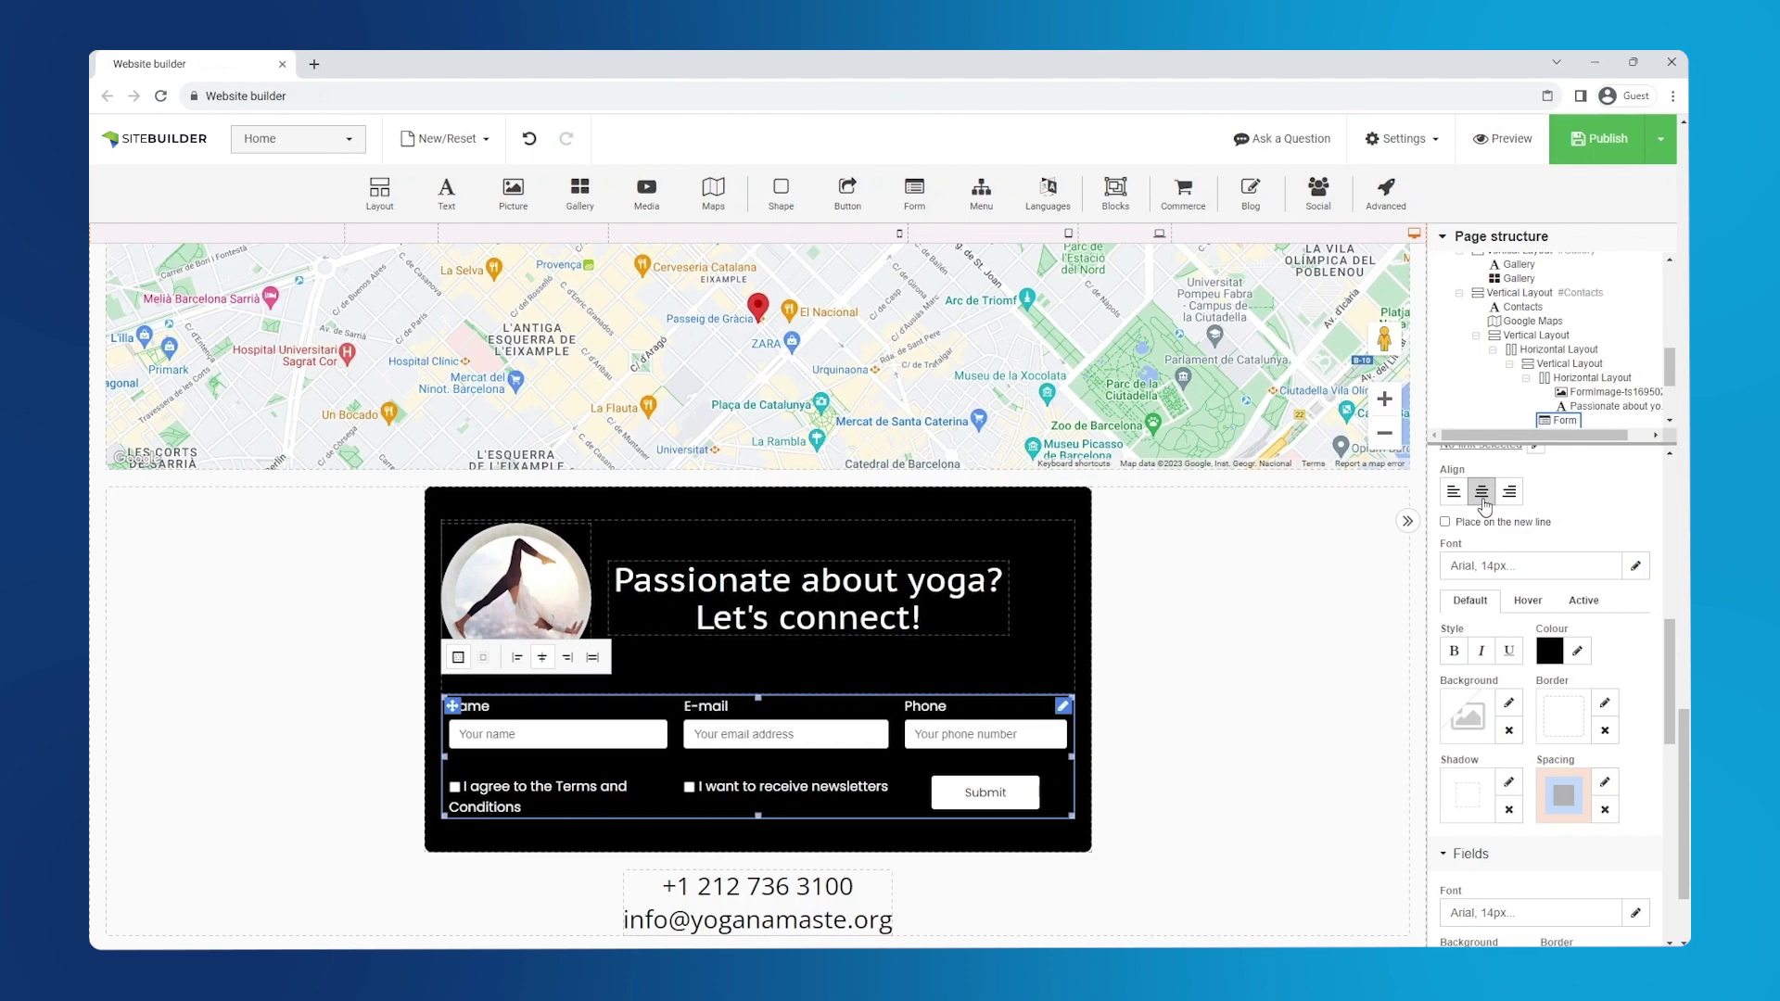
pyautogui.scroll(5, 1484, 506)
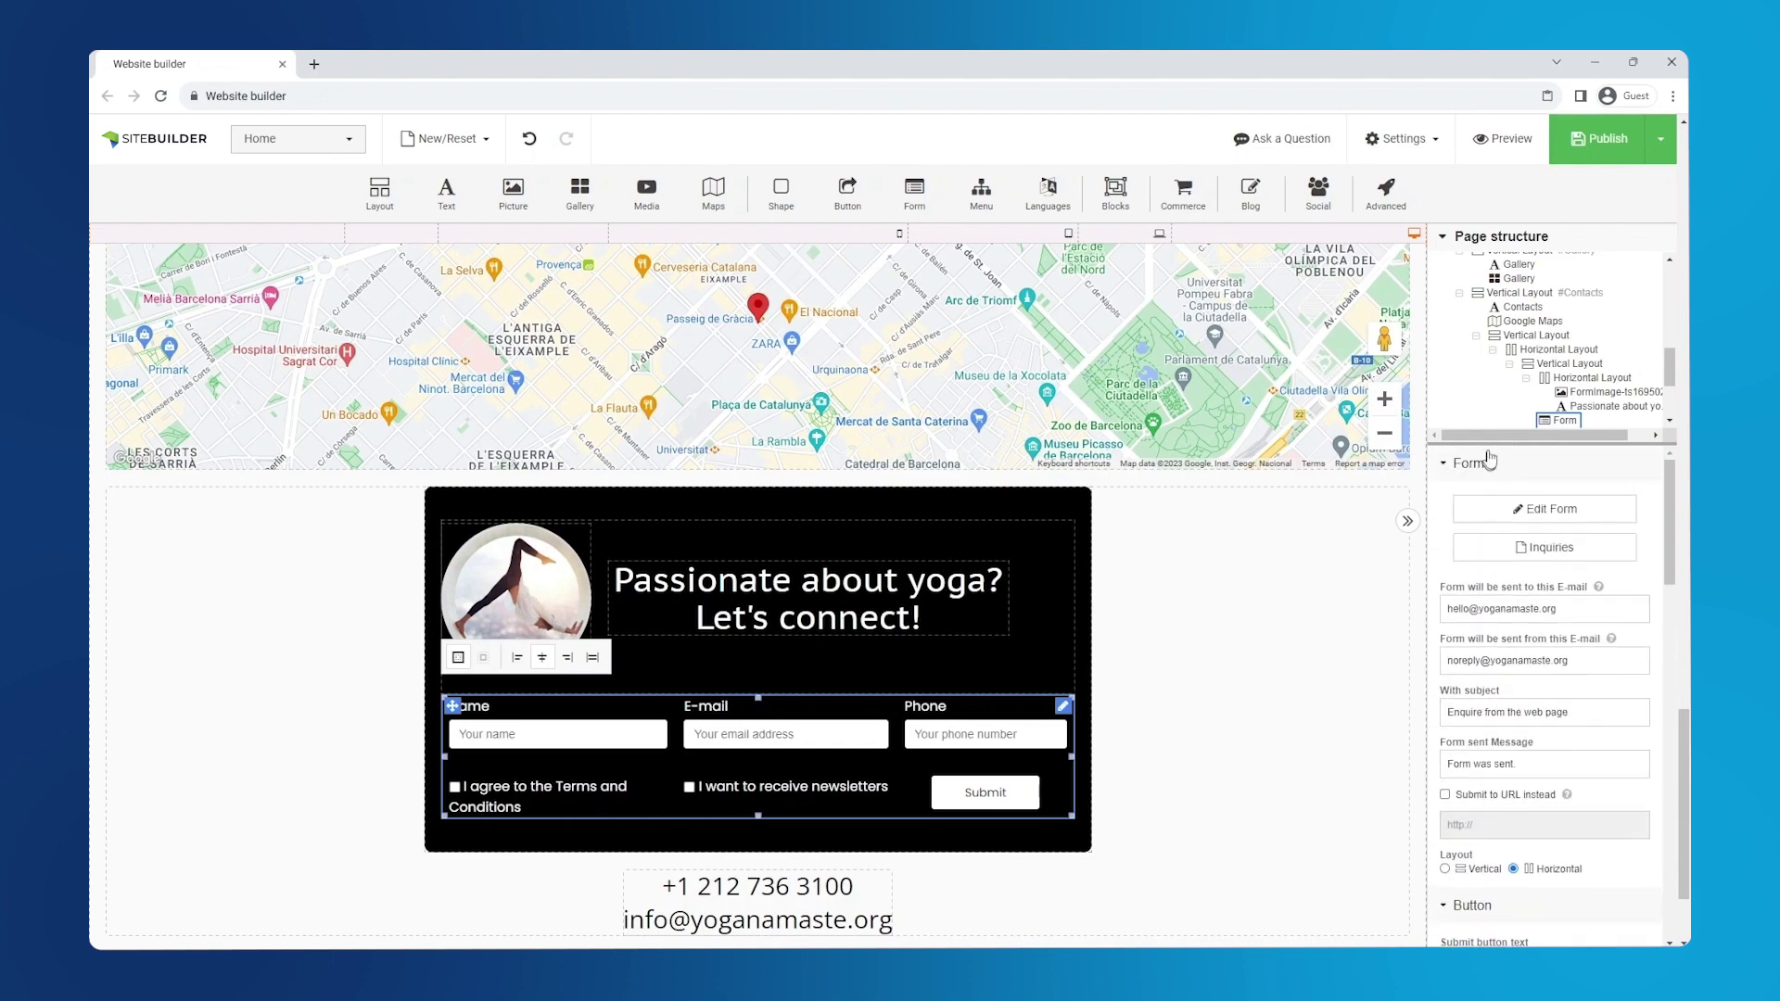
# - Preview the site in the Phone (360px) layout and scroll down to the contact form
pyautogui.scroll(3, 1549, 352)
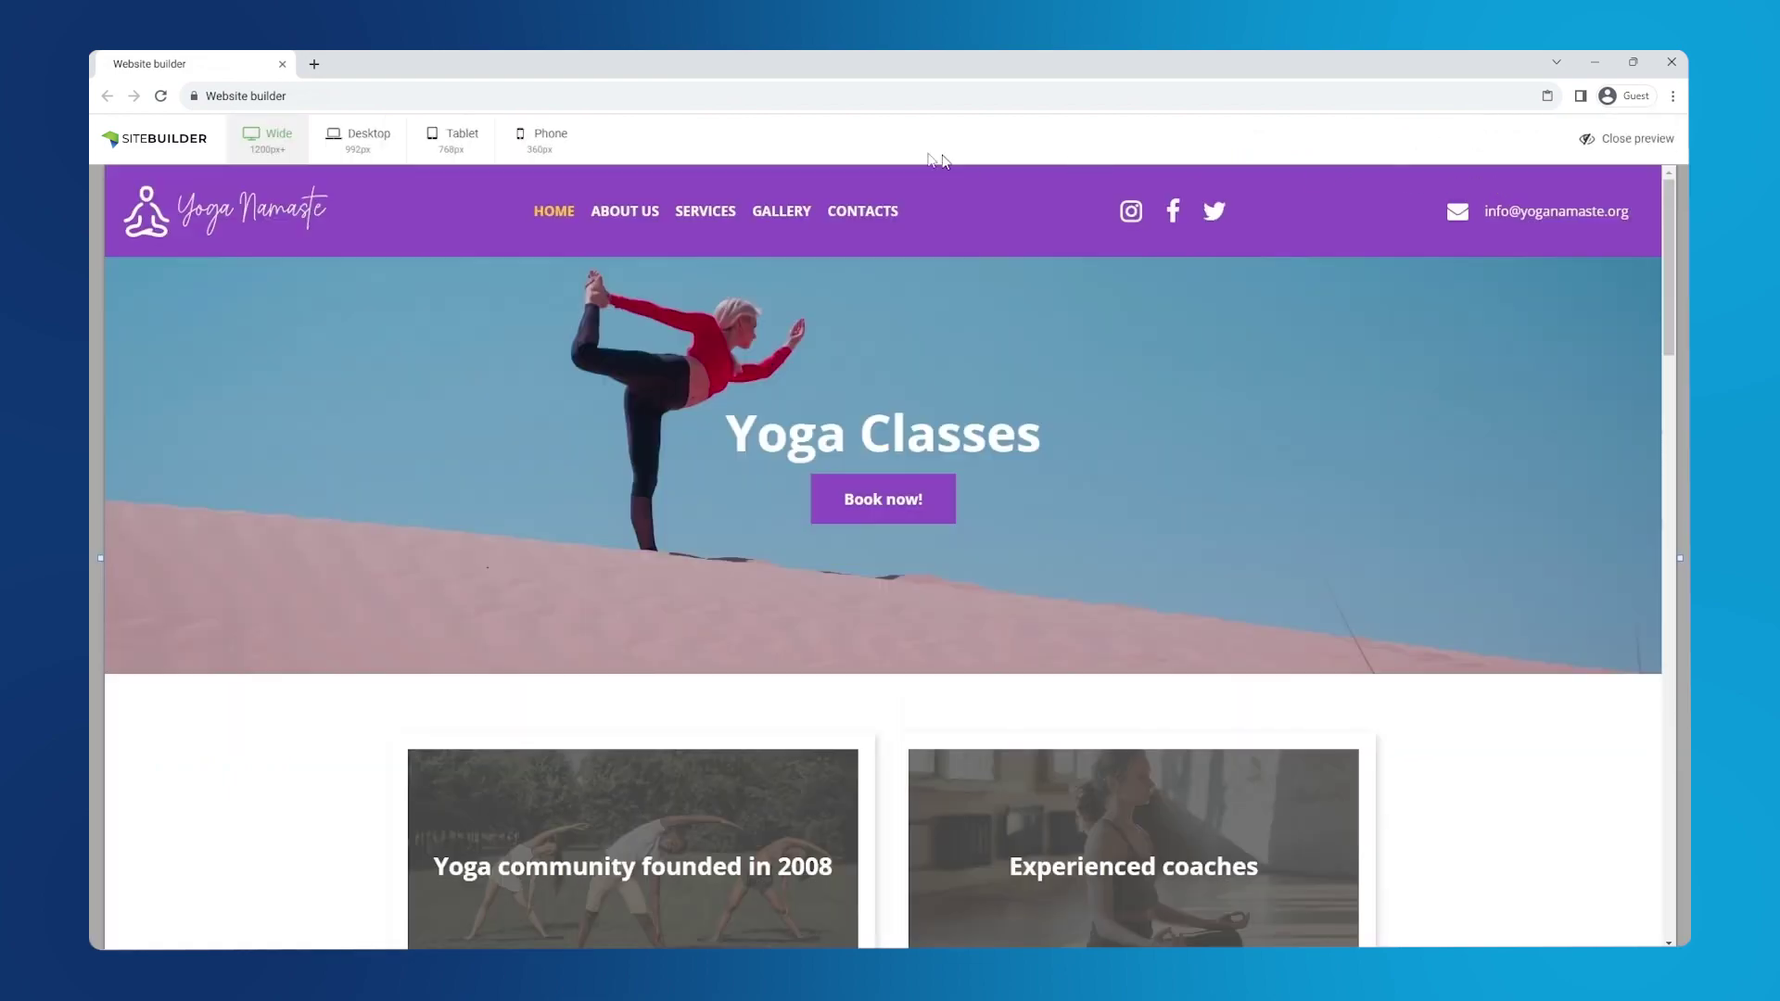
pyautogui.click(547, 141)
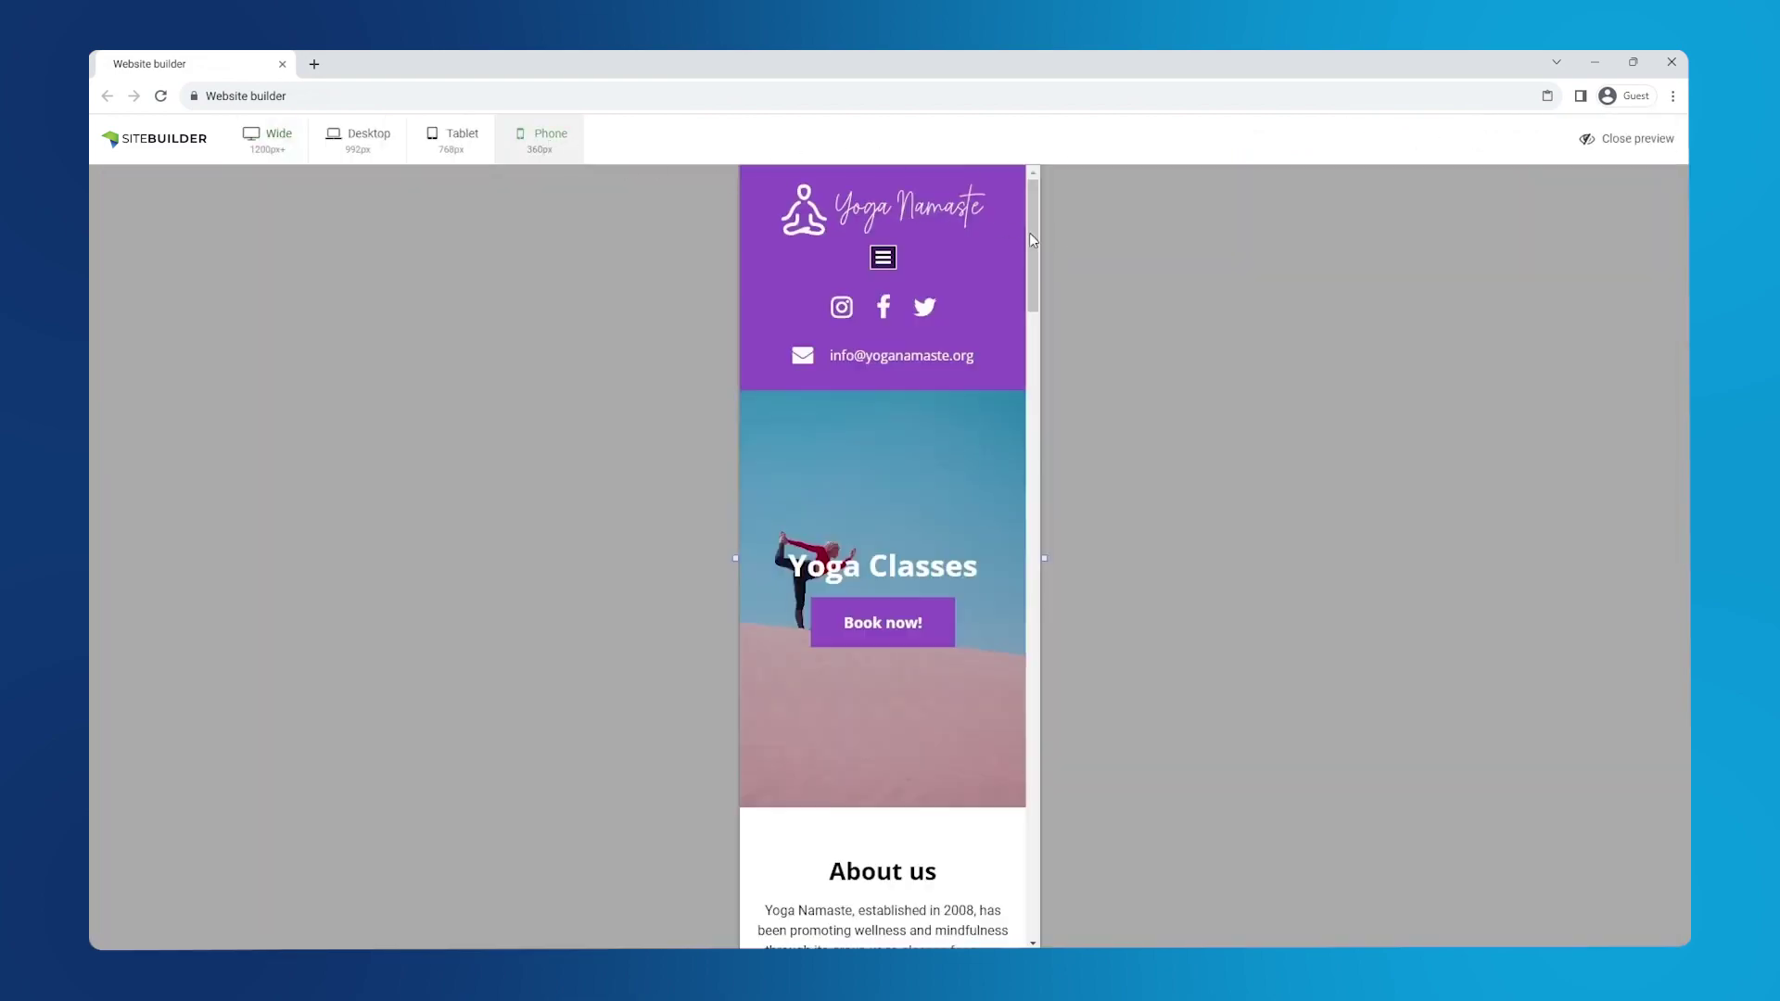
pyautogui.moveTo(1031, 239); pyautogui.dragTo(1040, 847)
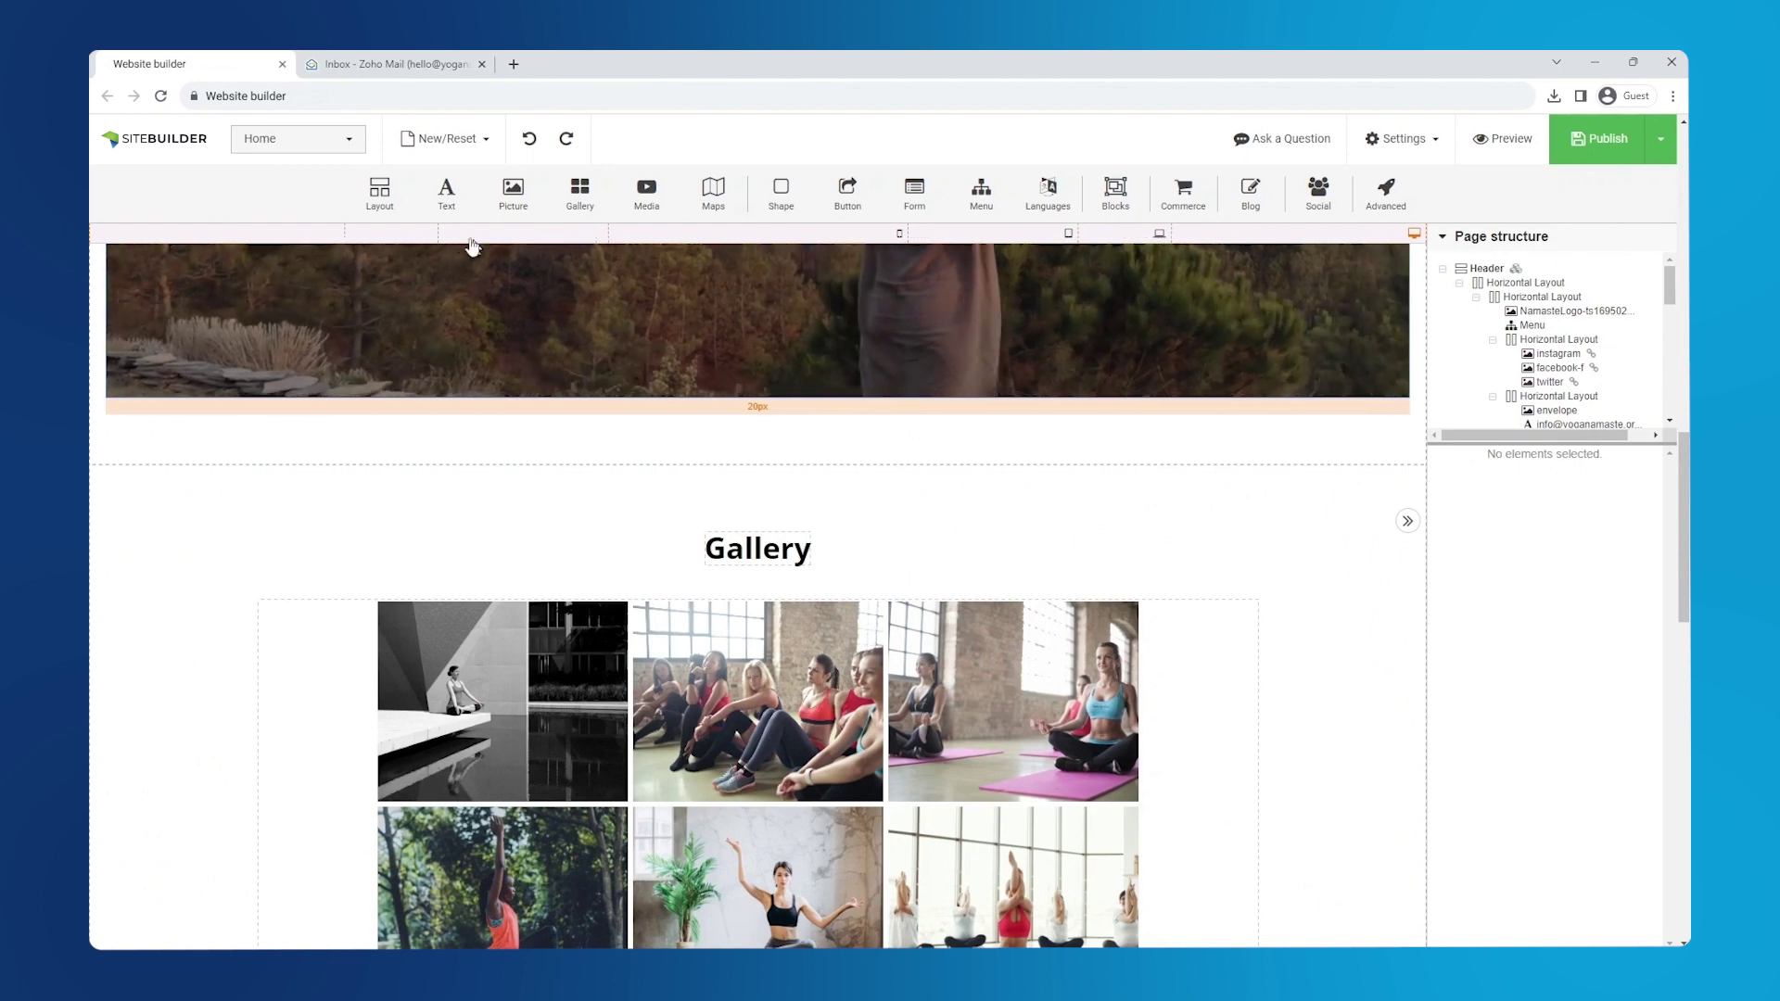
# - Add a new section below the video banner holding a two-column layout
pyautogui.moveTo(380, 192); pyautogui.dragTo(476, 455)
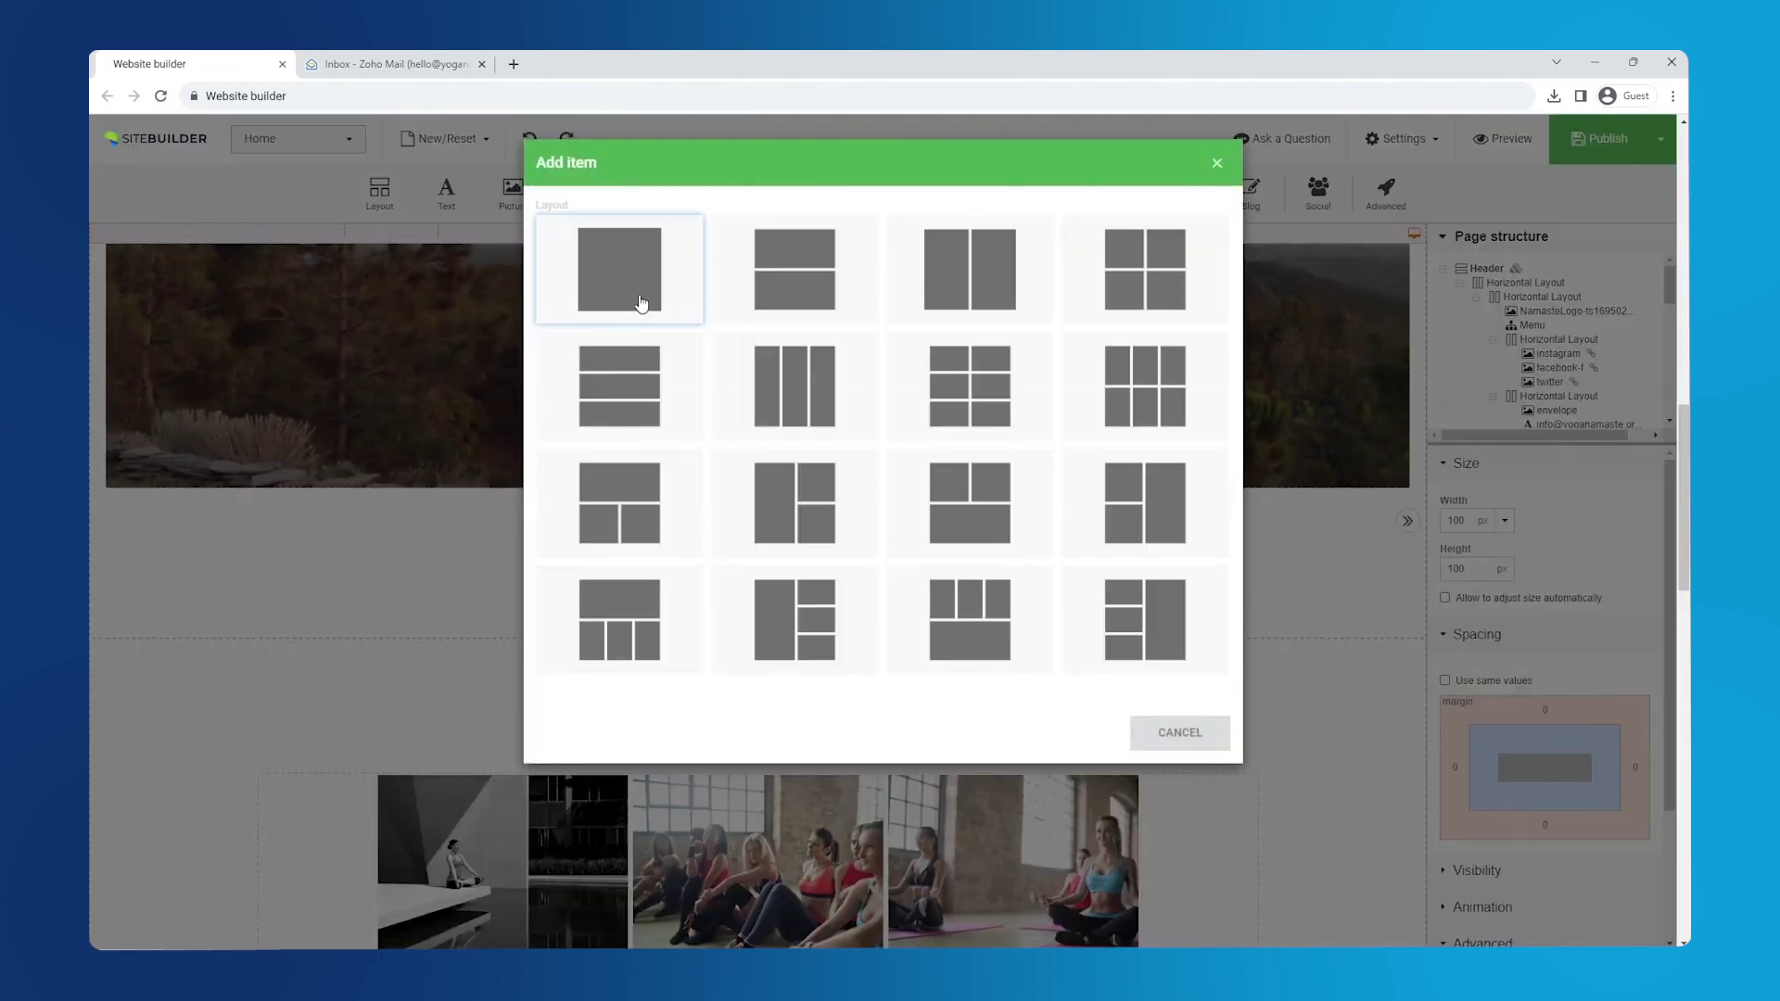
pyautogui.click(640, 302)
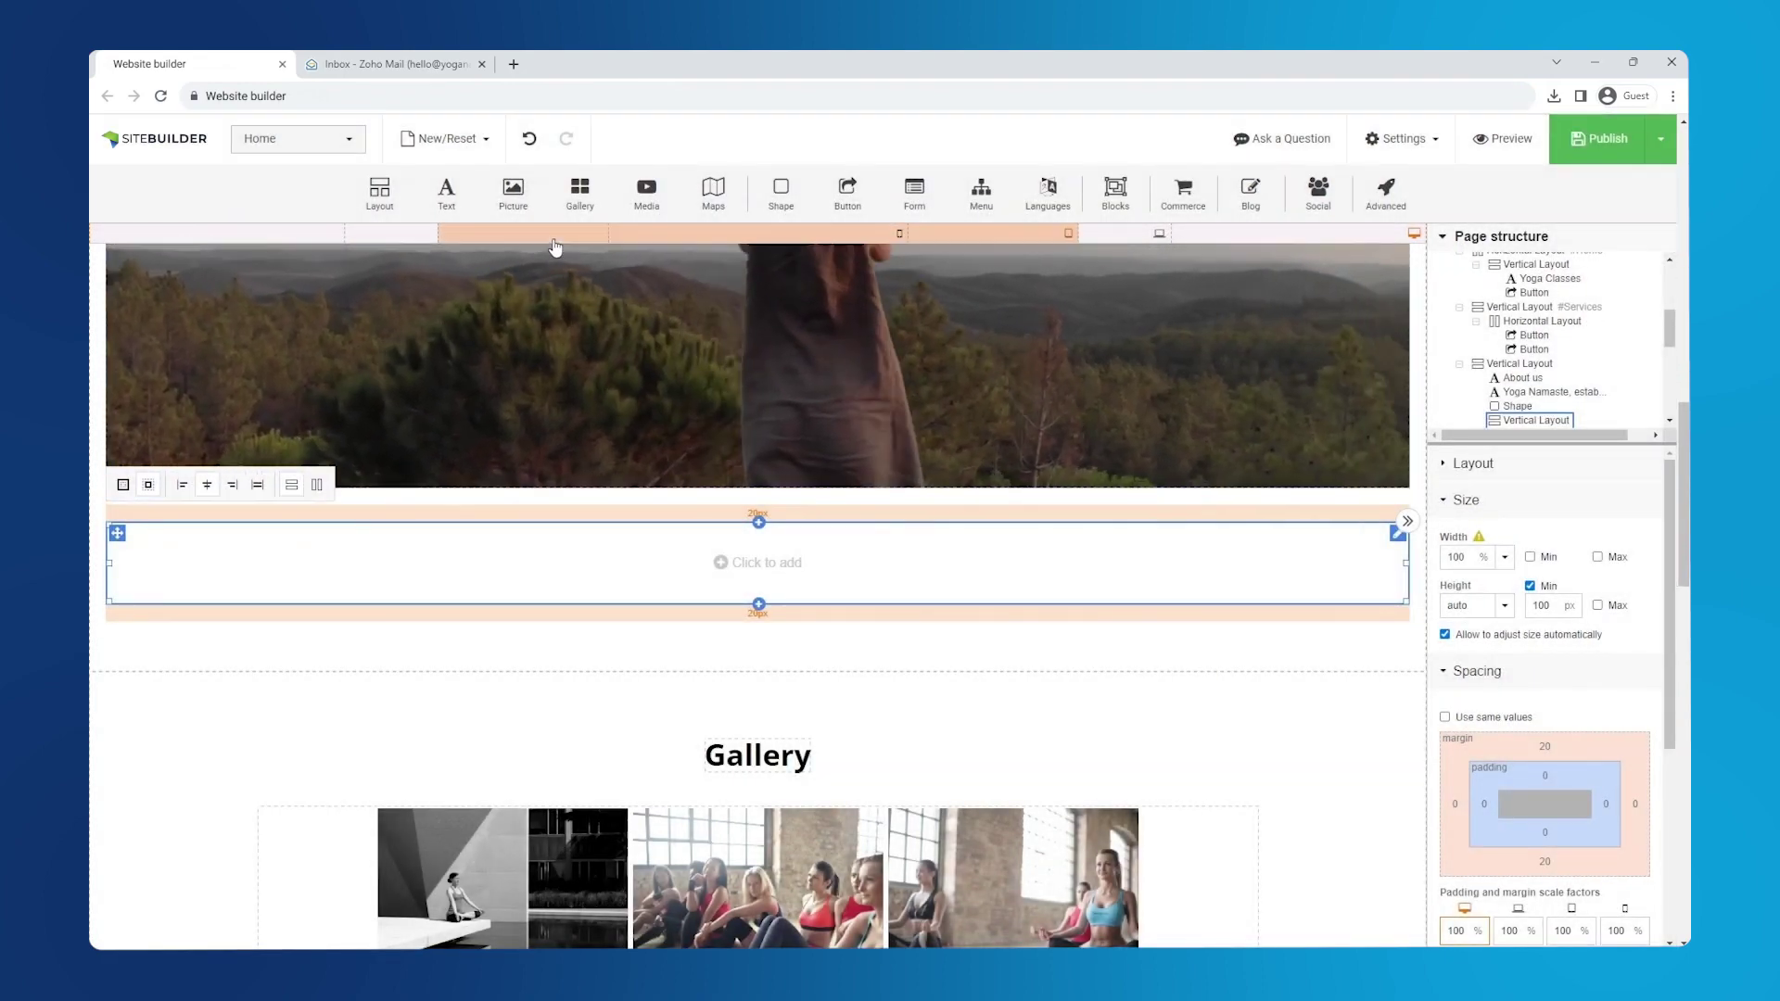
pyautogui.moveTo(380, 192); pyautogui.dragTo(631, 607)
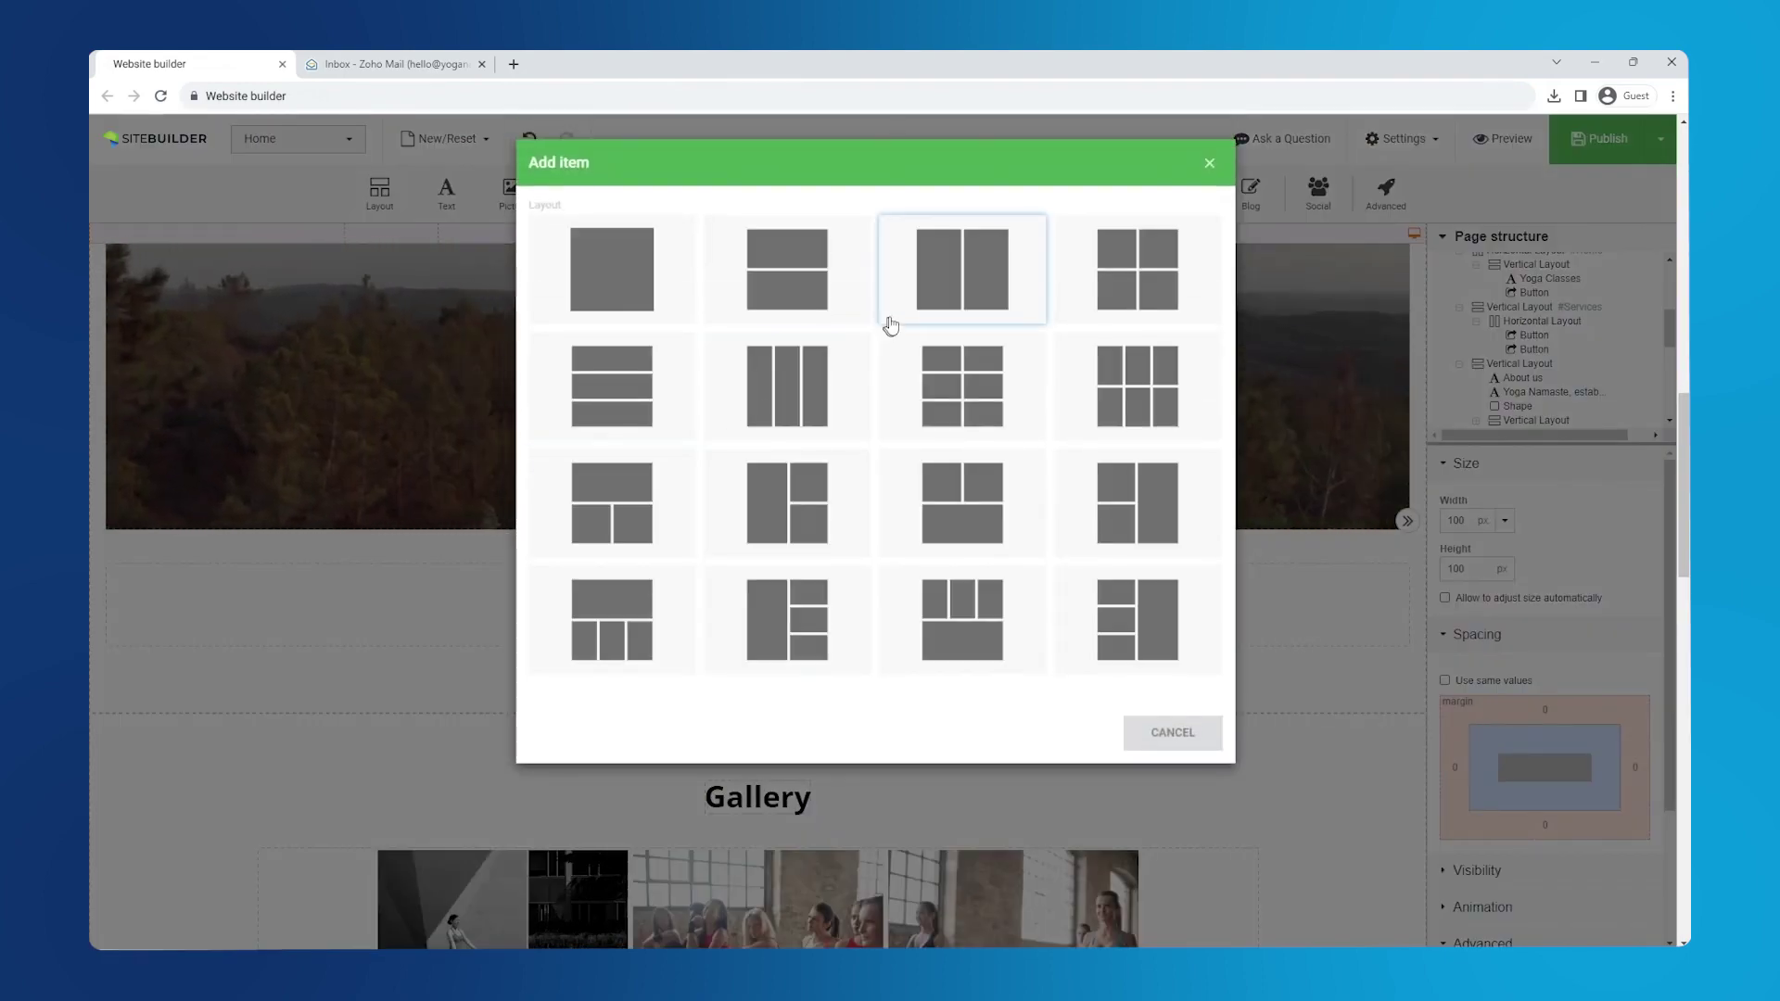
pyautogui.click(908, 311)
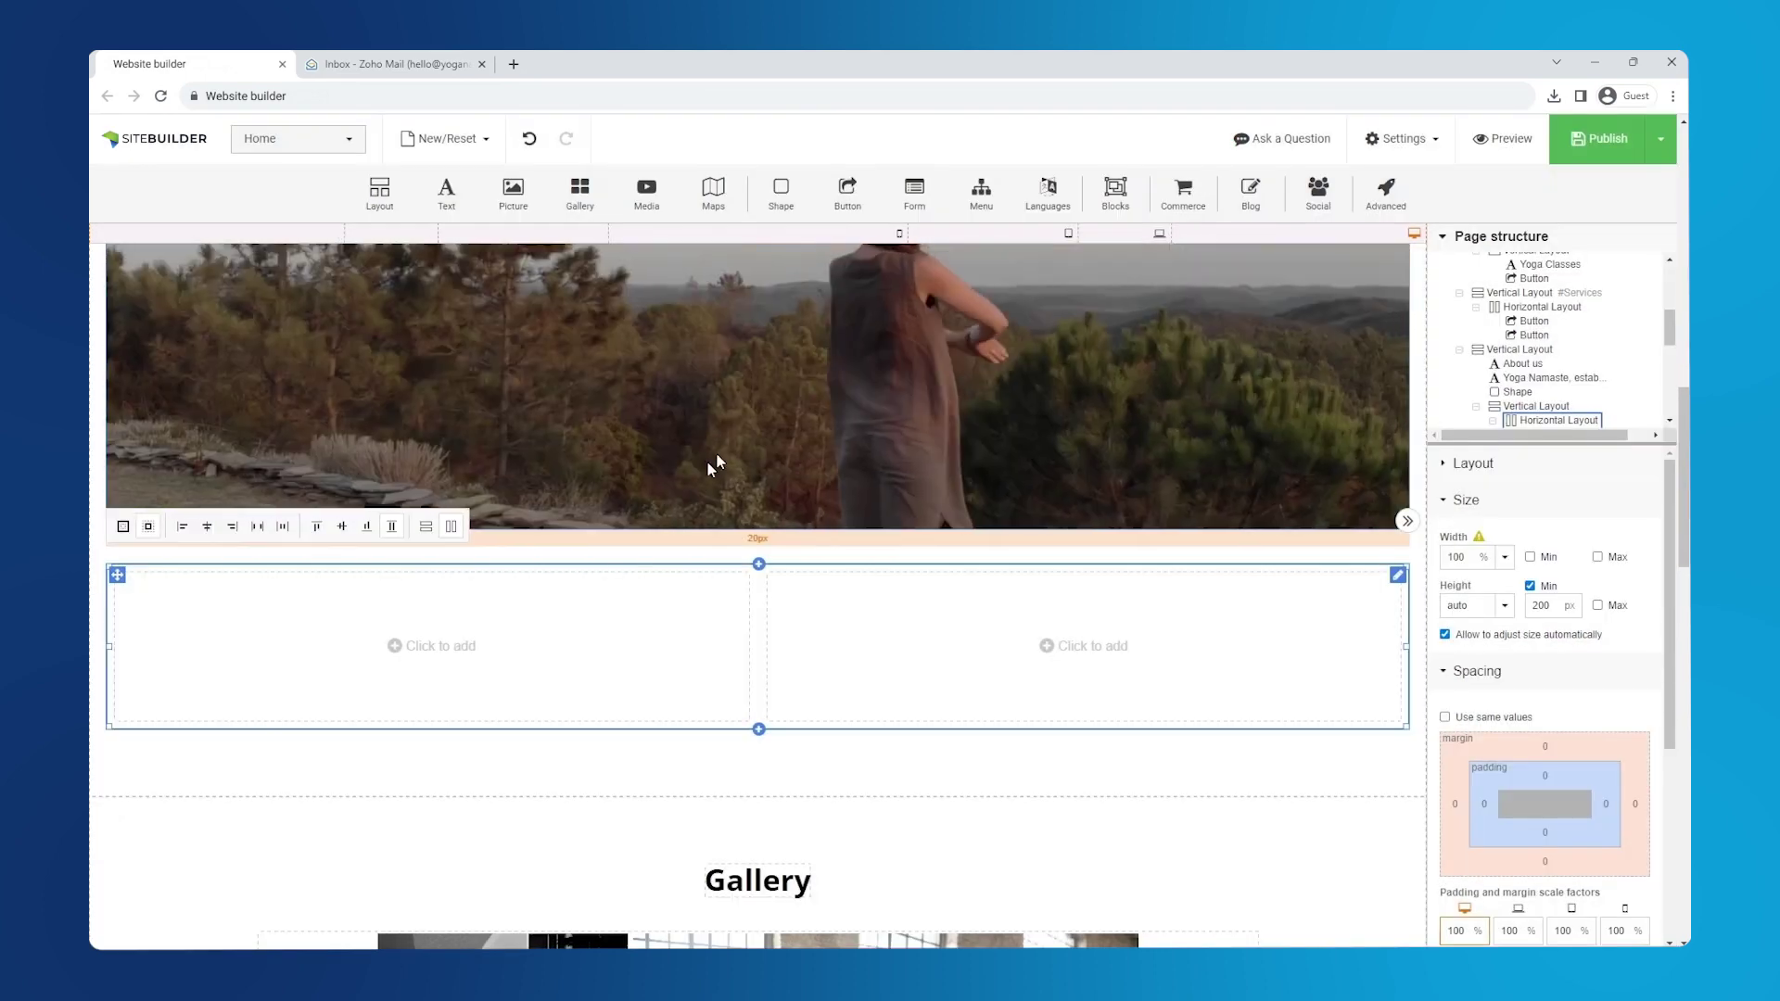
# - Fill the left column with a plain picture showing the Lesson yoga-mat photo
pyautogui.click(464, 646)
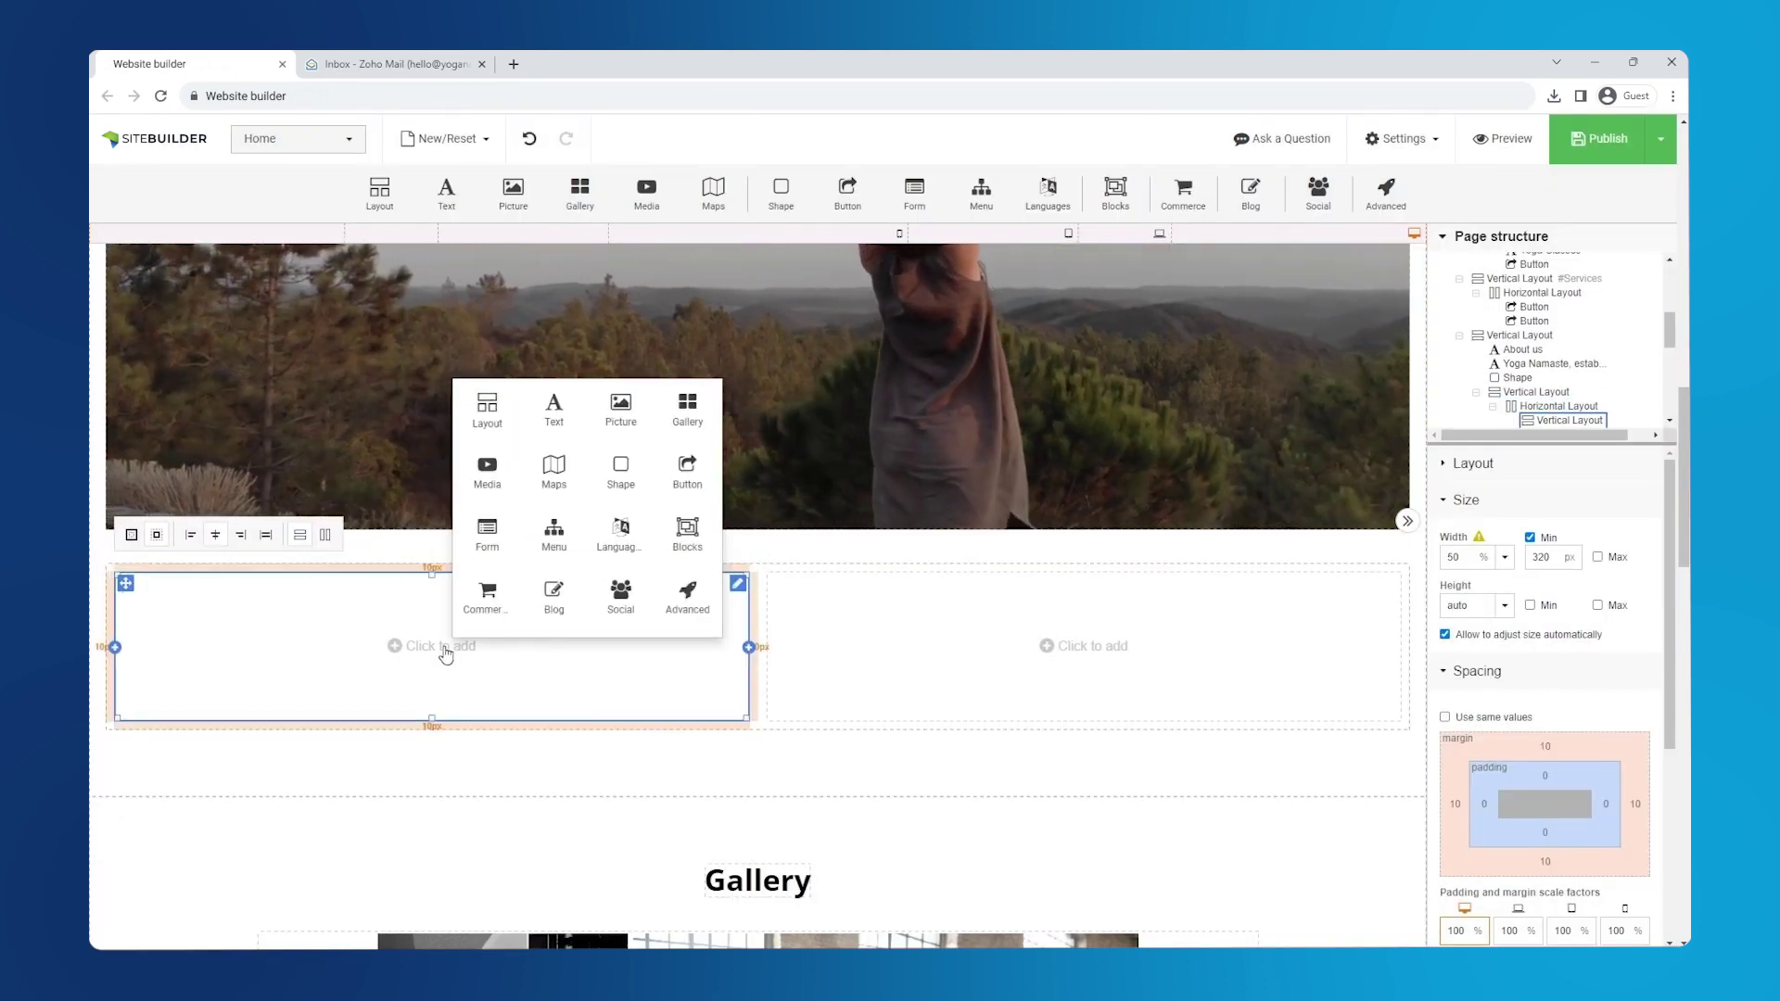
pyautogui.click(630, 425)
pyautogui.click(634, 428)
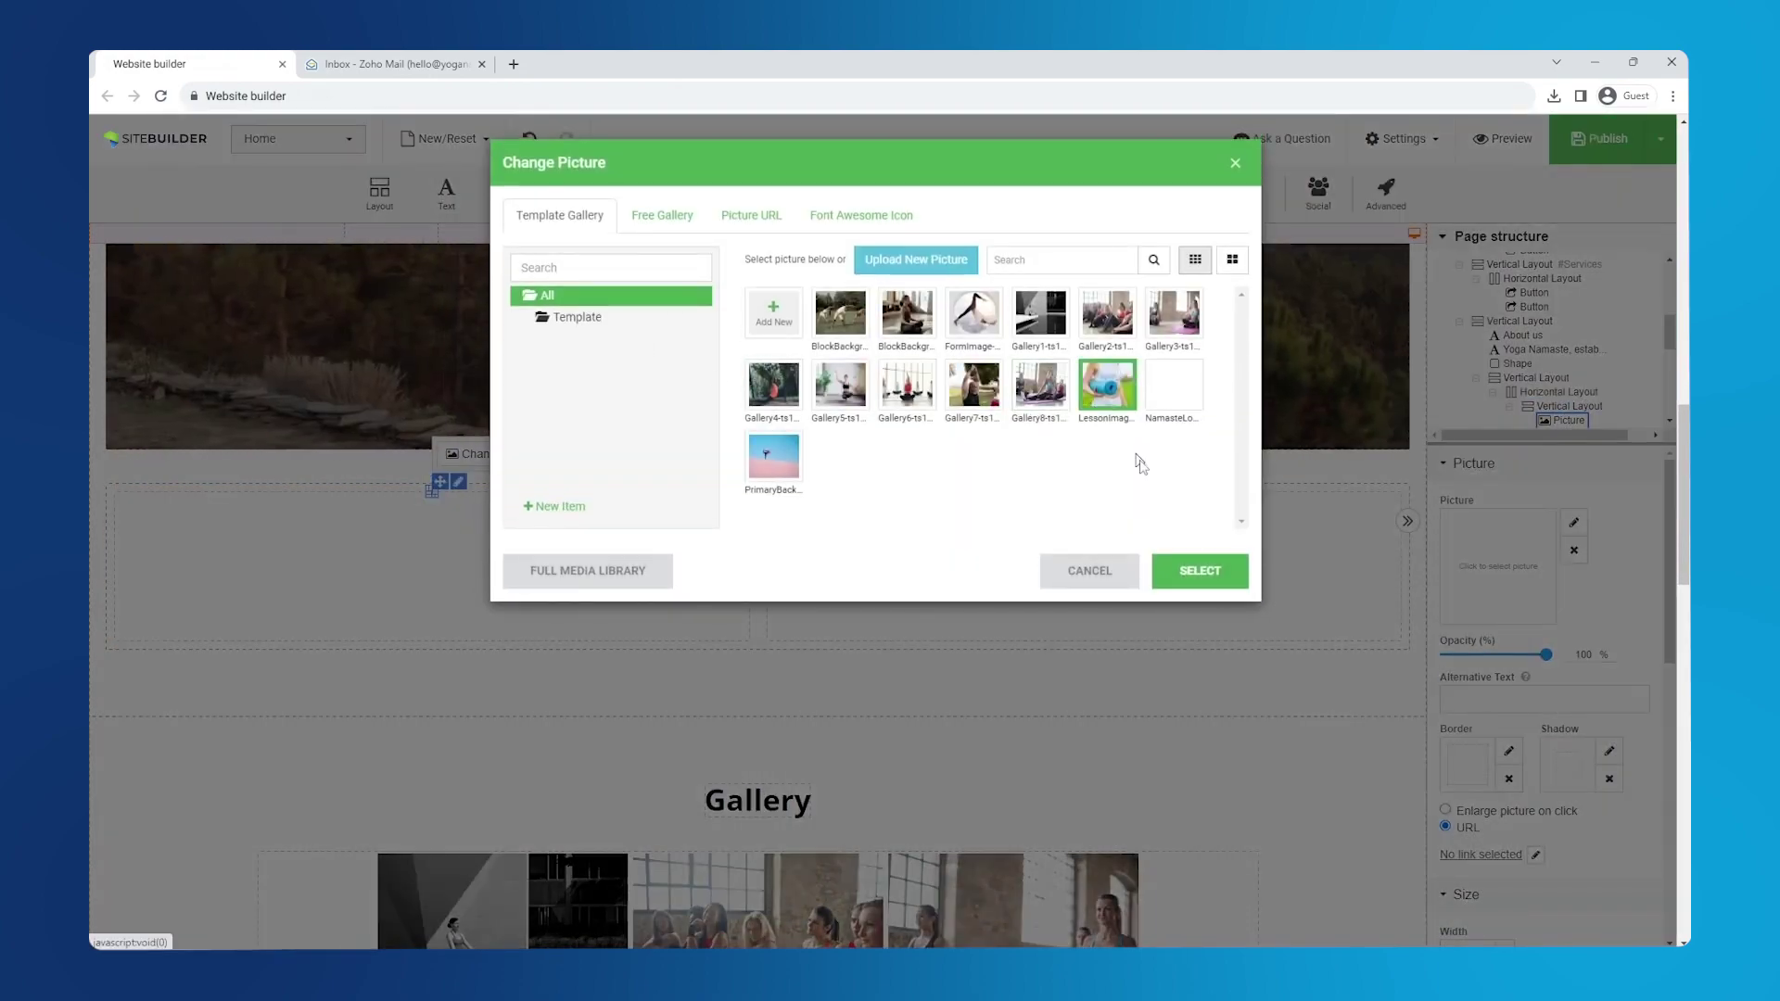
pyautogui.click(1200, 573)
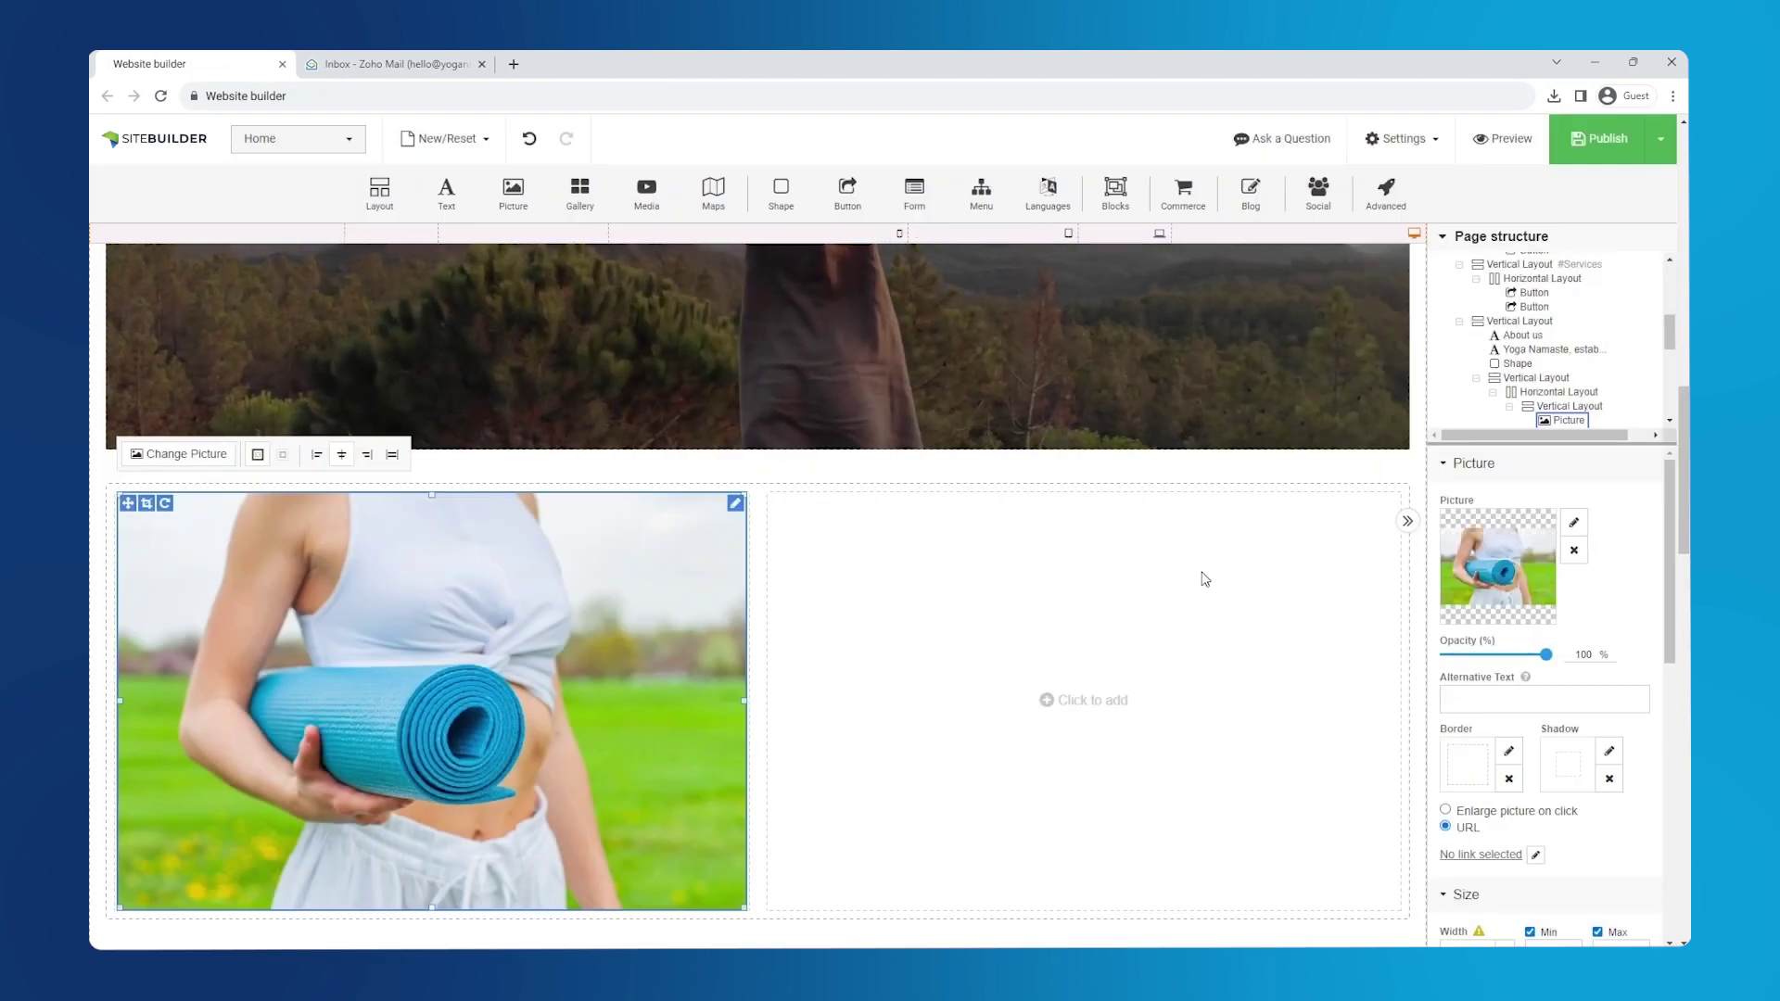
# - Add a 'Sign up for the upcoming session!' Heading 2 text element to the right column
pyautogui.click(1090, 708)
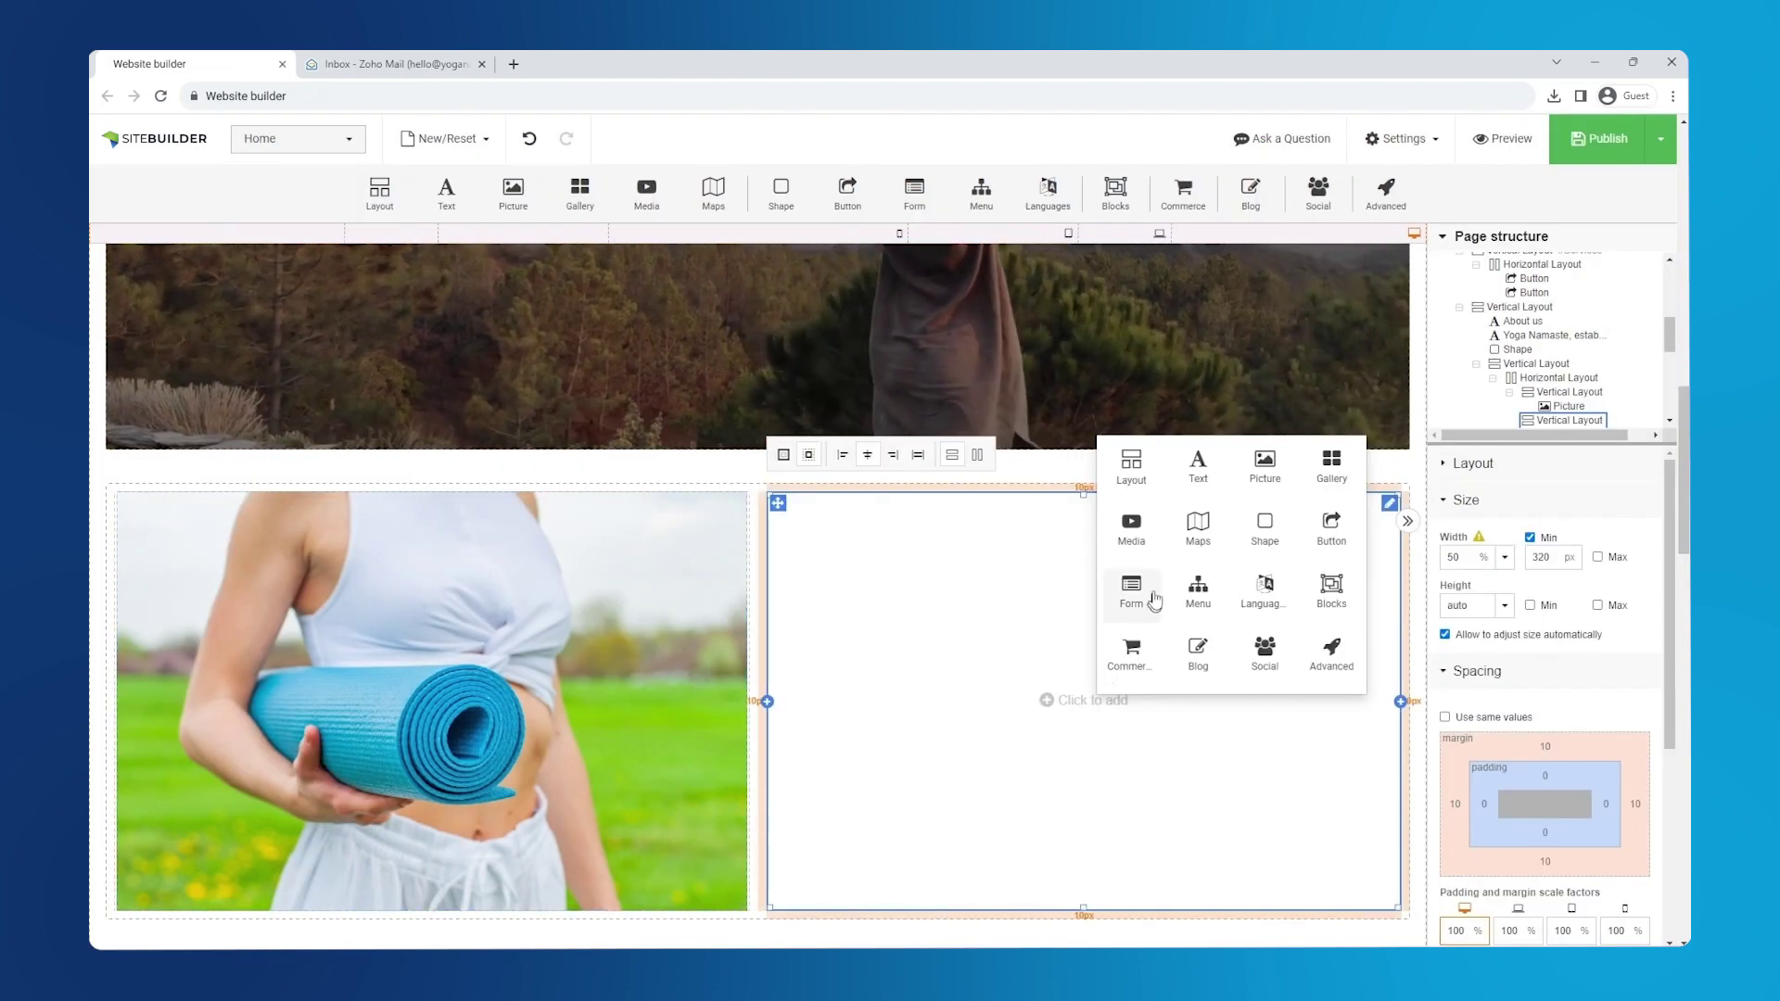
pyautogui.click(1203, 483)
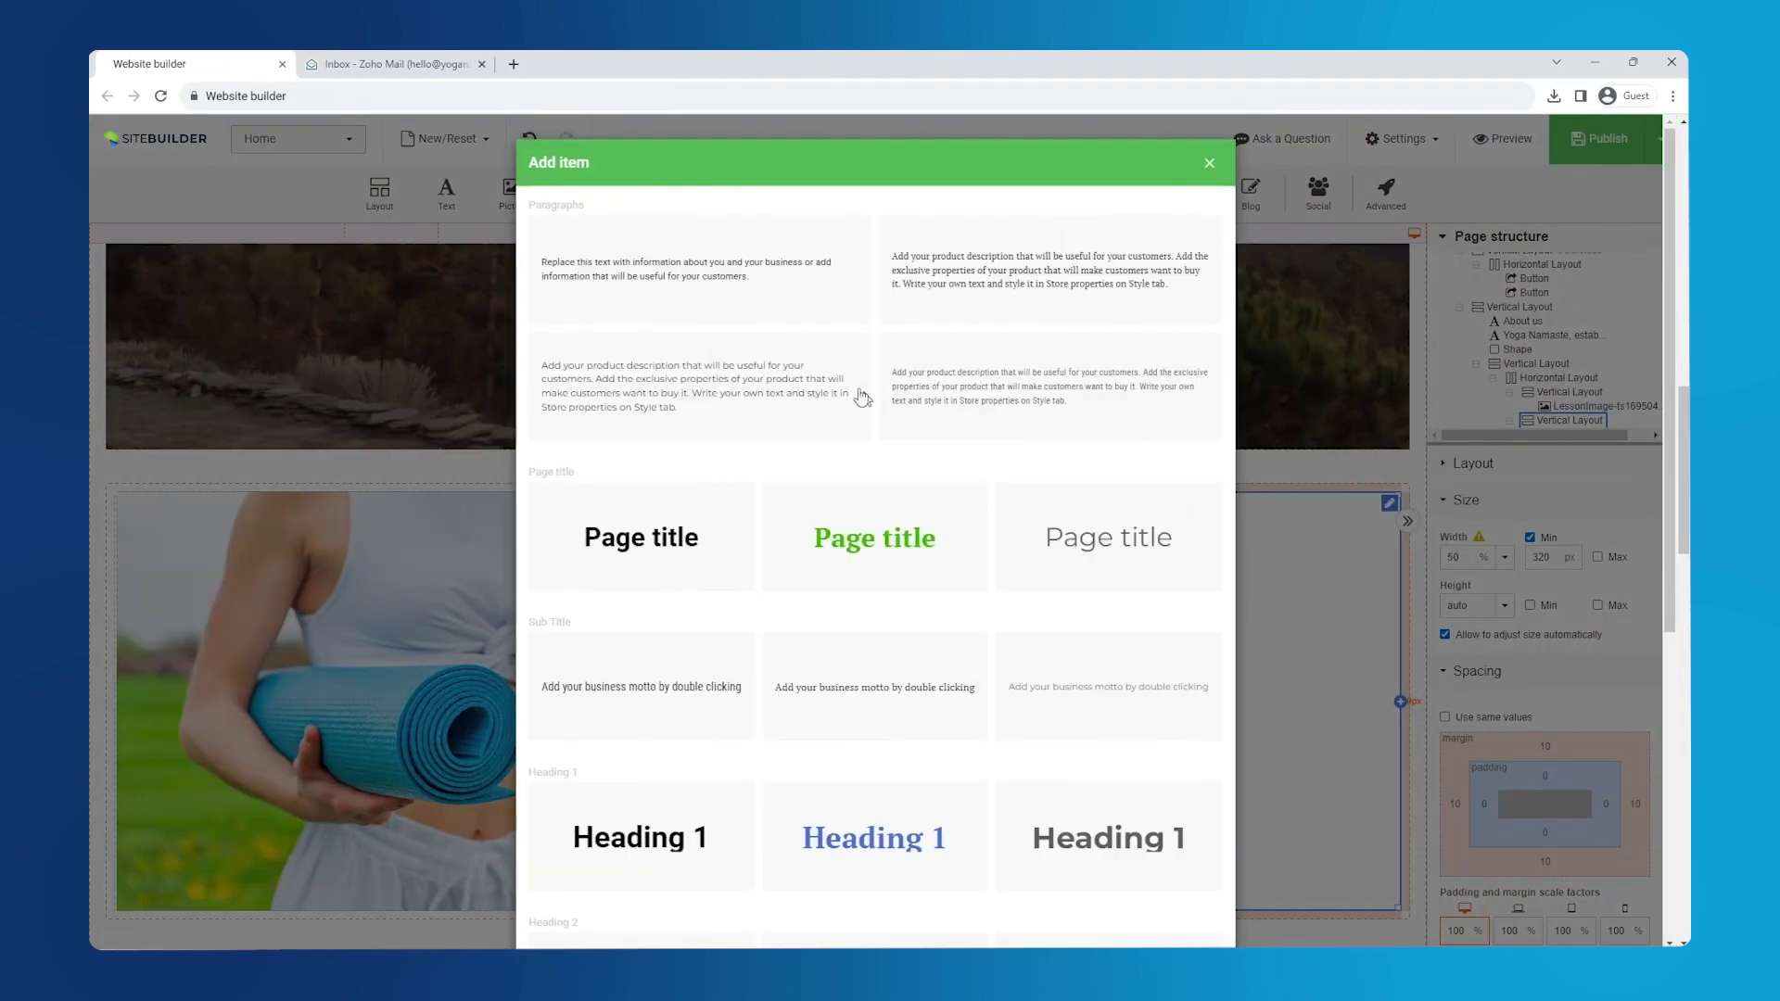
pyautogui.click(795, 295)
pyautogui.doubleClick(881, 527)
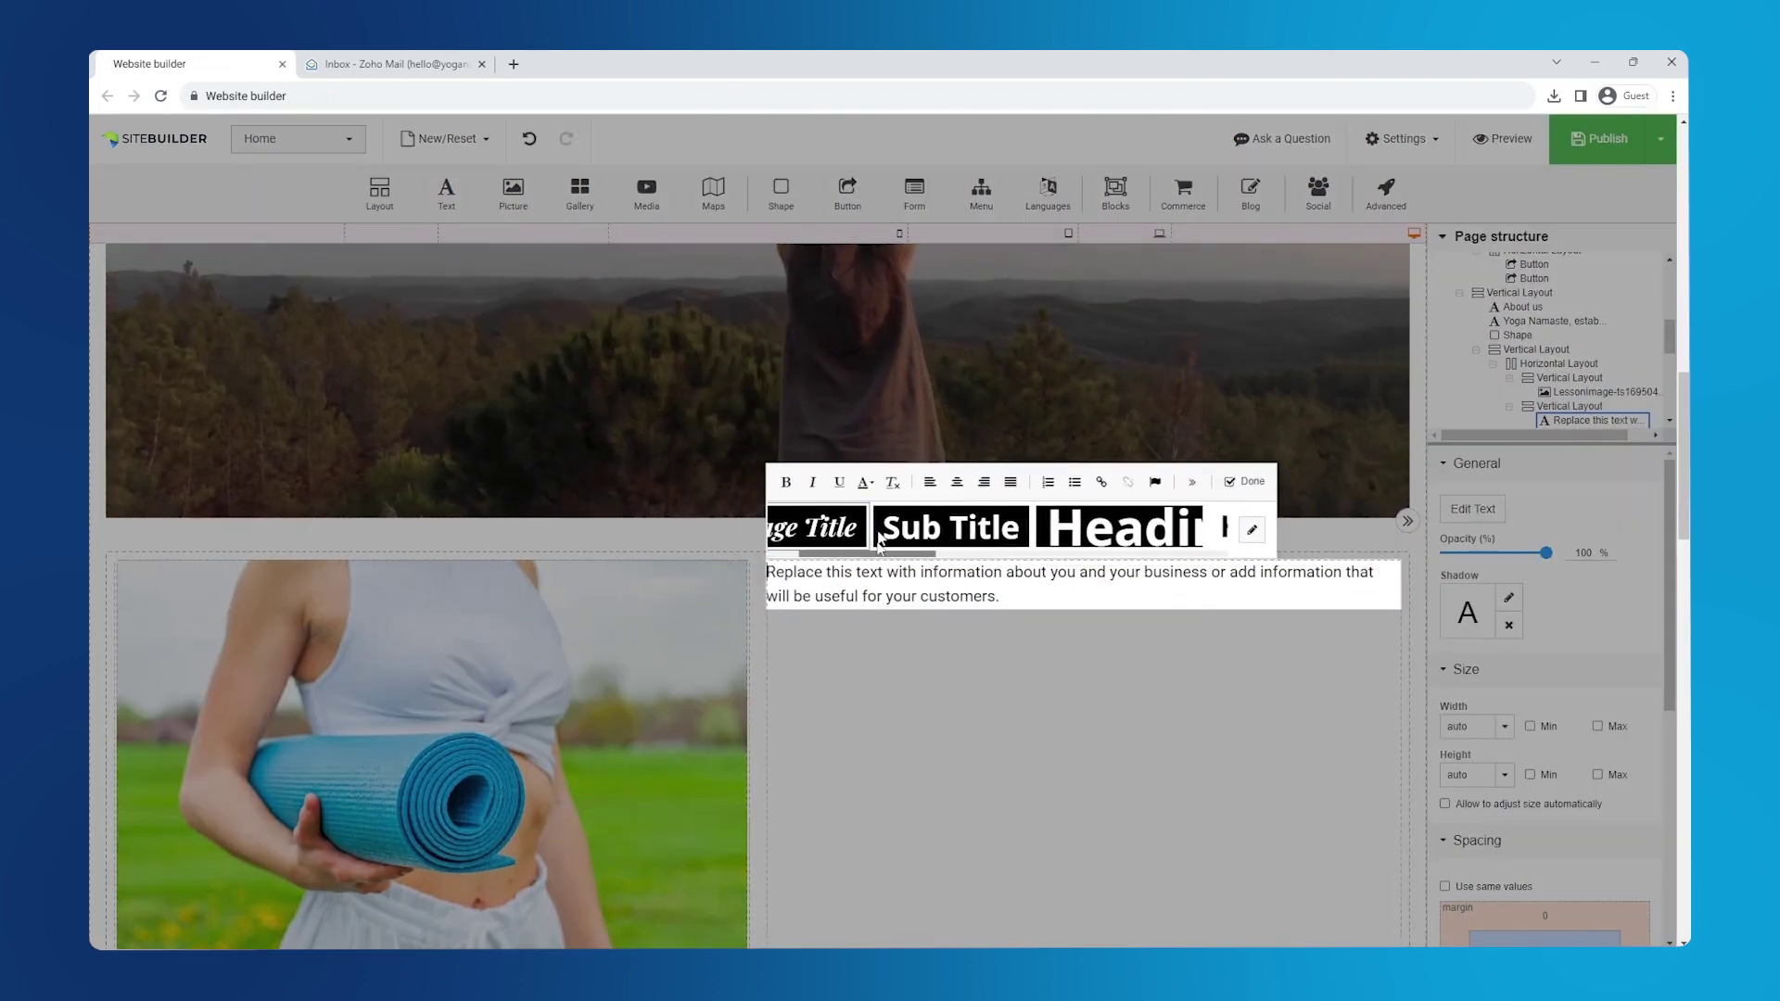
pyautogui.write('Si')
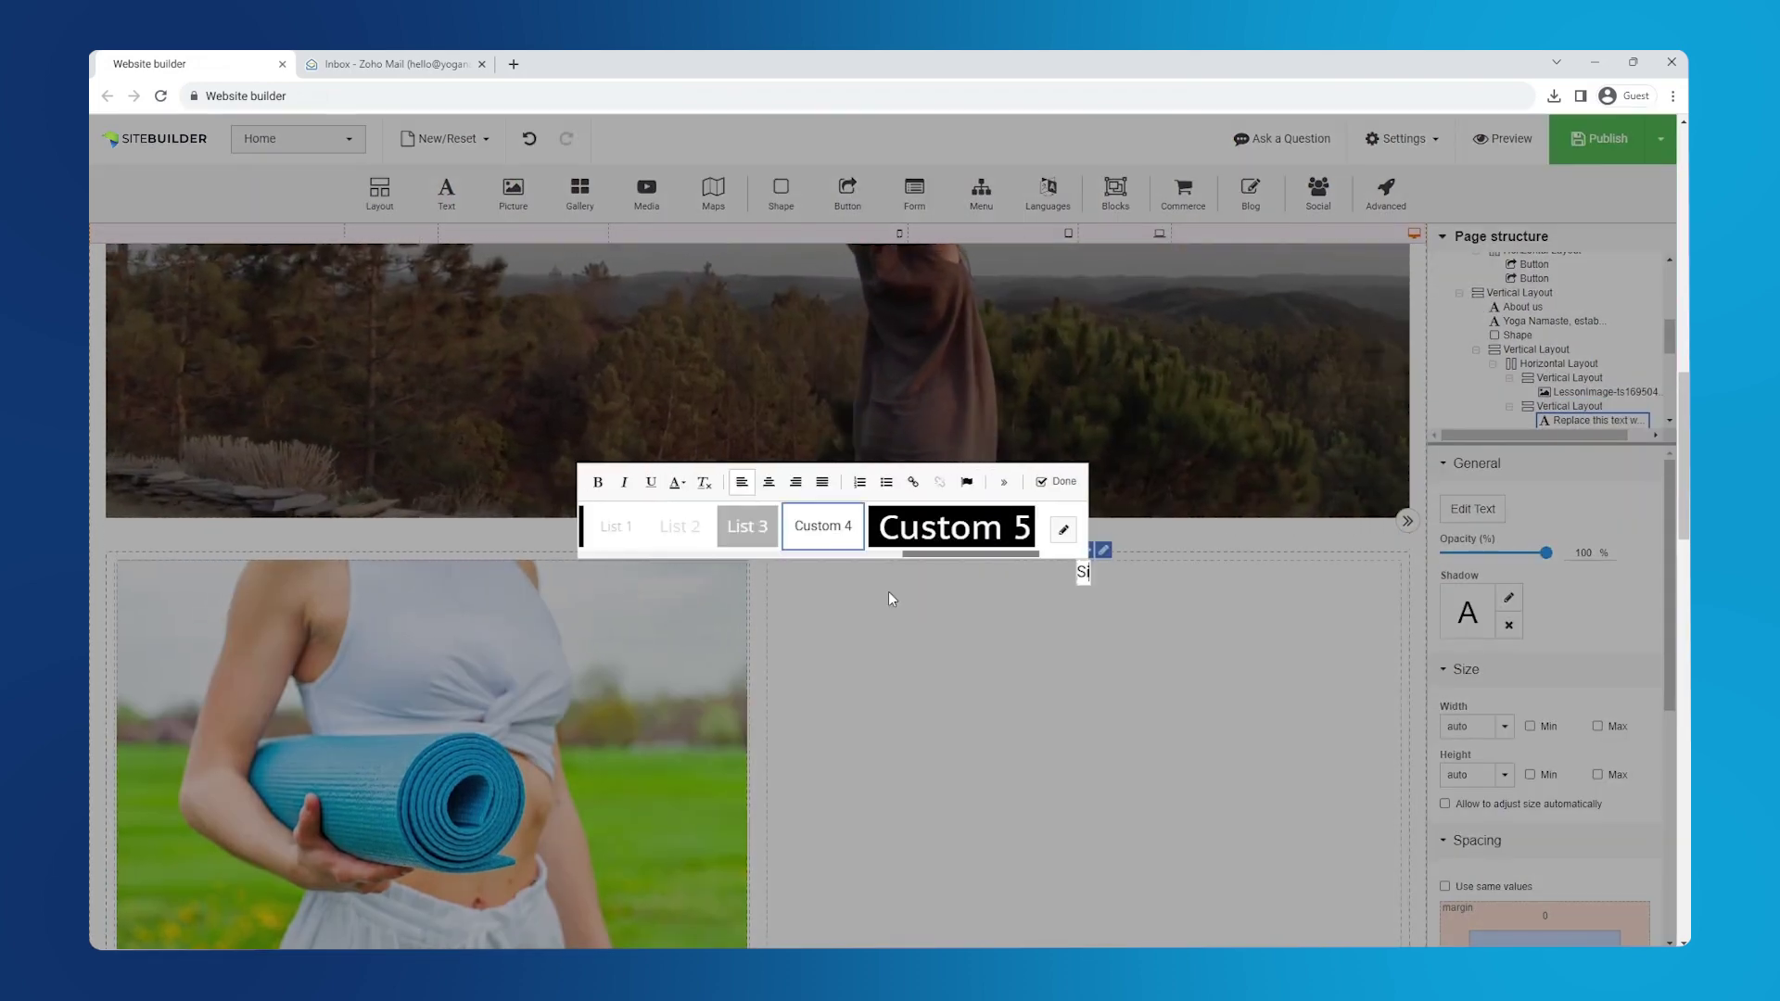
pyautogui.write('gn up for the upcoming session')
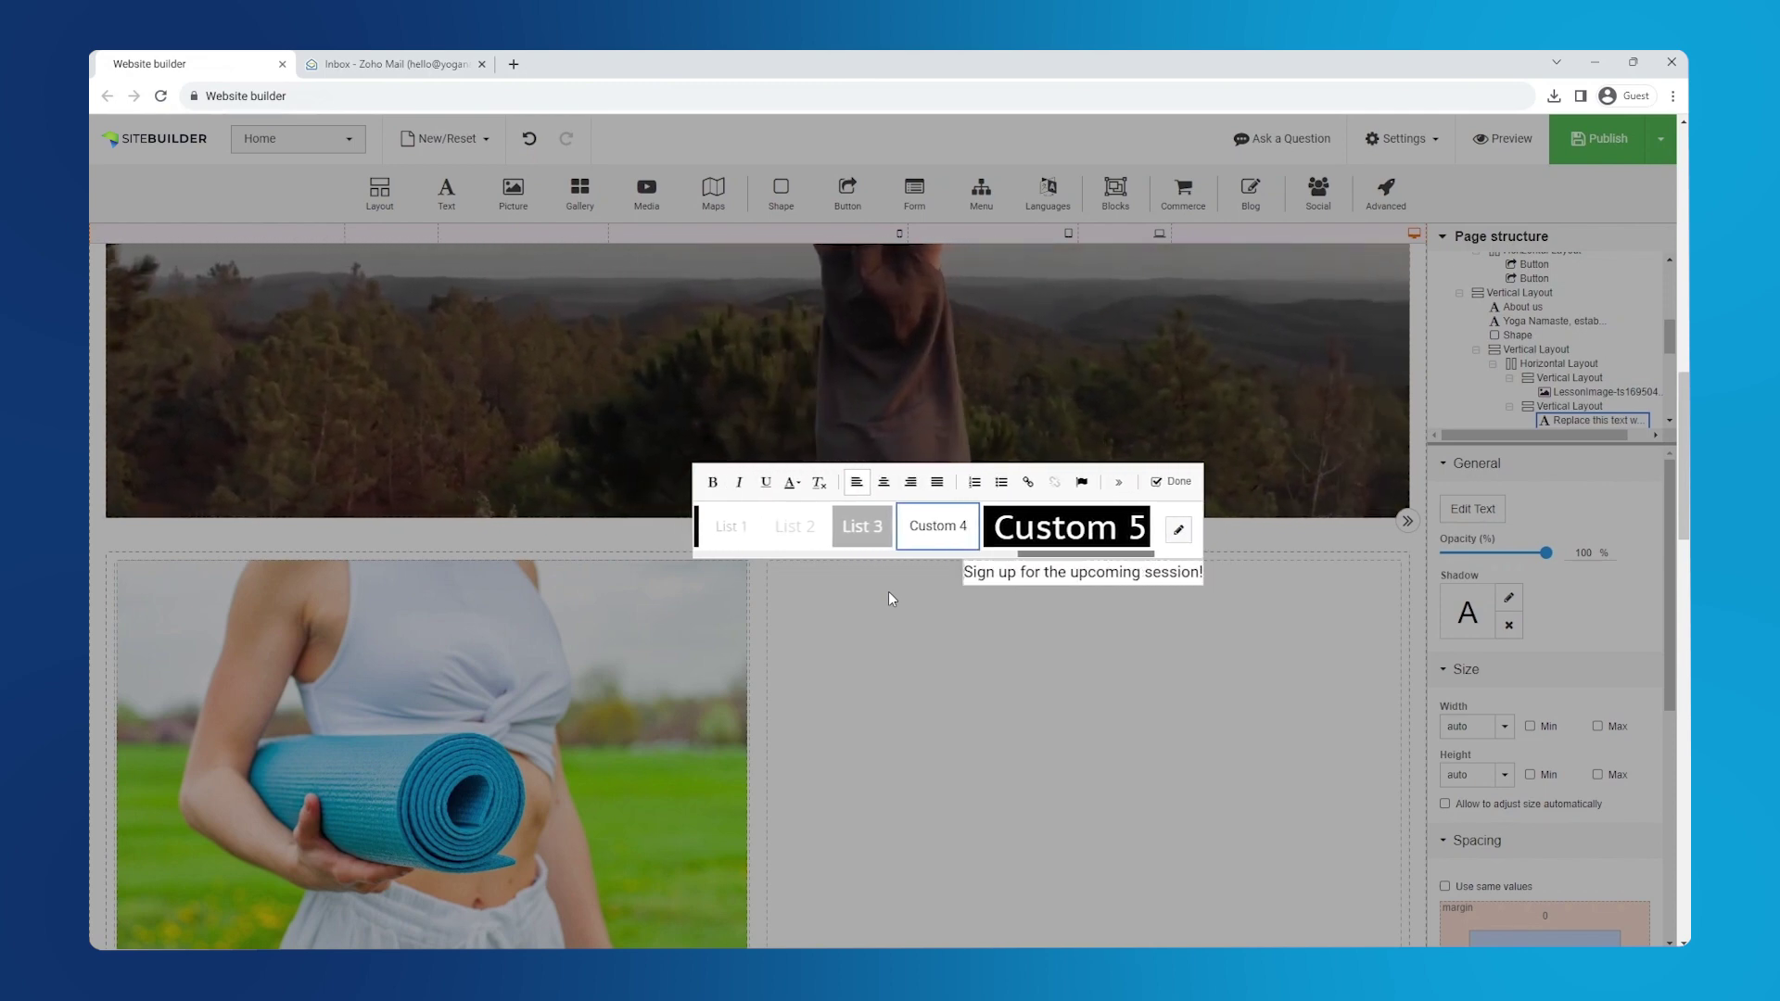
pyautogui.write('!')
pyautogui.moveTo(1052, 553); pyautogui.dragTo(872, 555)
pyautogui.click(838, 527)
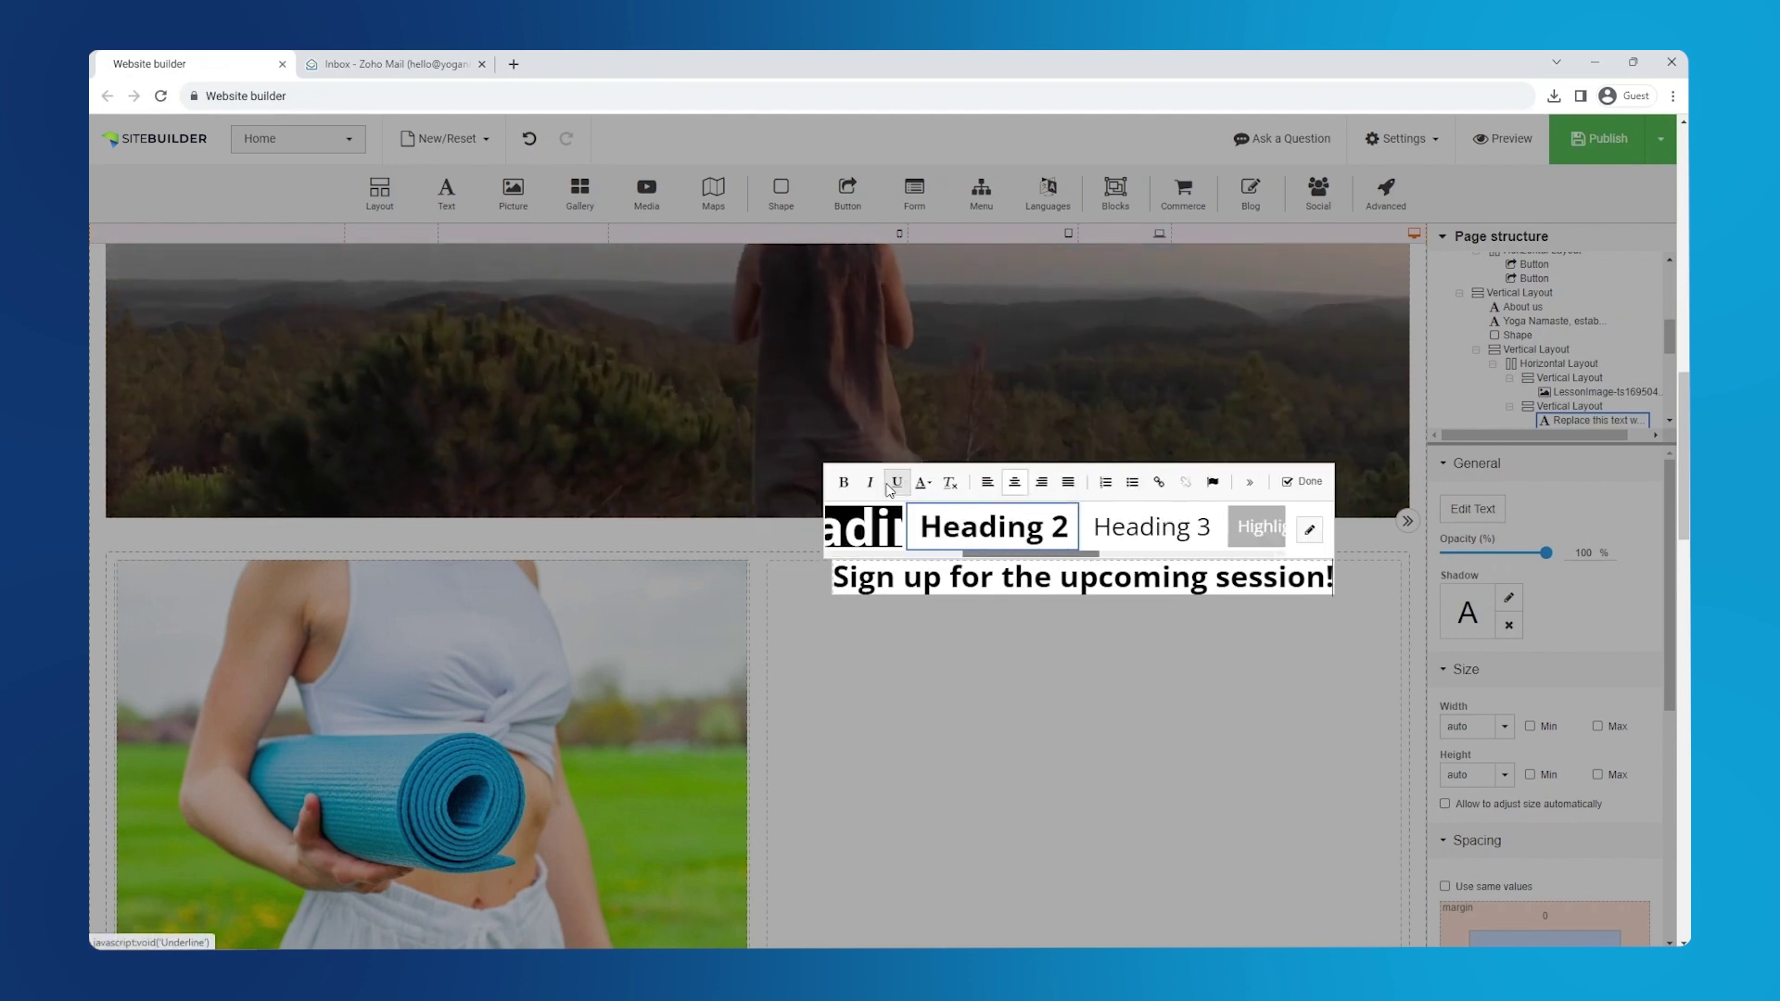
pyautogui.click(1298, 482)
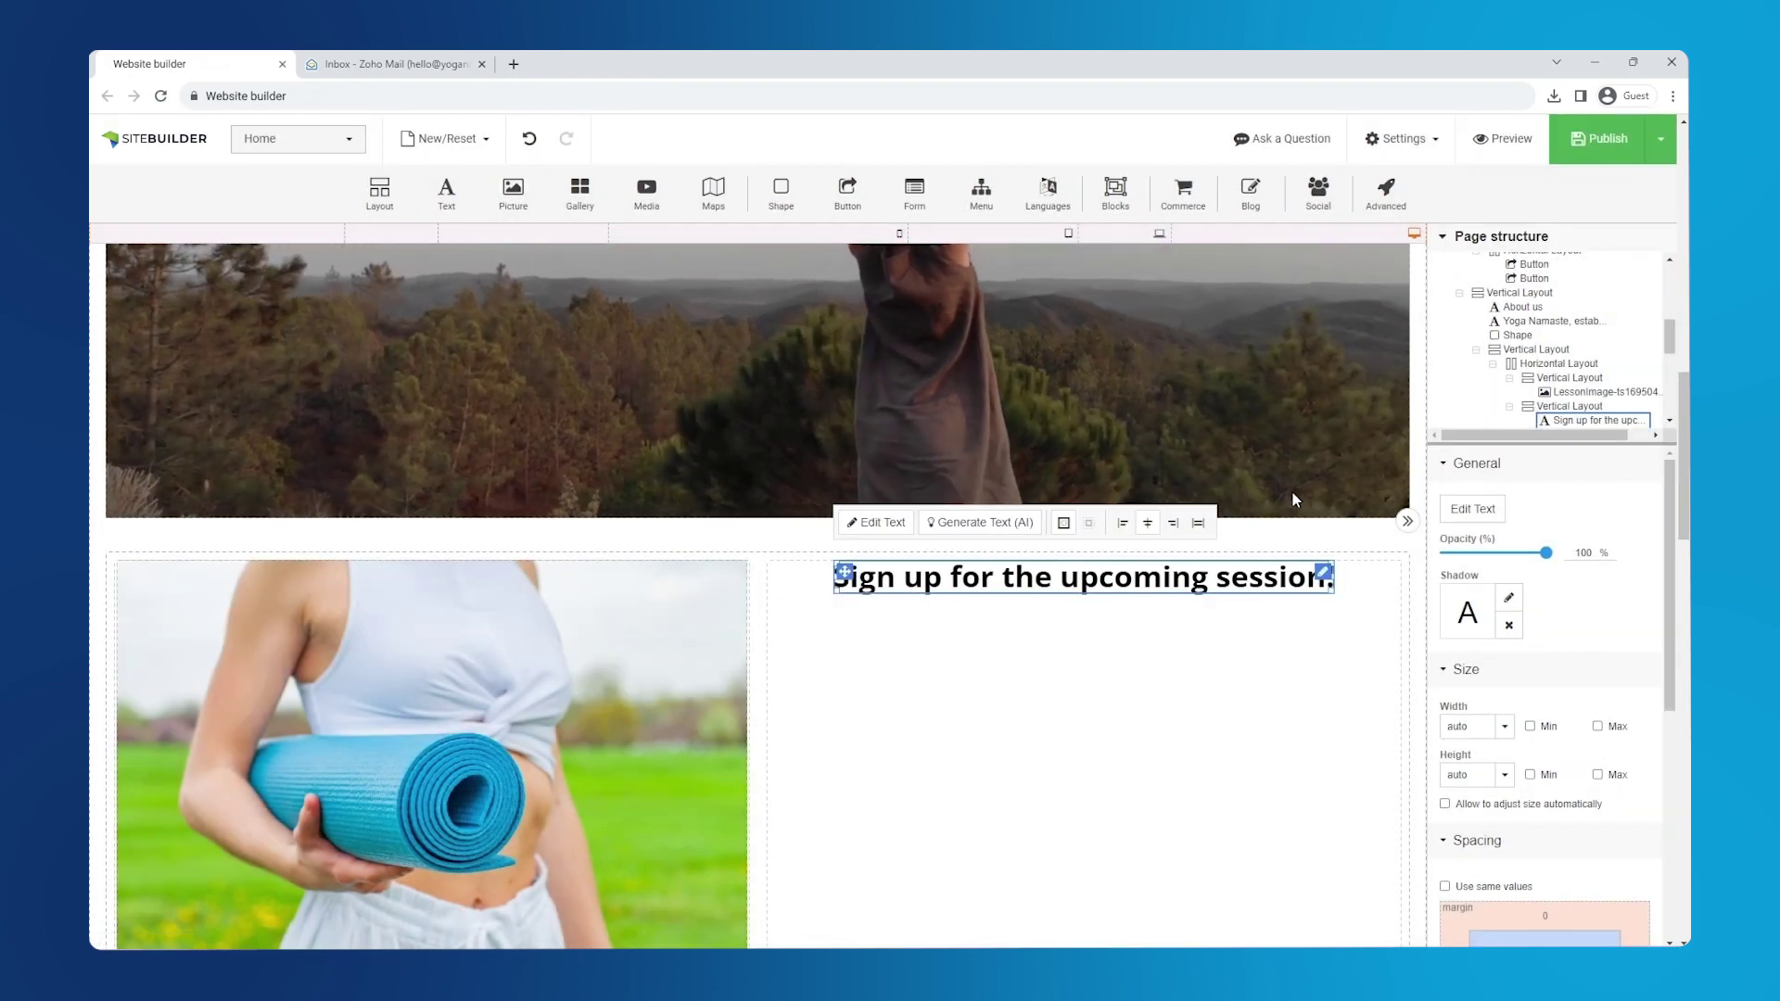
# - Add a centred paragraph below the heading containing the pasted yoga-session description
pyautogui.moveTo(513, 194); pyautogui.dragTo(936, 700)
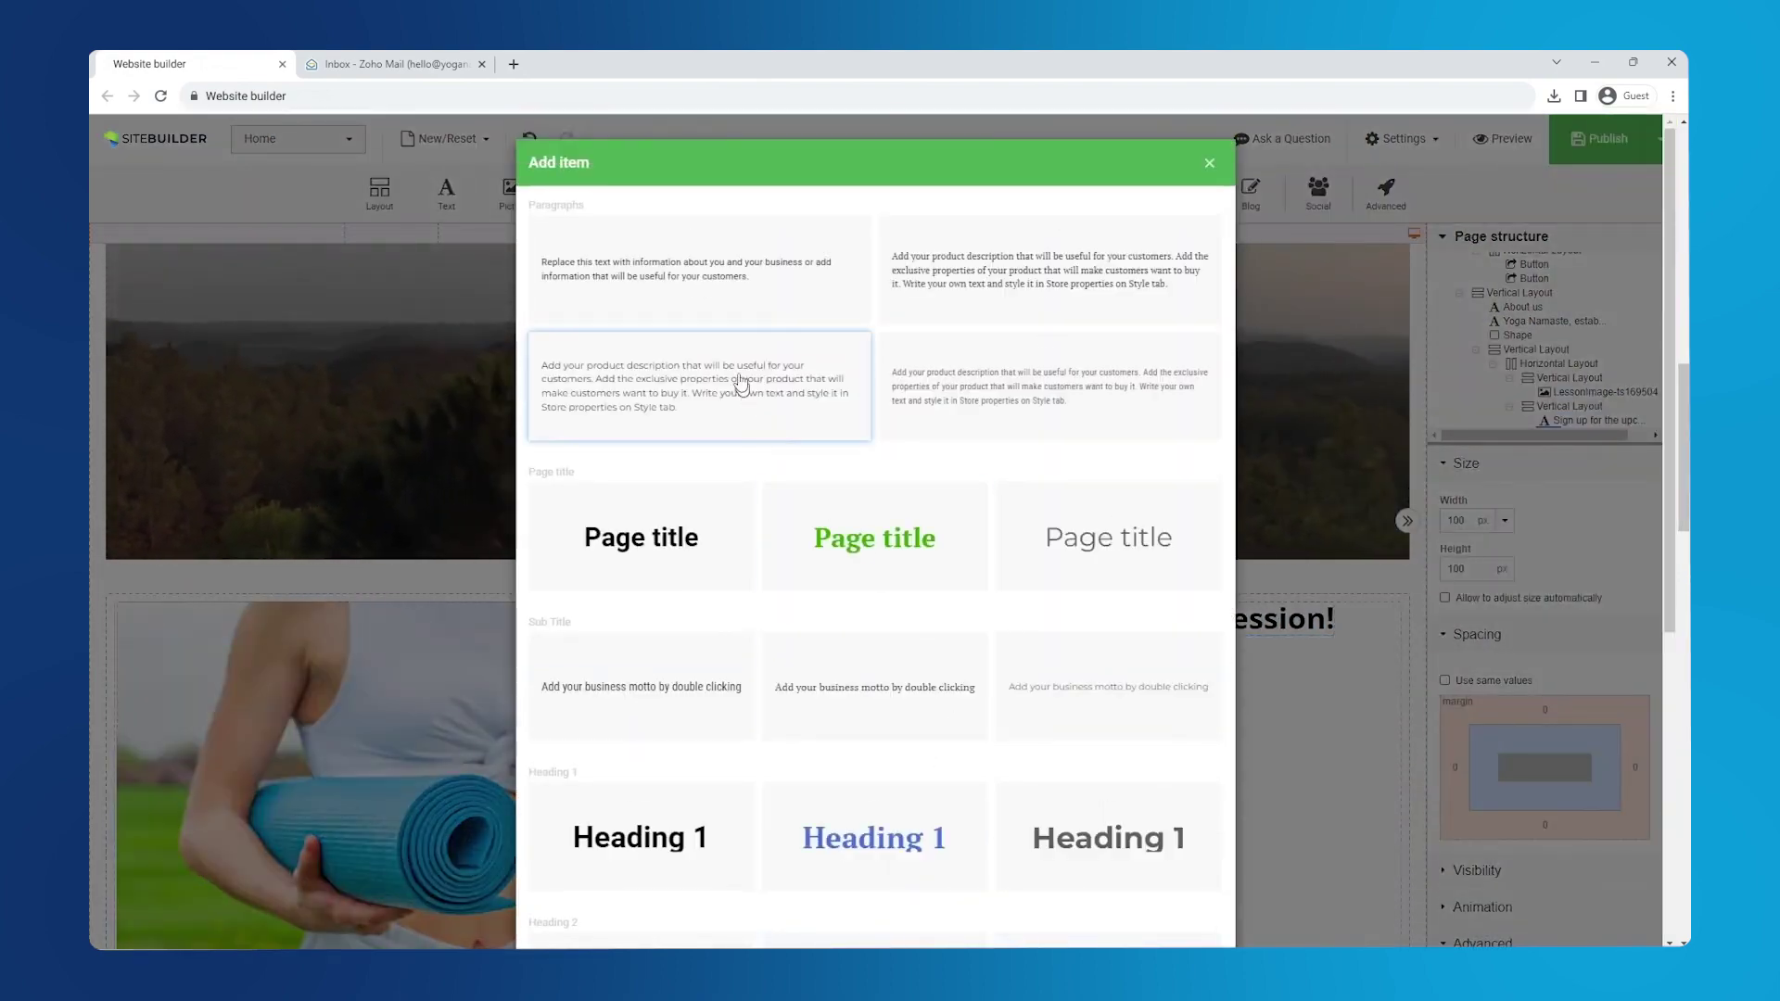
pyautogui.click(710, 302)
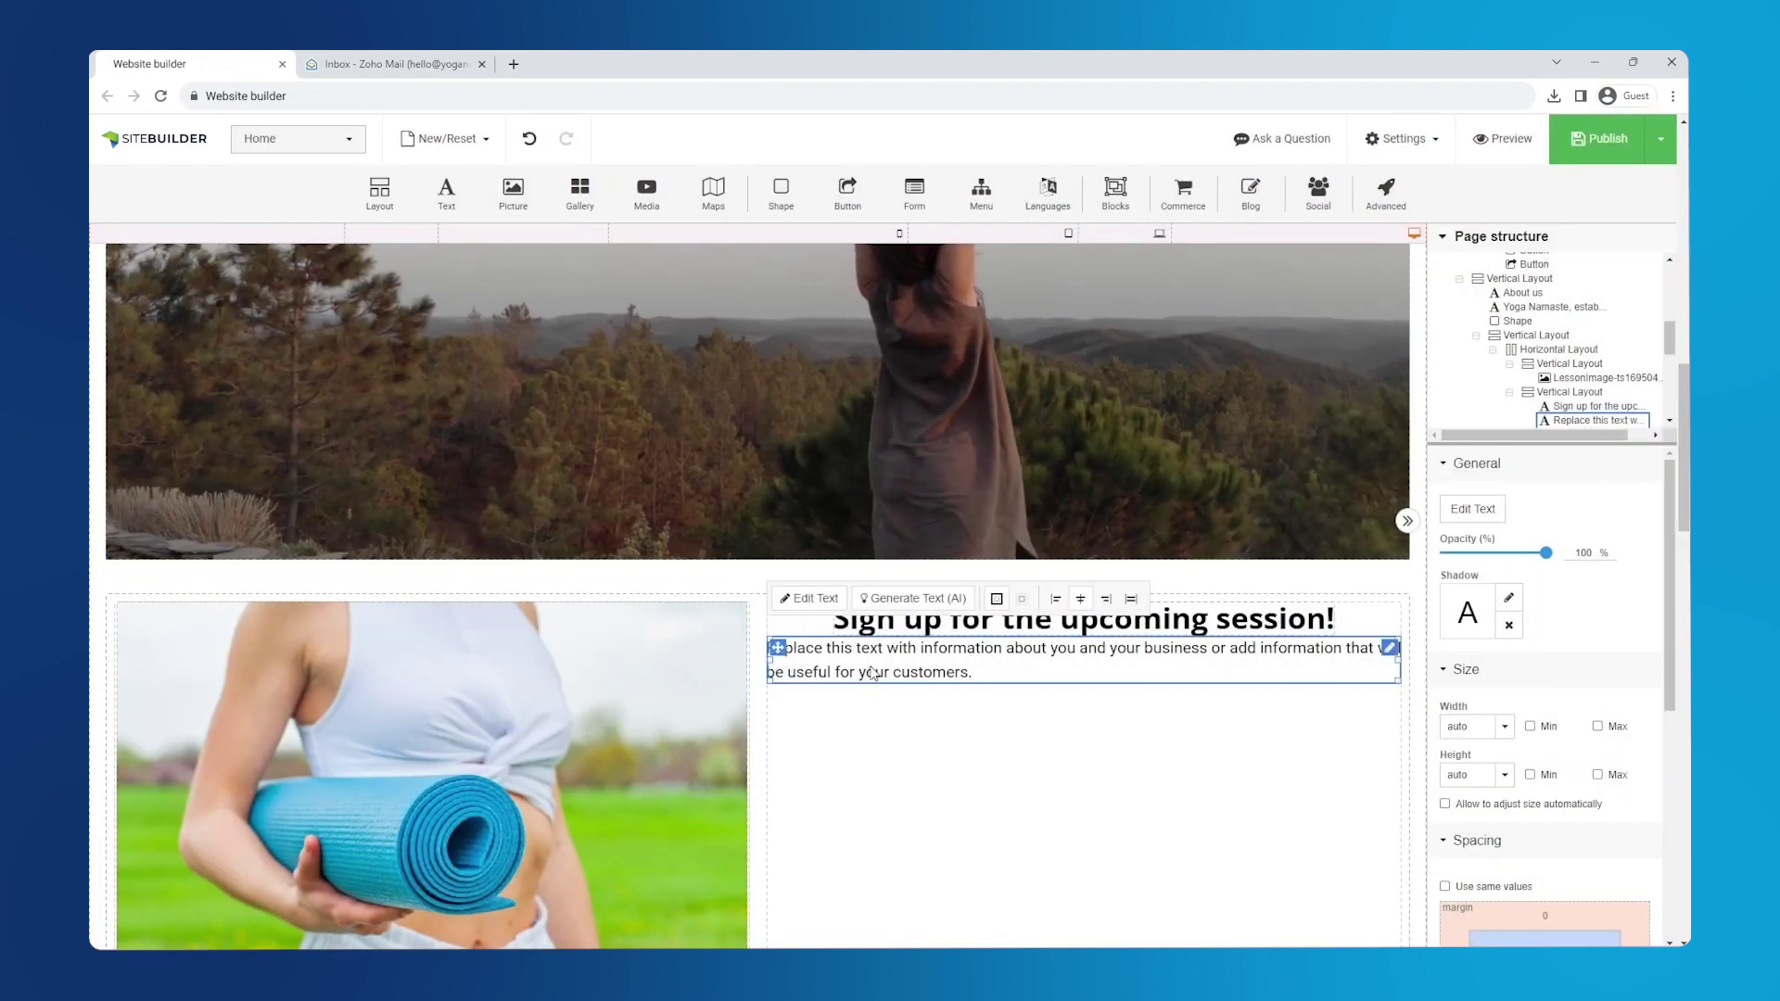
pyautogui.doubleClick(870, 648)
pyautogui.hotkey('ctrl', 'a')
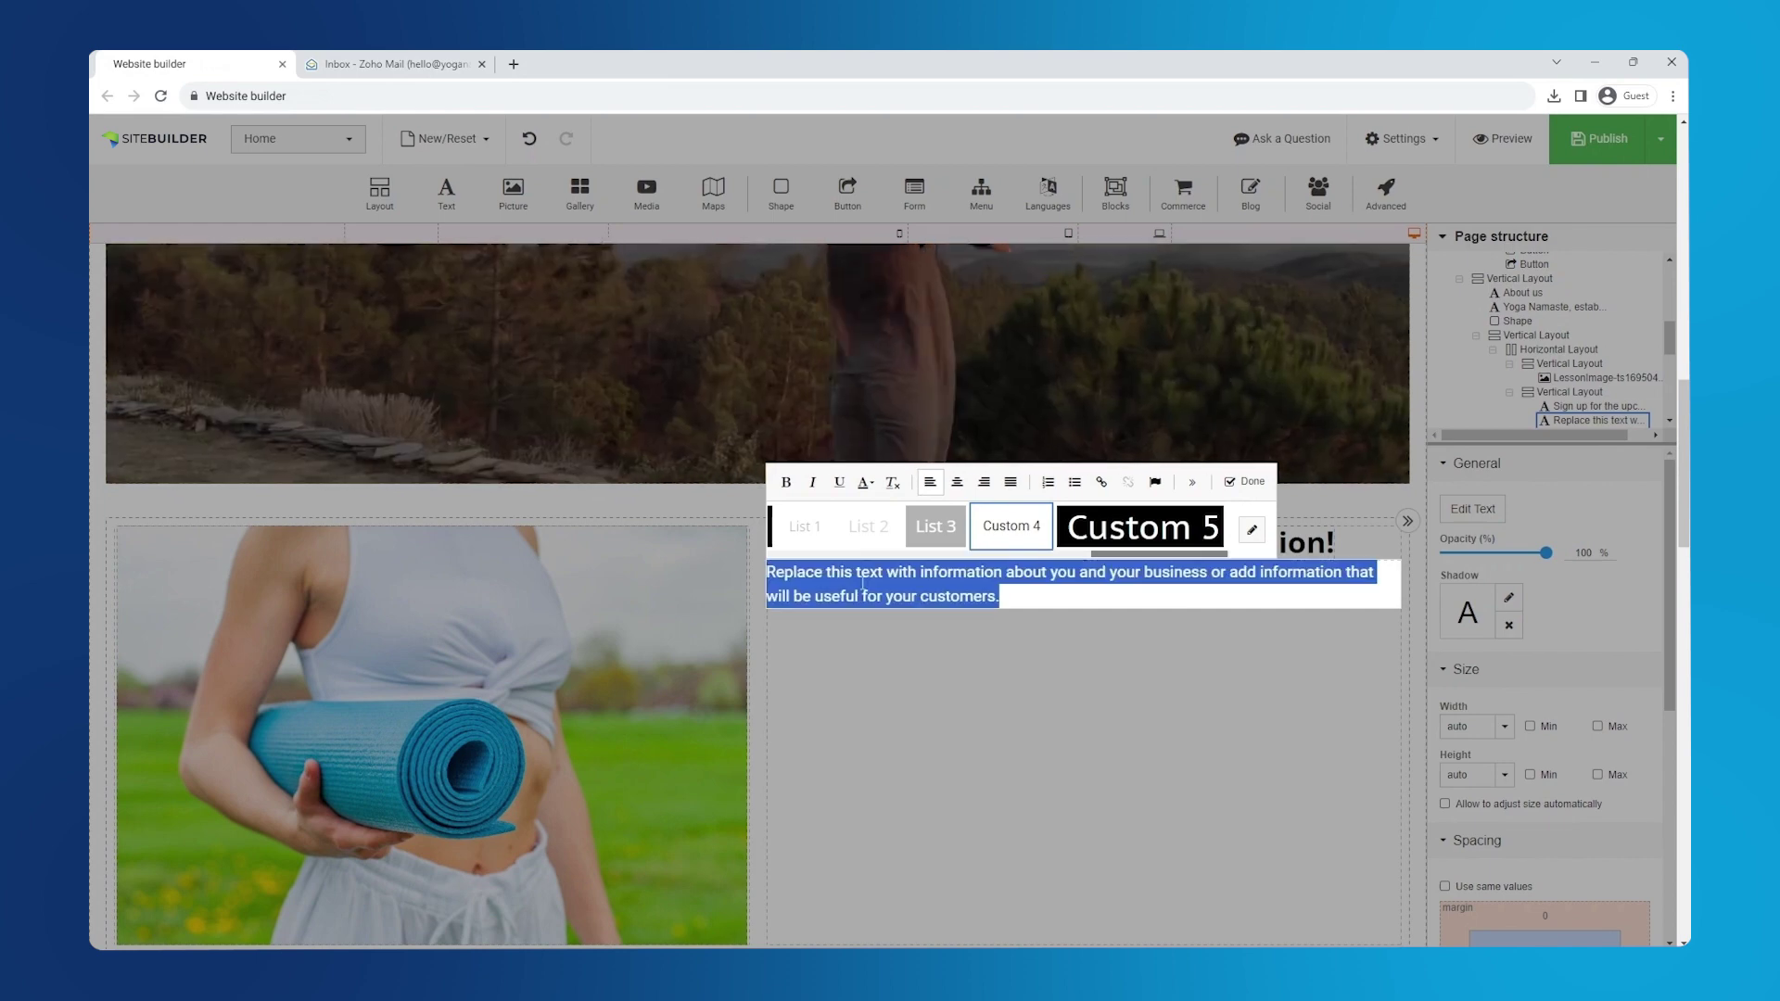
pyautogui.write('Join us for our upcoming group yoga session, where you can rejuvenate your body and mind in a welcoming and tranquil environment. Our experienced and certified yoga coaches will guide you through a harmonious blend of yoga poses, breathing exercises, and mindfulness techniques, perfect for all levels of experience.')
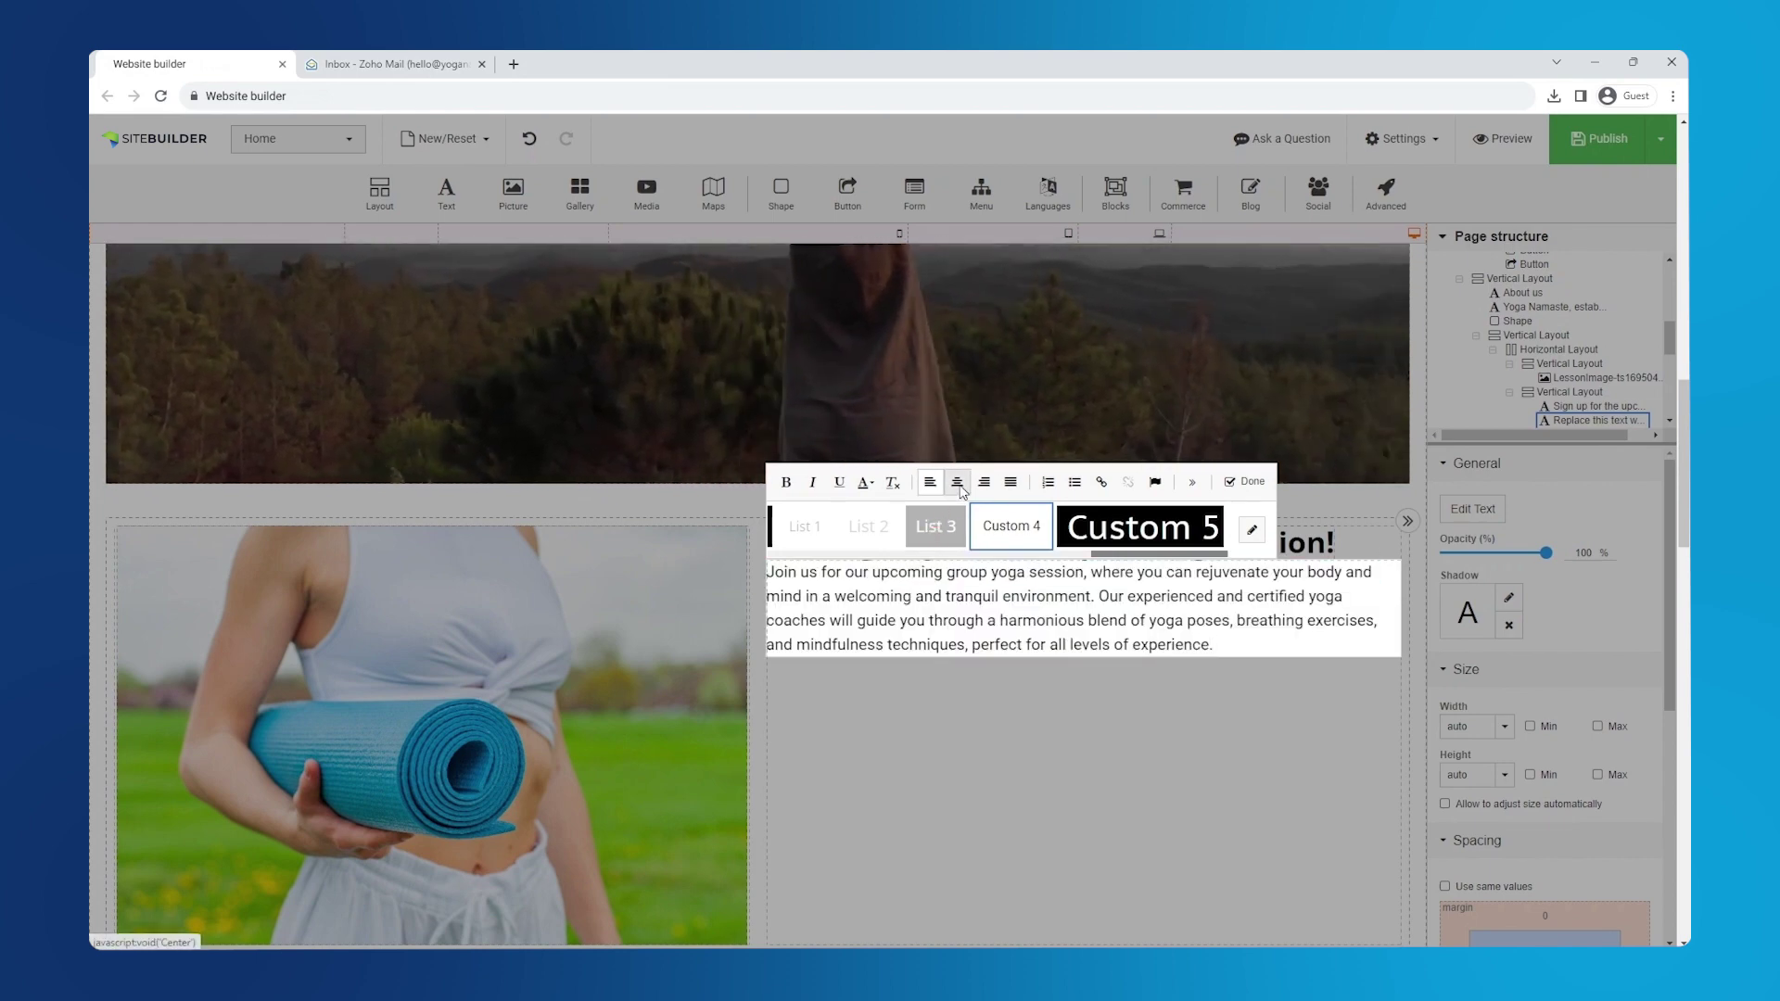
pyautogui.click(957, 481)
pyautogui.click(1071, 554)
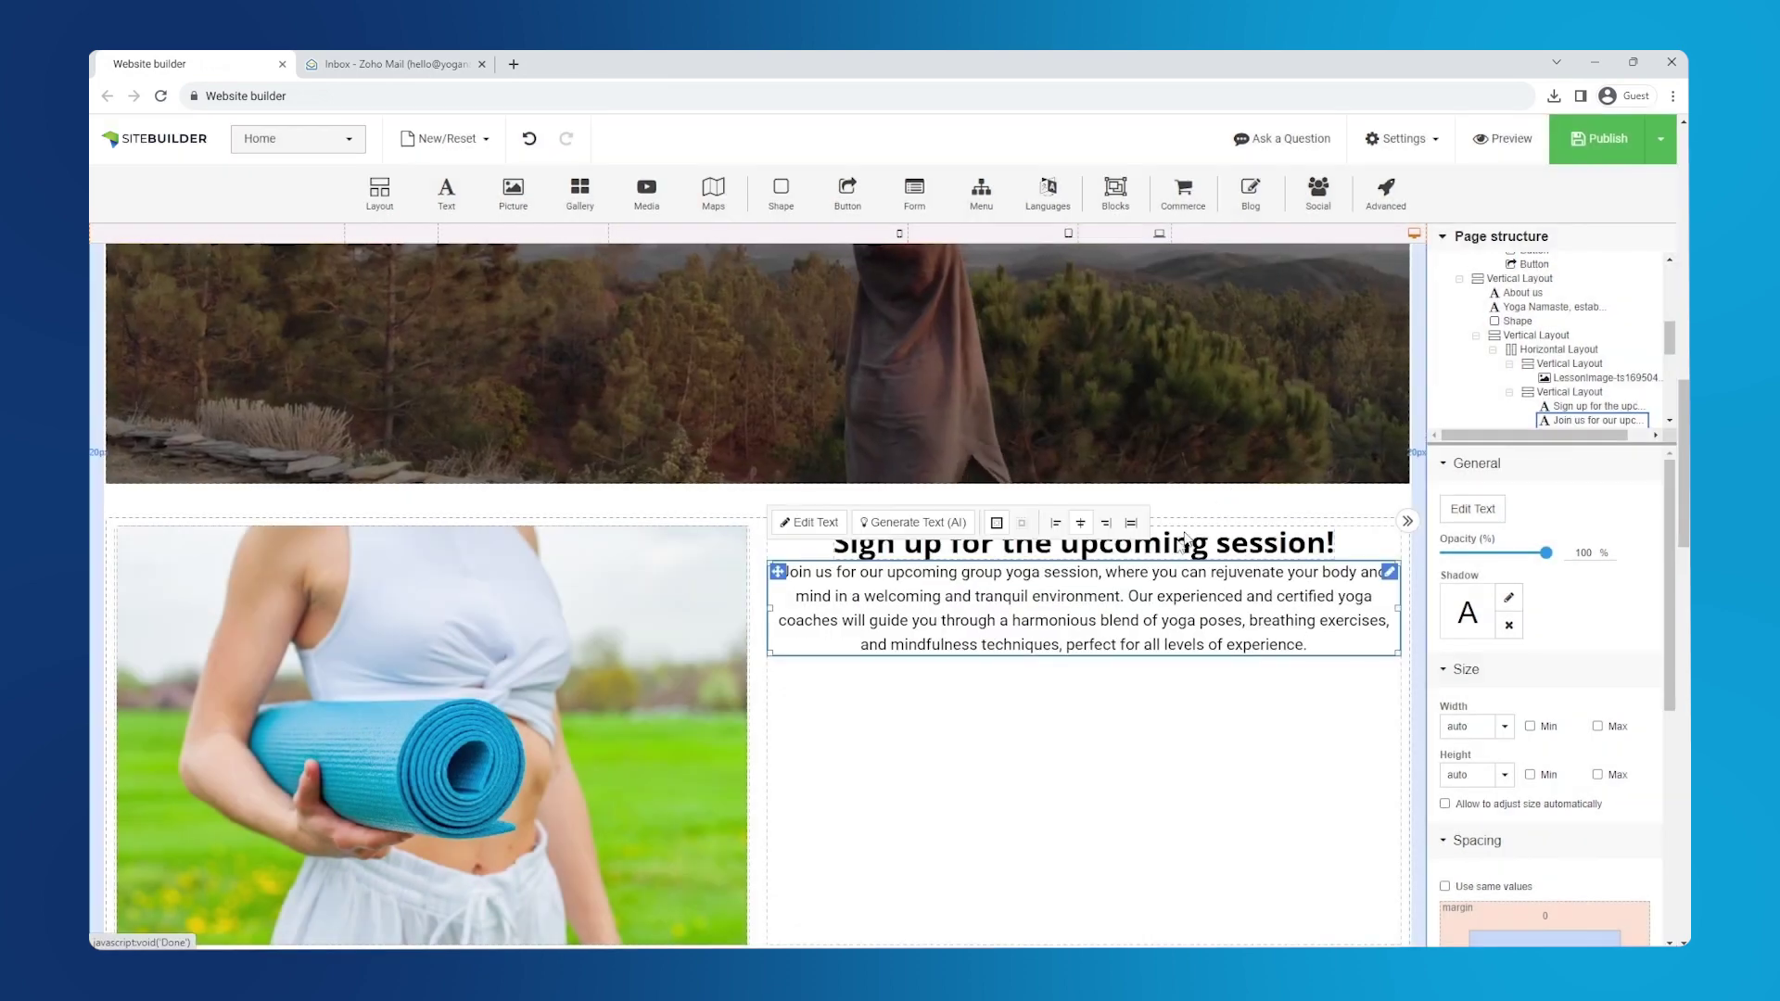
# - Give the sign-up heading 20 px margins on all sides
pyautogui.click(1026, 553)
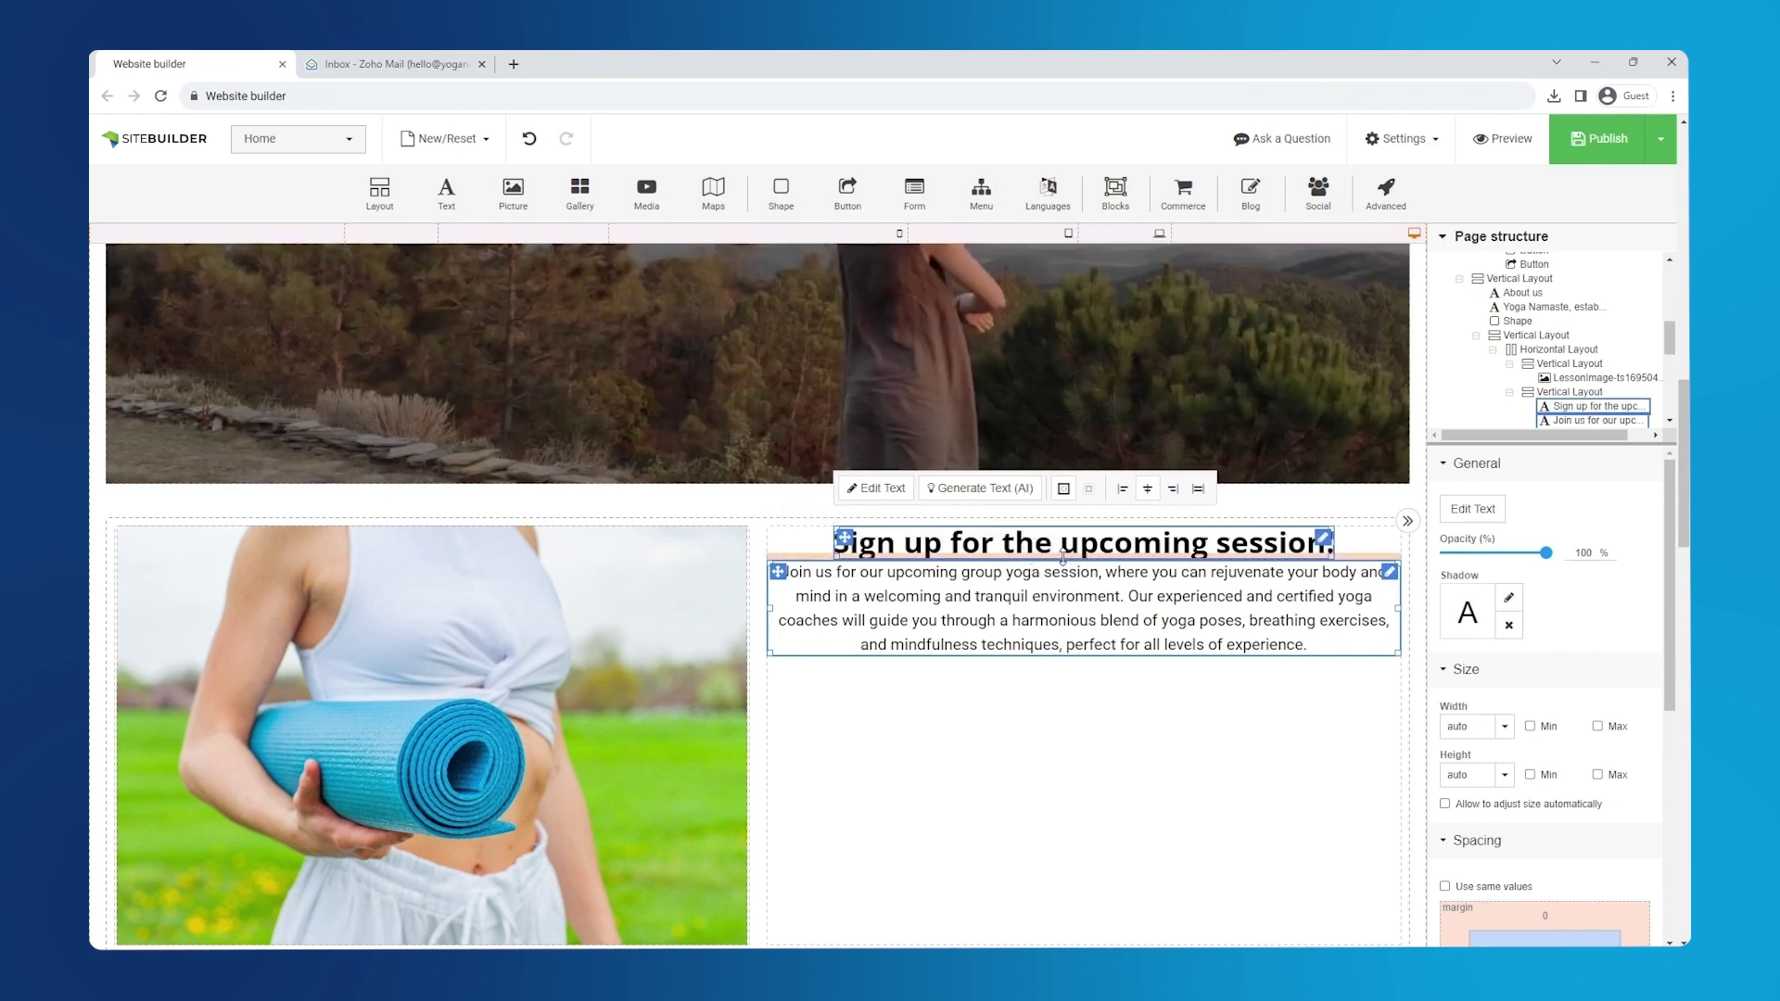
pyautogui.scroll(-3, 1520, 672)
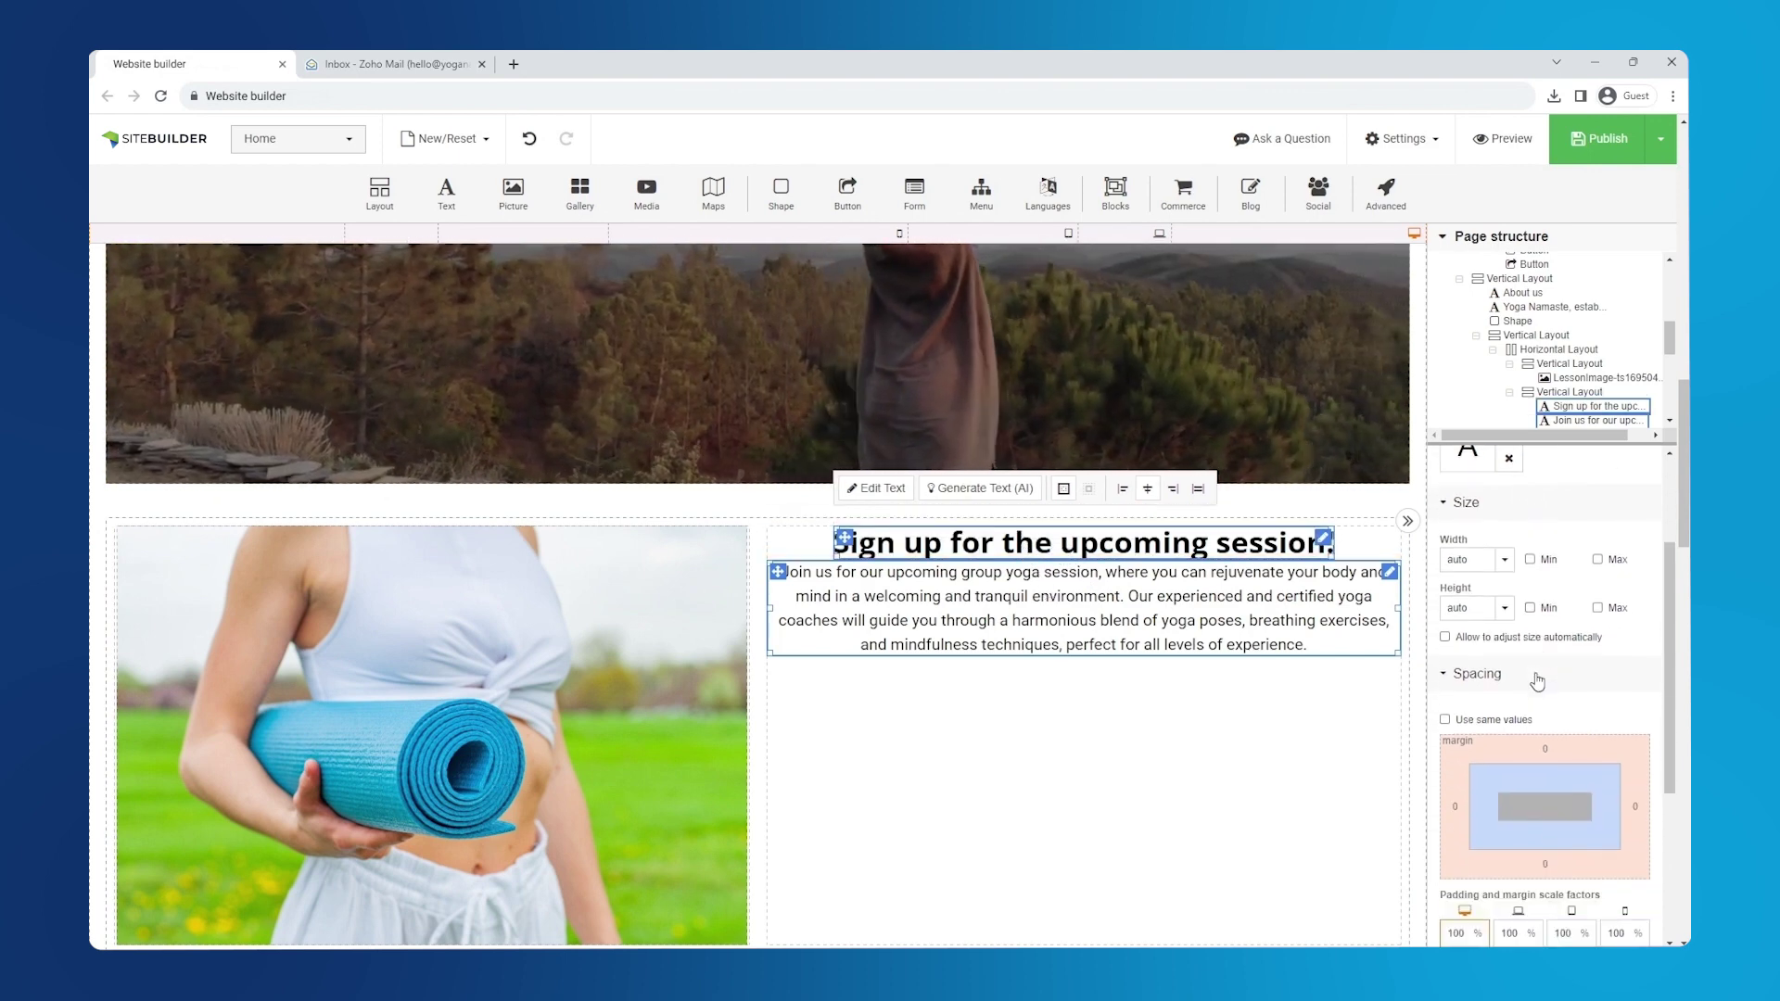
pyautogui.click(1444, 637)
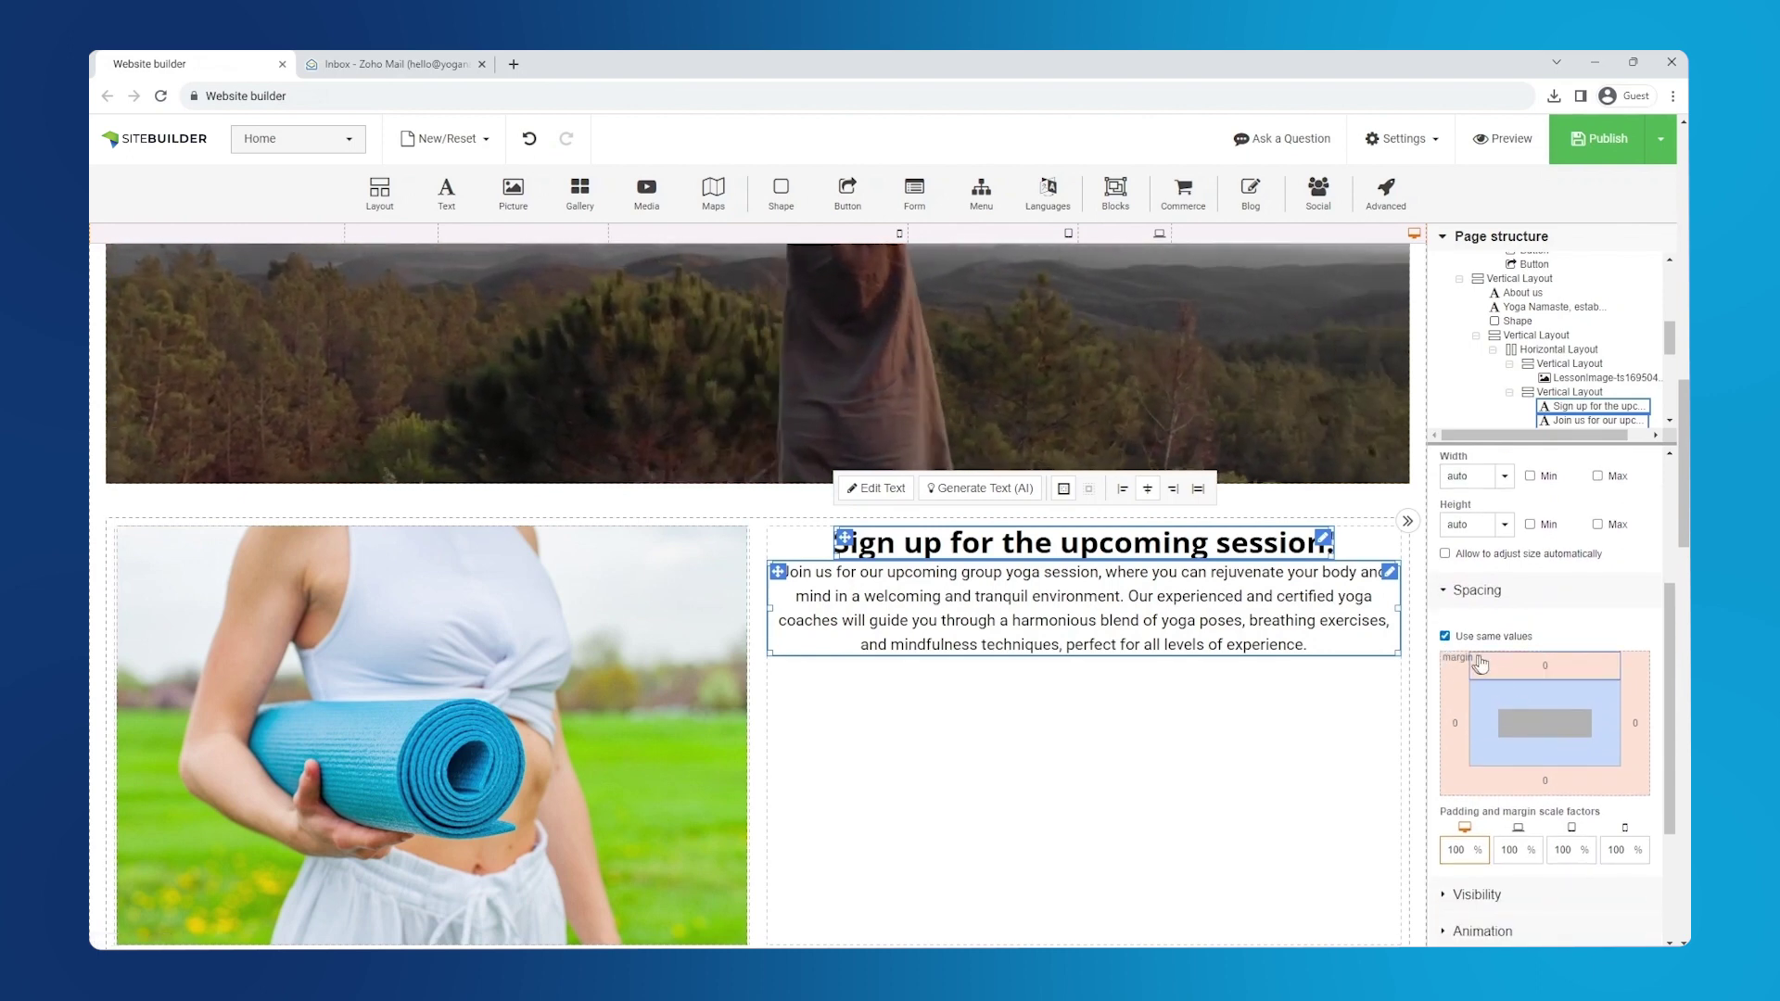
pyautogui.click(1532, 666)
pyautogui.write('20')
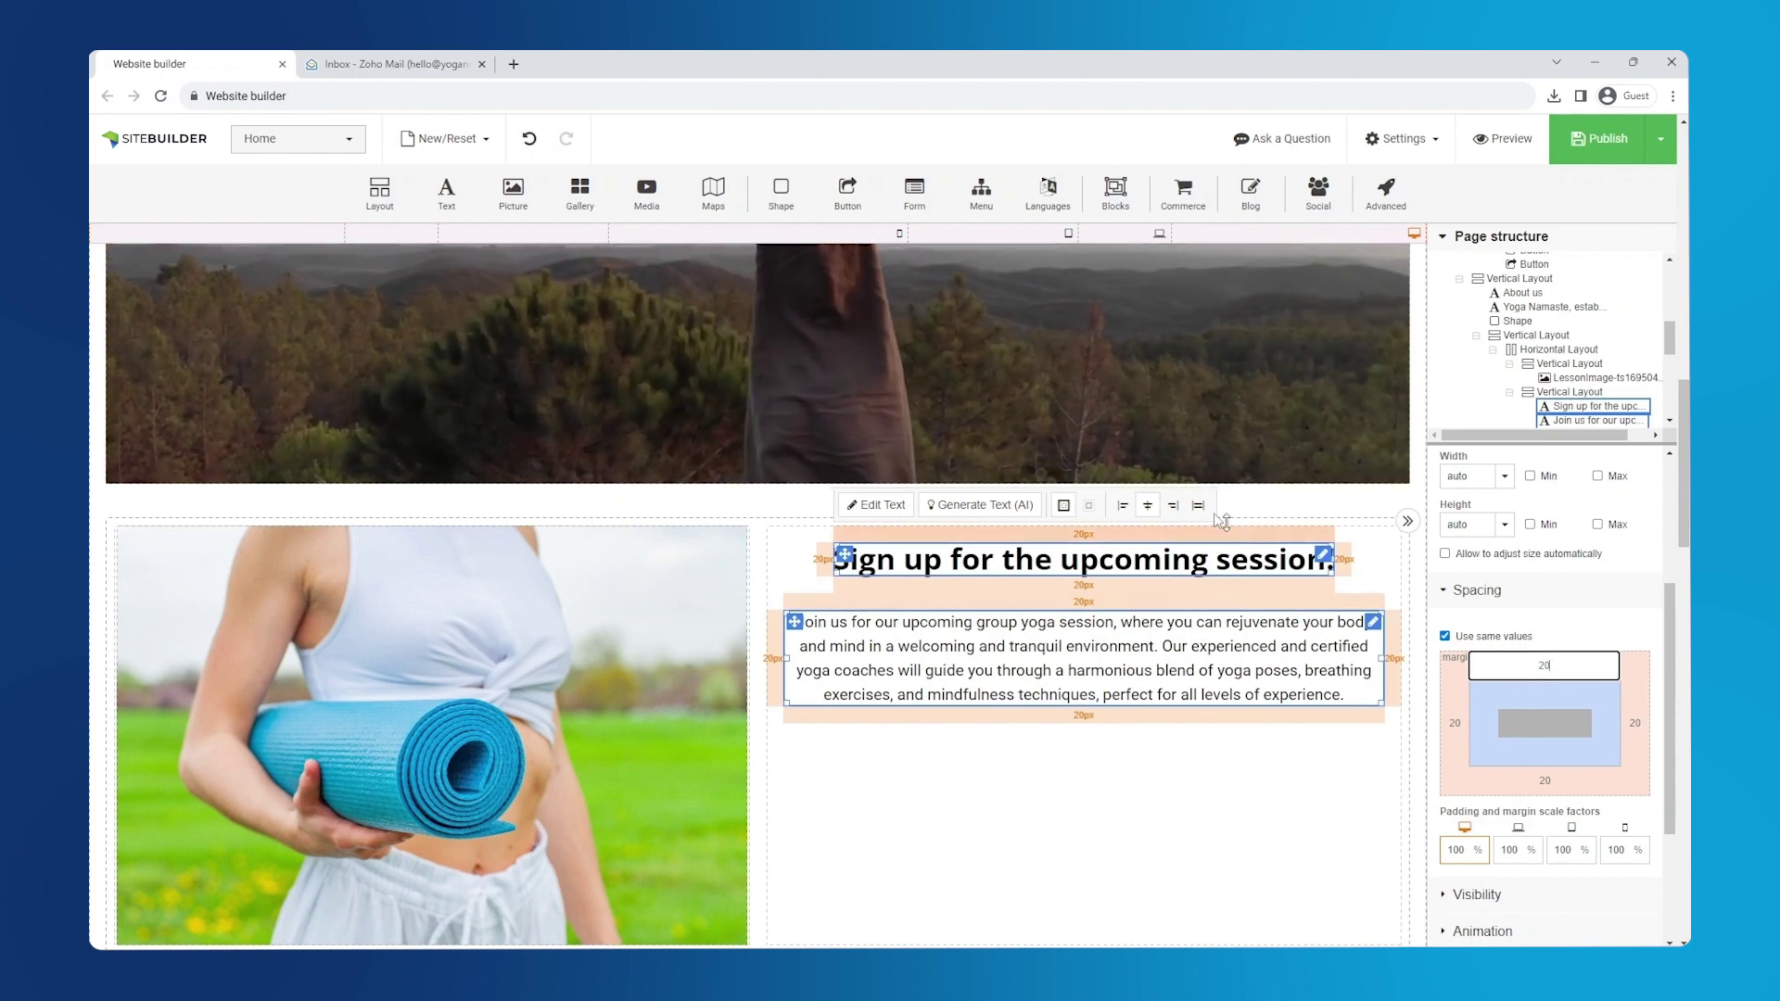
# - Add a blue rounded button below the paragraph and relabel it 'Register'
pyautogui.moveTo(851, 202); pyautogui.dragTo(1055, 748)
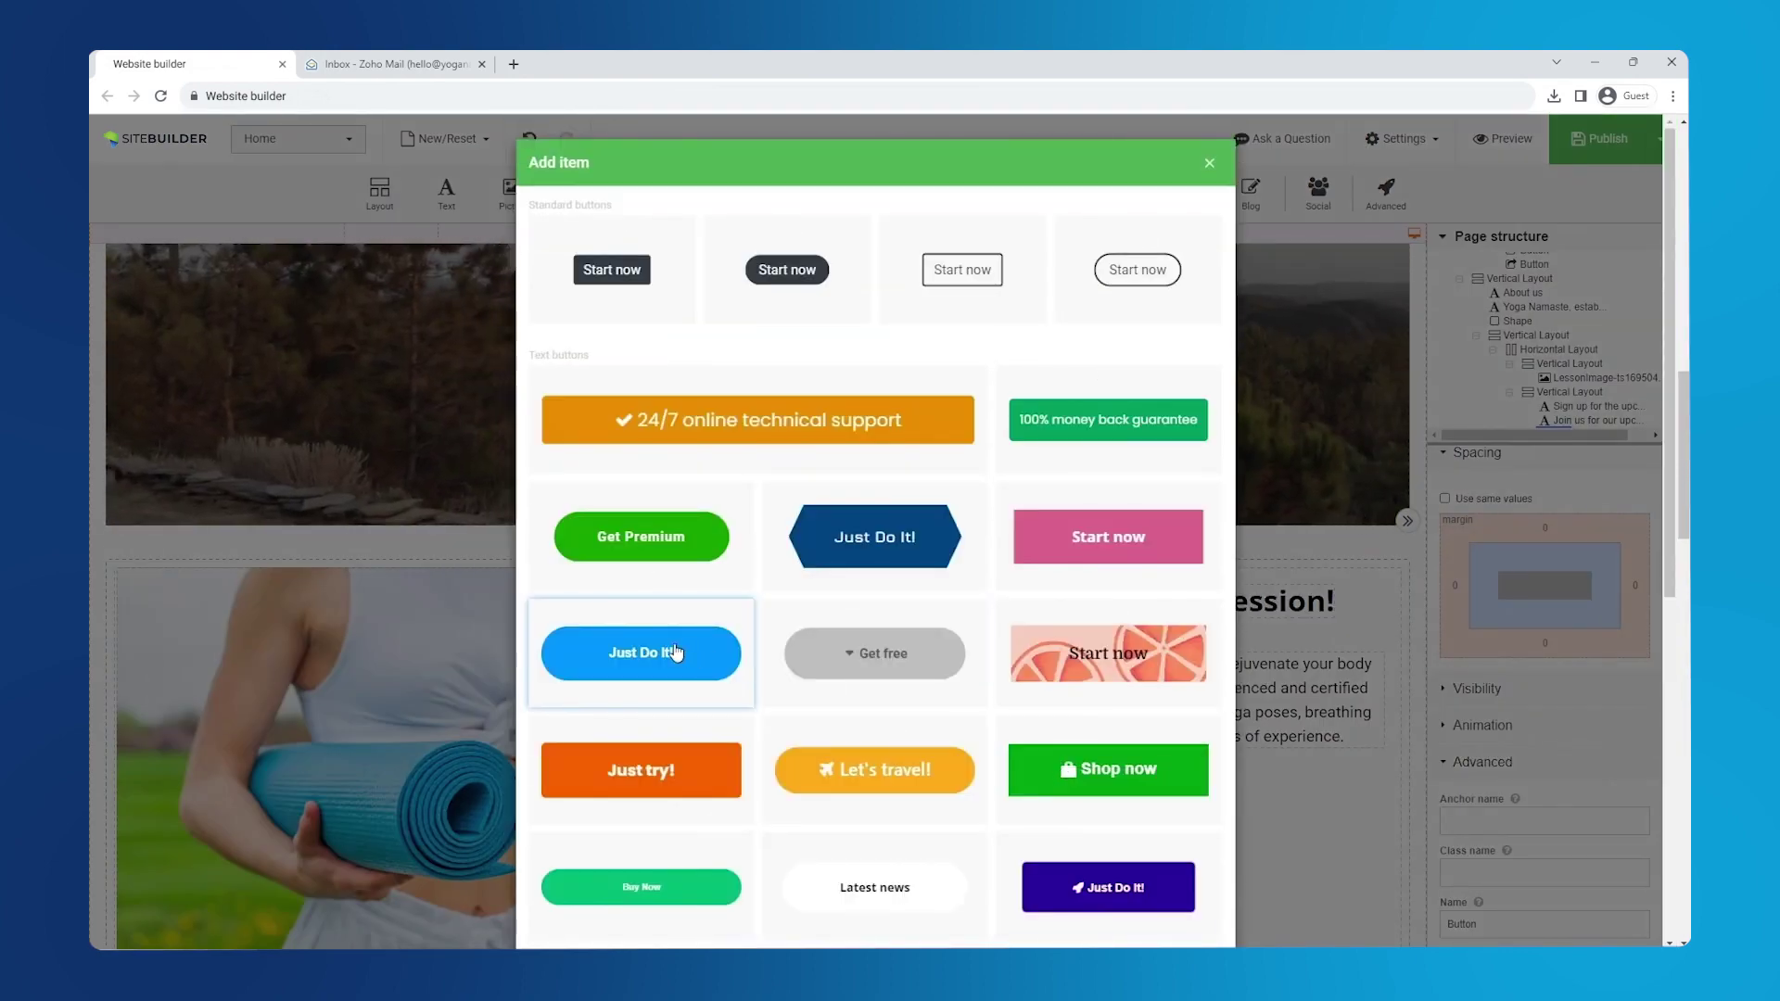
pyautogui.click(675, 651)
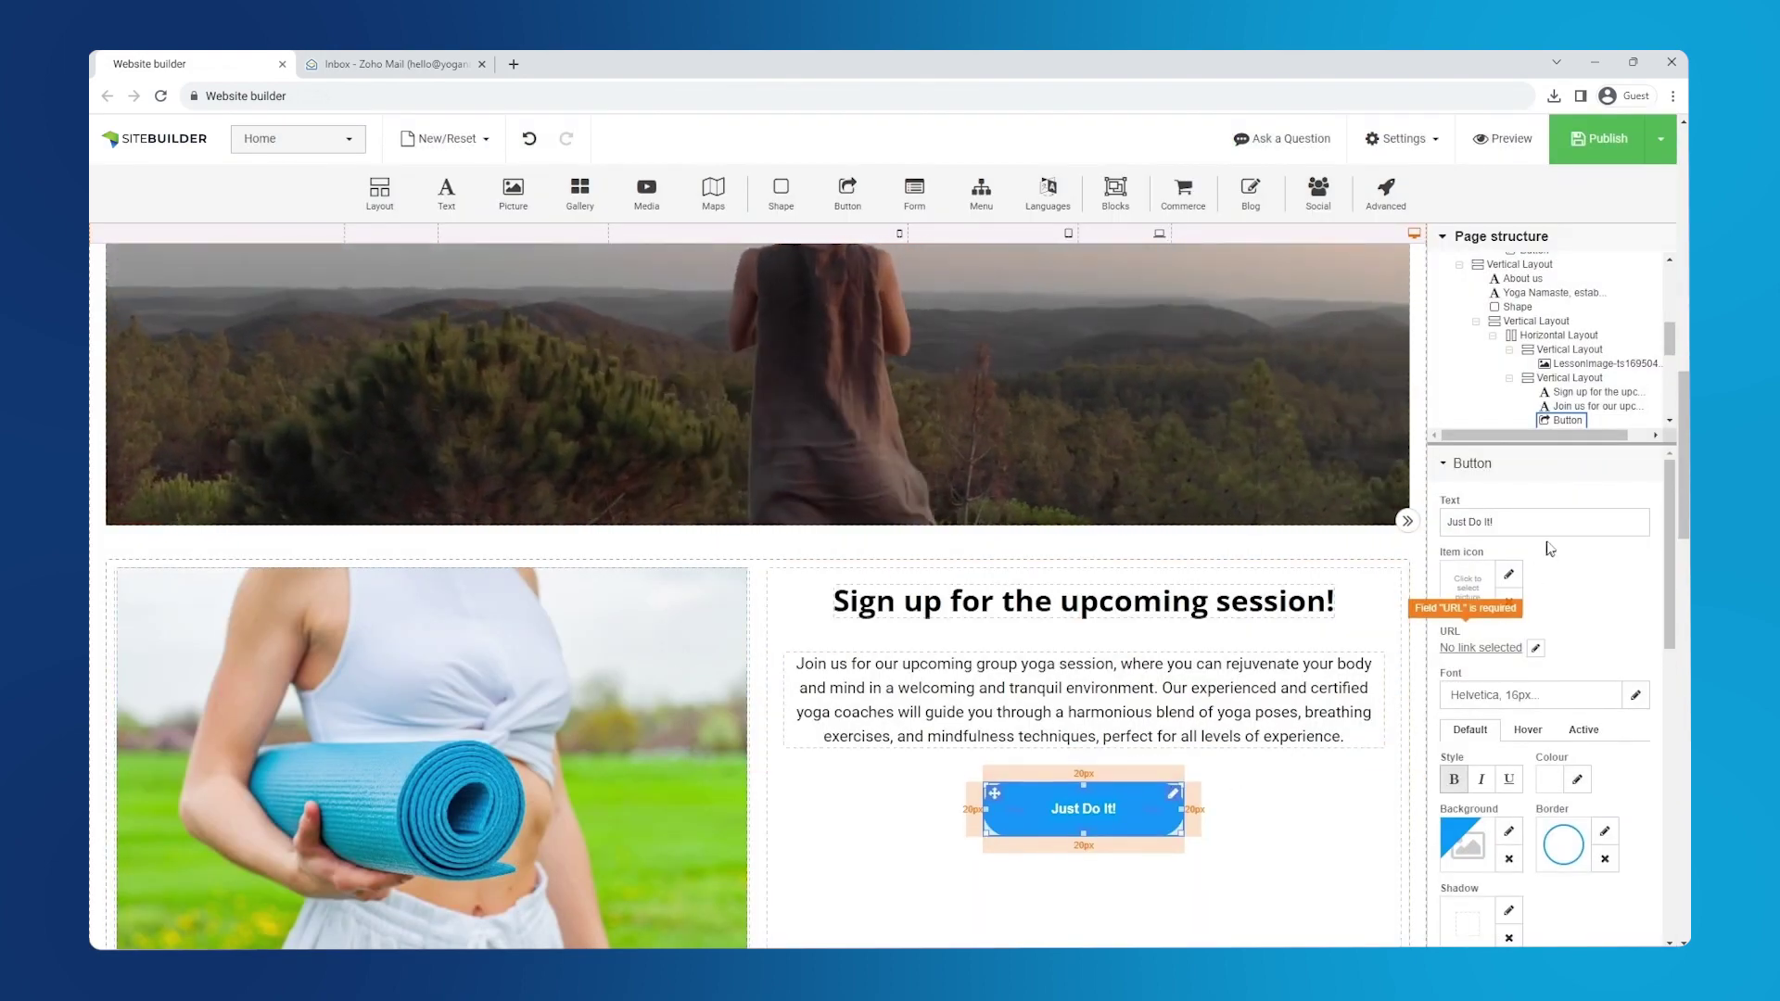
pyautogui.tripleClick(1487, 522)
pyautogui.write('Register')
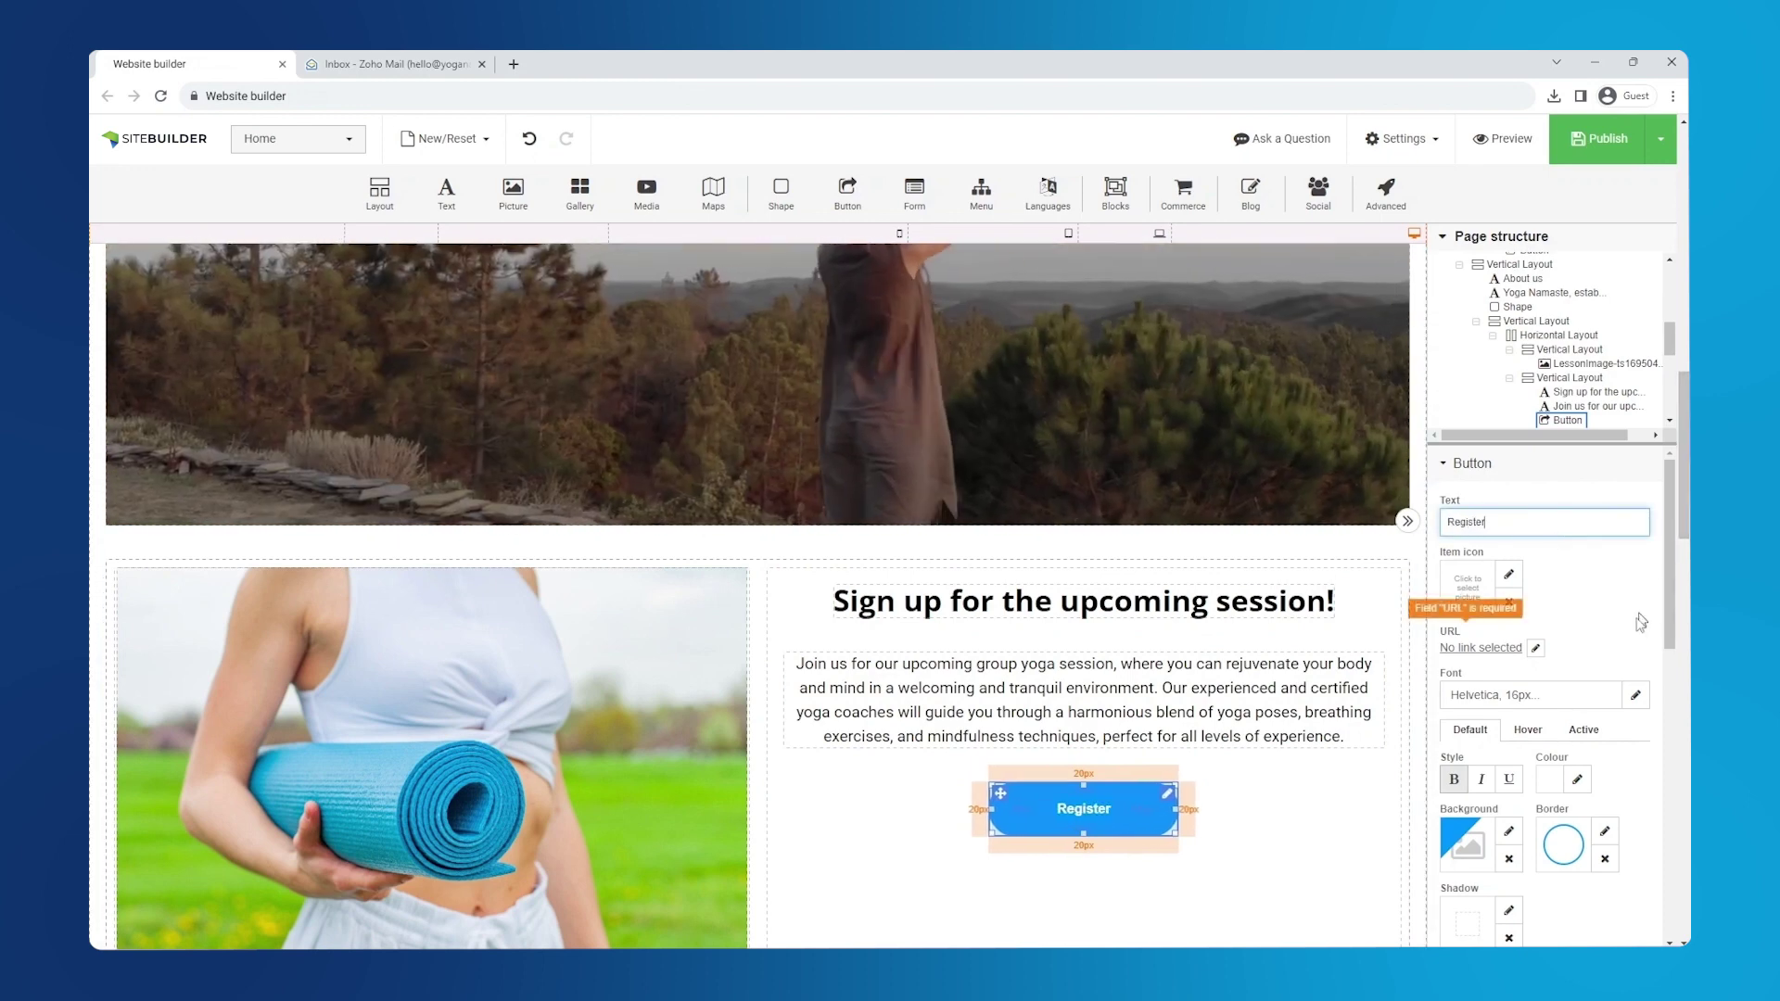
# - Make the Register button's background and border purple
pyautogui.click(1509, 833)
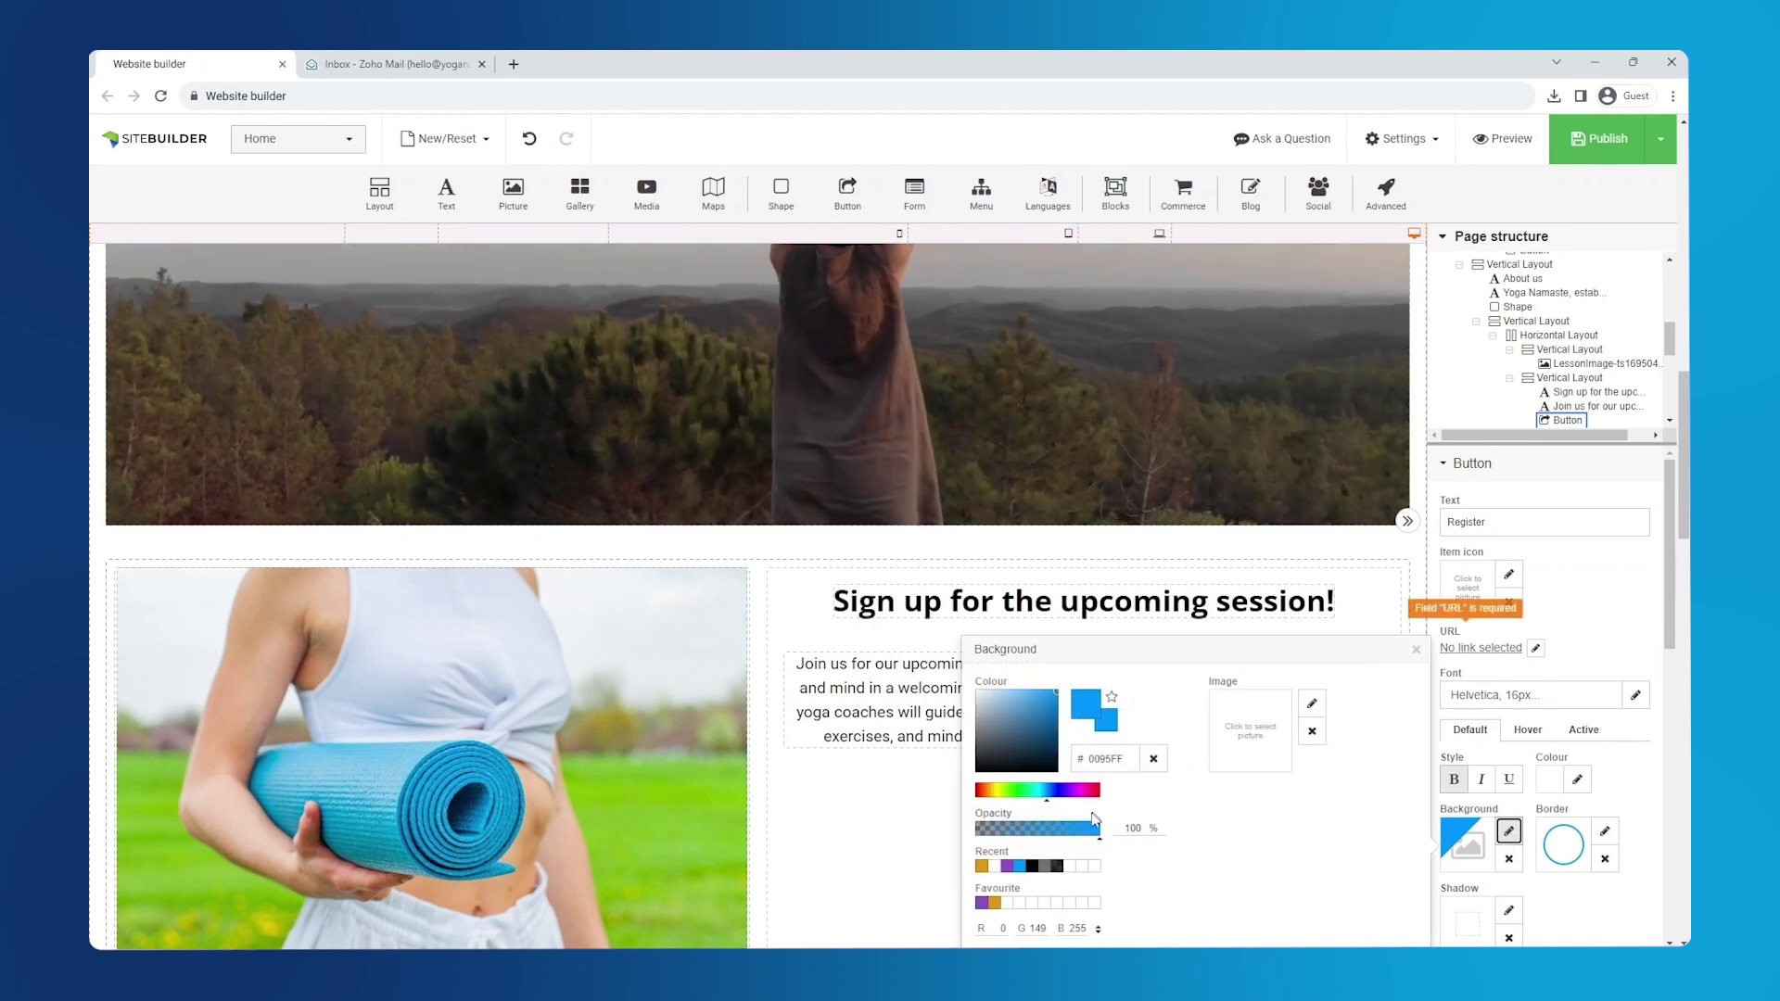
pyautogui.click(983, 904)
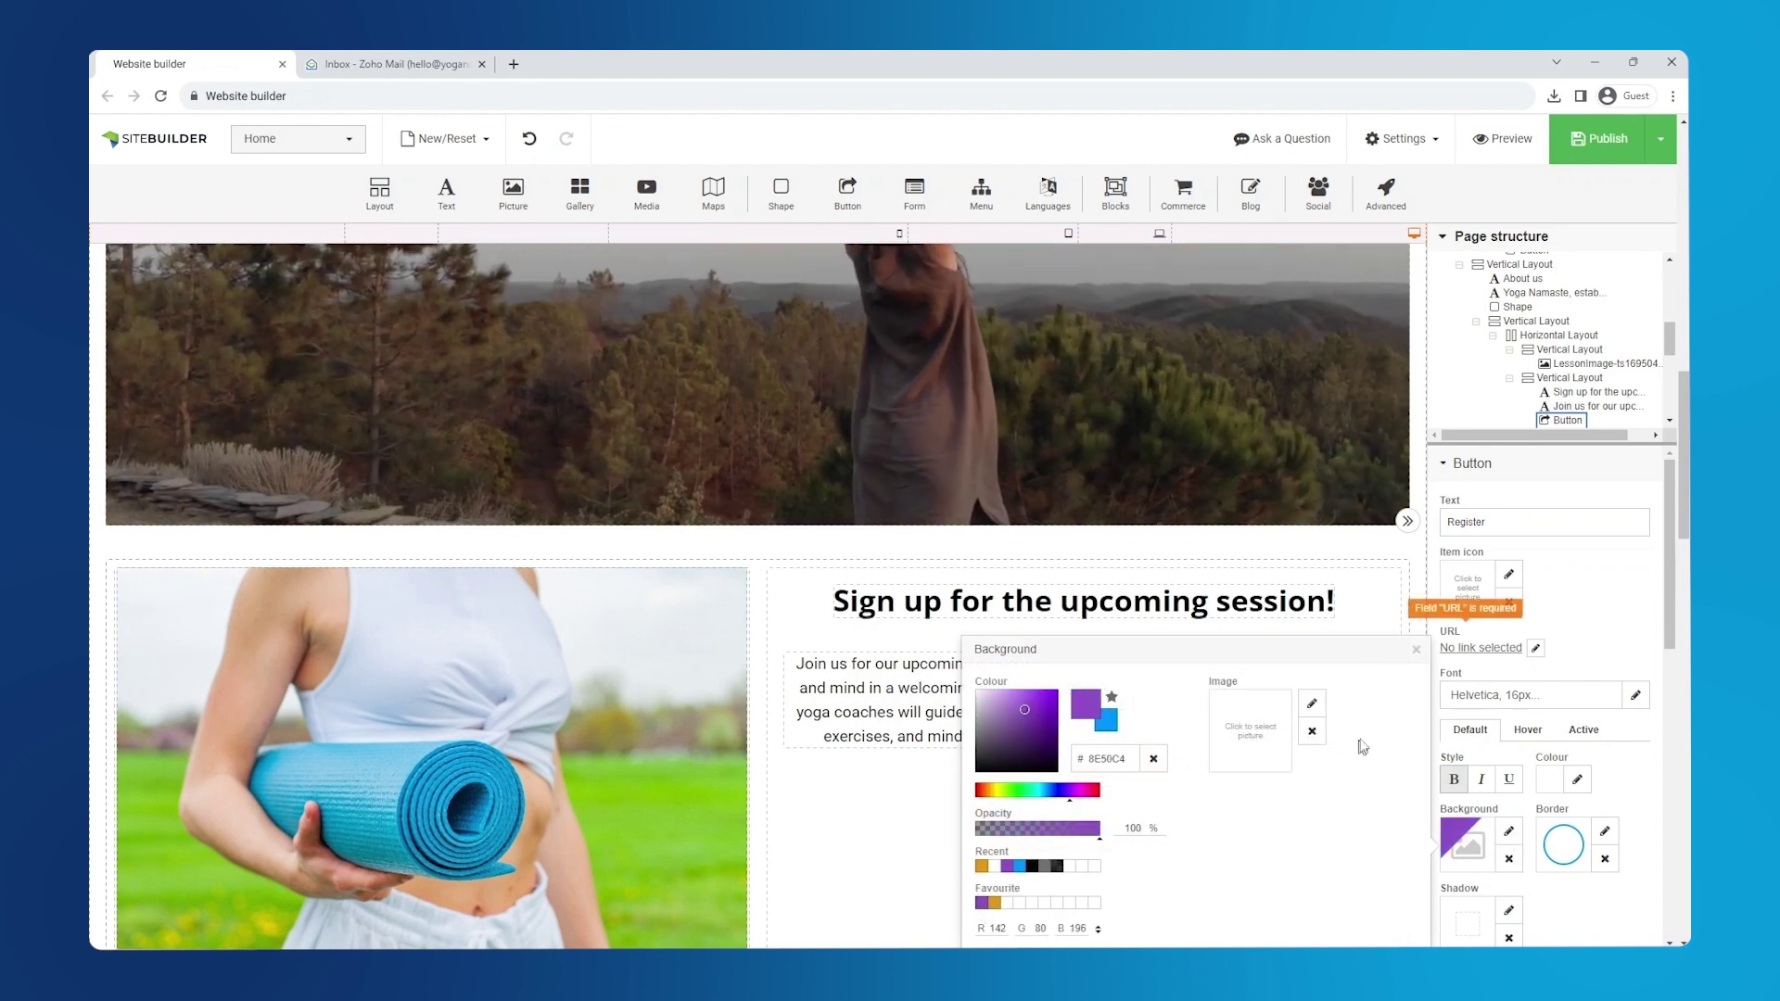
pyautogui.click(1416, 652)
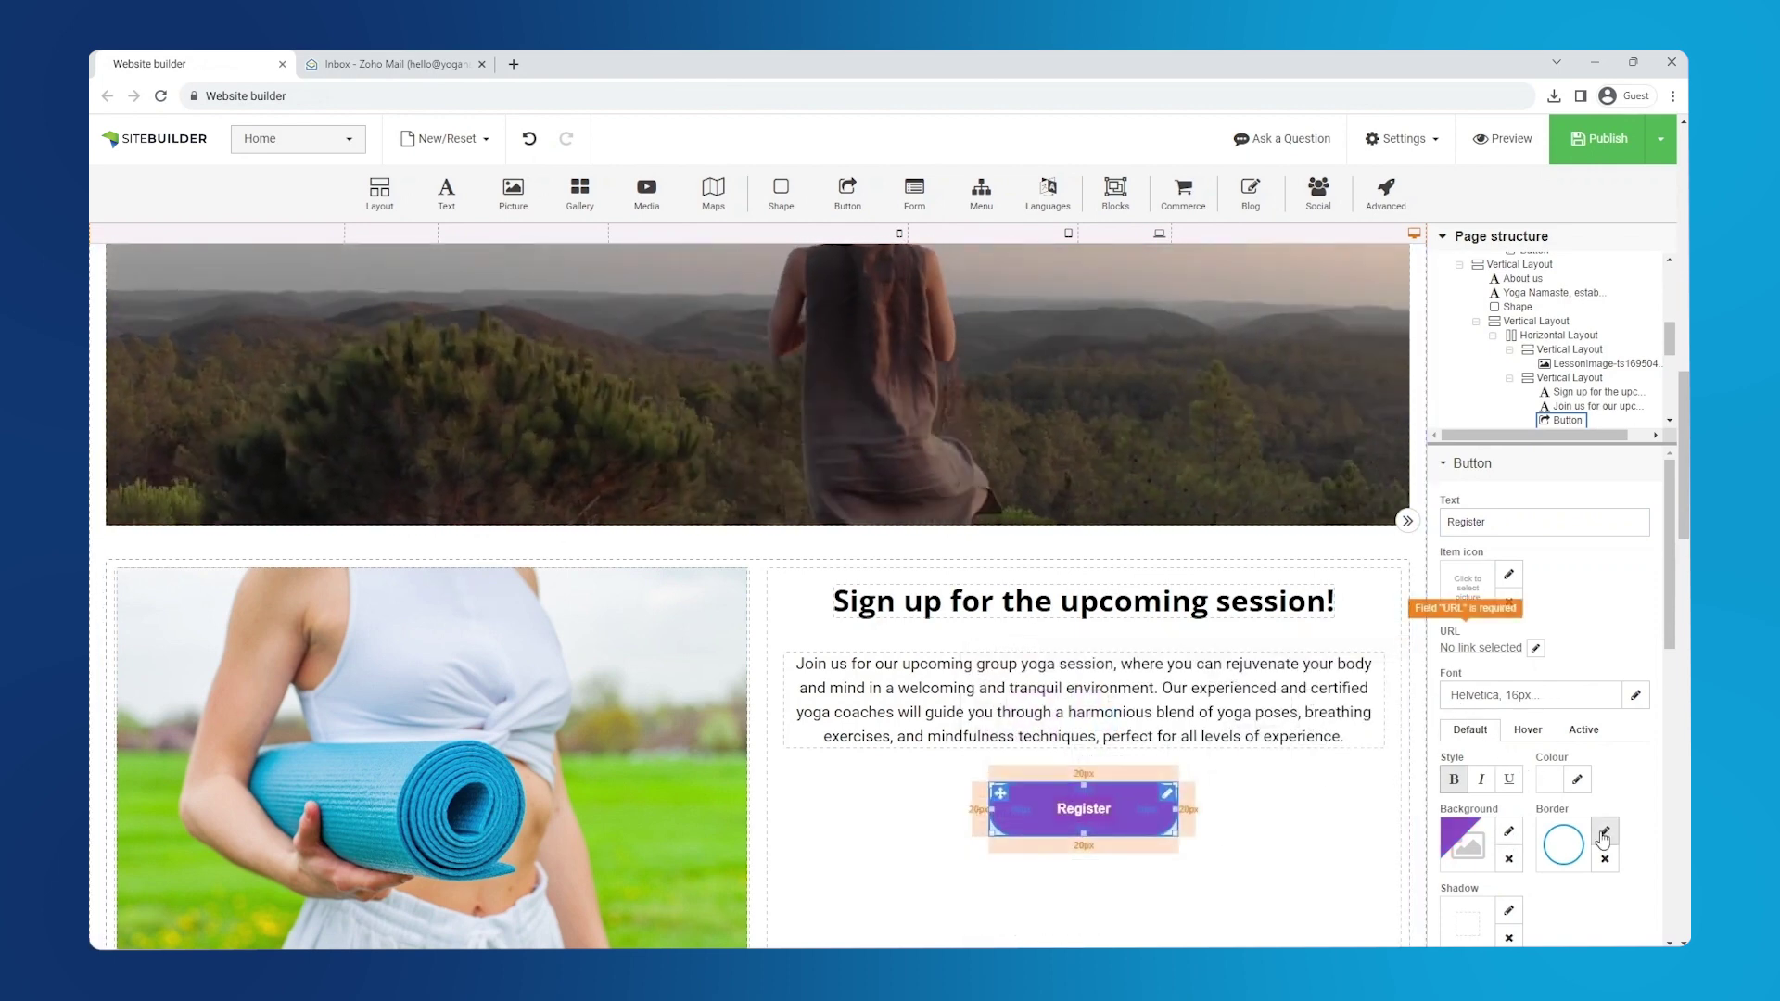
pyautogui.click(1603, 833)
pyautogui.click(1498, 820)
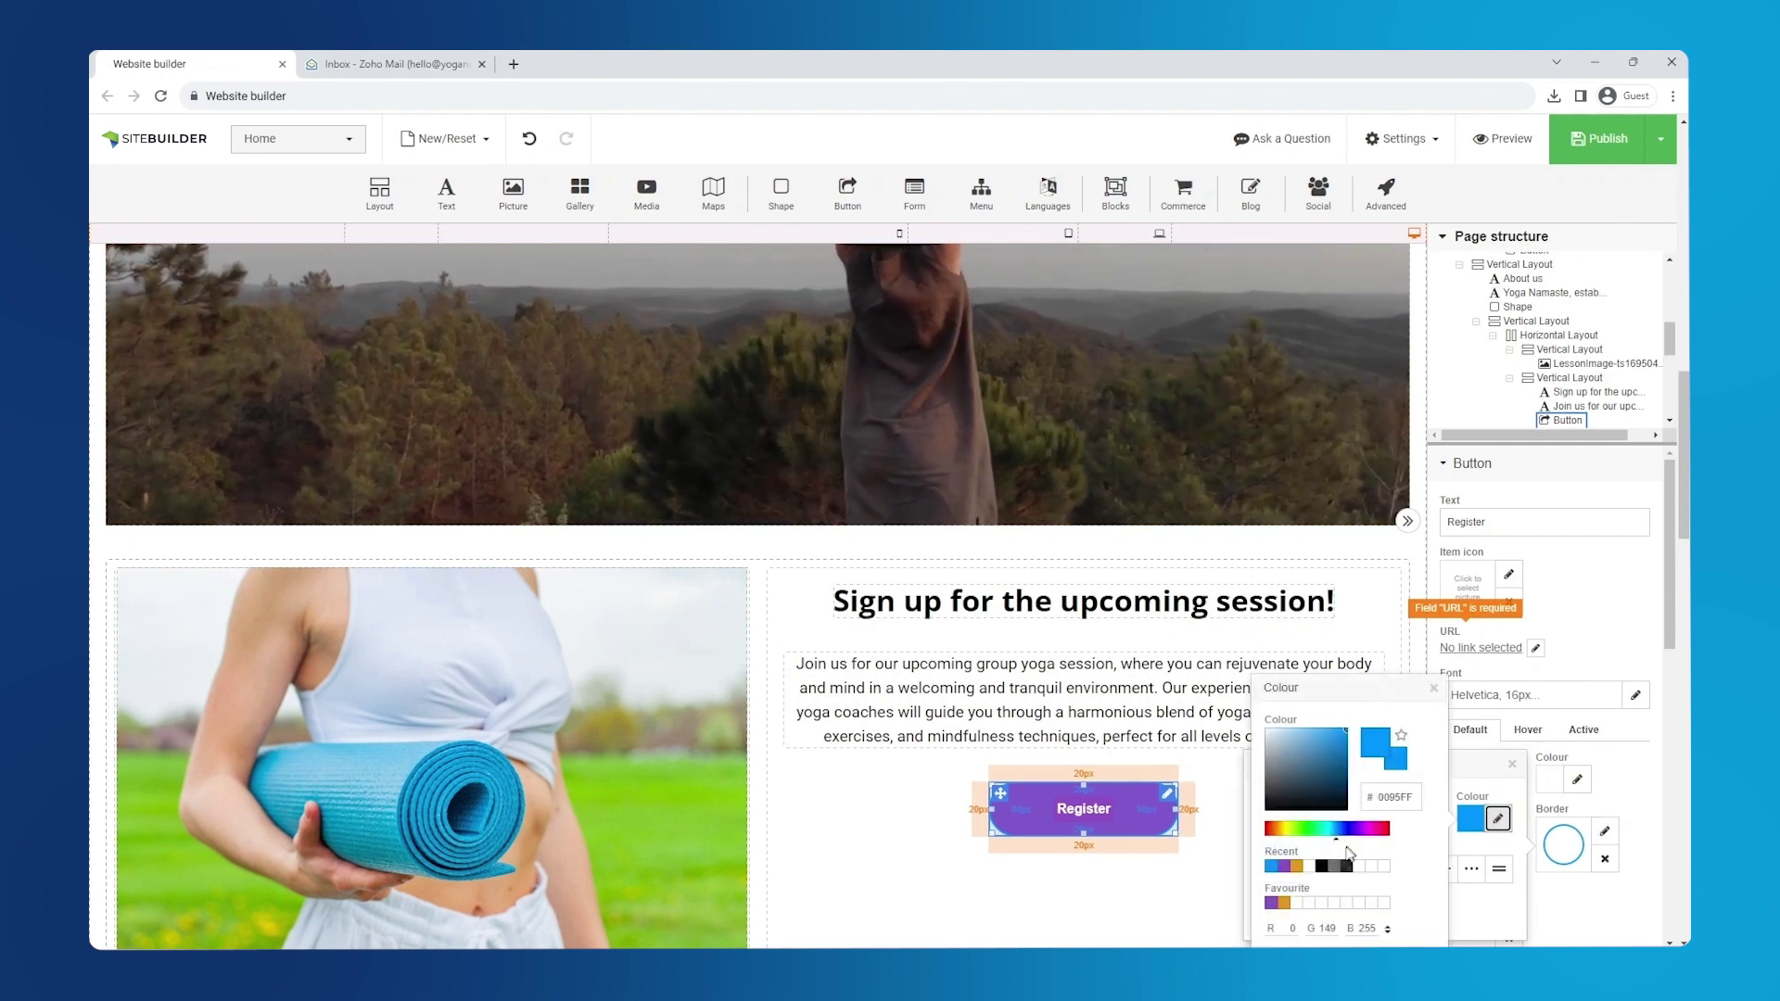
pyautogui.click(1284, 904)
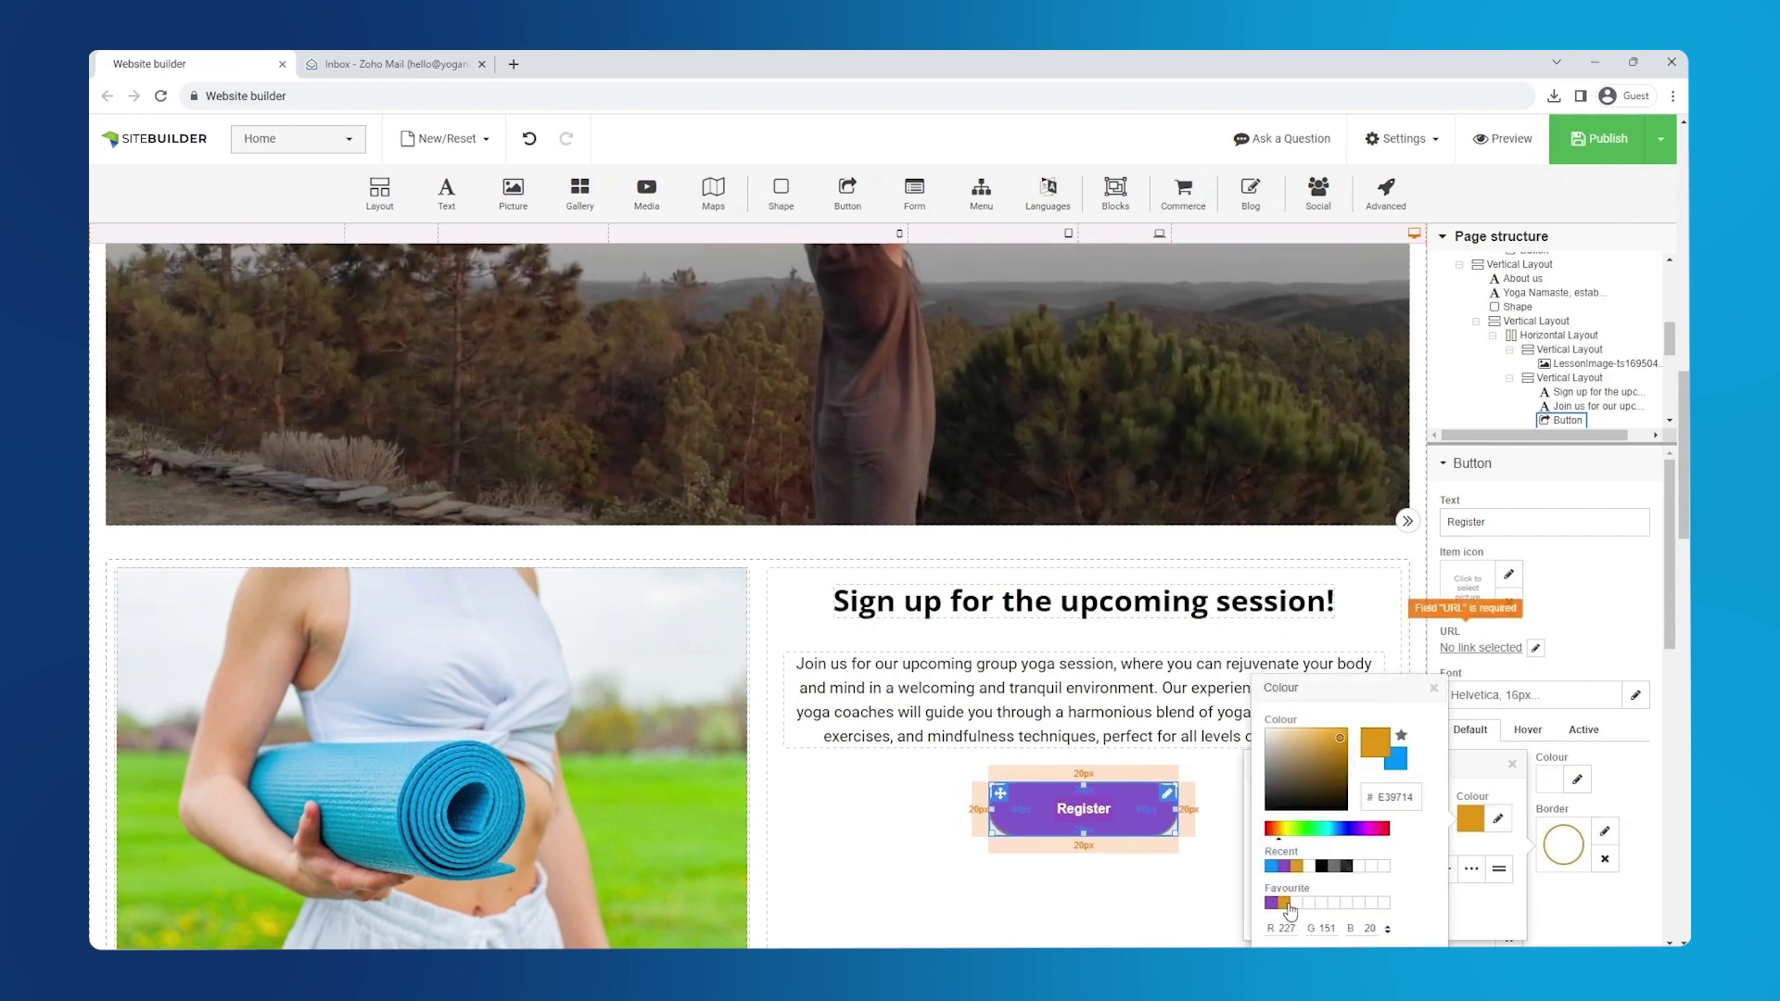
pyautogui.click(1274, 904)
pyautogui.click(1433, 690)
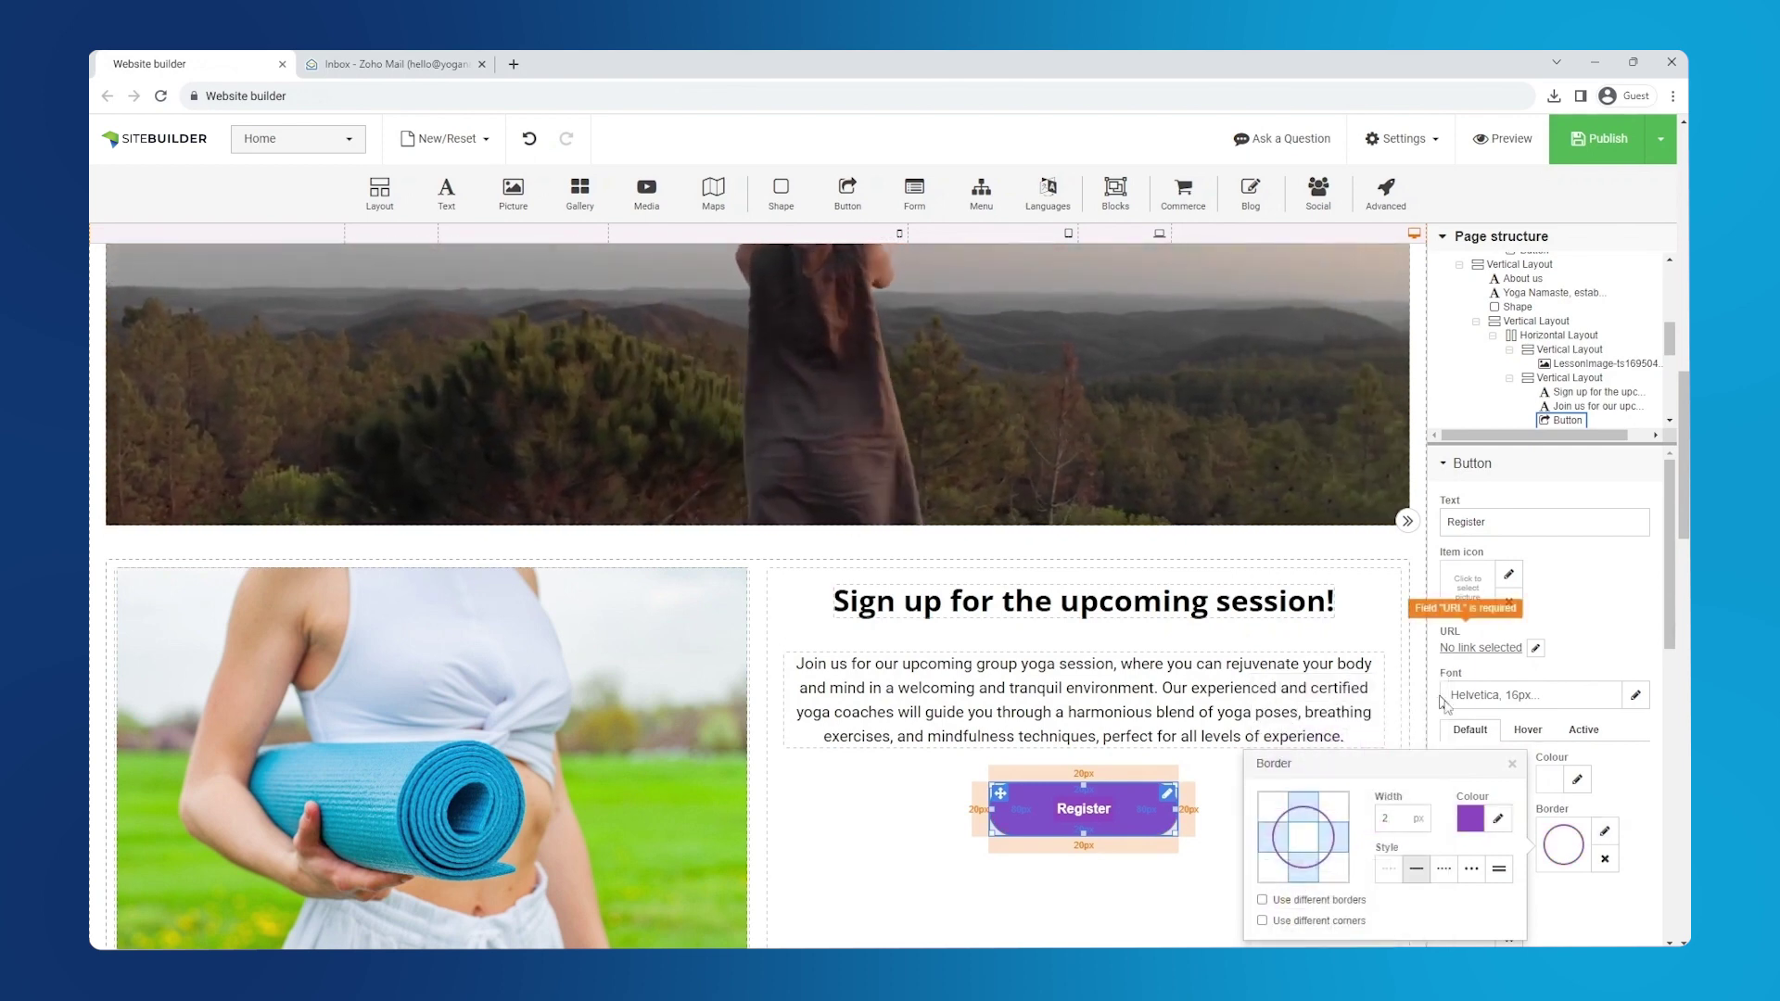
pyautogui.click(1513, 765)
# - Set the button's hover background to gold E39714 and hover text colour to white FFFFFF
pyautogui.click(1528, 731)
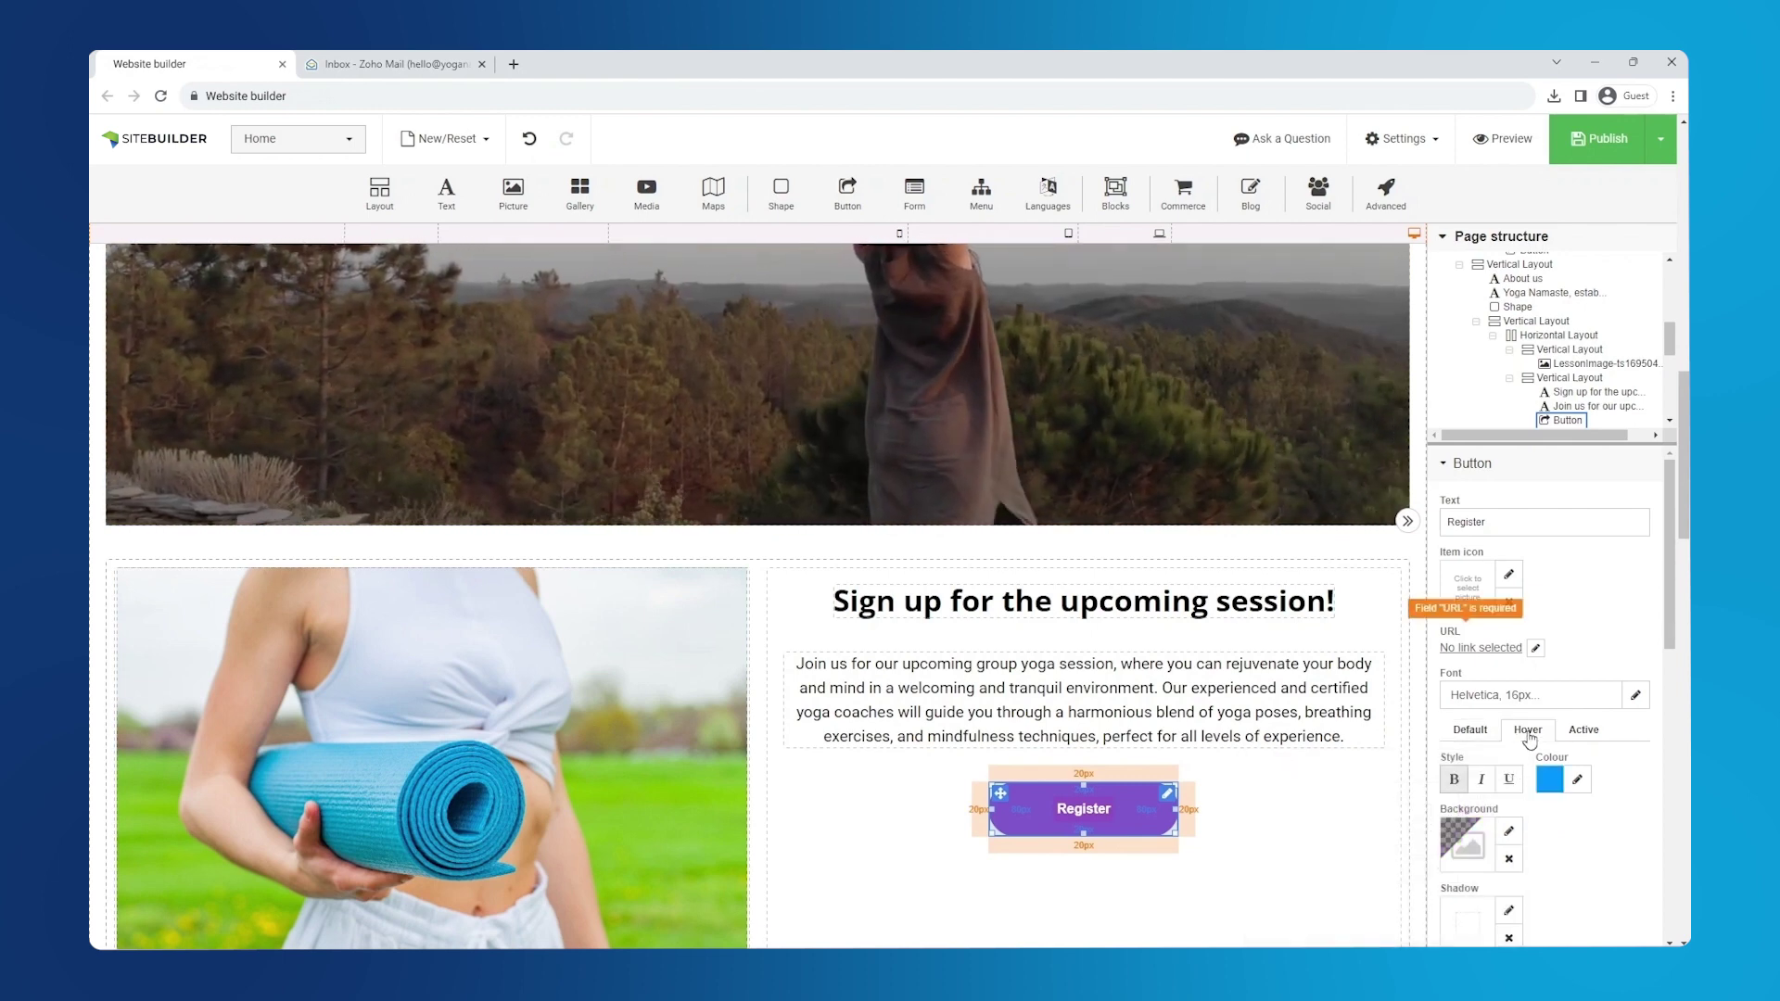
pyautogui.click(1508, 833)
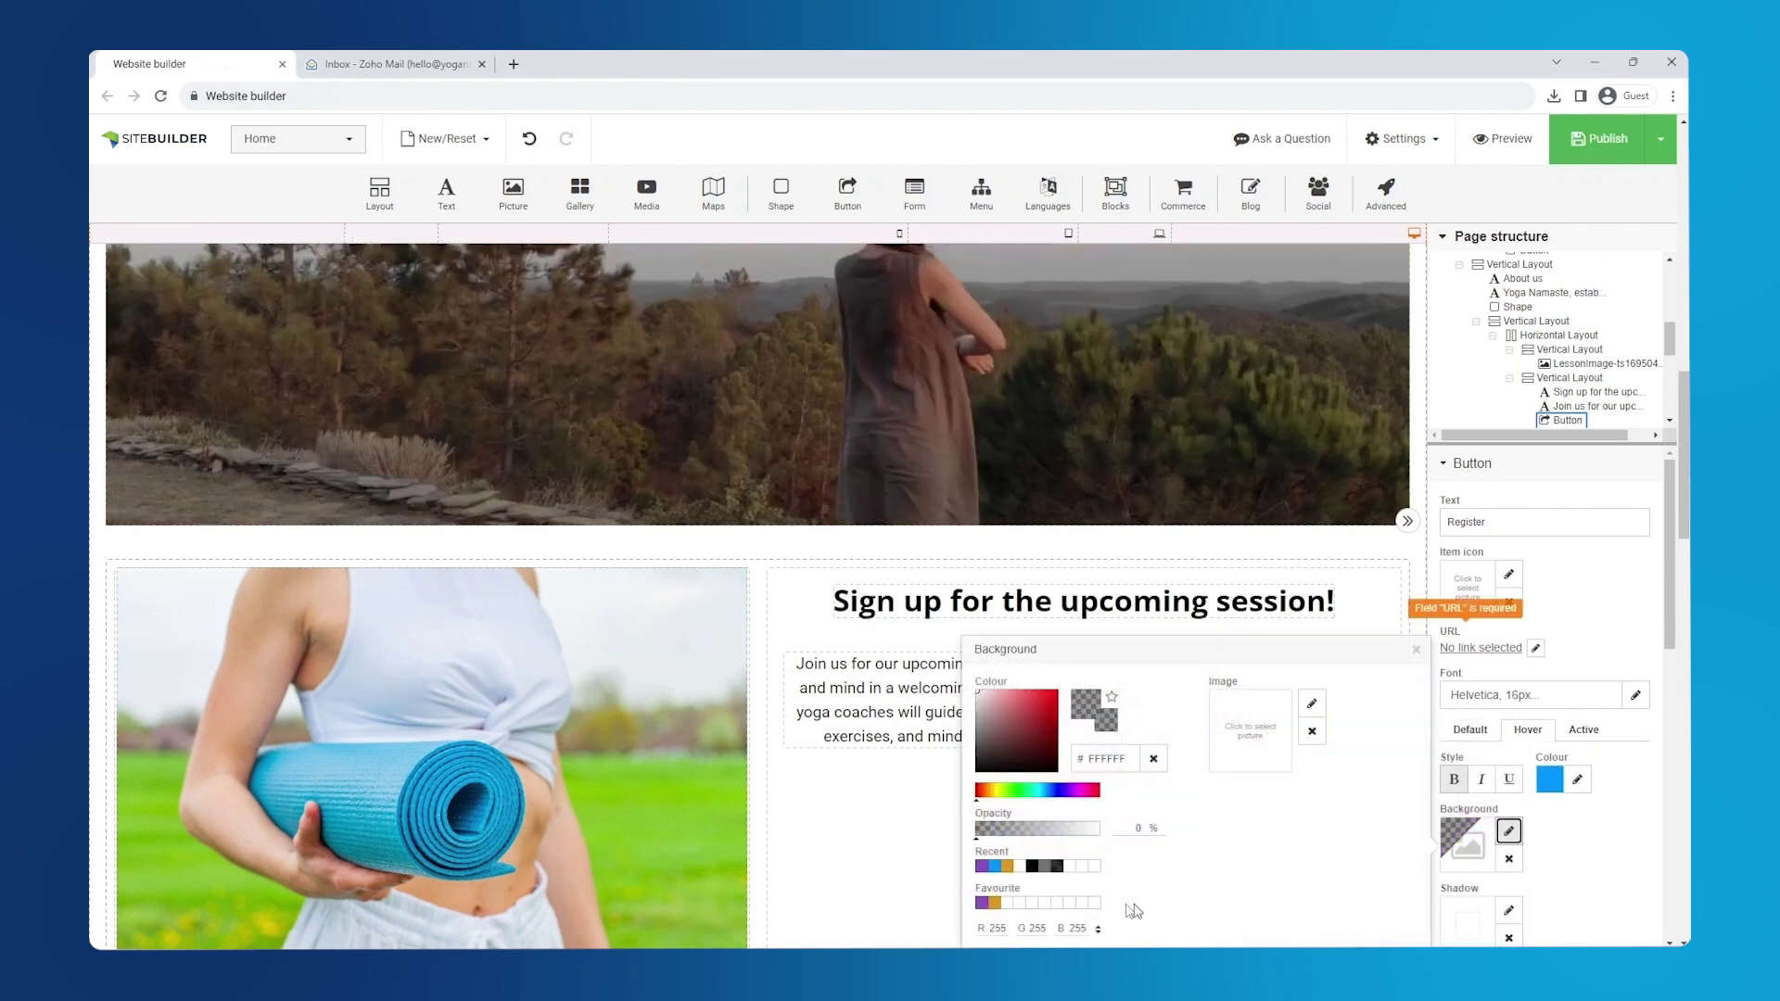
pyautogui.click(995, 902)
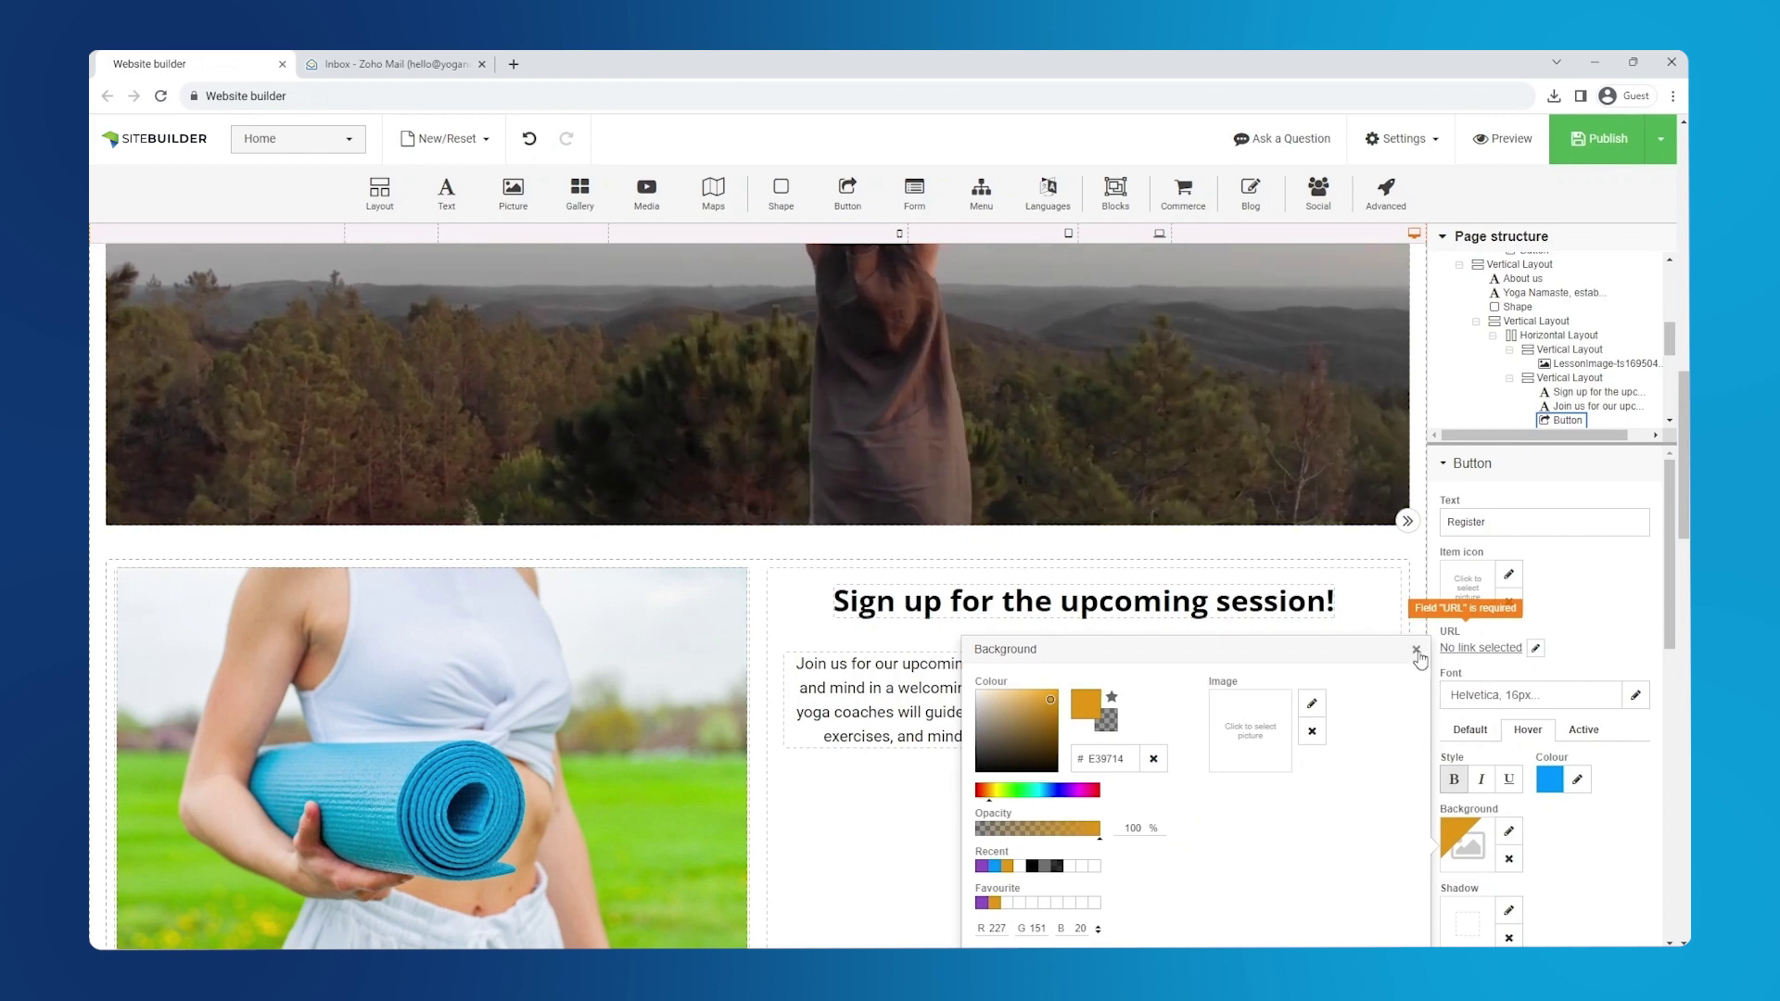
pyautogui.click(1416, 652)
pyautogui.click(1577, 779)
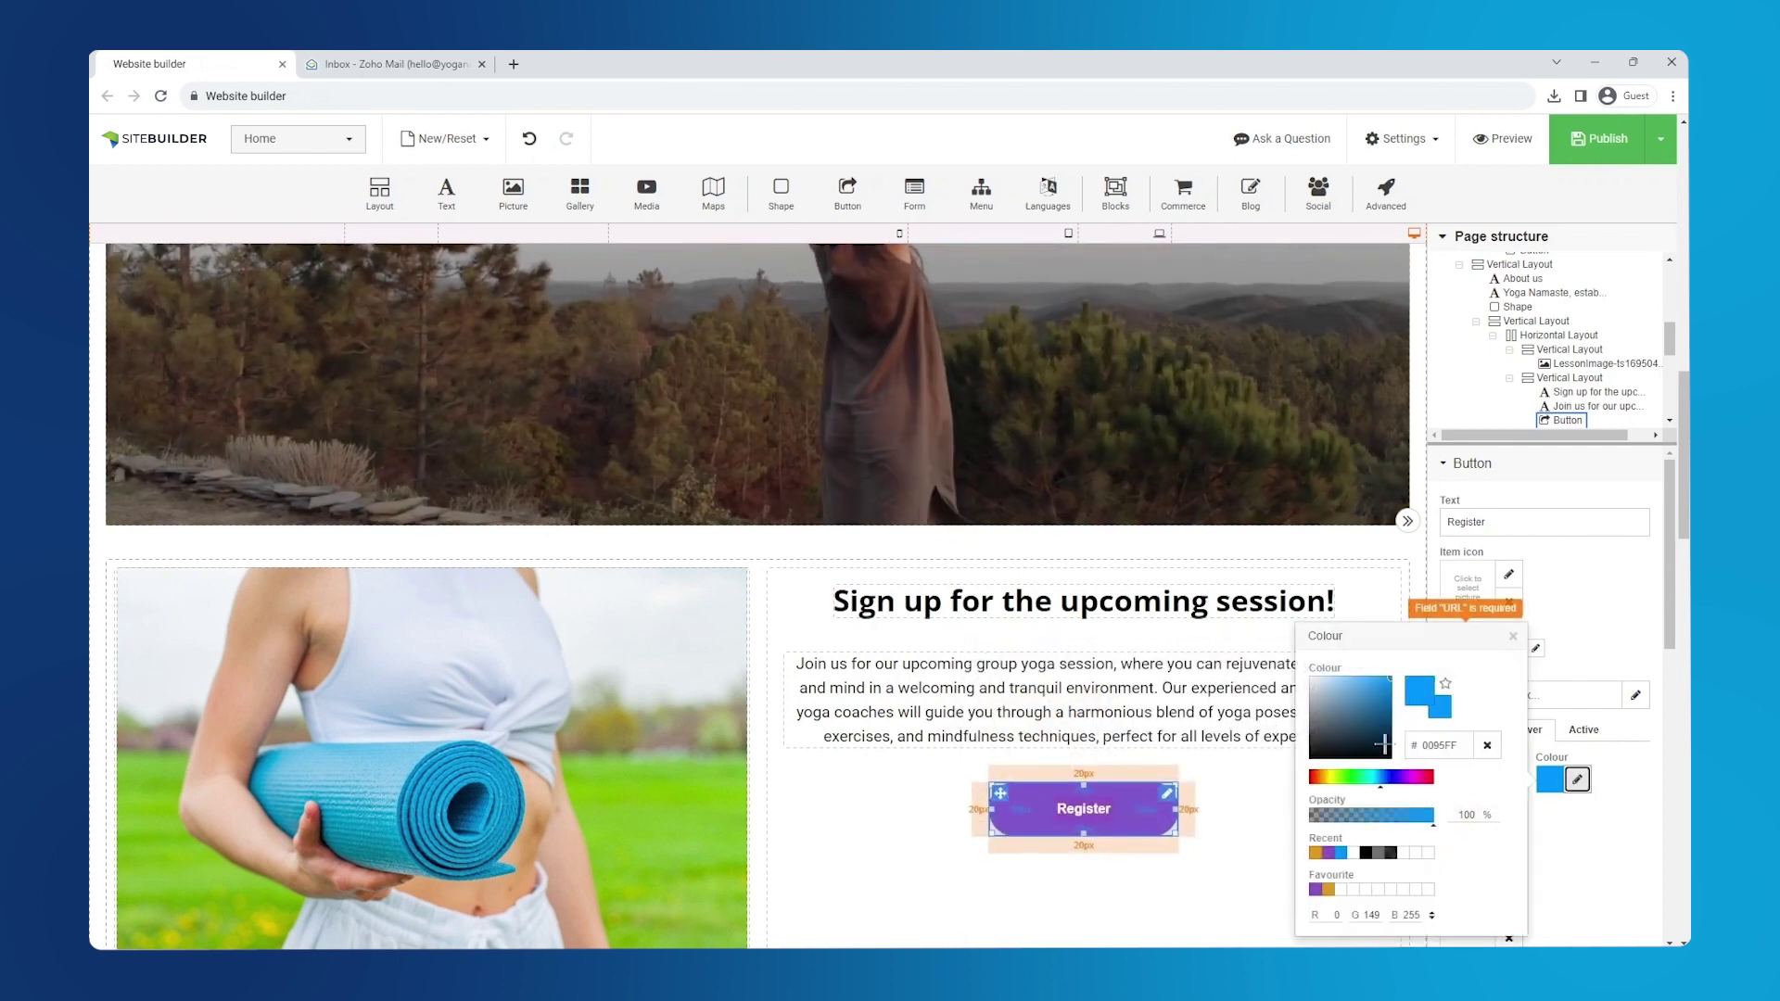
pyautogui.click(1310, 679)
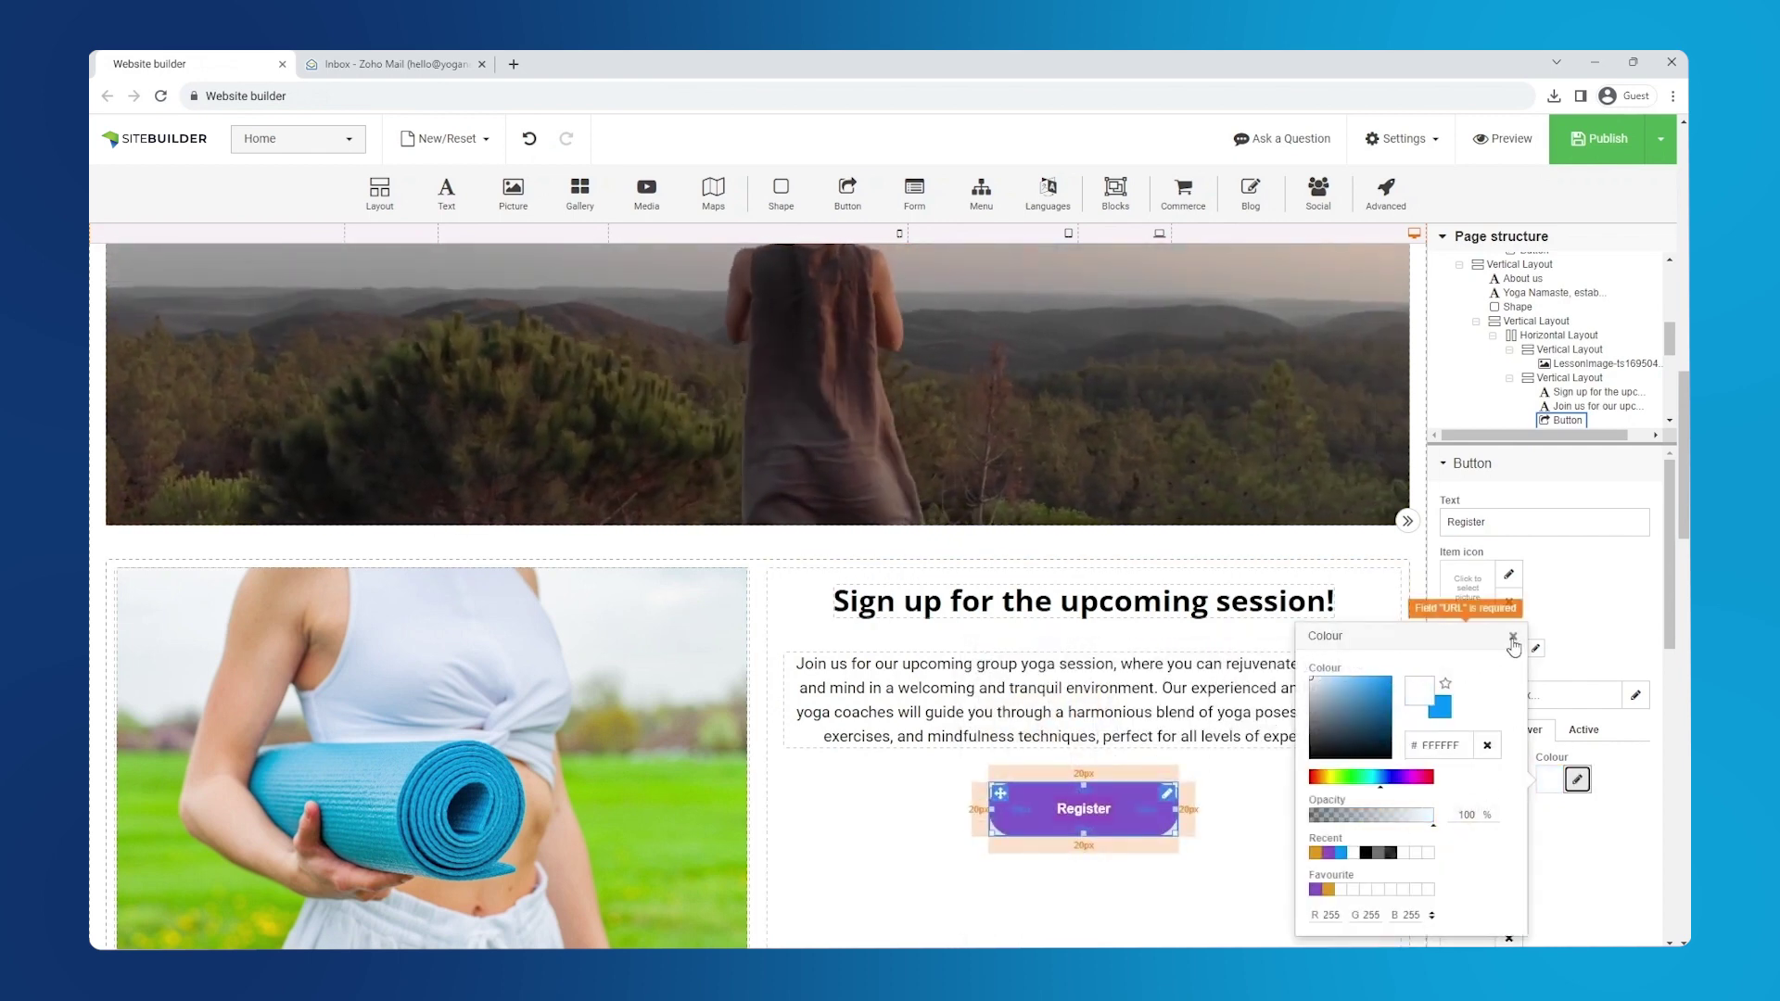
pyautogui.click(1512, 639)
# - Select the contact form and change its Advanced anchor name to 'Form'
pyautogui.scroll(-3, 1557, 634)
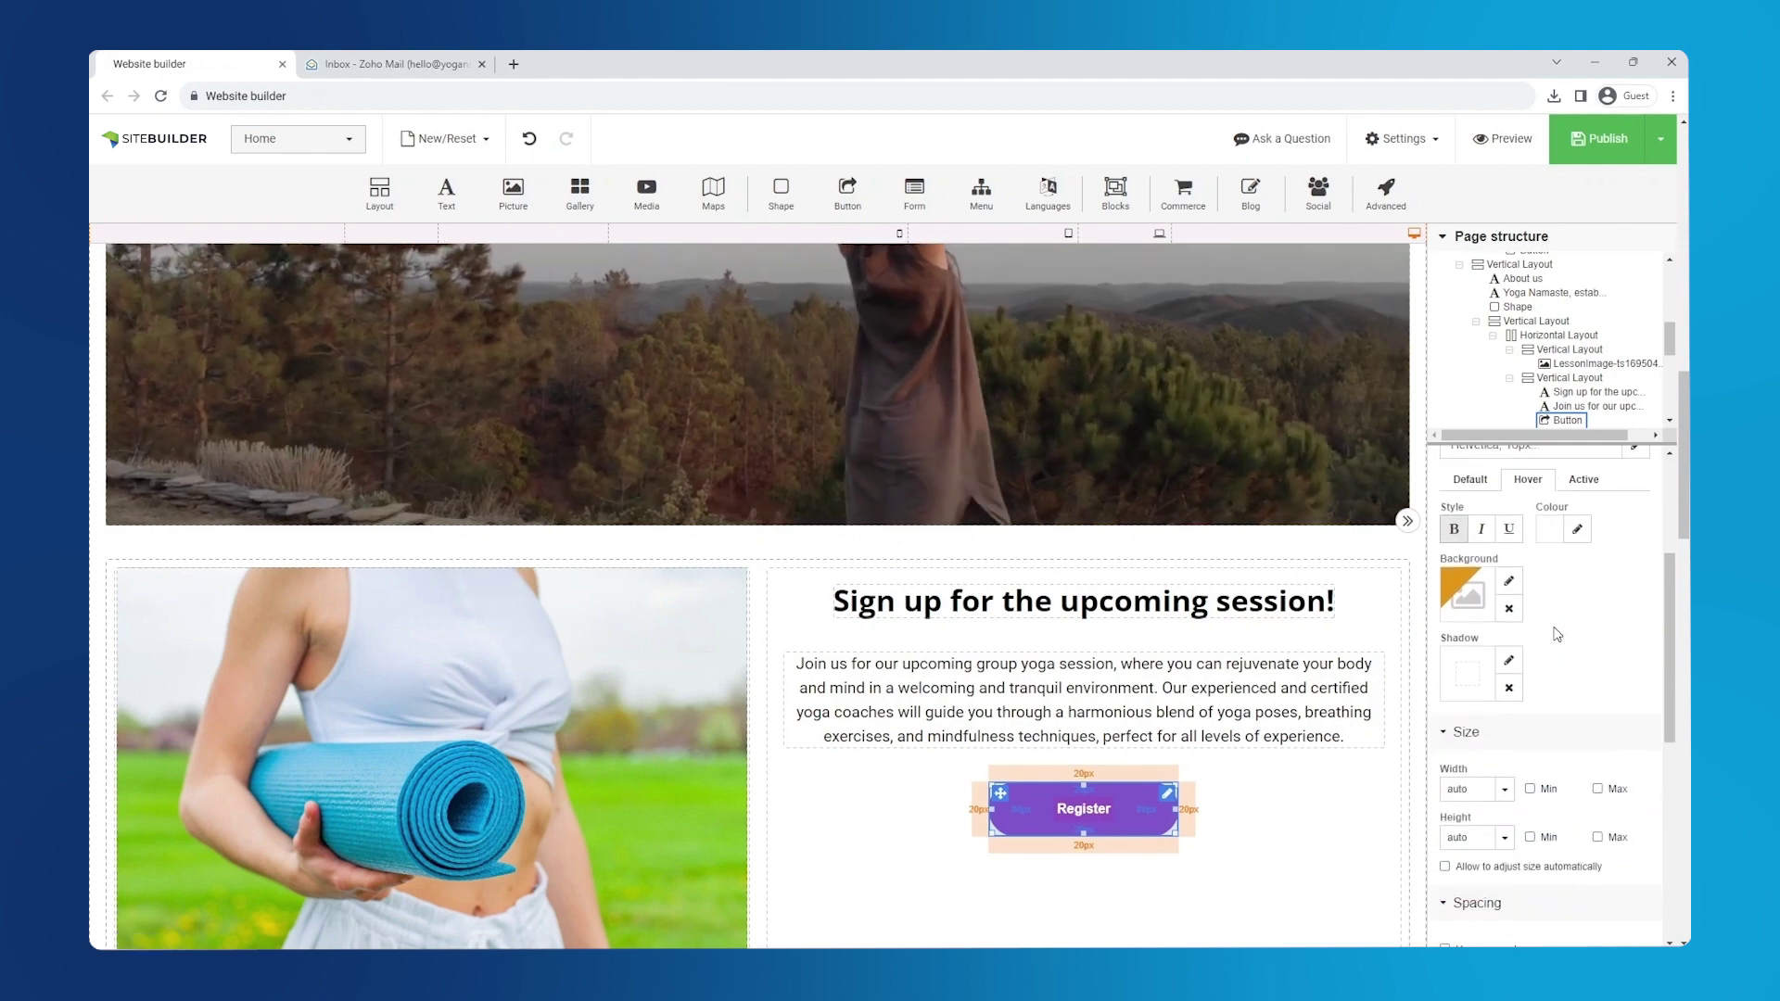
pyautogui.scroll(-5, 1302, 508)
pyautogui.scroll(-10, 1307, 729)
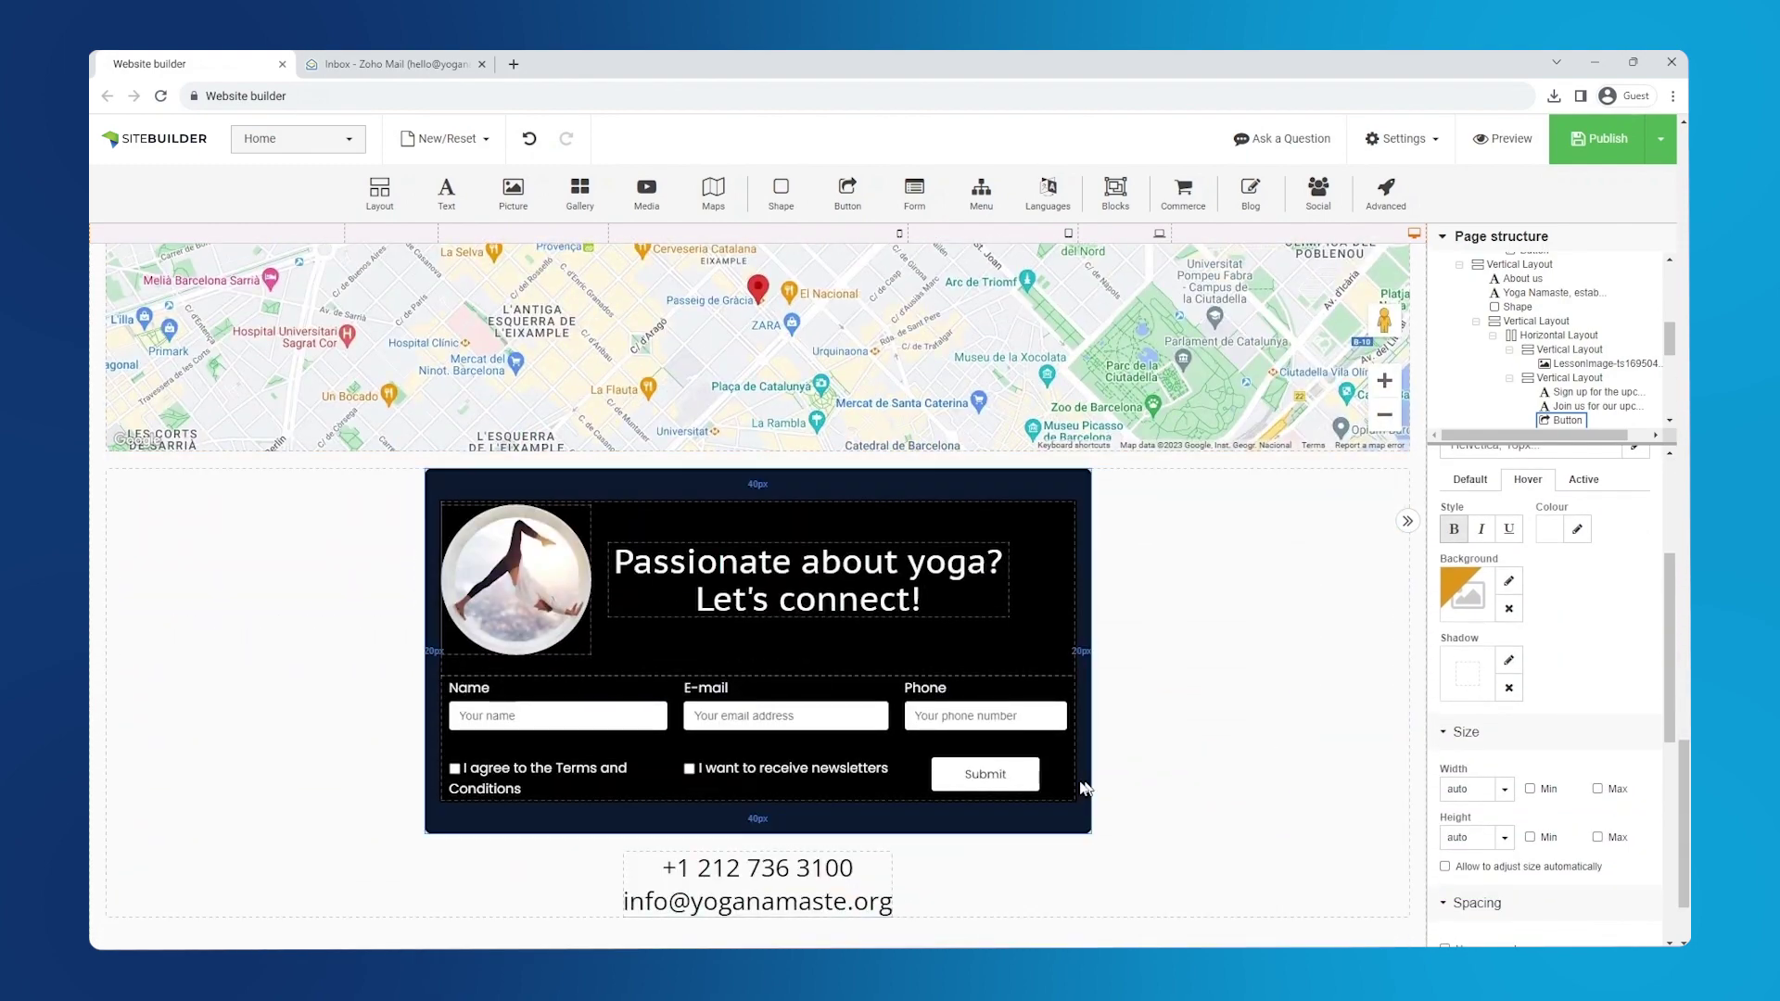
pyautogui.click(1056, 776)
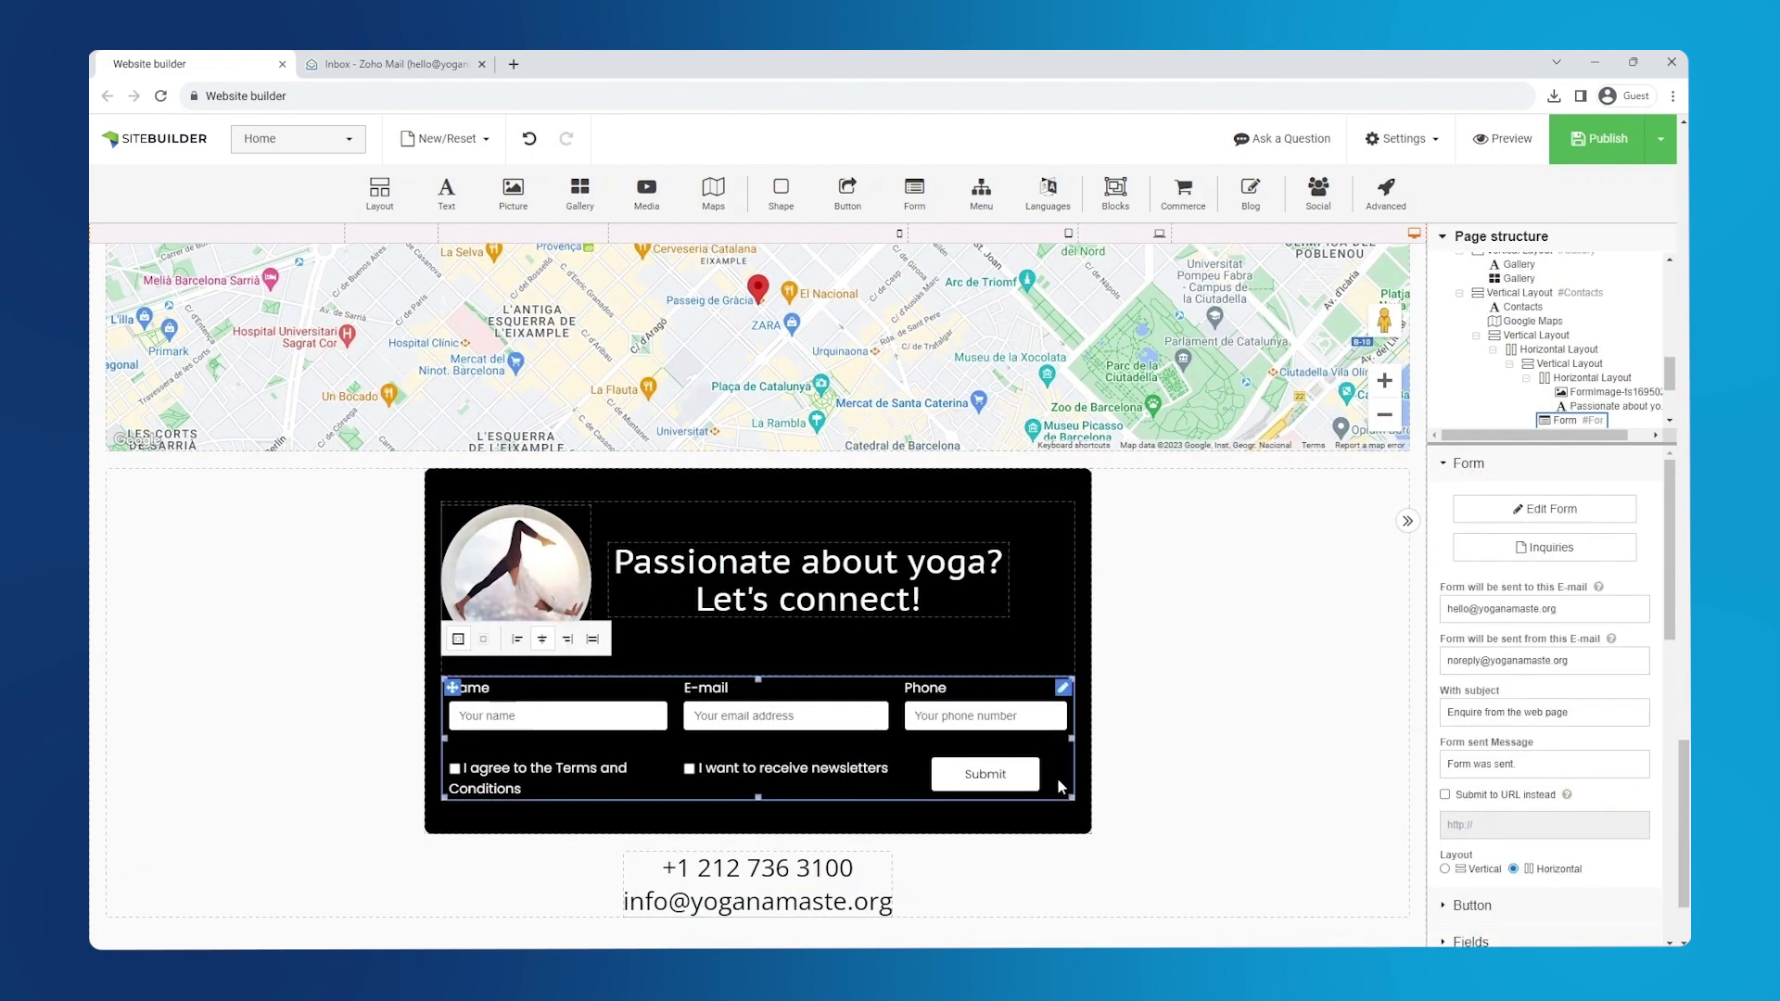
pyautogui.moveTo(1666, 584); pyautogui.dragTo(1667, 890)
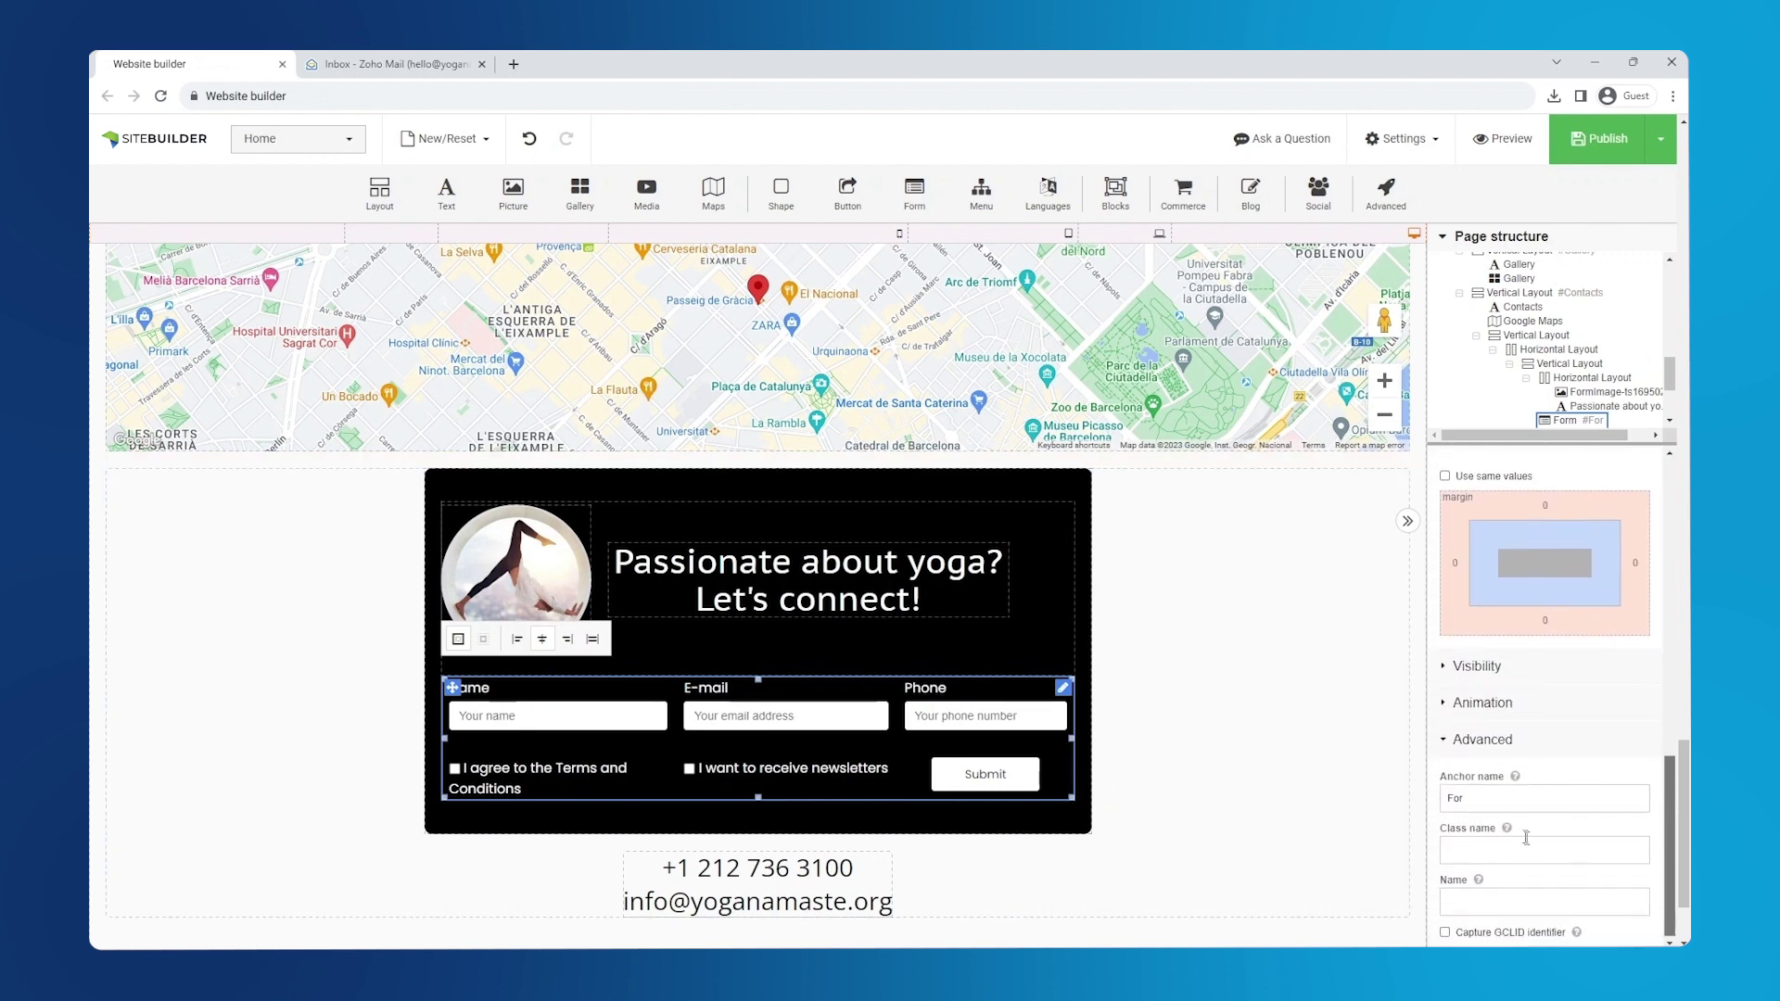
pyautogui.doubleClick(1455, 798)
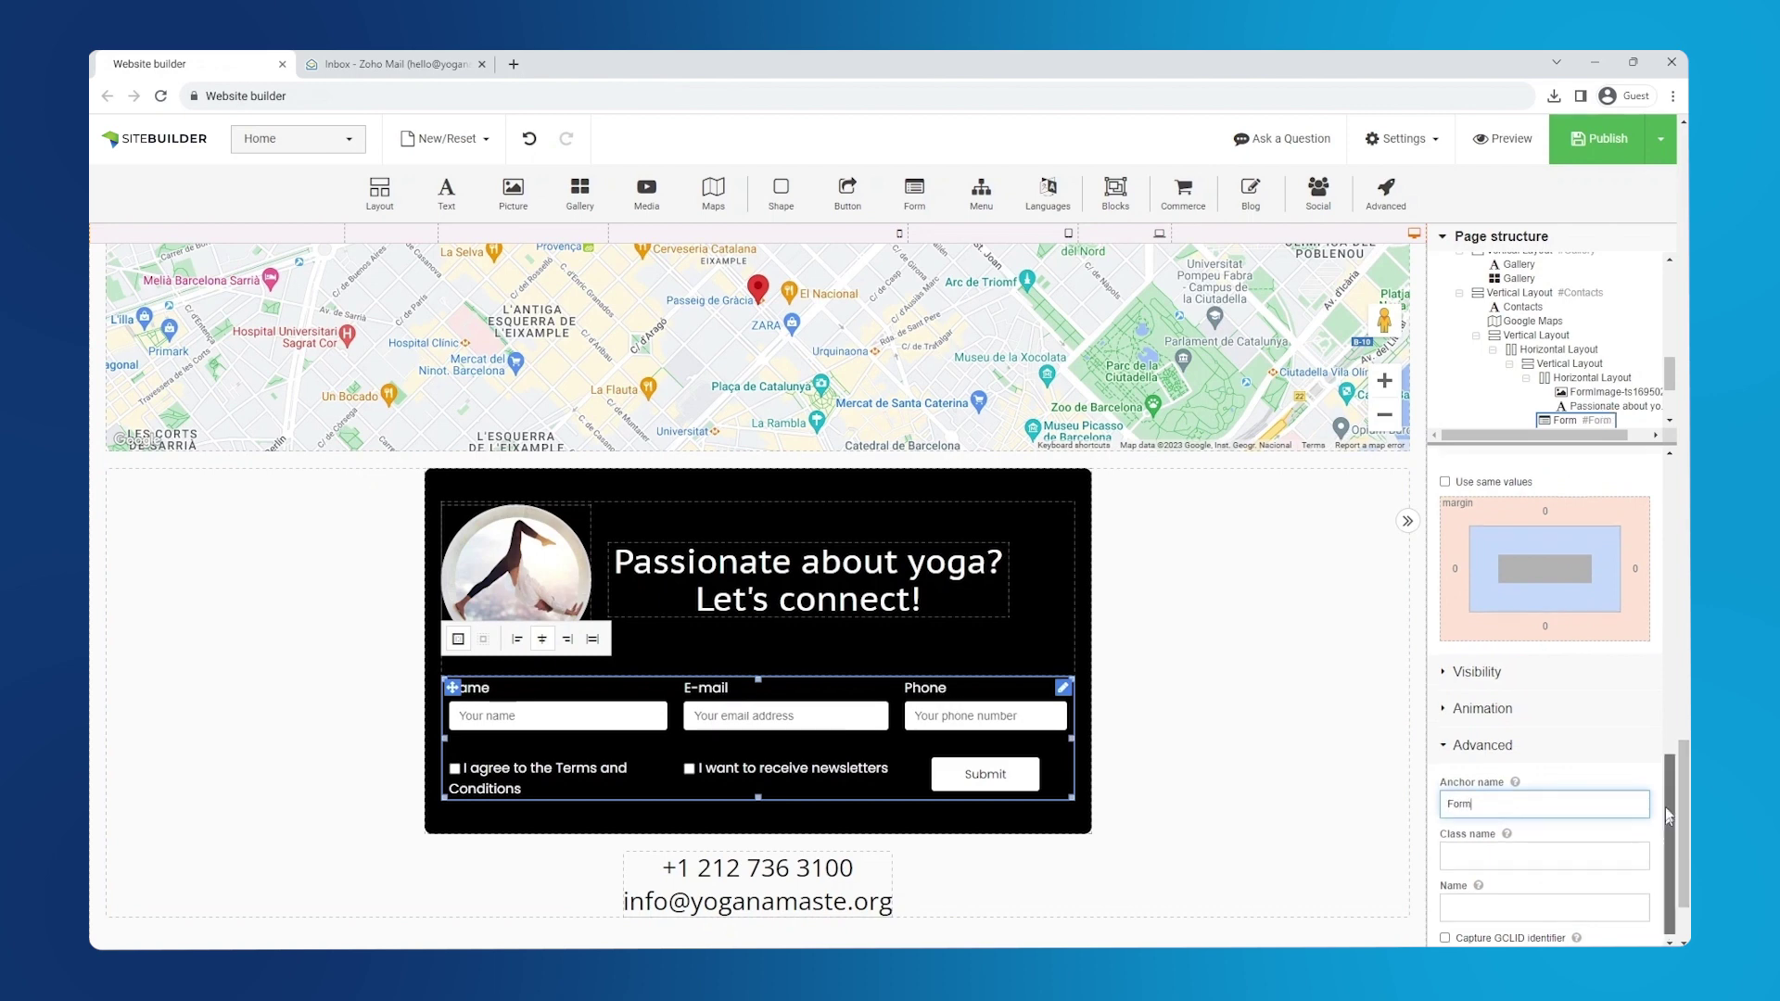
pyautogui.scroll(5, 1673, 825)
pyautogui.scroll(5, 758, 557)
pyautogui.scroll(10, 1111, 631)
# - Link the Register button to the #Form anchor on the Home page
pyautogui.click(1111, 632)
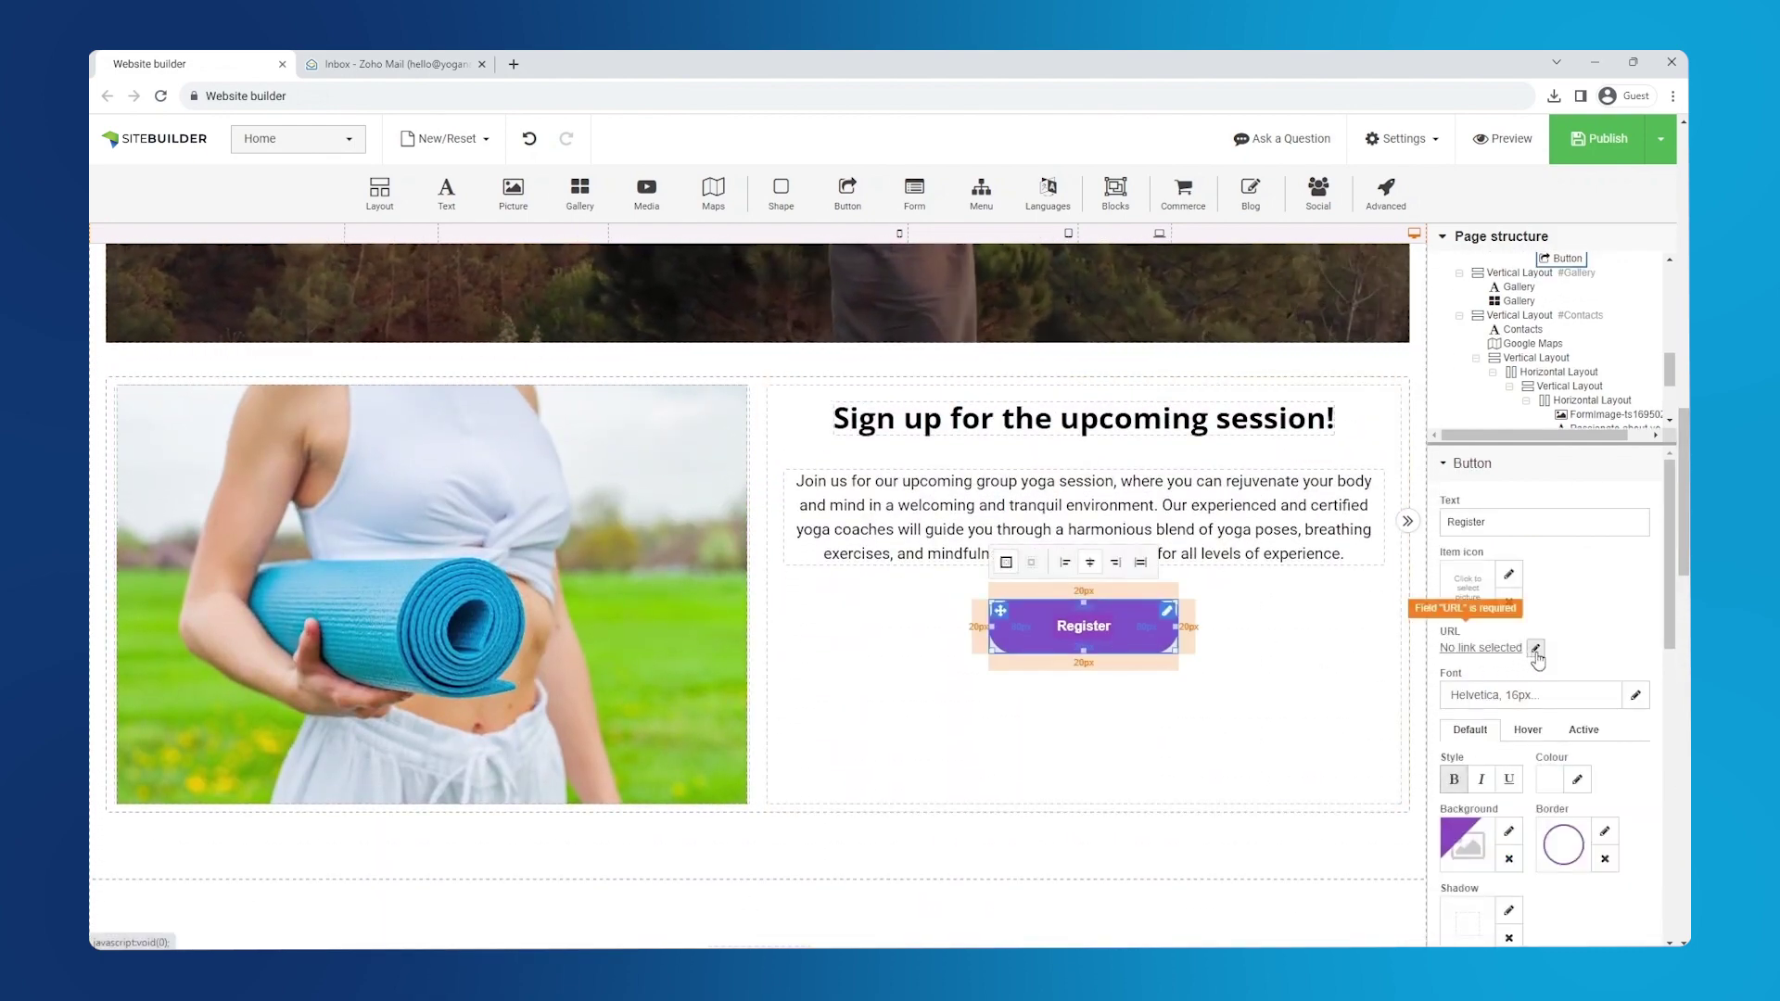
pyautogui.click(1481, 648)
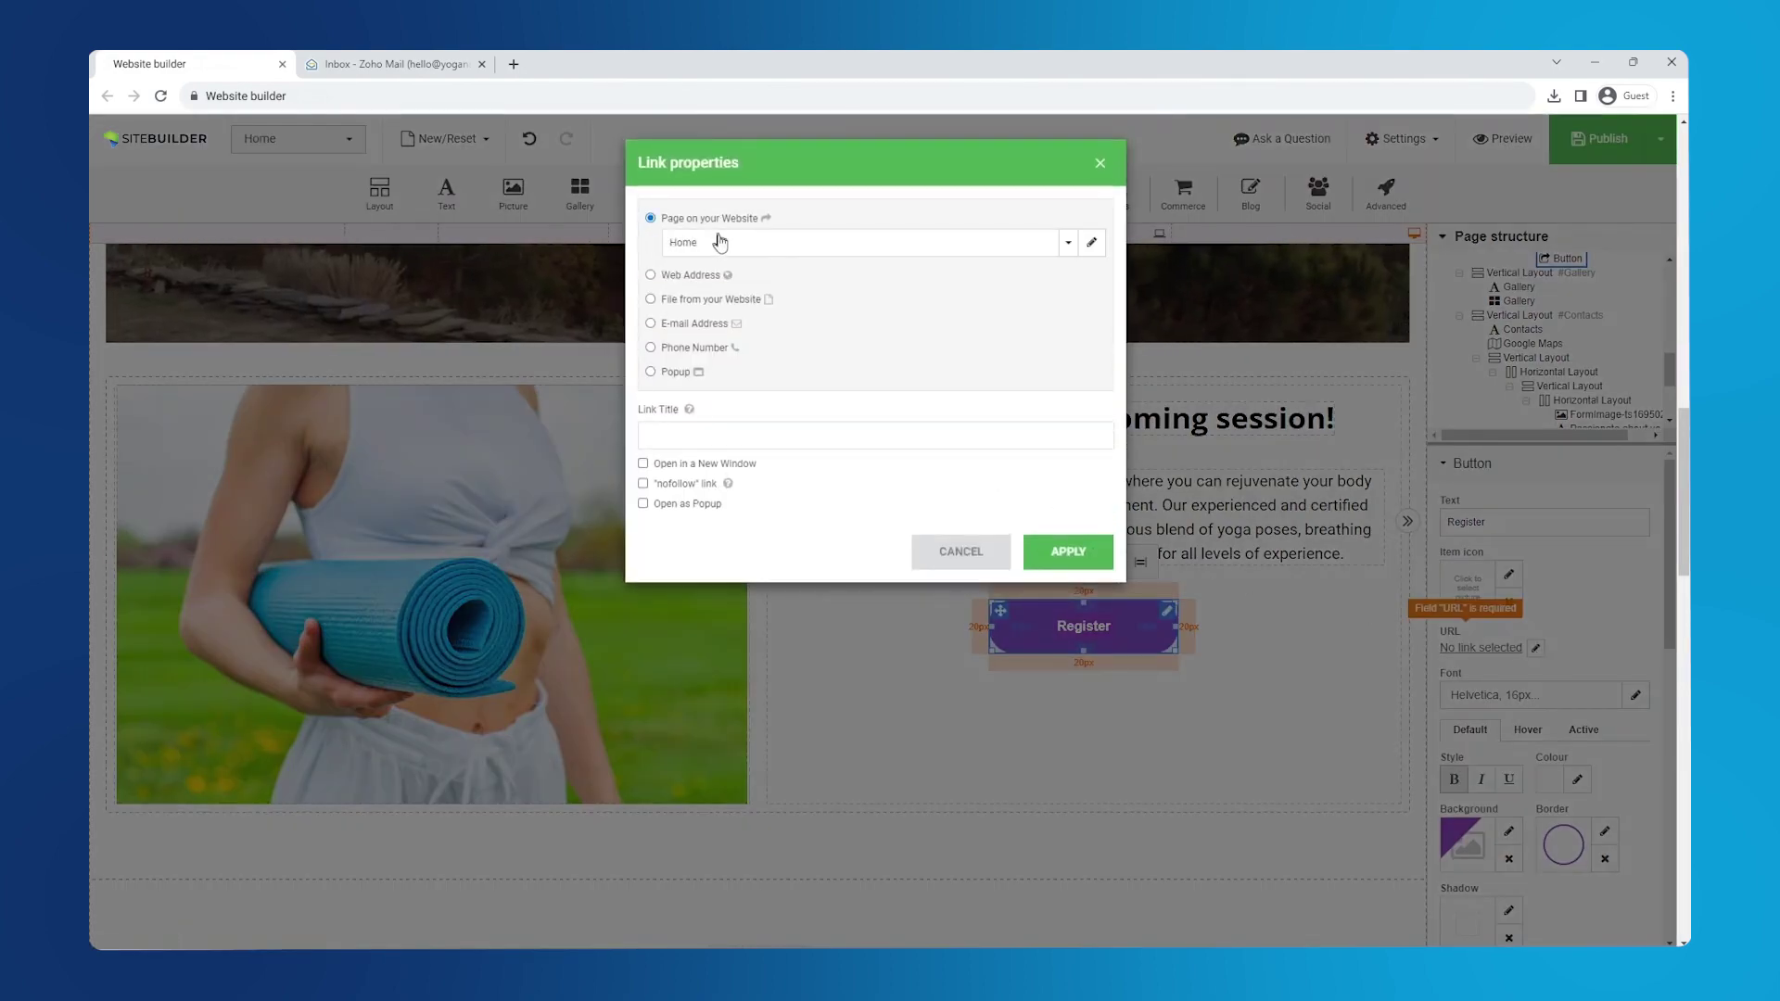
pyautogui.click(725, 244)
pyautogui.click(728, 375)
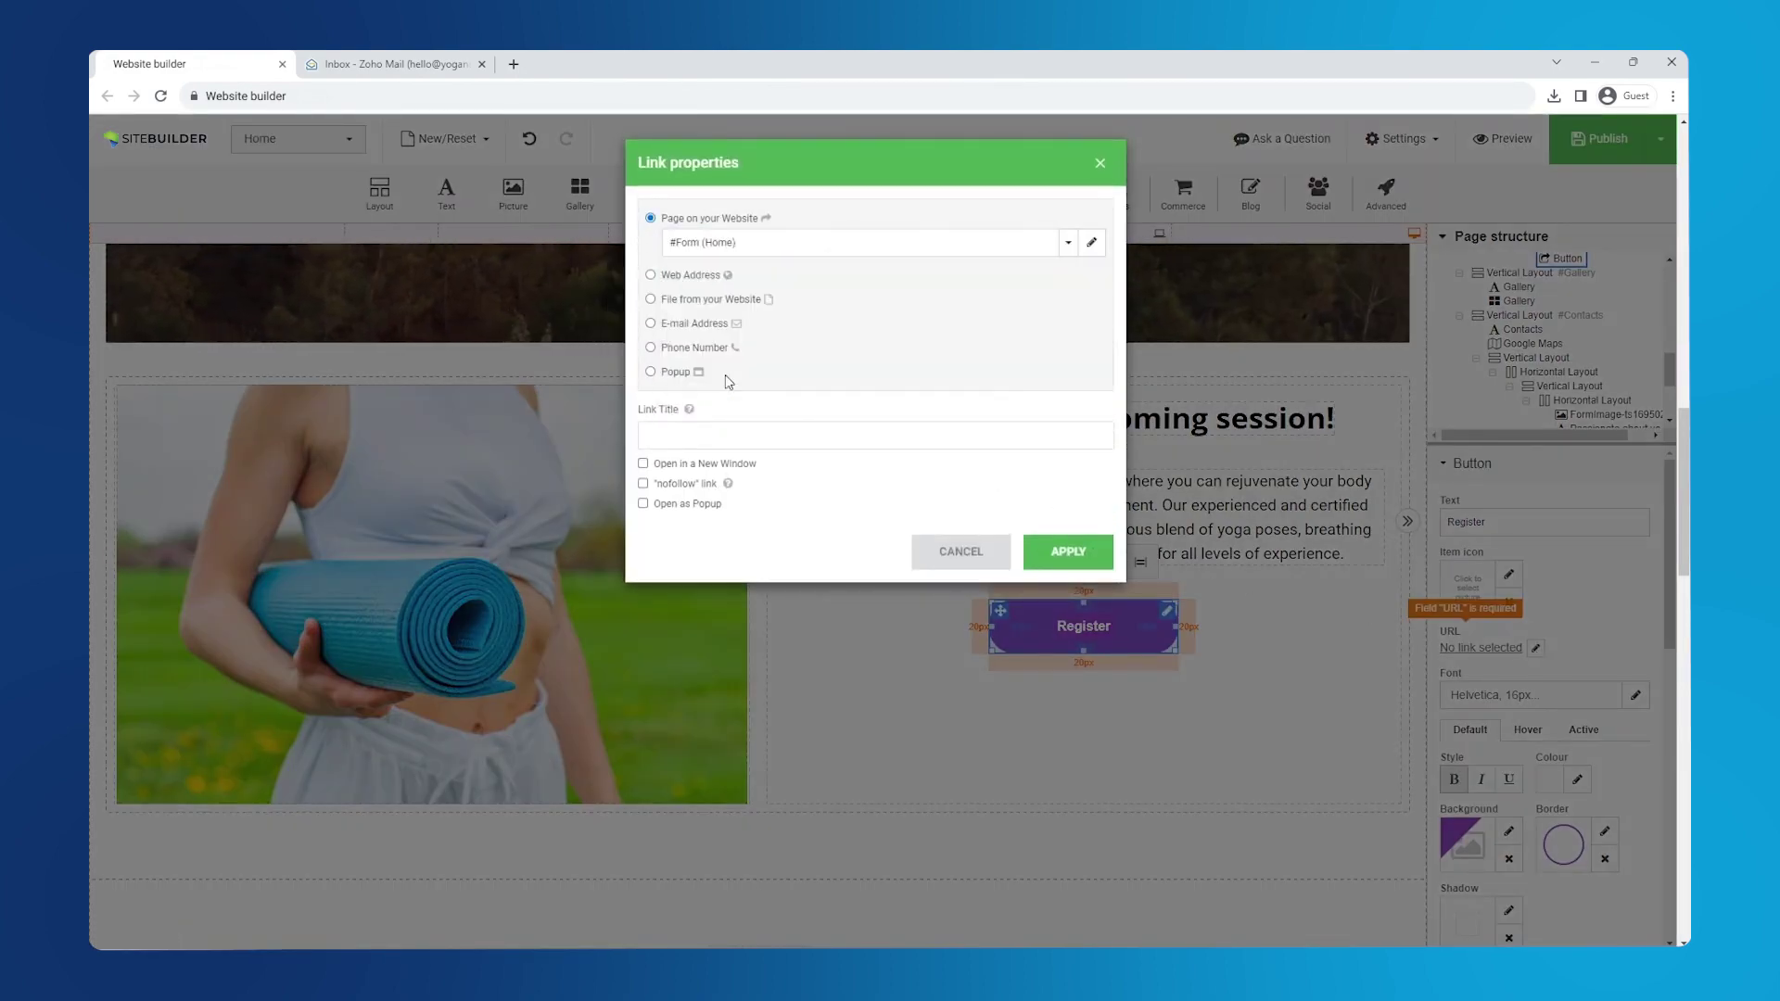
pyautogui.click(1066, 551)
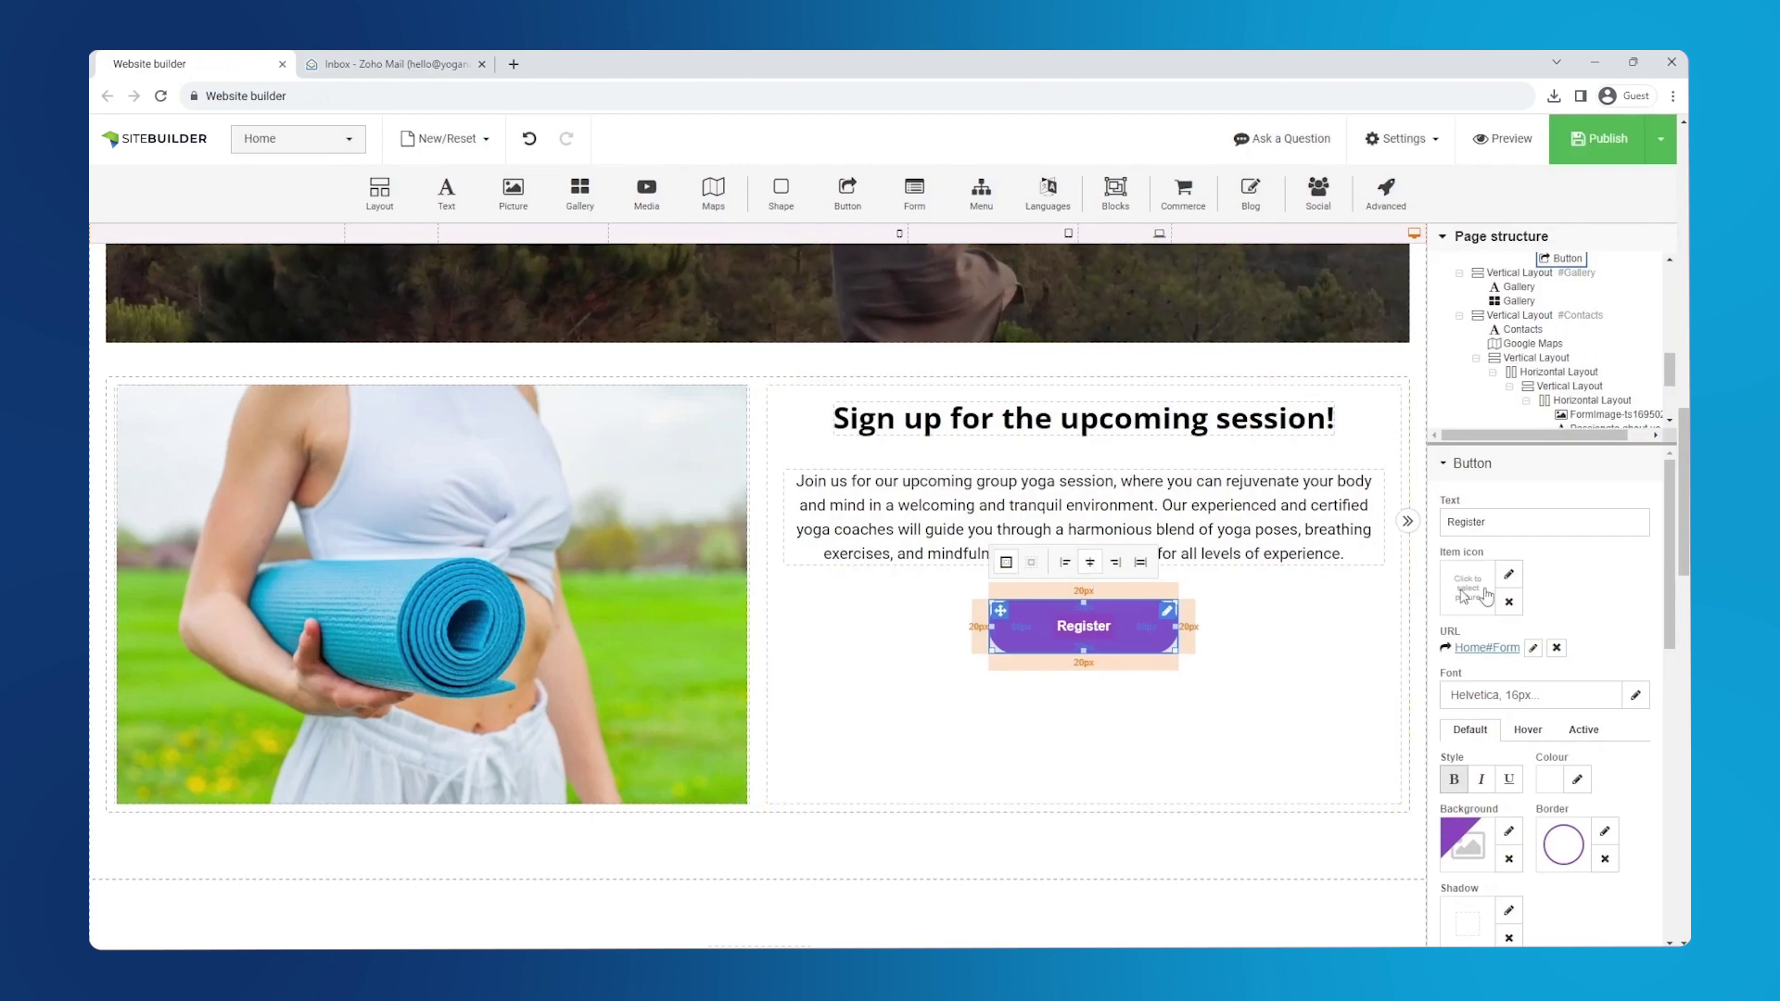
# - Relink the Book now! button from #Services to the #Form anchor on Home
pyautogui.scroll(10, 1098, 577)
pyautogui.scroll(5, 758, 596)
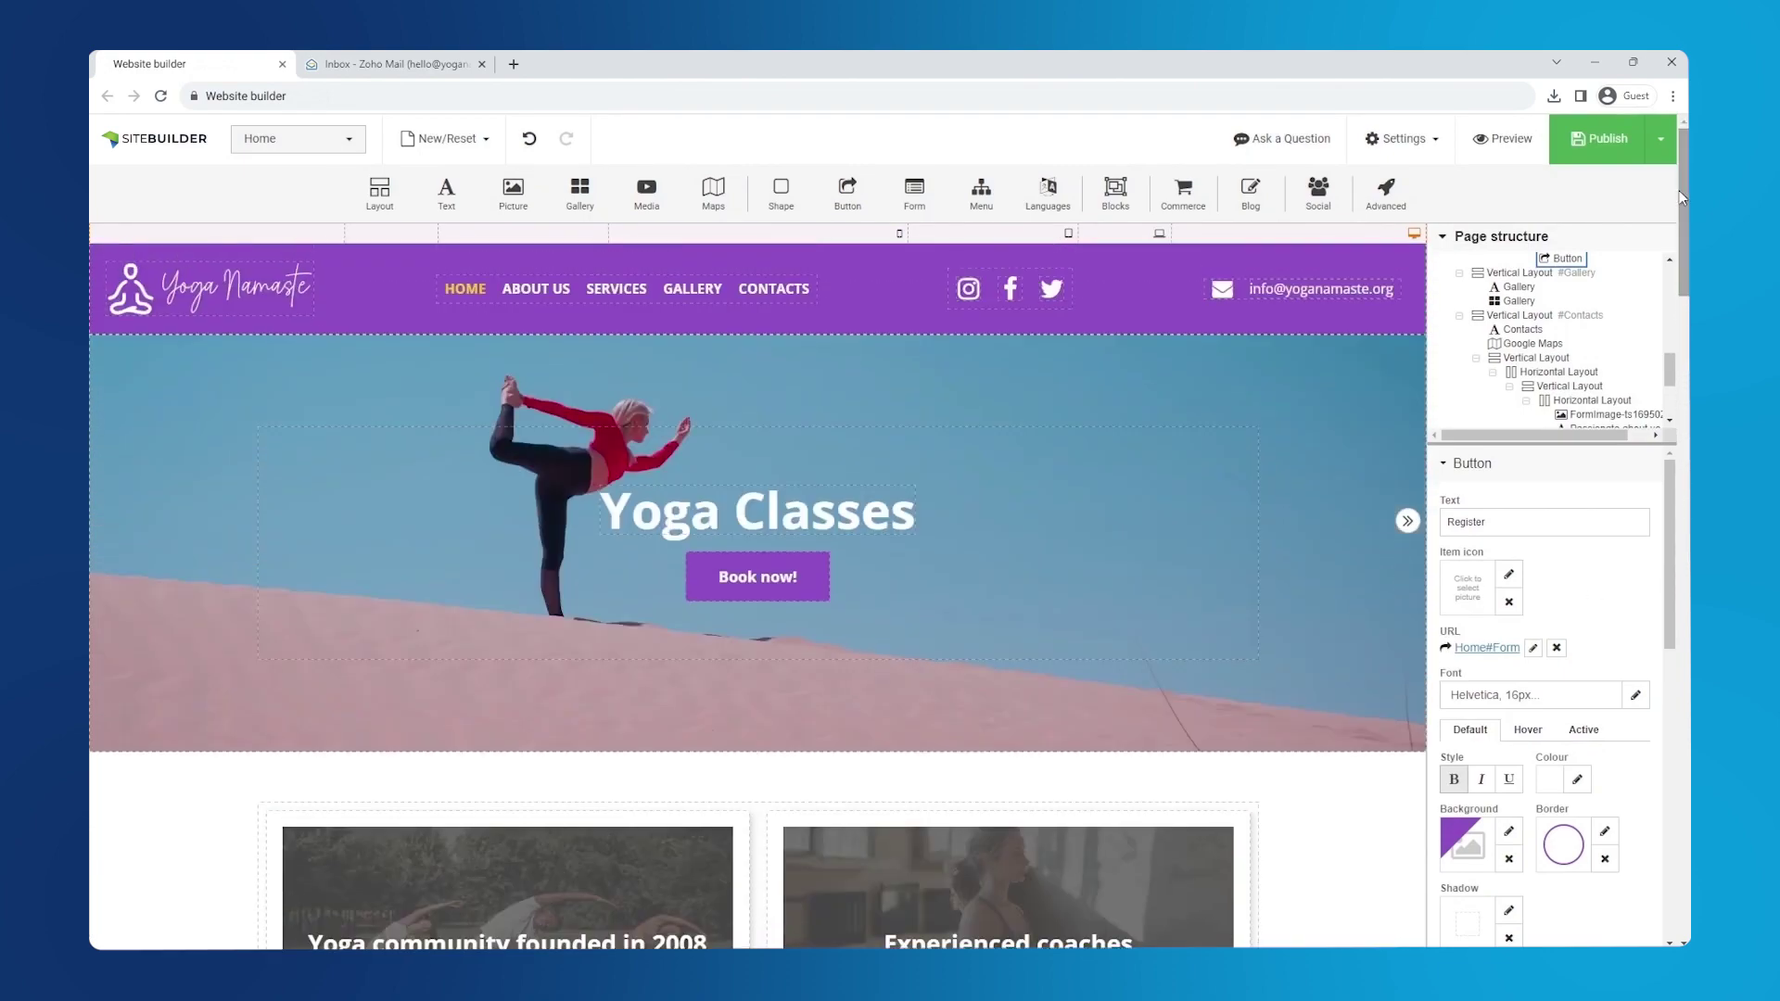
pyautogui.click(782, 581)
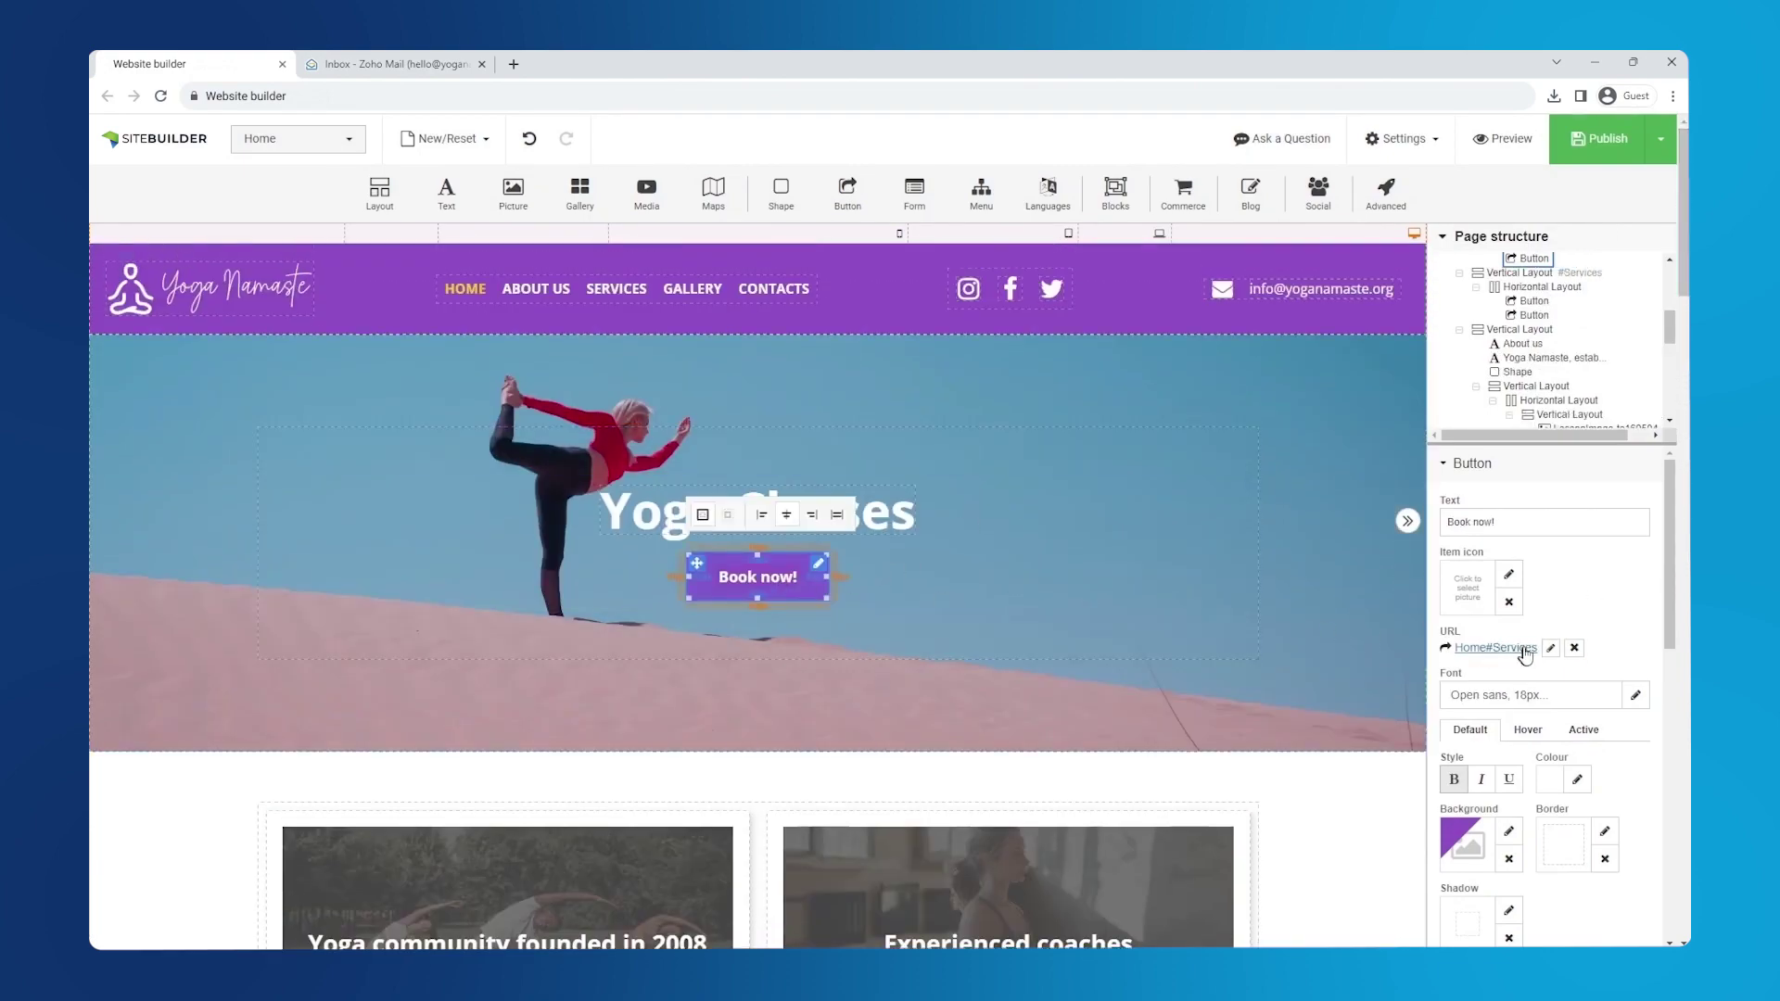
pyautogui.click(1550, 648)
pyautogui.click(732, 245)
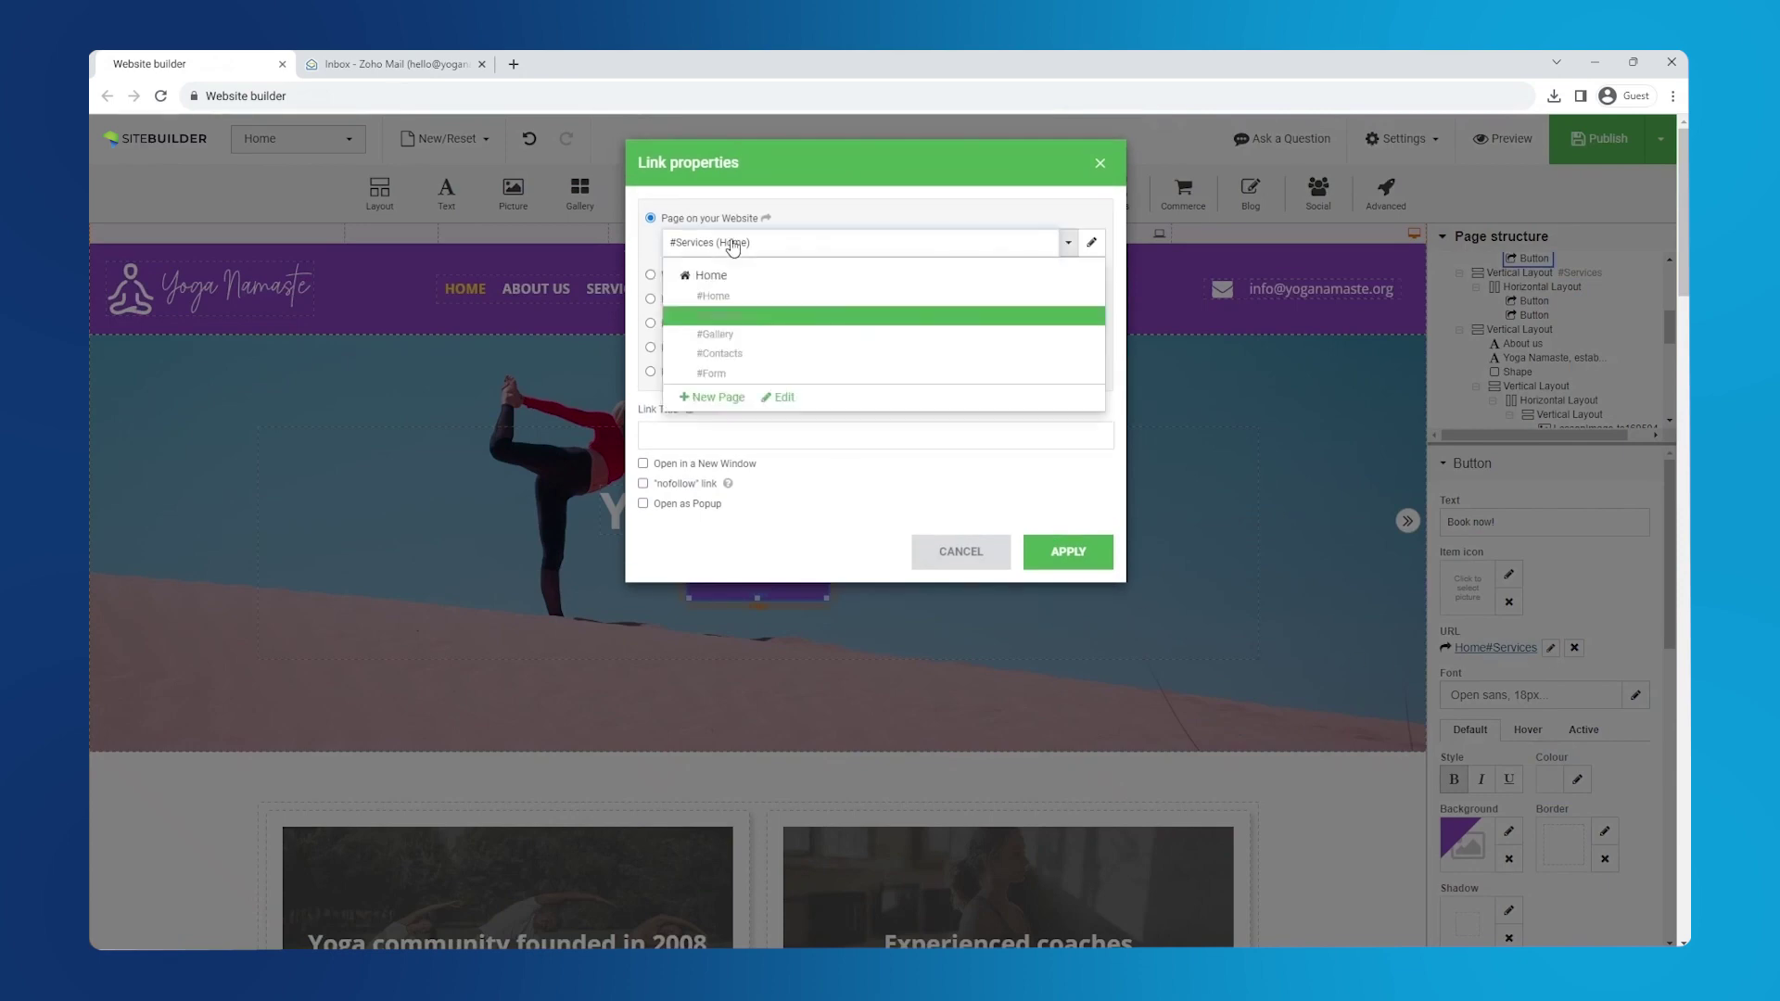
pyautogui.click(721, 370)
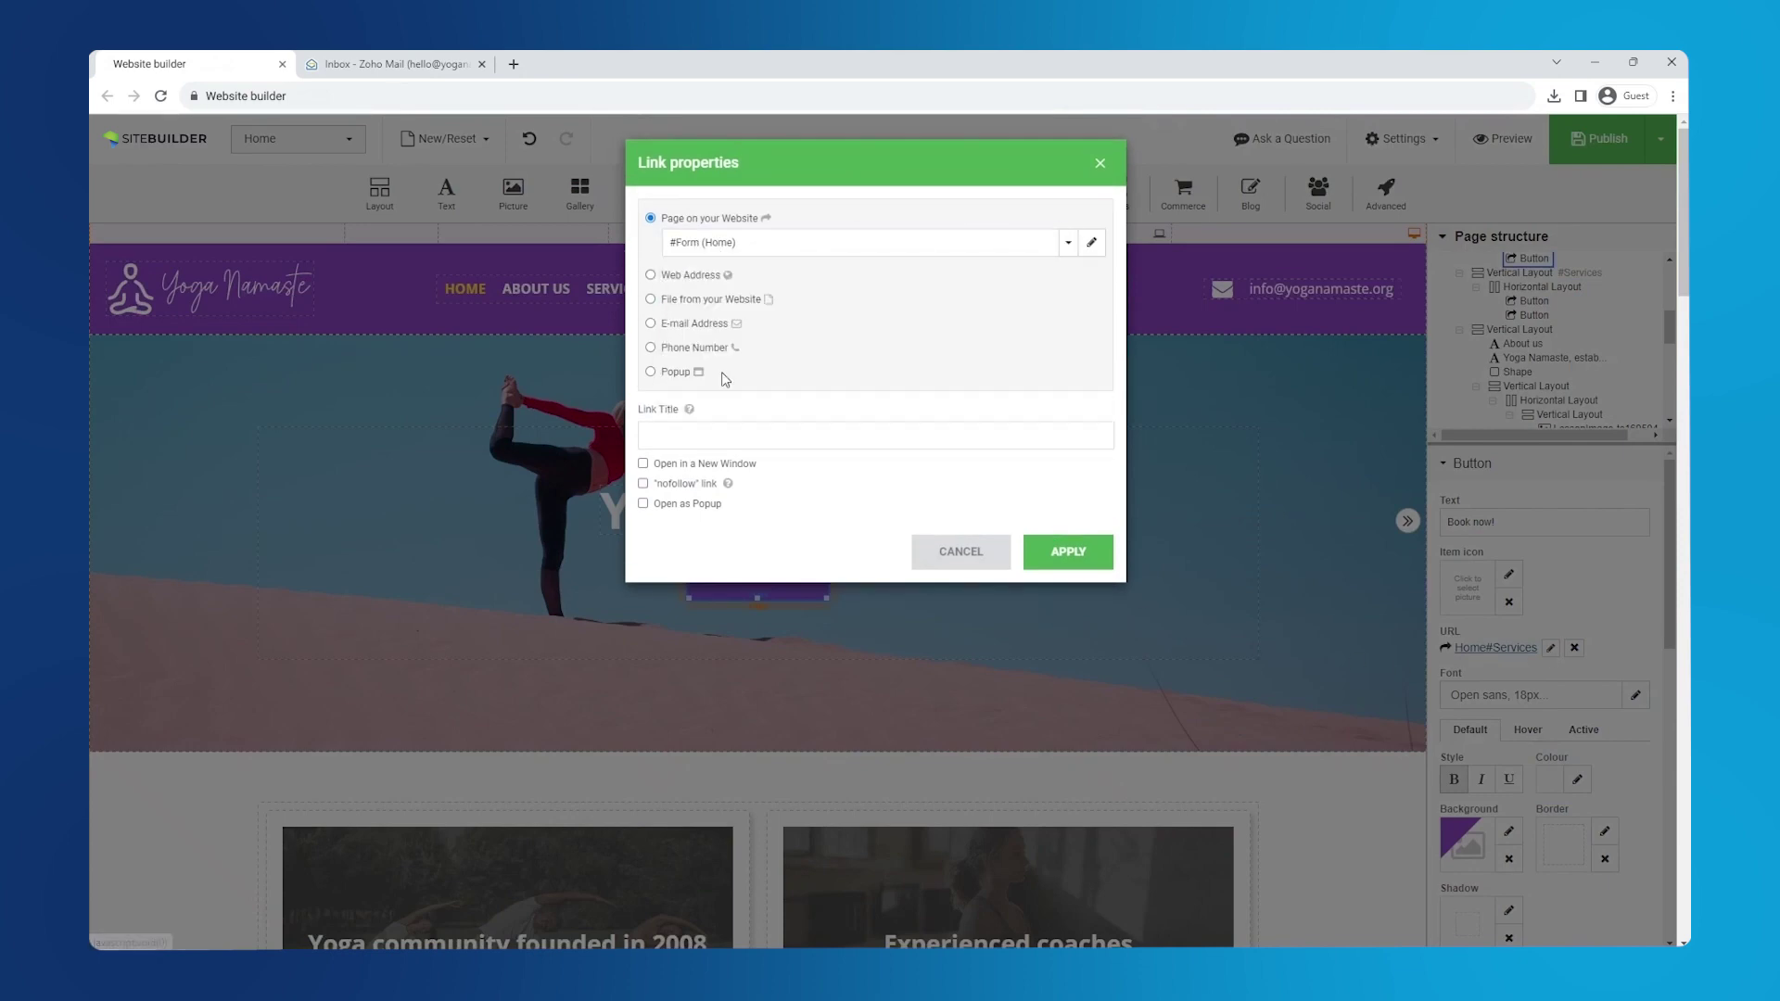
pyautogui.click(1068, 553)
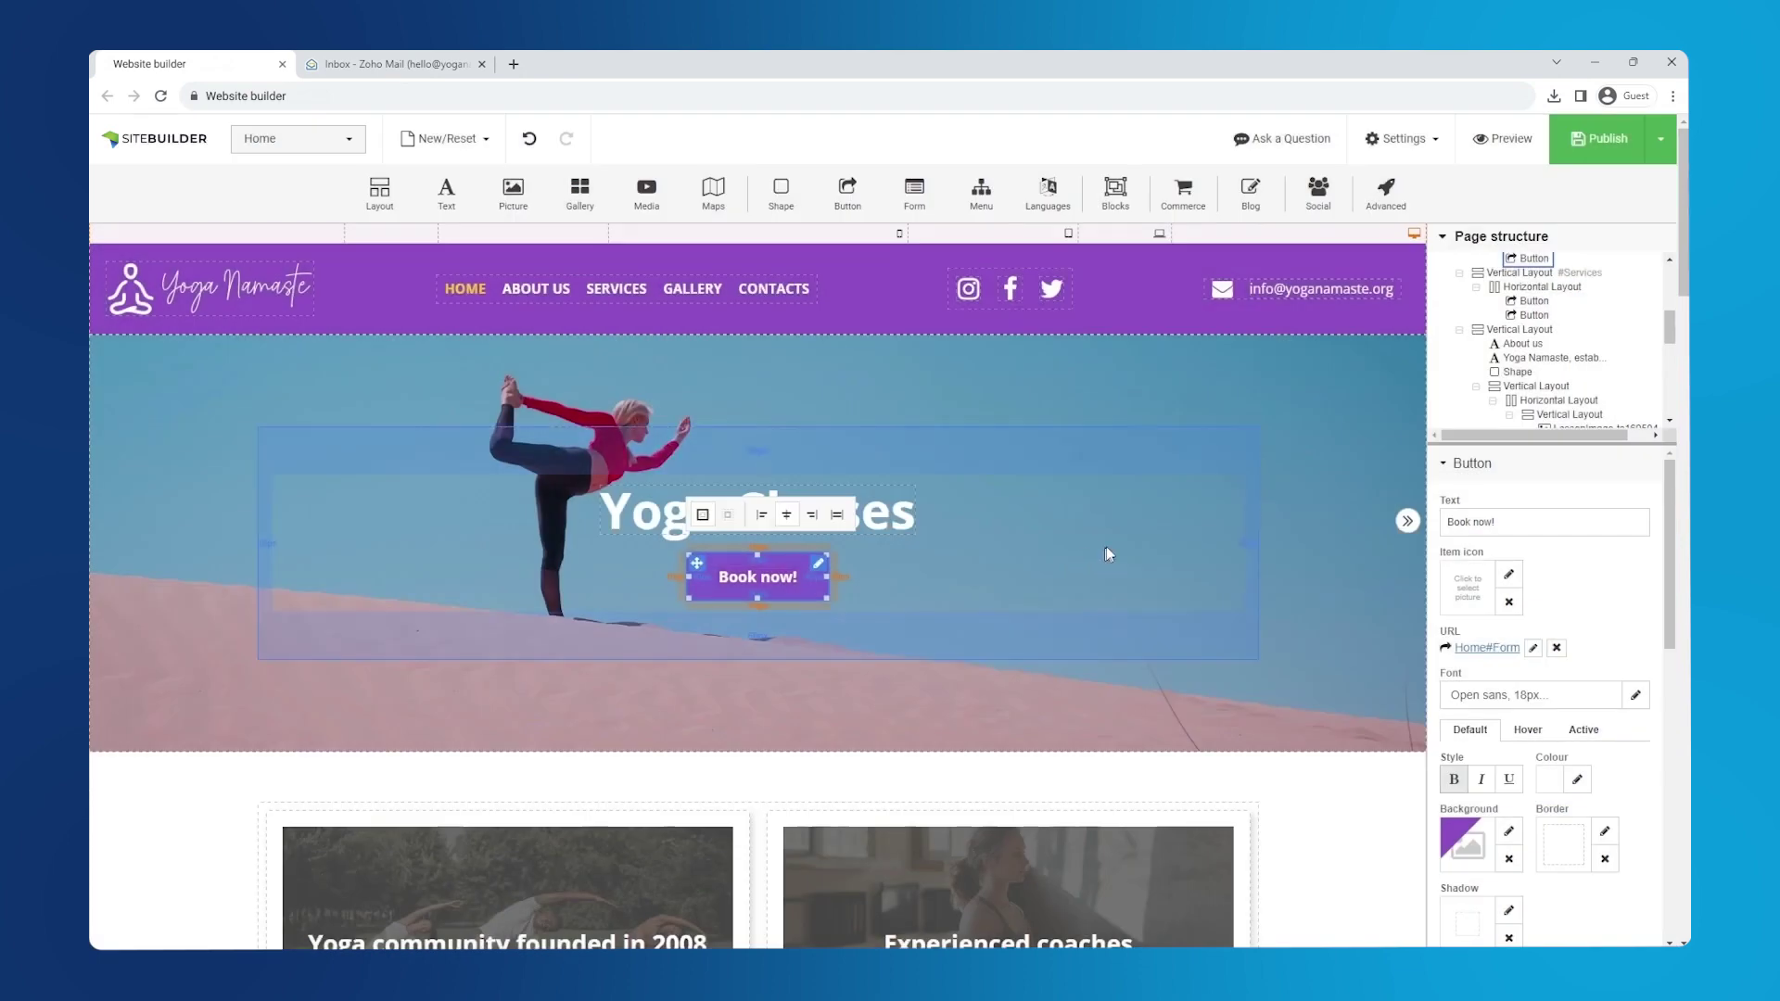
# - Publish the website and load yoganamaste.org in a new tab
pyautogui.moveTo(1599, 156)
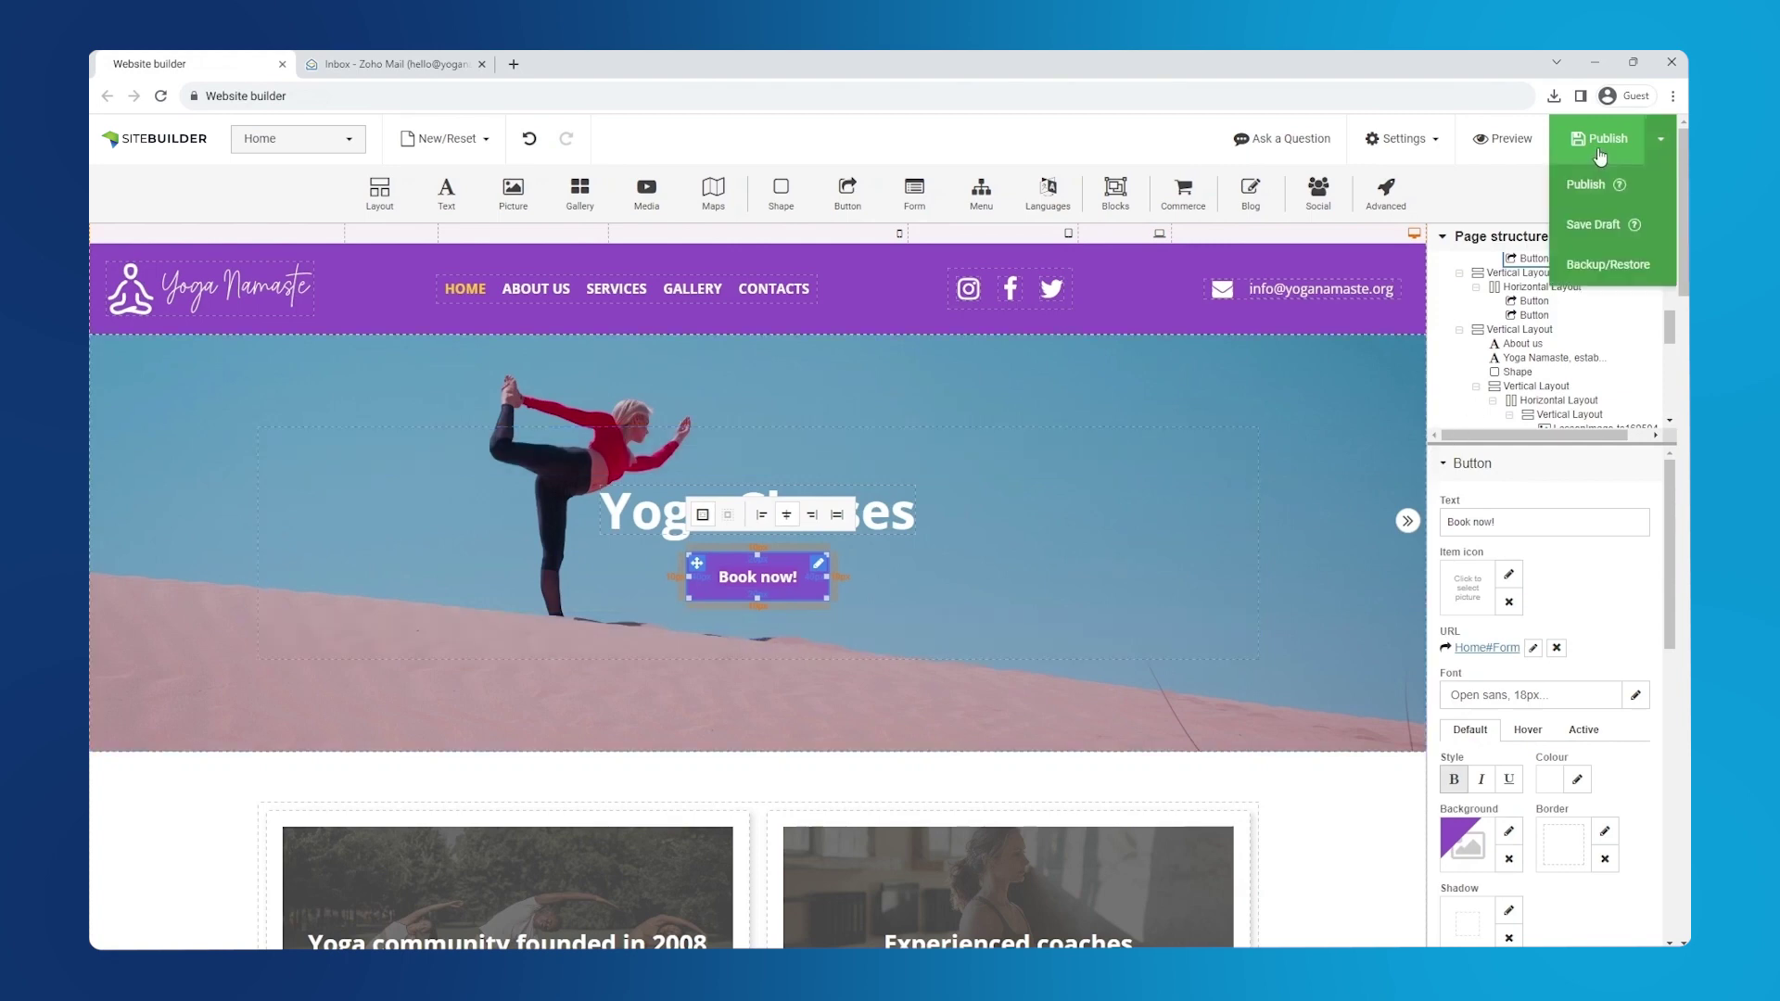
pyautogui.click(1587, 185)
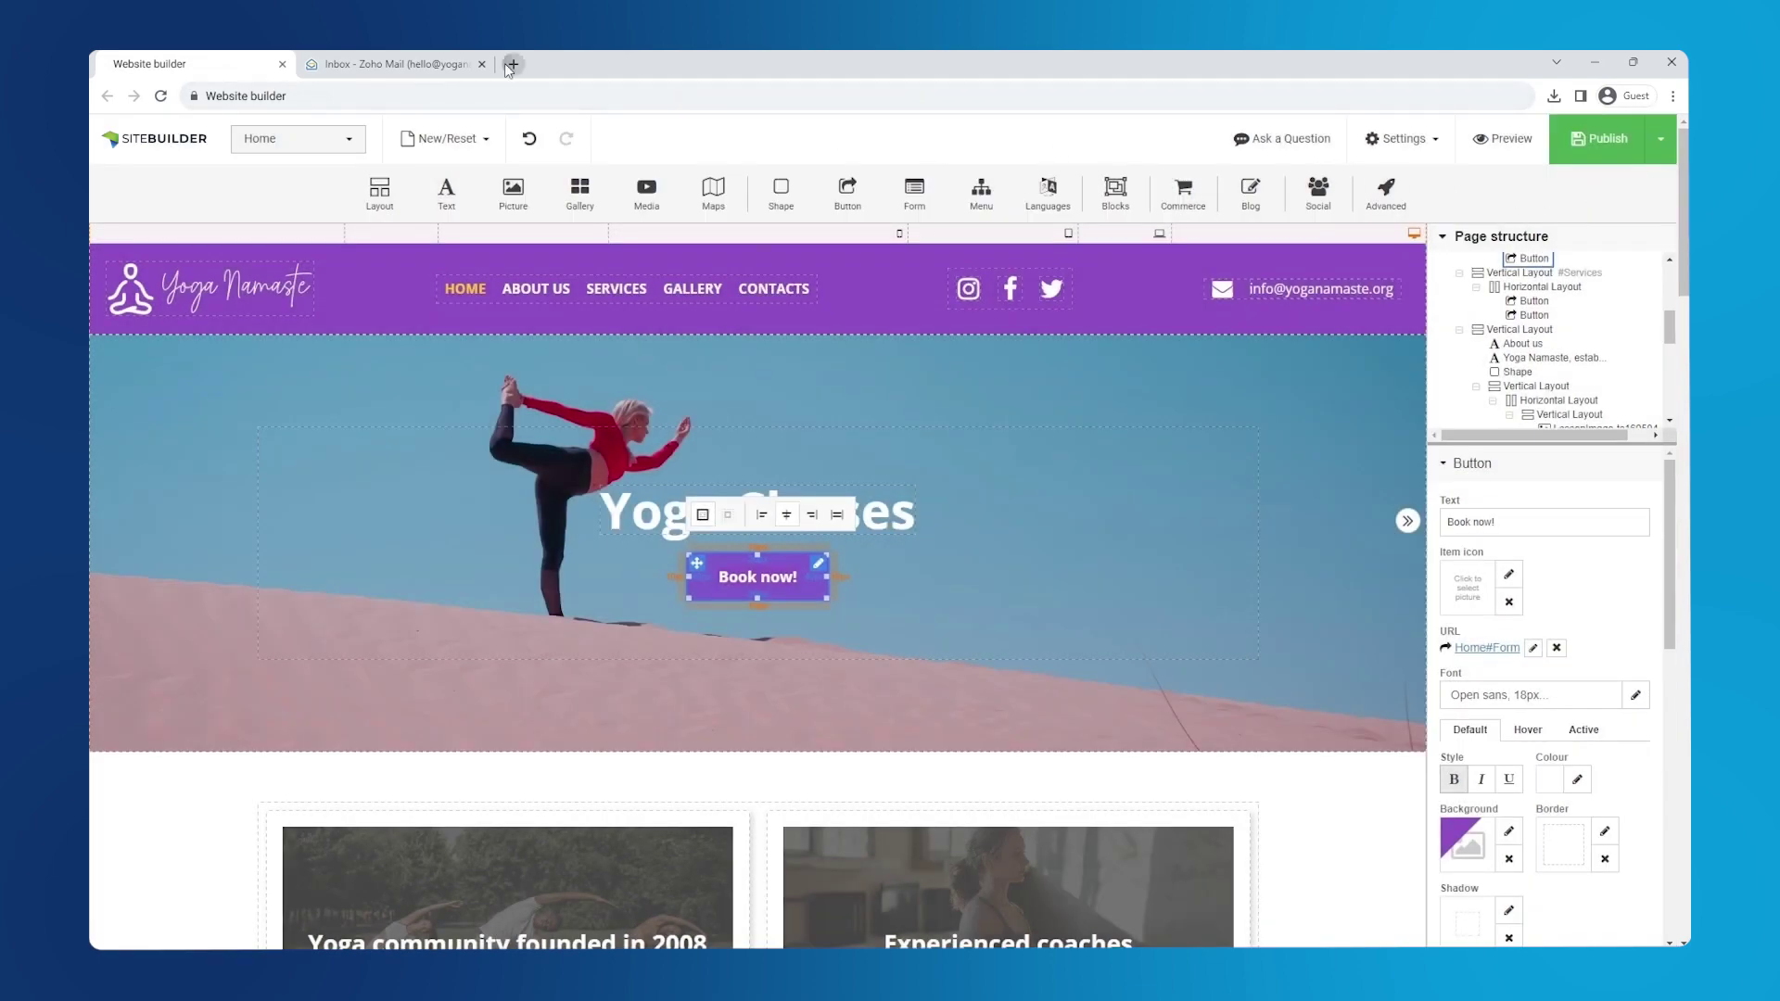
pyautogui.click(512, 65)
pyautogui.write('yoganamaste.org')
pyautogui.press('Return')
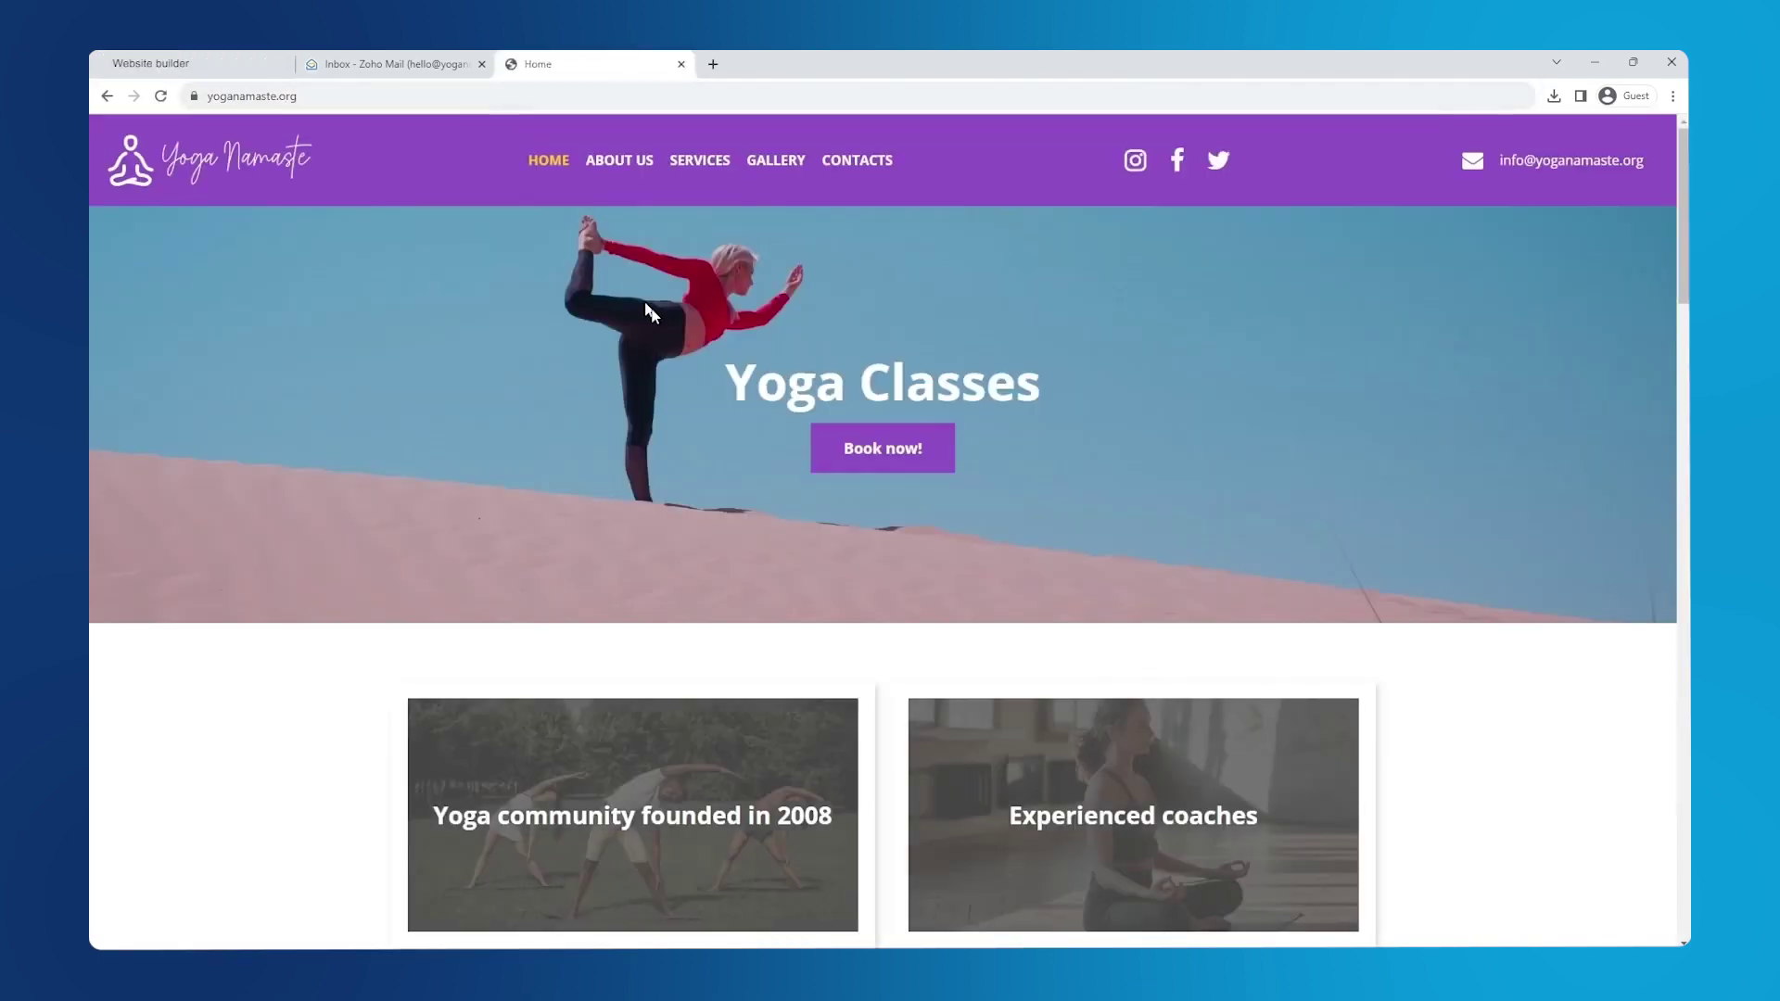
# - Check that Register jumps to the contact form, then open the web-form enquiry in Zoho Mail
pyautogui.scroll(-10, 774, 394)
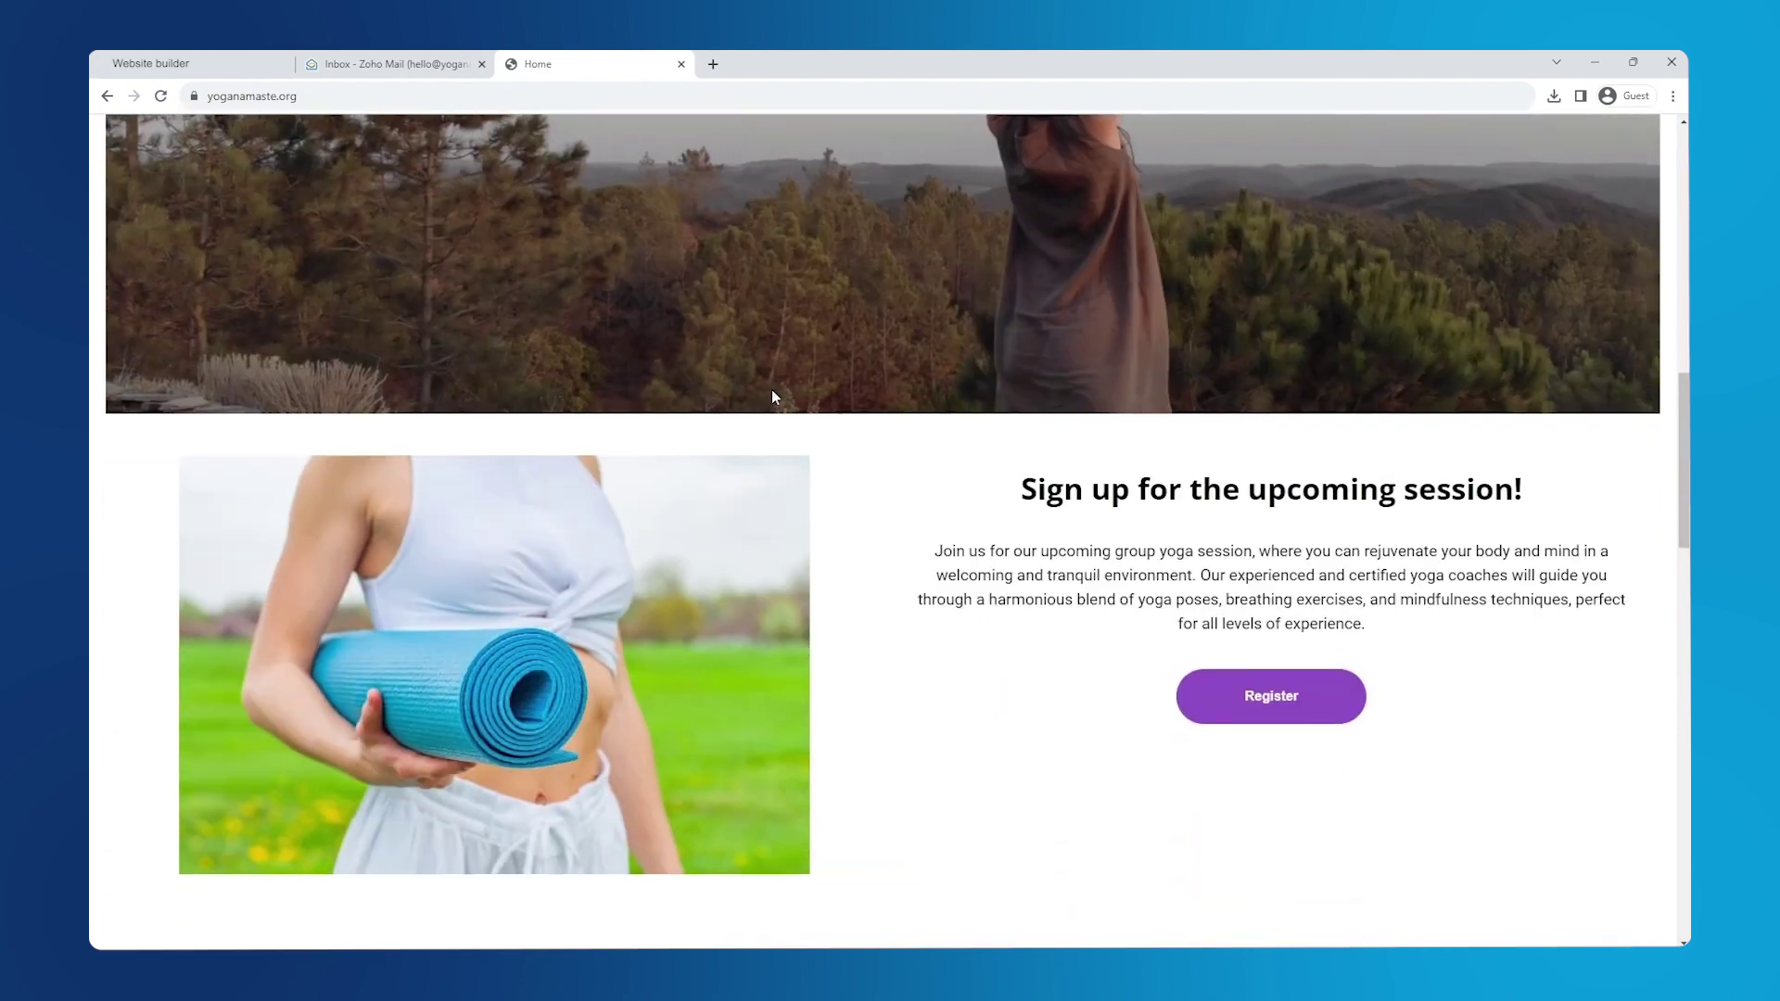
pyautogui.scroll(-5, 774, 397)
pyautogui.scroll(2, 820, 381)
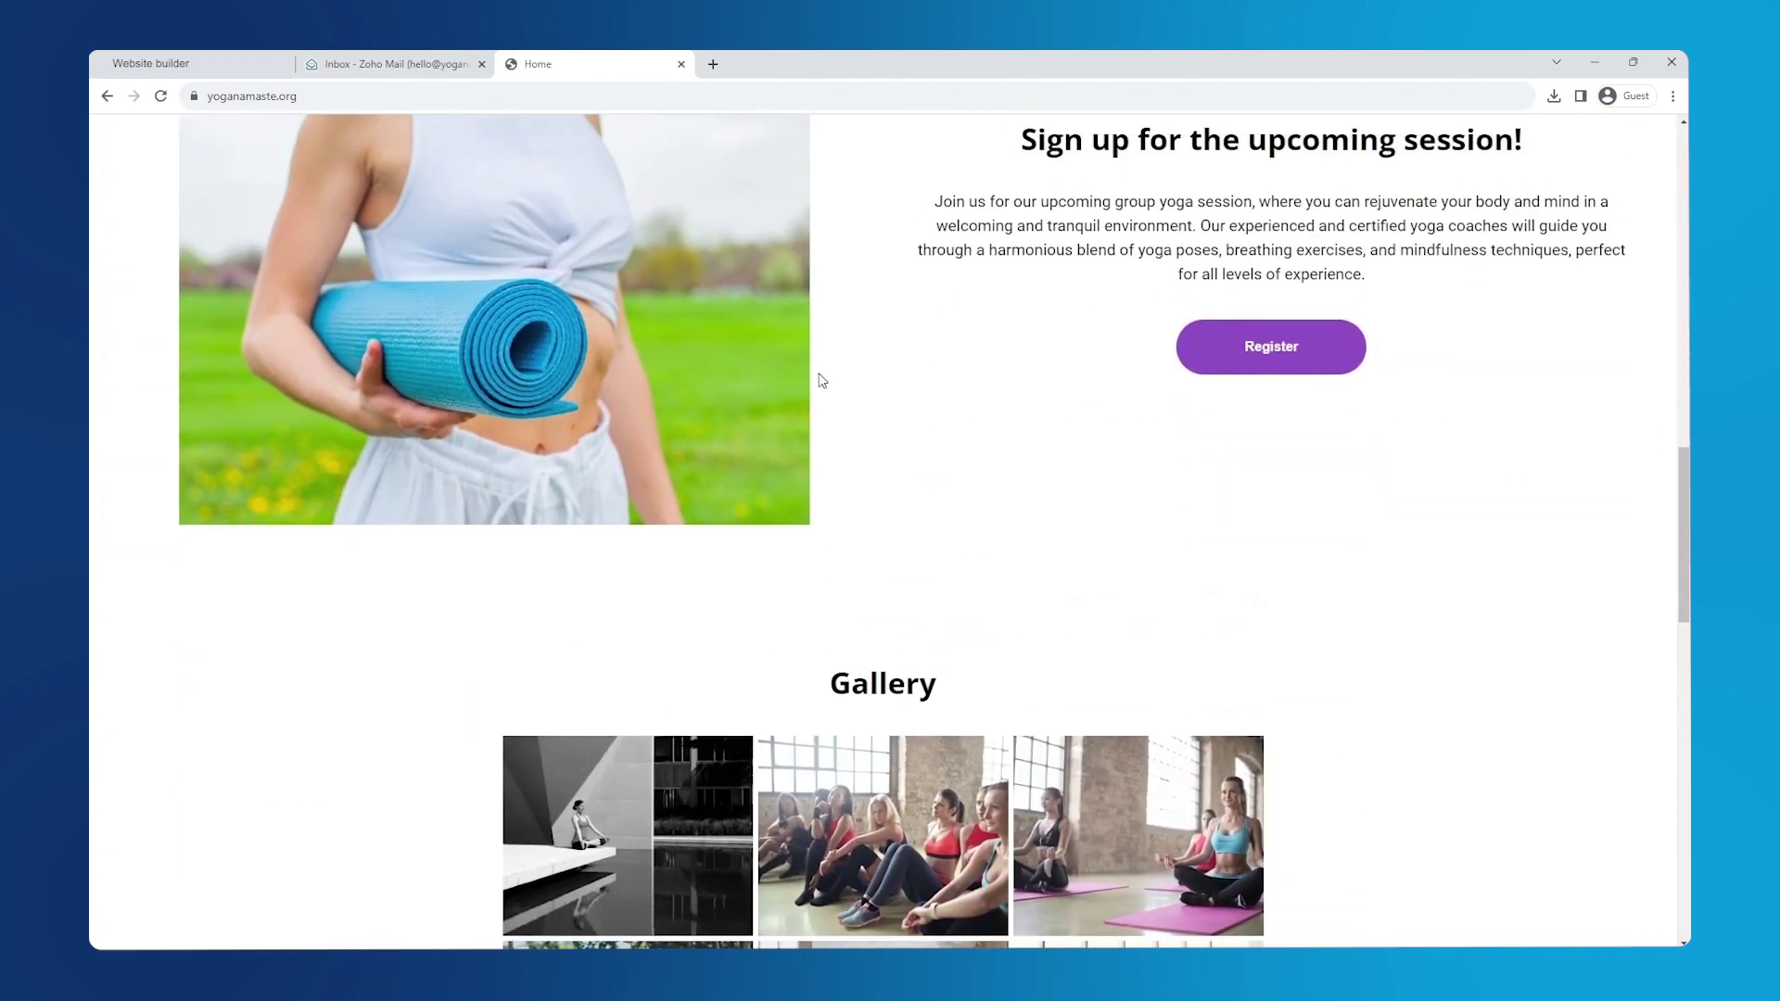
pyautogui.click(1269, 368)
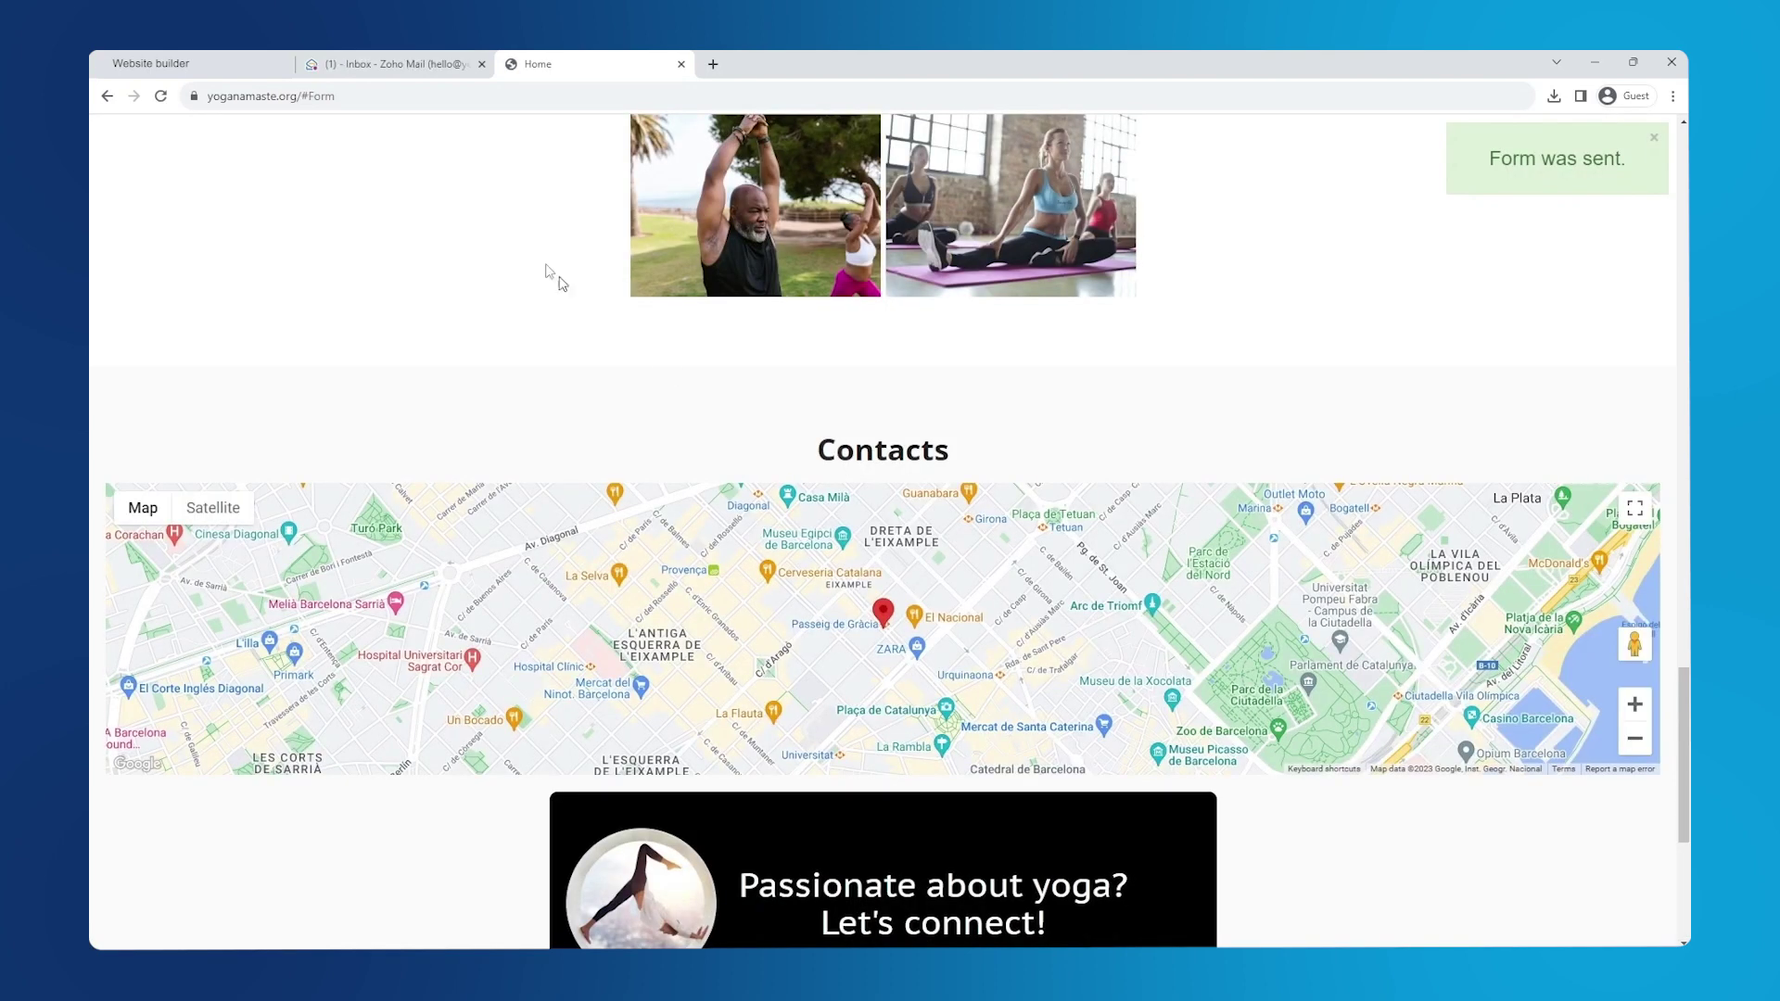
pyautogui.click(384, 67)
pyautogui.click(557, 292)
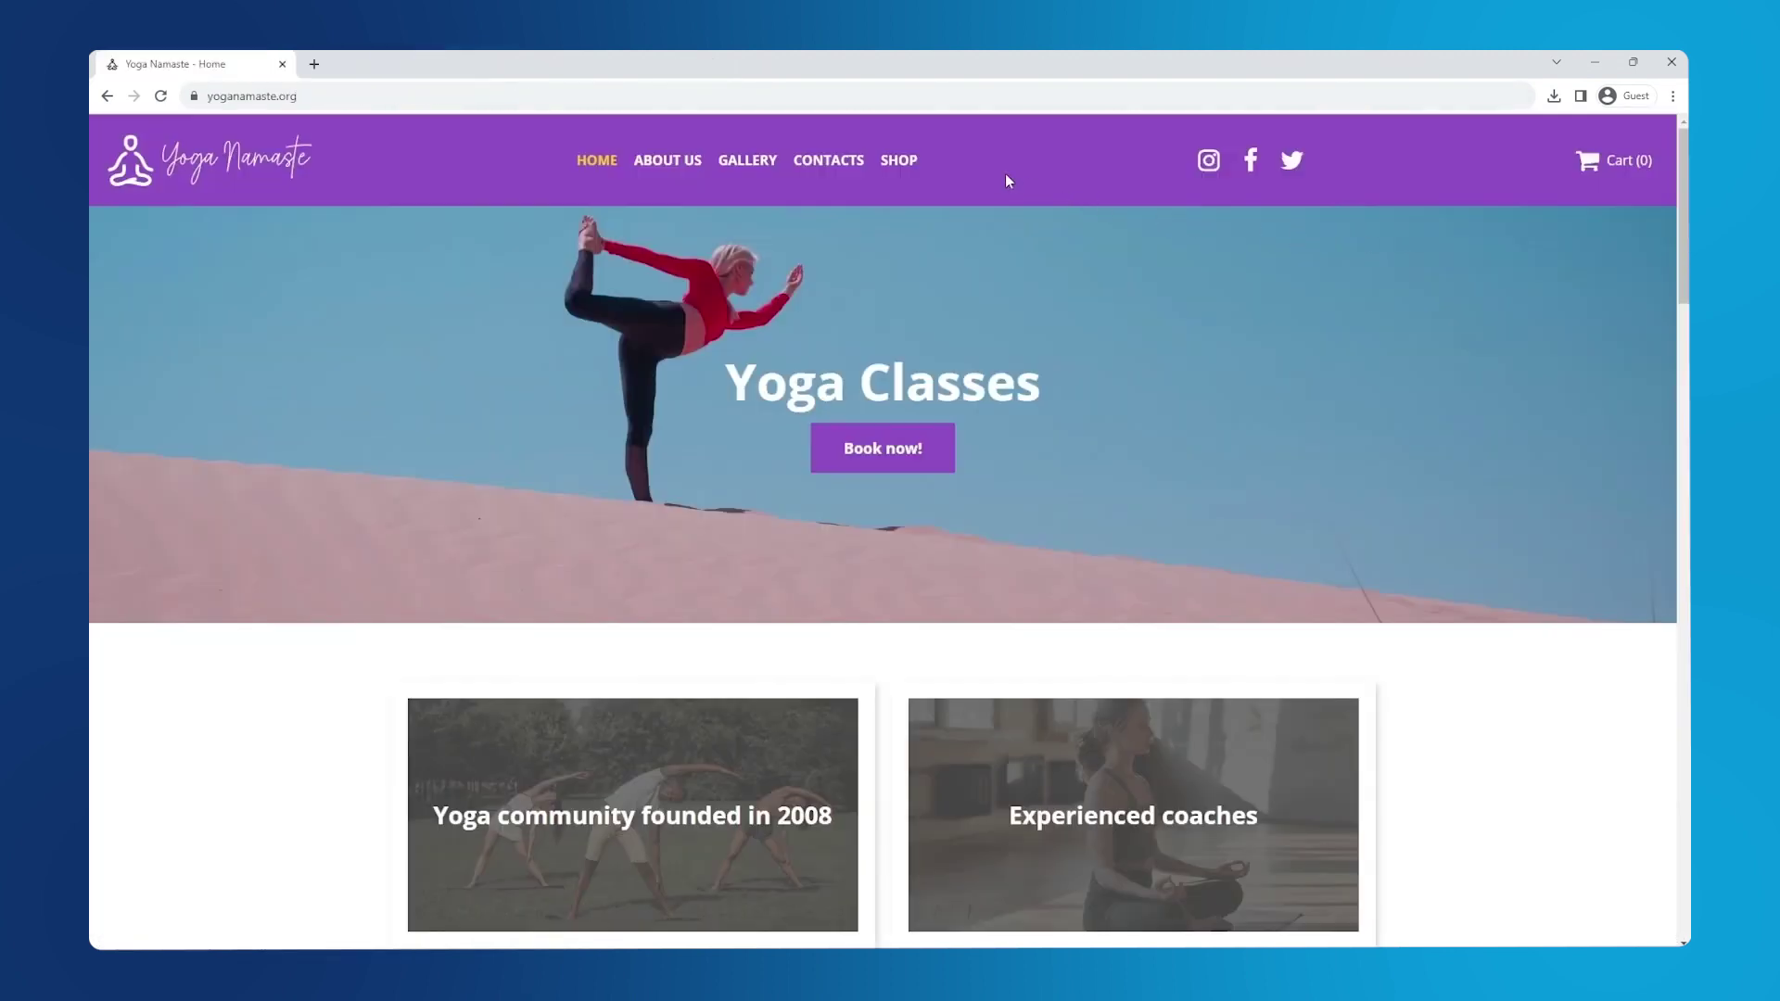
# - Go to the SHOP page from the live site's top navigation bar
pyautogui.click(900, 161)
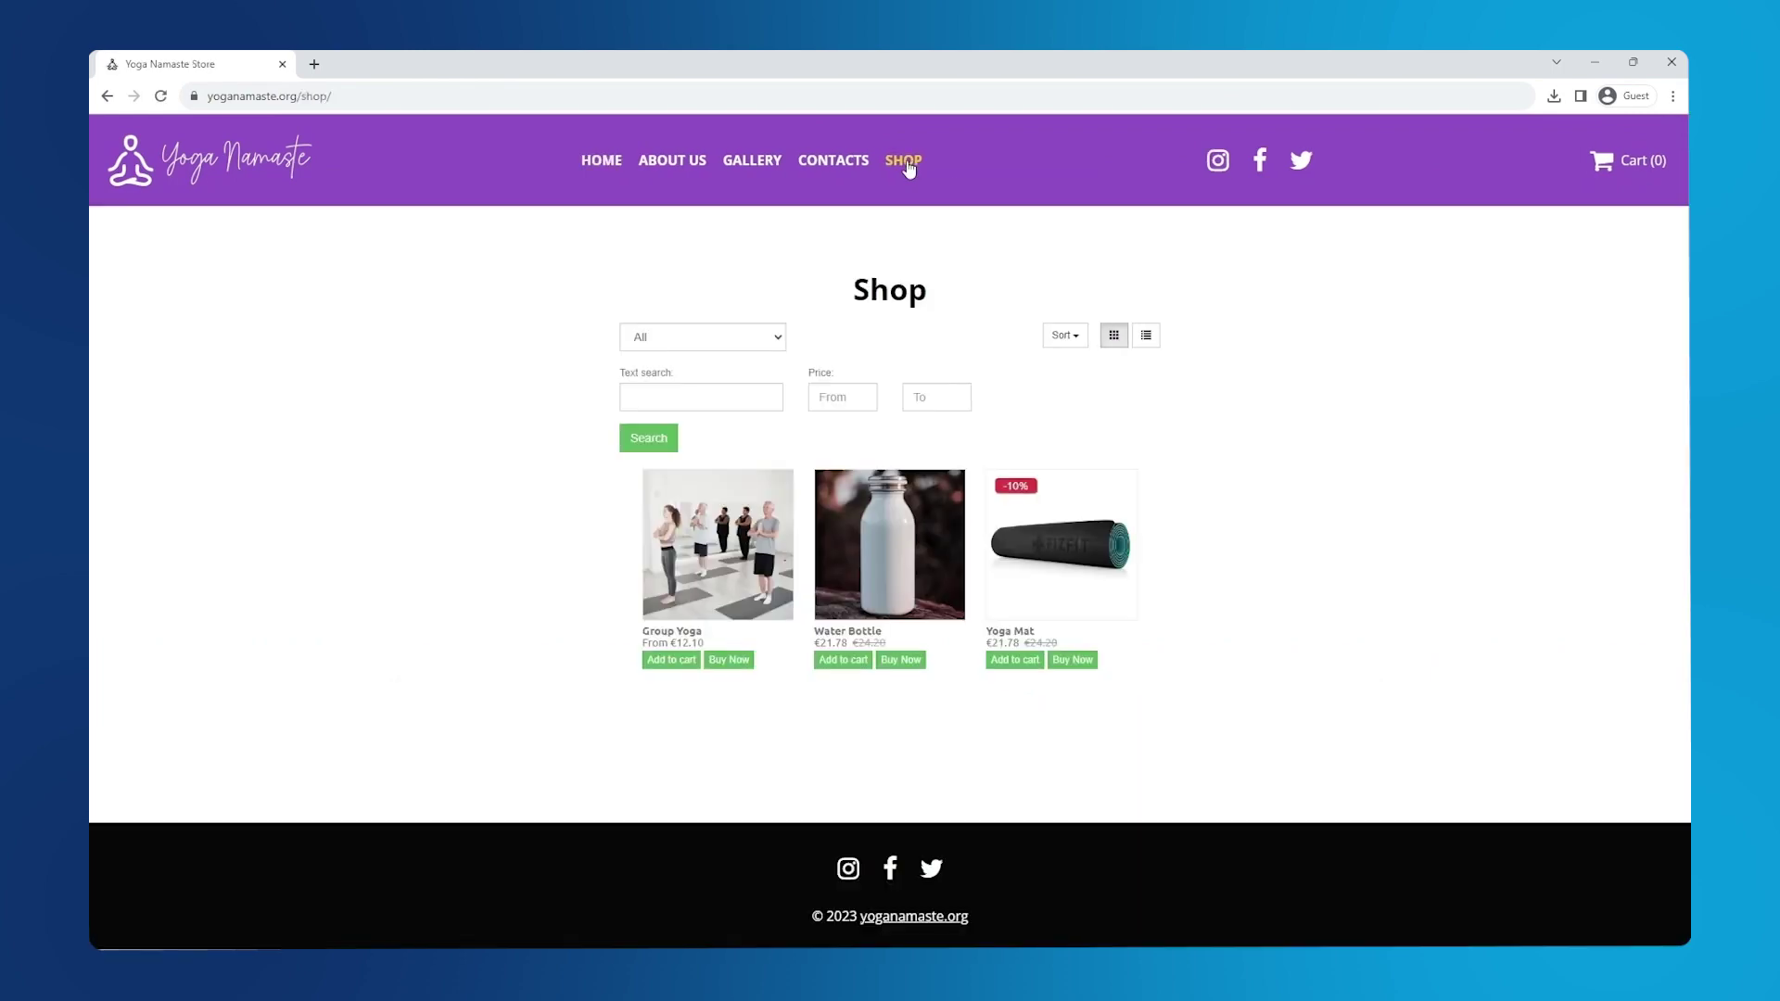